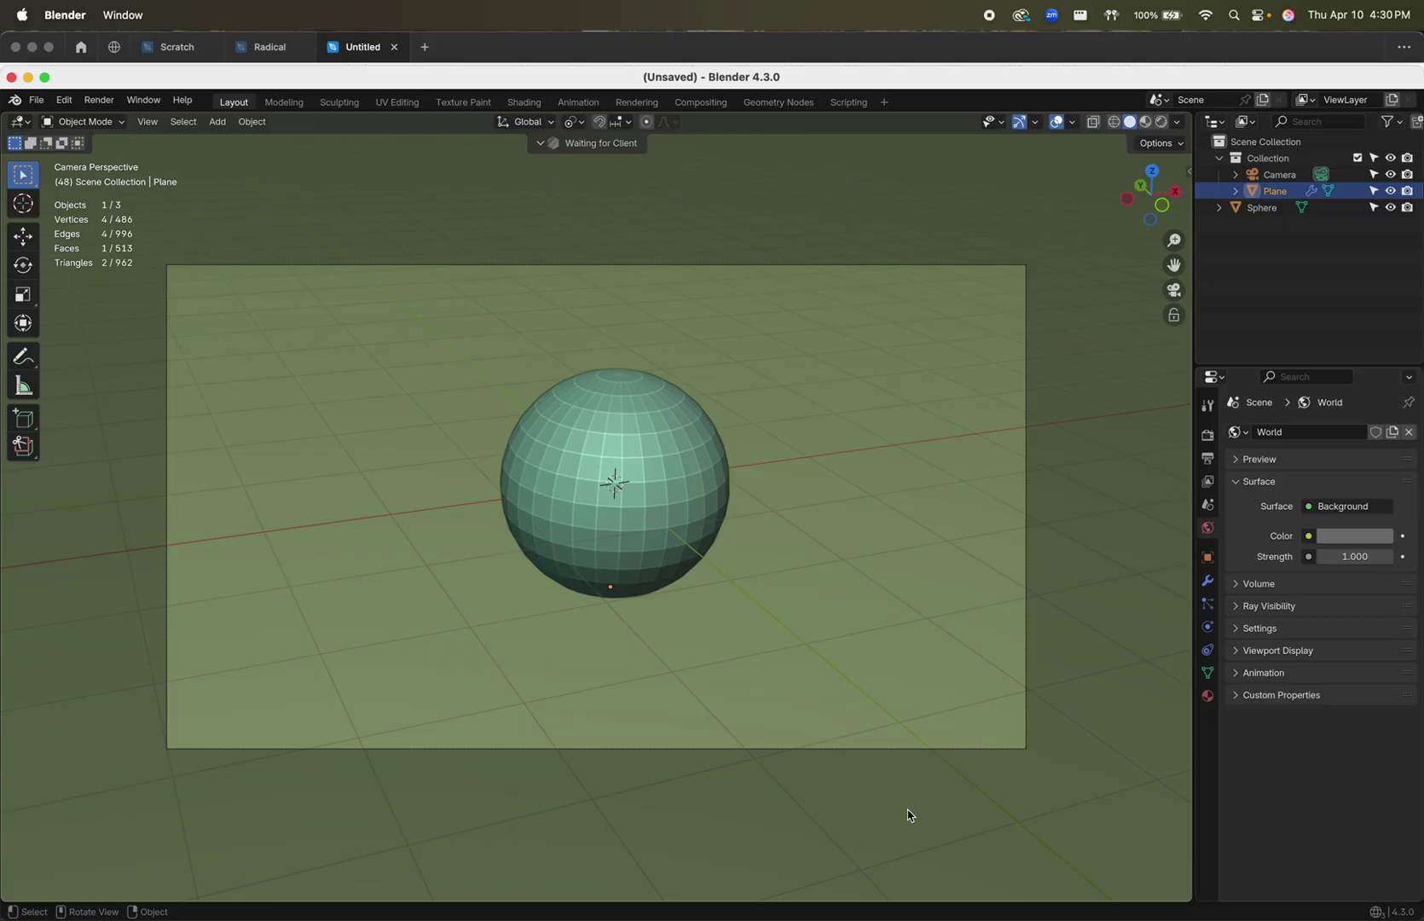
- Switch from Blender to the Figma file holding the 3D lettering designs
key(super+Tab)
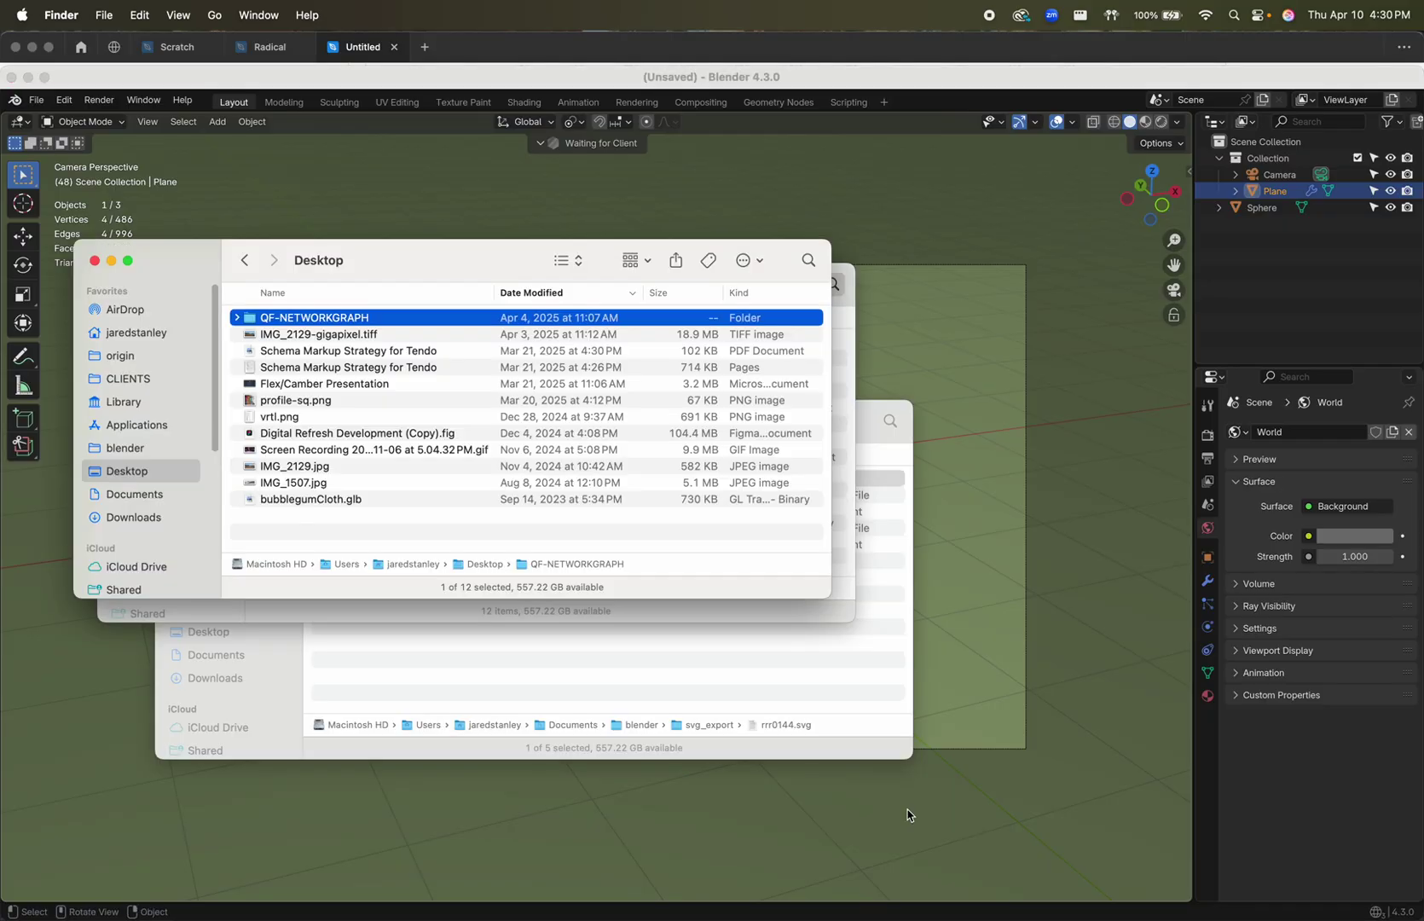
key(super+Tab)
key(super+Tab)
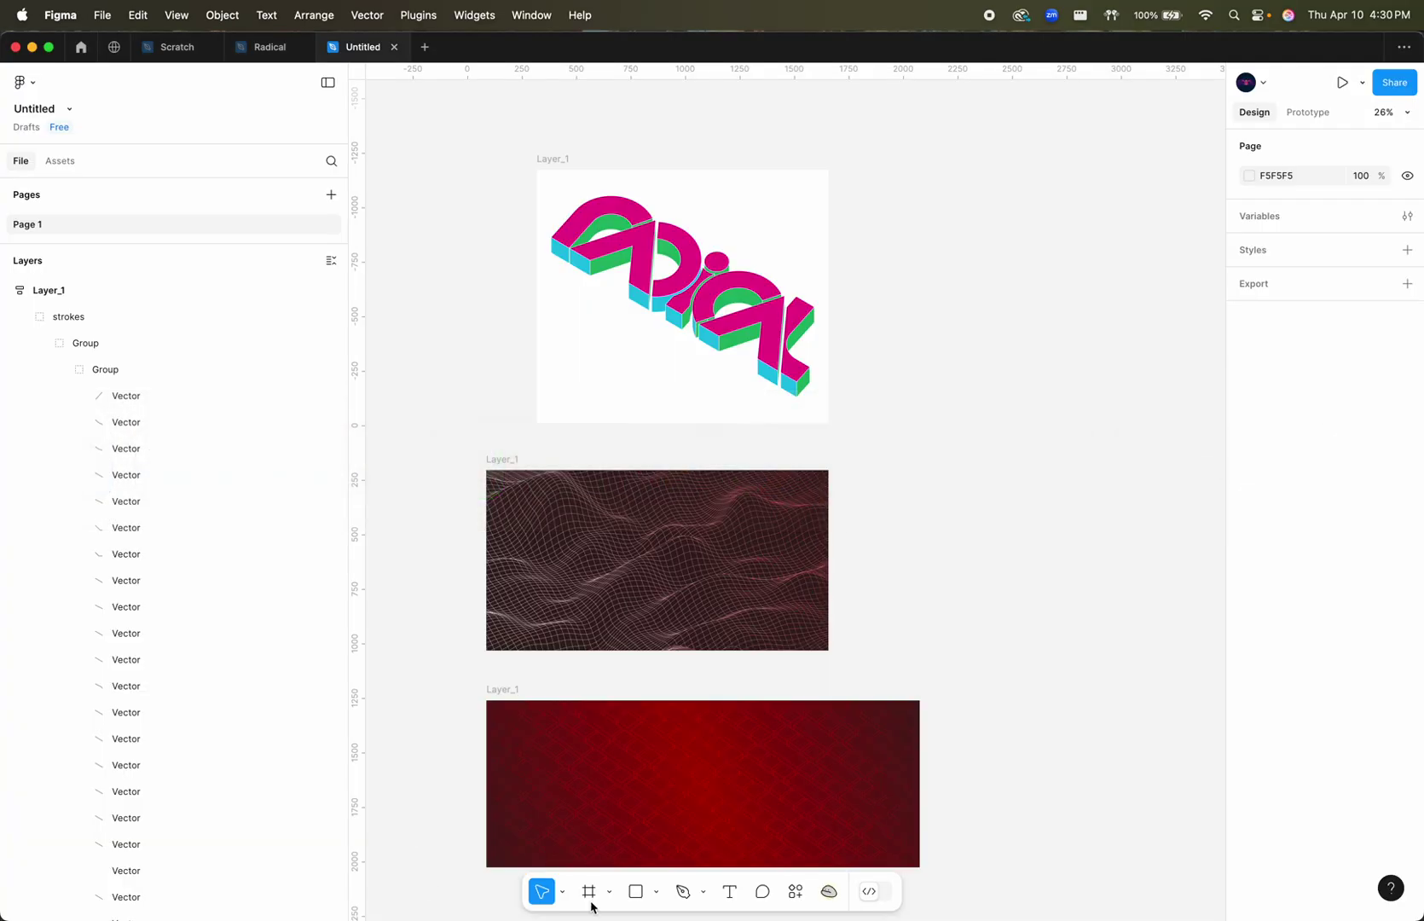
- Zoom and pan the Figma canvas across the lettering, wave mesh and red pattern frames
ctrl+scroll(756, 517, up, 5)
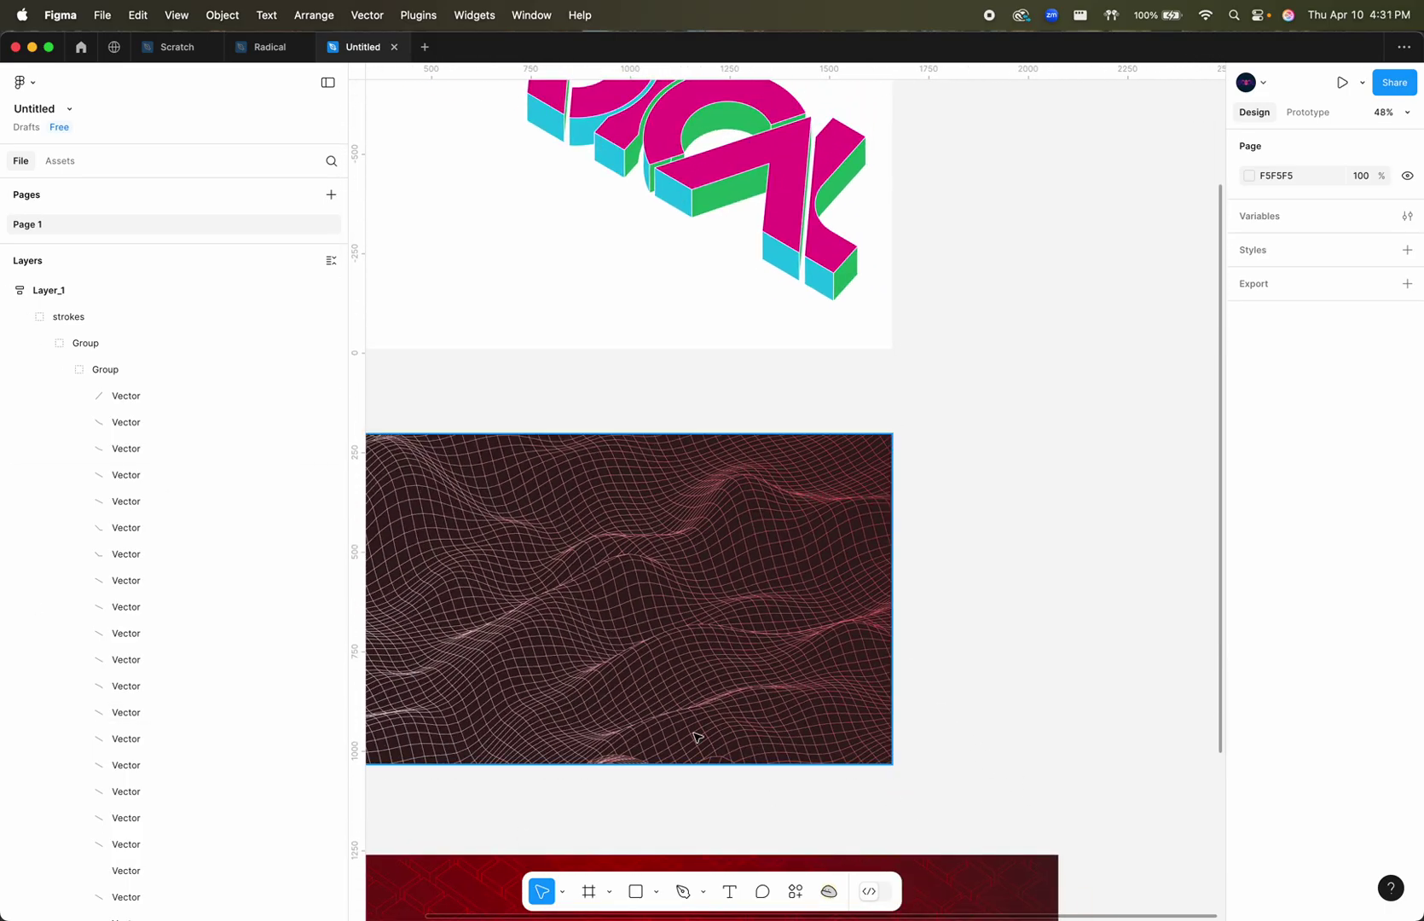
scroll(697, 741, down, 4)
scroll(696, 741, left, 4)
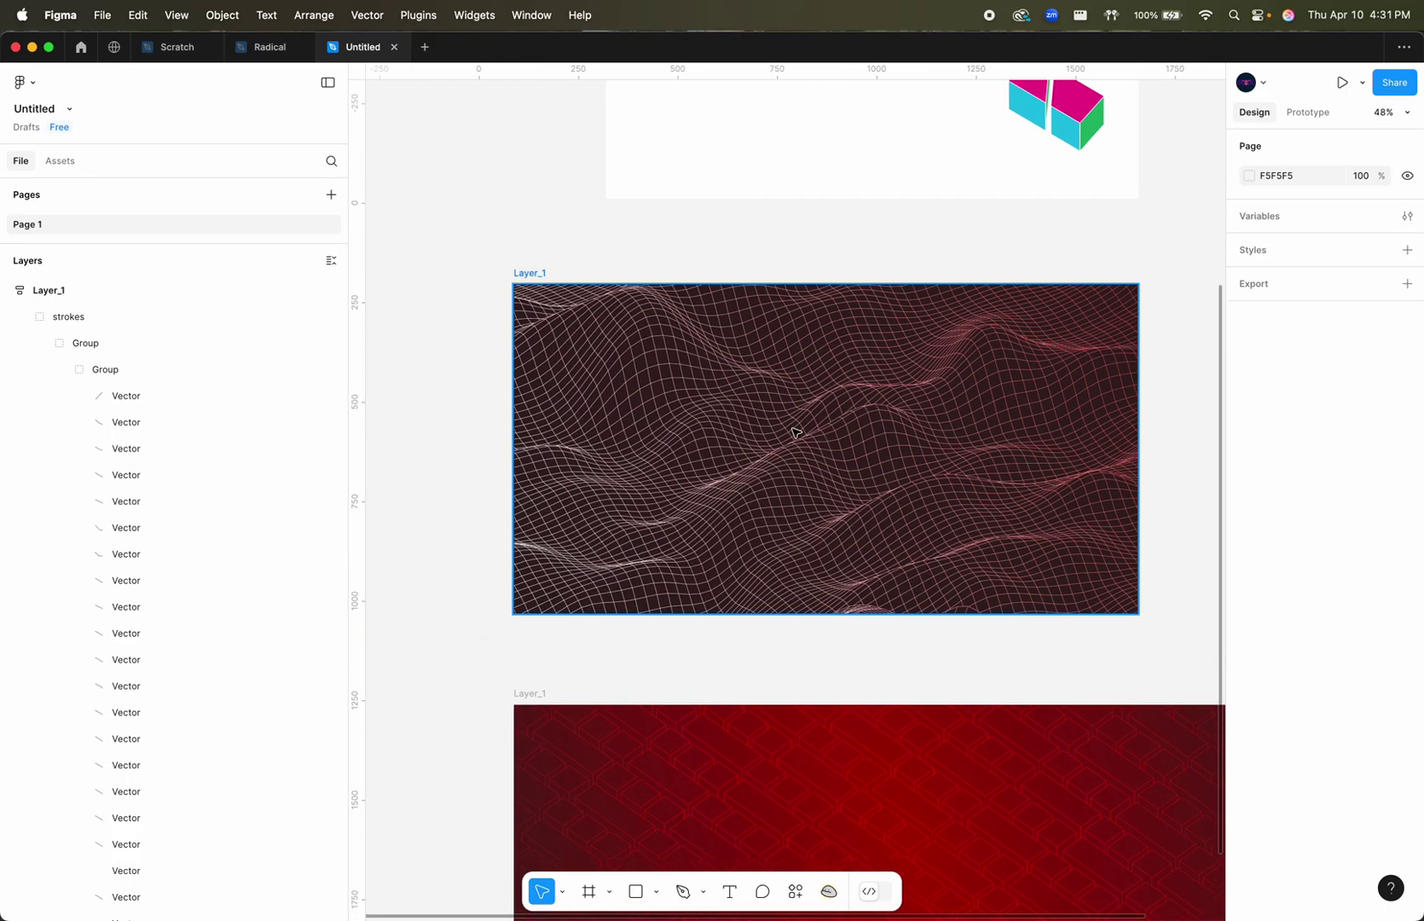
scroll(849, 458, down, 7)
scroll(849, 458, right, 2)
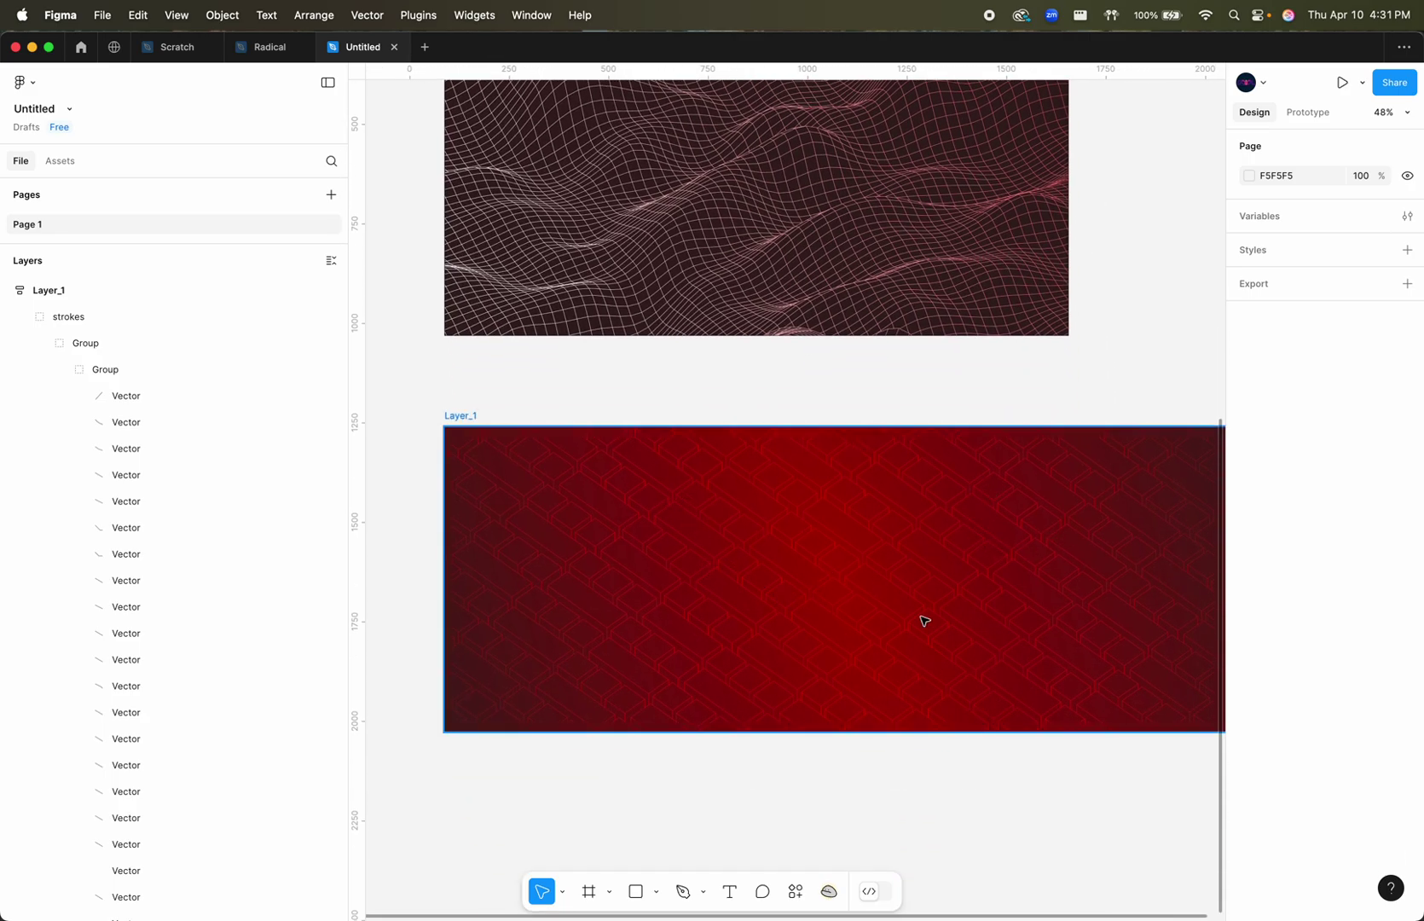
scroll(1108, 501, up, 1)
drag(1097, 494, 1033, 563)
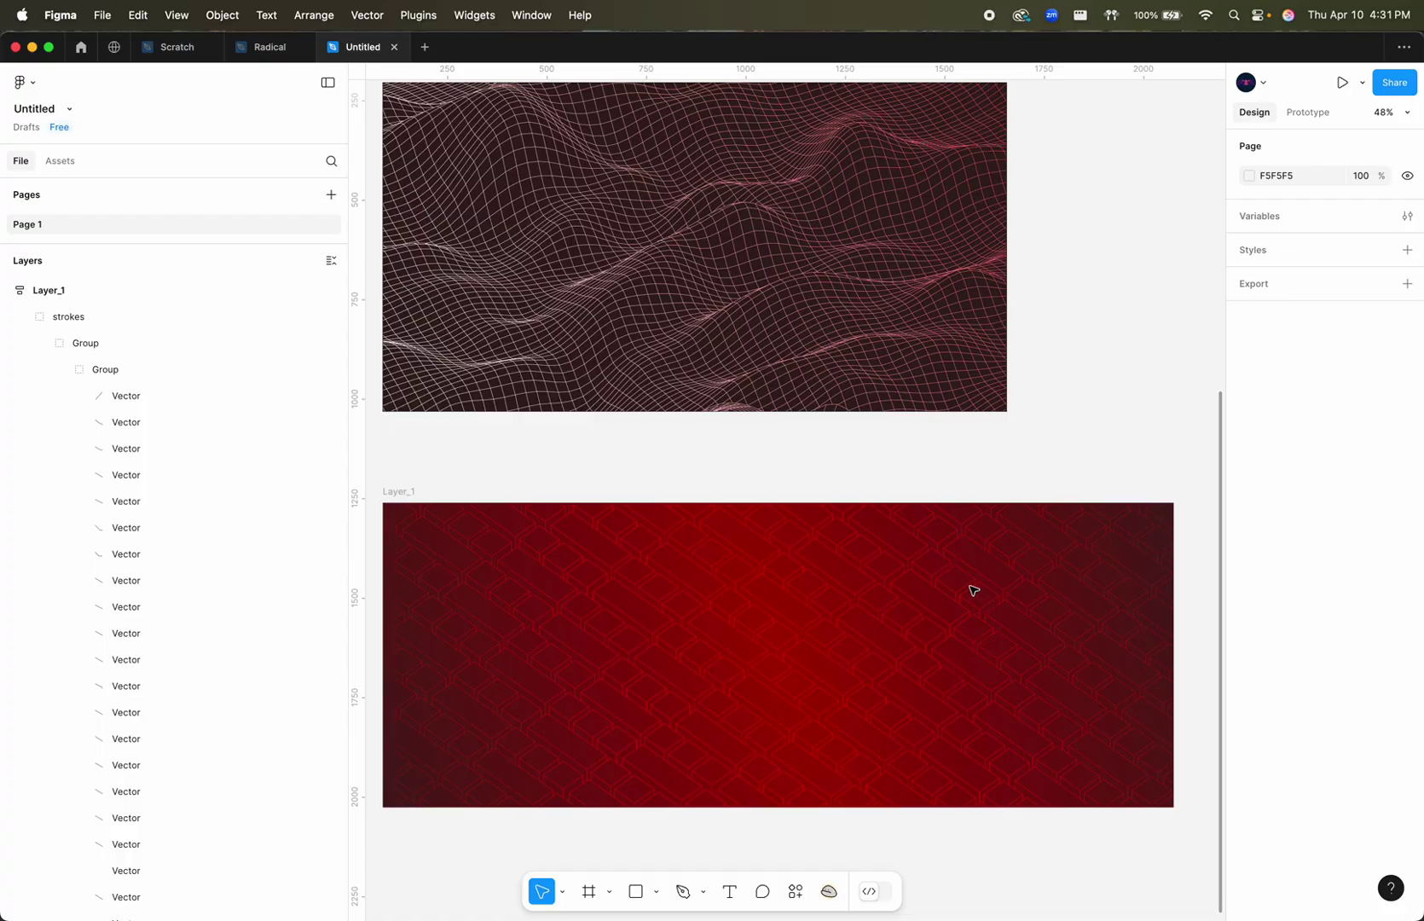
scroll(973, 588, up, 5)
mouse_move(988, 917)
scroll(909, 379, up, 3)
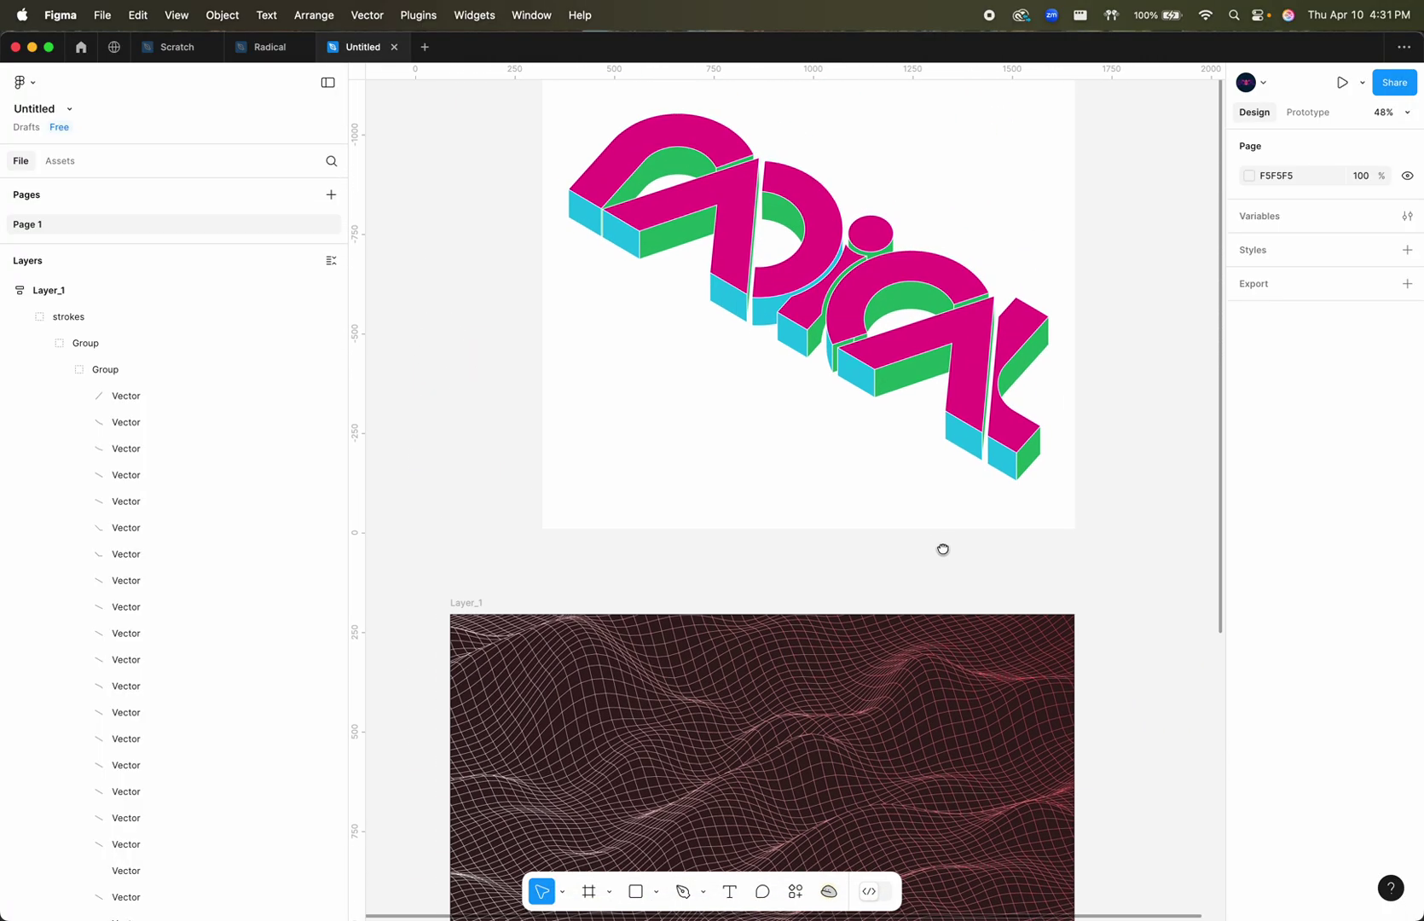
- Select the 3D letters frame and its strokes group, then go back to Blender
click(750, 239)
key(Return)
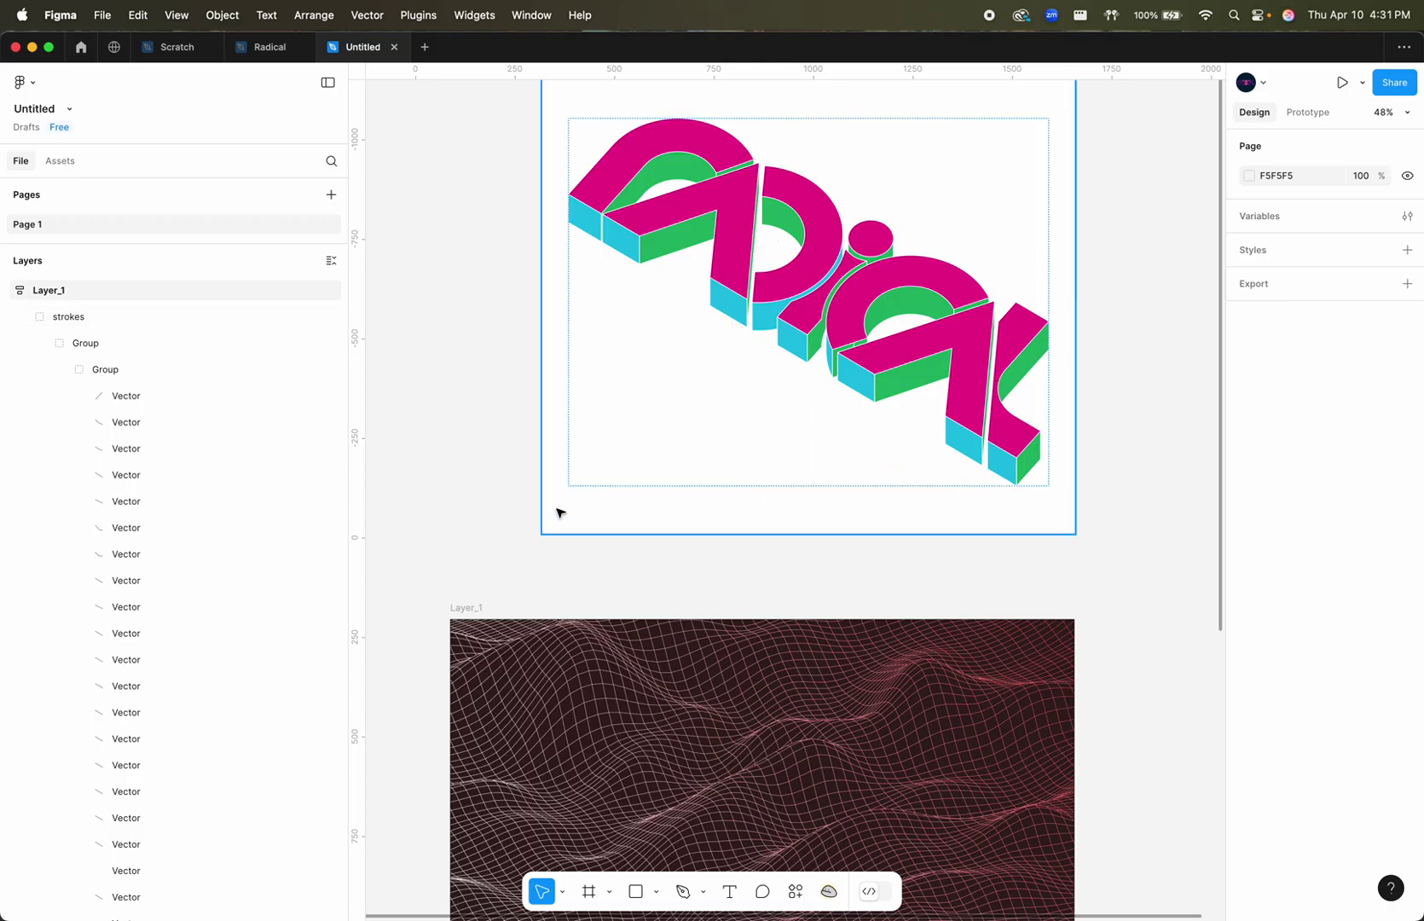
click(511, 460)
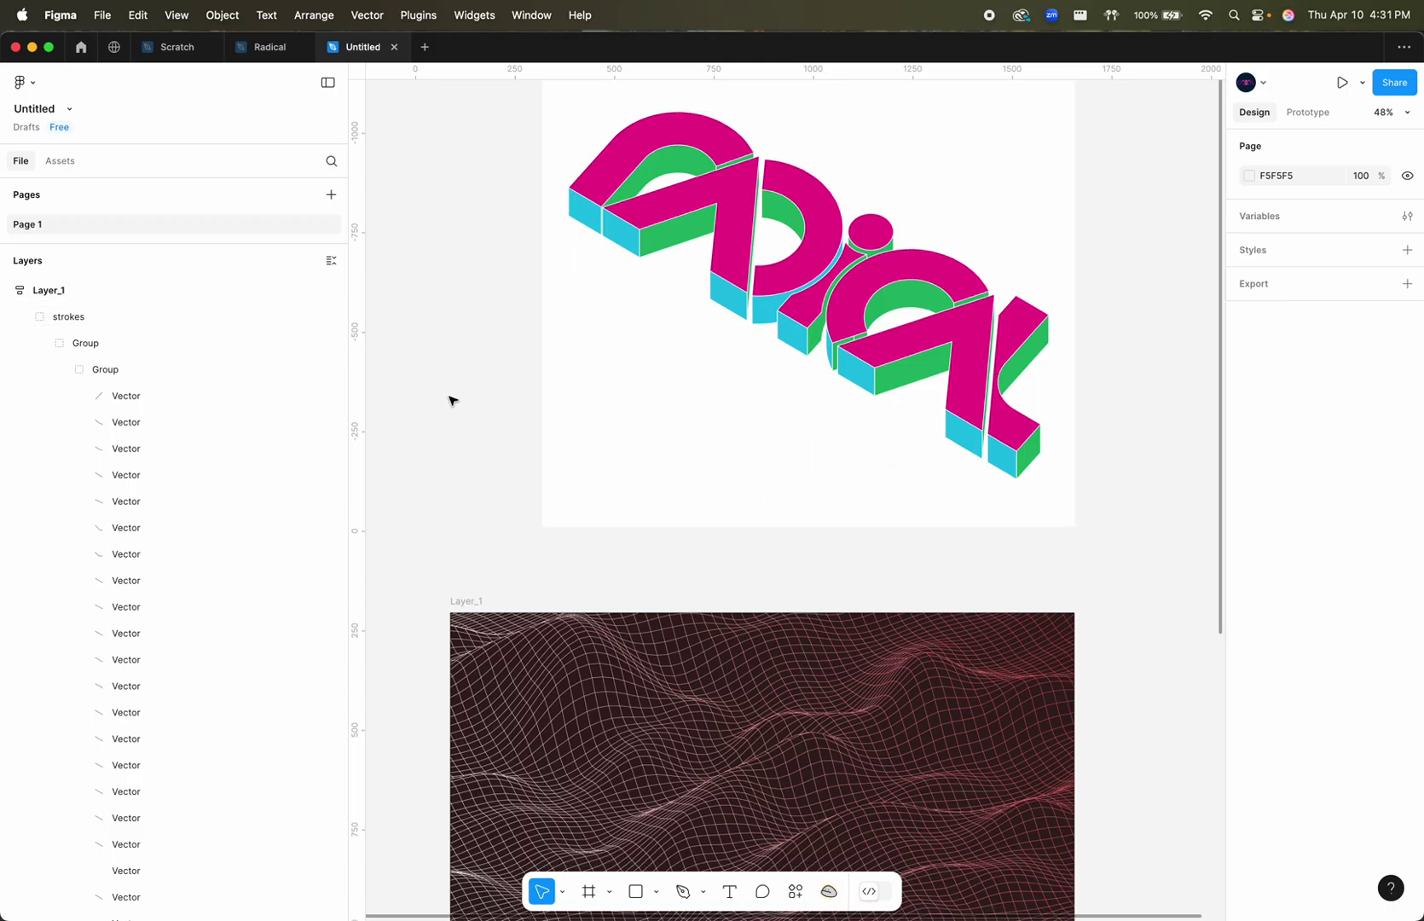
scroll(451, 400, down, 3)
ctrl+scroll(452, 401, down, 5)
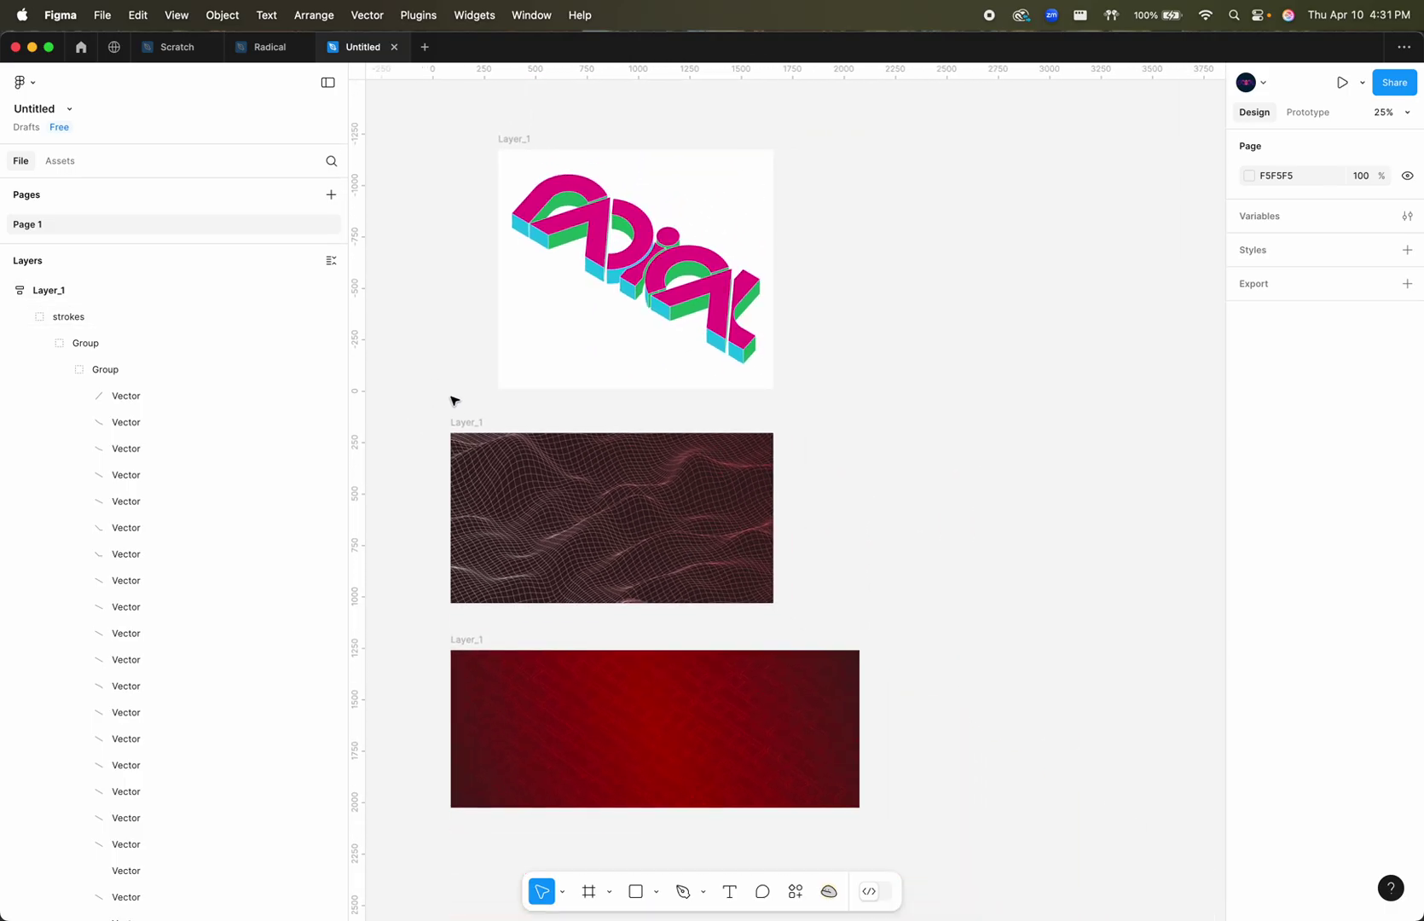
click(756, 389)
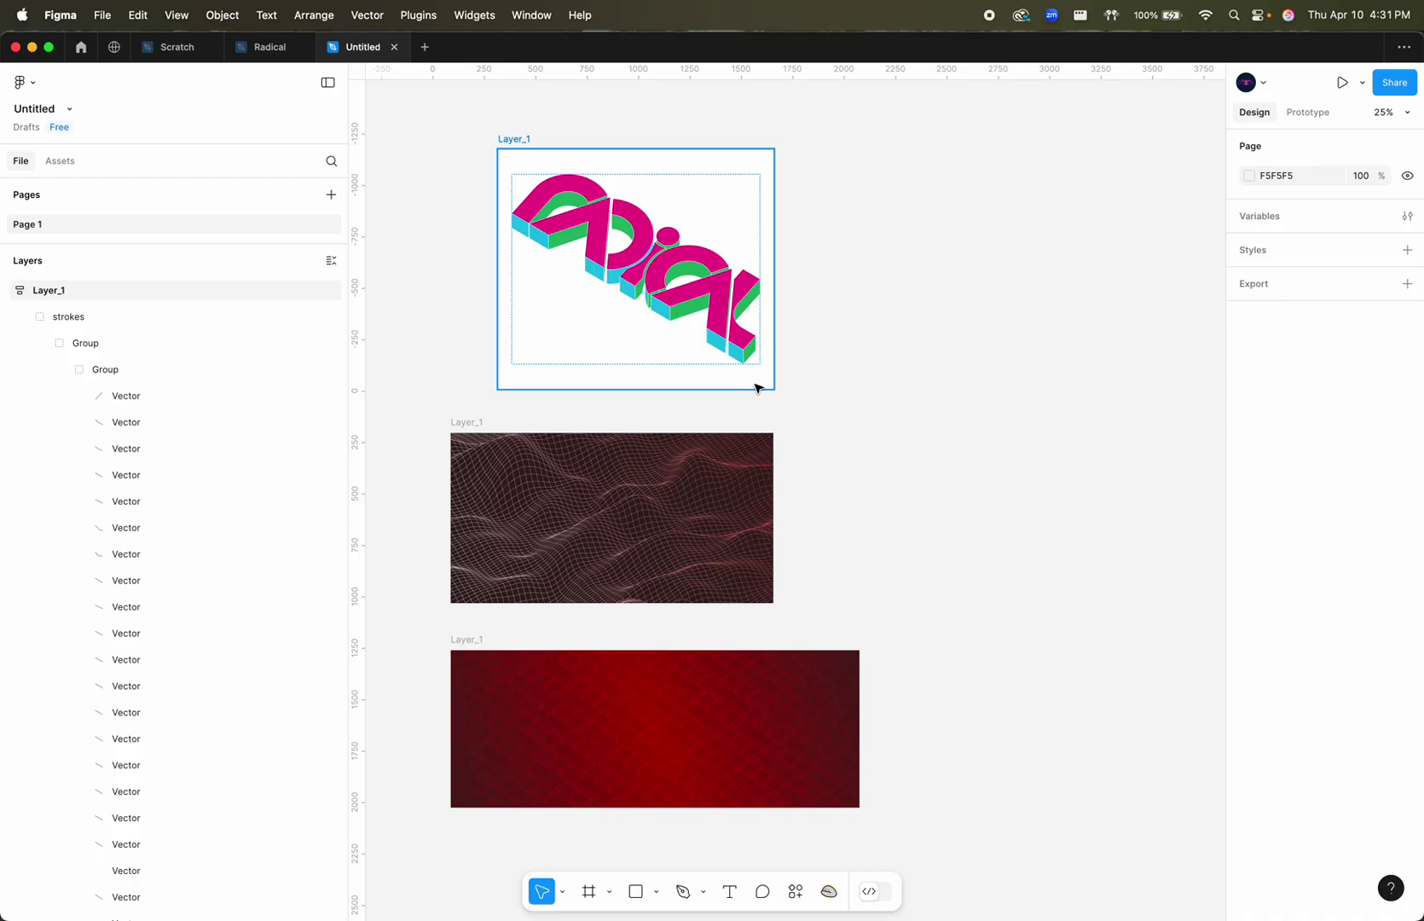
key(super+Tab)
key(super+Tab)
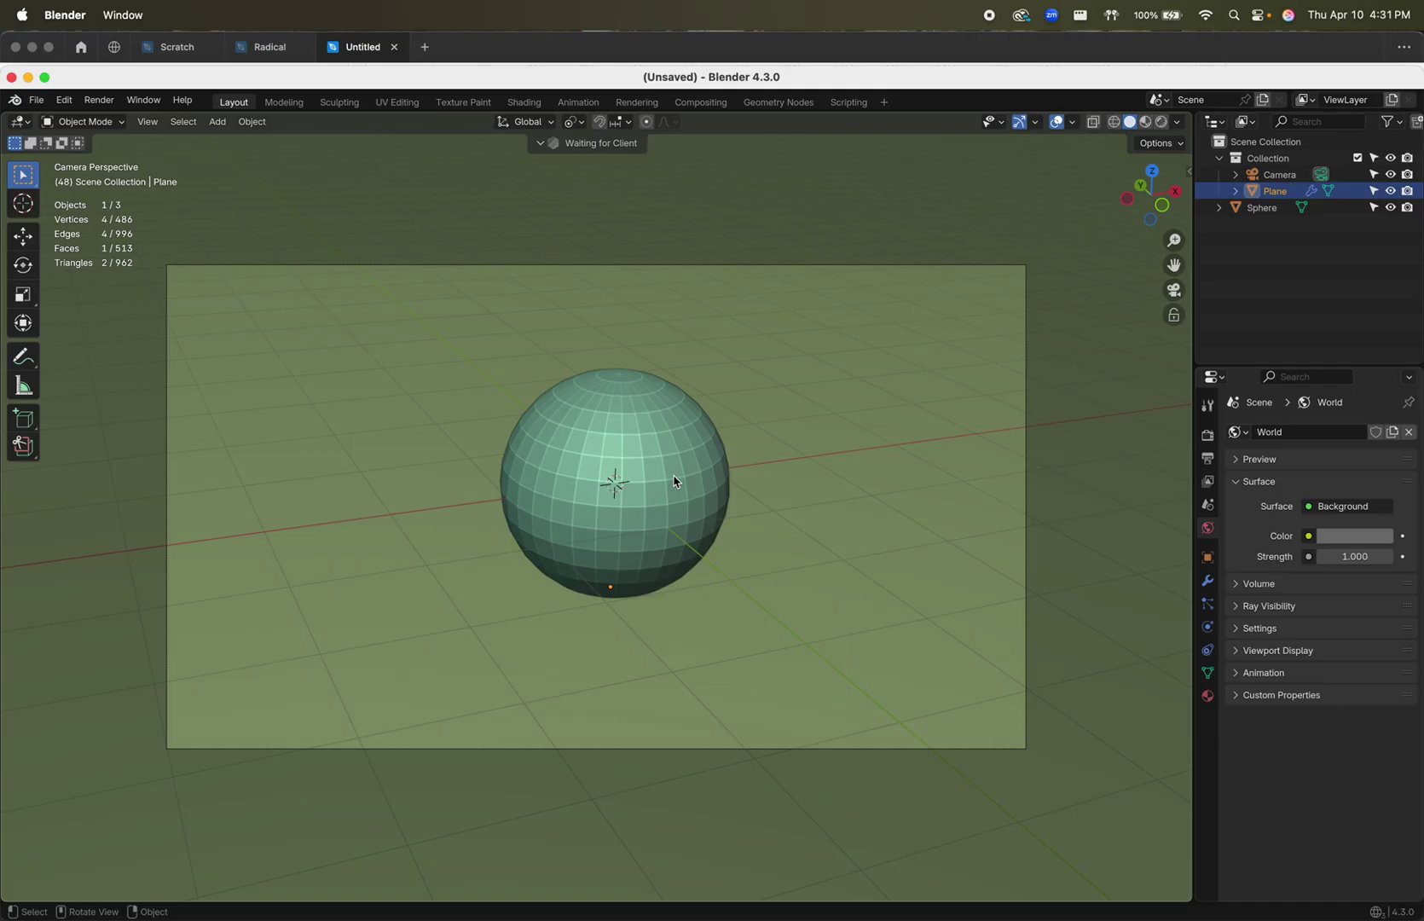
- Delete the sphere, plane and camera so the scene is empty
click(644, 494)
key(a)
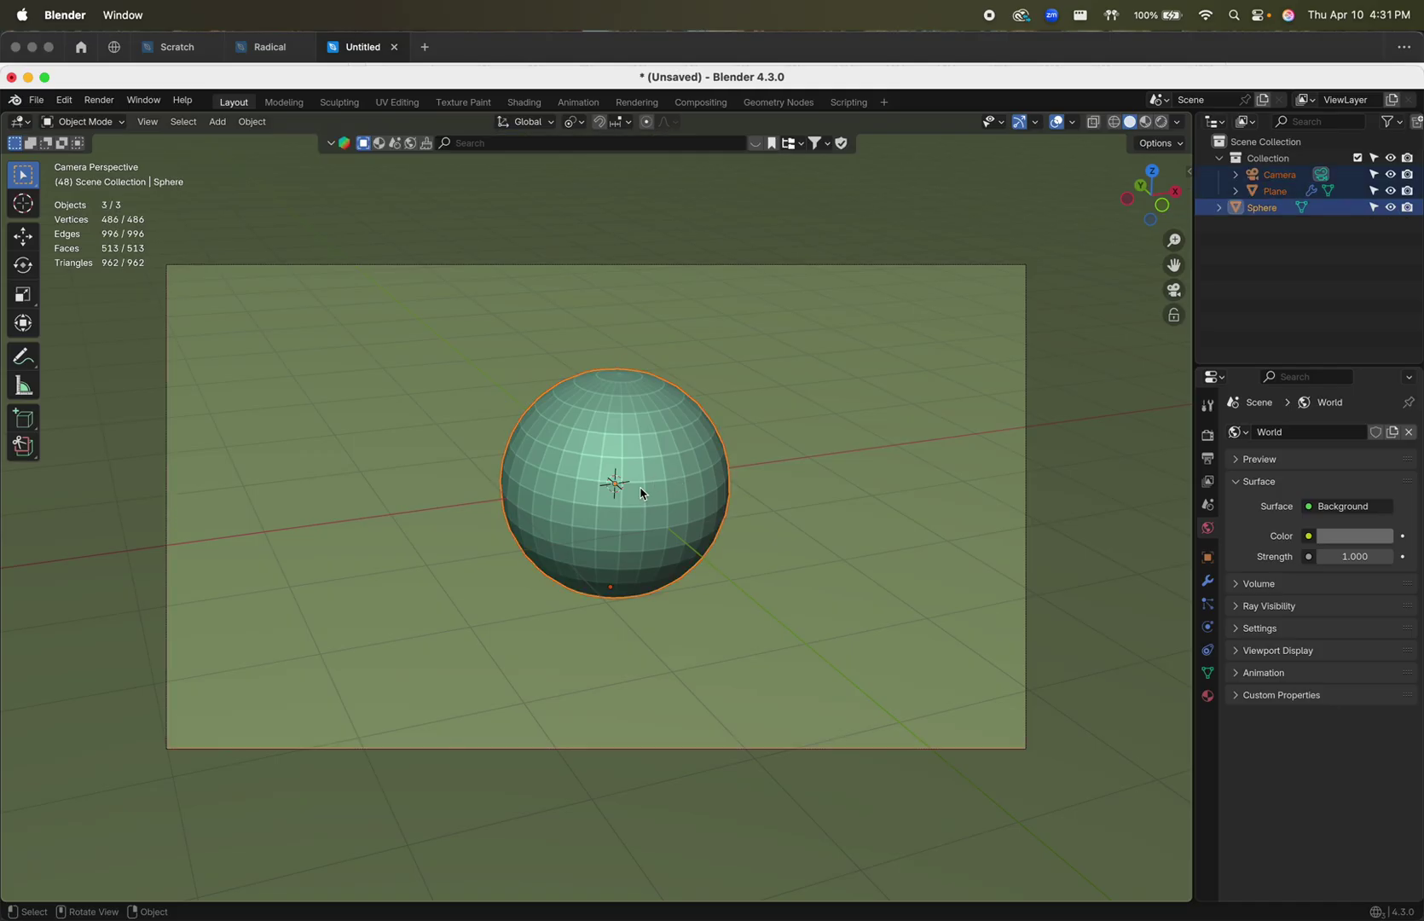
key(Delete)
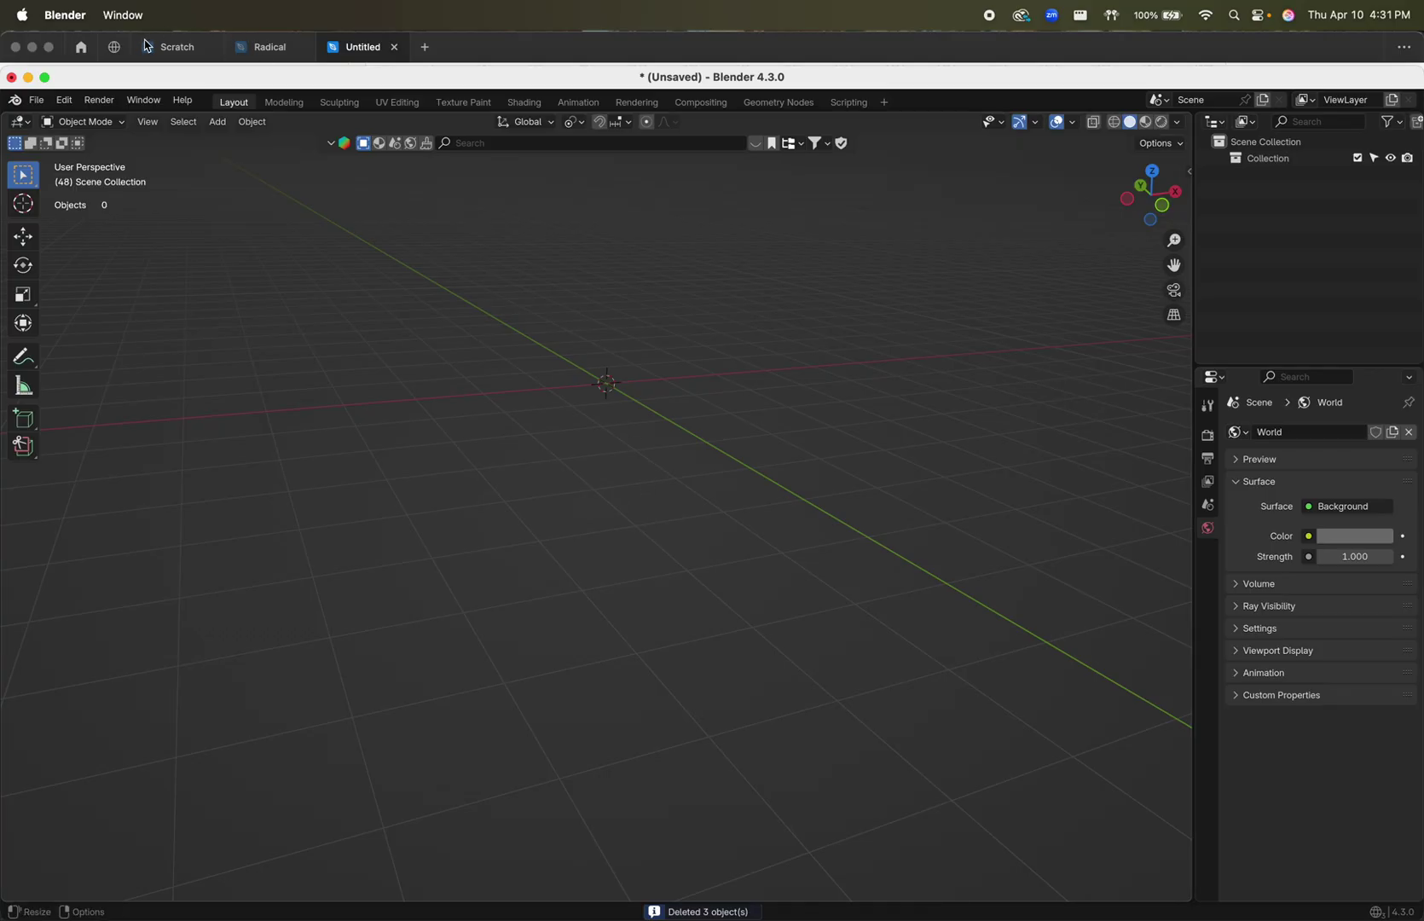
- Confirm in Preferences > Add-ons that Freestyle SVG Exporter is enabled, then close Preferences
click(64, 101)
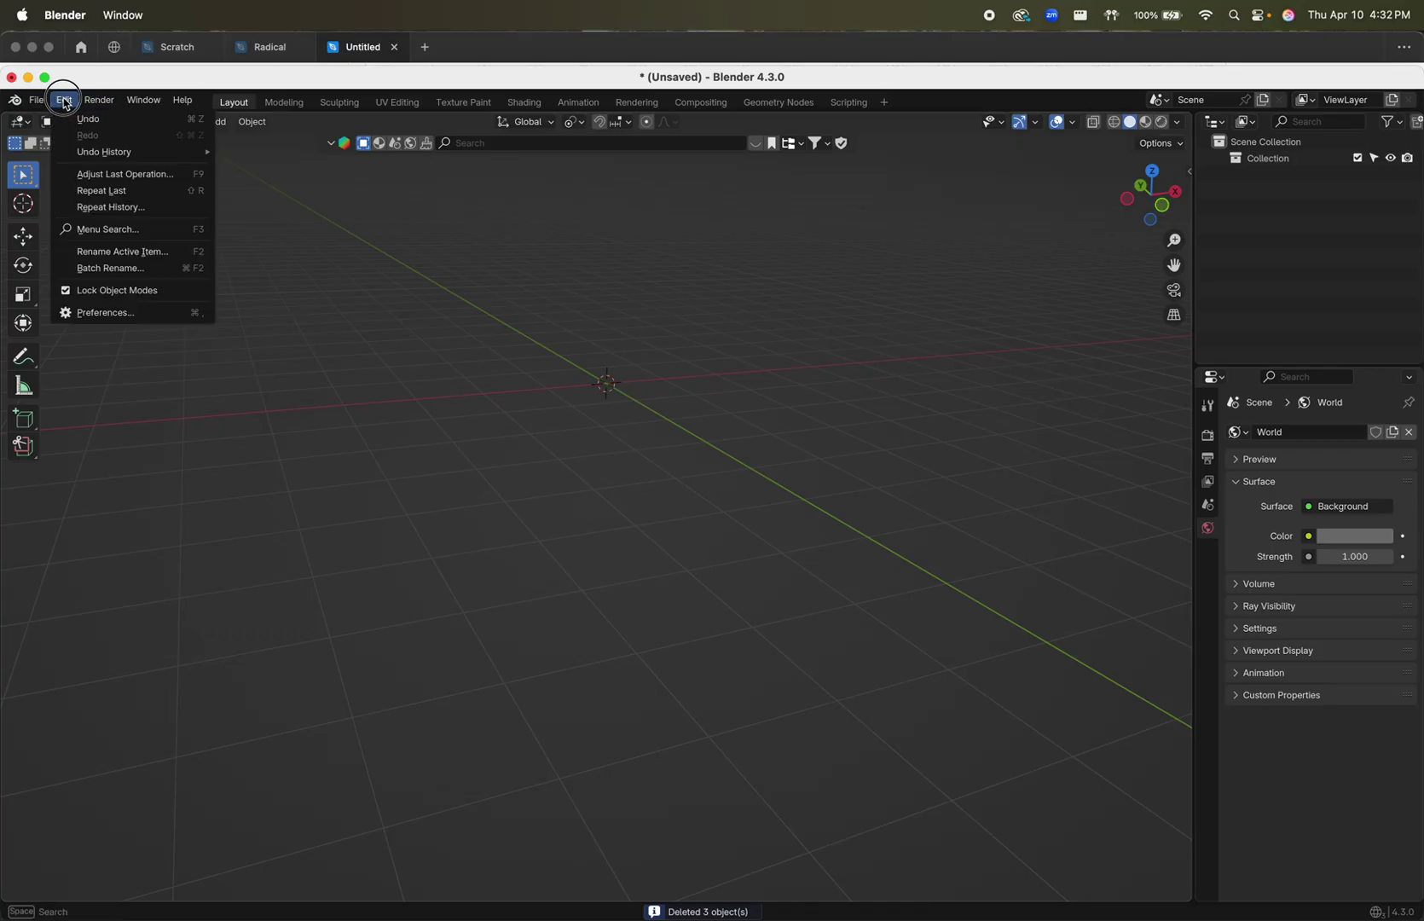
click(69, 312)
click(64, 100)
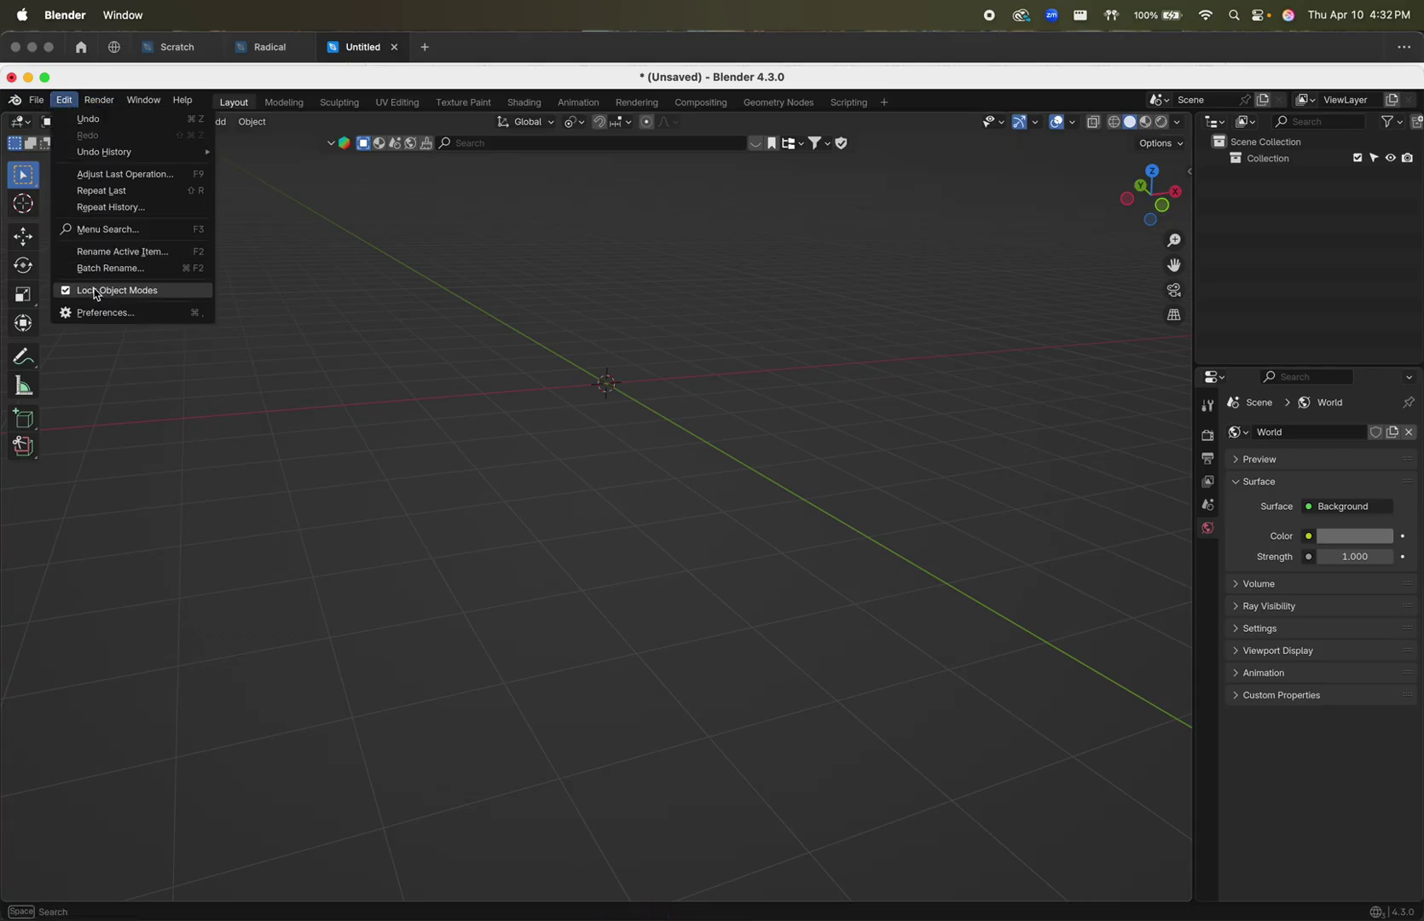
click(102, 315)
scroll(271, 426, down, 5)
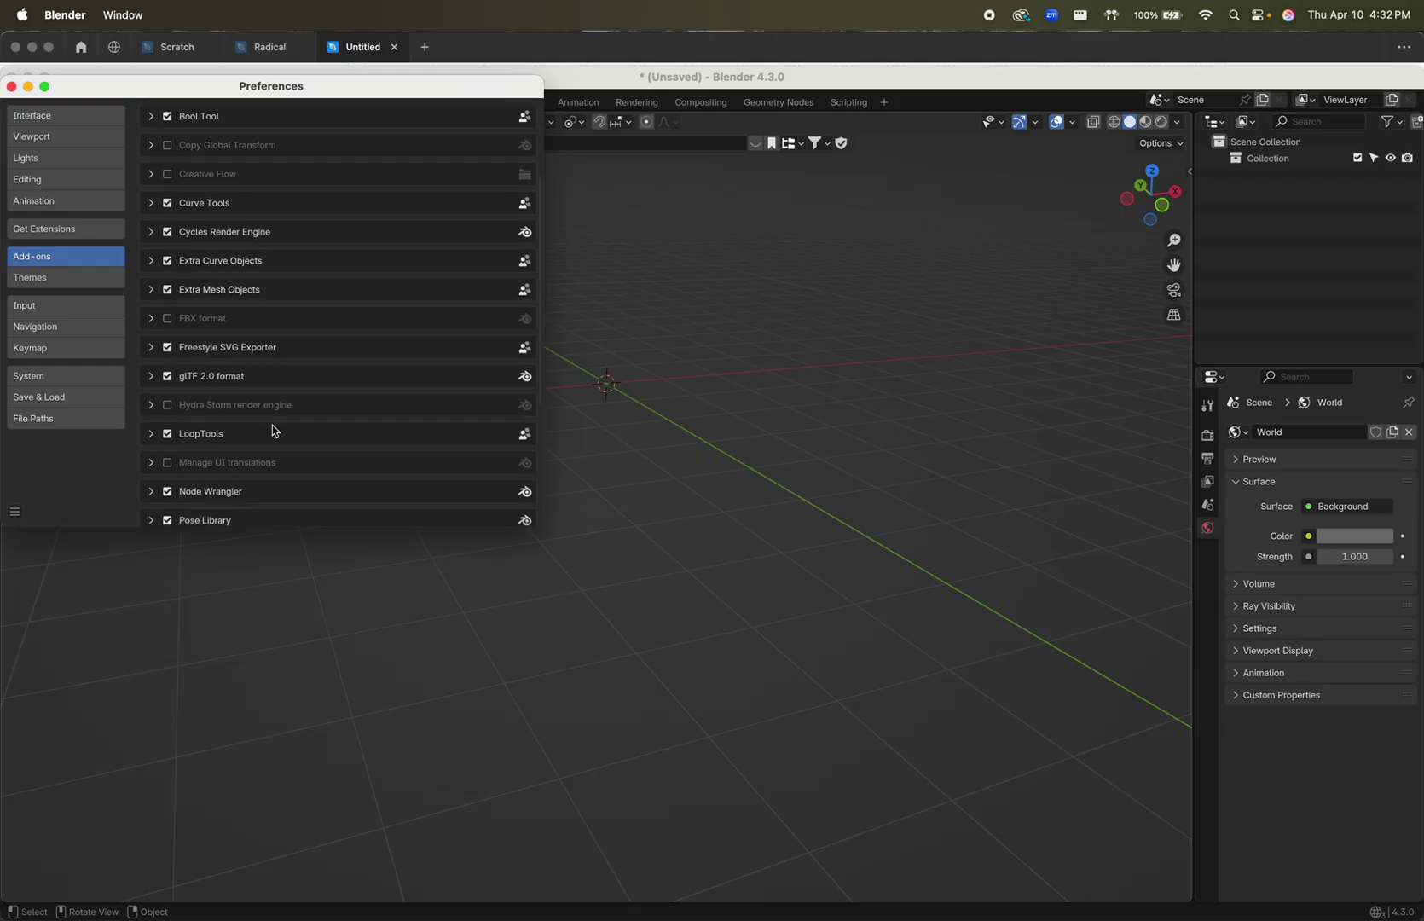
click(151, 349)
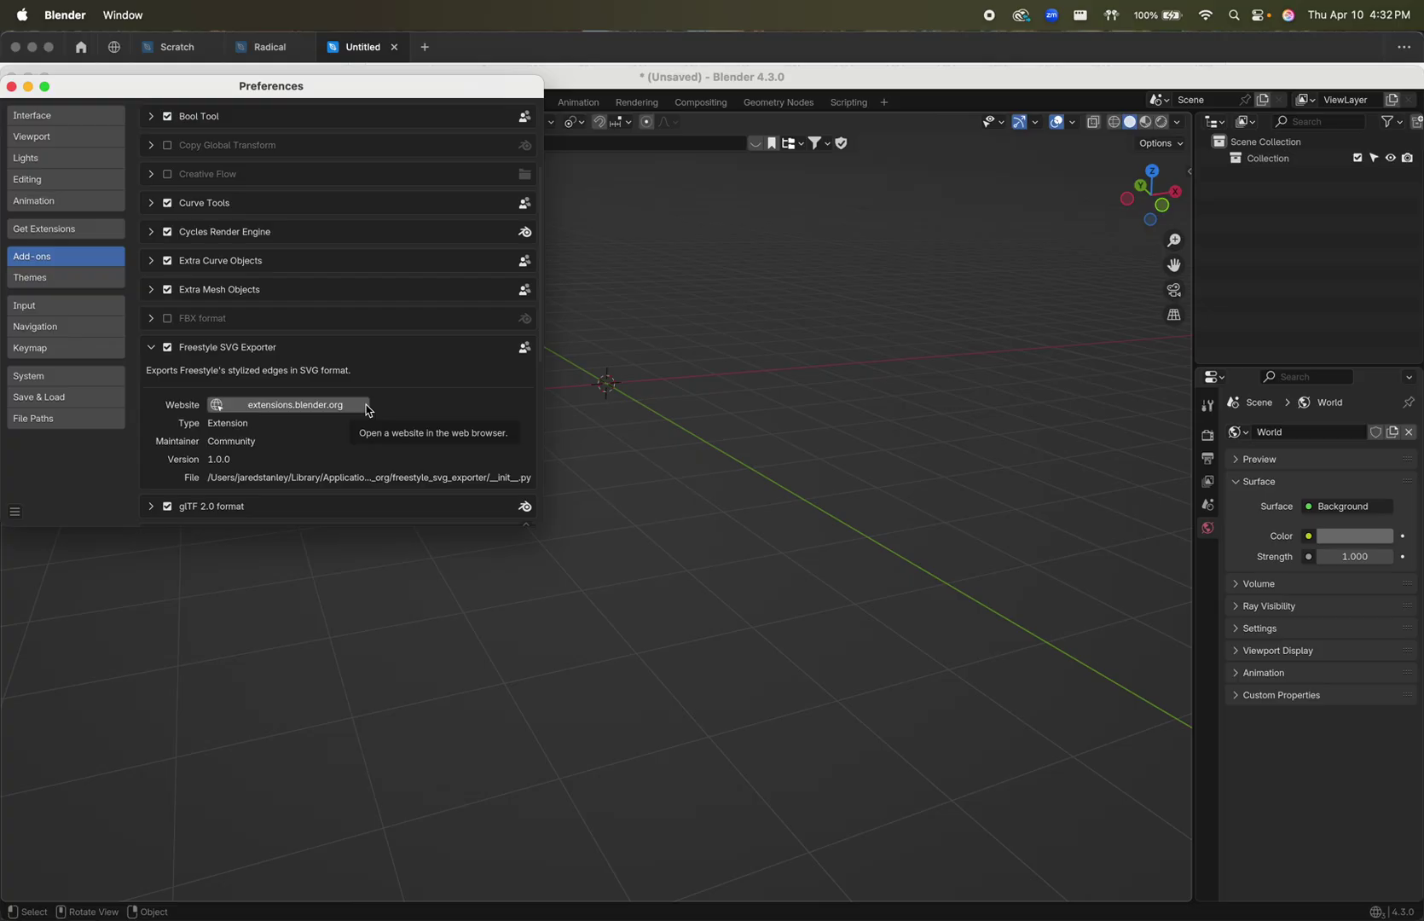
scroll(276, 204, up, 5)
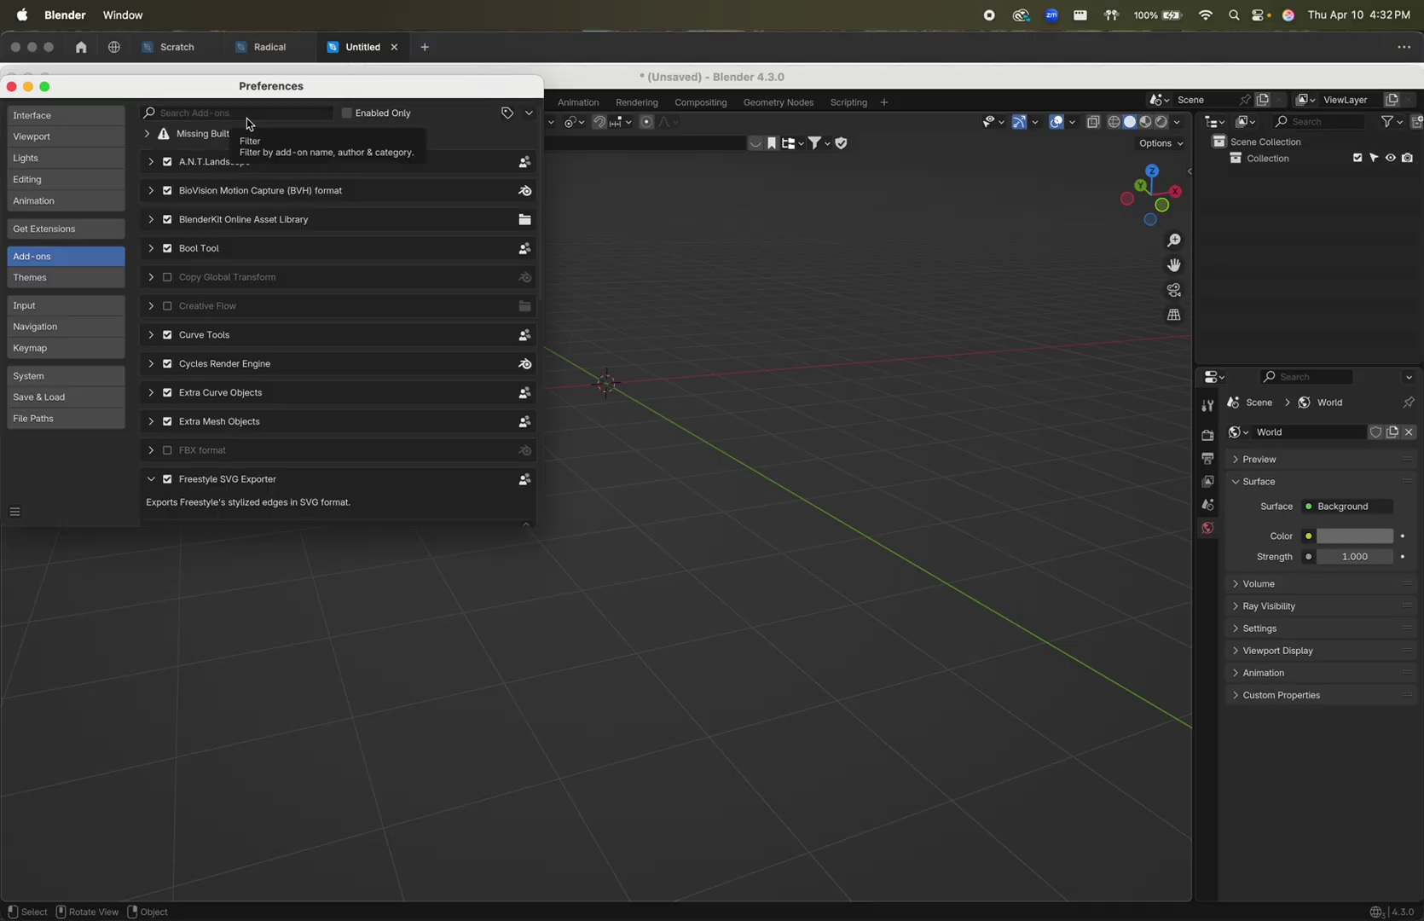
scroll(365, 404, down, 5)
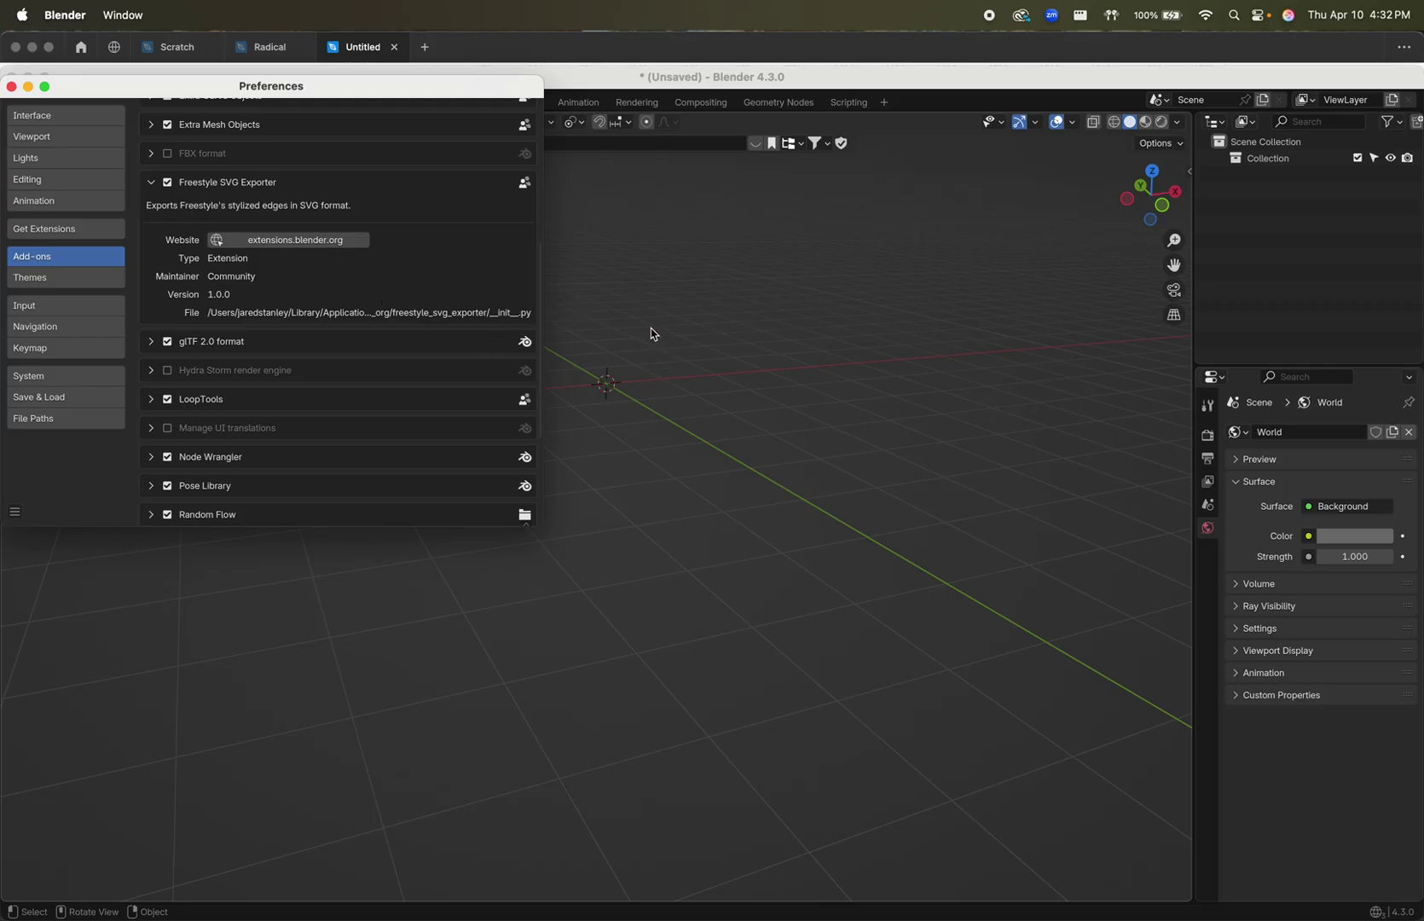
click(652, 333)
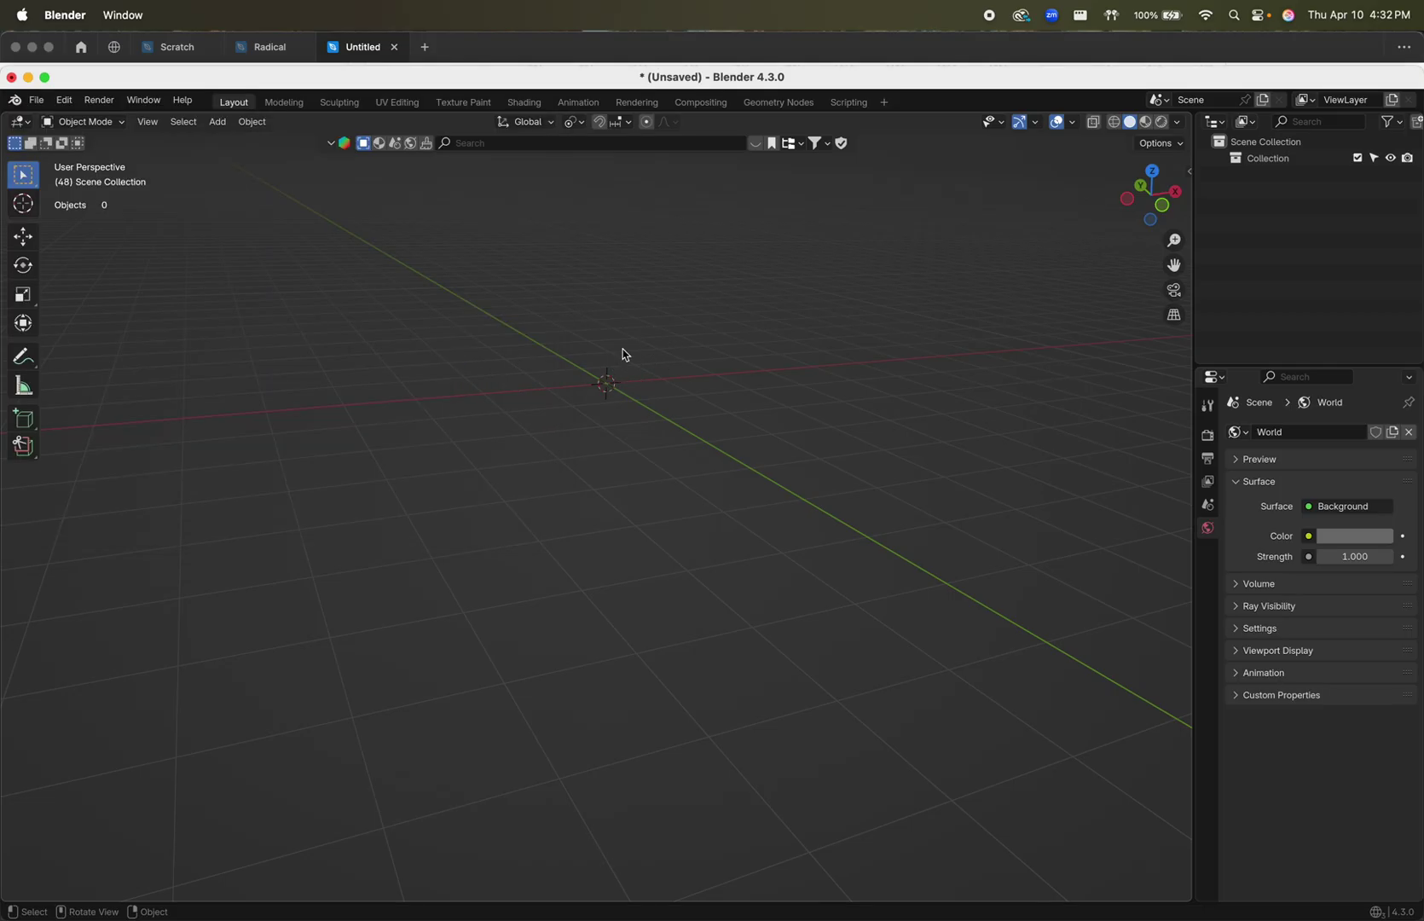
- Add a plane at the origin and view it from the left side
middle_drag(626, 356, 629, 443)
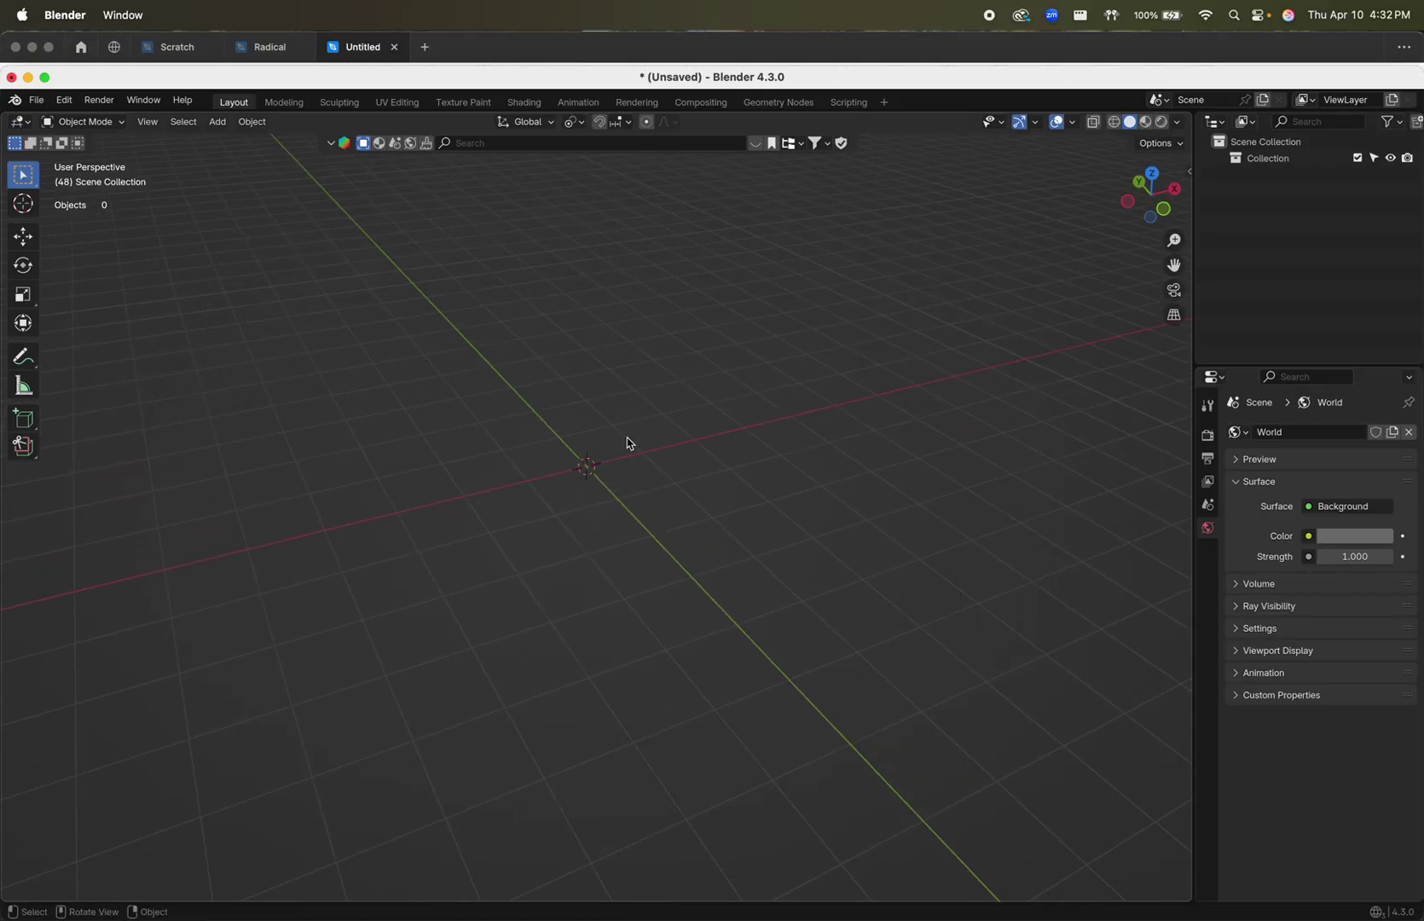
key(shift+a)
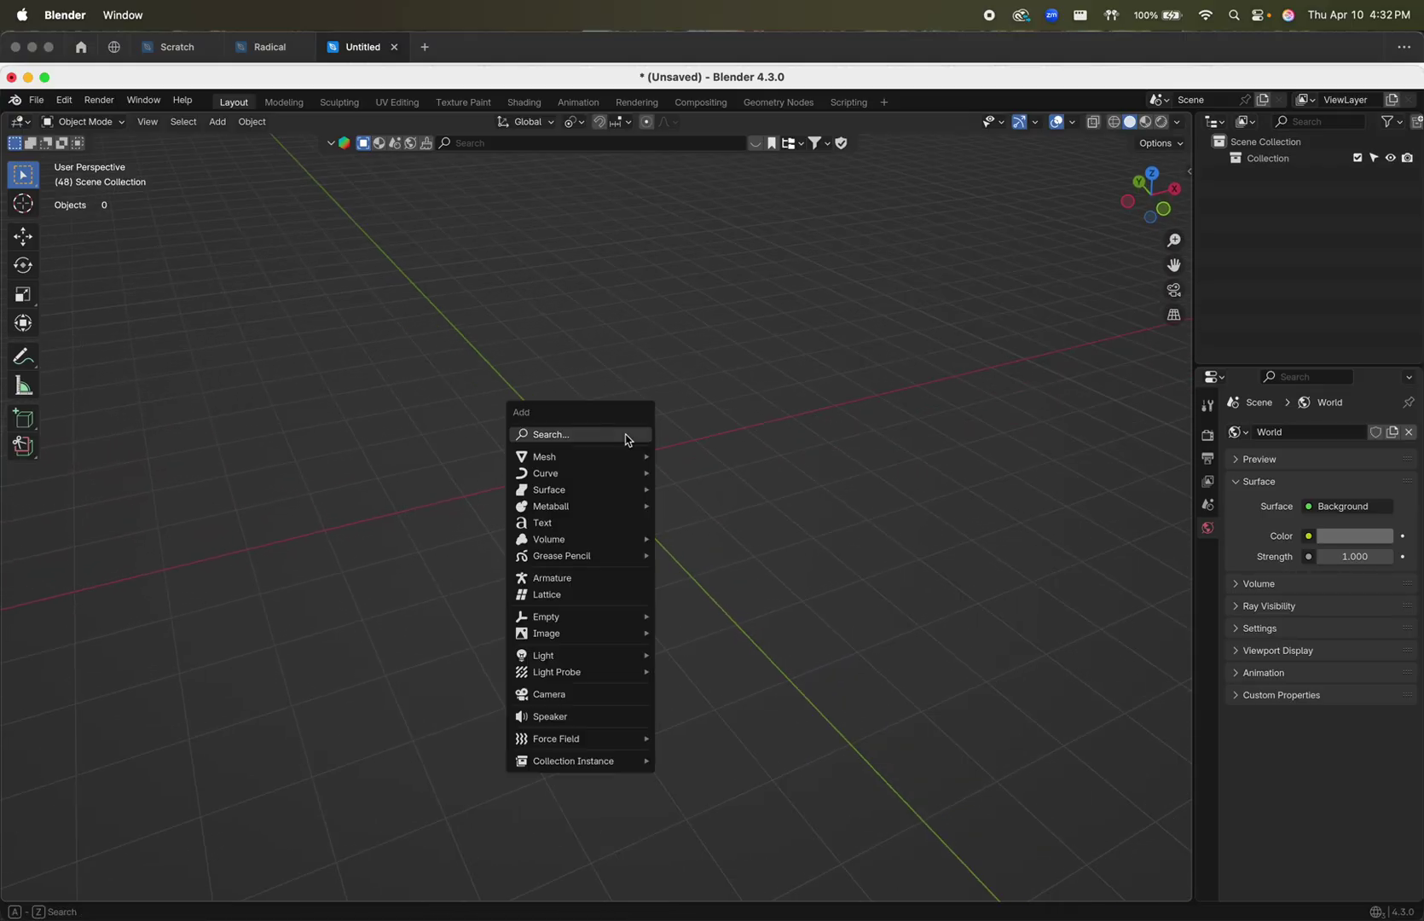
mouse_move(627, 458)
click(726, 464)
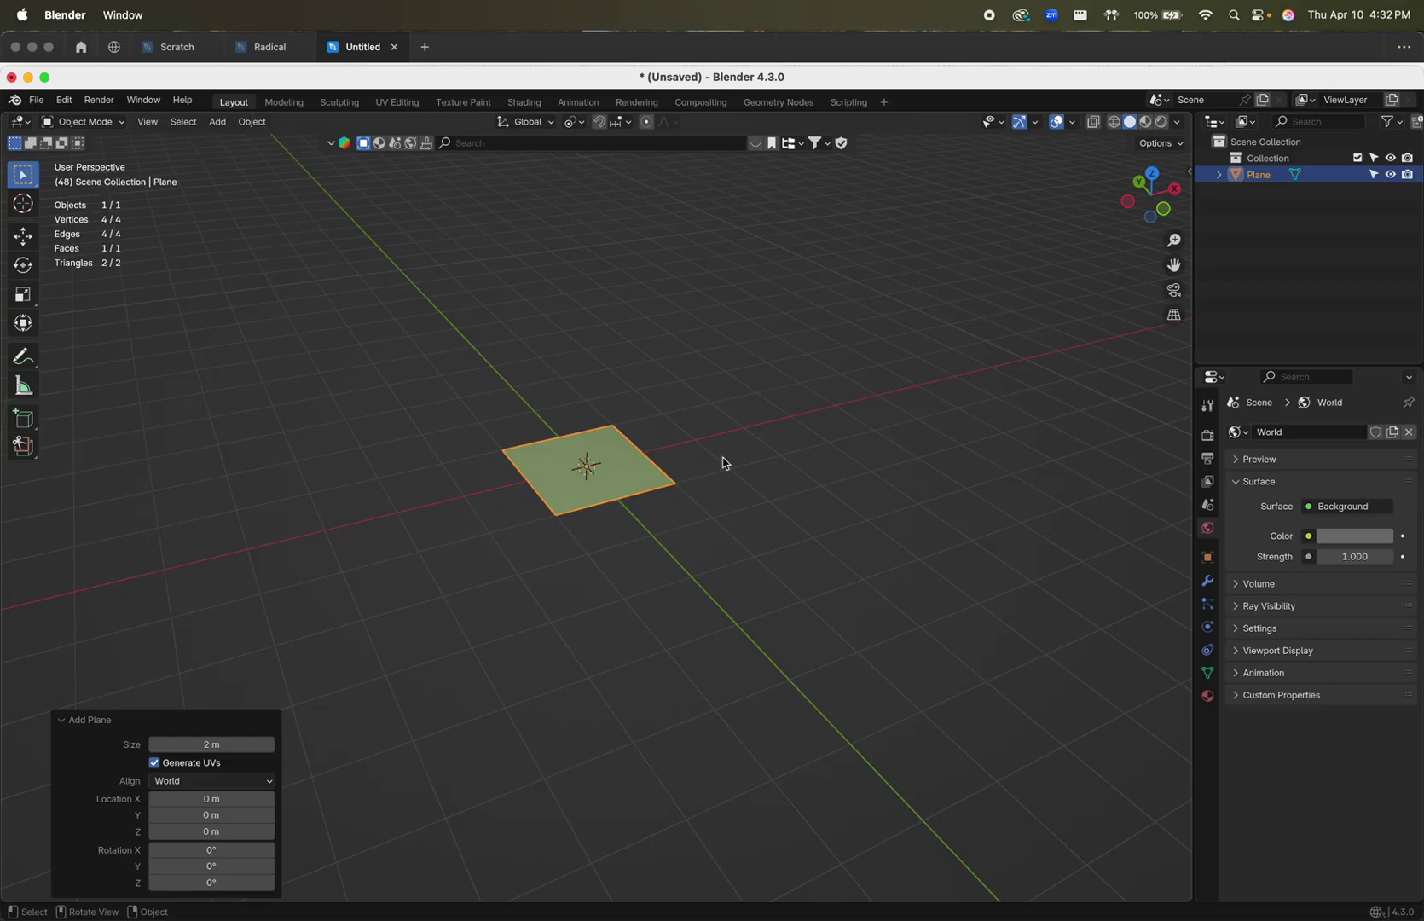
key(grave)
click(535, 455)
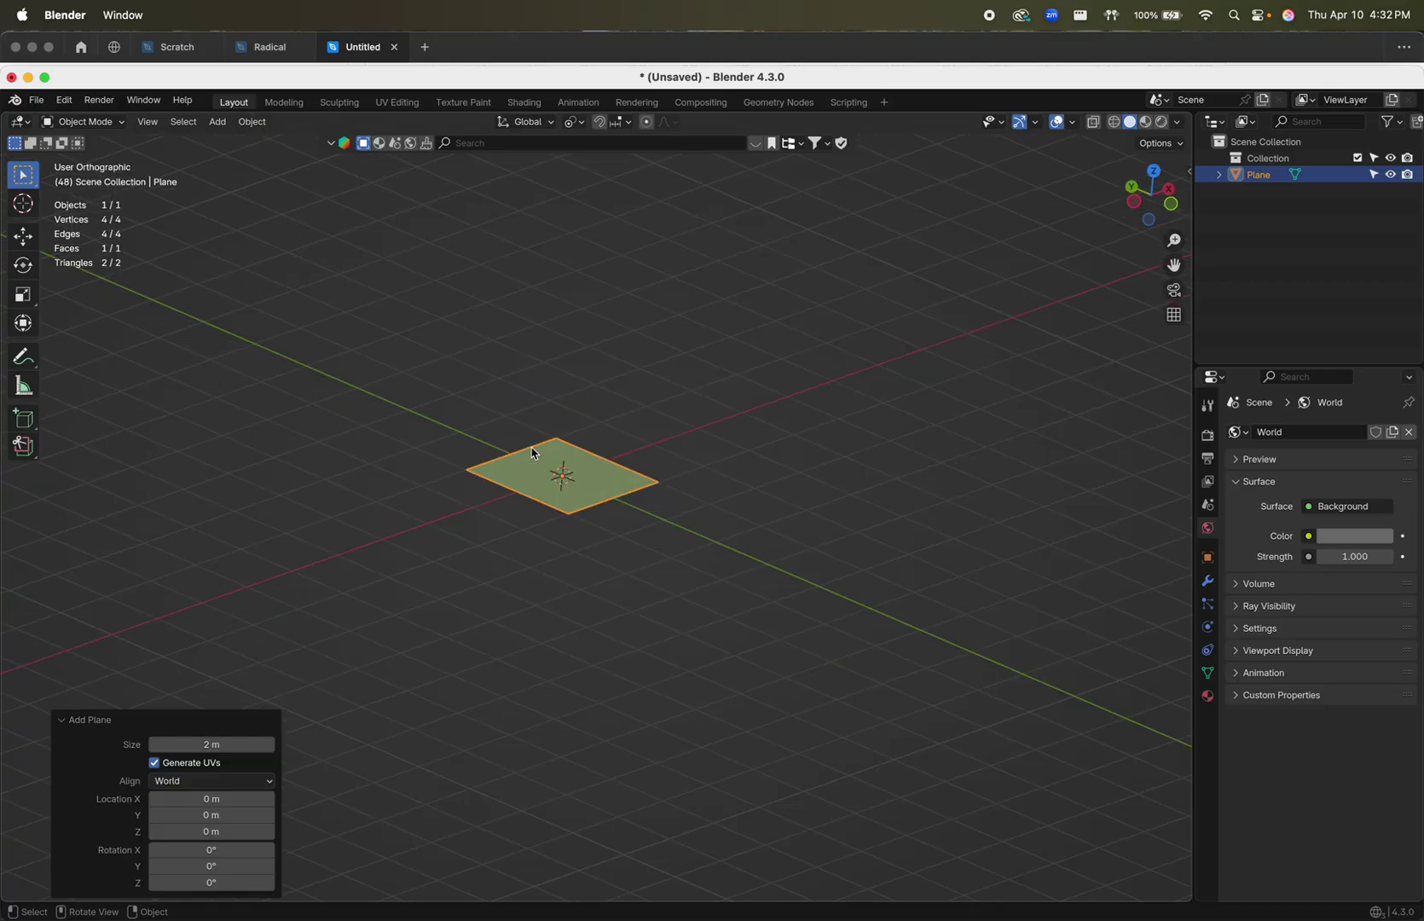
middle_drag(539, 459, 529, 538)
- In Edit Mode, enlarge the plane about 4.187 times and stretch it along X
key(Tab)
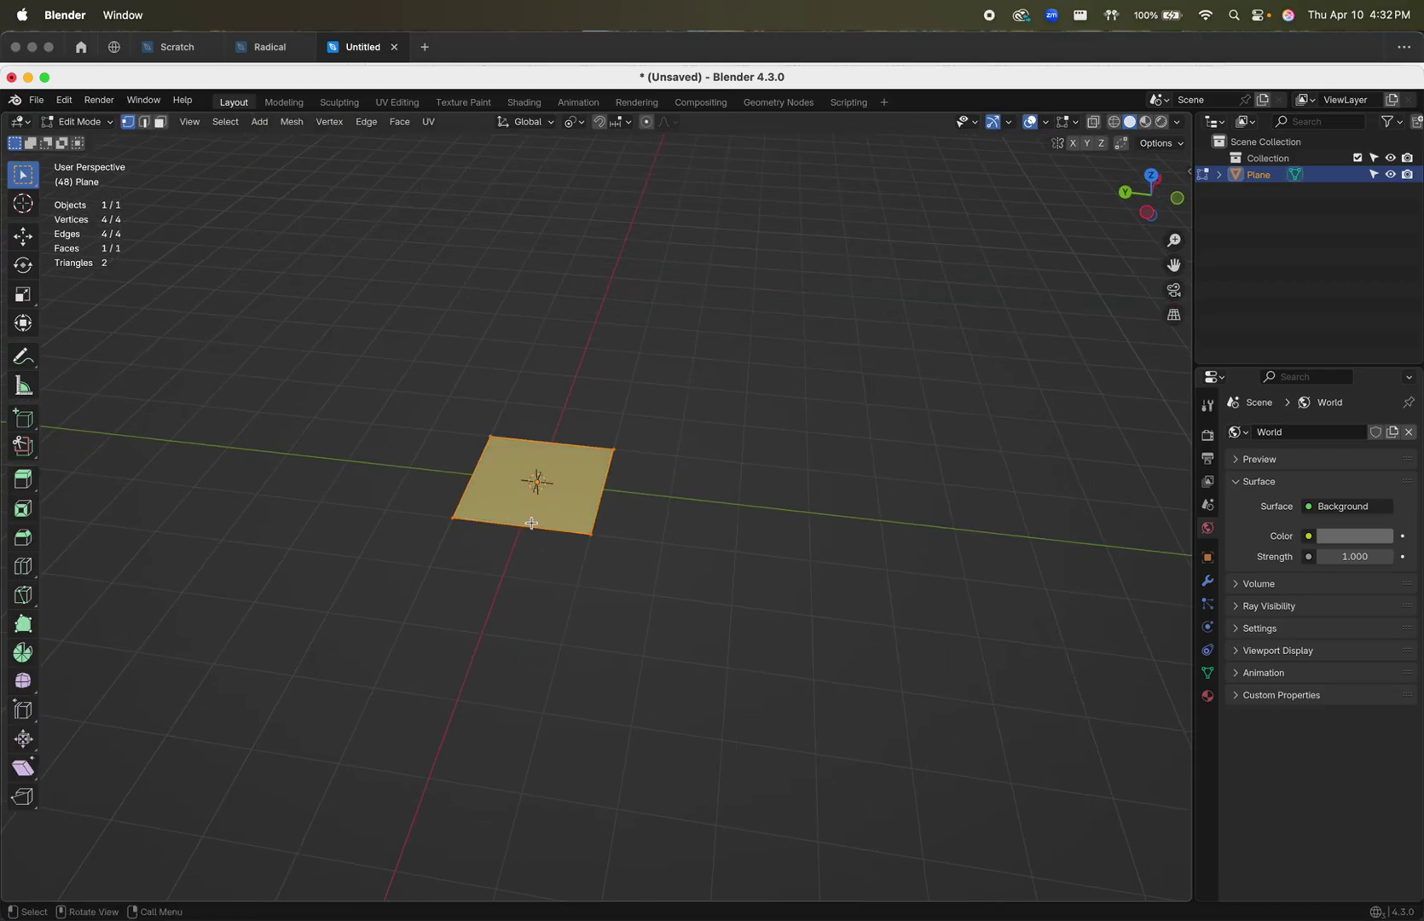
key(s)
key(shift+z)
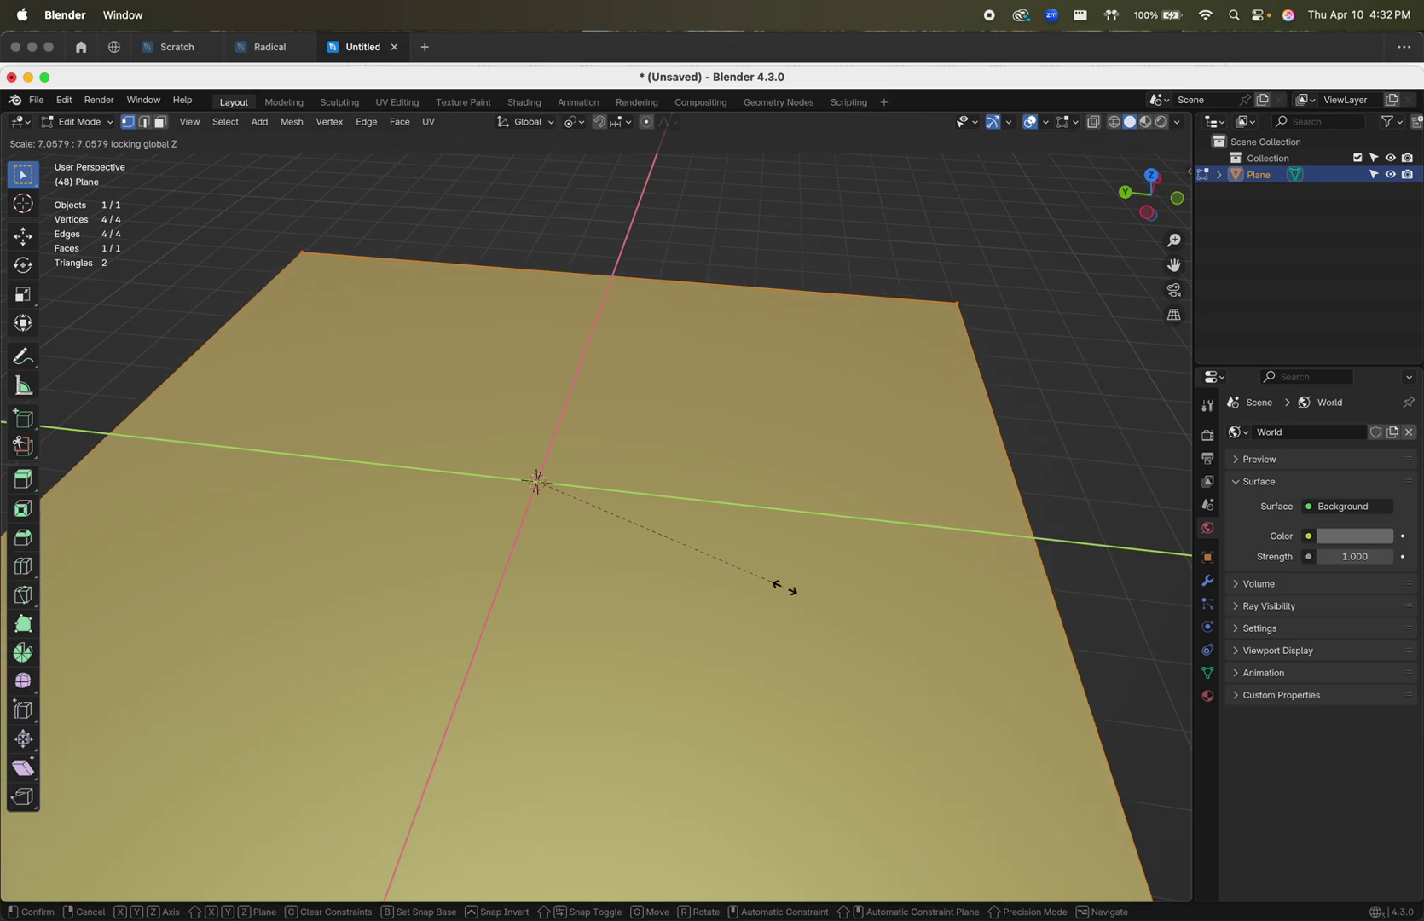
click(687, 560)
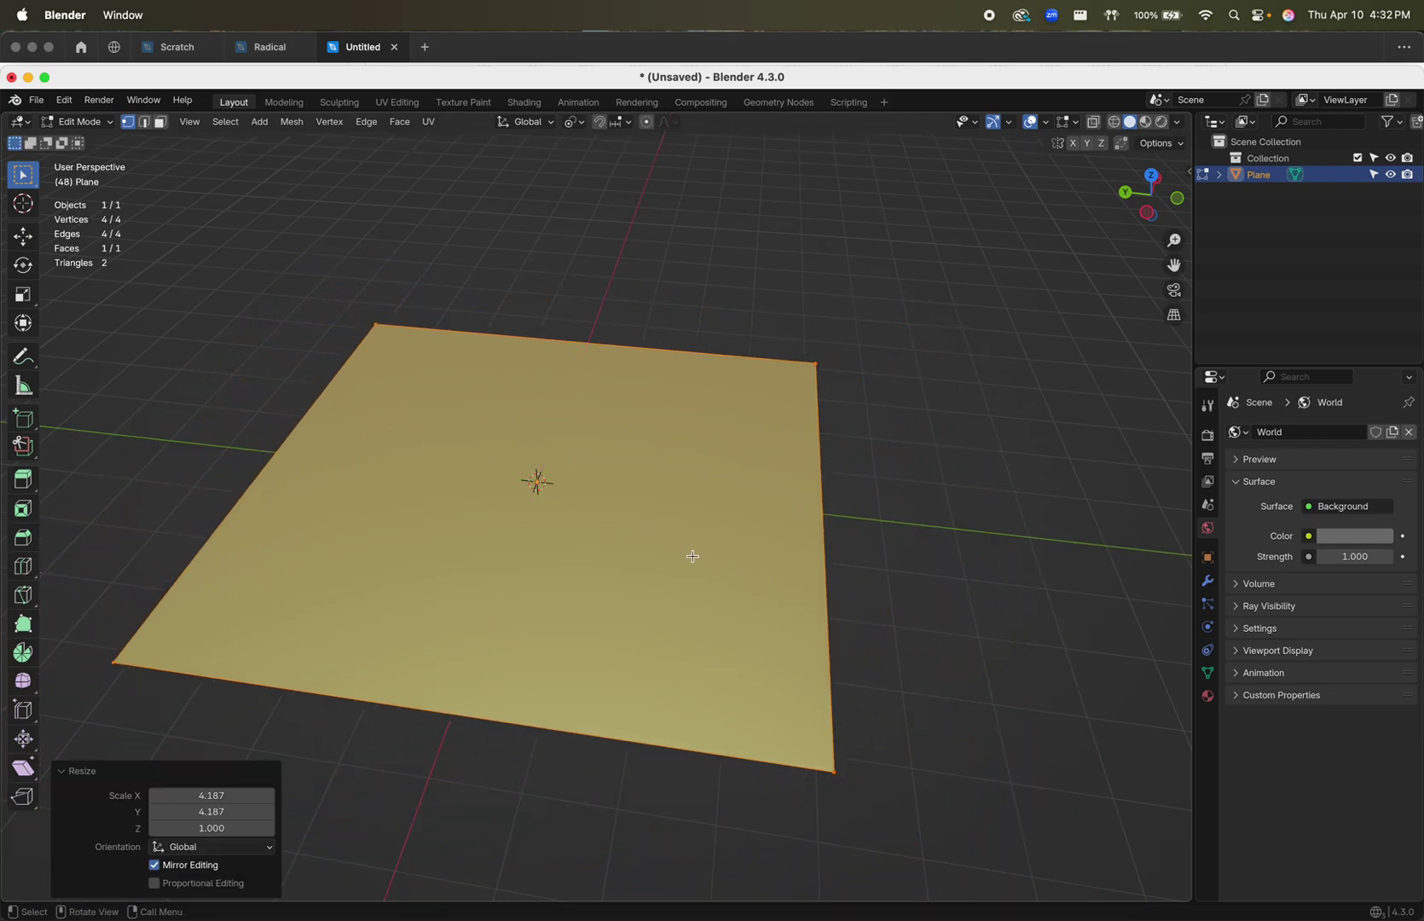
key(s)
key(x)
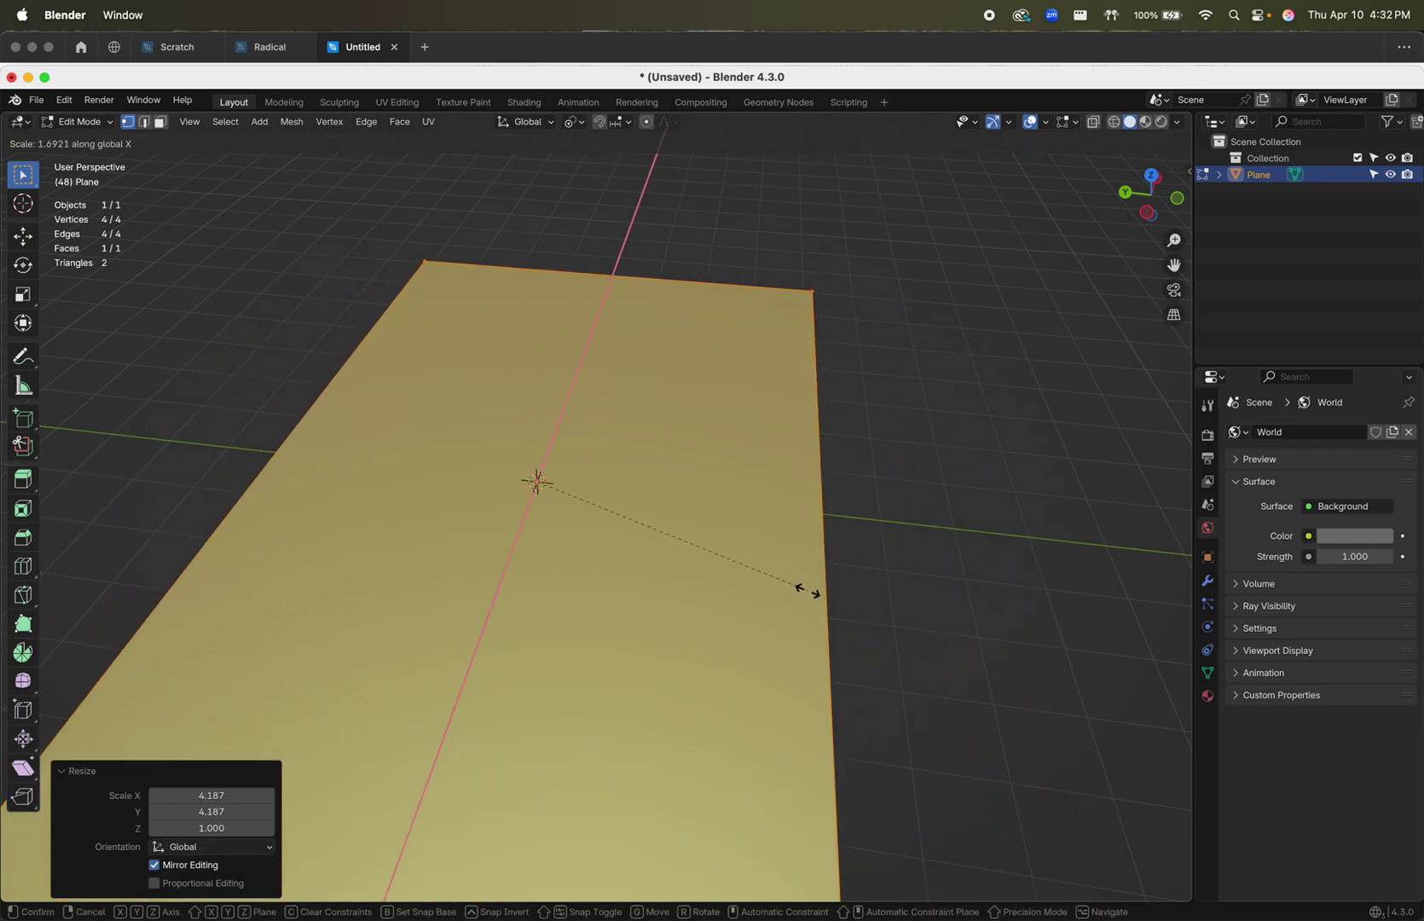
click(832, 583)
scroll(848, 573, down, 5)
middle_drag(849, 572, 590, 598)
key(Tab)
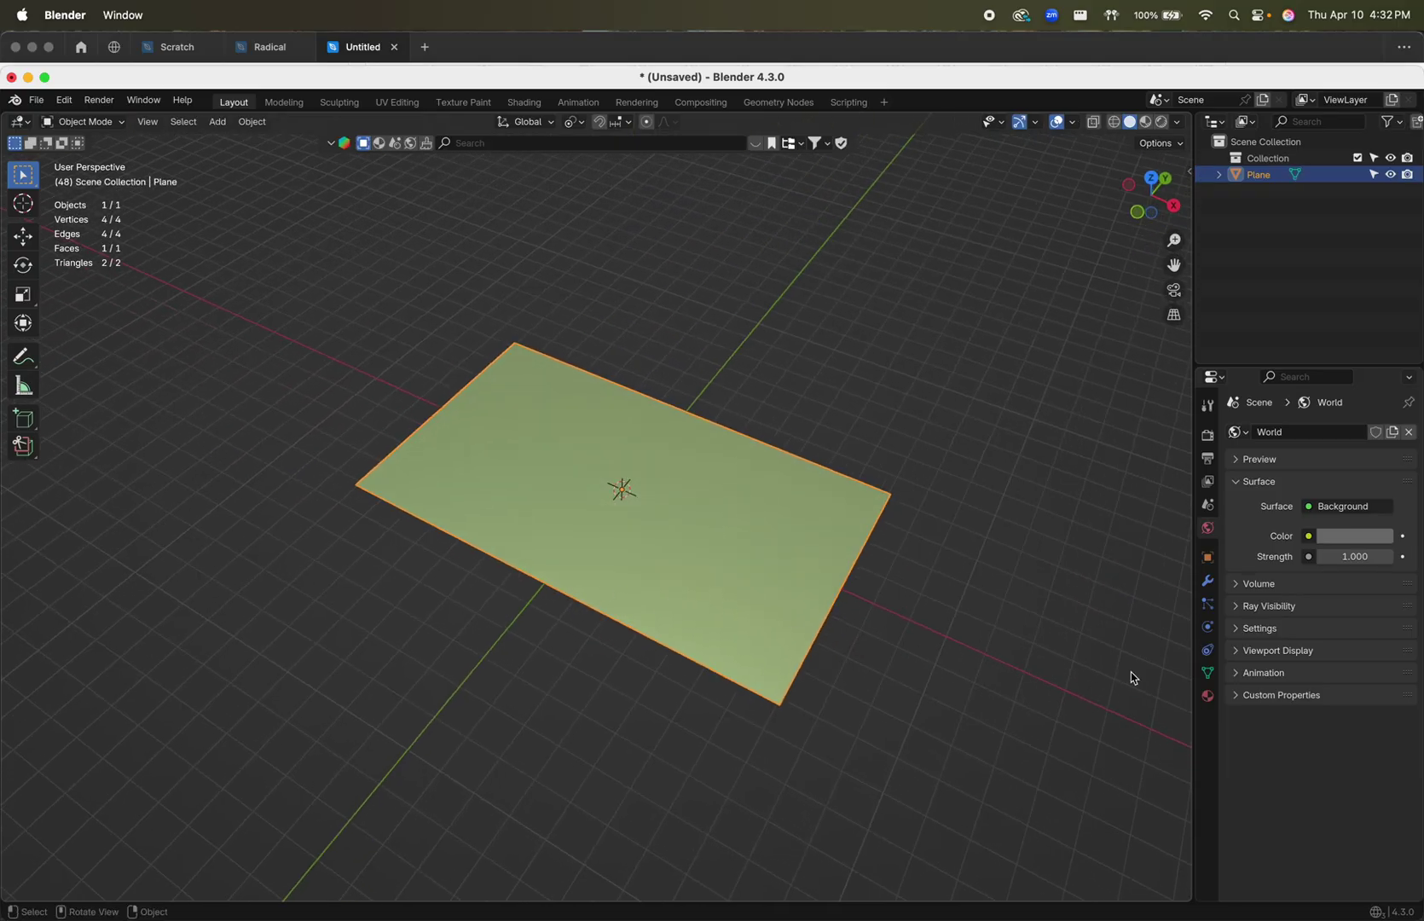
- Subdivide the plane repeatedly into a 1,024-face, 1,089-vertex grid, ending in Object Mode
key(Tab)
right_click(714, 588)
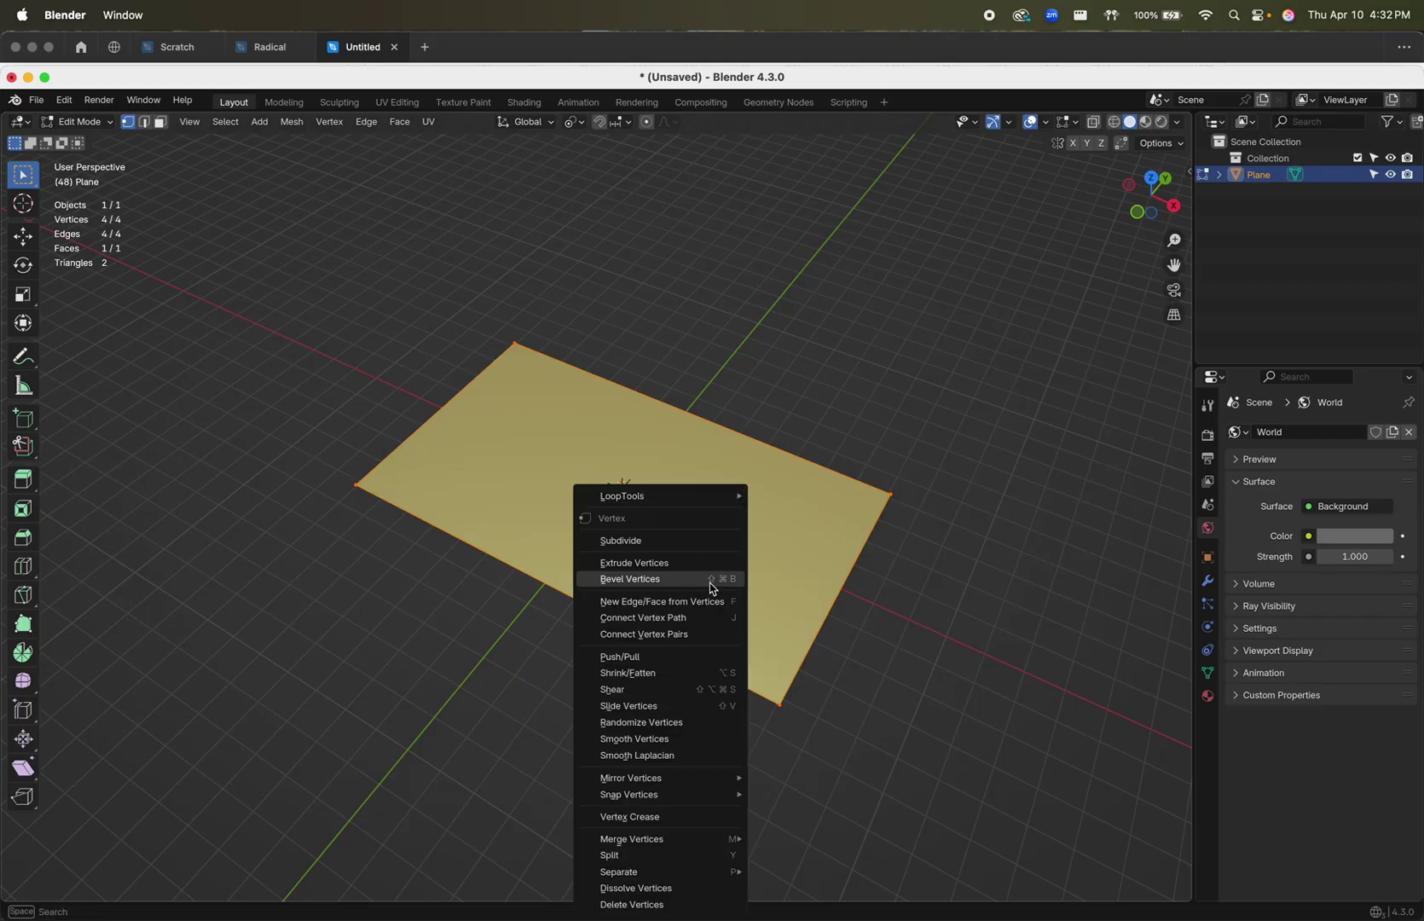
click(695, 546)
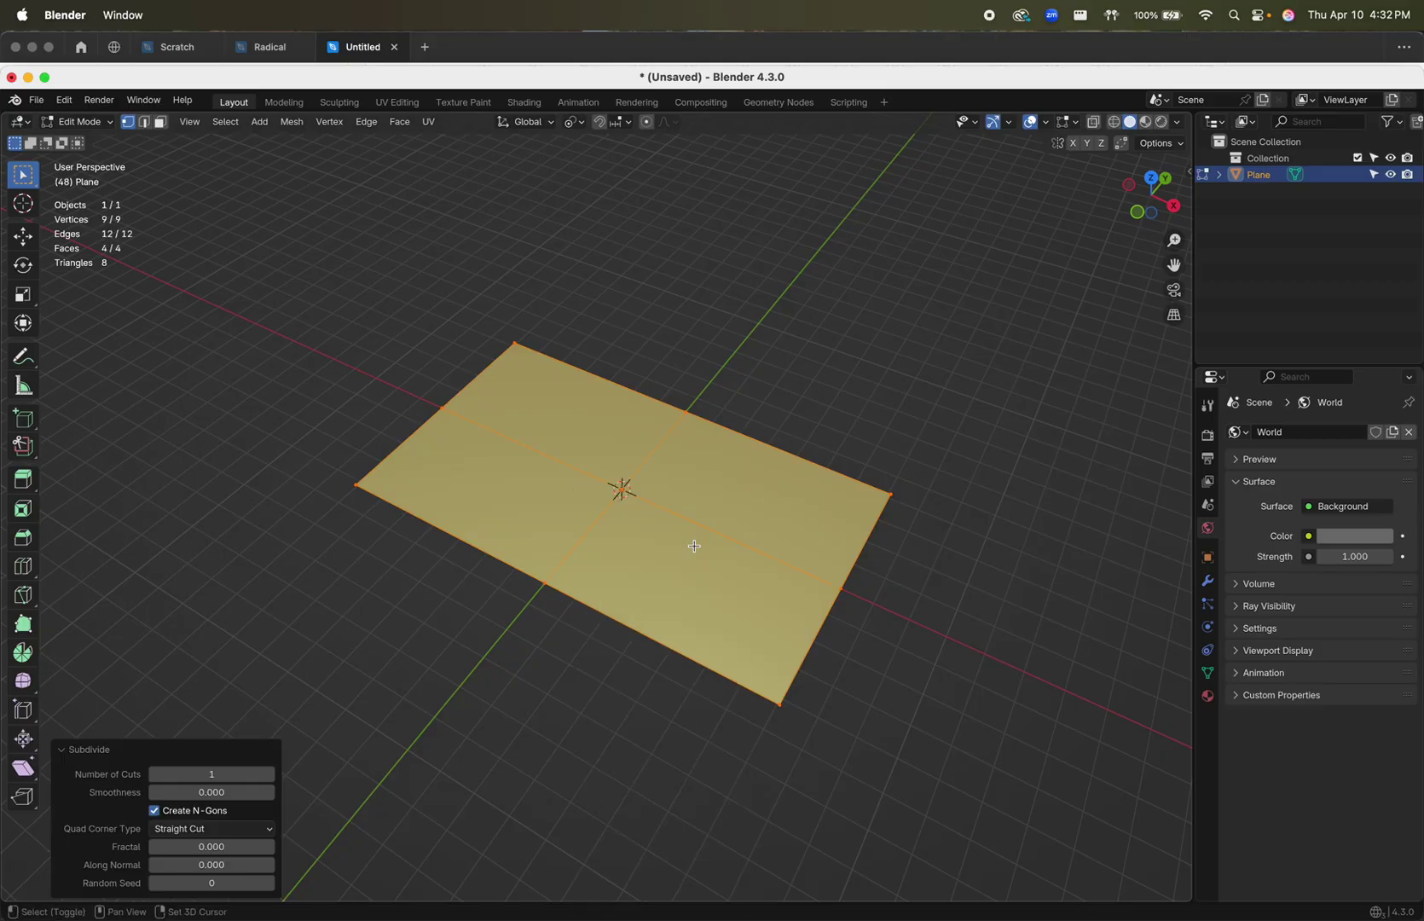
key(shift+r)
key(shift+r)
key(shift+r)
key(shift+r)
key(Tab)
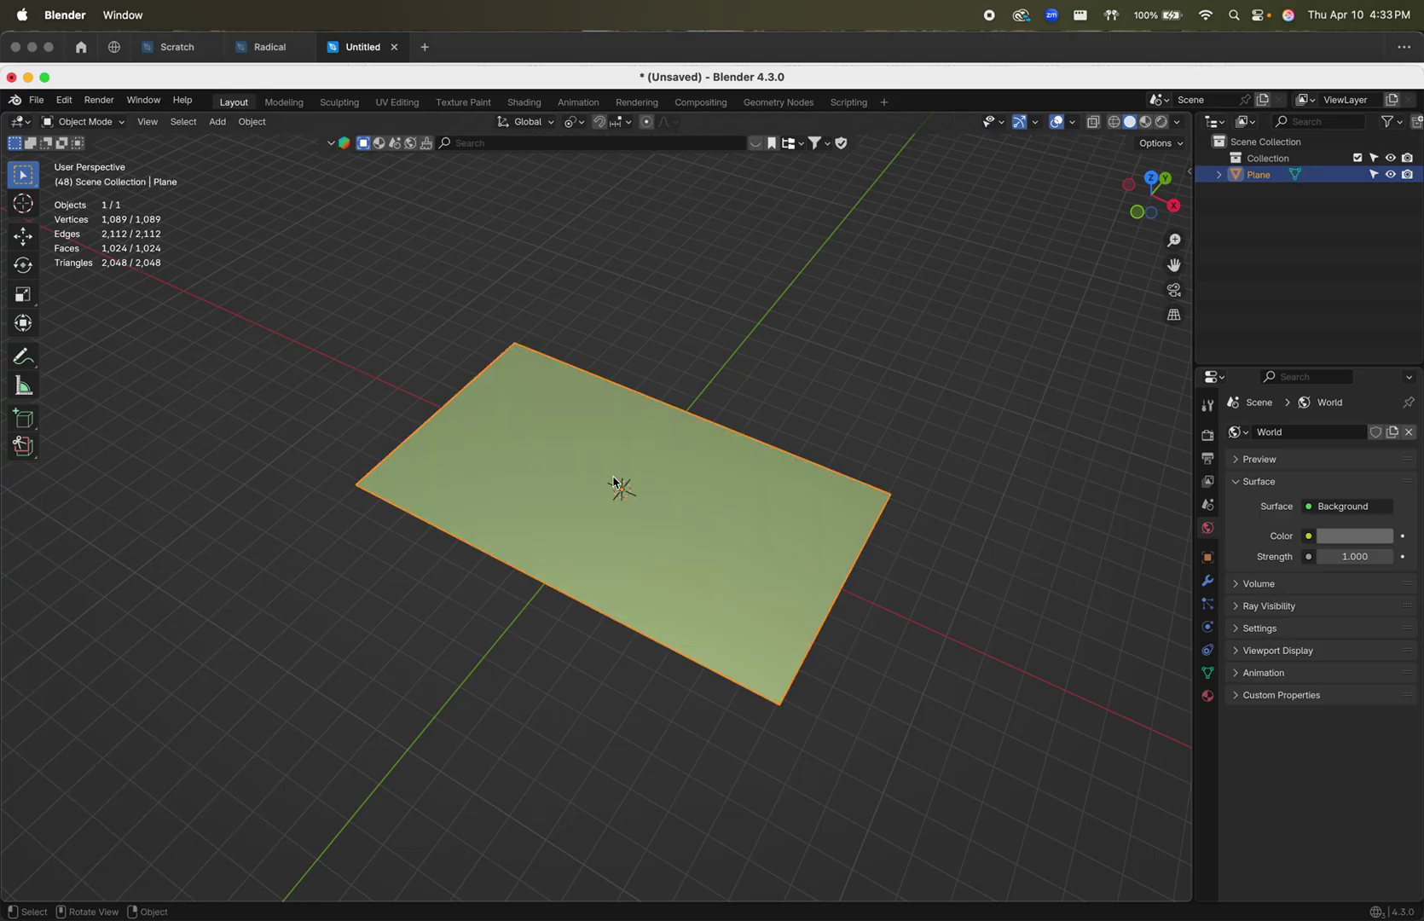
key(Tab)
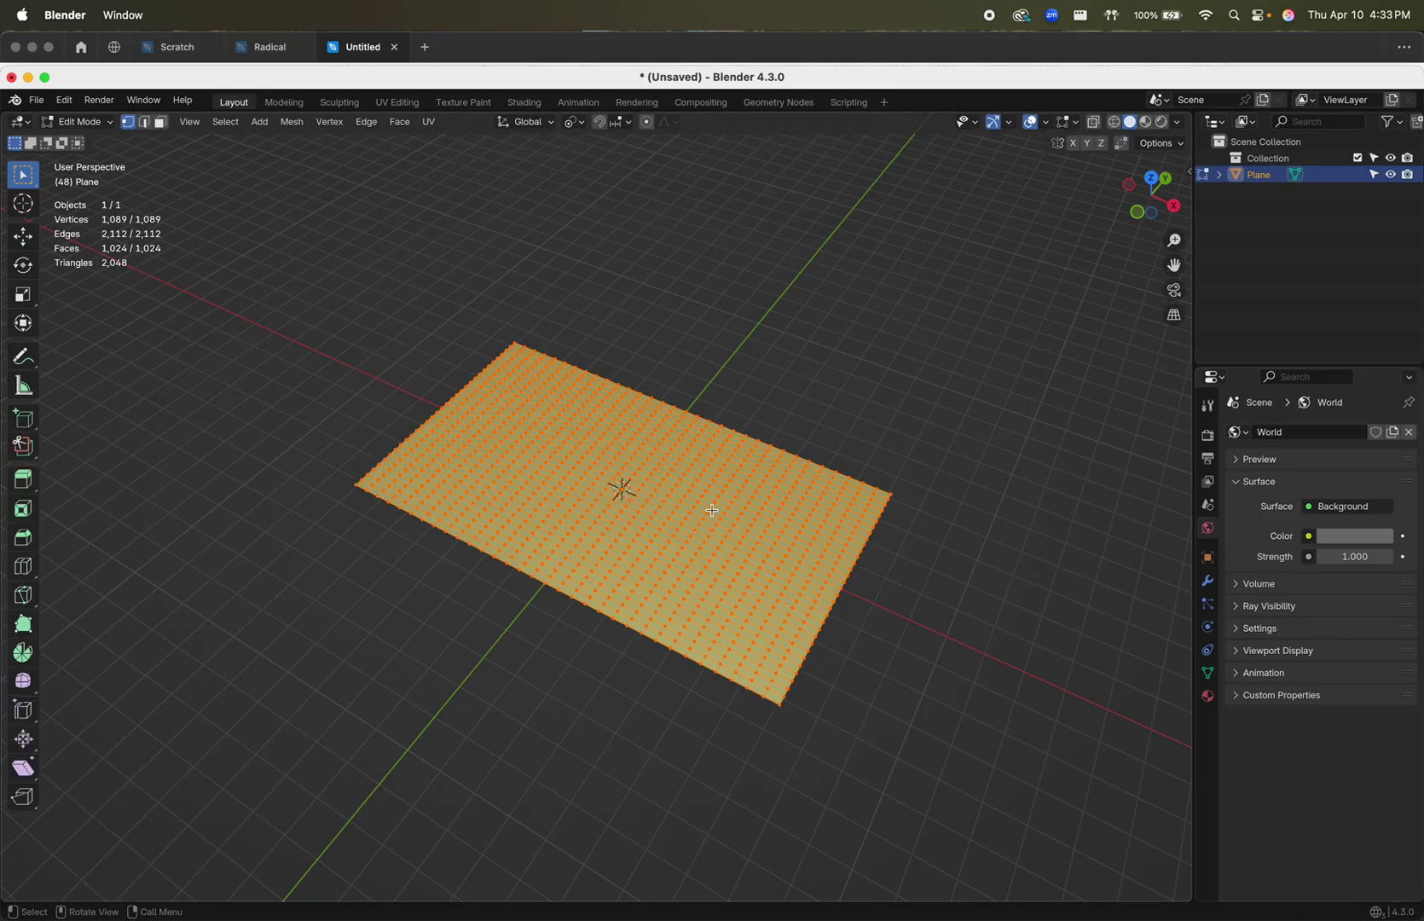
key(2)
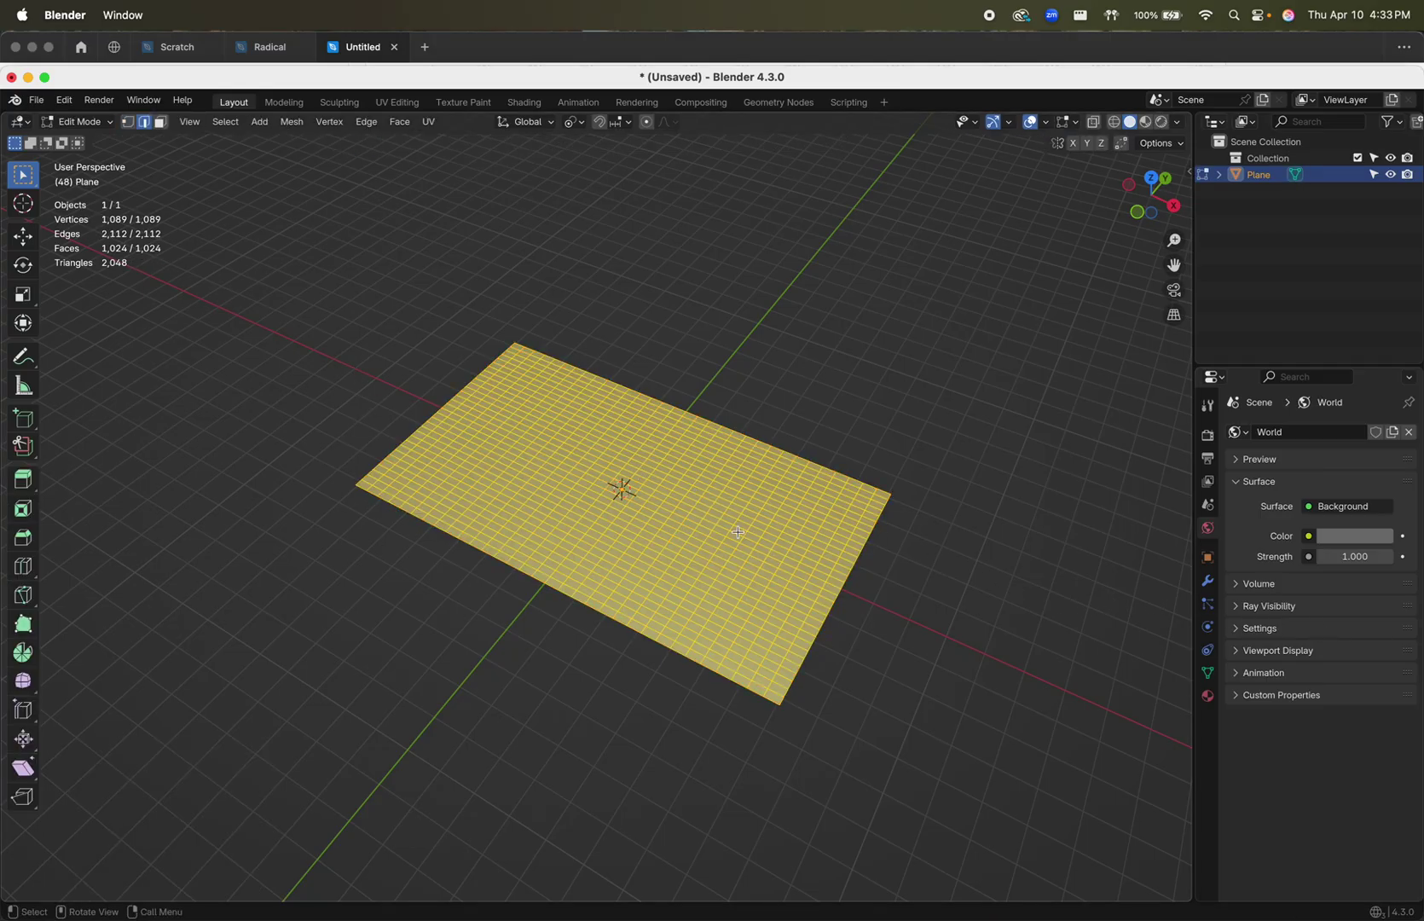
click(692, 524)
scroll(692, 524, up, 3)
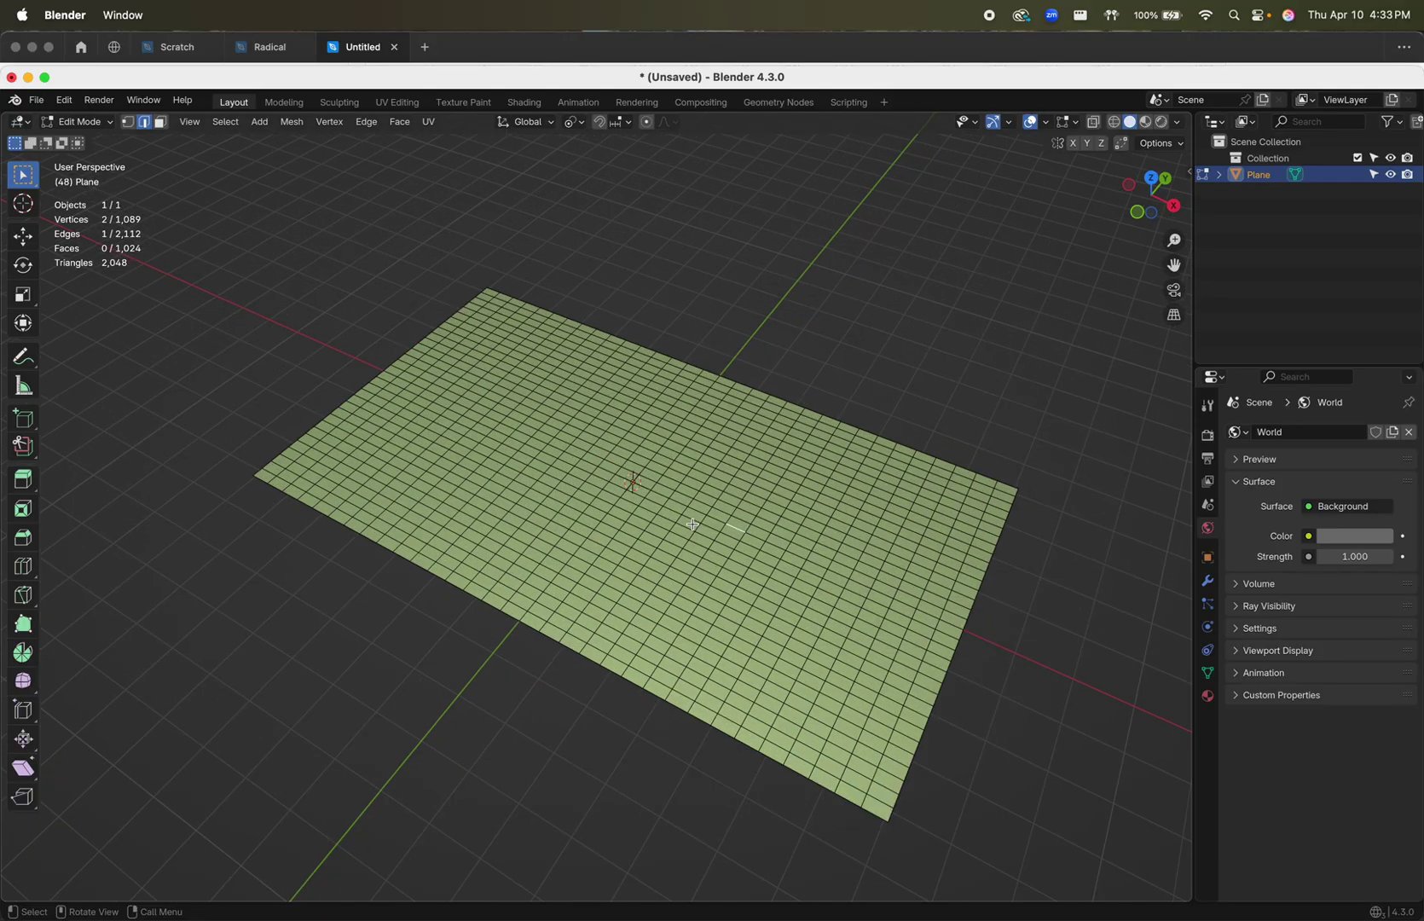
scroll(693, 523, down, 3)
key(Tab)
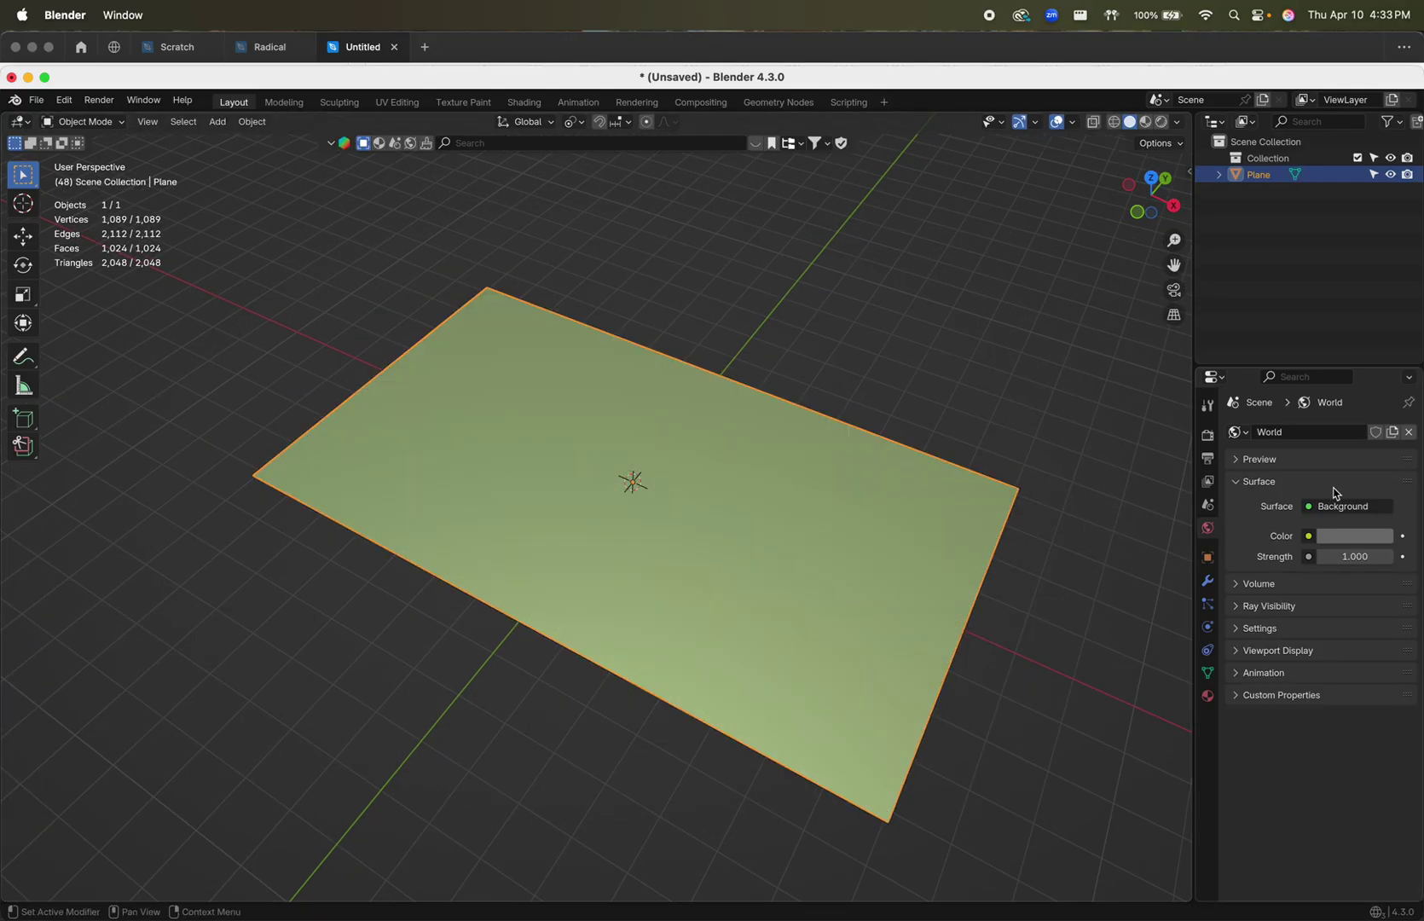
- Add a Subdivision Surface modifier to the plane
click(1207, 581)
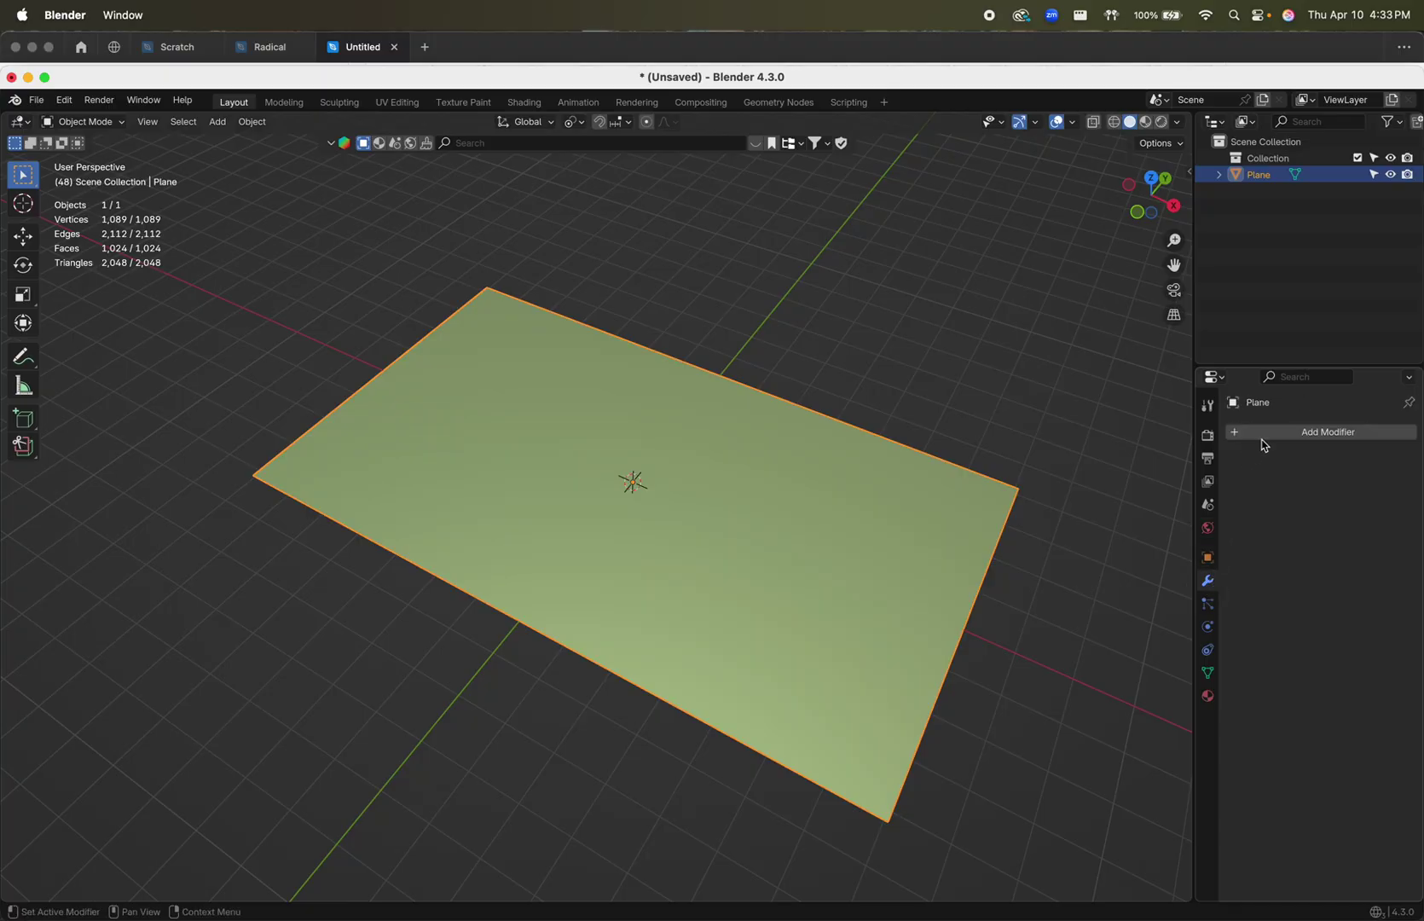
click(1253, 433)
text(d)
key(Down)
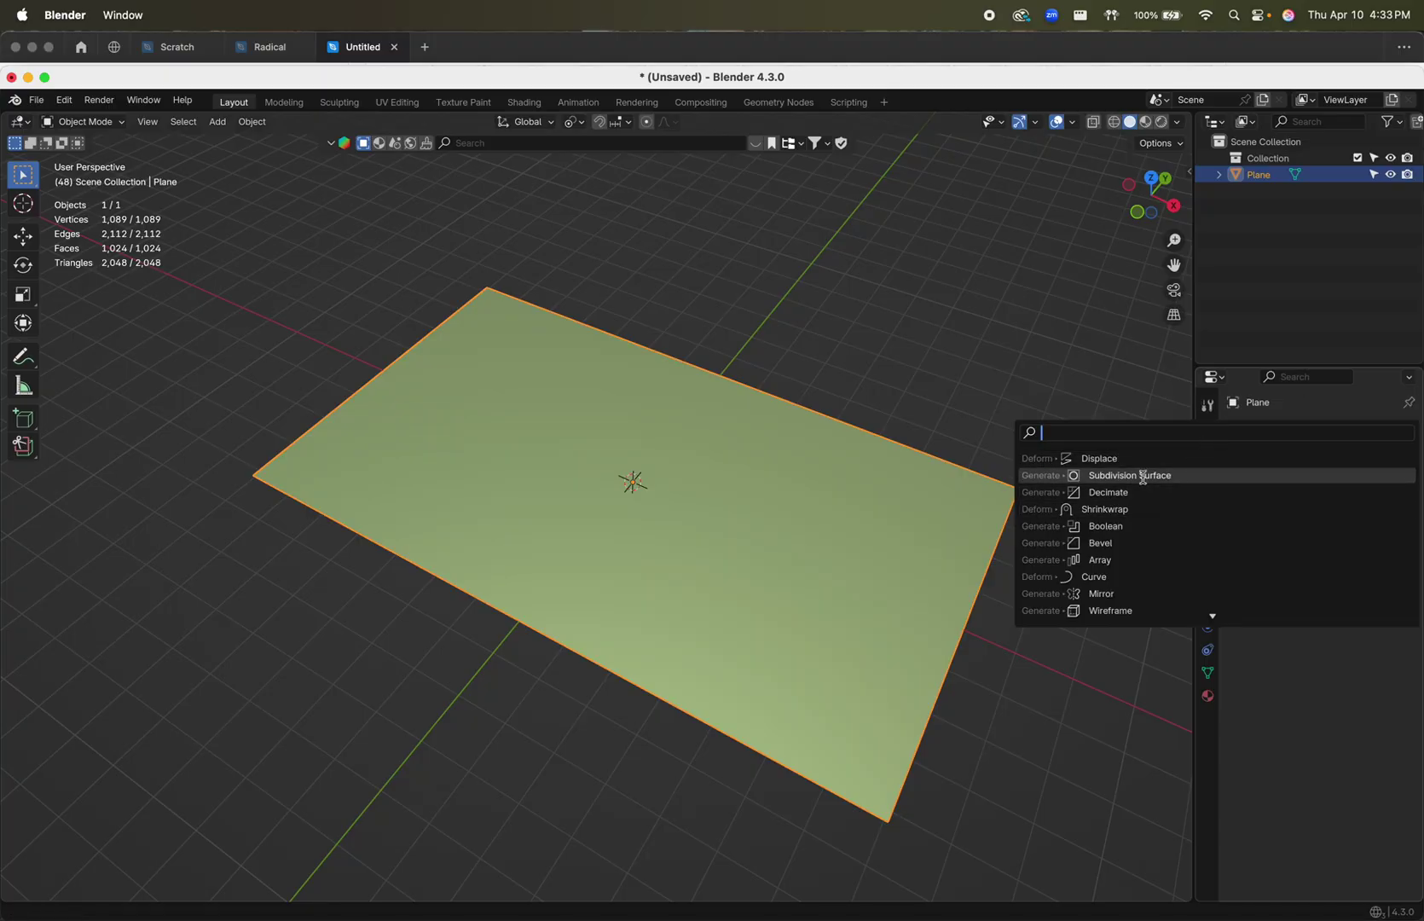
key(Return)
- Add a Displace modifier and create a new texture for it
click(1246, 432)
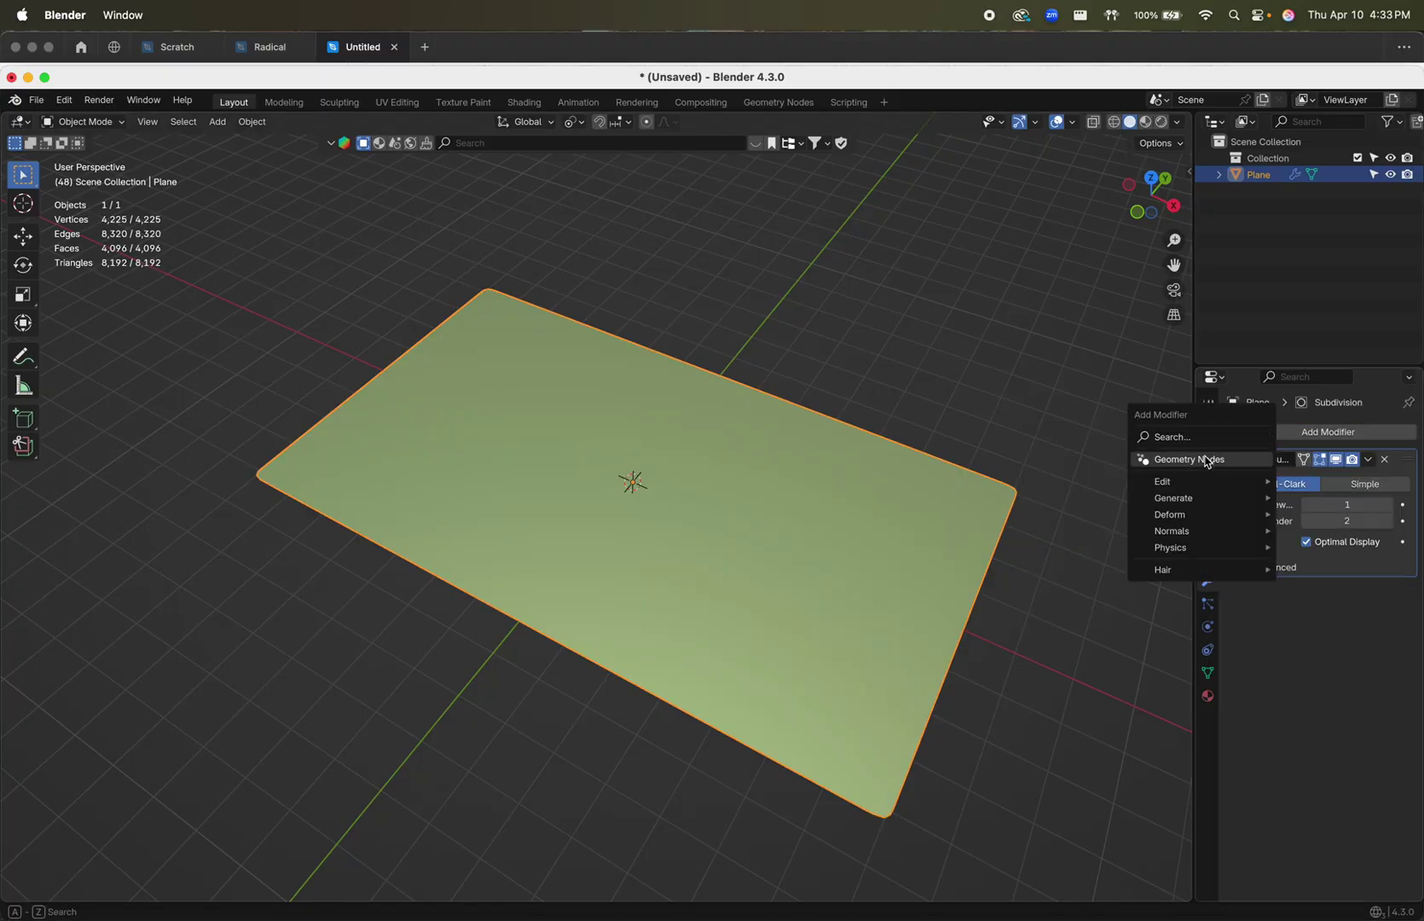
text(d)
key(Down)
key(Return)
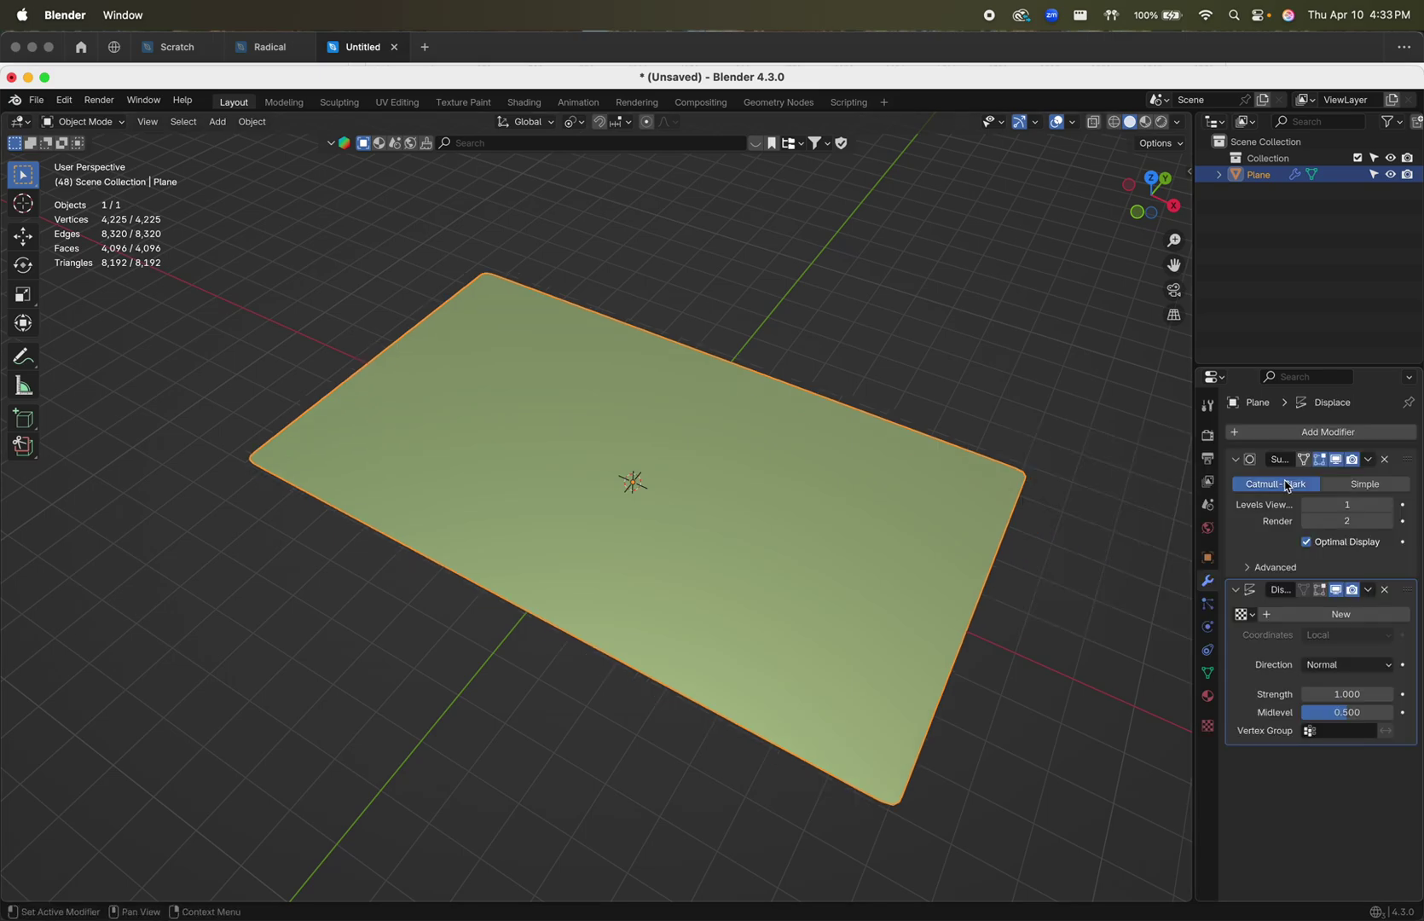
click(1327, 615)
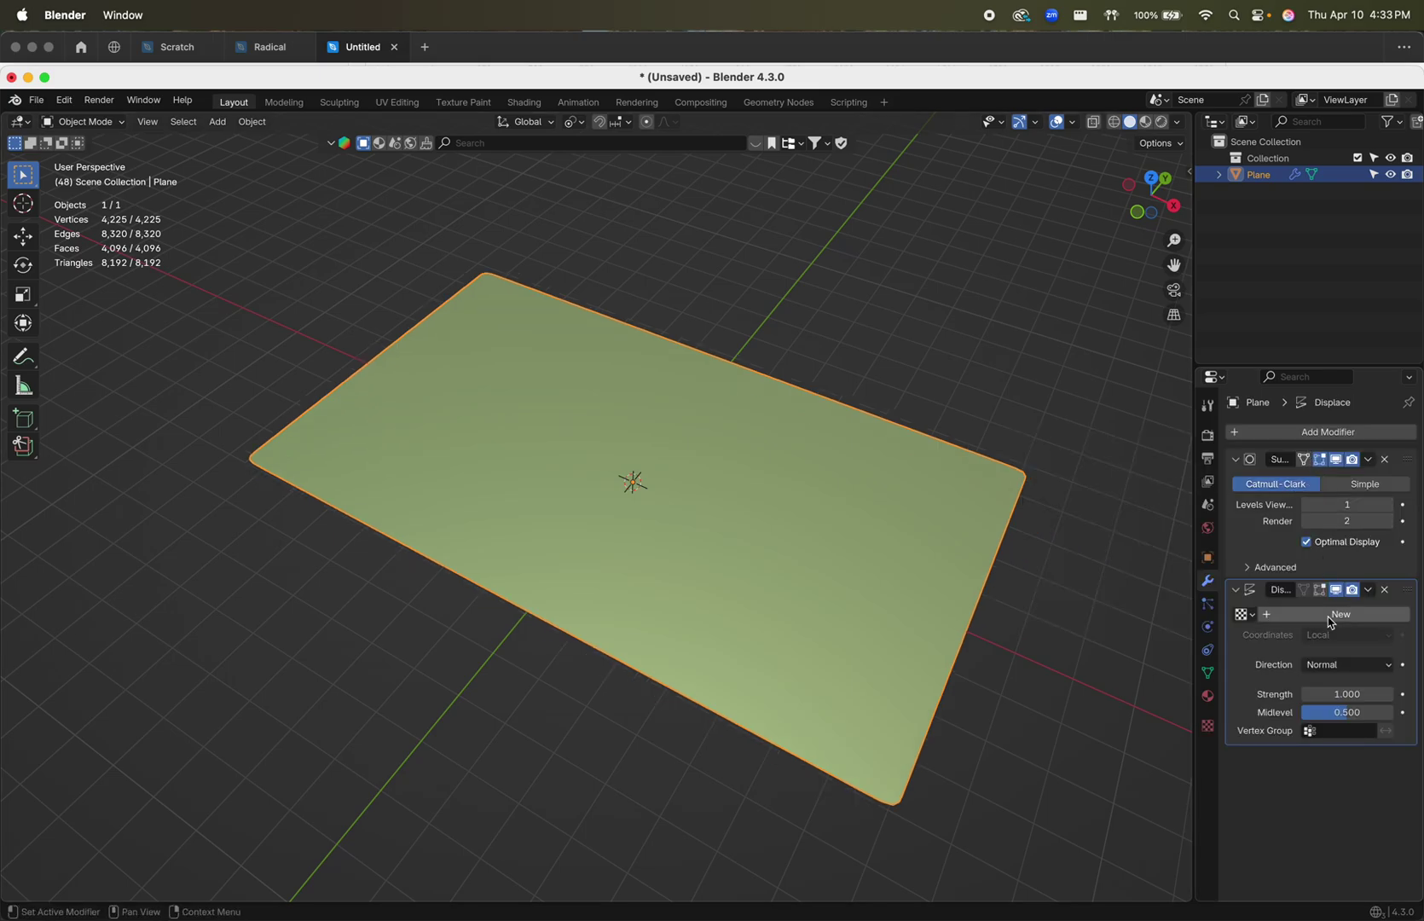
click(1209, 730)
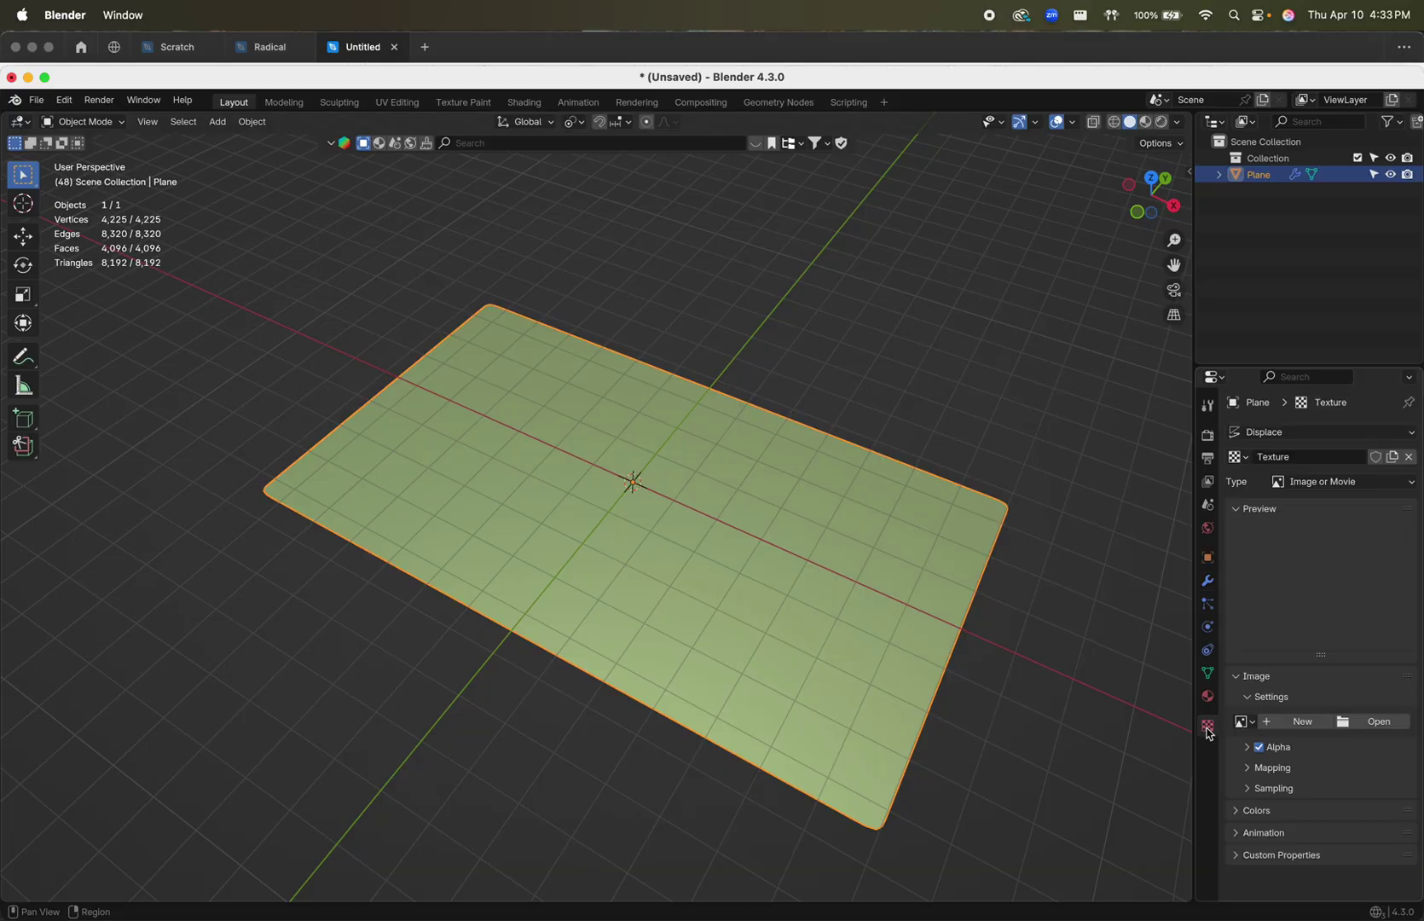
- Set the displacement texture to Clouds with a larger size and Depth 1
click(1301, 483)
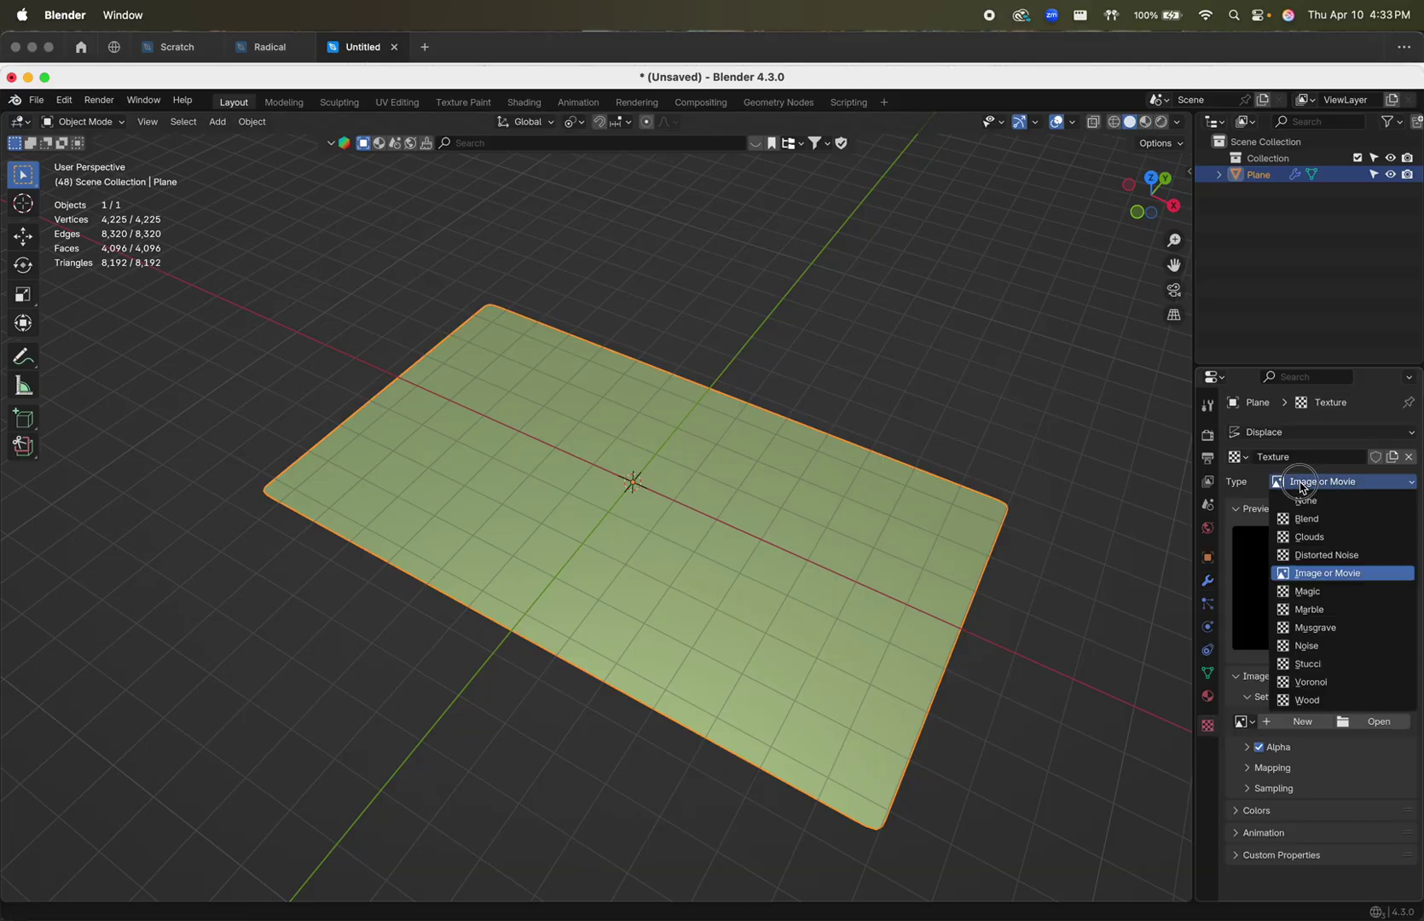
click(1304, 538)
drag(1348, 774, 1411, 774)
click(1347, 793)
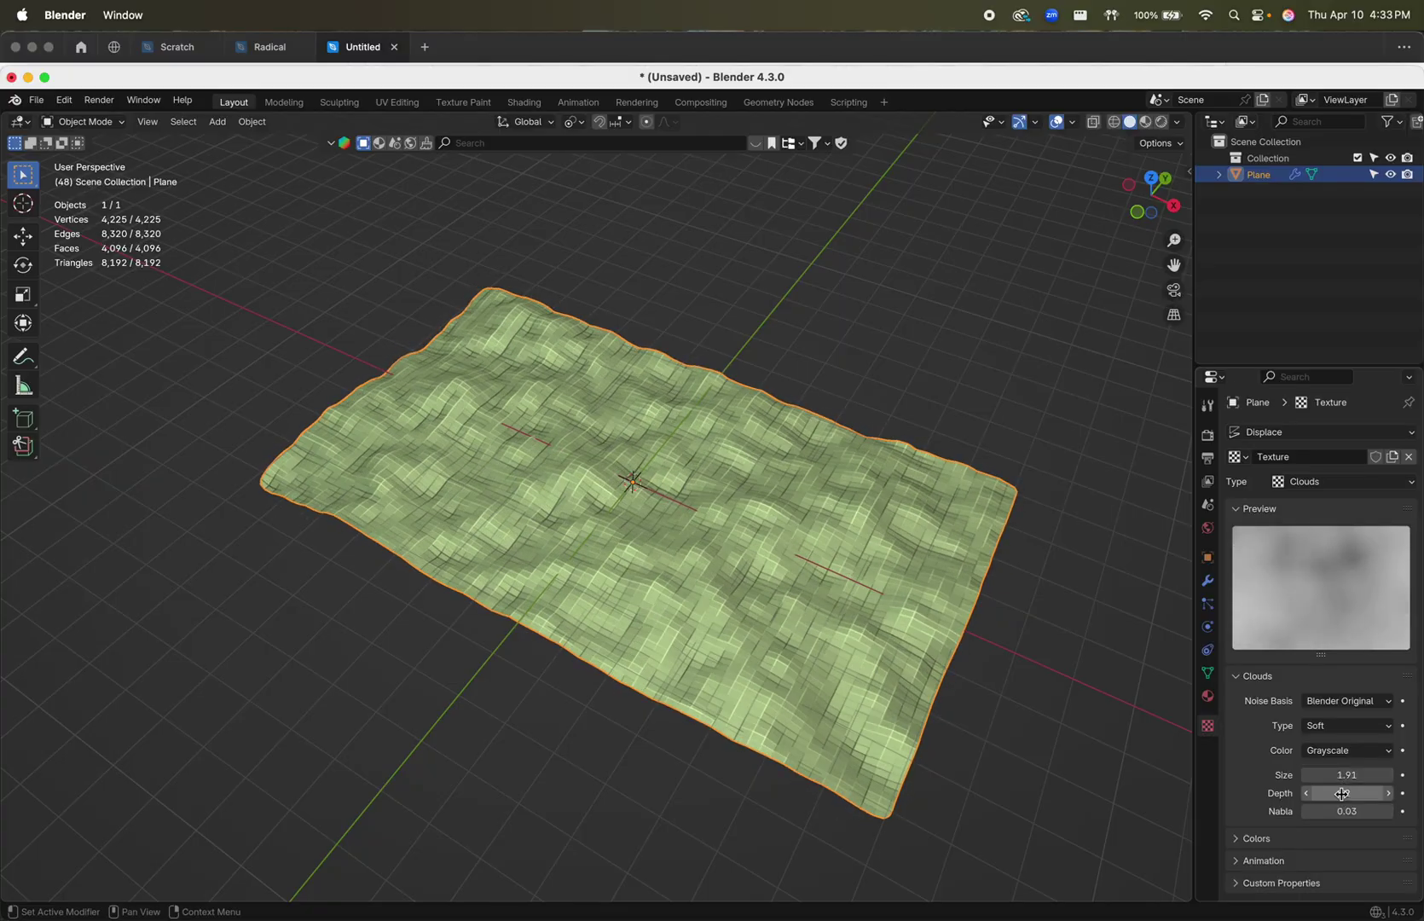
text(10)
key(Return)
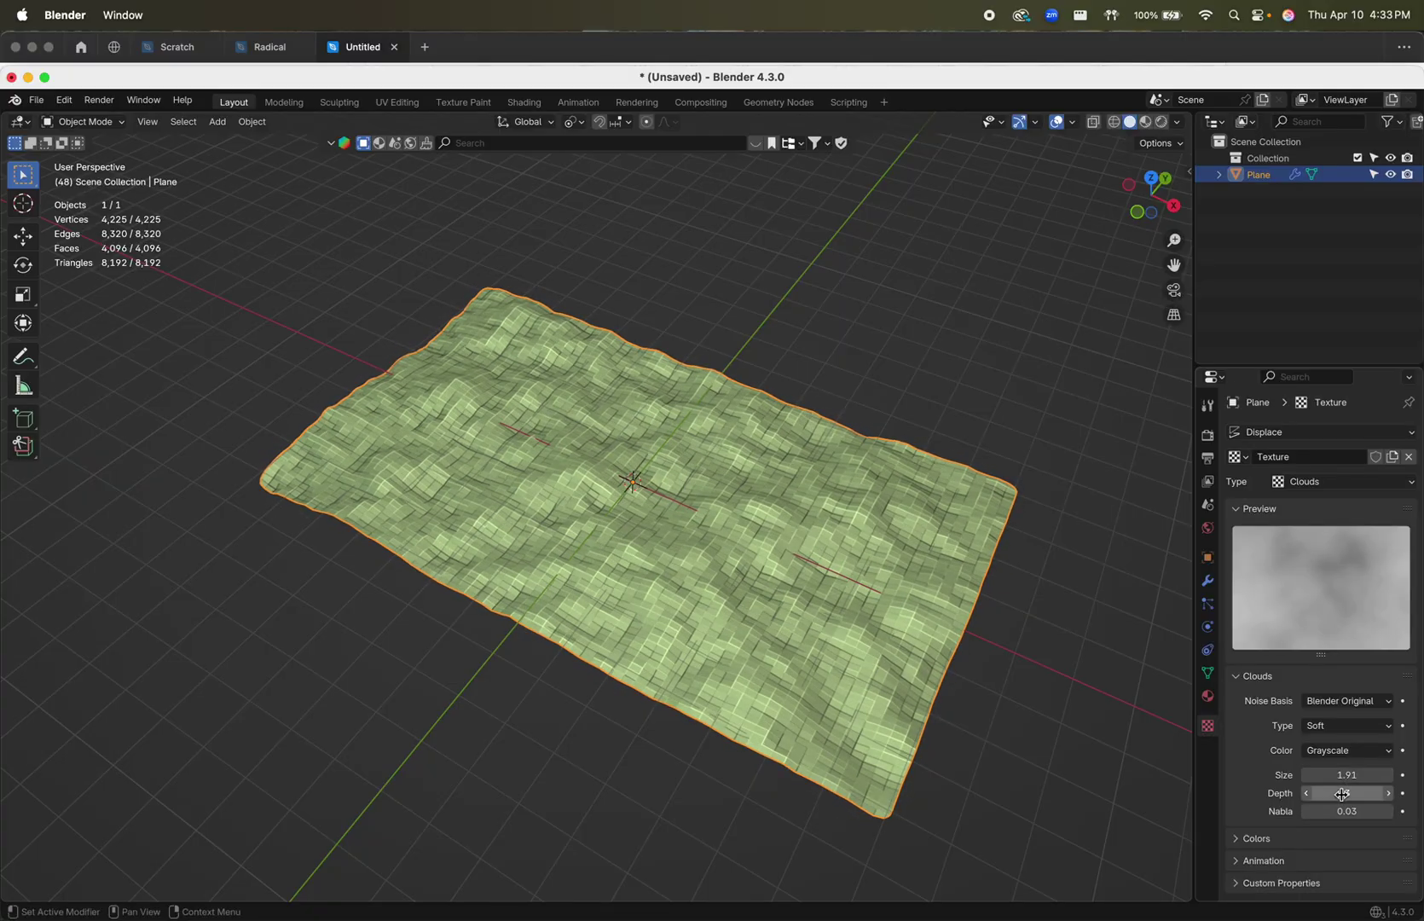
click(1342, 793)
text(1)
key(Return)
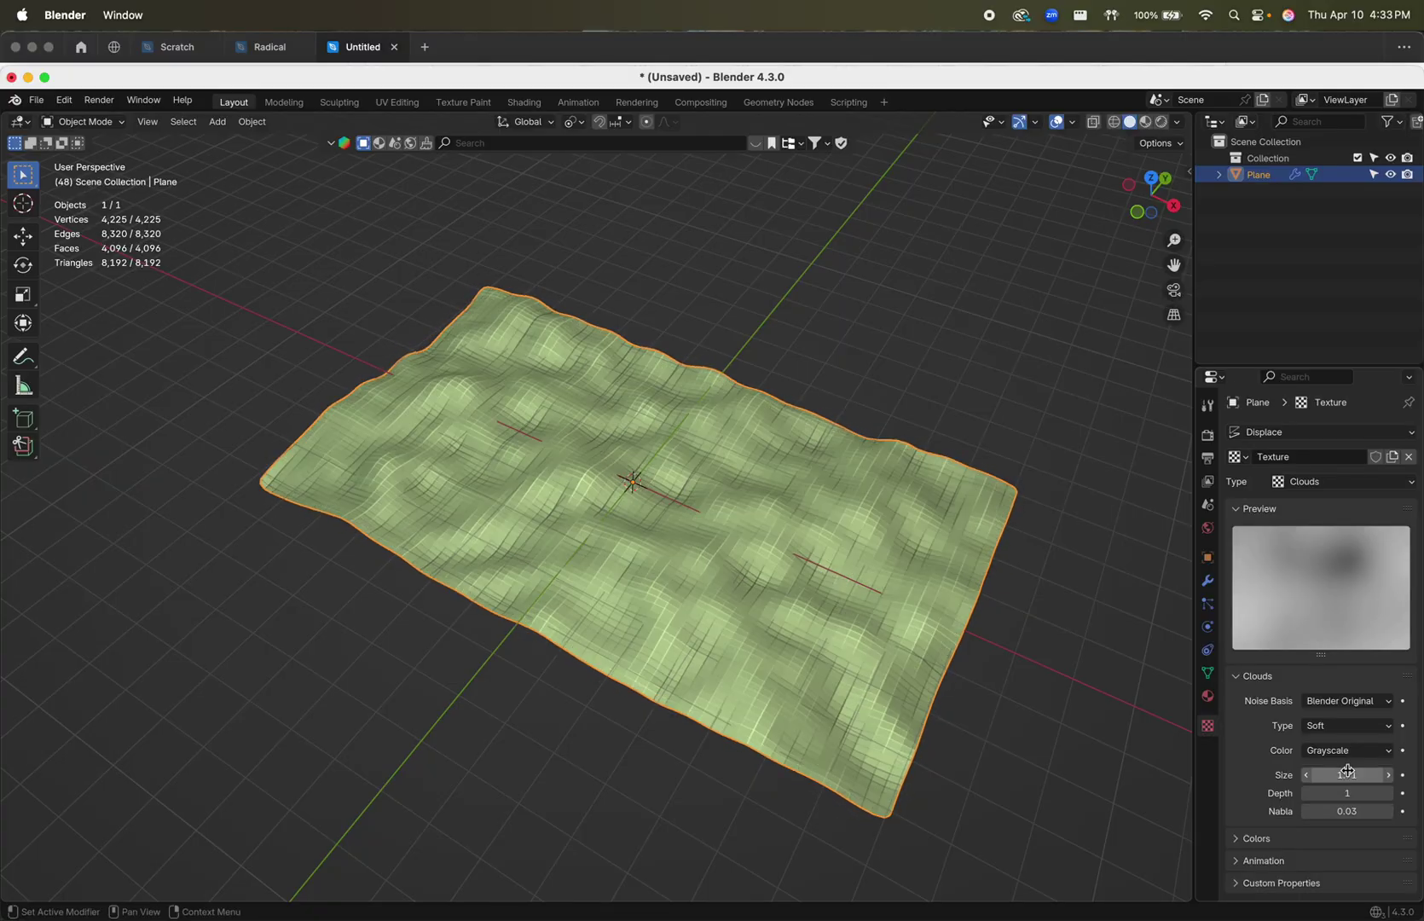
- Raise Displace strength to 1.8 and set the Clouds size to 3.00
click(1210, 704)
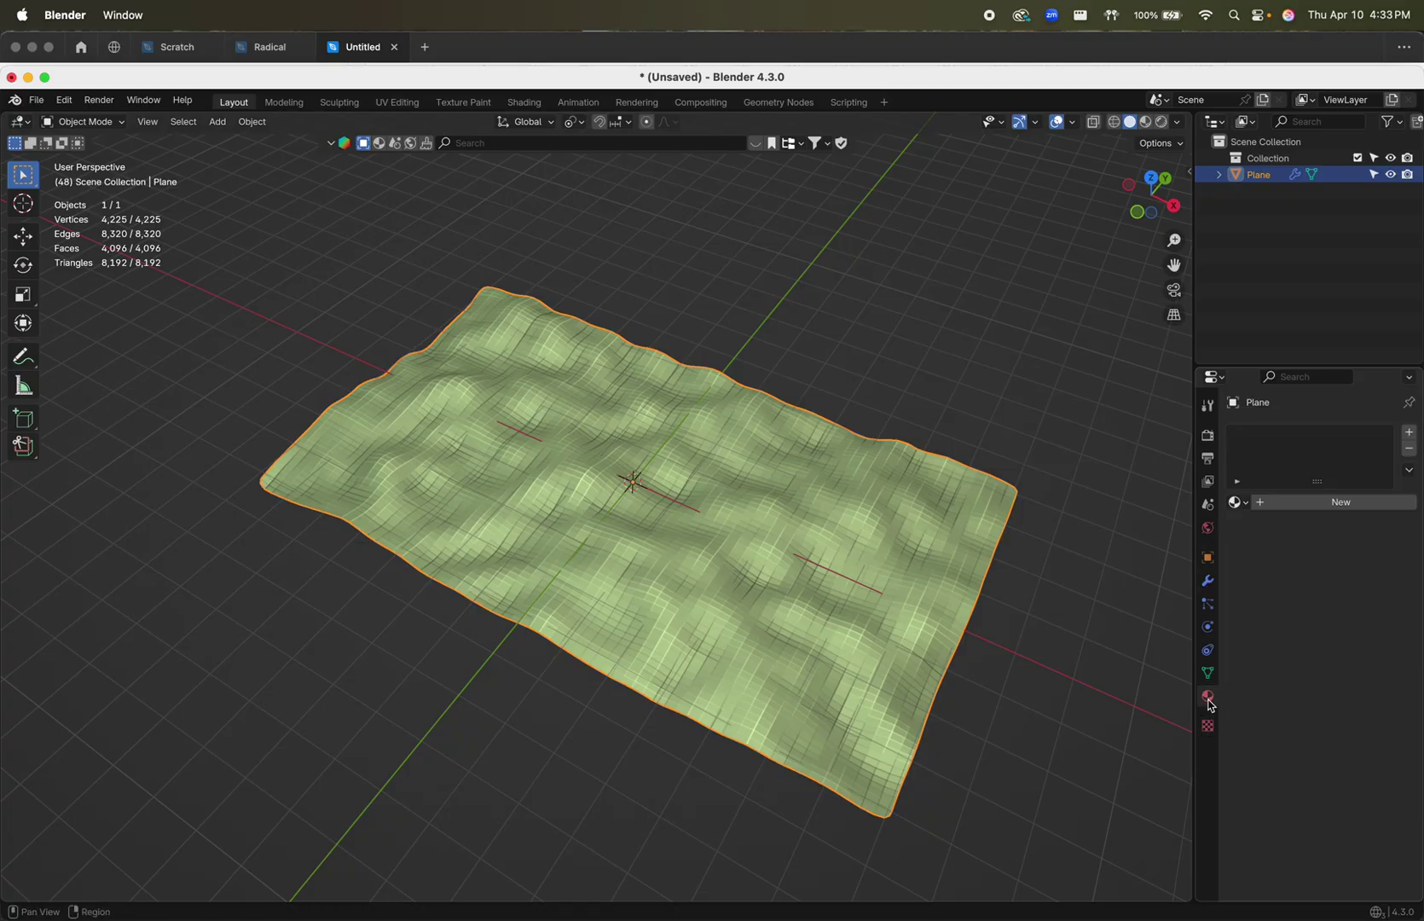
click(1207, 582)
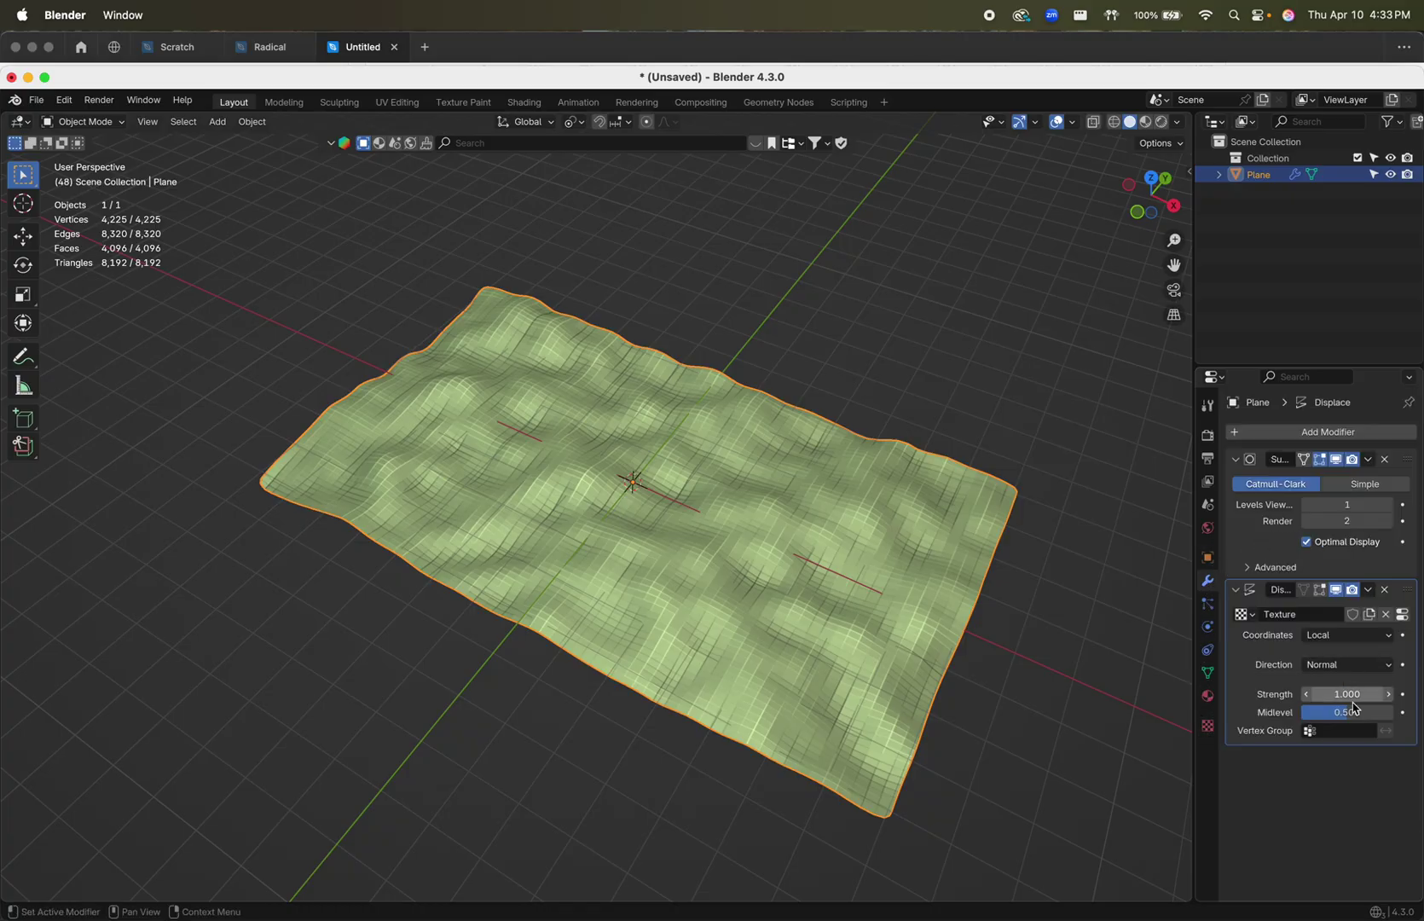
mouse_move(1347, 694)
mouse_down()
mouse_move(1398, 695)
mouse_move(1361, 694)
mouse_up()
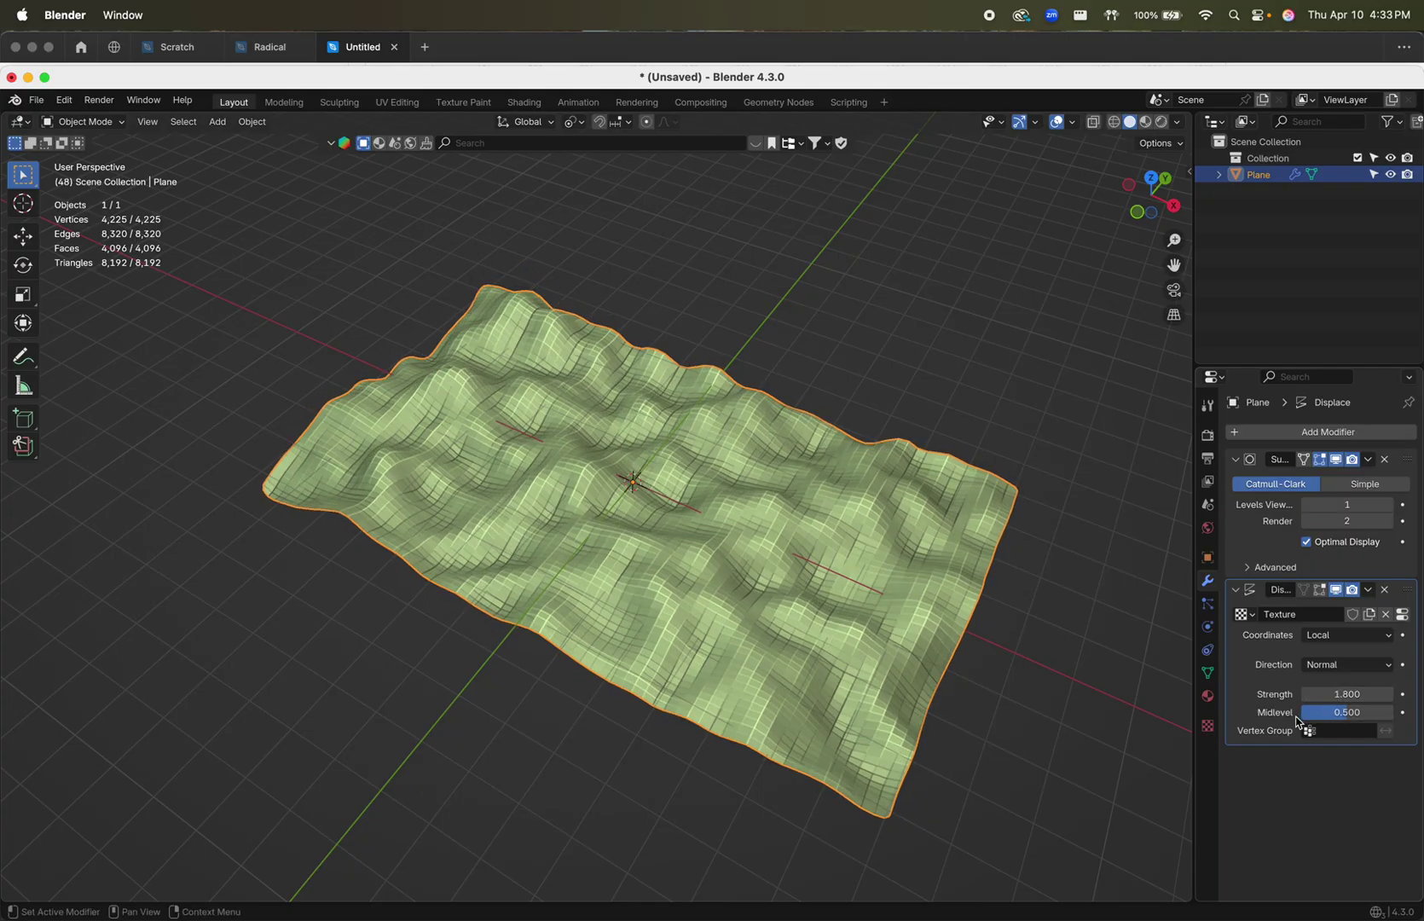
click(1207, 726)
drag(1346, 774, 1358, 774)
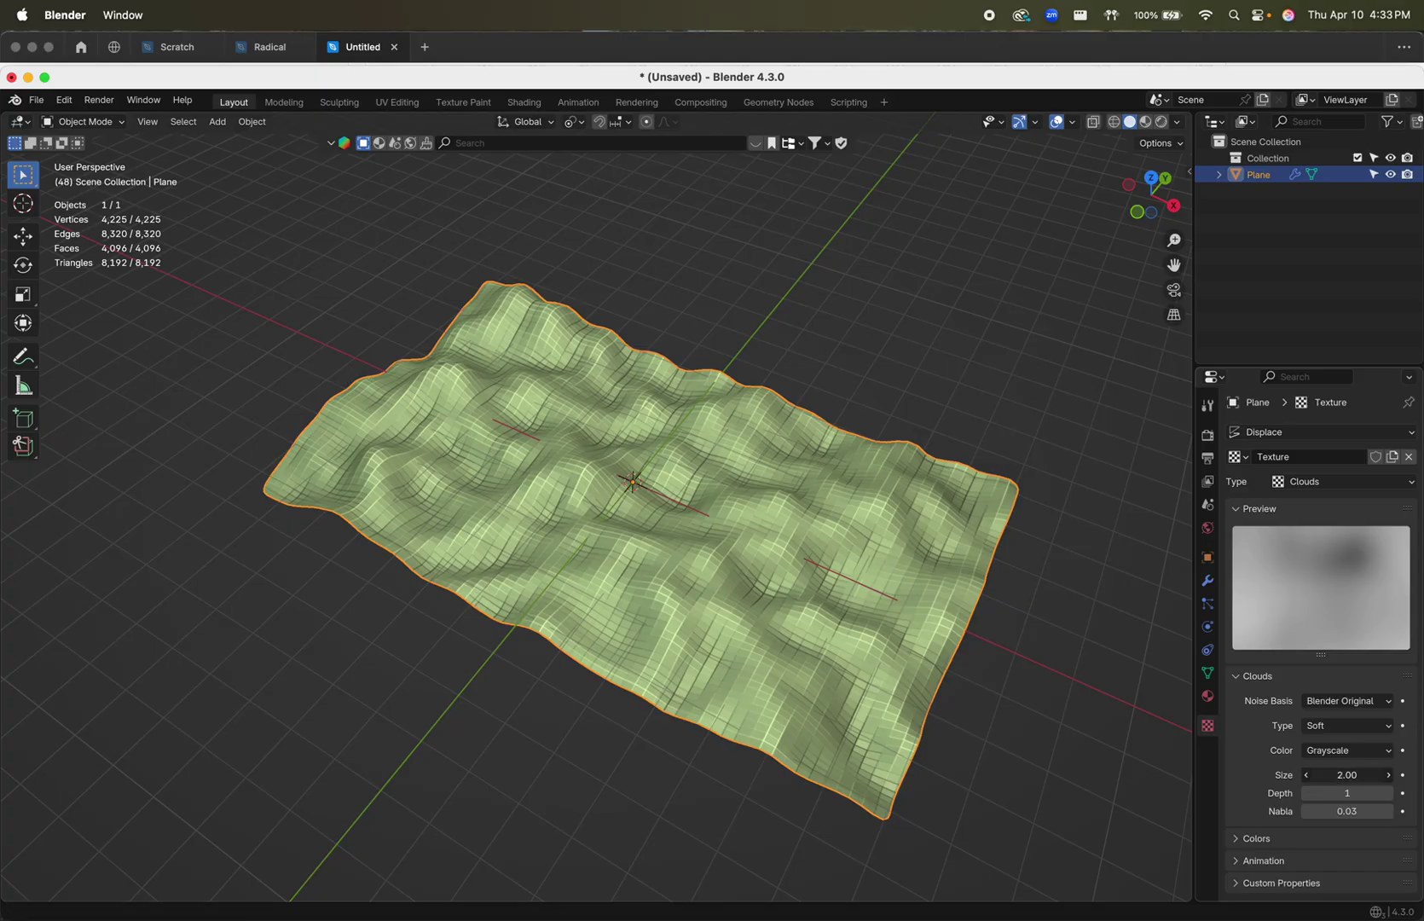
click(1333, 774)
text(3)
key(Return)
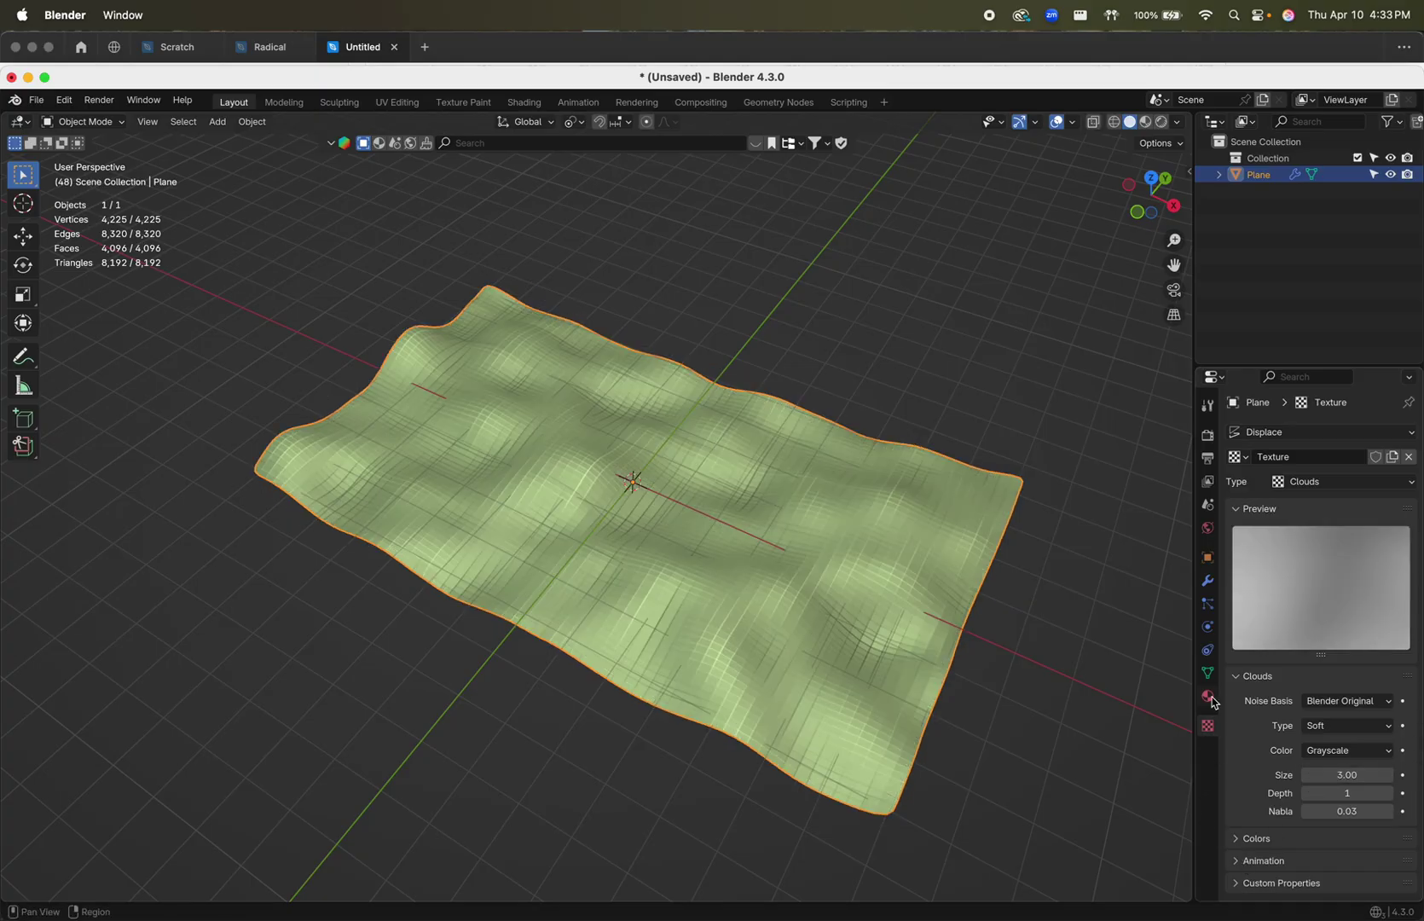
- Set the Displace modifier strength to 3
click(1206, 580)
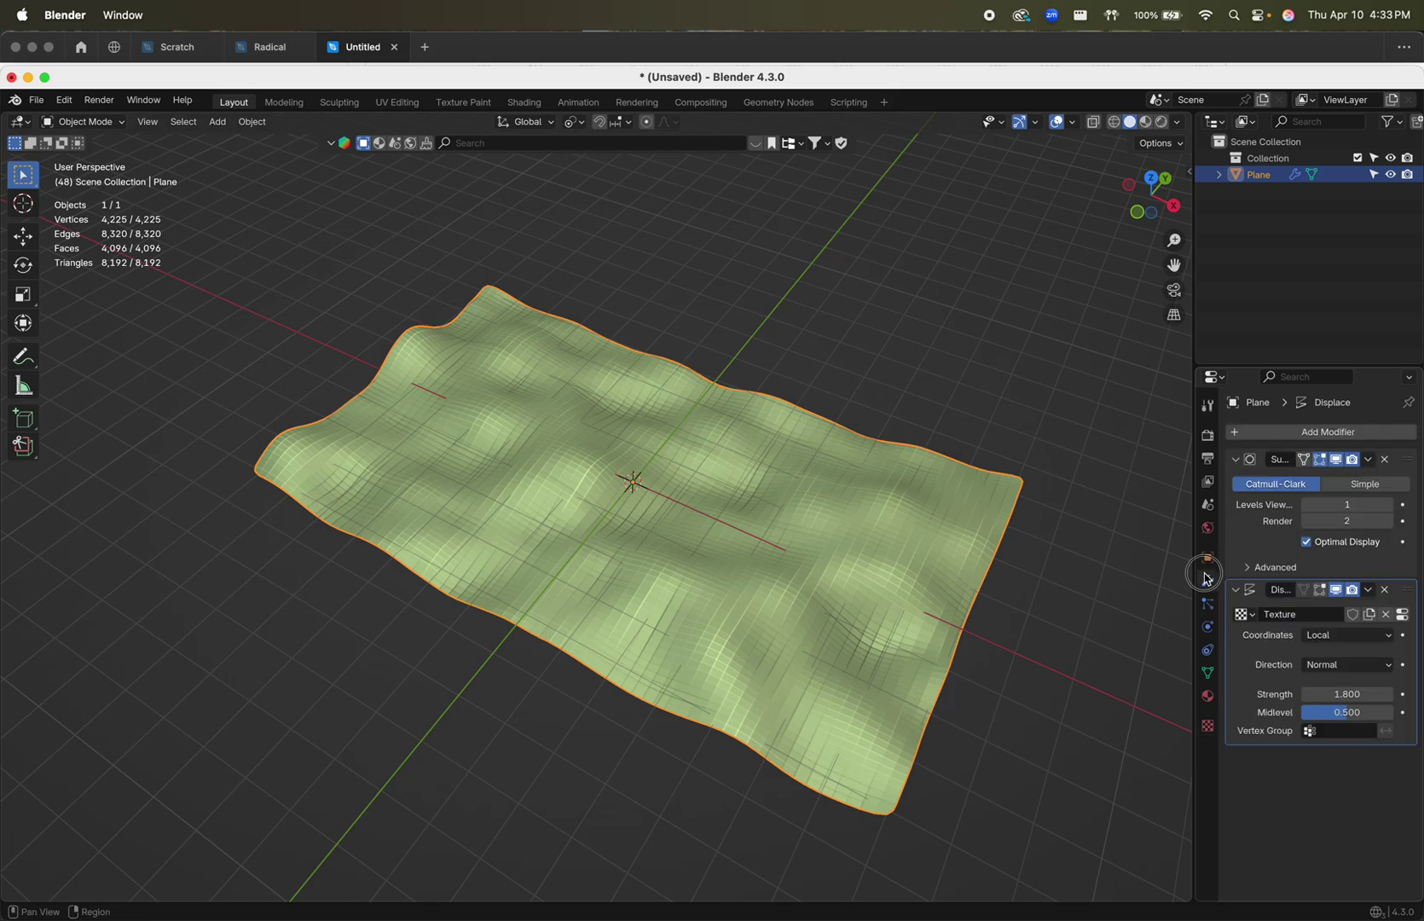
click(1368, 694)
text(3)
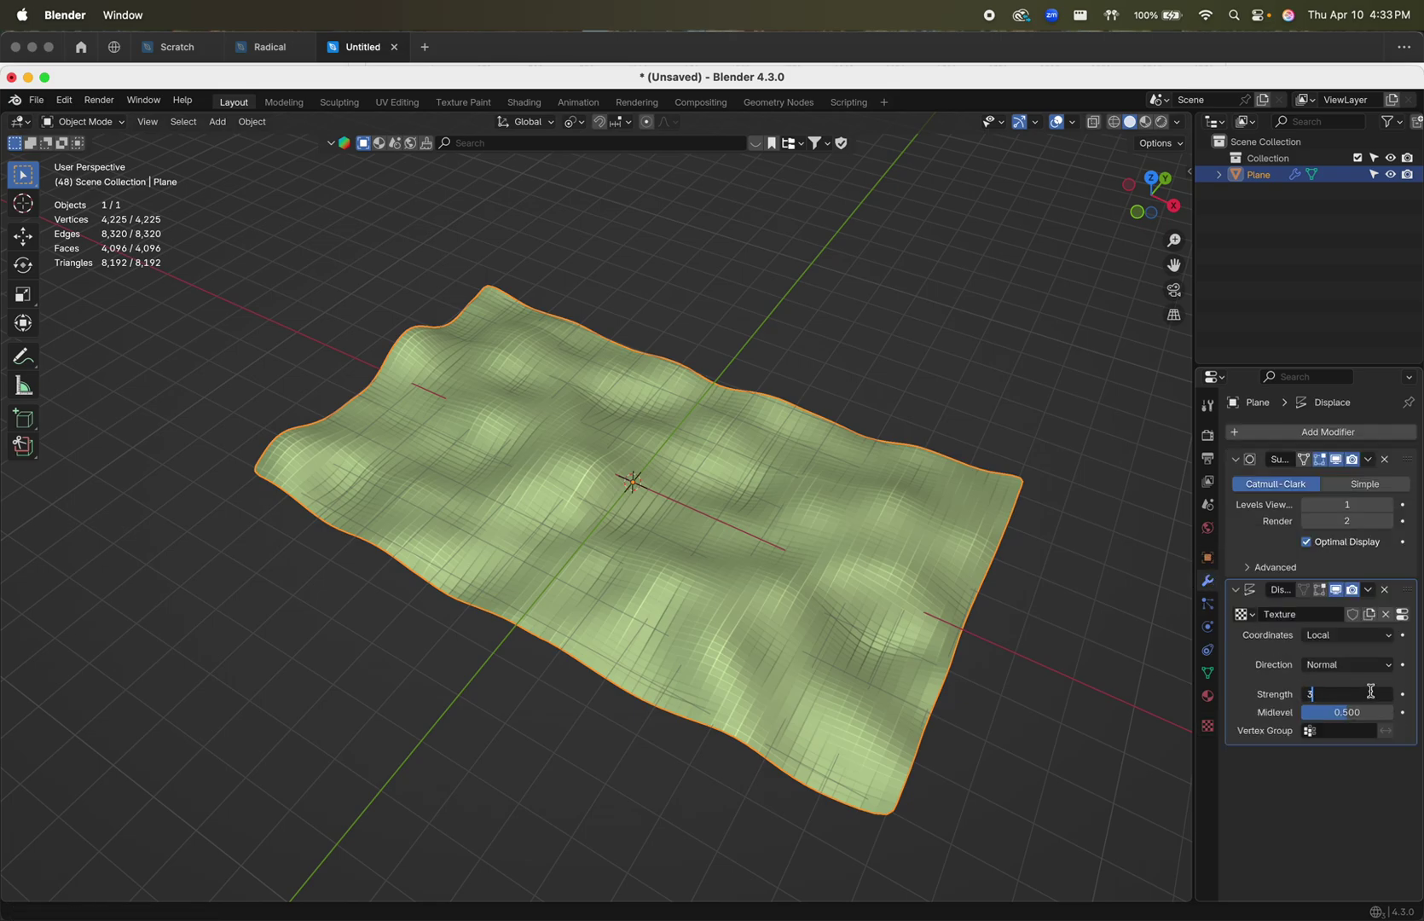
key(Return)
- Set viewport subdivision levels to 2 and move Subdivision below Displace
middle_drag(755, 600, 646, 563)
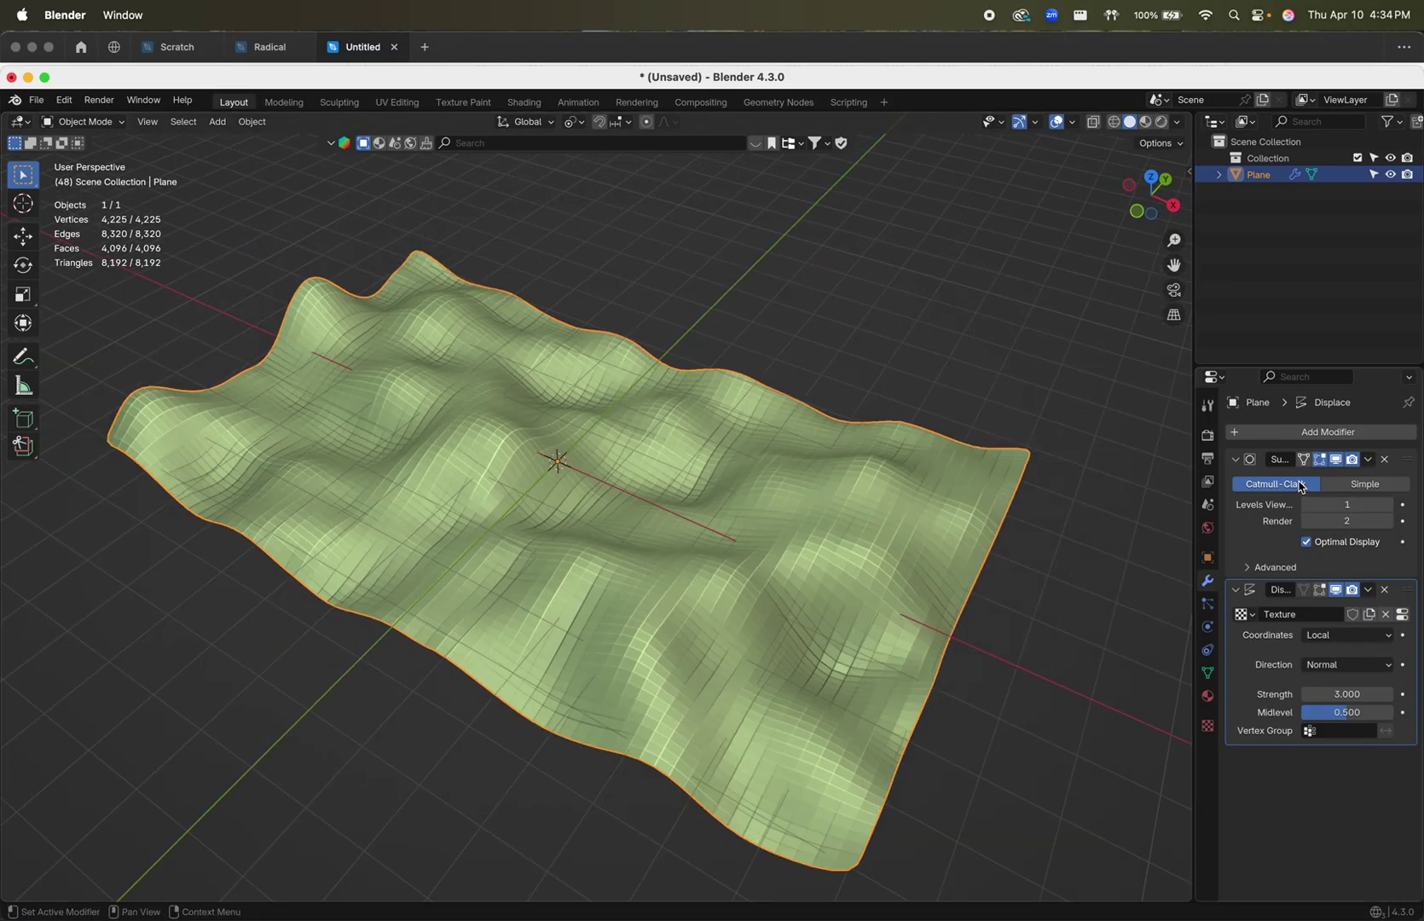
click(1388, 508)
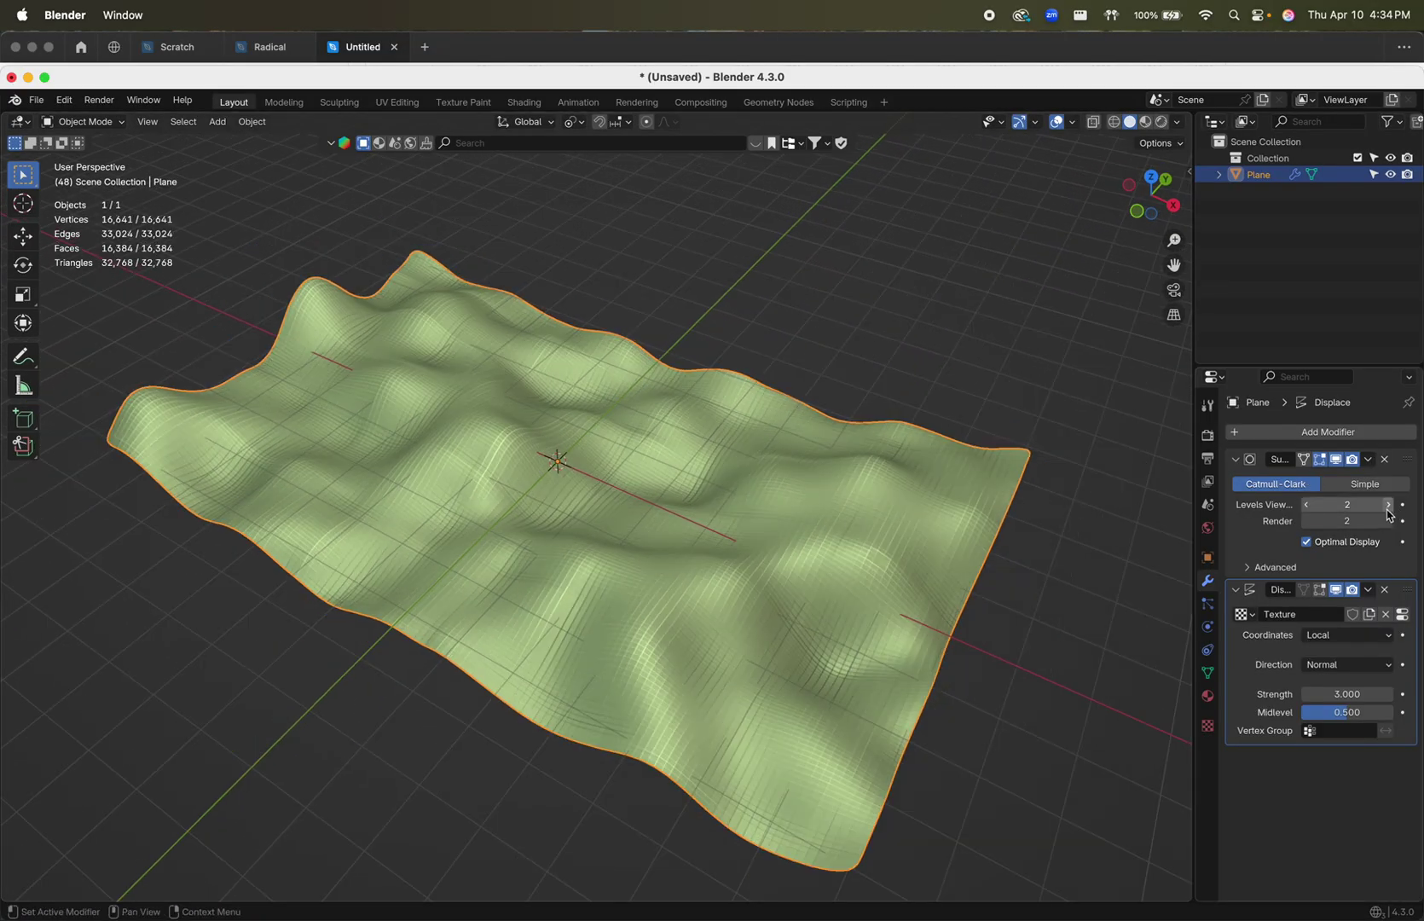
drag(1408, 461, 1415, 682)
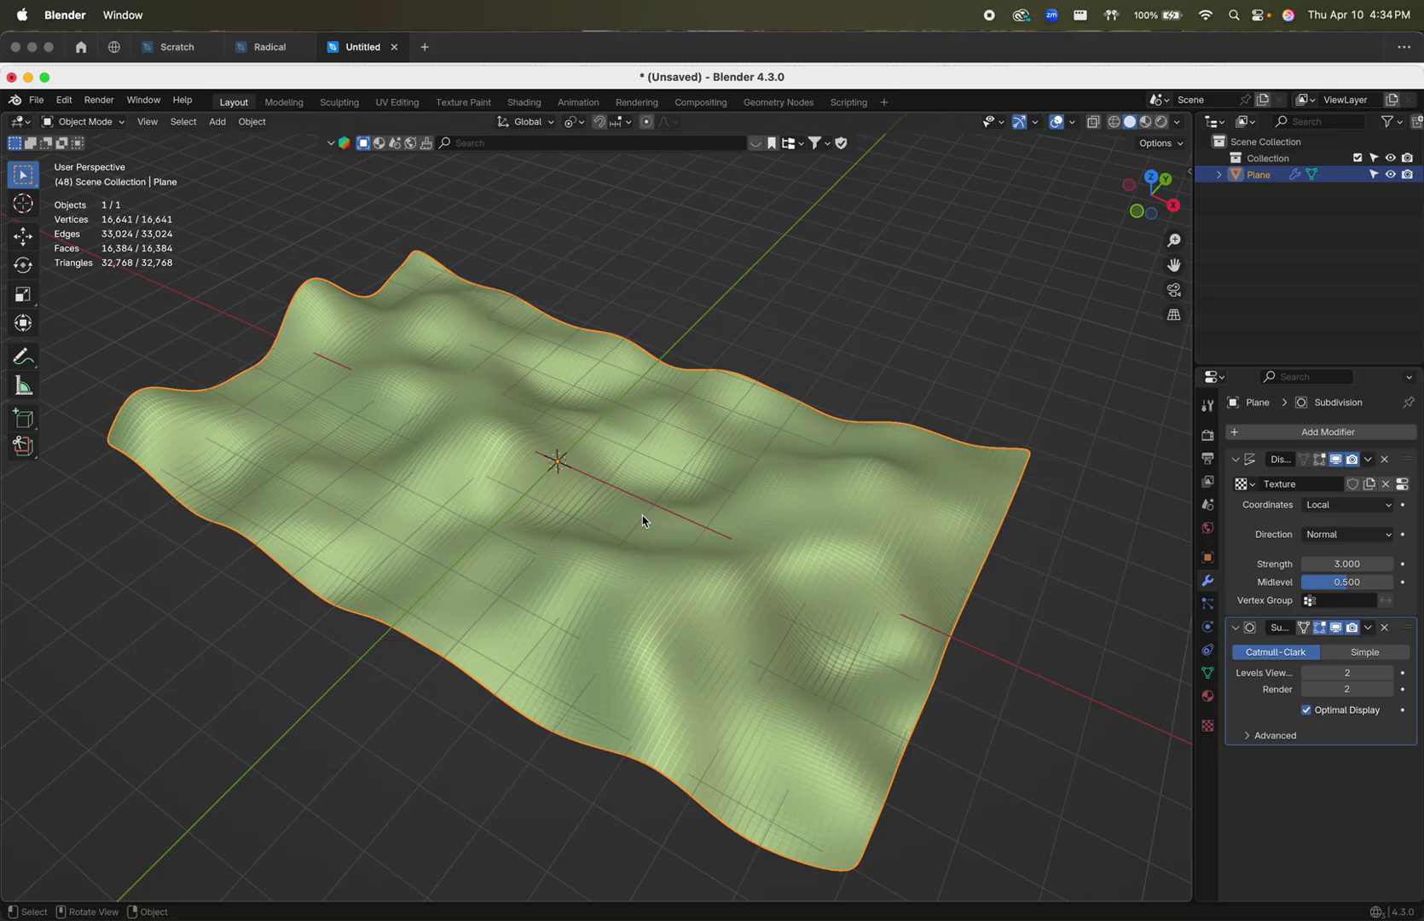
- Select all the displaced plane's geometry, return to Object Mode, and open the Add menu
key(Tab)
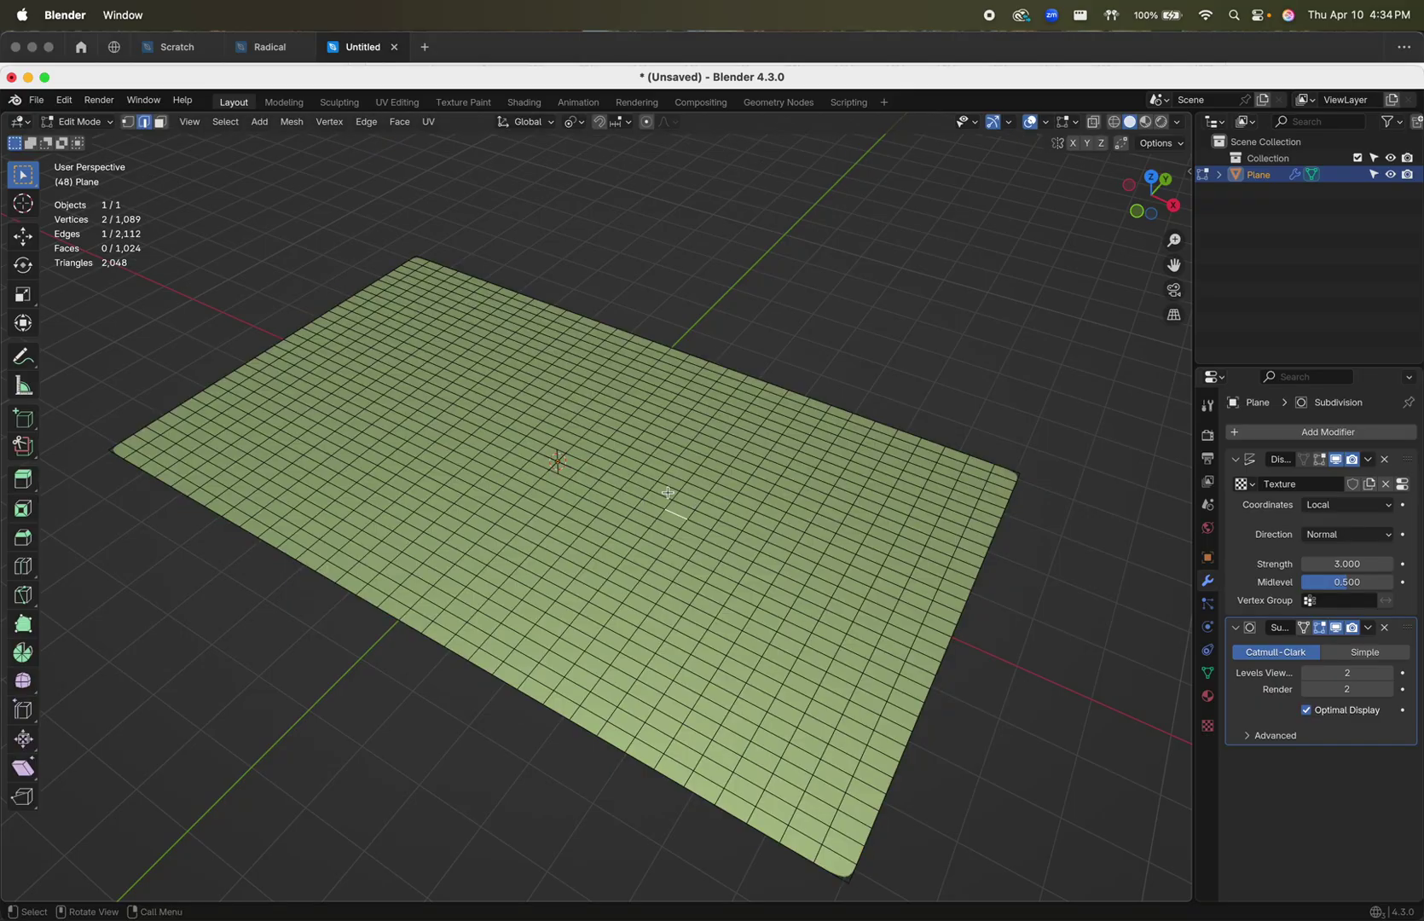
key(a)
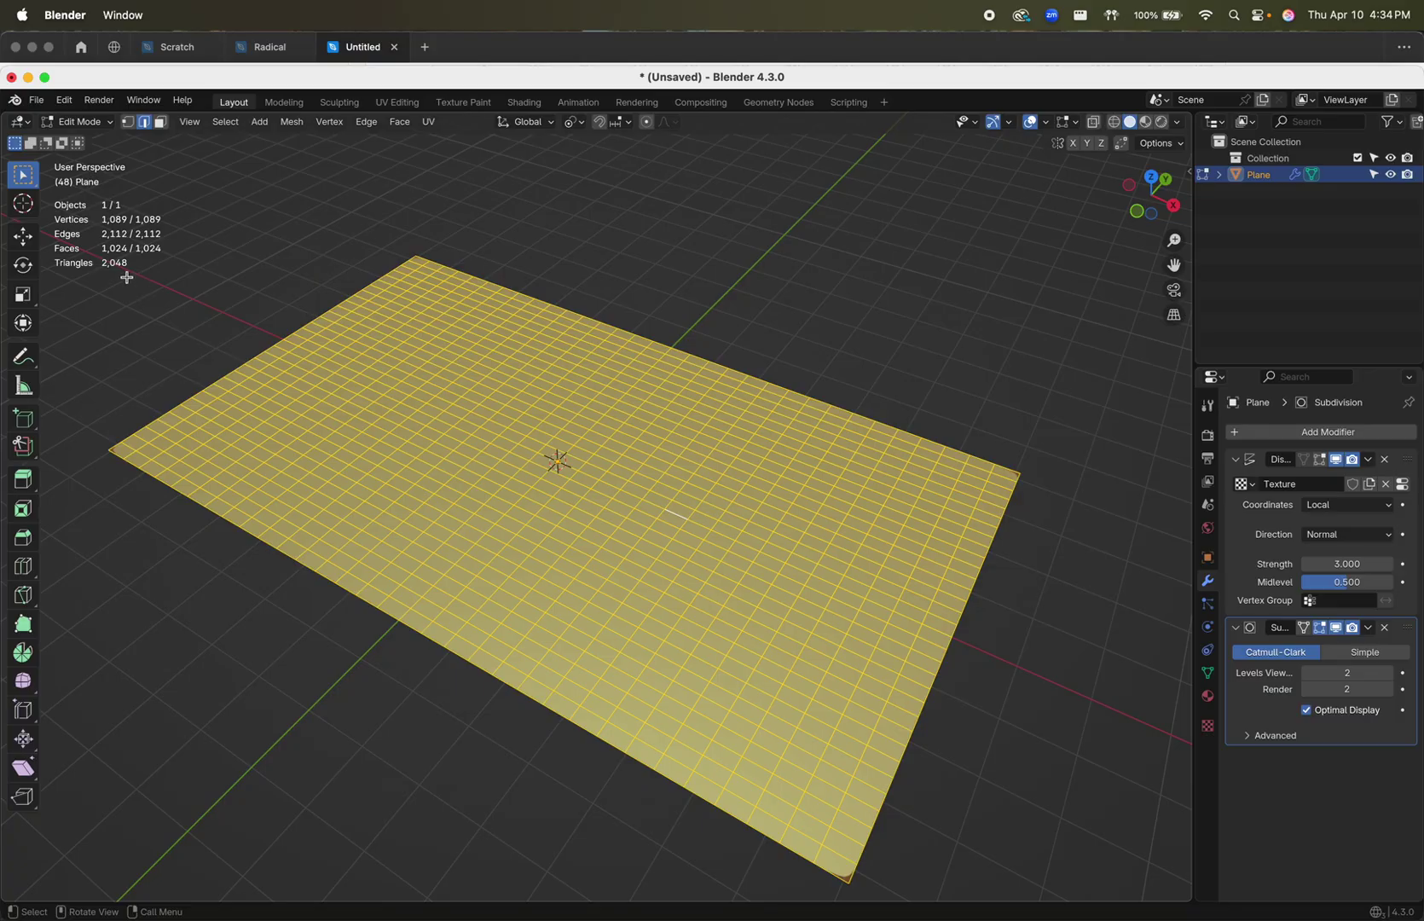
key(Tab)
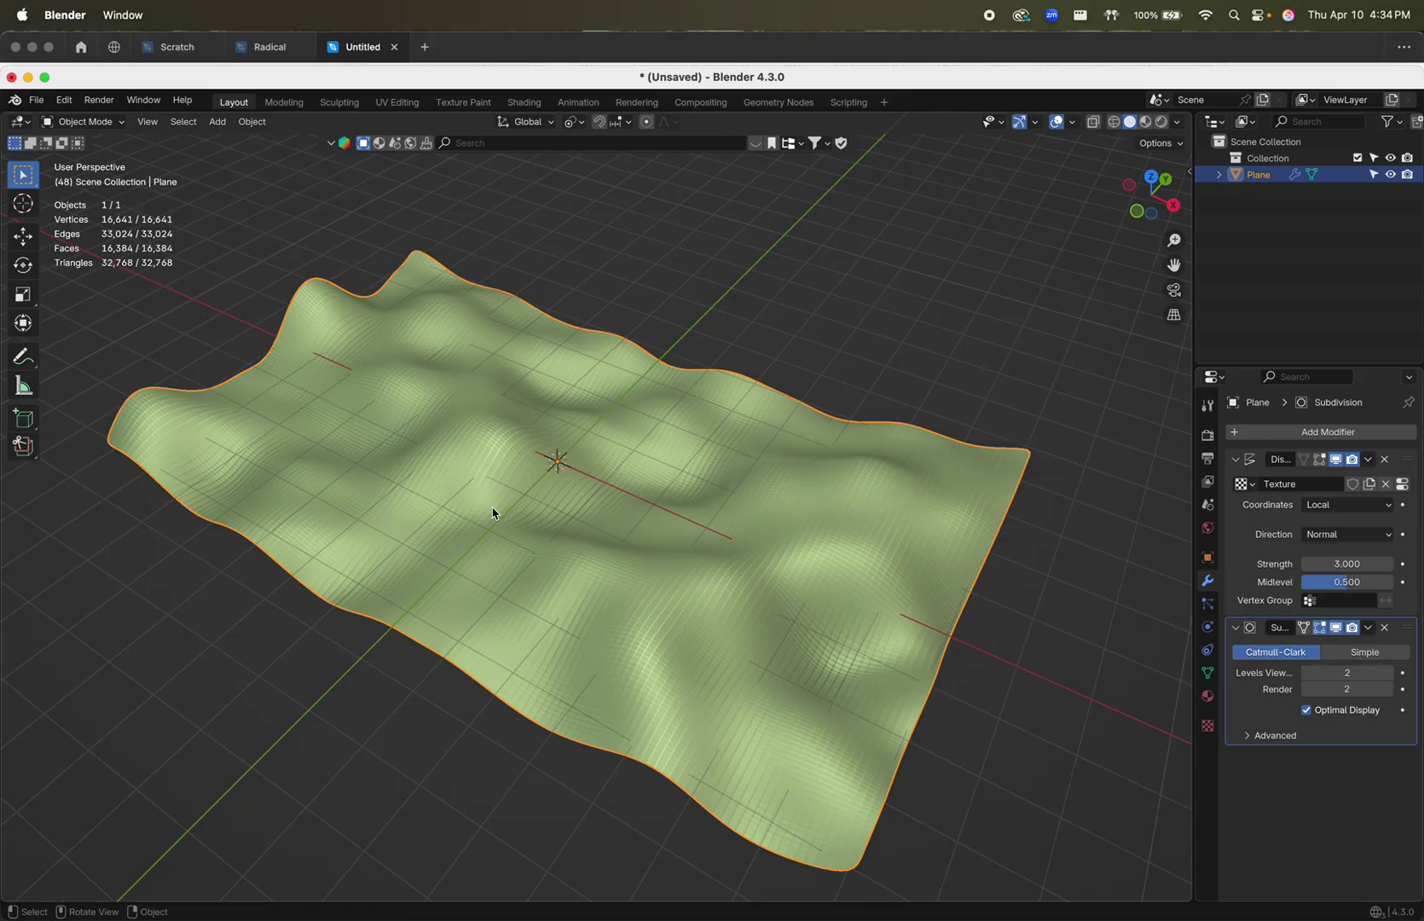
key(shift+a)
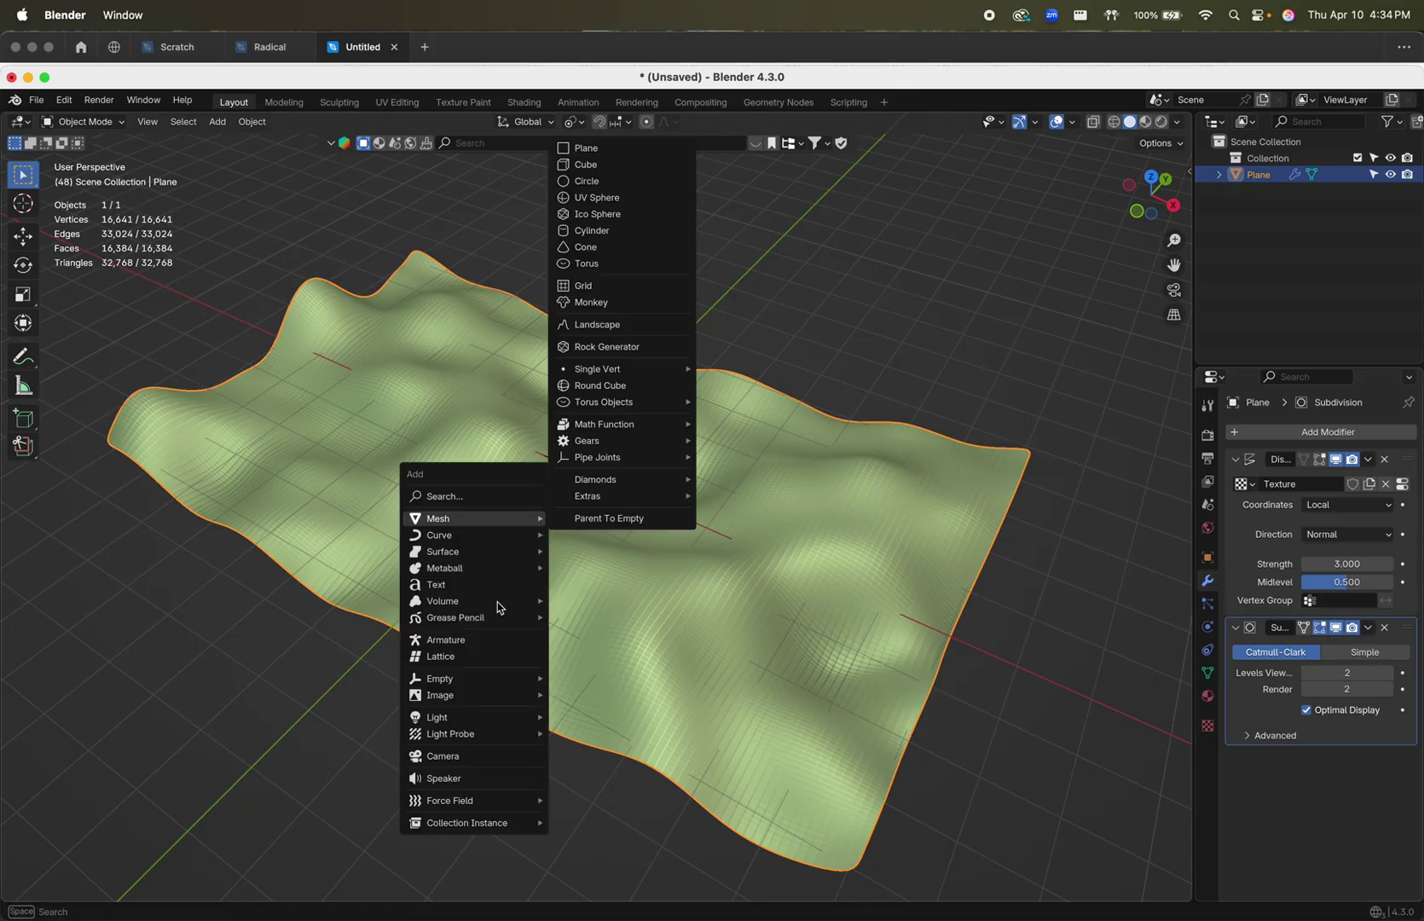
- Add a camera aligned to the current view and pull it back along its viewing axis
click(515, 758)
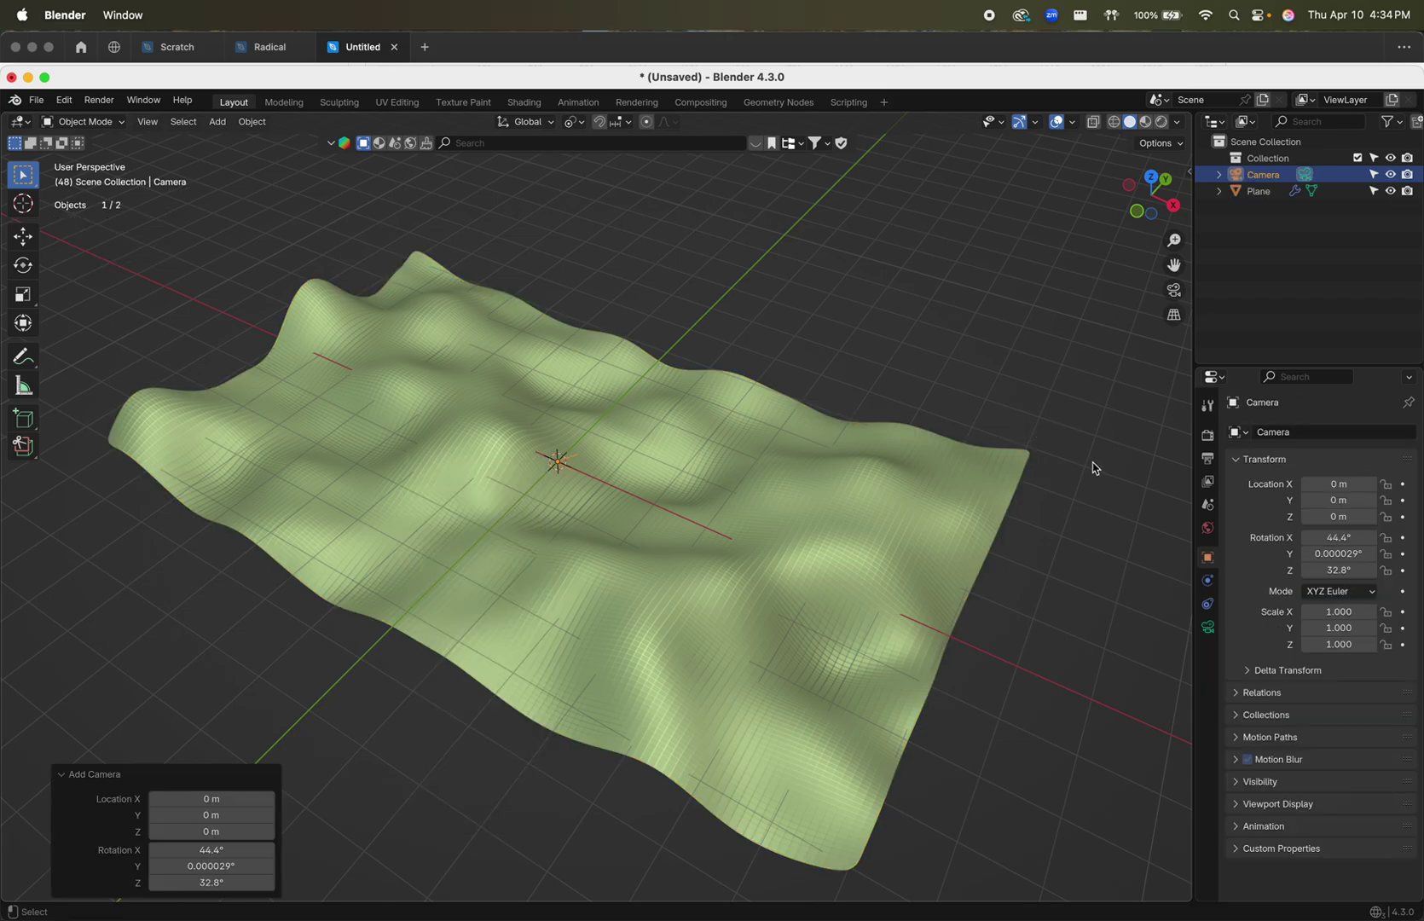
key(ctrl+alt+KP_0)
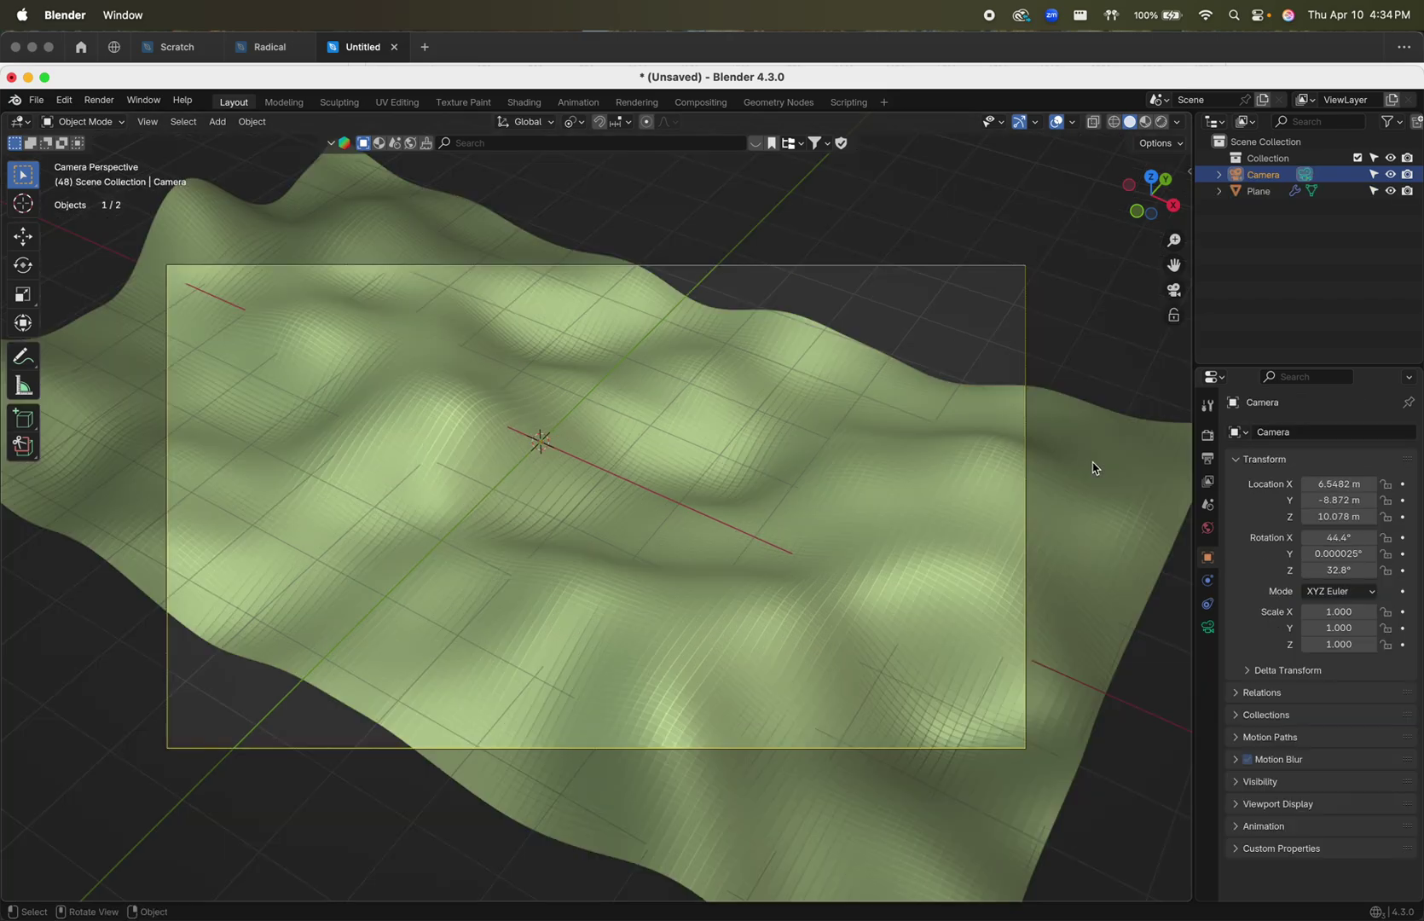
key(g)
key(z)
key(z)
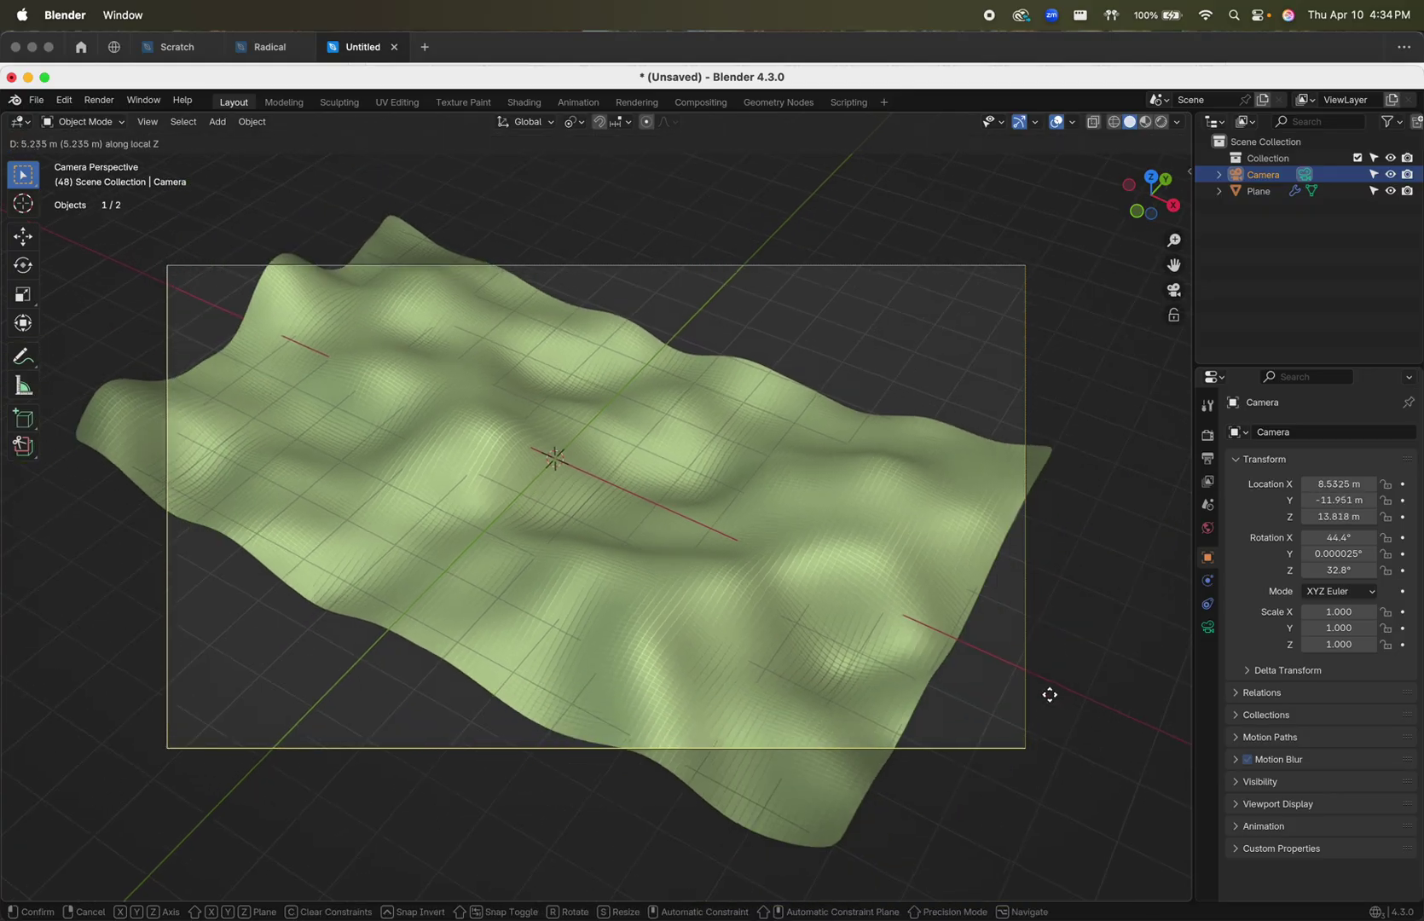
click(1057, 768)
- Make the camera orthographic with scale 16.5 and reposition it to frame the terrain
click(1207, 627)
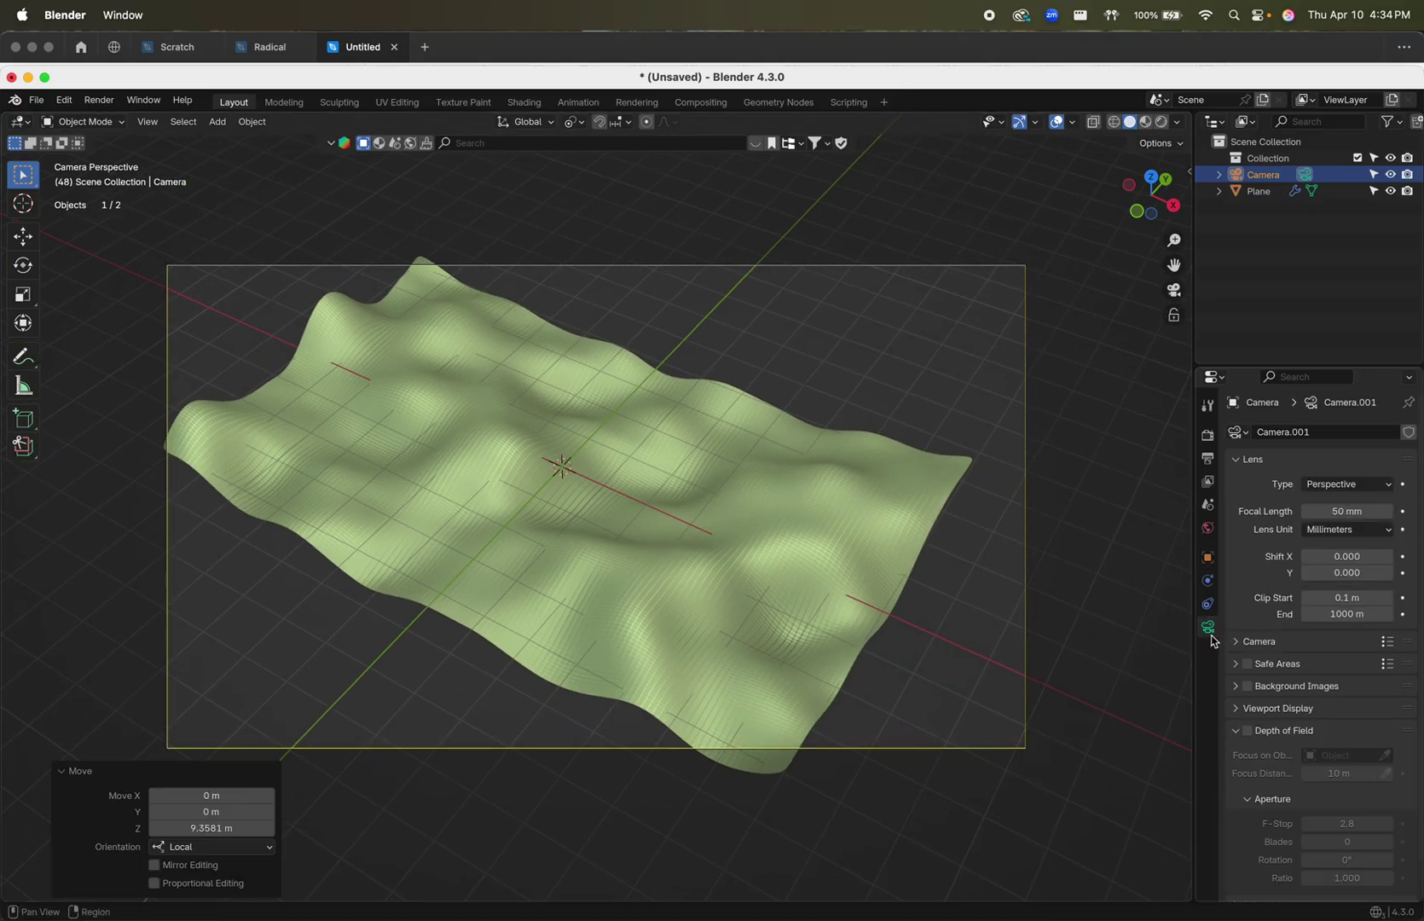
click(1347, 483)
click(1343, 522)
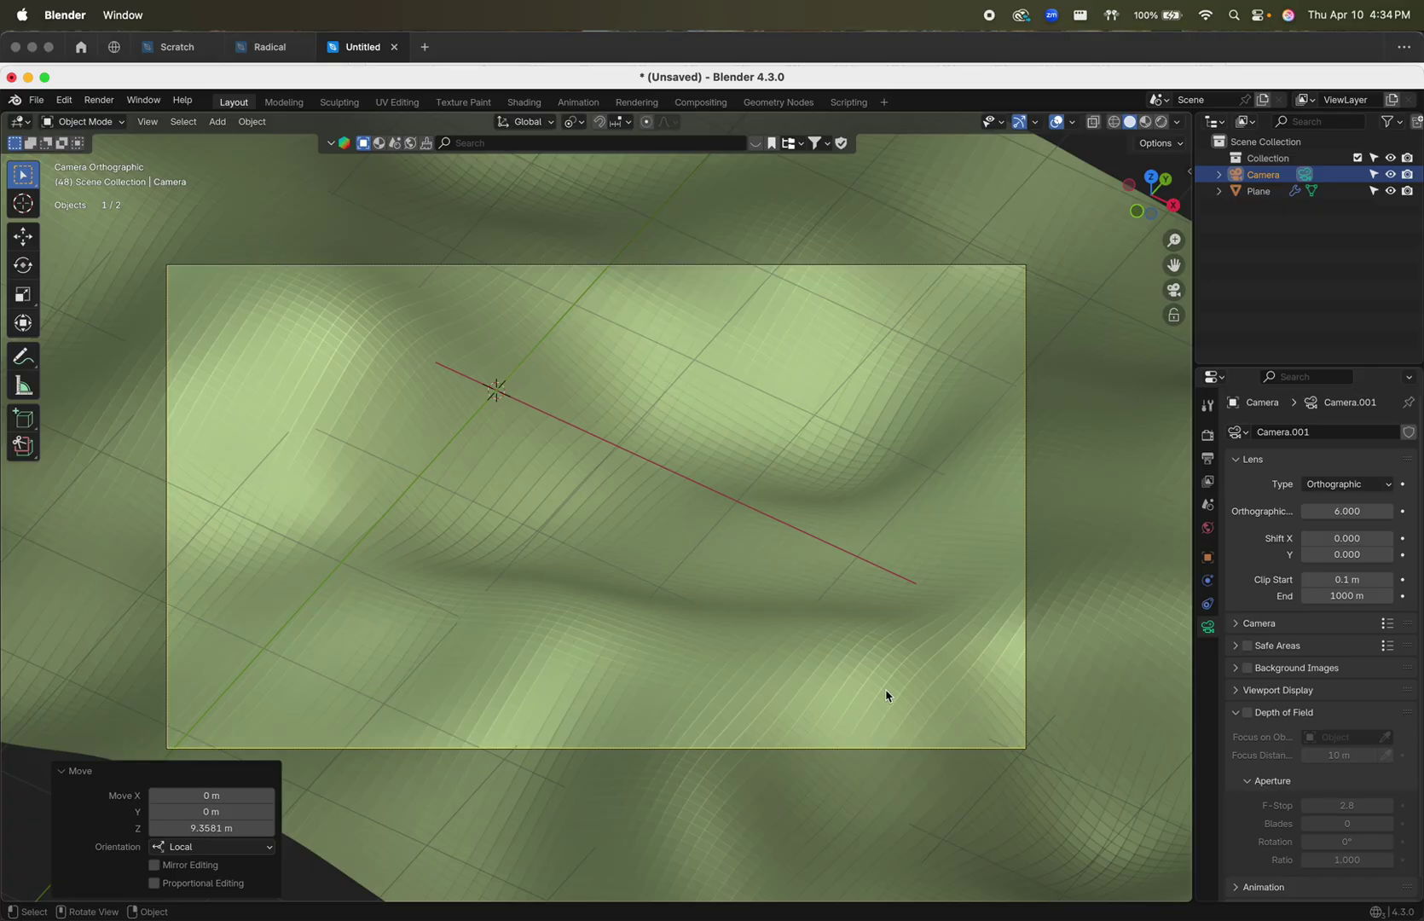
double_click(1347, 510)
text(0.1)
key(Return)
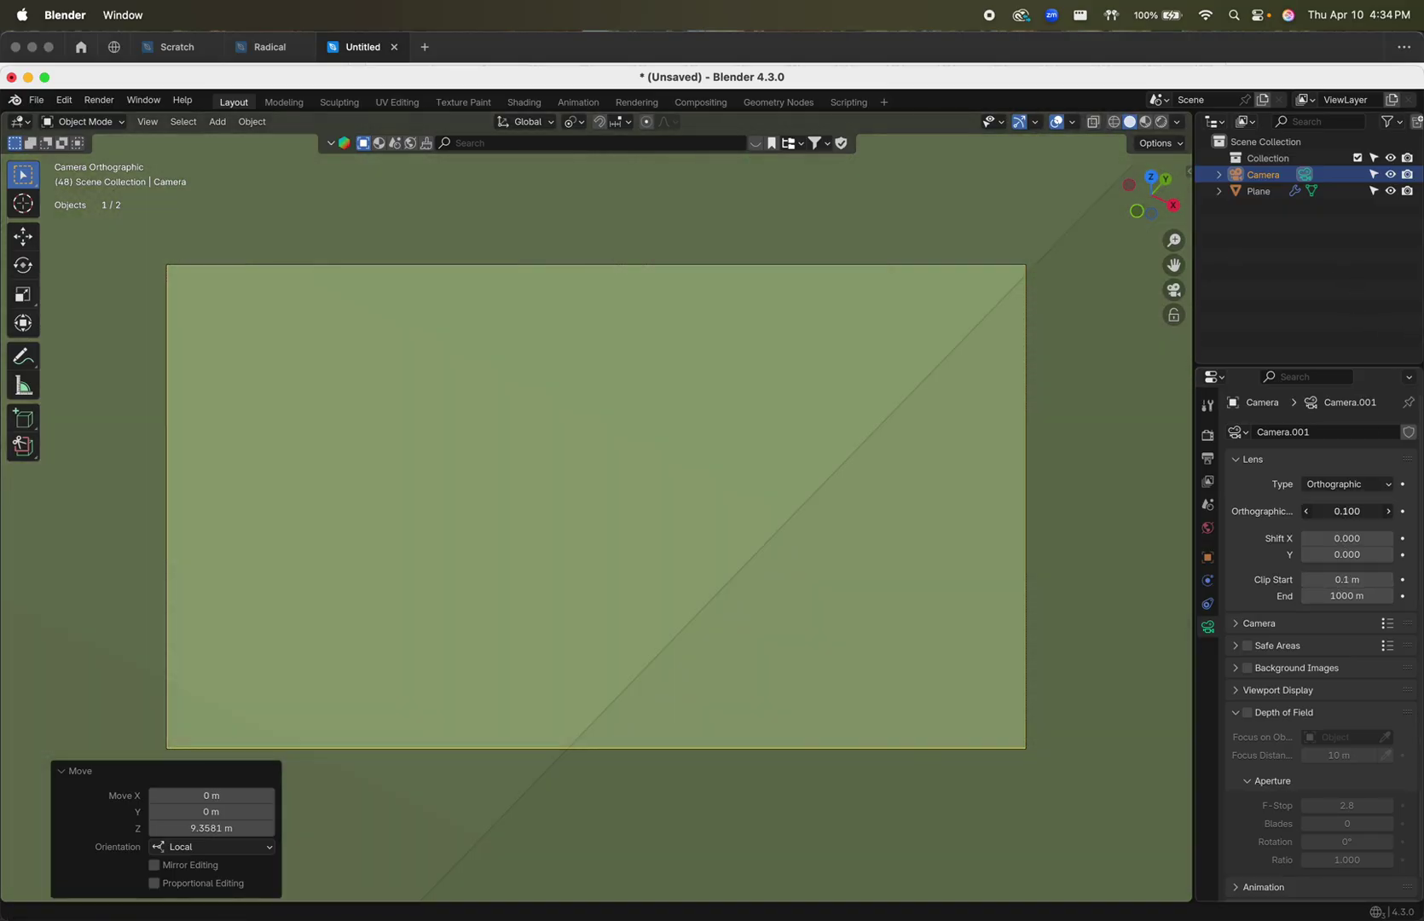
drag(1347, 510, 1411, 511)
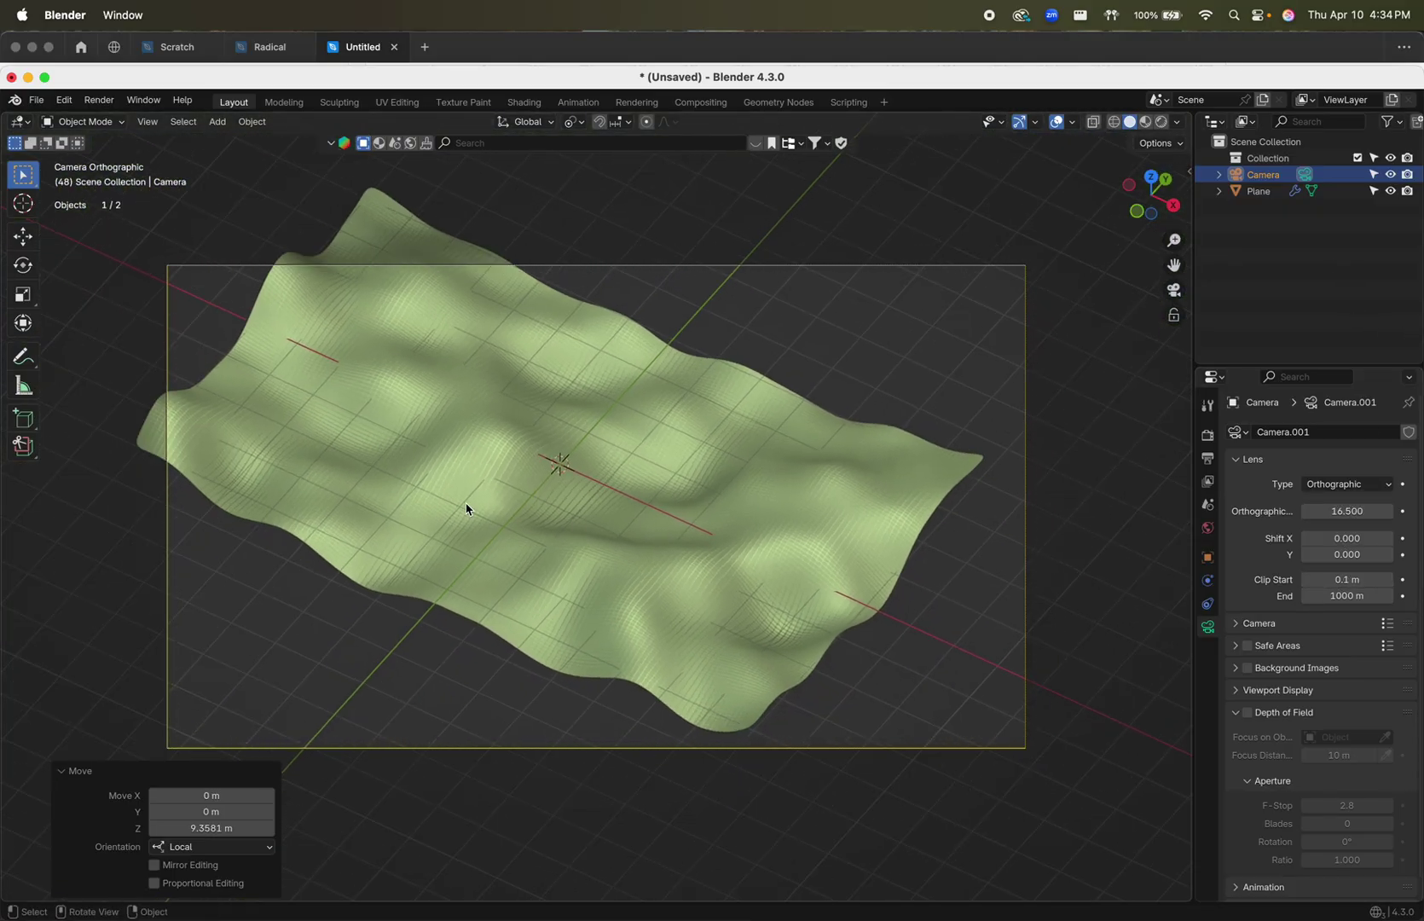
key(g)
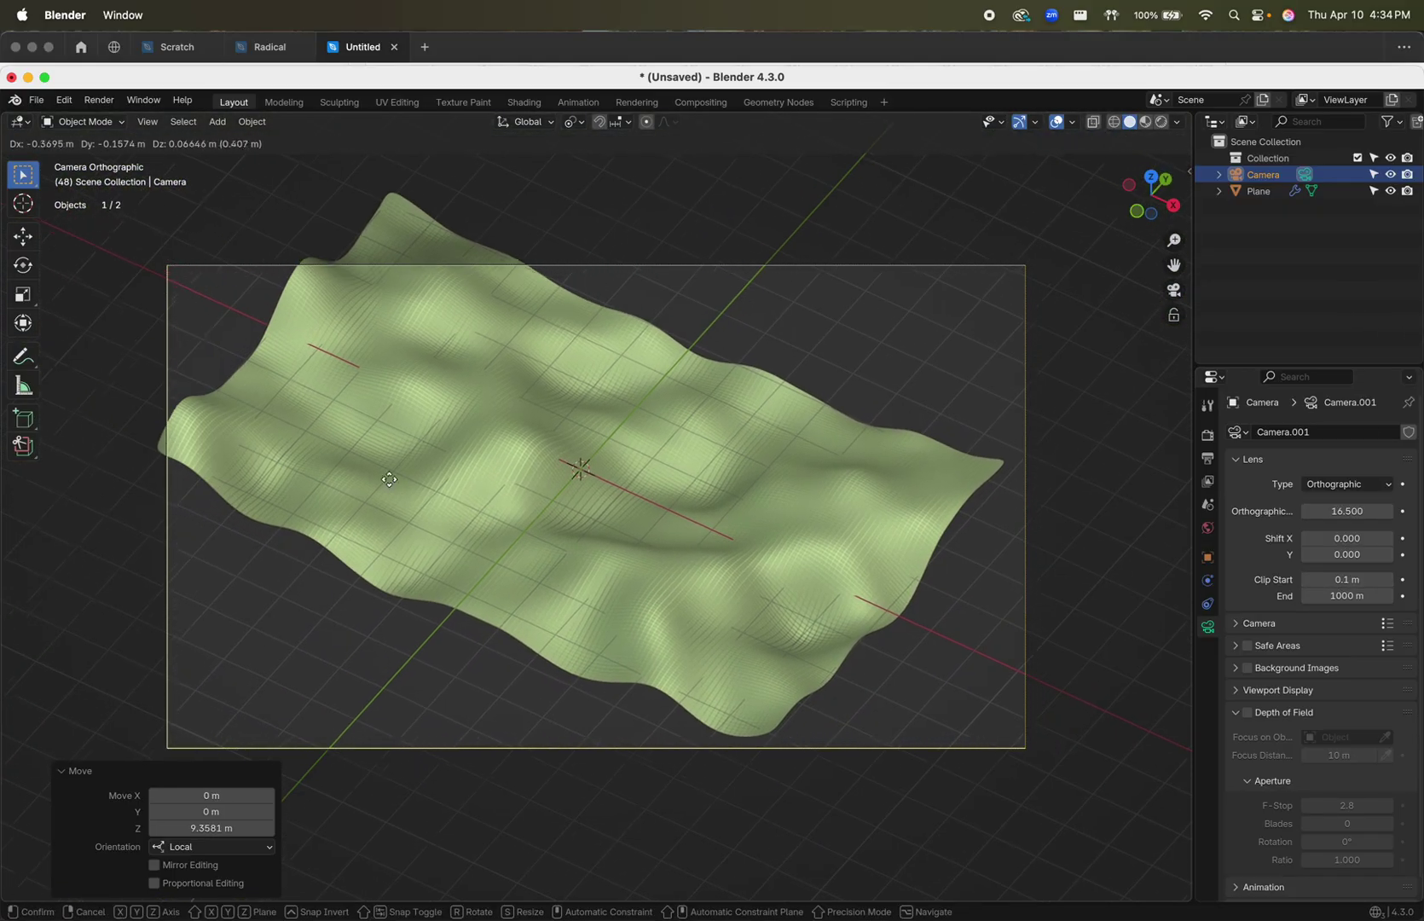
click(389, 458)
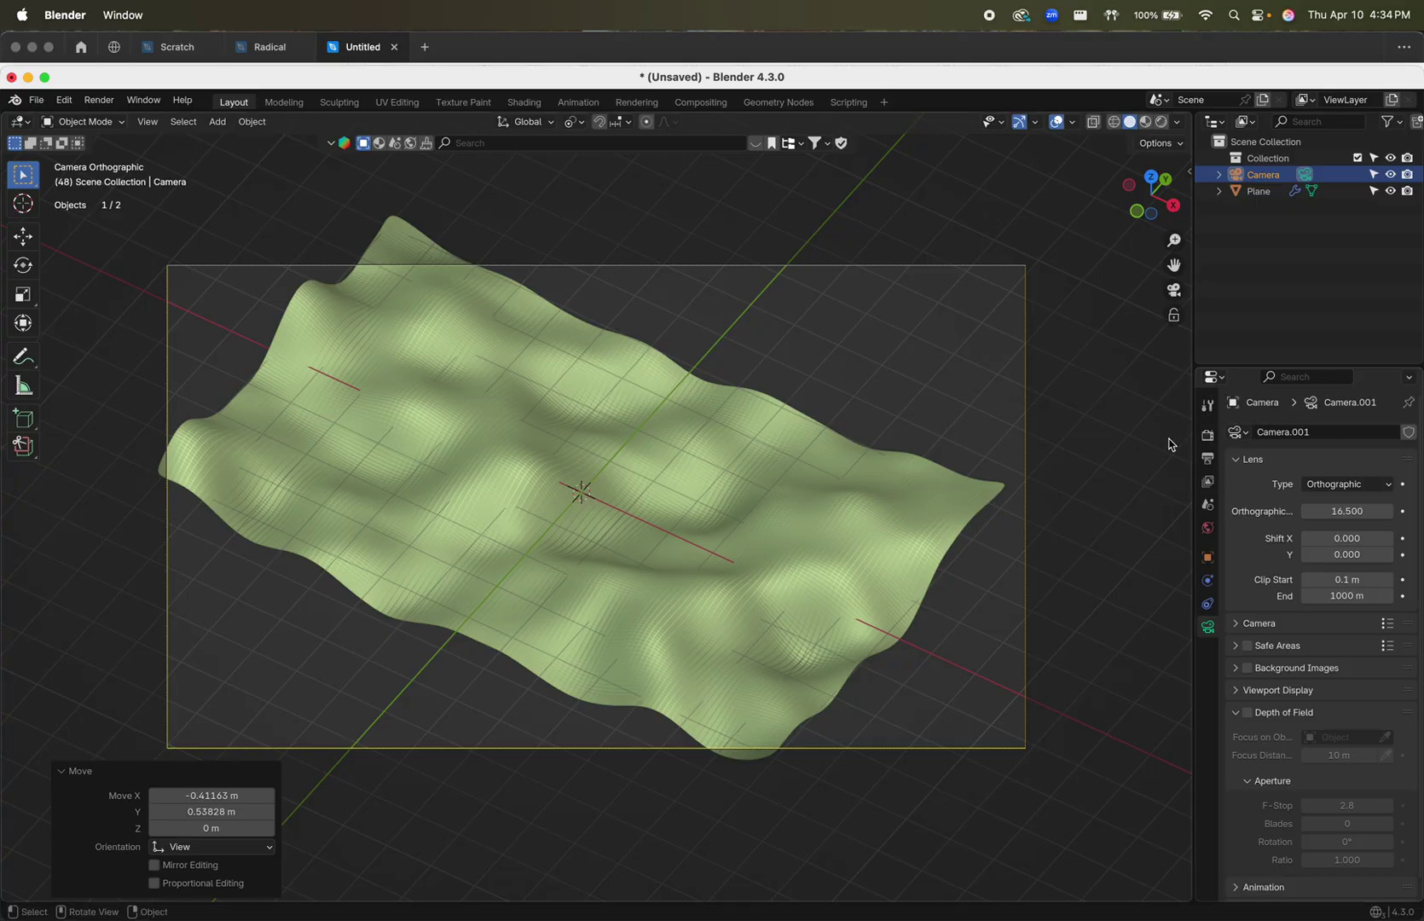
click(1207, 405)
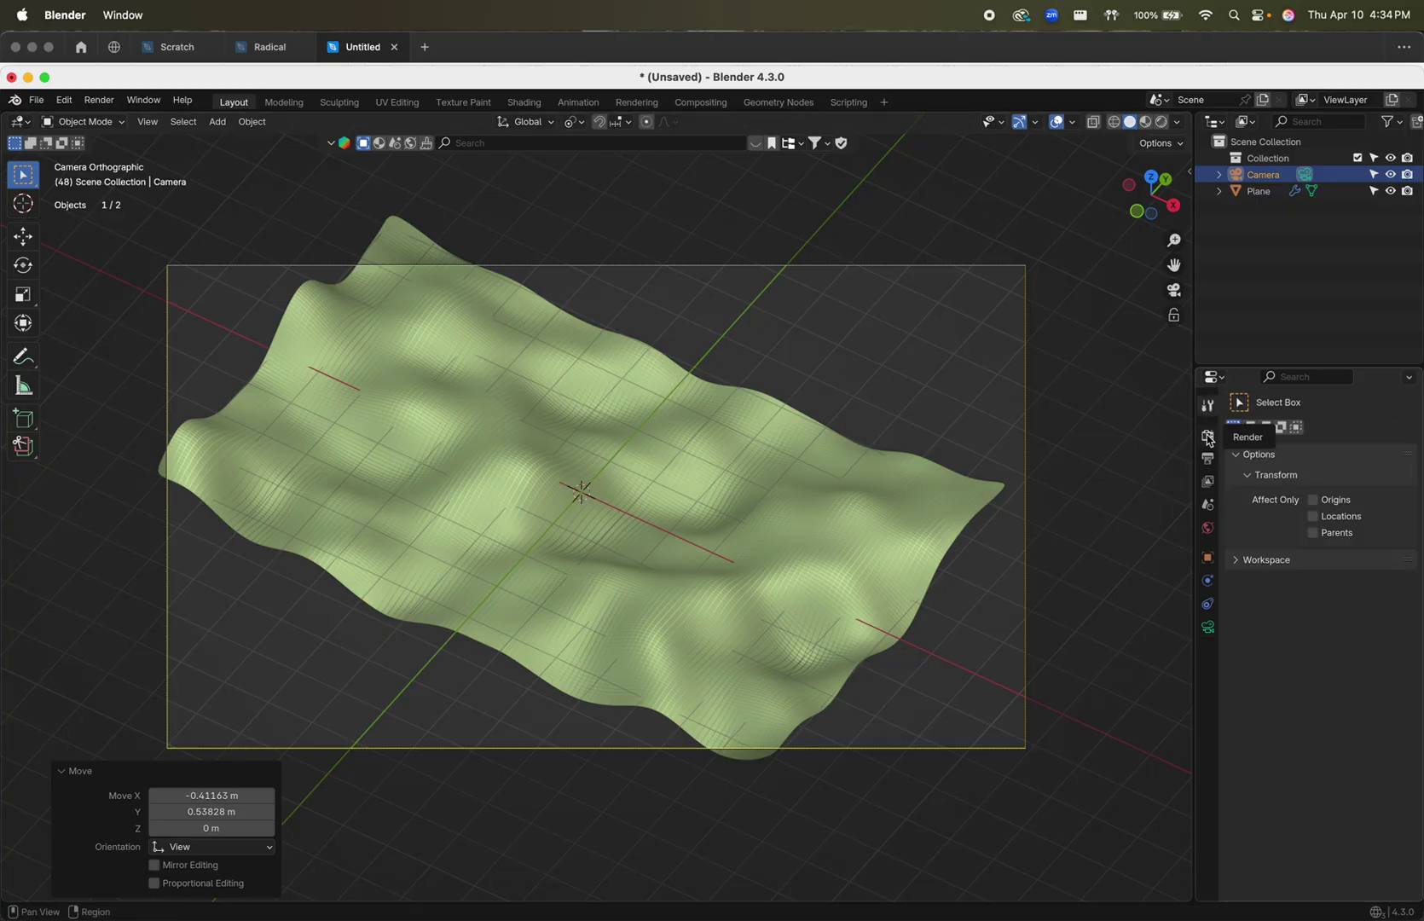
- Set the render engine to EEVEE in Render Properties
click(1207, 436)
click(1327, 432)
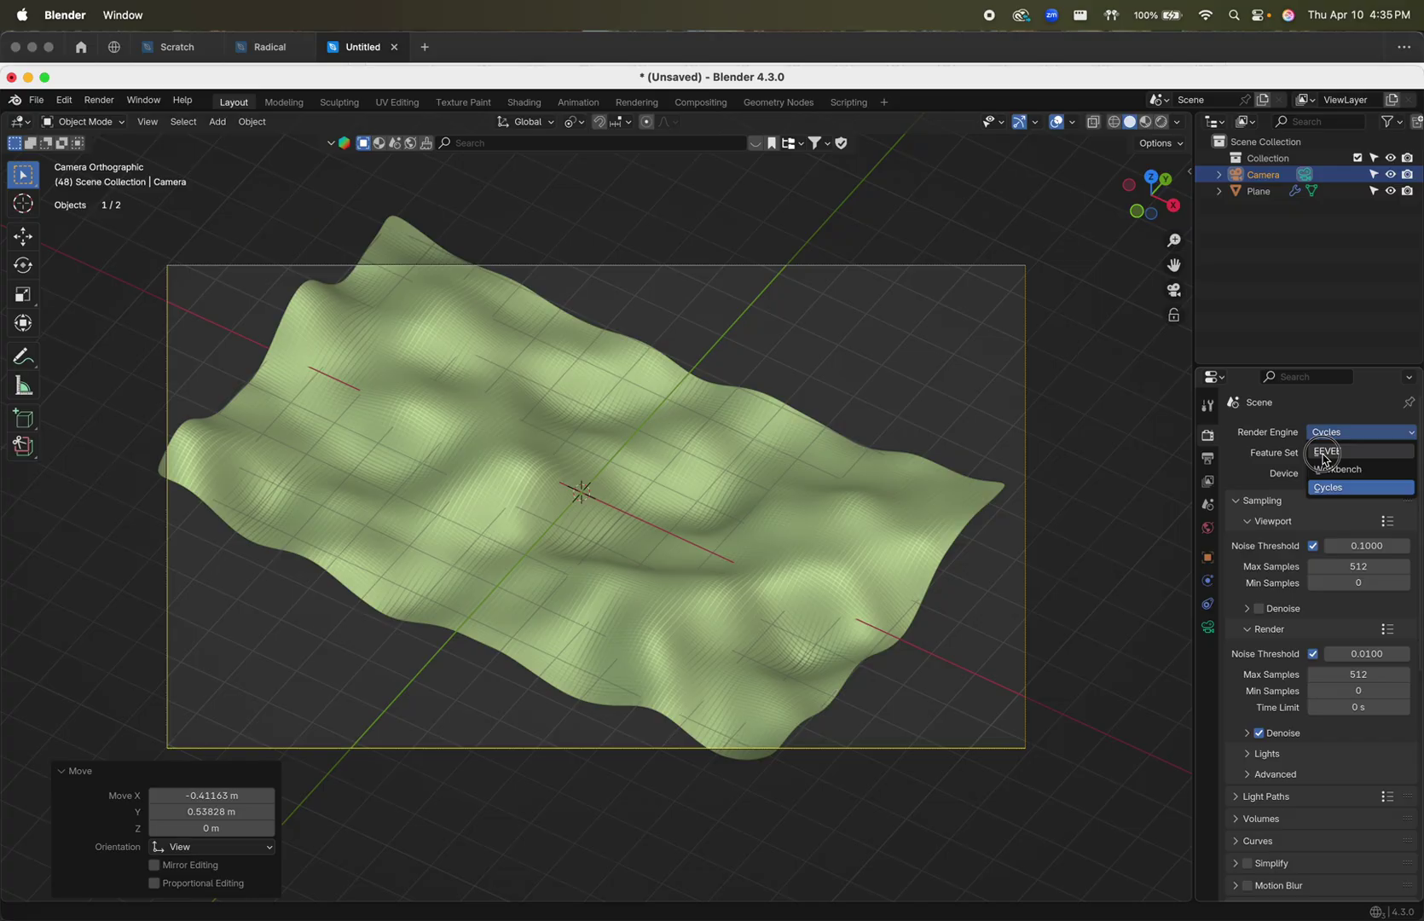
click(1324, 452)
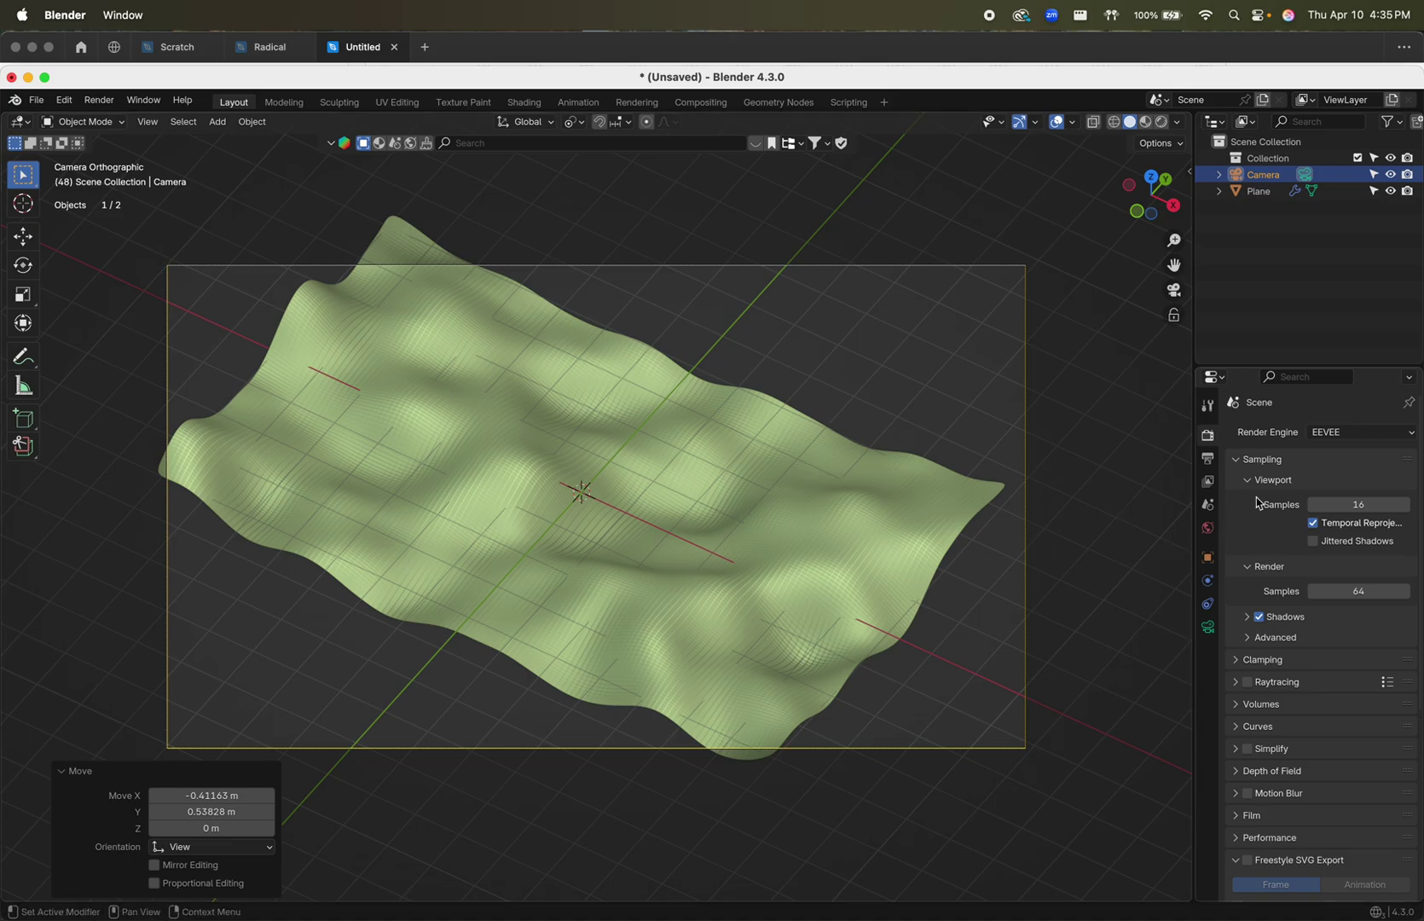
- Enable both Freestyle SVG Export and Freestyle line rendering
scroll(1262, 817, down, 6)
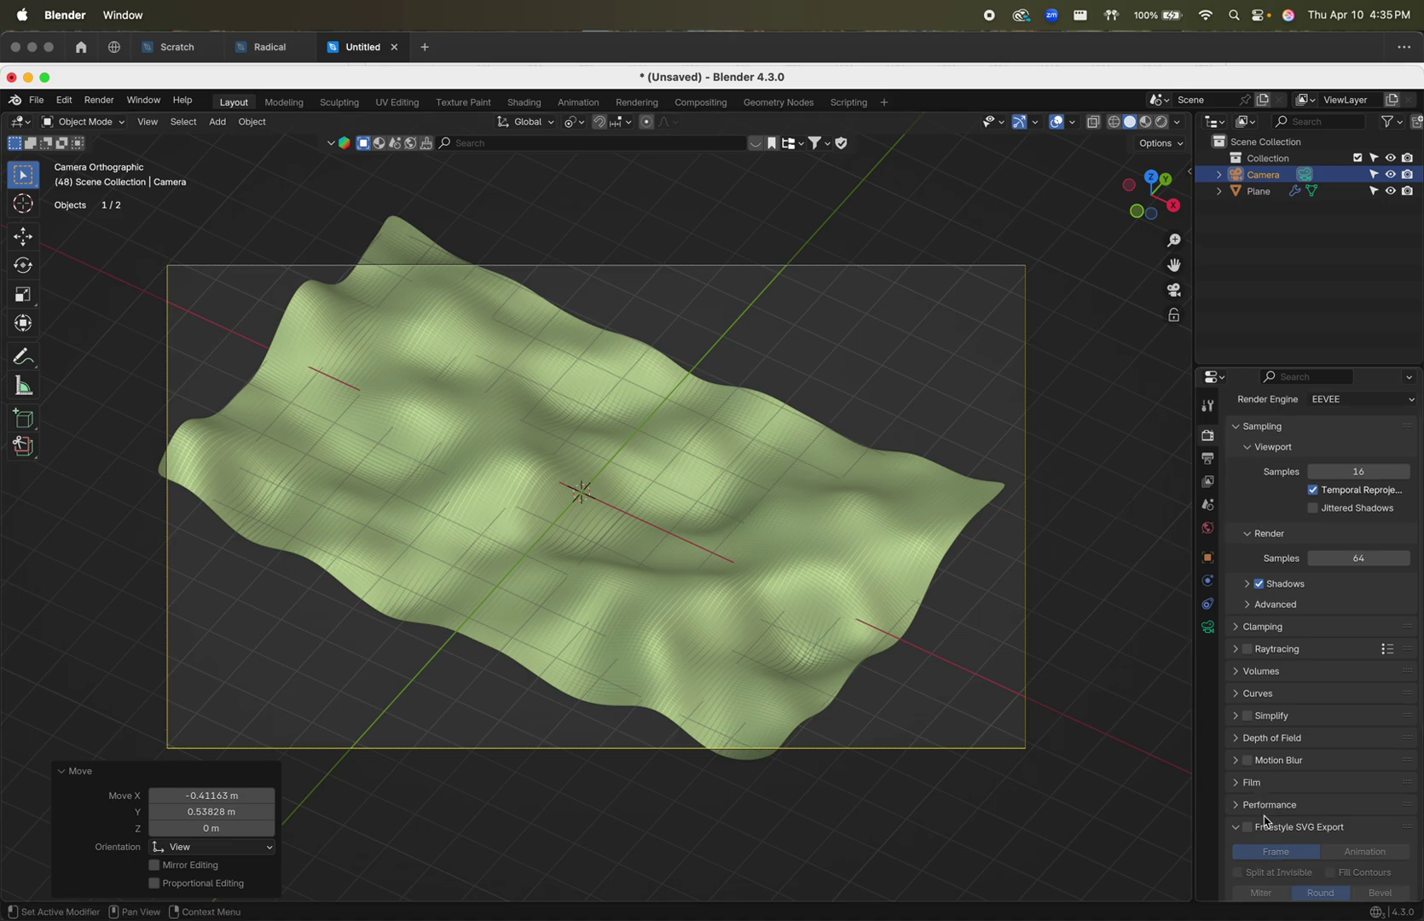
scroll(1264, 820, down, 3)
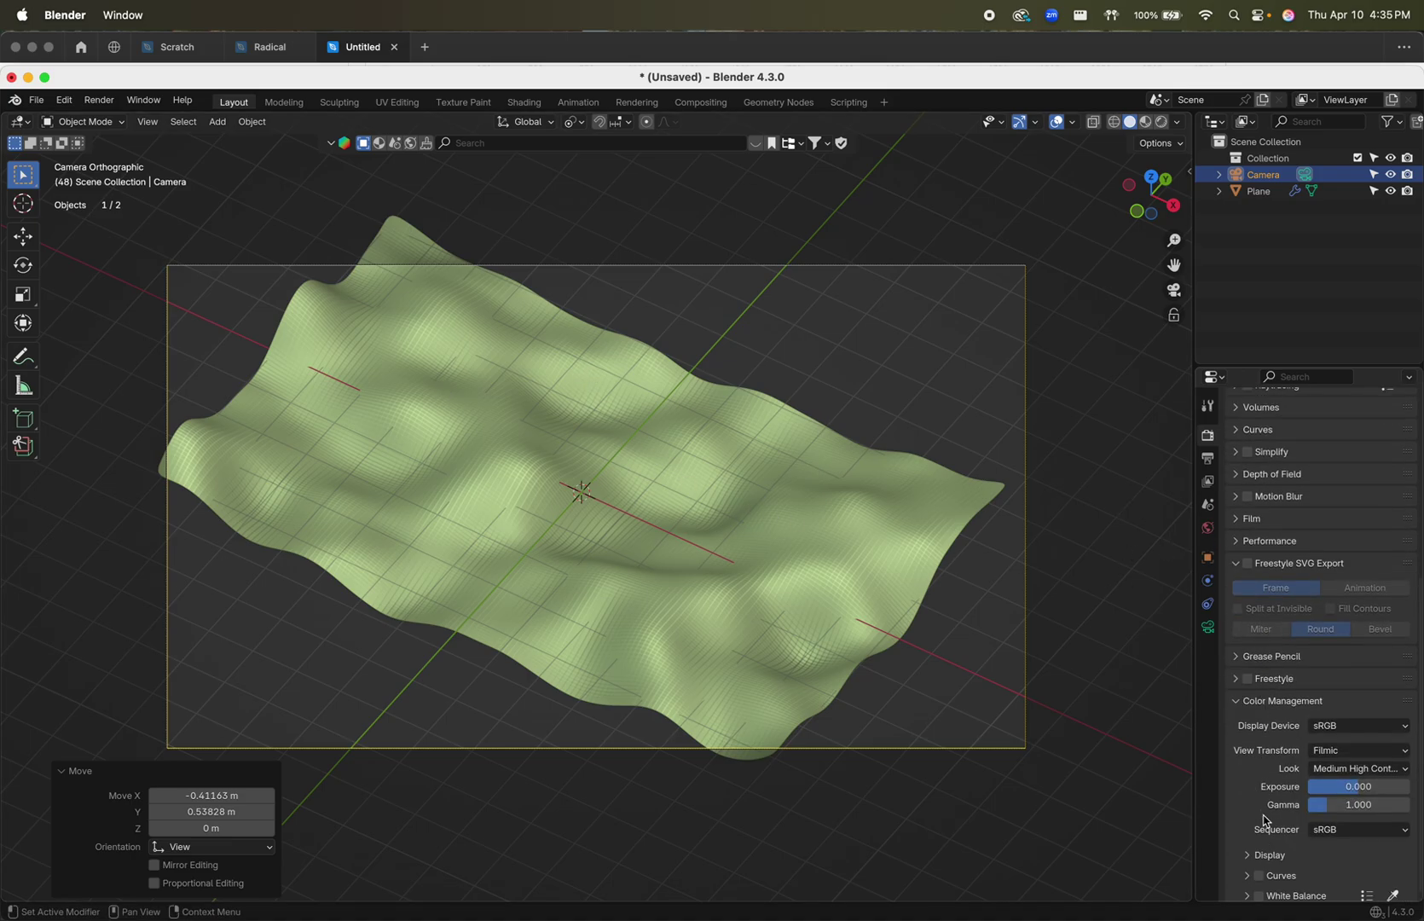
click(1246, 564)
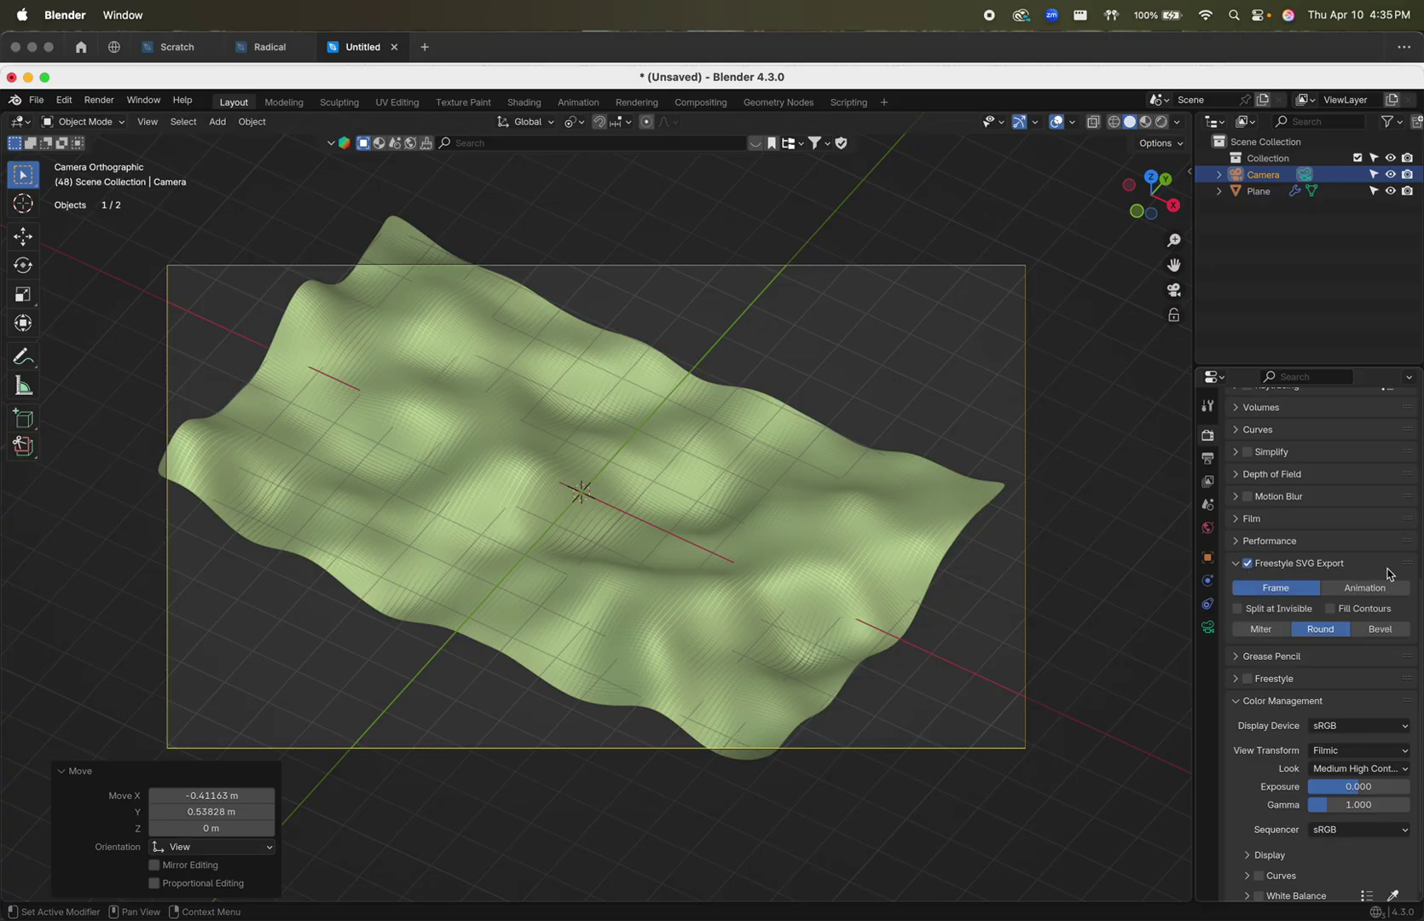
click(1247, 680)
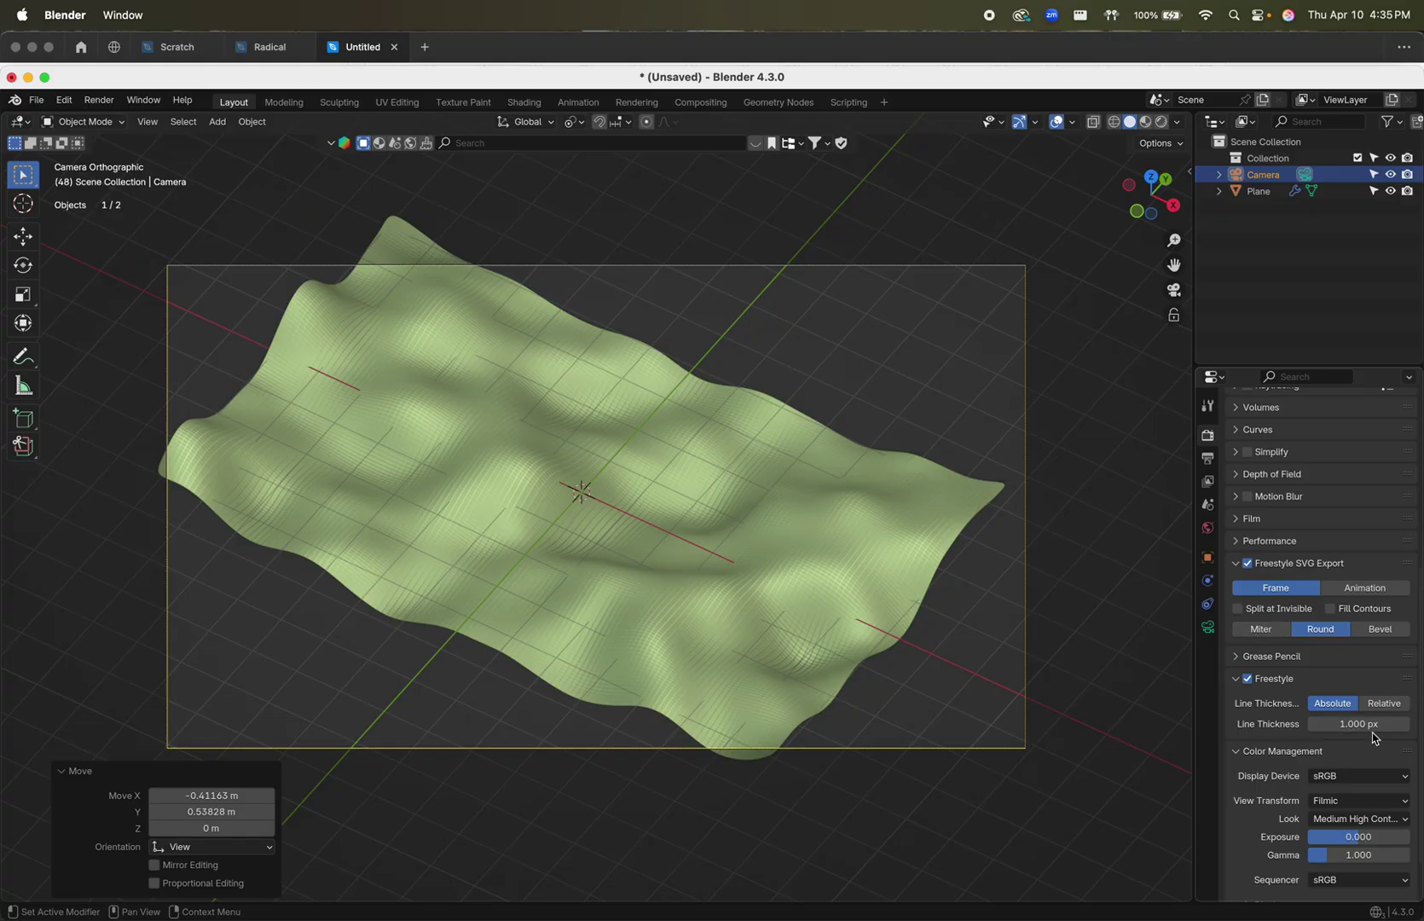
- Set the render output path to the Desktop with the file name 'abc'
click(1208, 459)
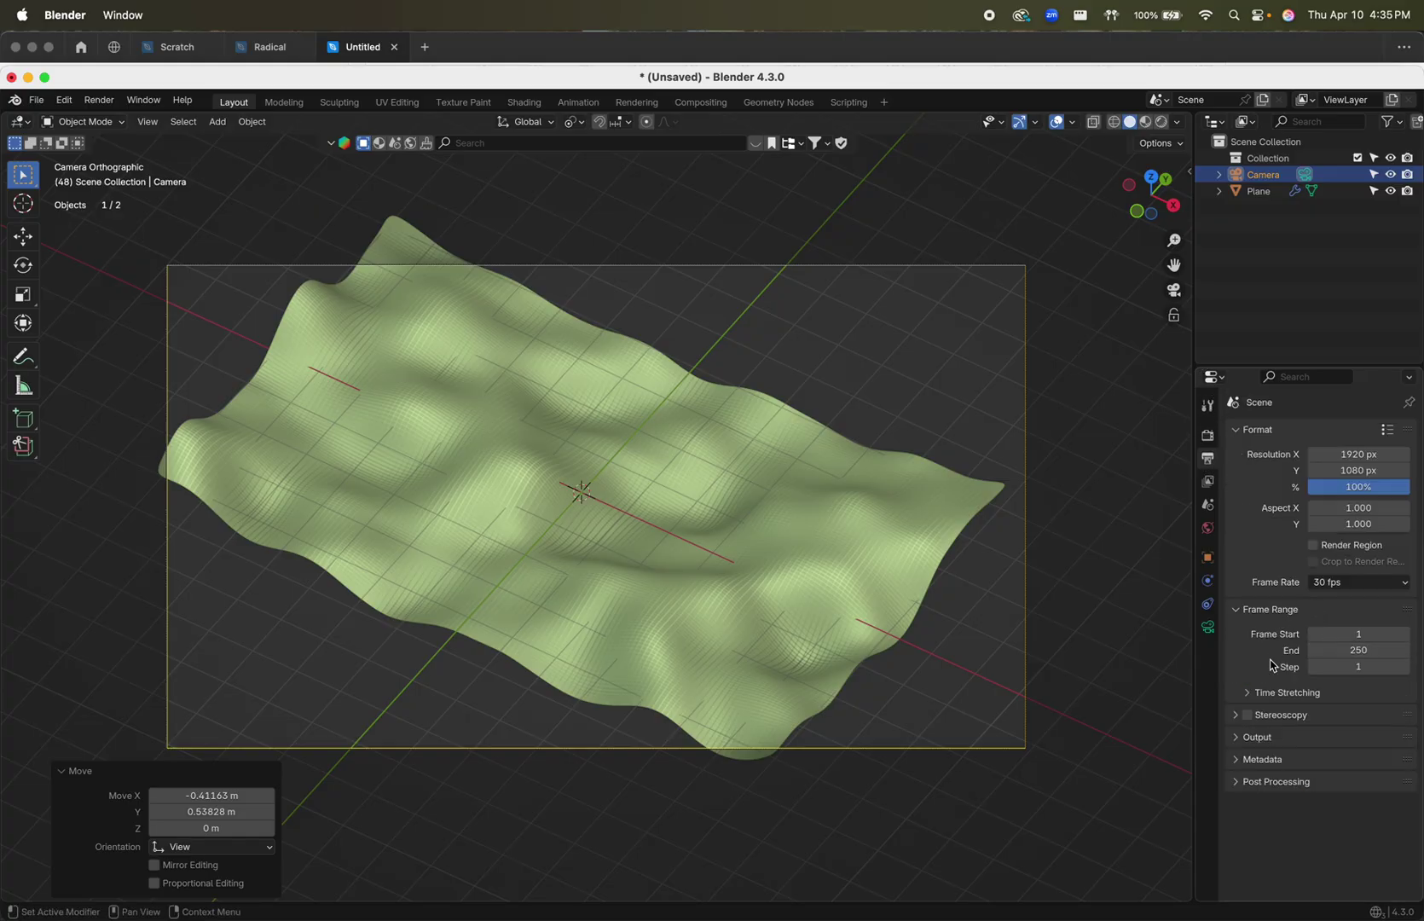
click(1266, 737)
scroll(1403, 797, down, 3)
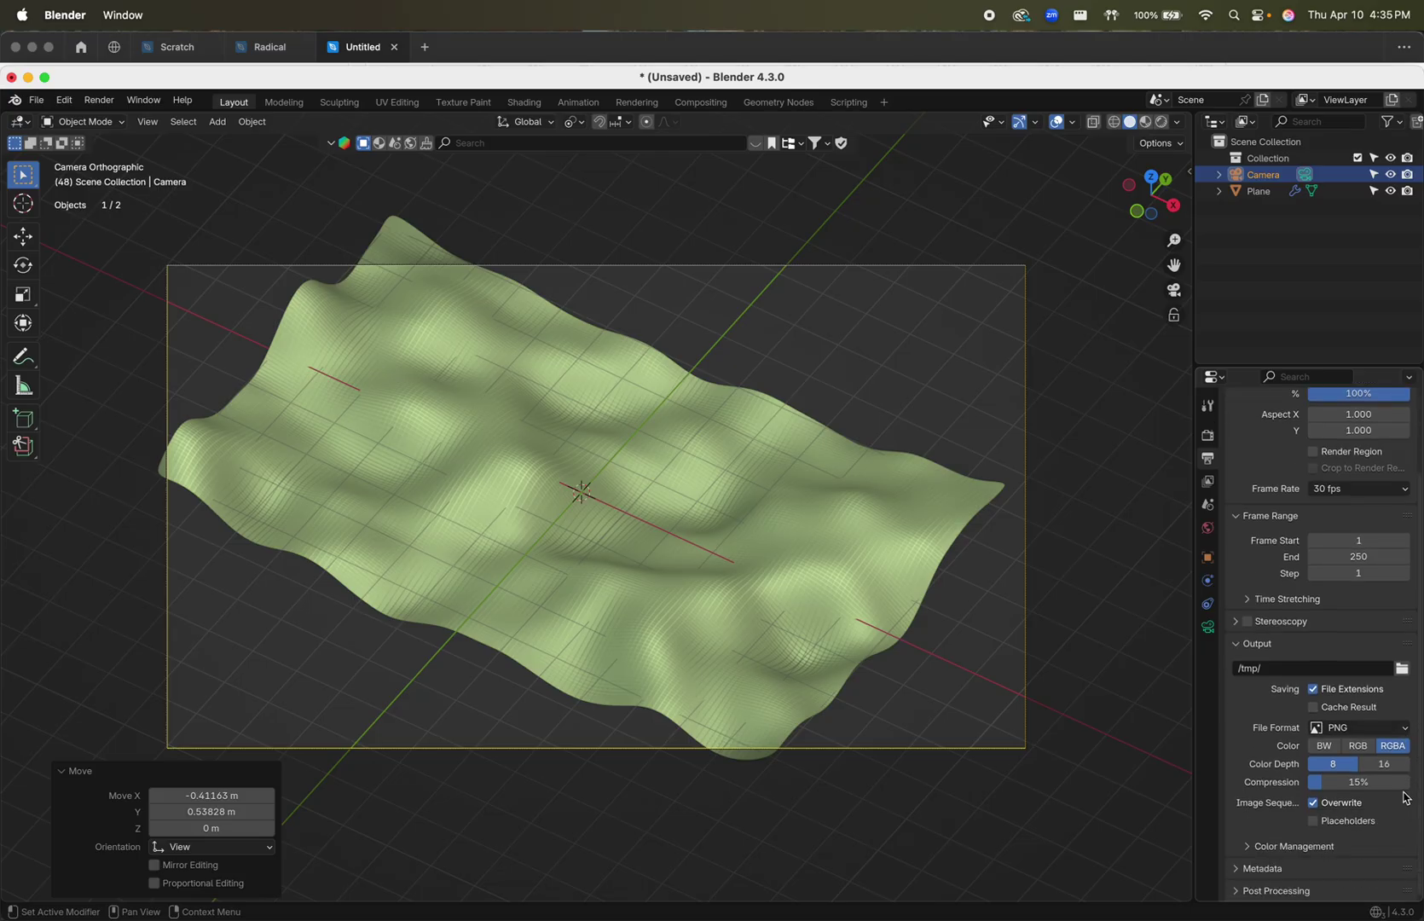
click(1402, 669)
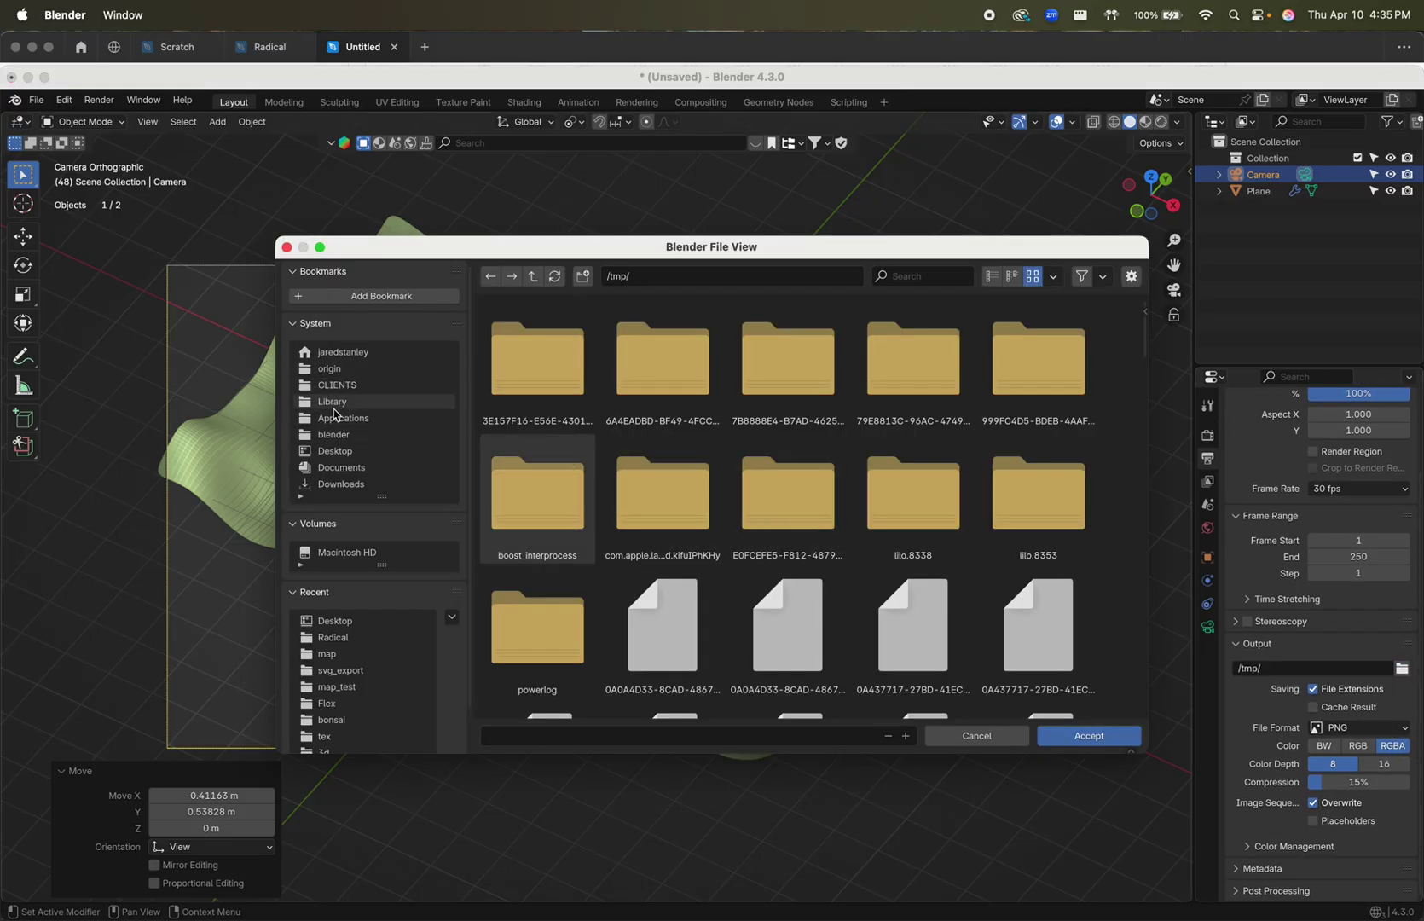
click(335, 450)
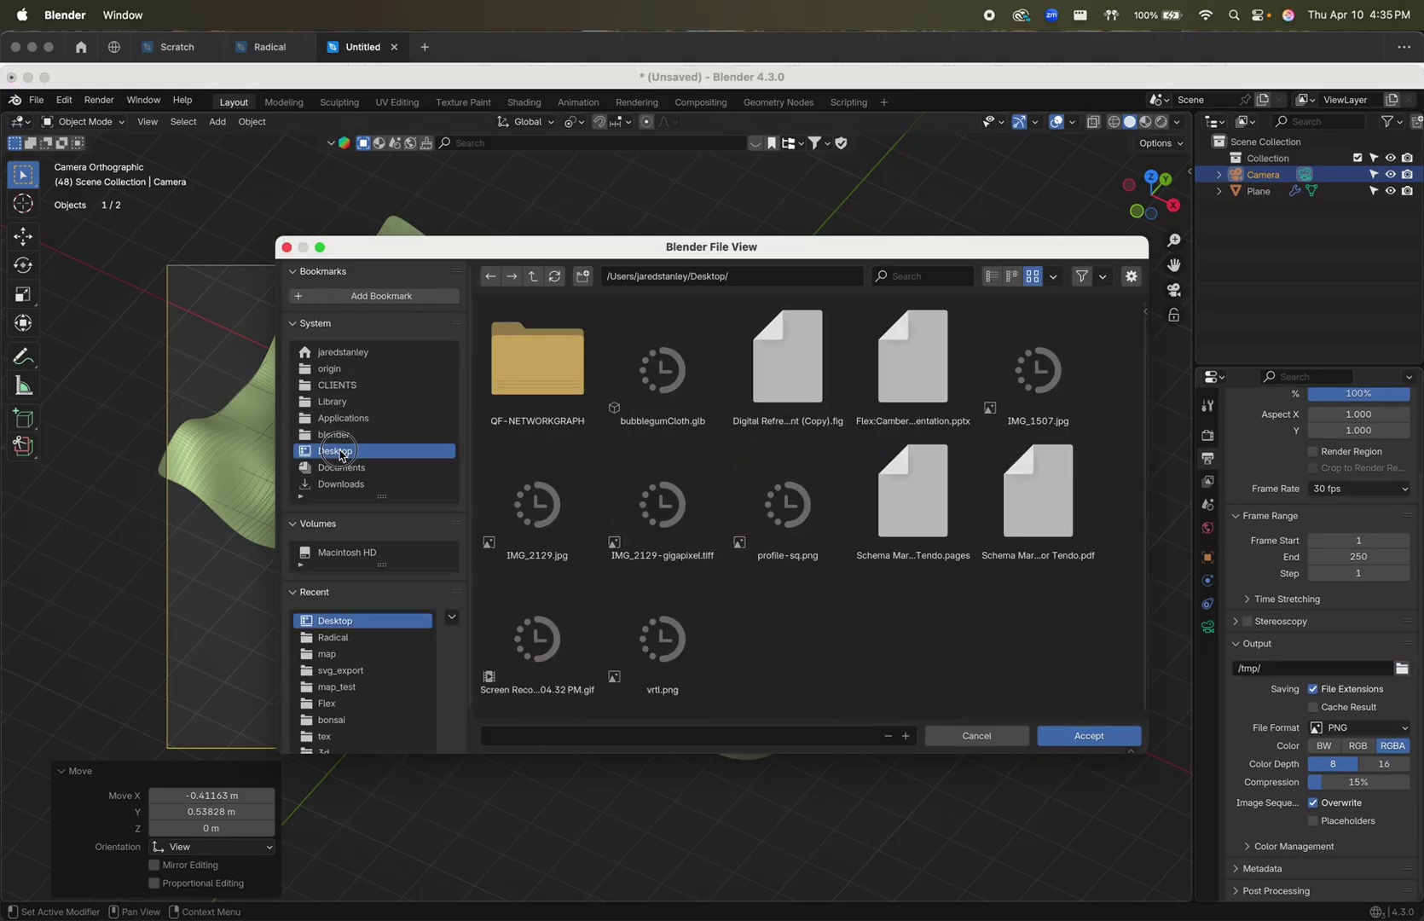
click(666, 735)
text(abc.svg)
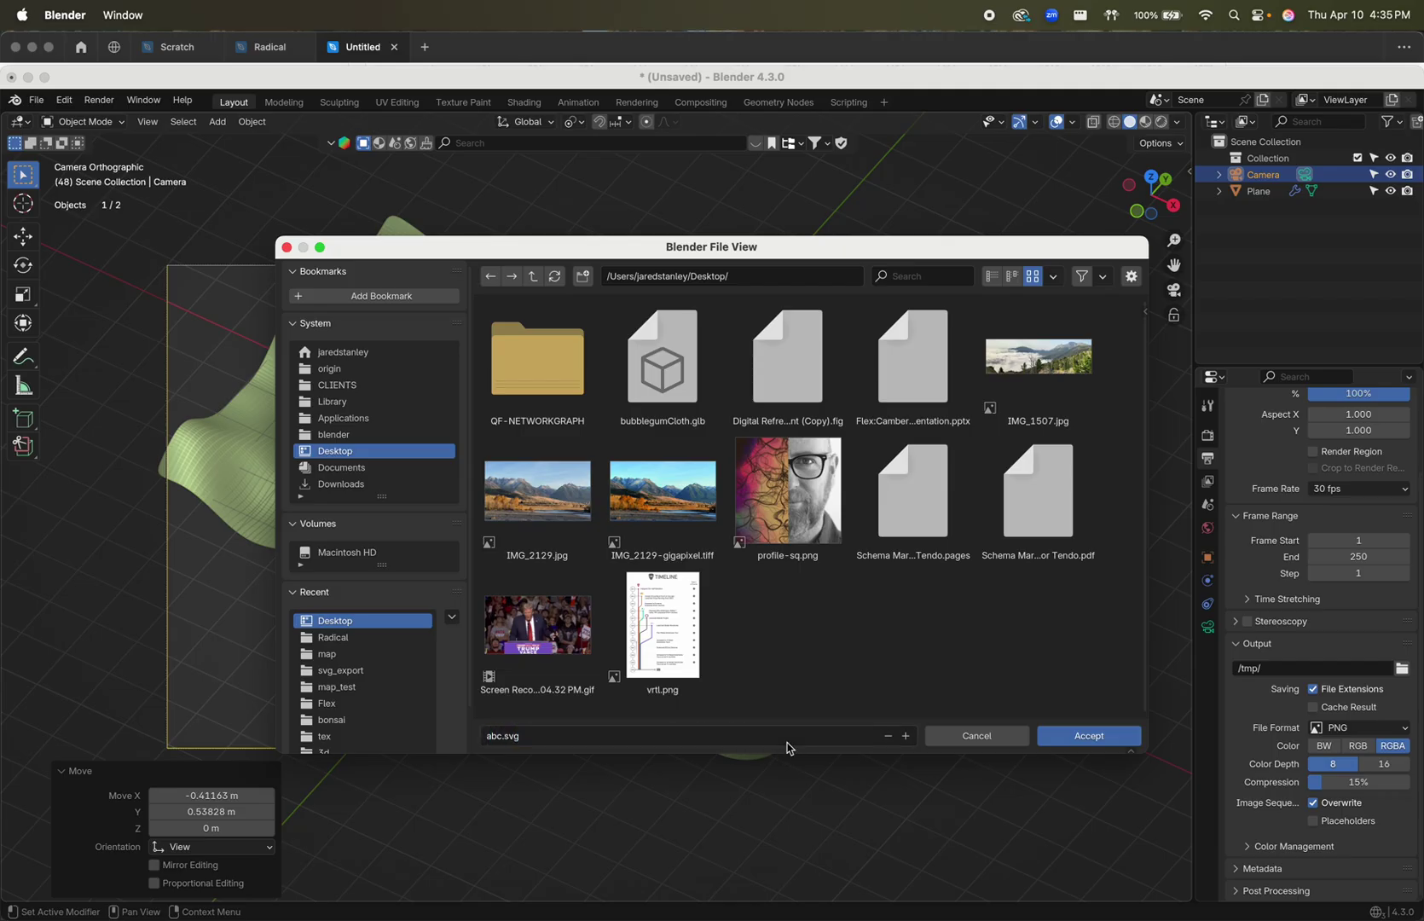
key(Return)
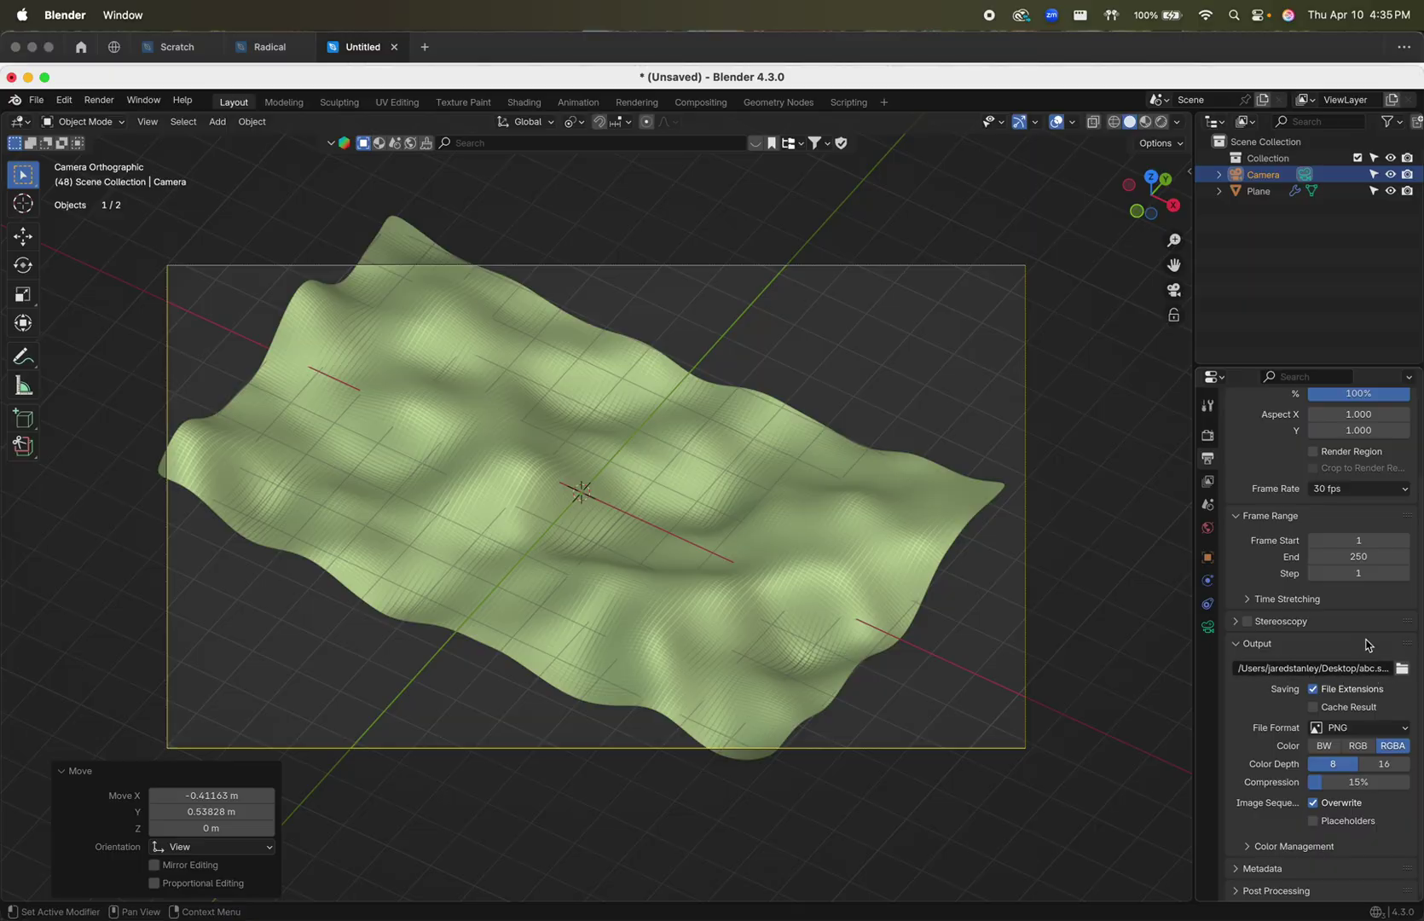
click(1208, 480)
- Enable all remaining Freestyle edge types: contours, edge marks, suggestive contours, ridges and valleys
scroll(1273, 570, down, 10)
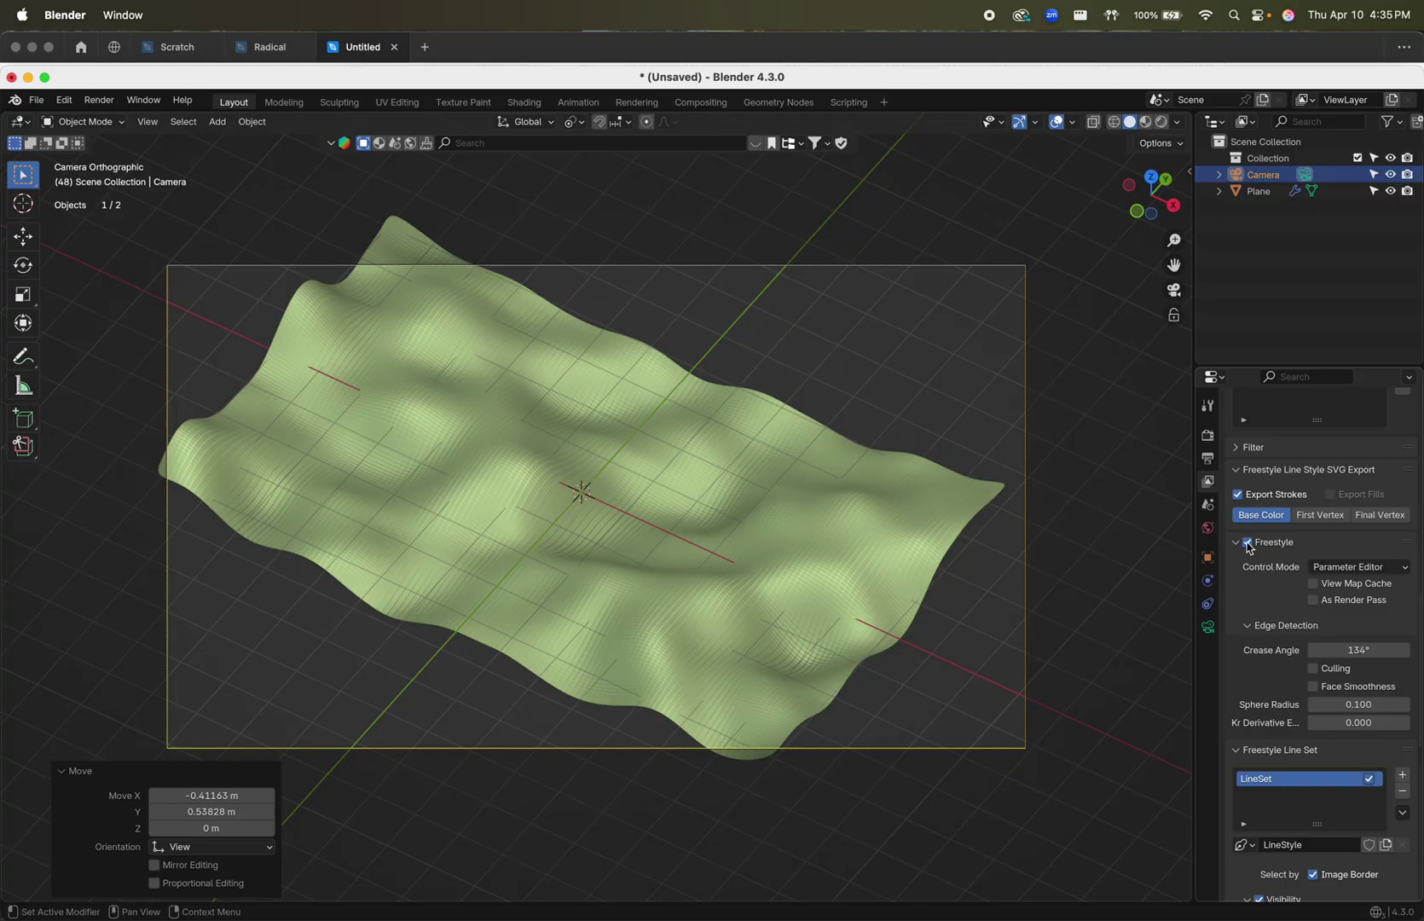
scroll(1313, 614, down, 10)
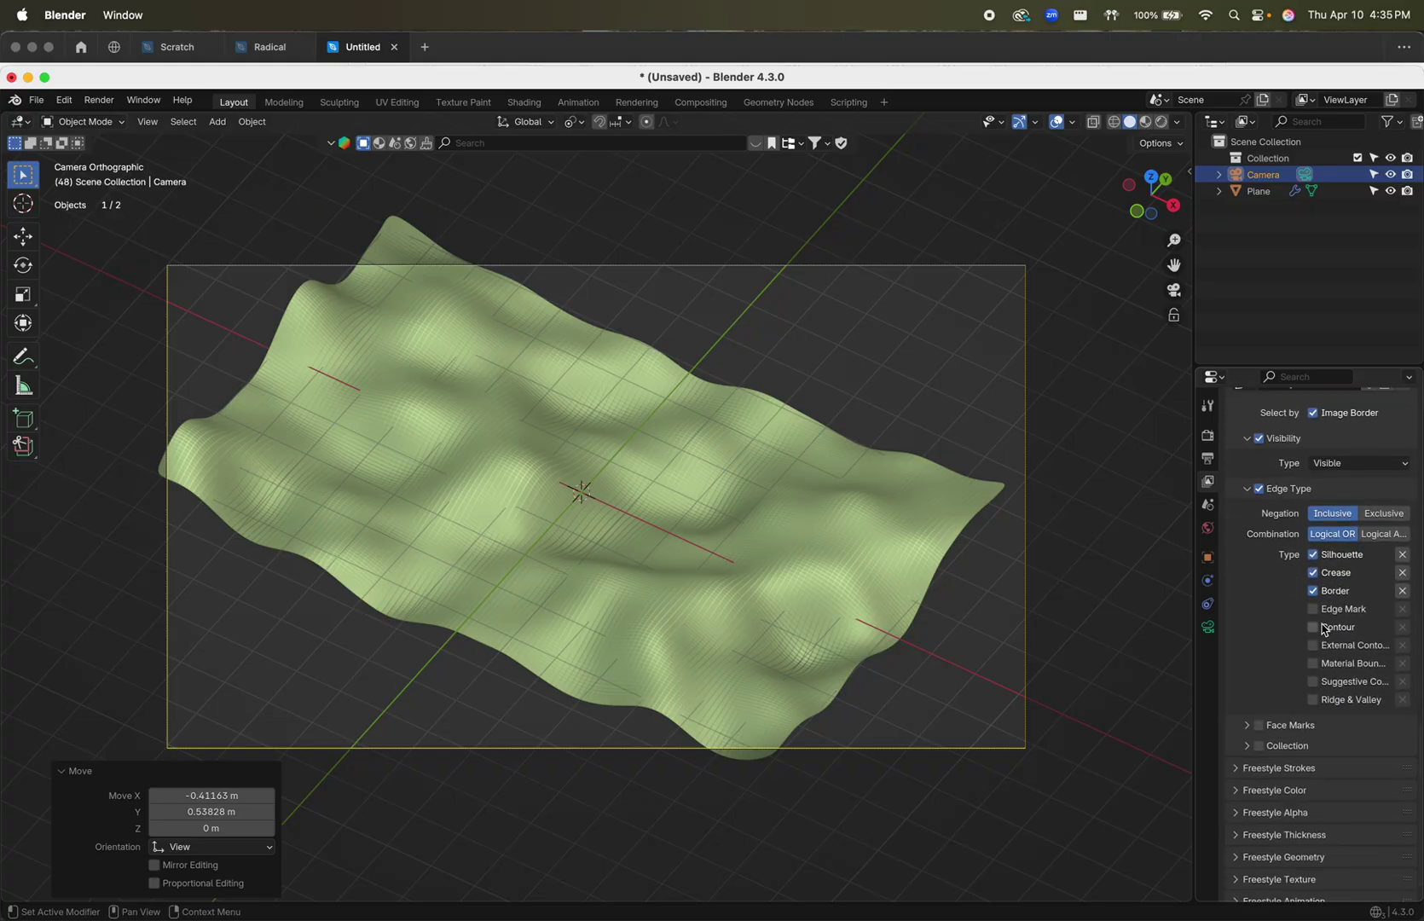
drag(1314, 609, 1315, 708)
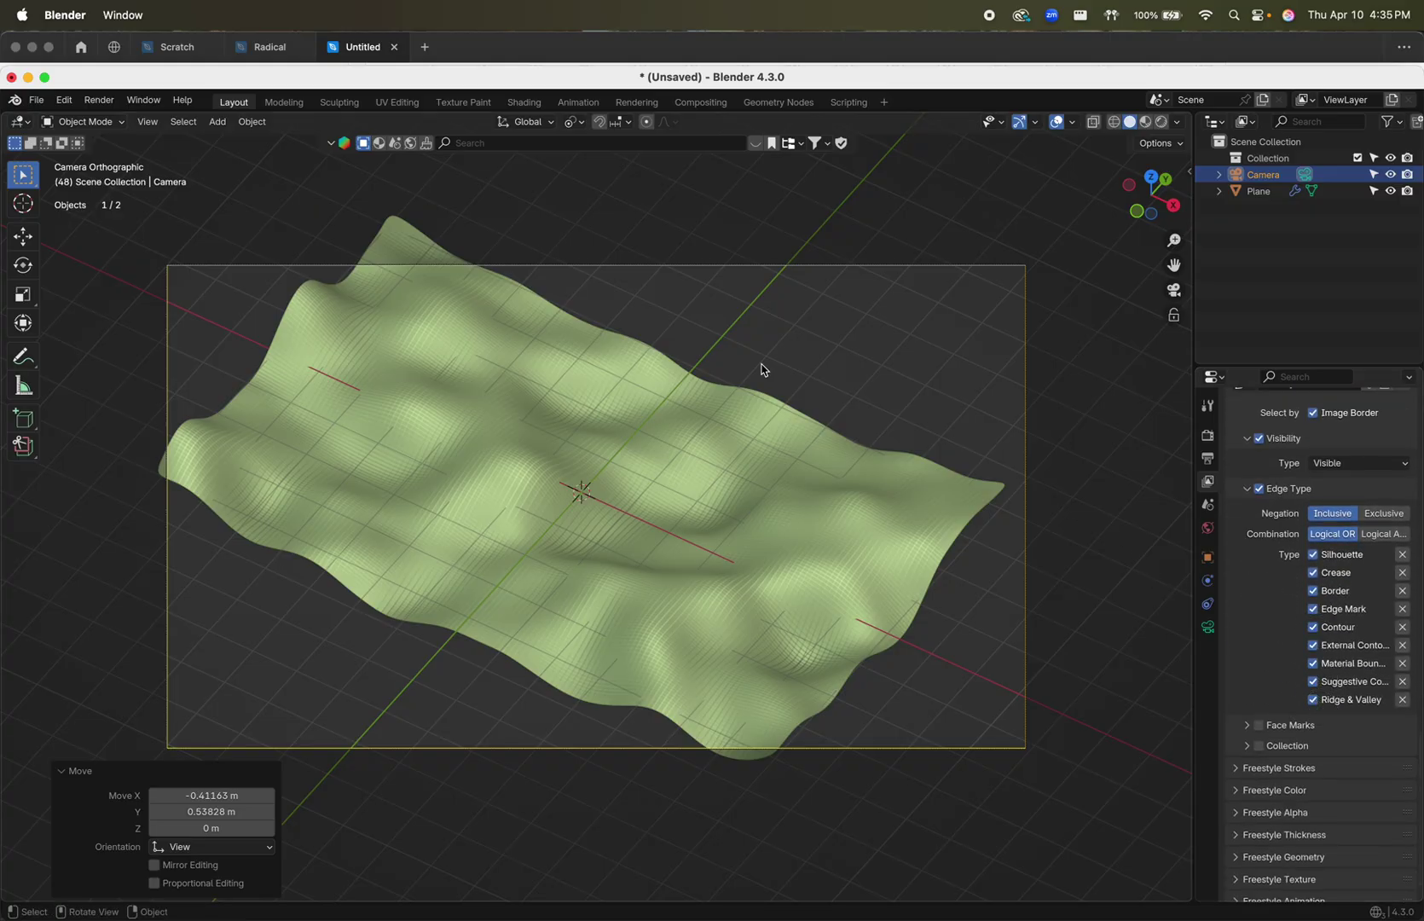
click(99, 101)
- Render frame 48 as grey terrain with black Freestyle outlines, then close the render window
click(119, 120)
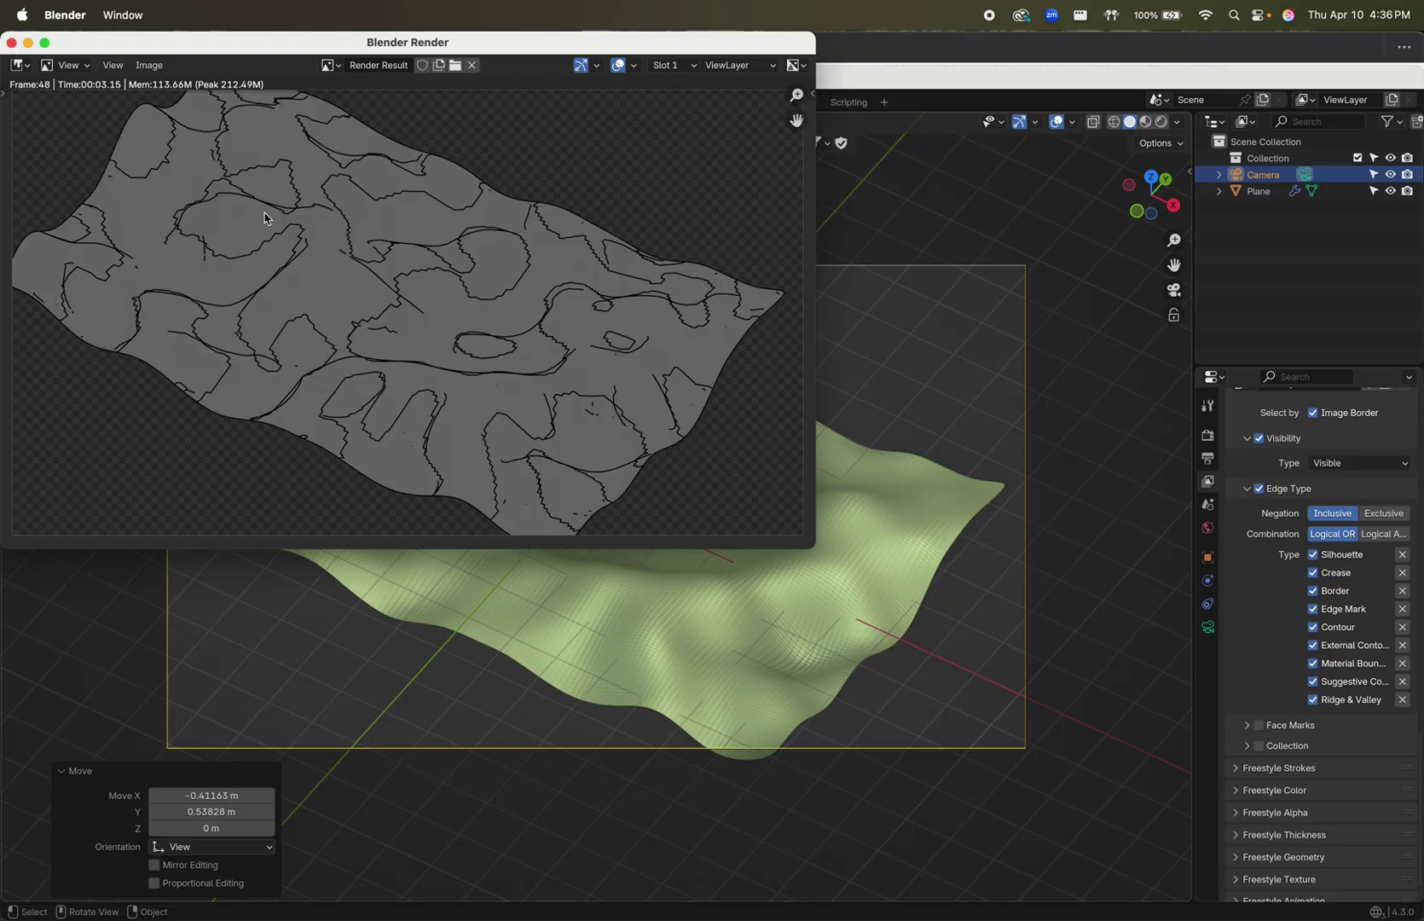
click(12, 43)
- Mark every edge of the plane as a Freestyle edge and render the frame
click(546, 440)
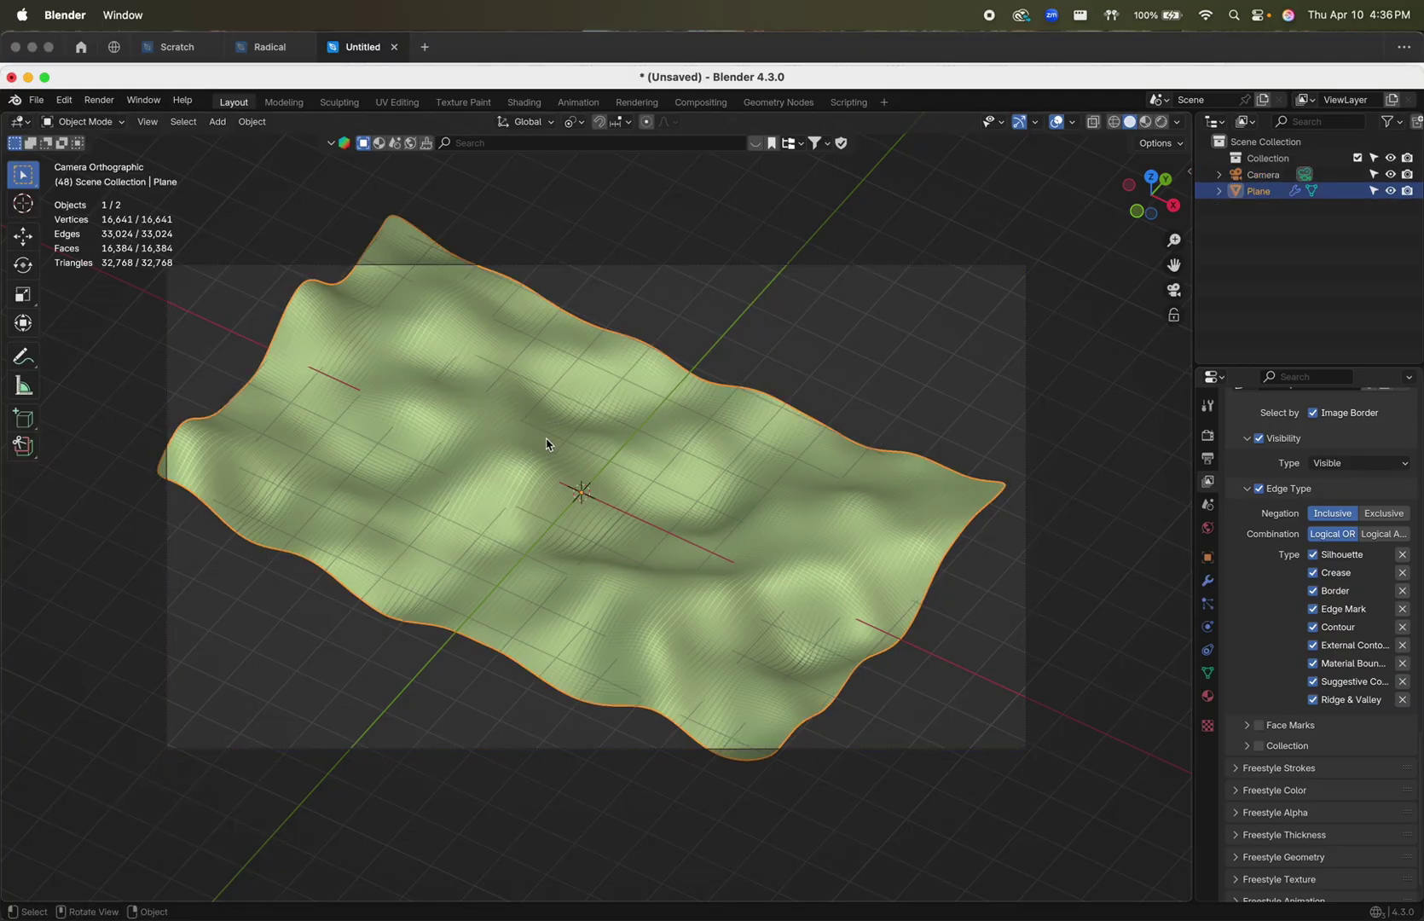
key(Tab)
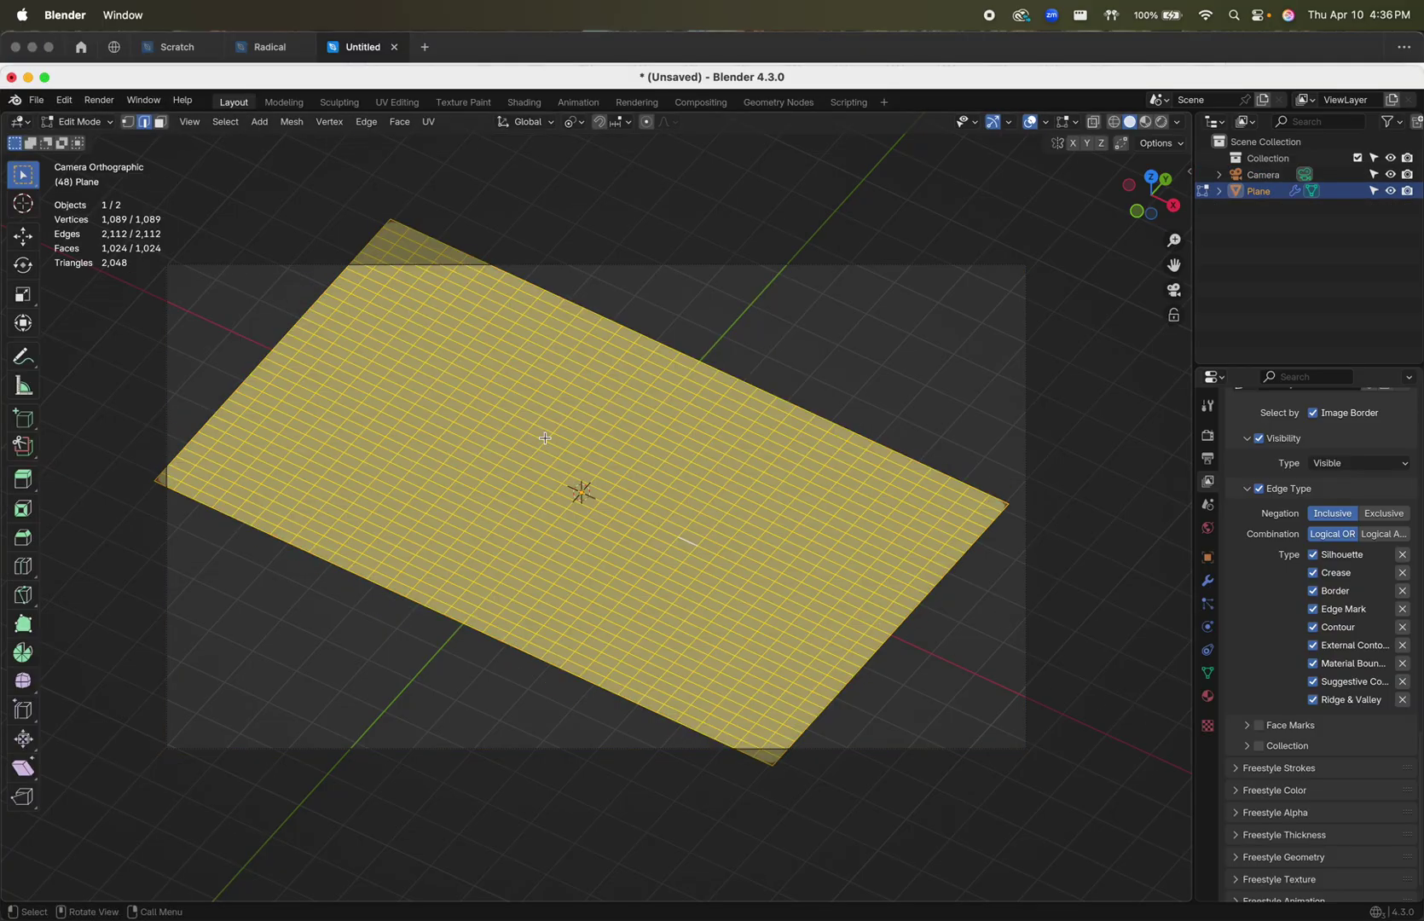
key(alt+a)
key(a)
right_click(640, 447)
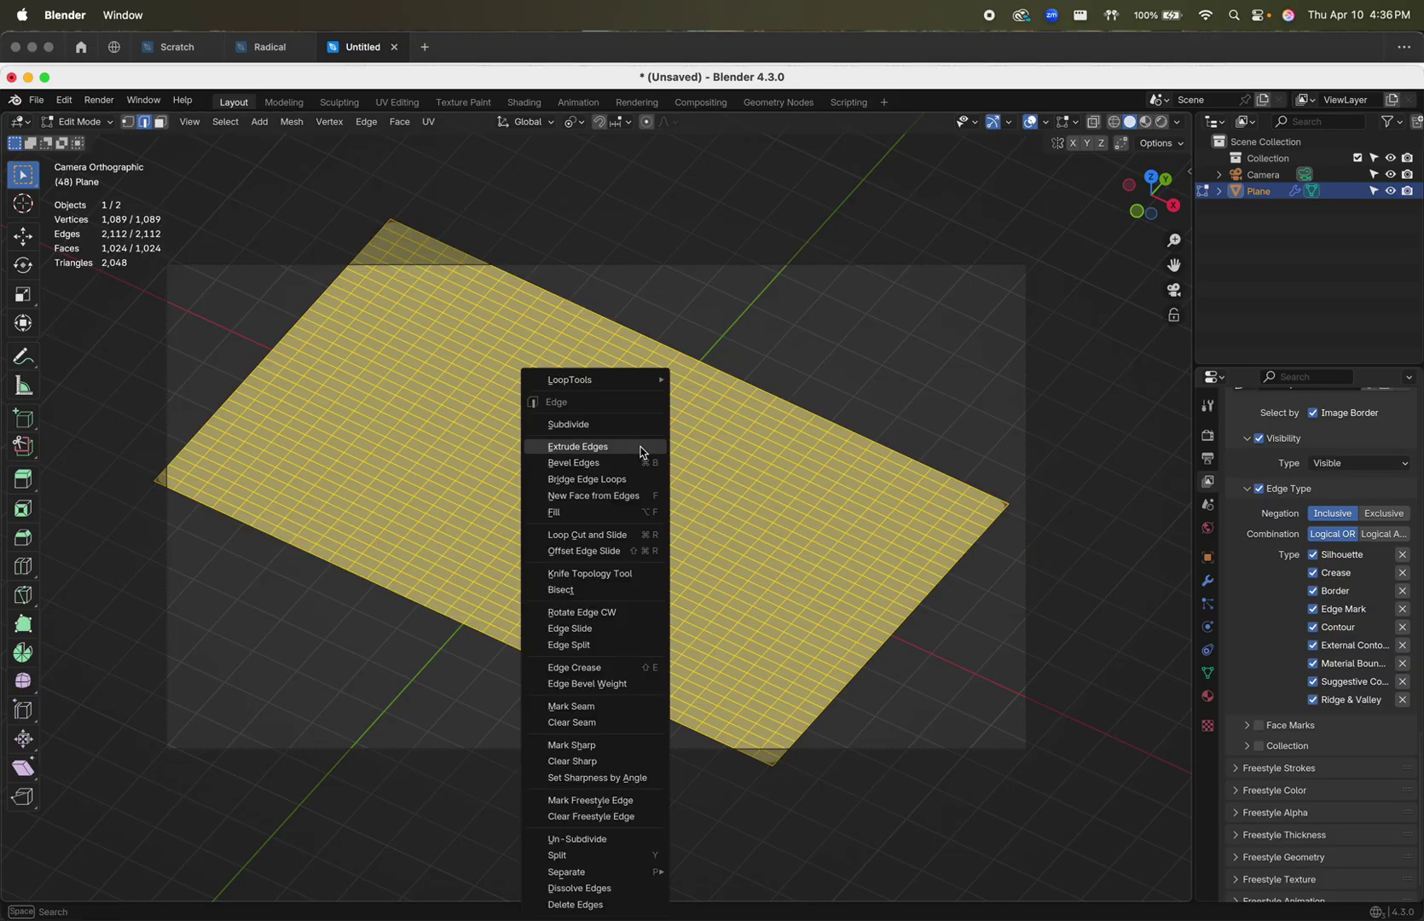
click(610, 802)
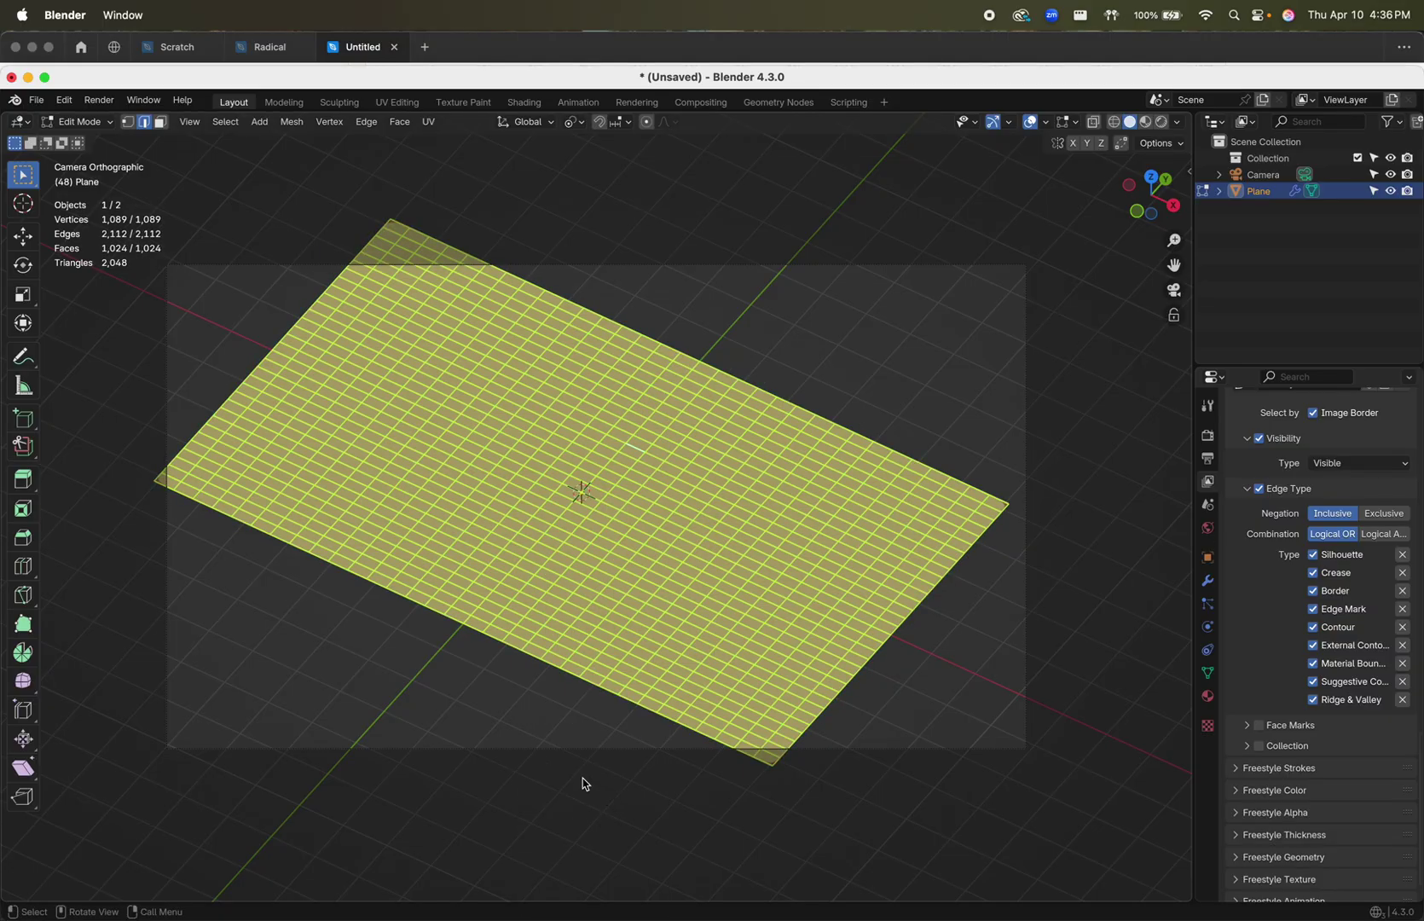
key(Tab)
click(100, 101)
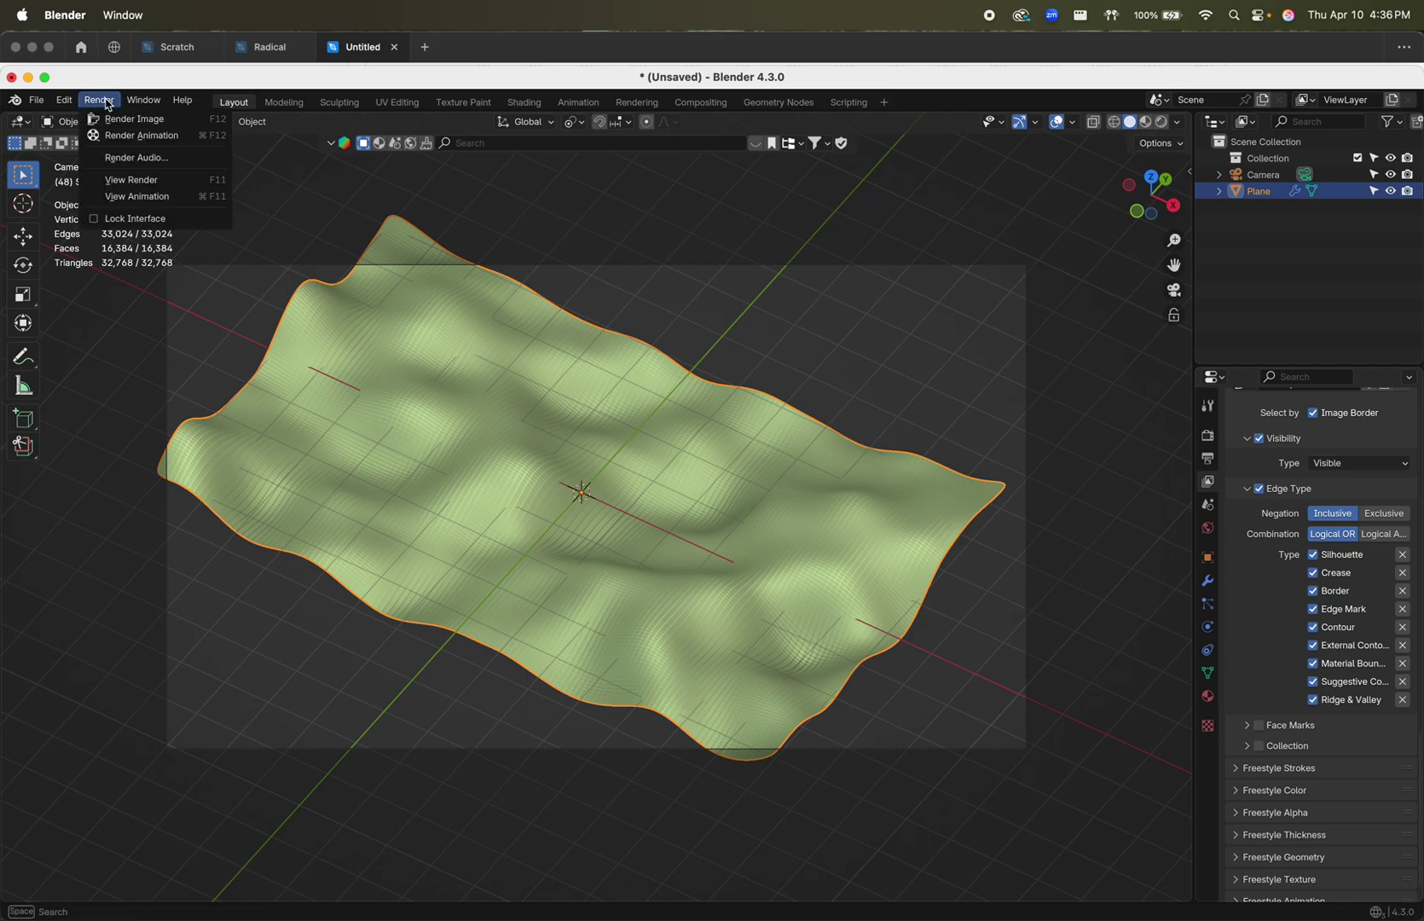
click(112, 119)
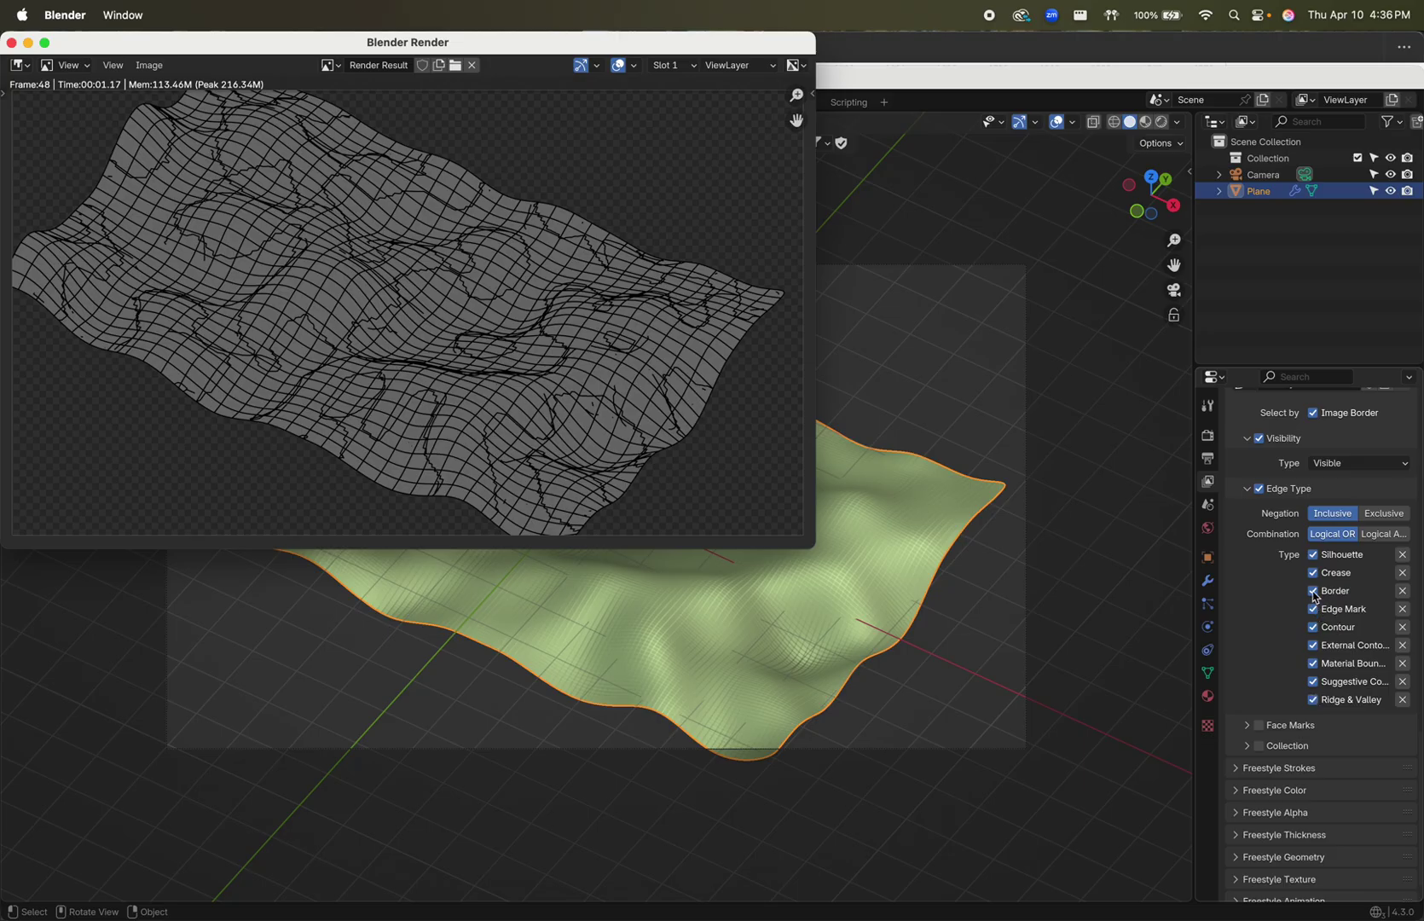
- Leave Edge Mark as the only Freestyle edge type and re-render frame 48
drag(1314, 597, 1313, 554)
drag(1313, 628, 1313, 701)
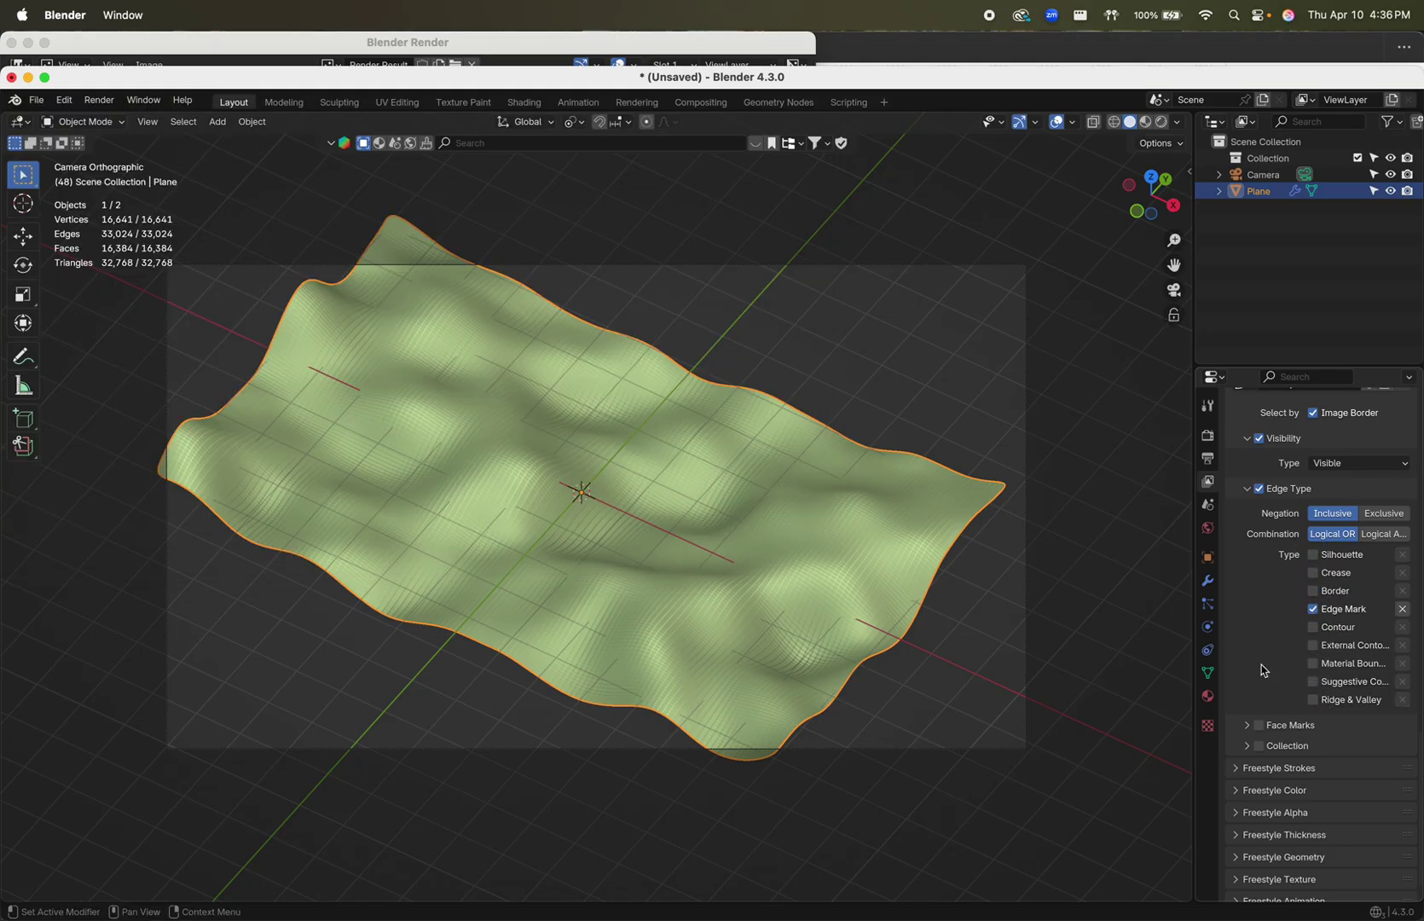
click(99, 100)
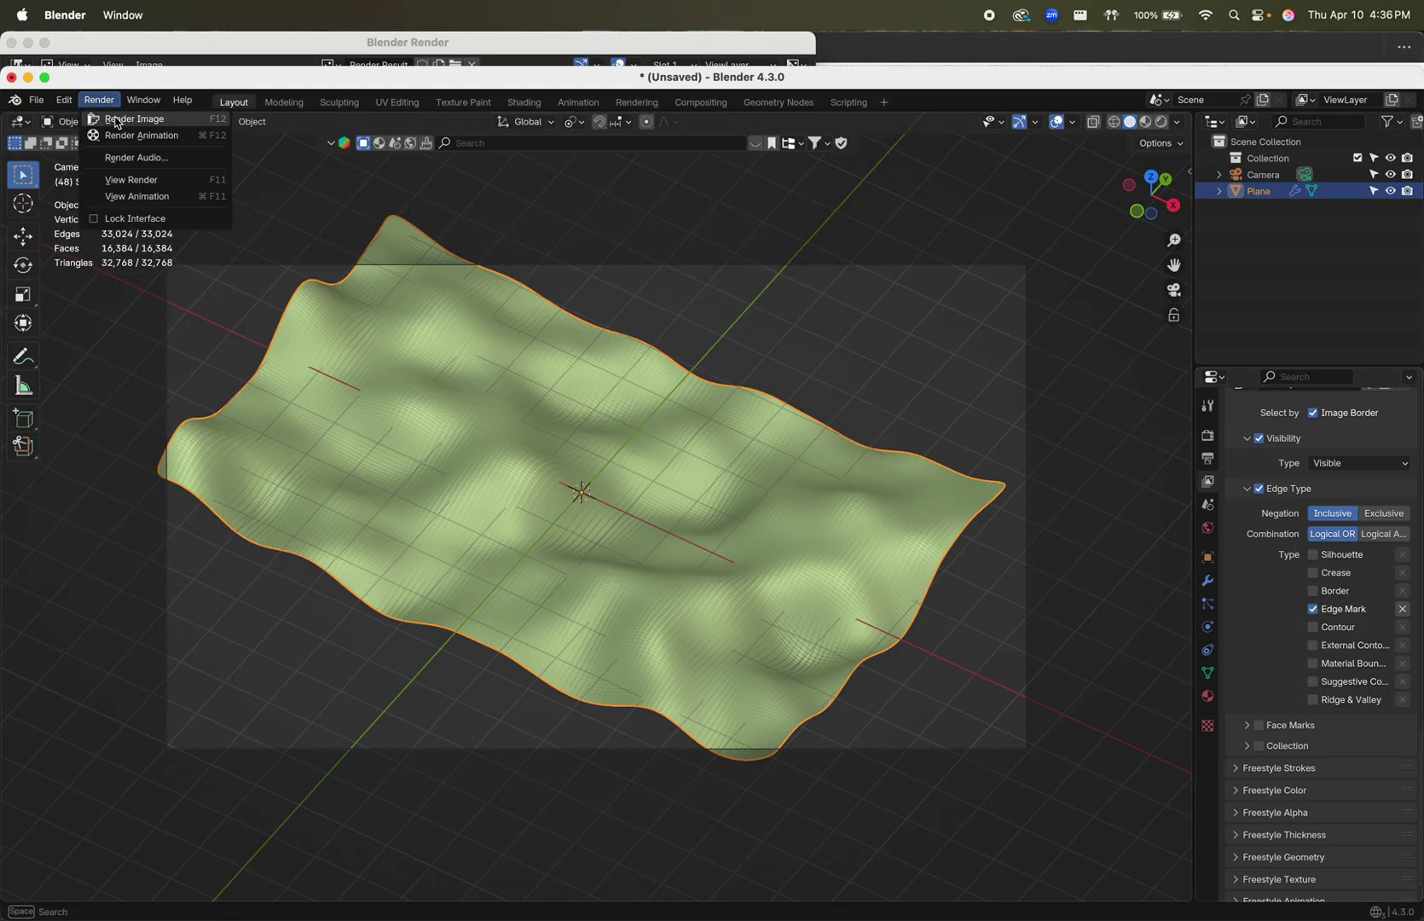
click(117, 120)
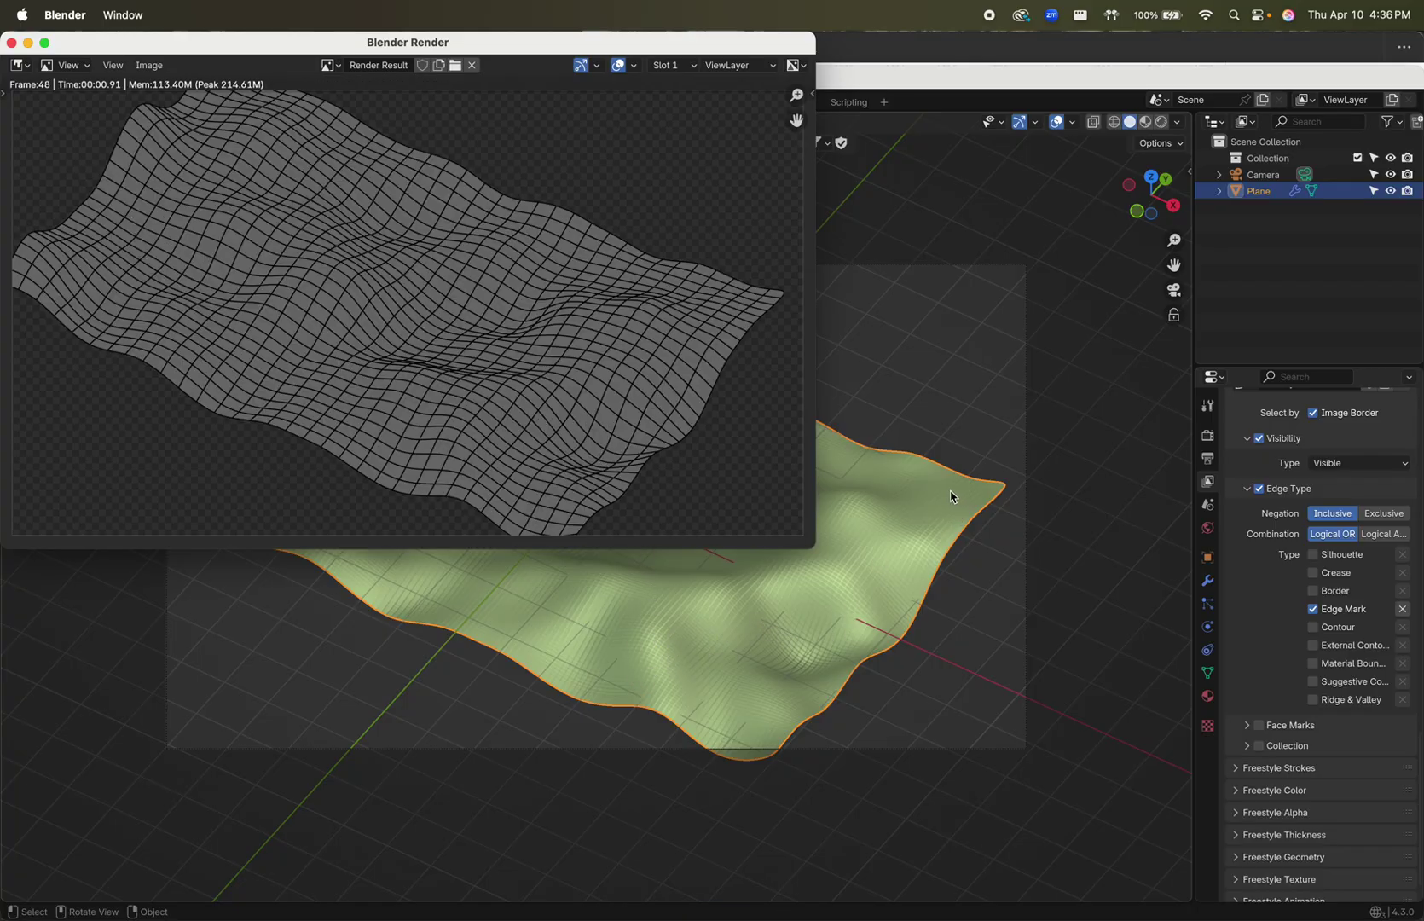
click(728, 654)
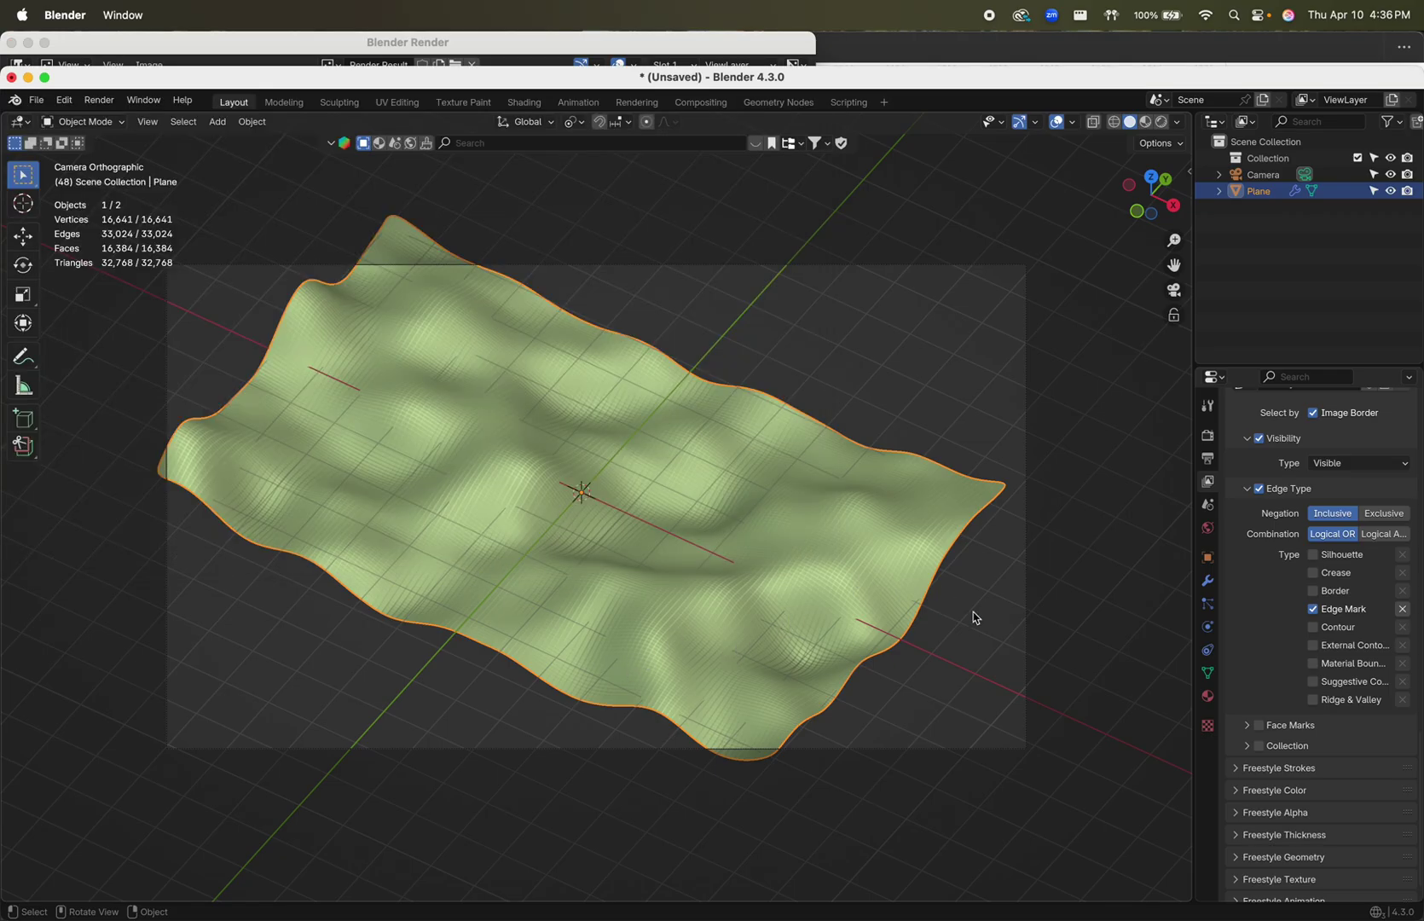
- Apply the Displace then Subdivision modifiers to the plane and enter Edit Mode
click(1207, 581)
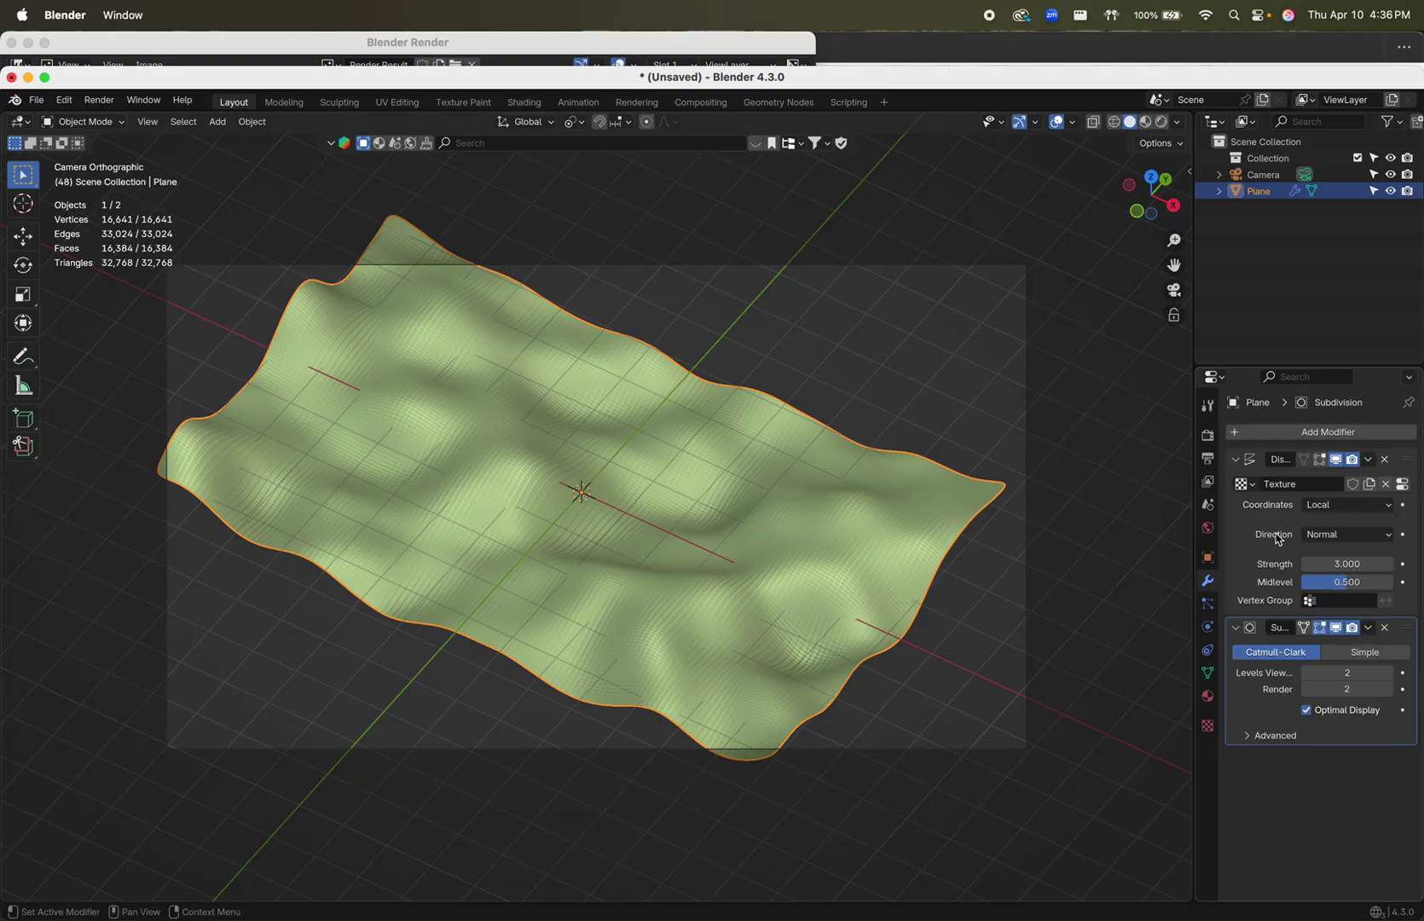
click(1370, 460)
click(1361, 483)
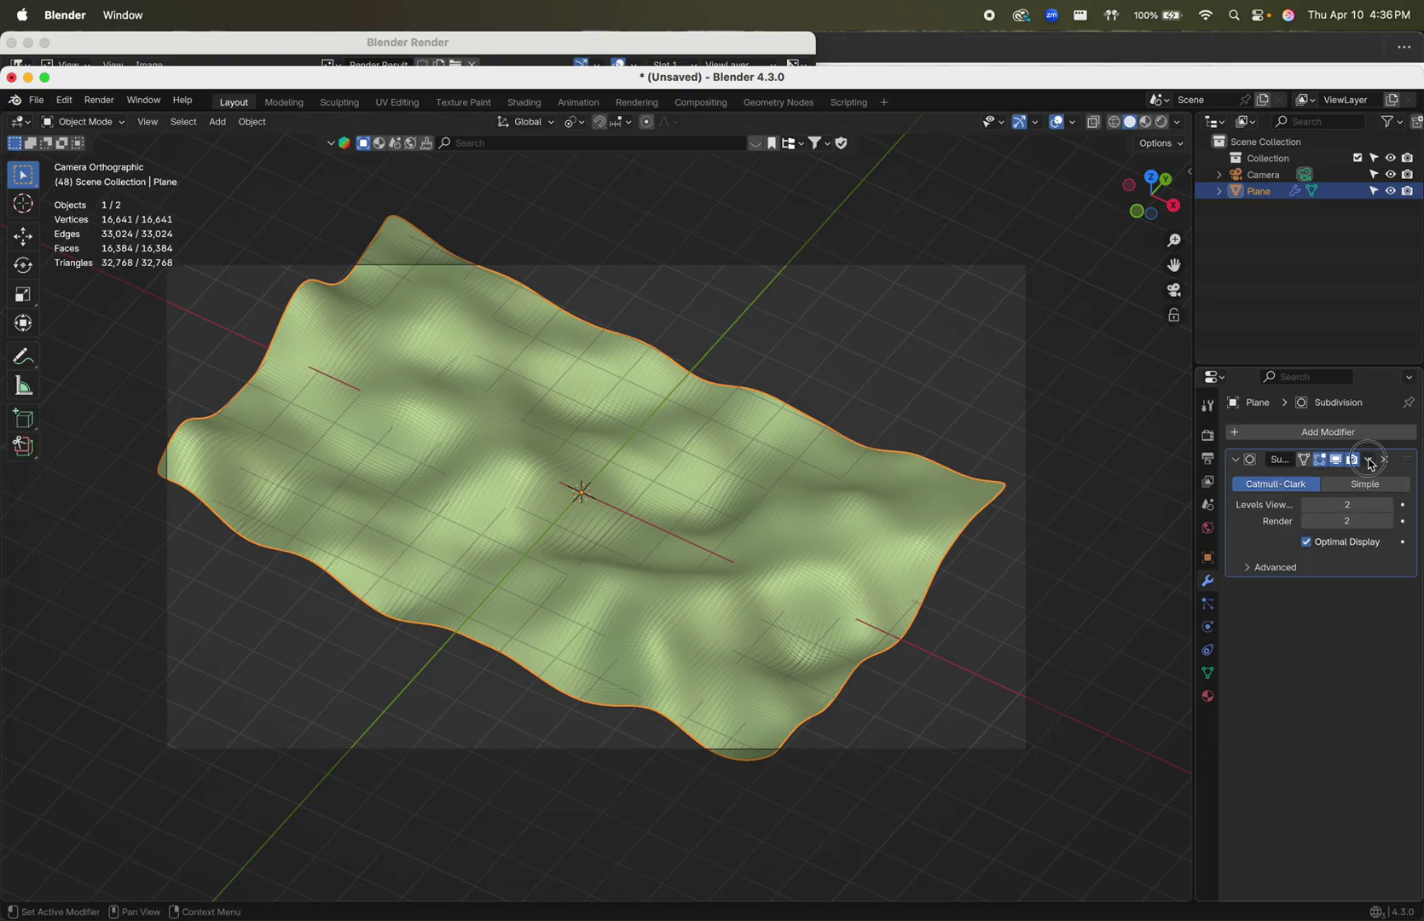
click(1370, 460)
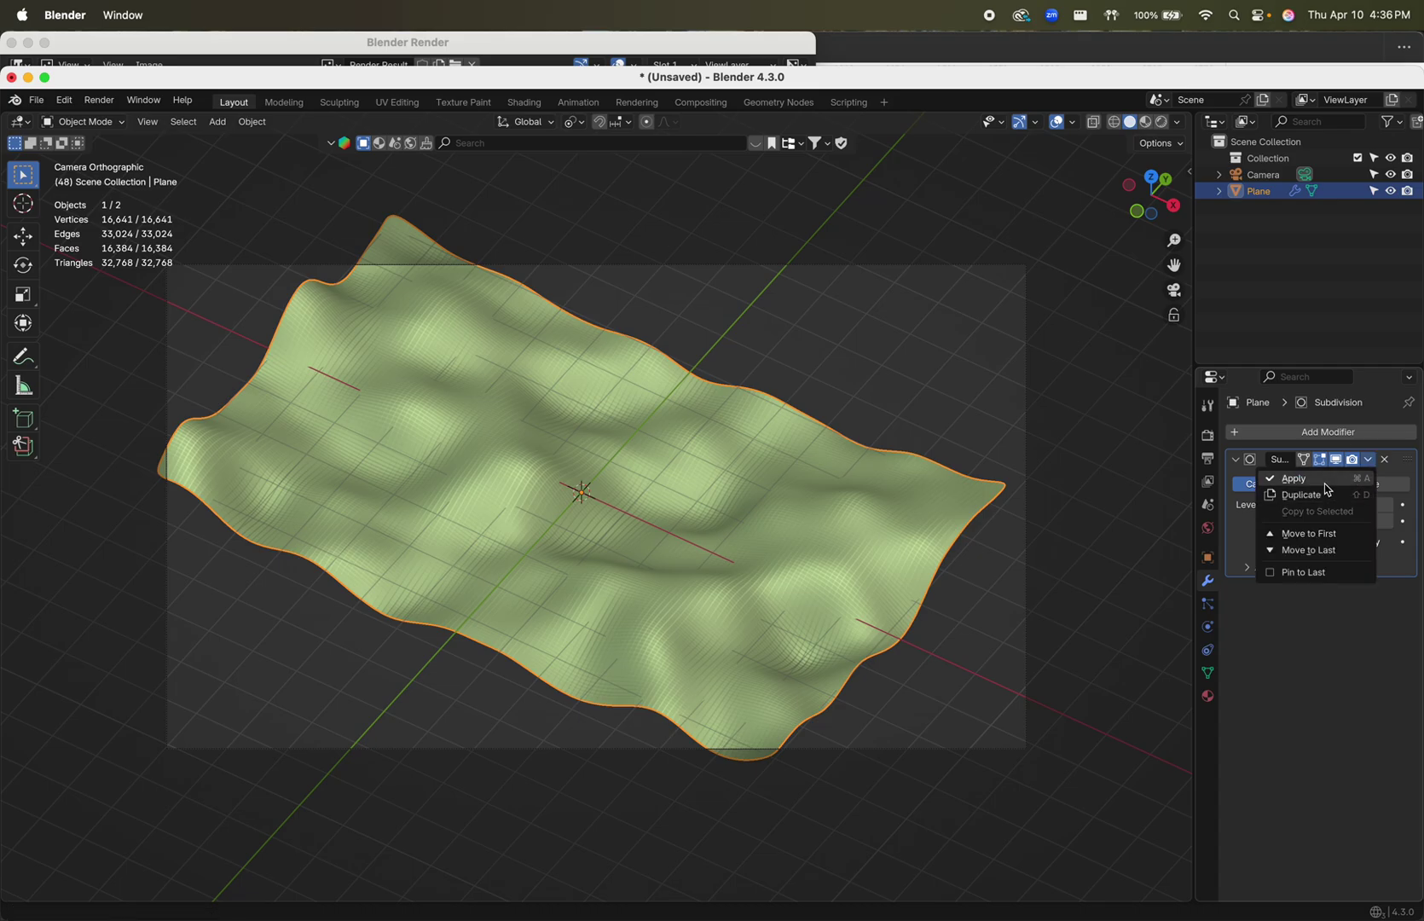
click(1361, 483)
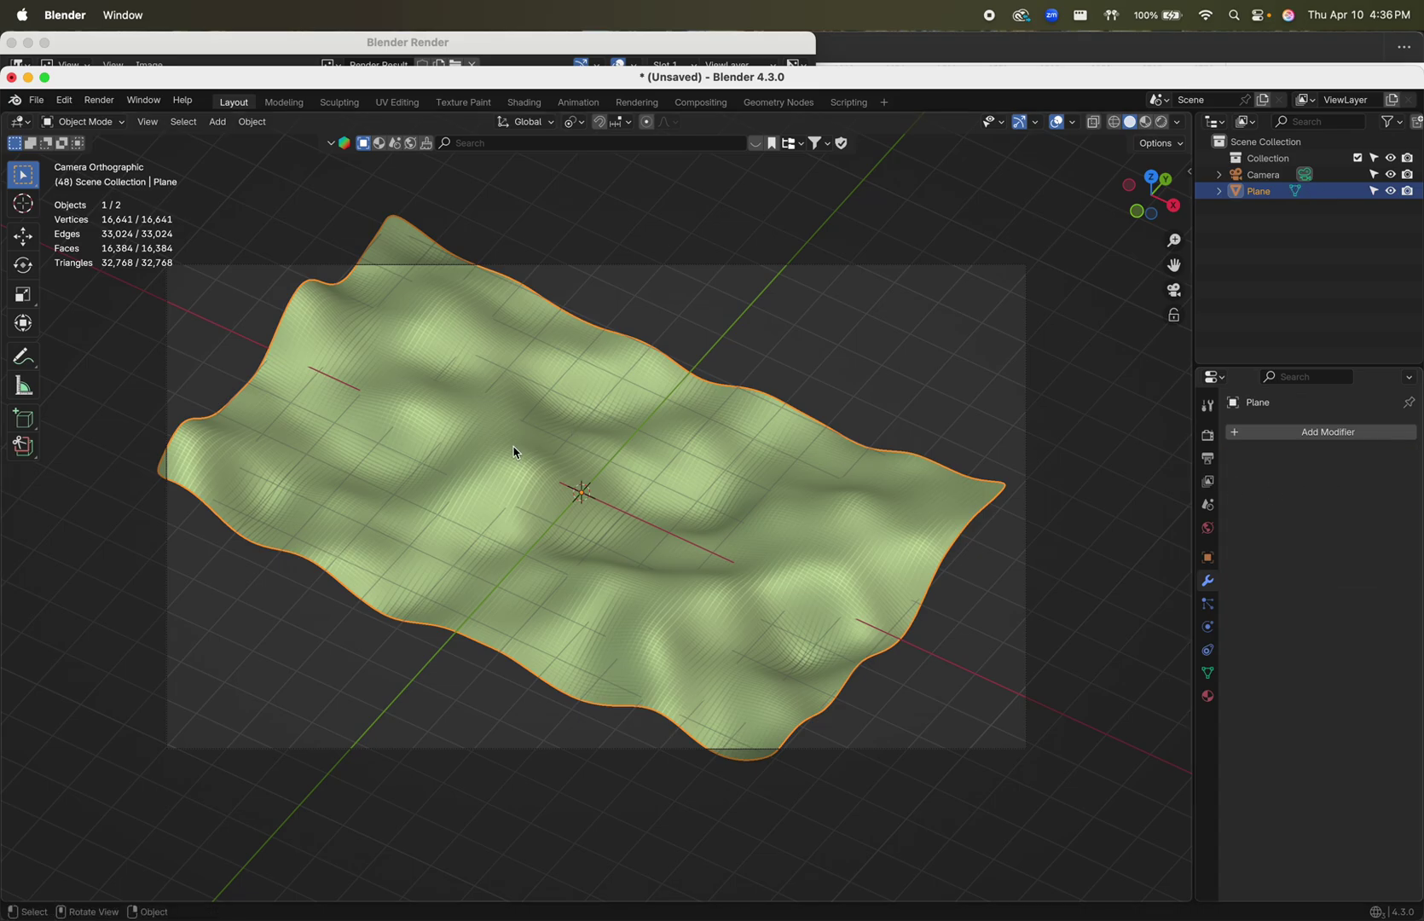
key(Tab)
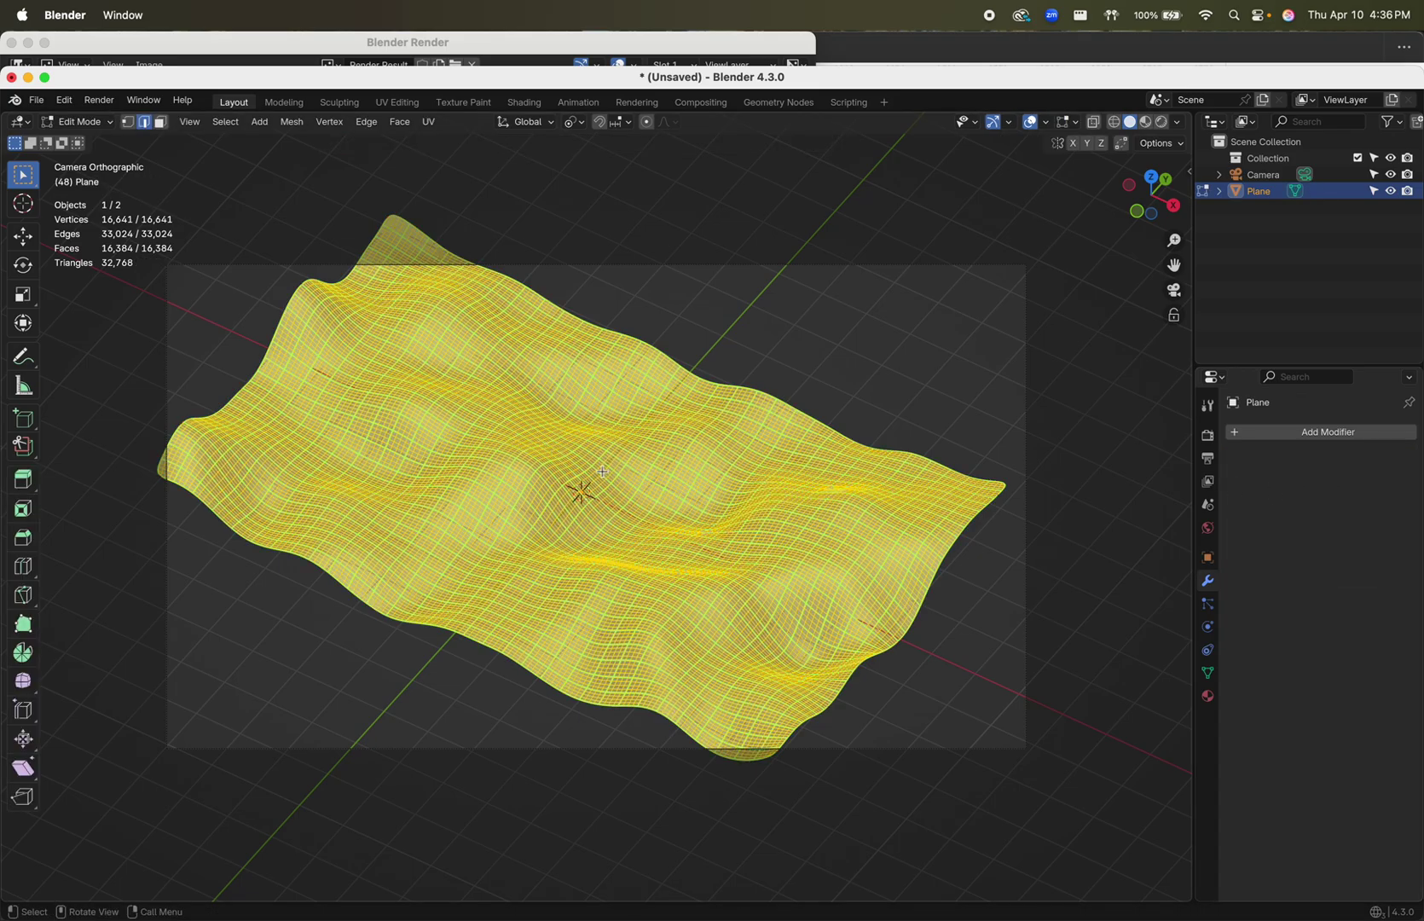
- Render once more, then mark every edge of the dense applied mesh as Freestyle
click(99, 100)
click(119, 117)
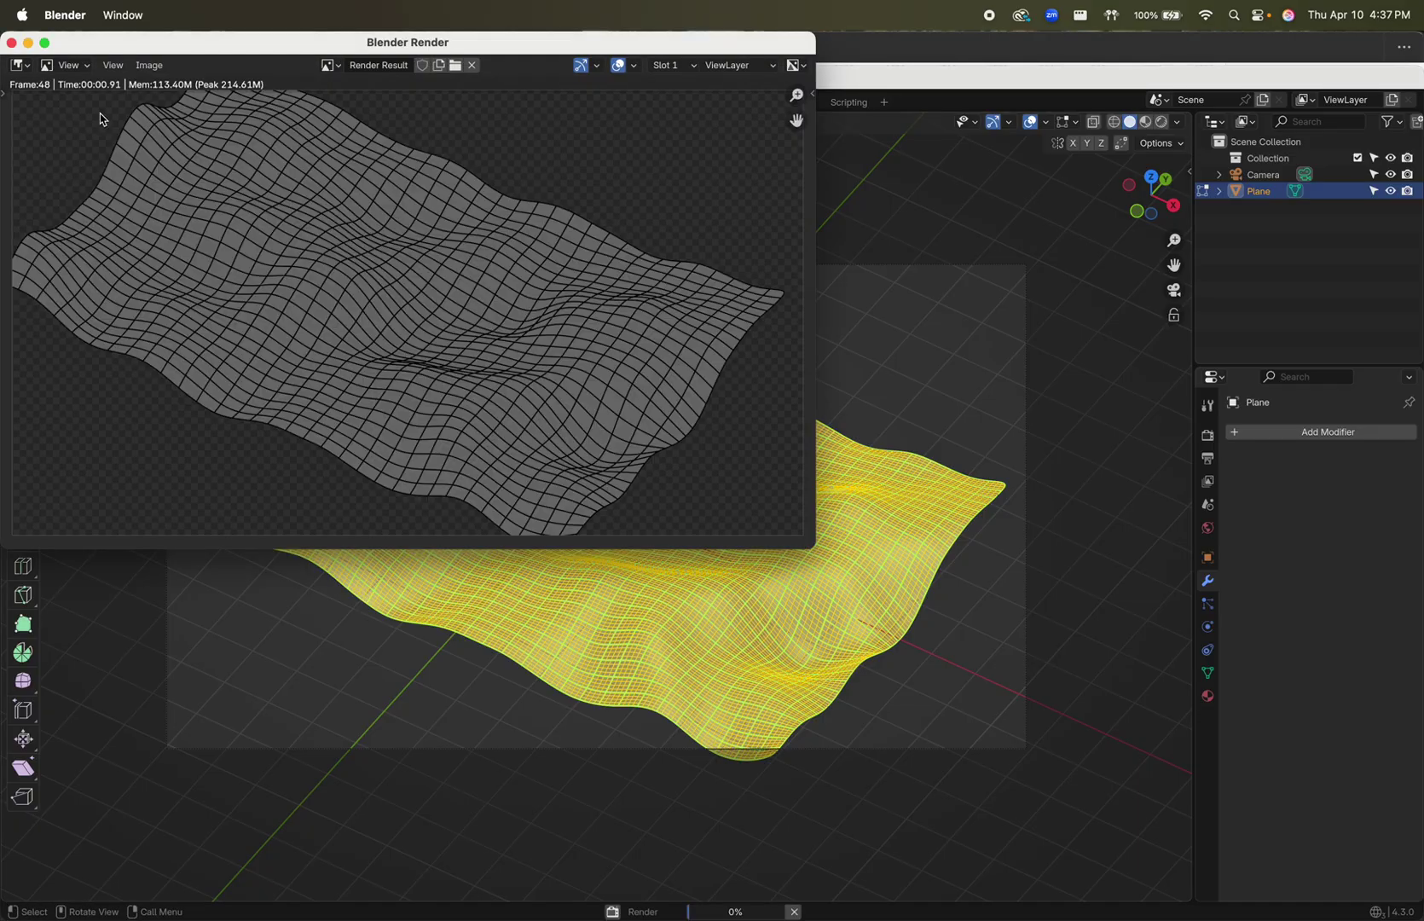
click(11, 43)
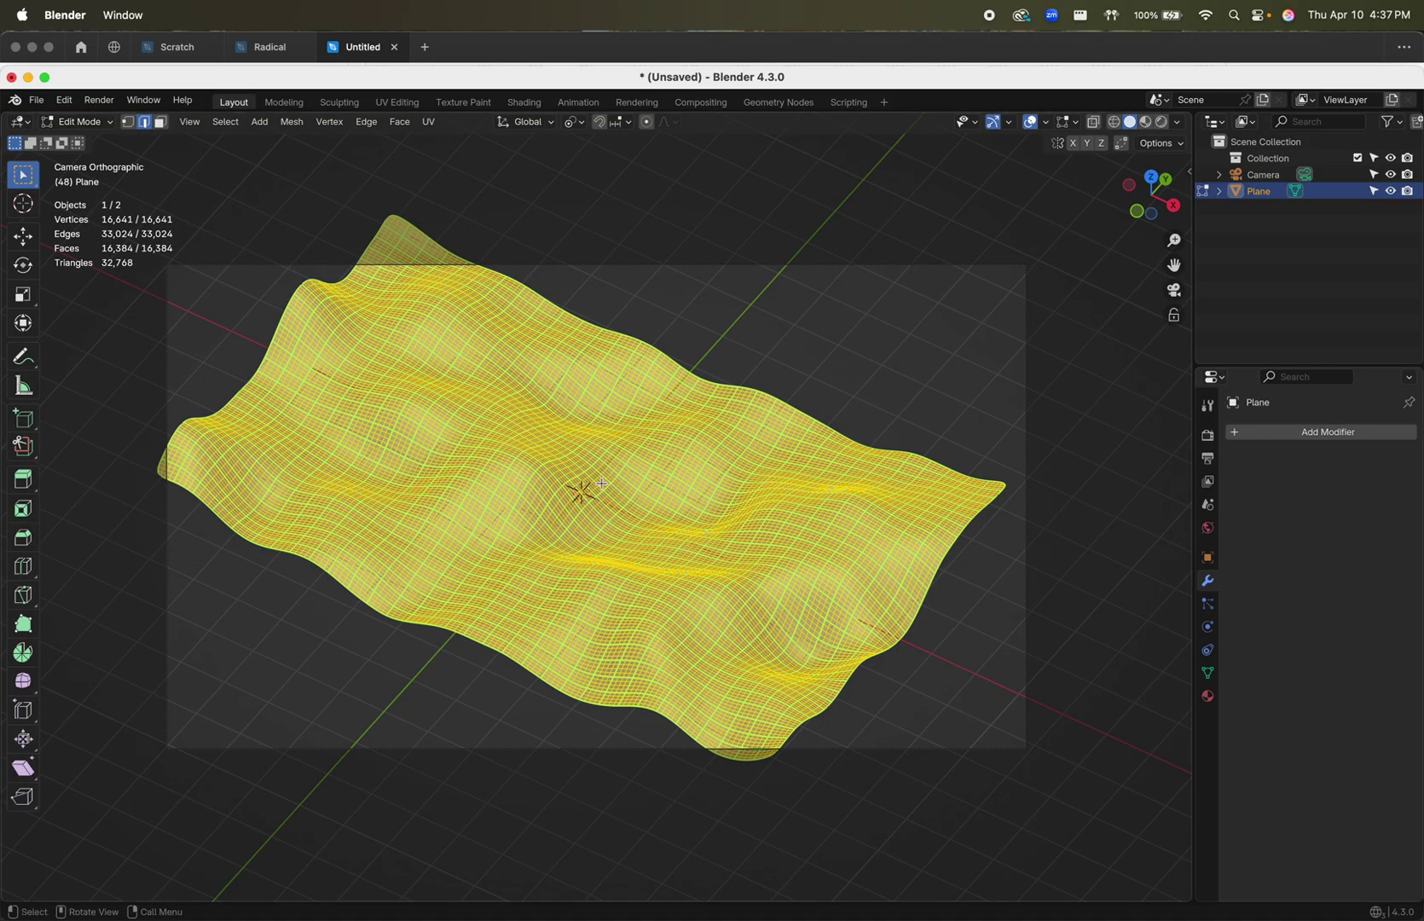
key(c)
key(alt+a)
key(a)
right_click(586, 485)
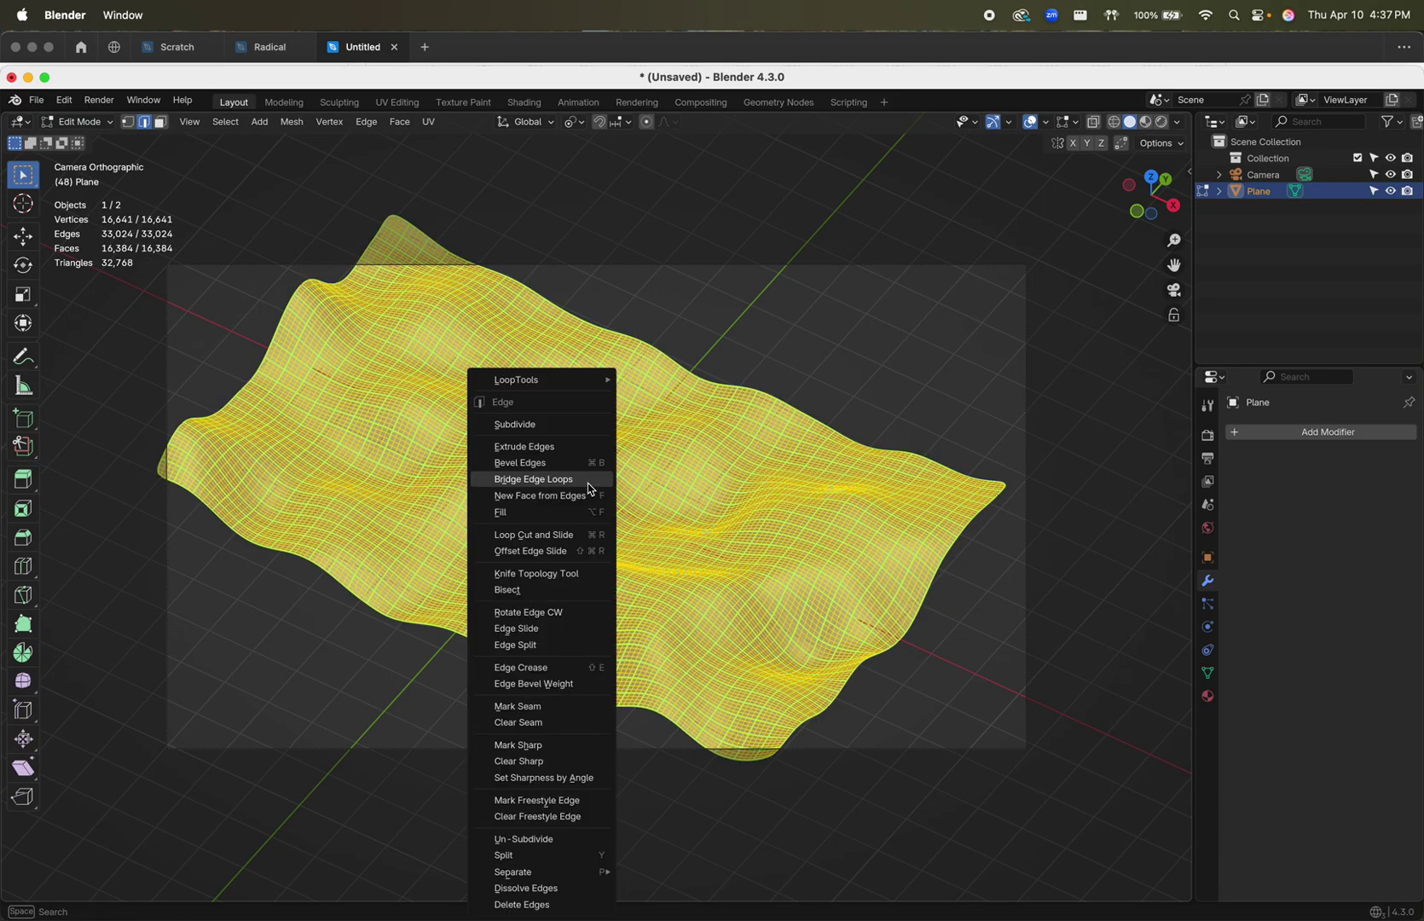
click(564, 800)
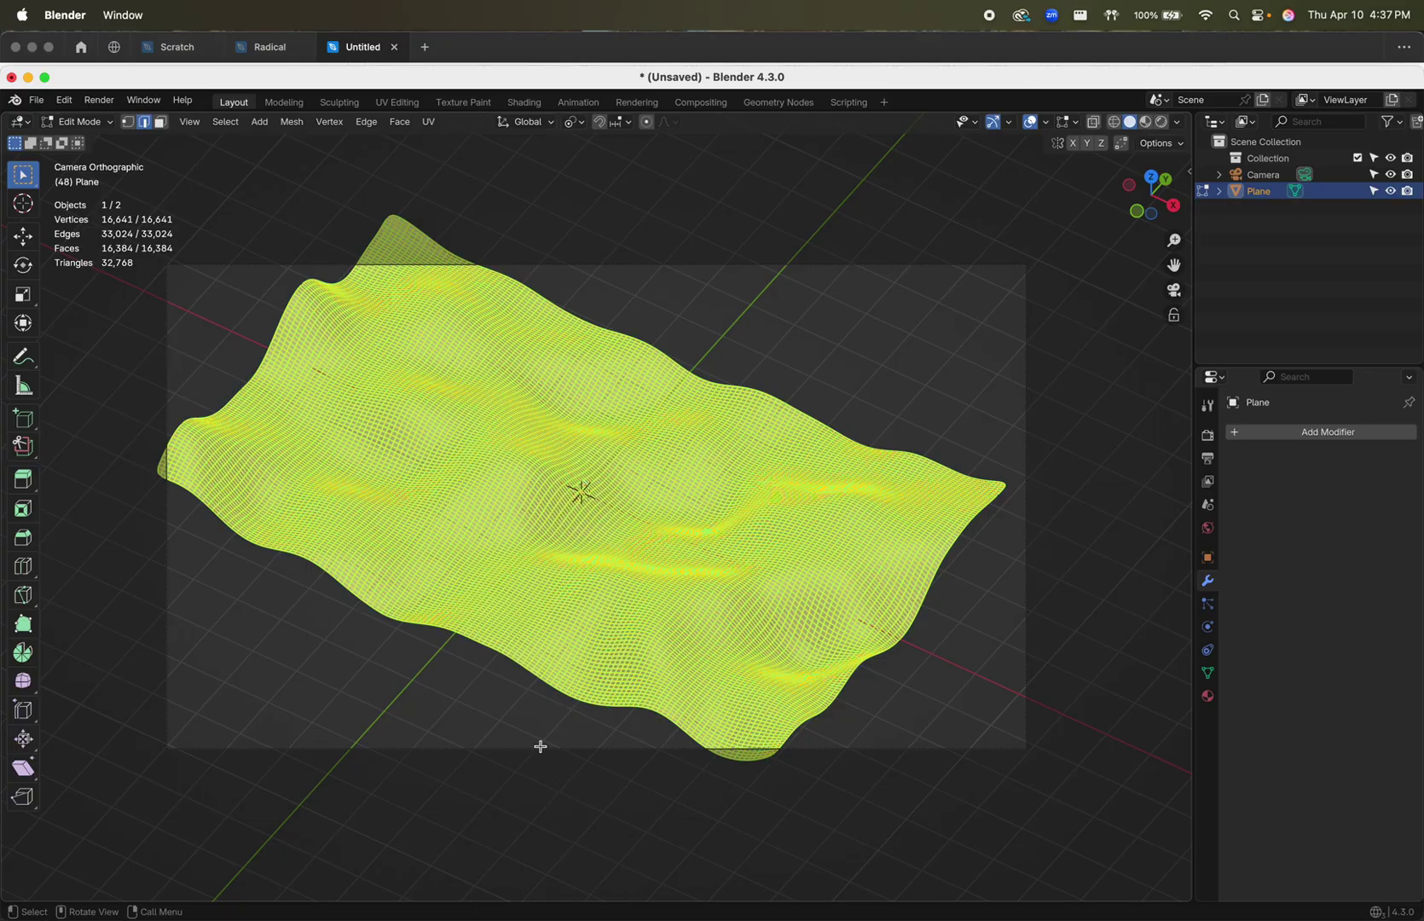
- Render frame 48 to show the dense black Freestyle line grid
click(458, 561)
click(99, 101)
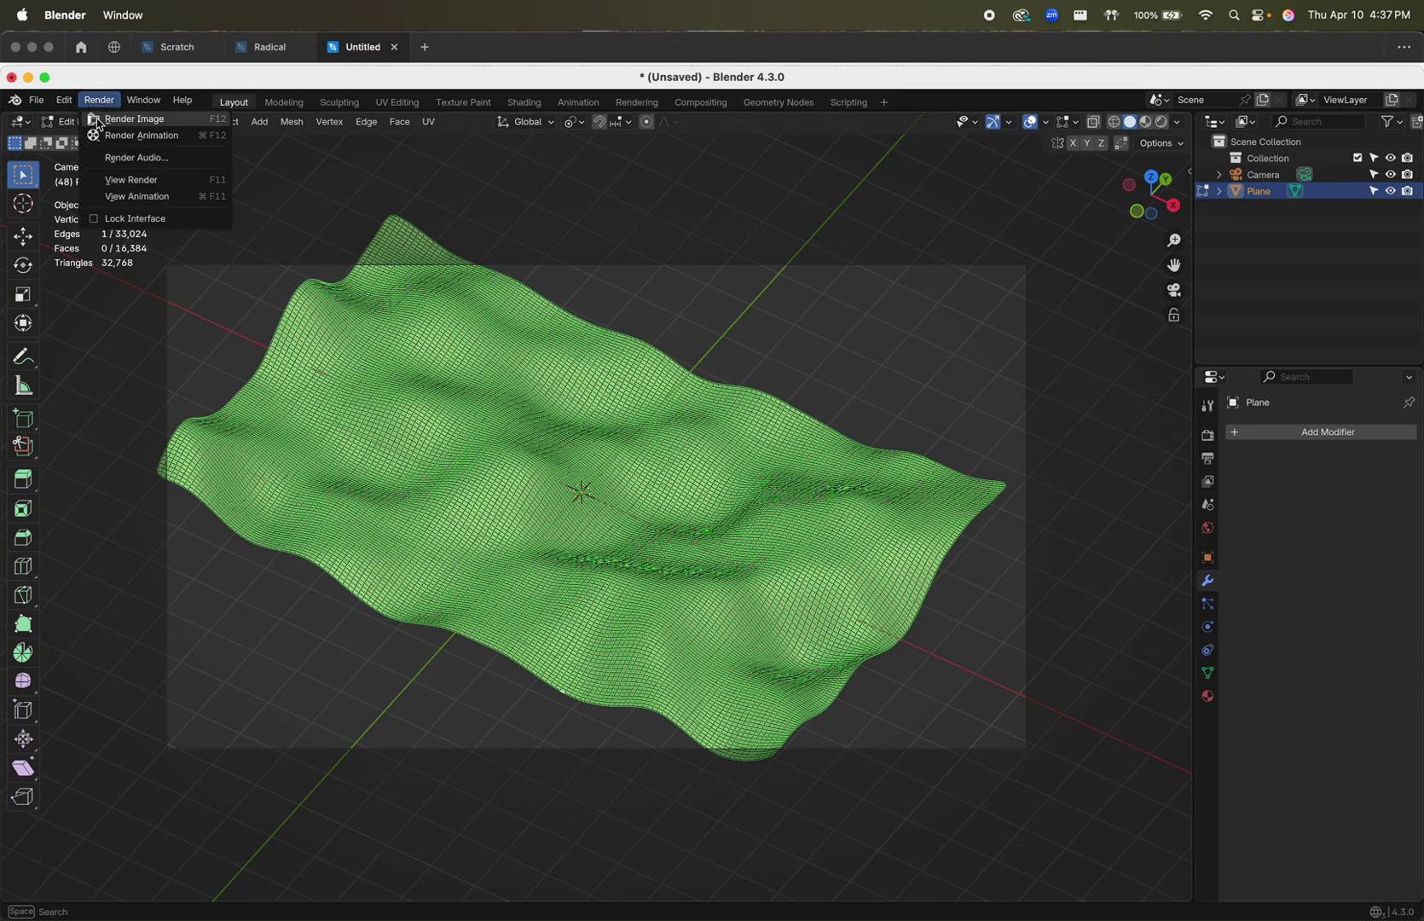
click(101, 120)
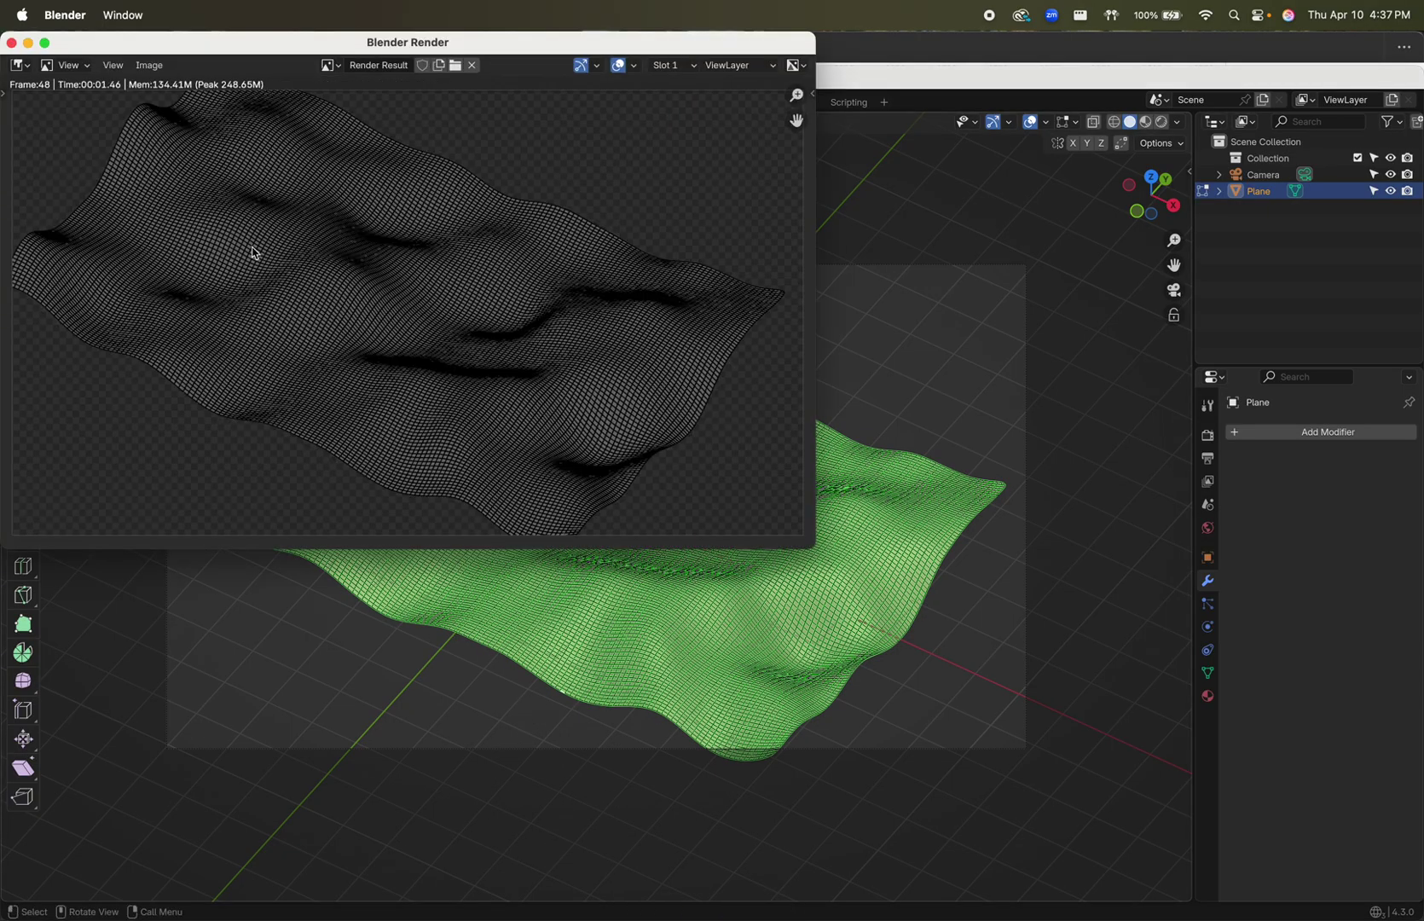
scroll(359, 359, up, 2)
scroll(361, 358, down, 6)
scroll(362, 356, up, 4)
key(super+Tab)
key(super+Tab)
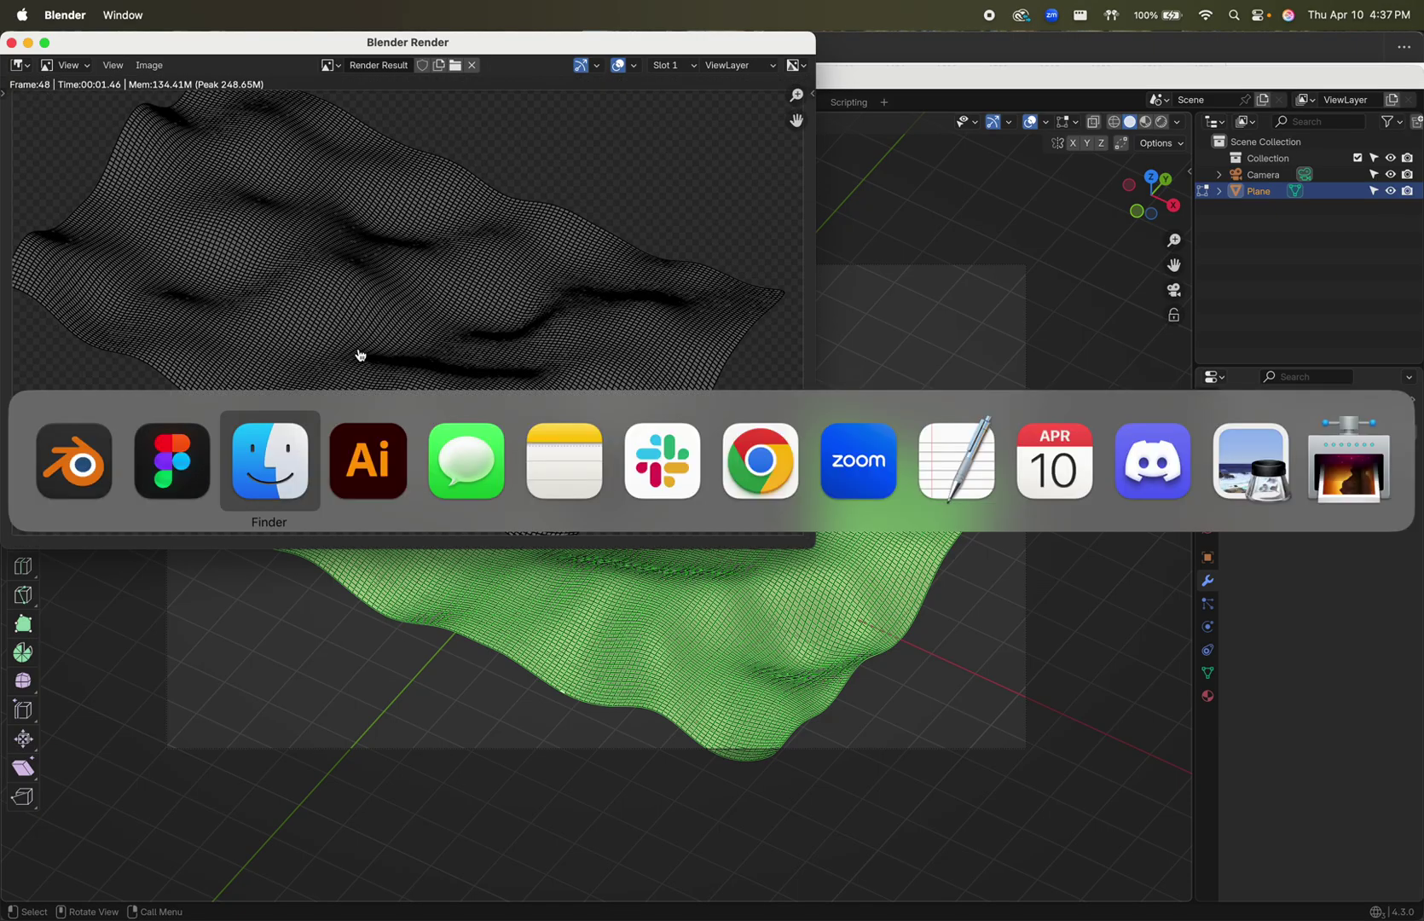
- Open abc.svg0048.svg in Illustrator by dragging it in from Finder
drag(306, 319, 576, 903)
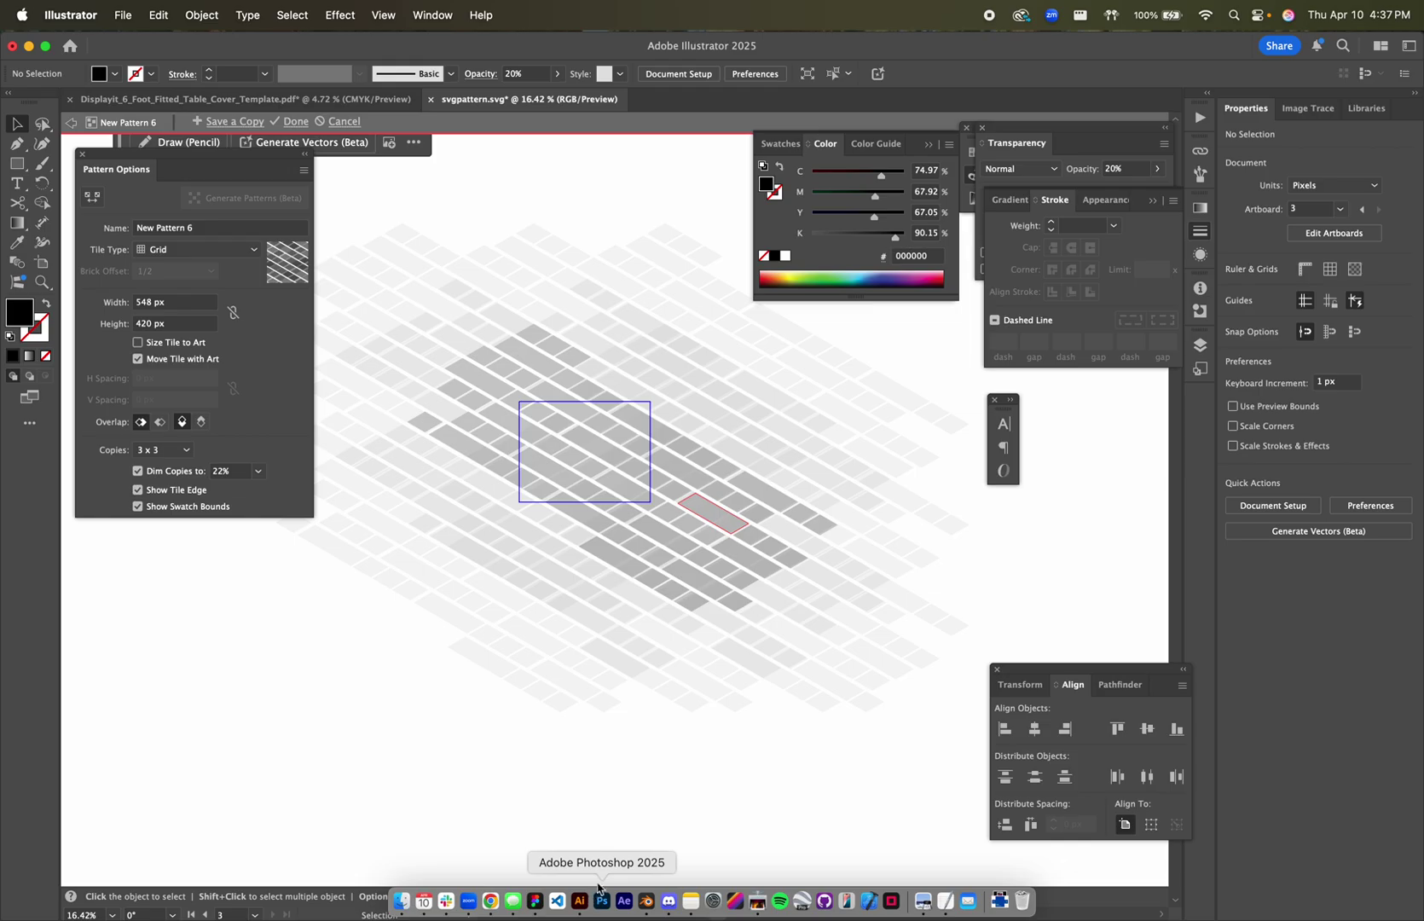
scroll(597, 686, down, 5)
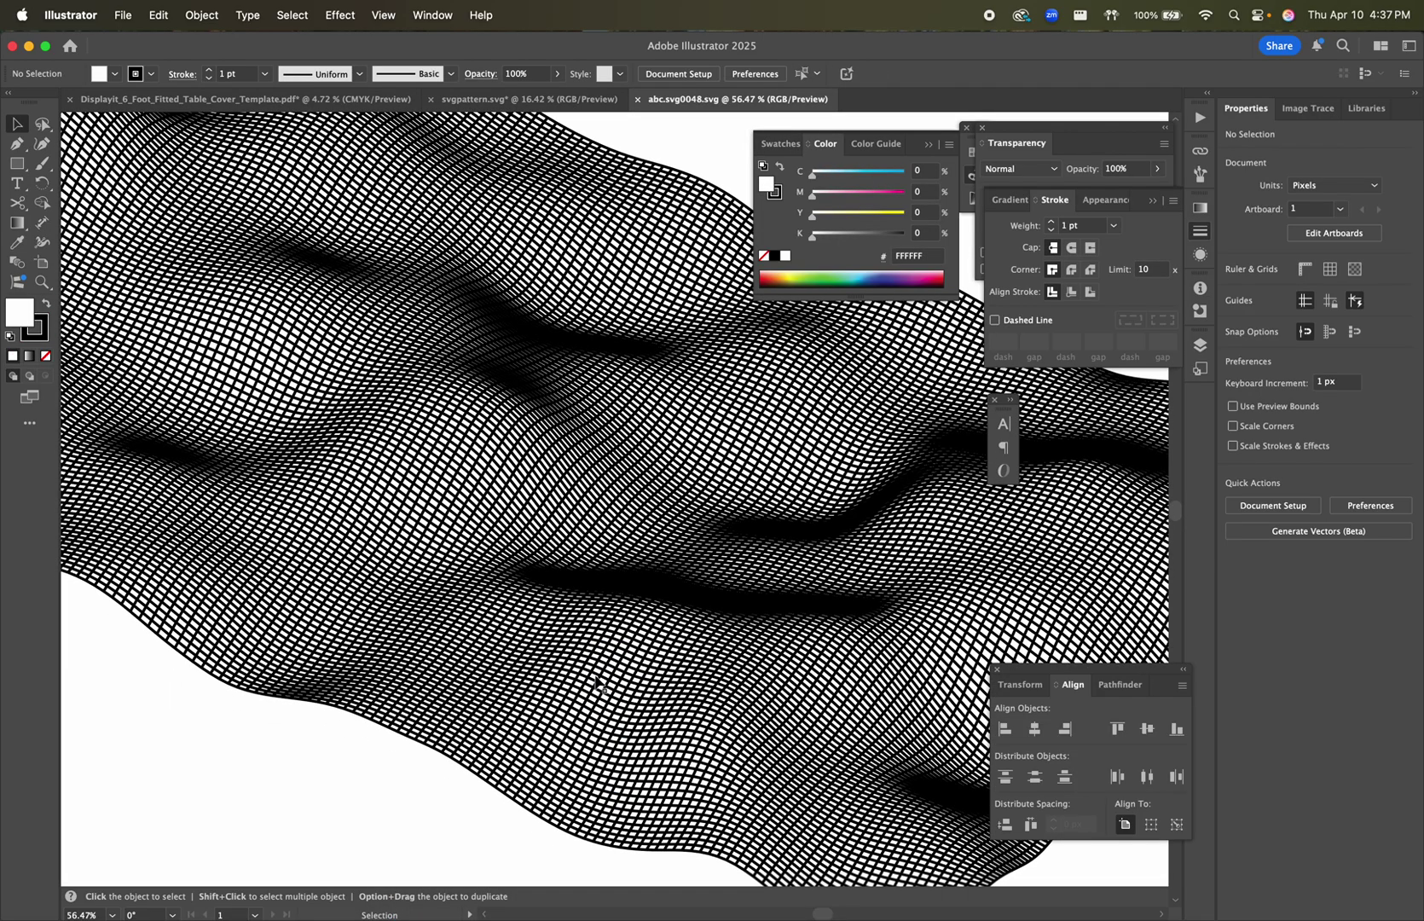
alt+scroll(597, 682, down, 3)
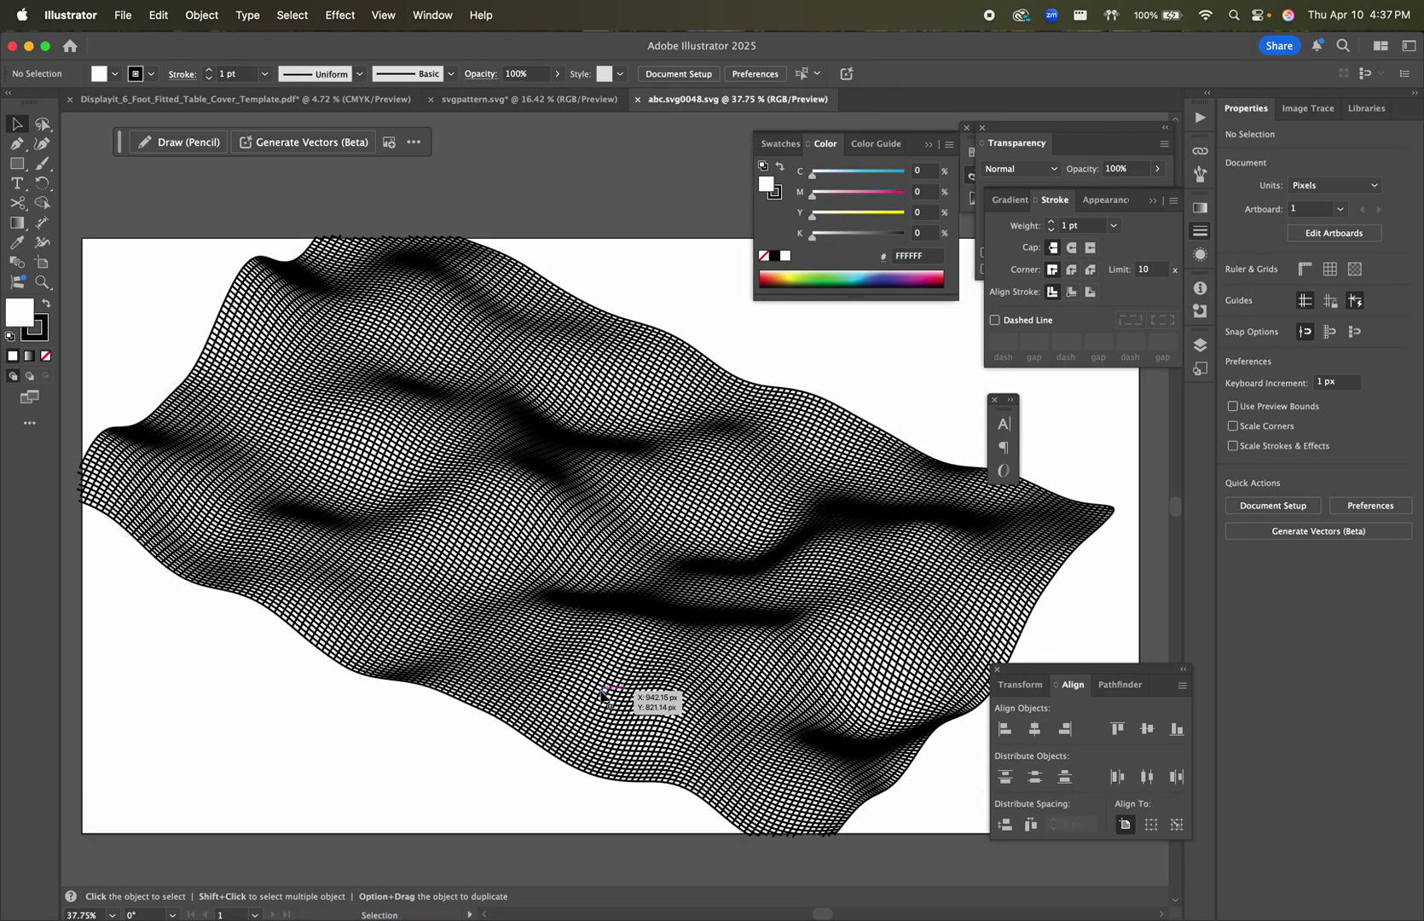
- Reduce the mesh line group's stroke weight from 3 pt to 1 pt
click(666, 565)
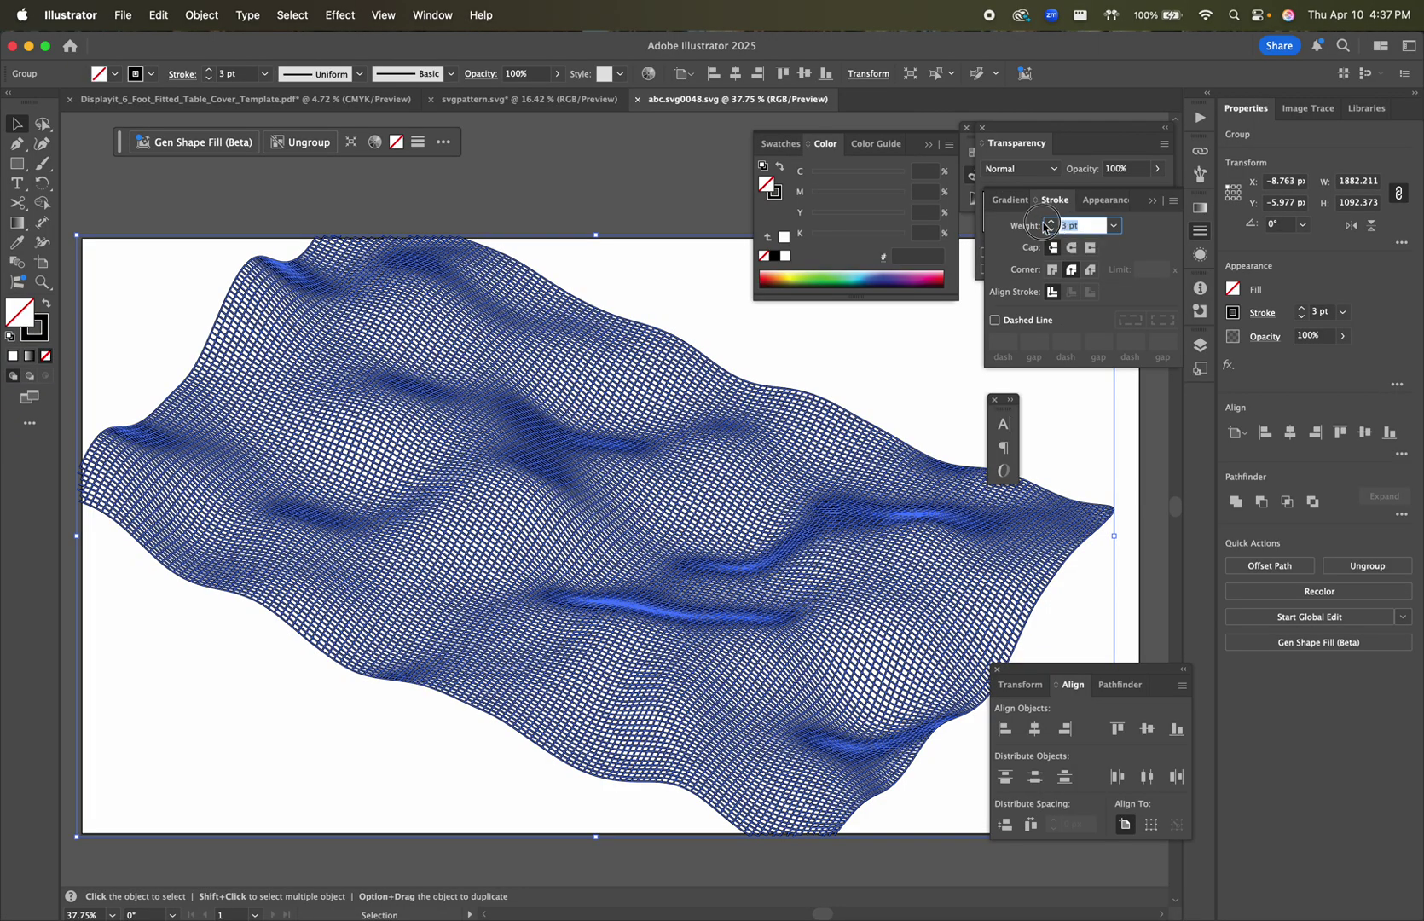
click(1050, 229)
click(1050, 230)
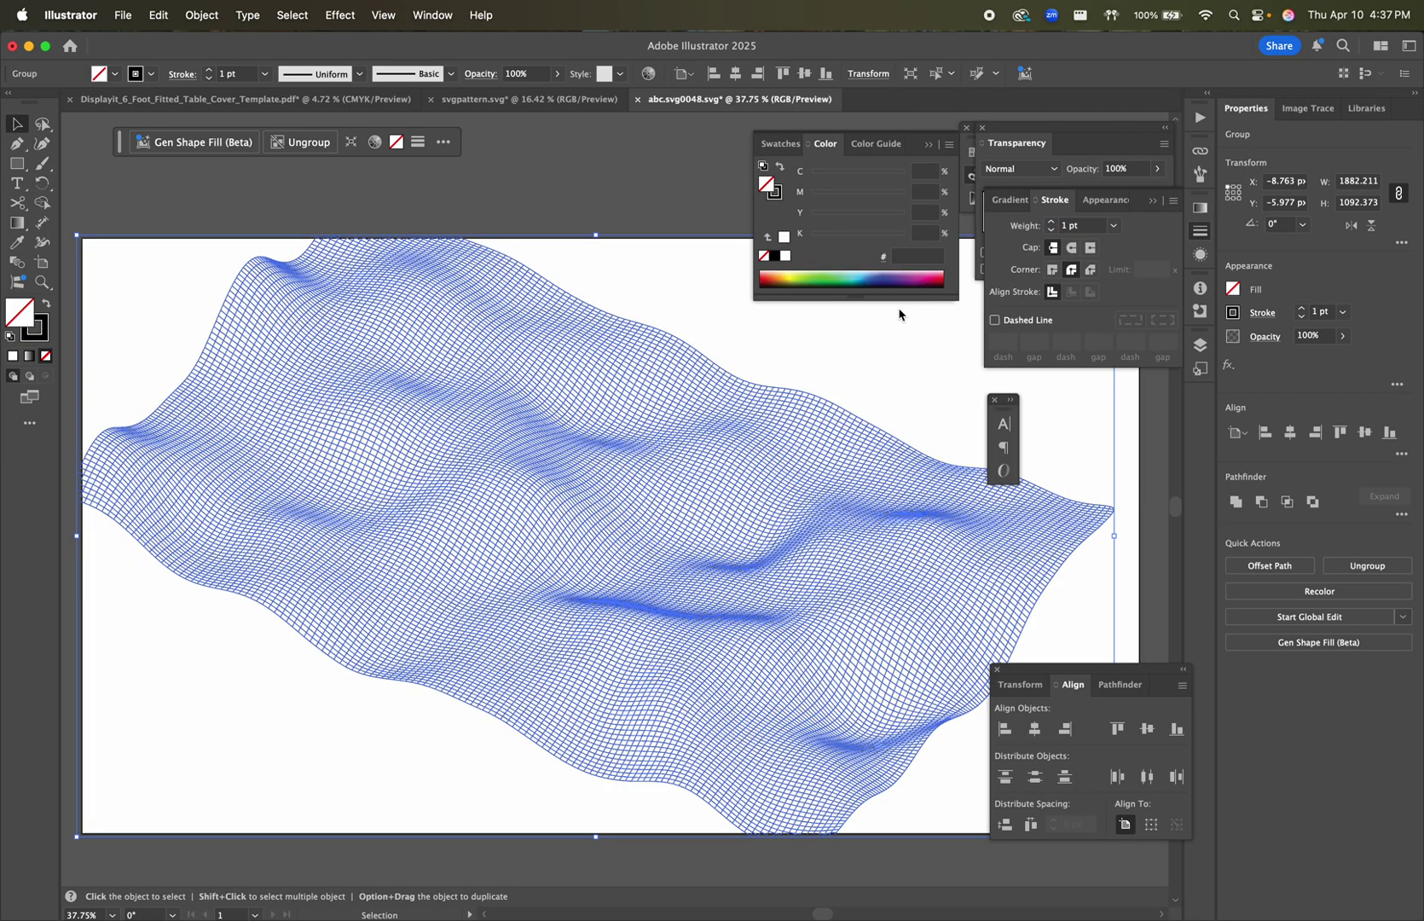
click(762, 352)
scroll(606, 629, up, 1)
scroll(605, 629, down, 1)
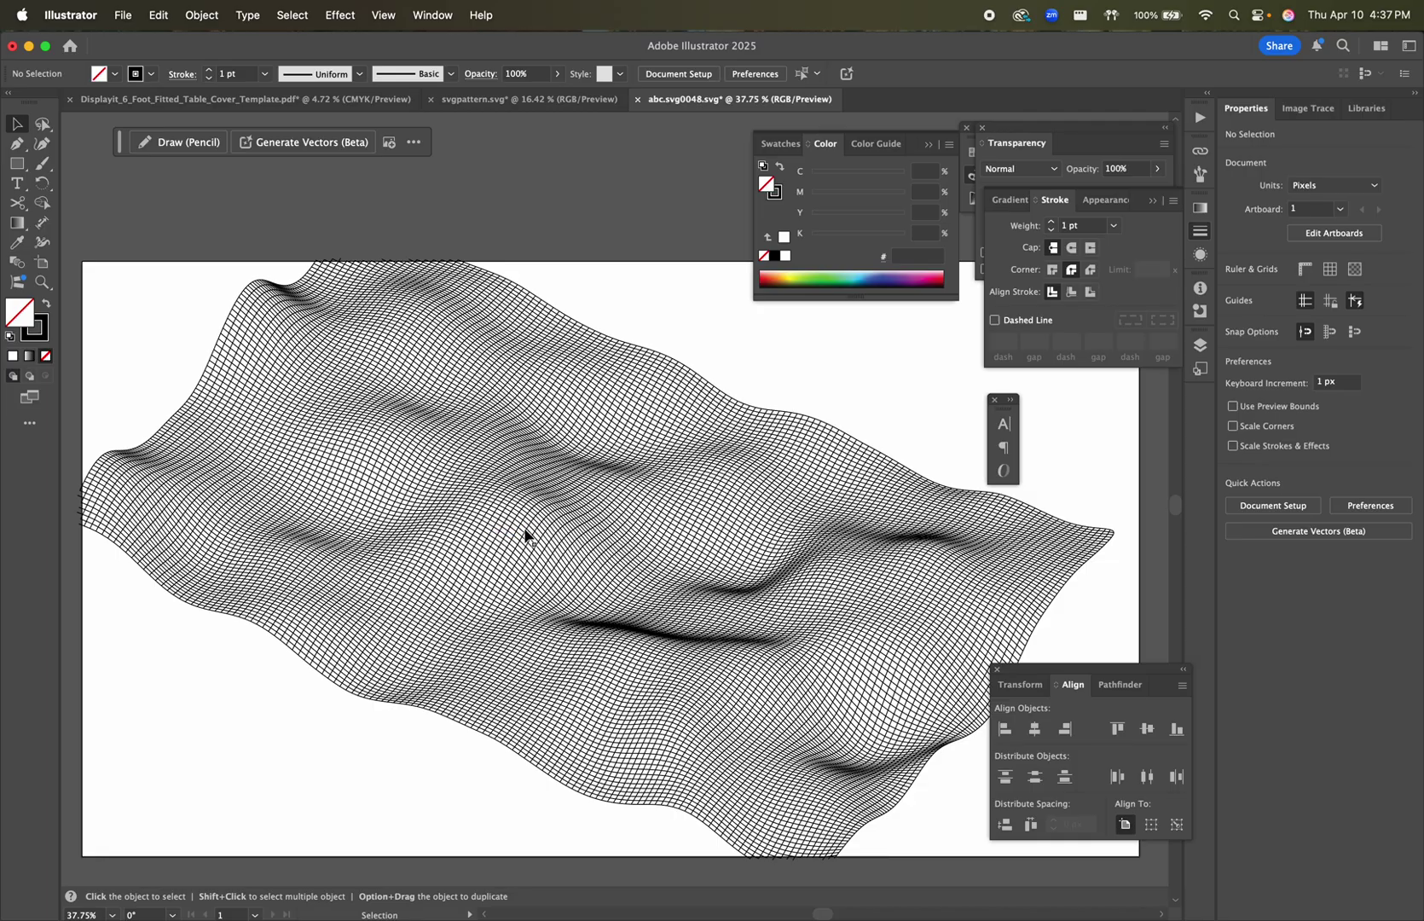
key(super+Tab)
key(super+Tab)
key(super+Tab)
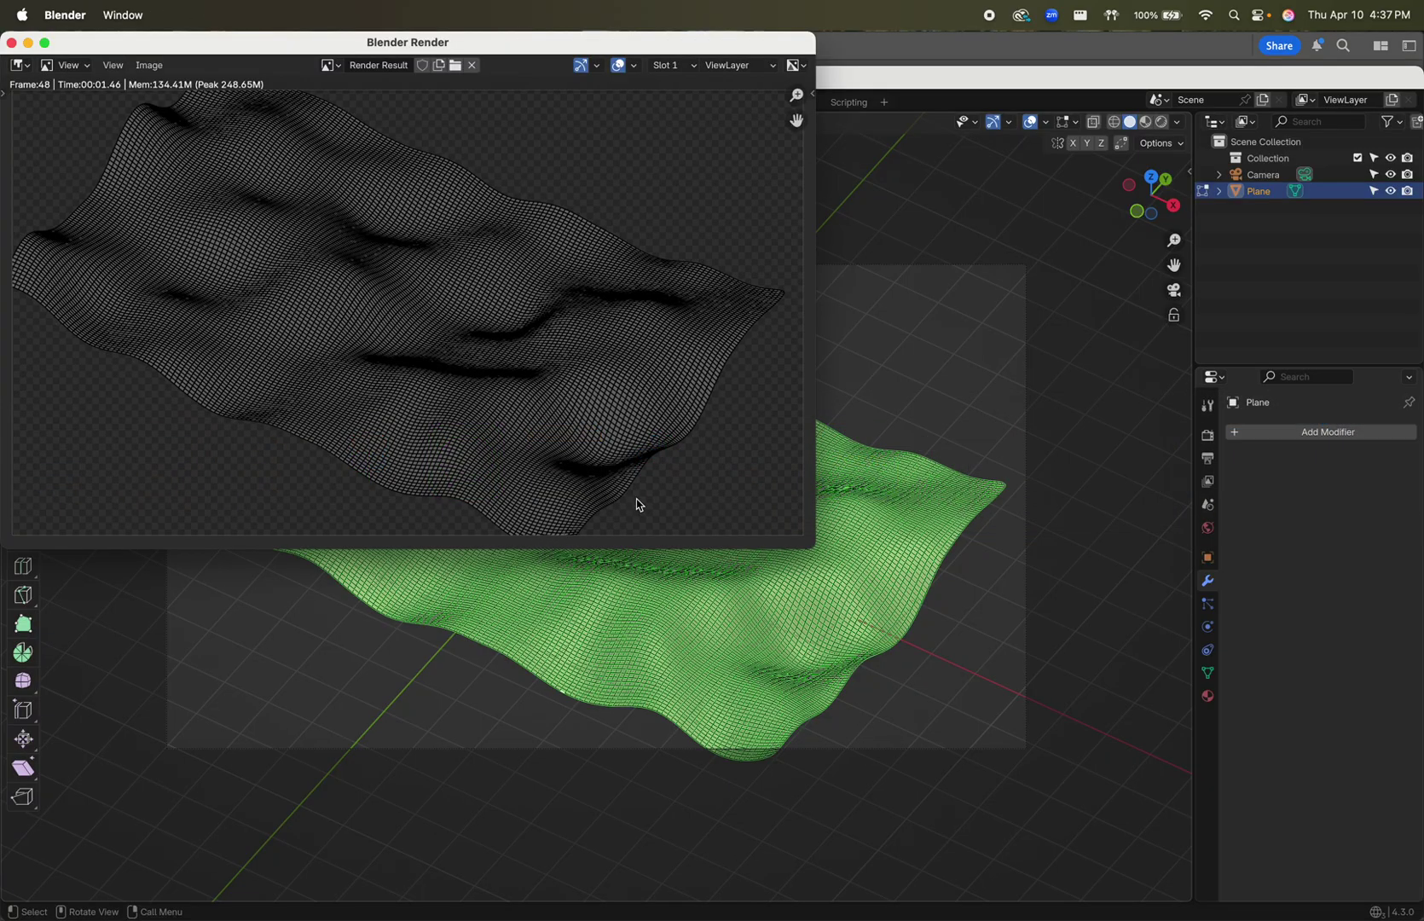
- Back in Blender, select the whole mesh and return to Object Mode
click(674, 607)
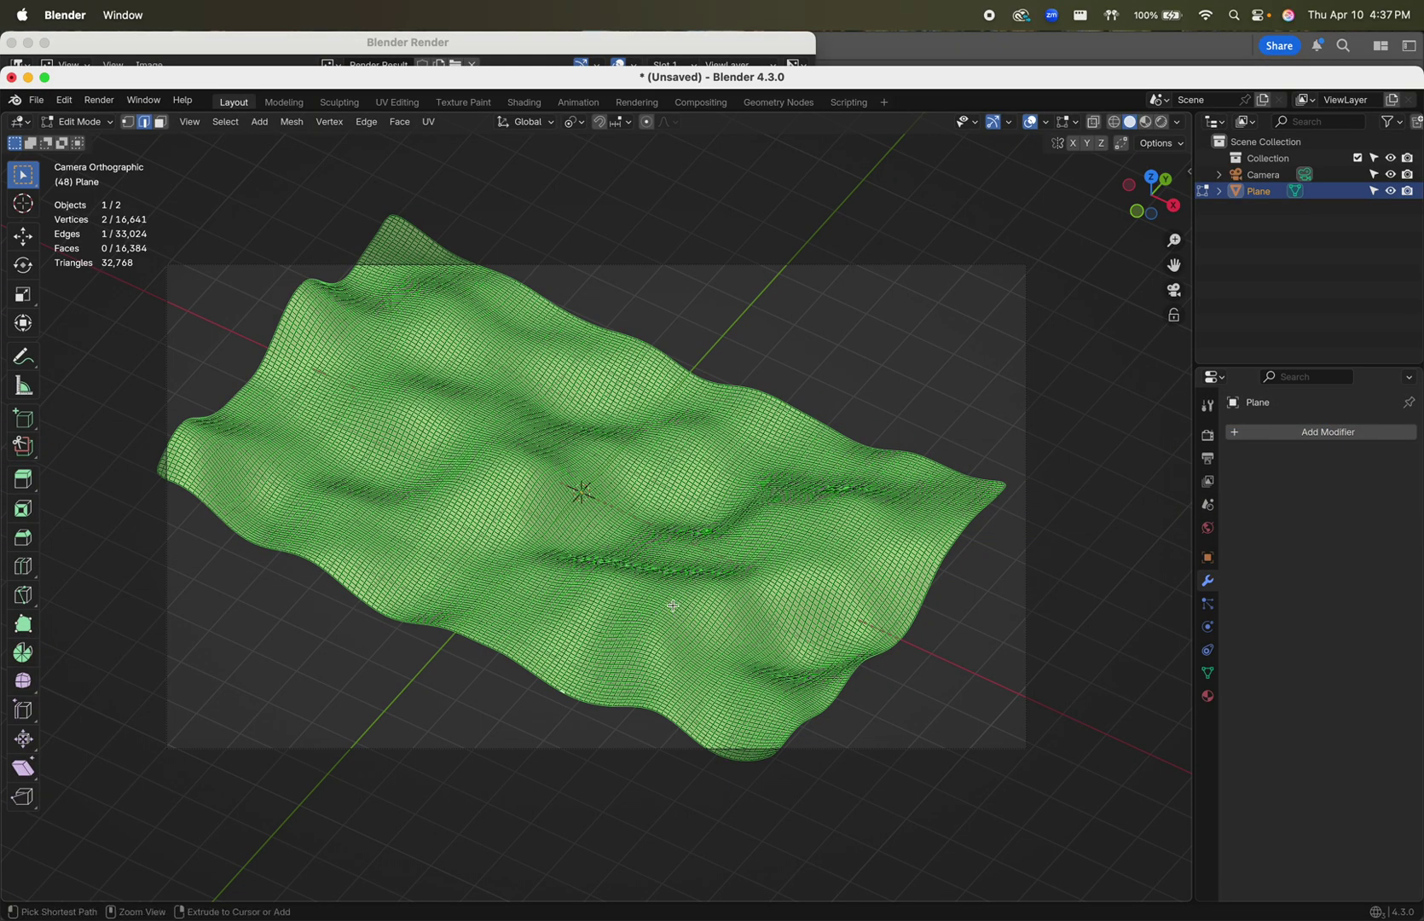
key(a)
key(alt+a)
key(a)
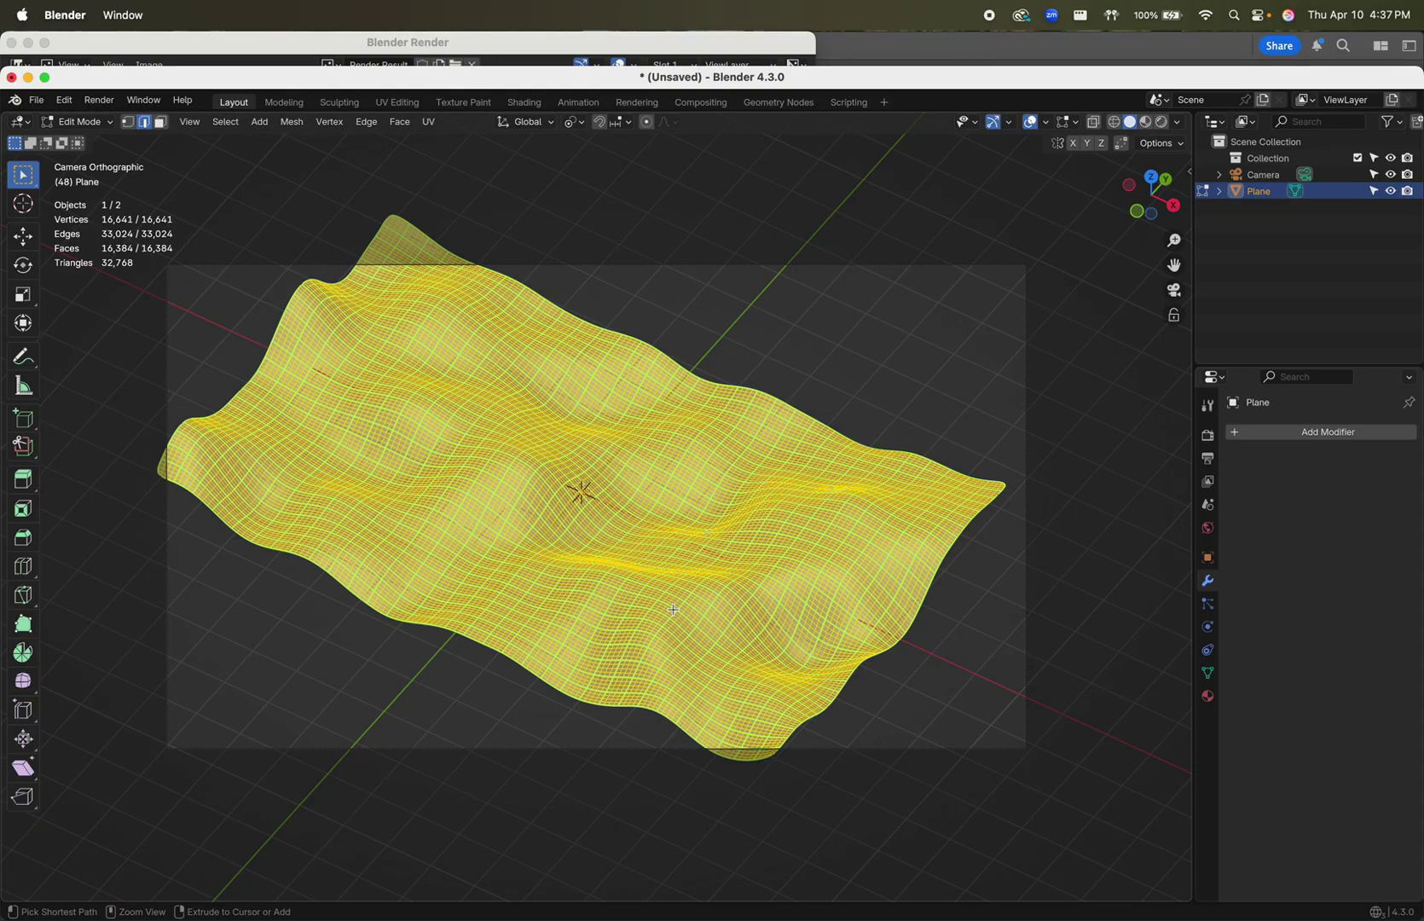
key(Tab)
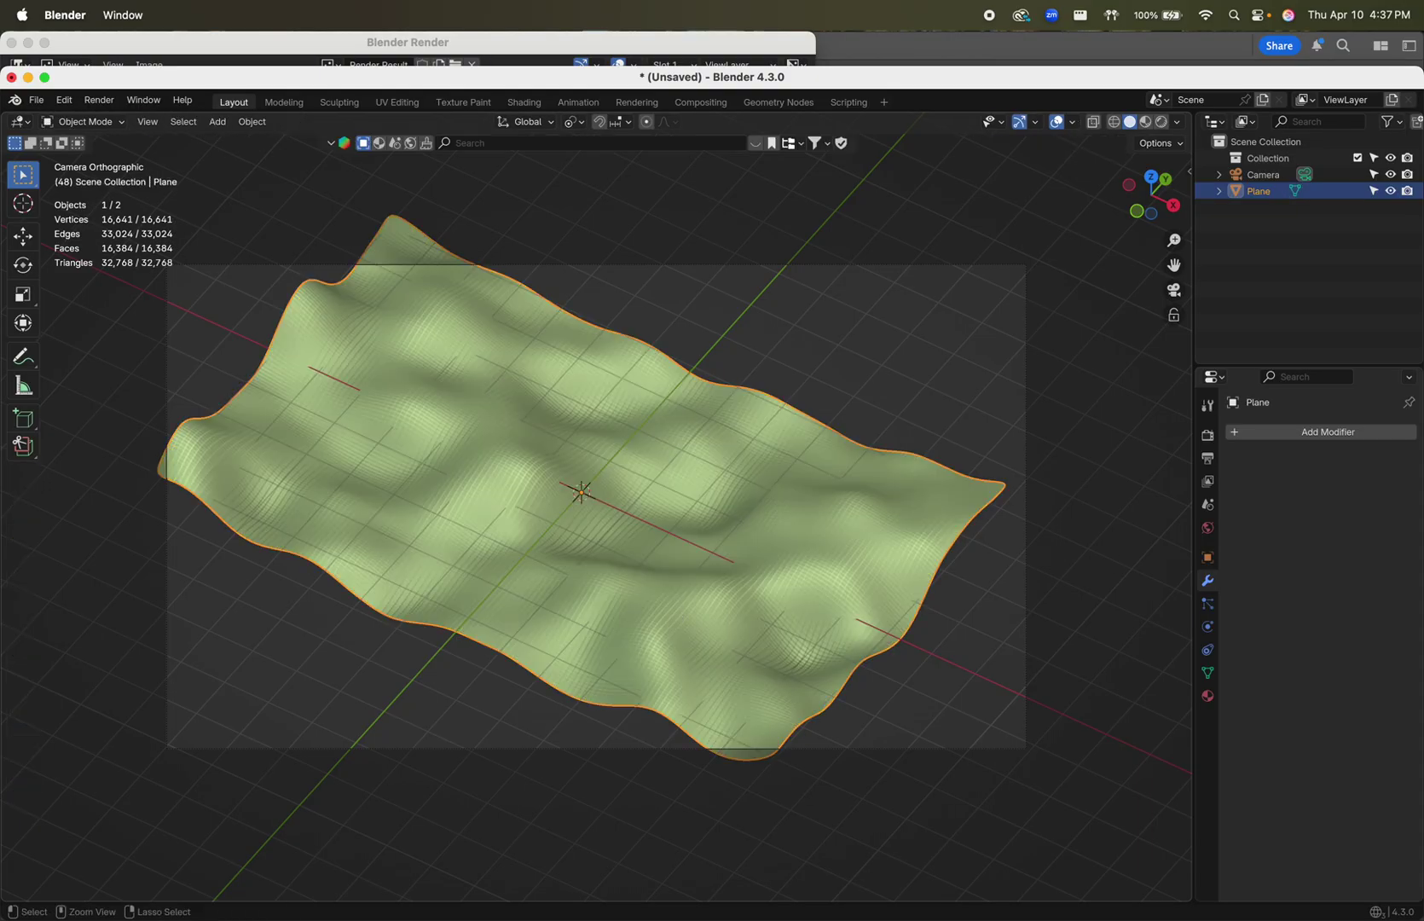
- Add a level-1 Subdivision Surface and apply it, leaving a 4,225-vertex mesh
key(ctrl+2)
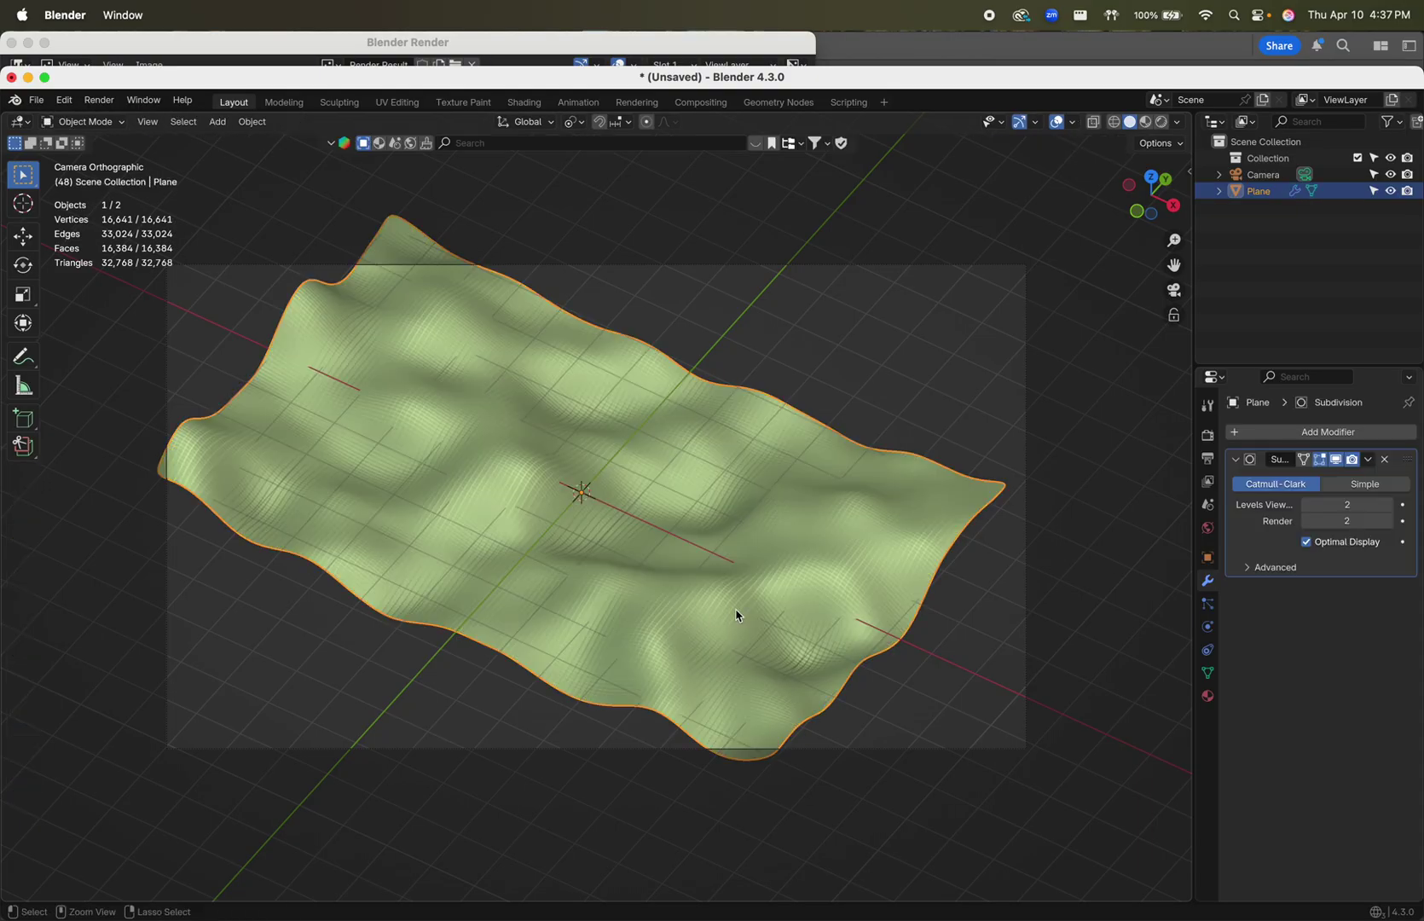
click(1307, 503)
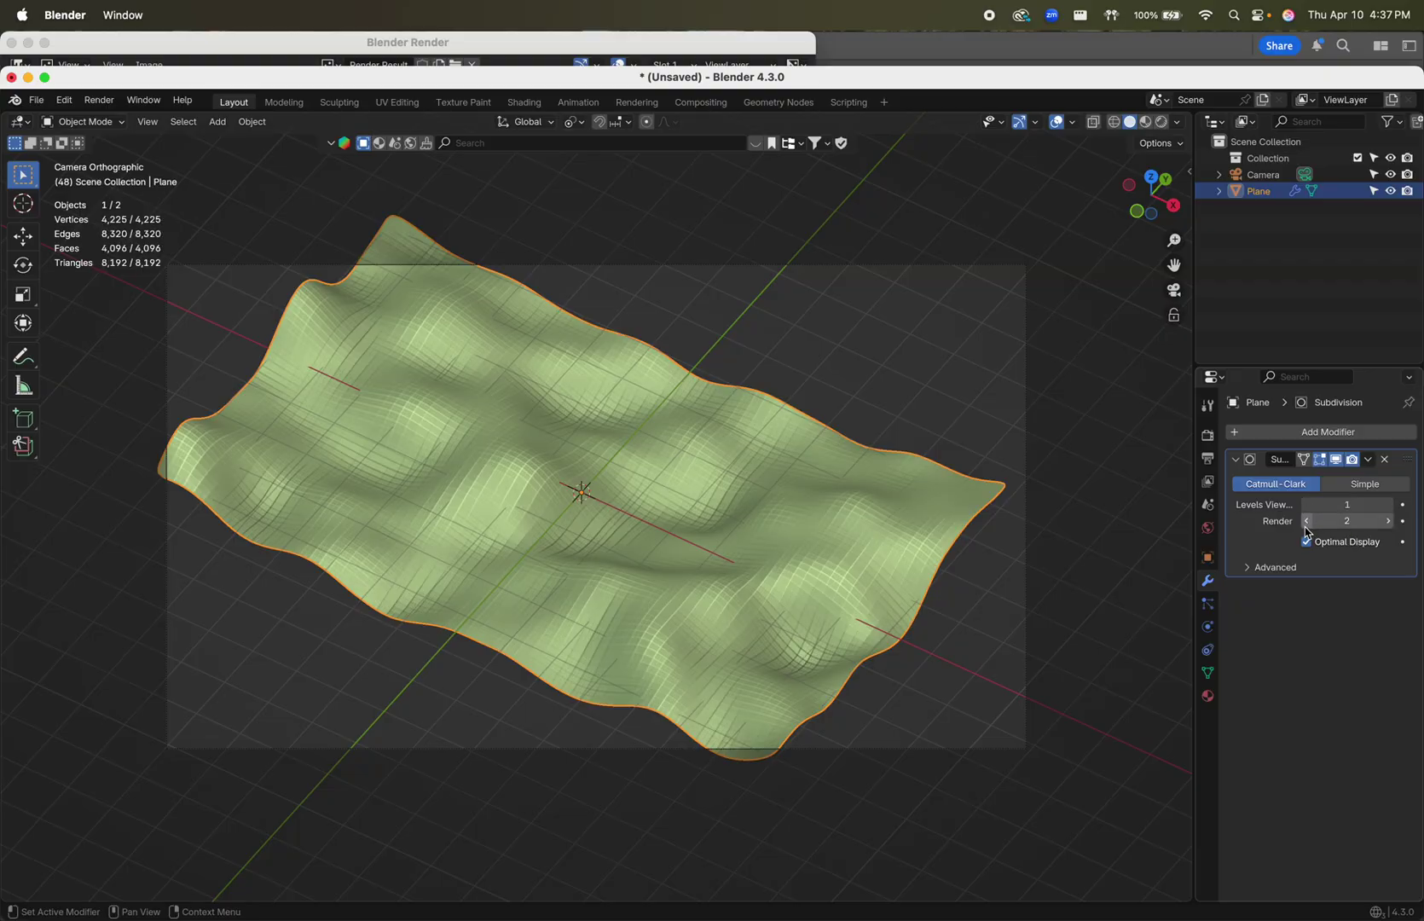
key(Tab)
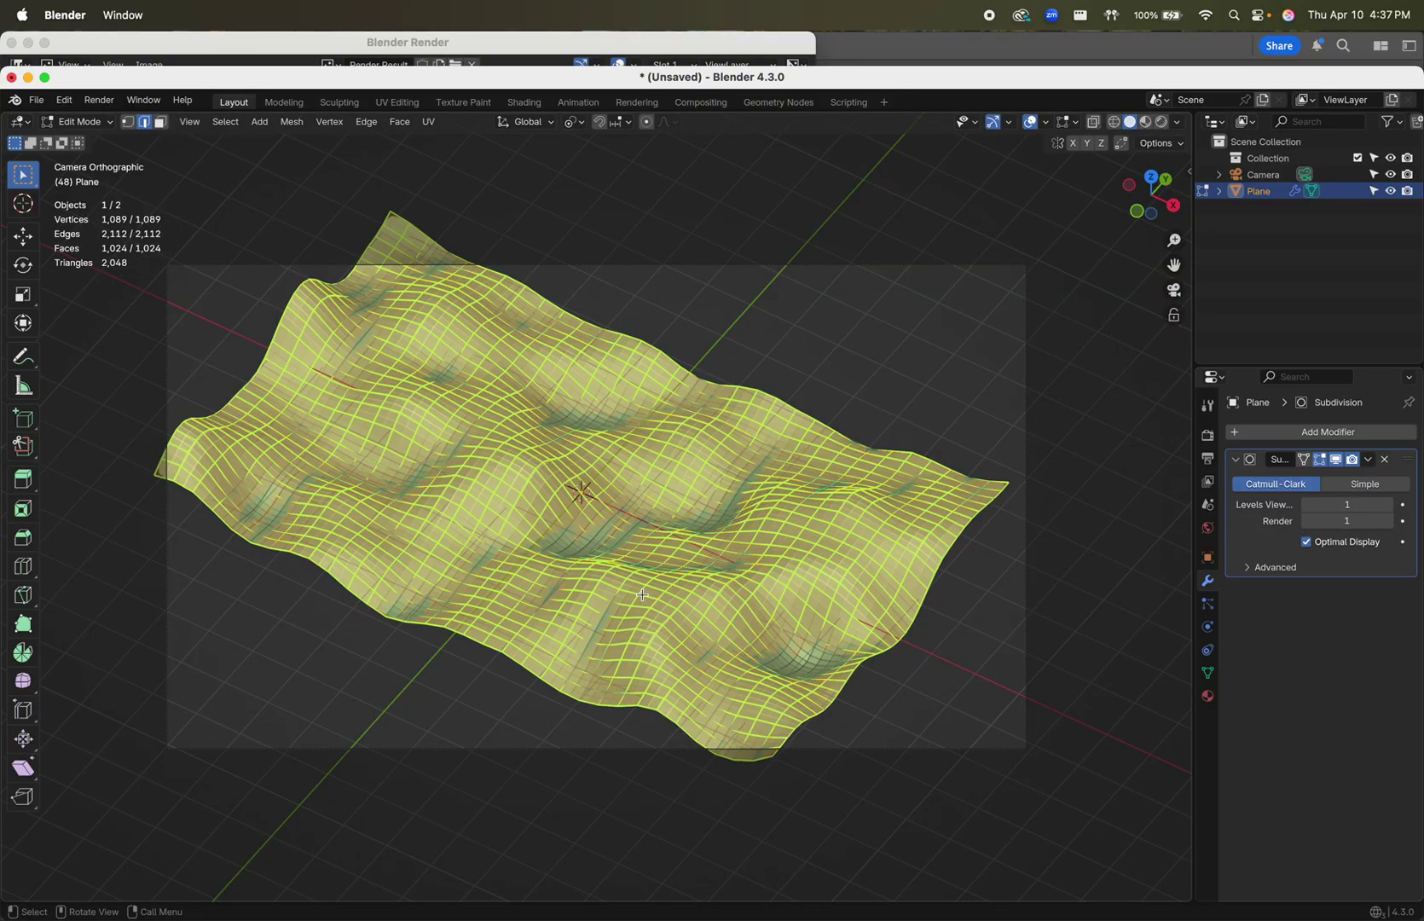
key(Tab)
click(1367, 458)
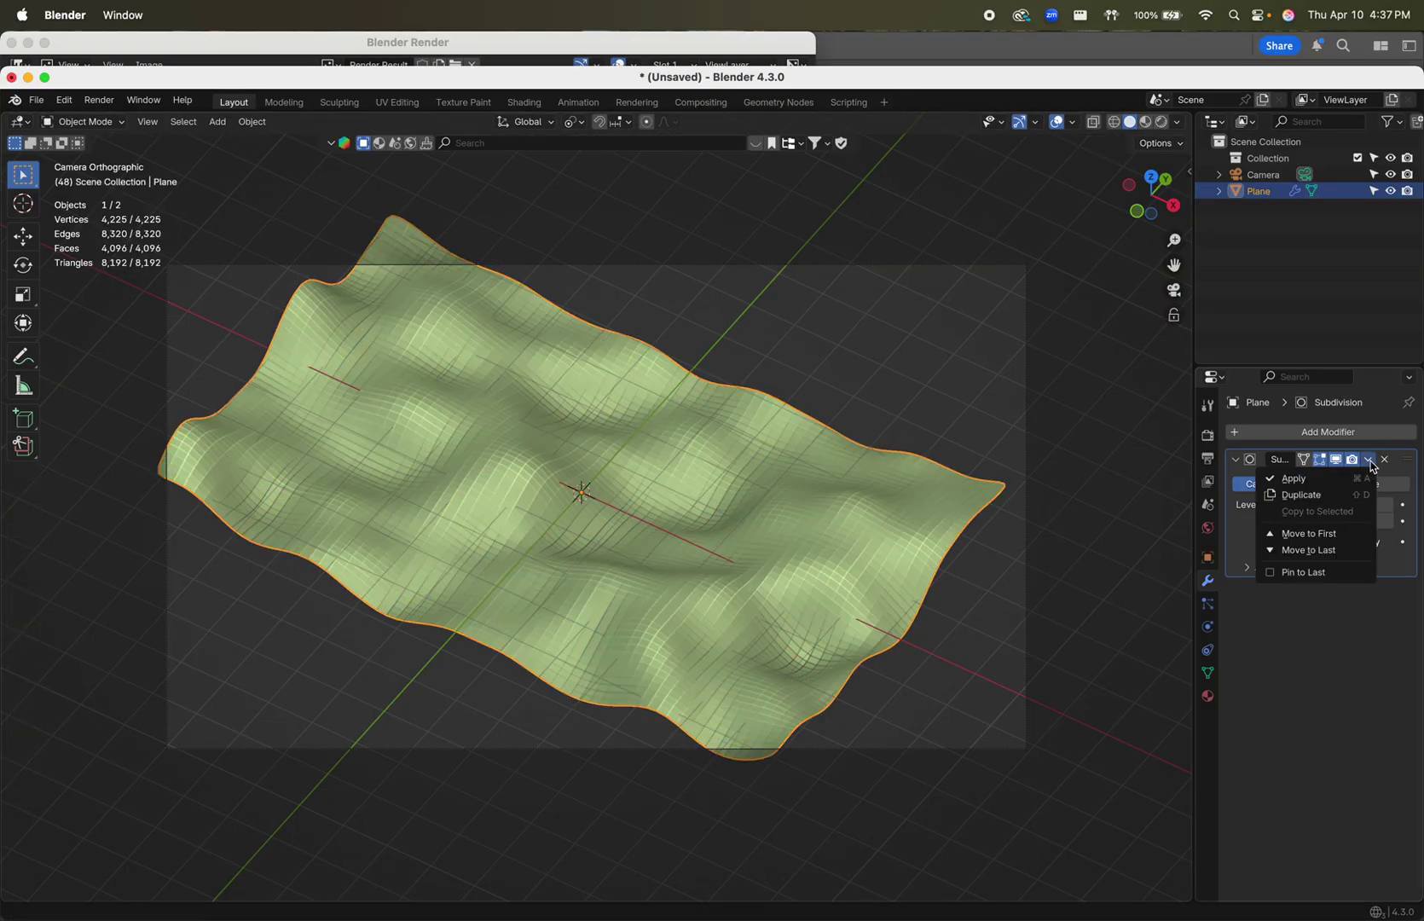
click(1356, 475)
key(Tab)
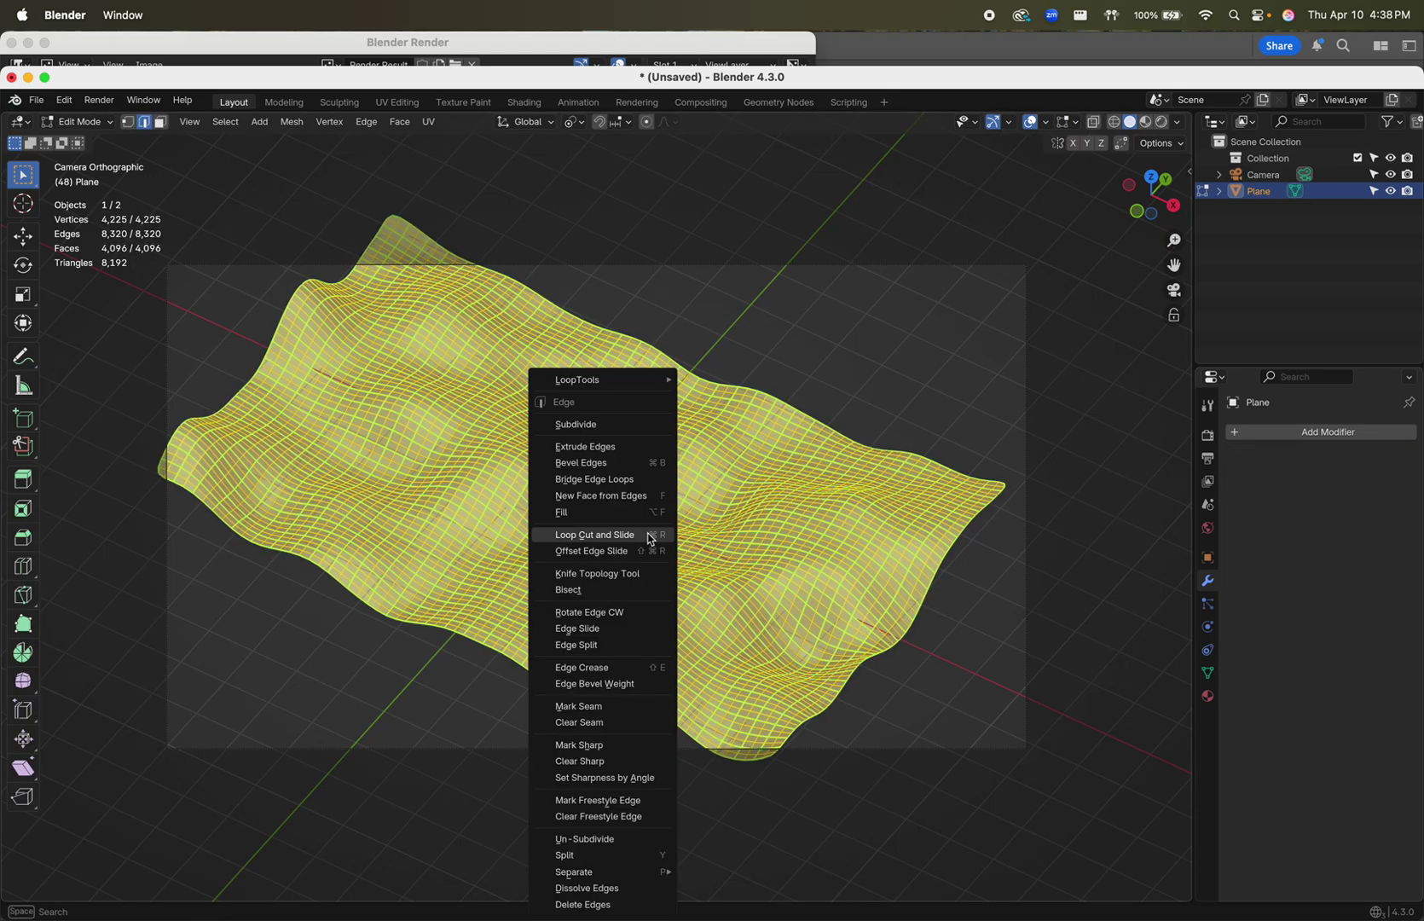
- Mark all selected plane edges as Freestyle edges and render a test image
right_click(652, 536)
click(642, 801)
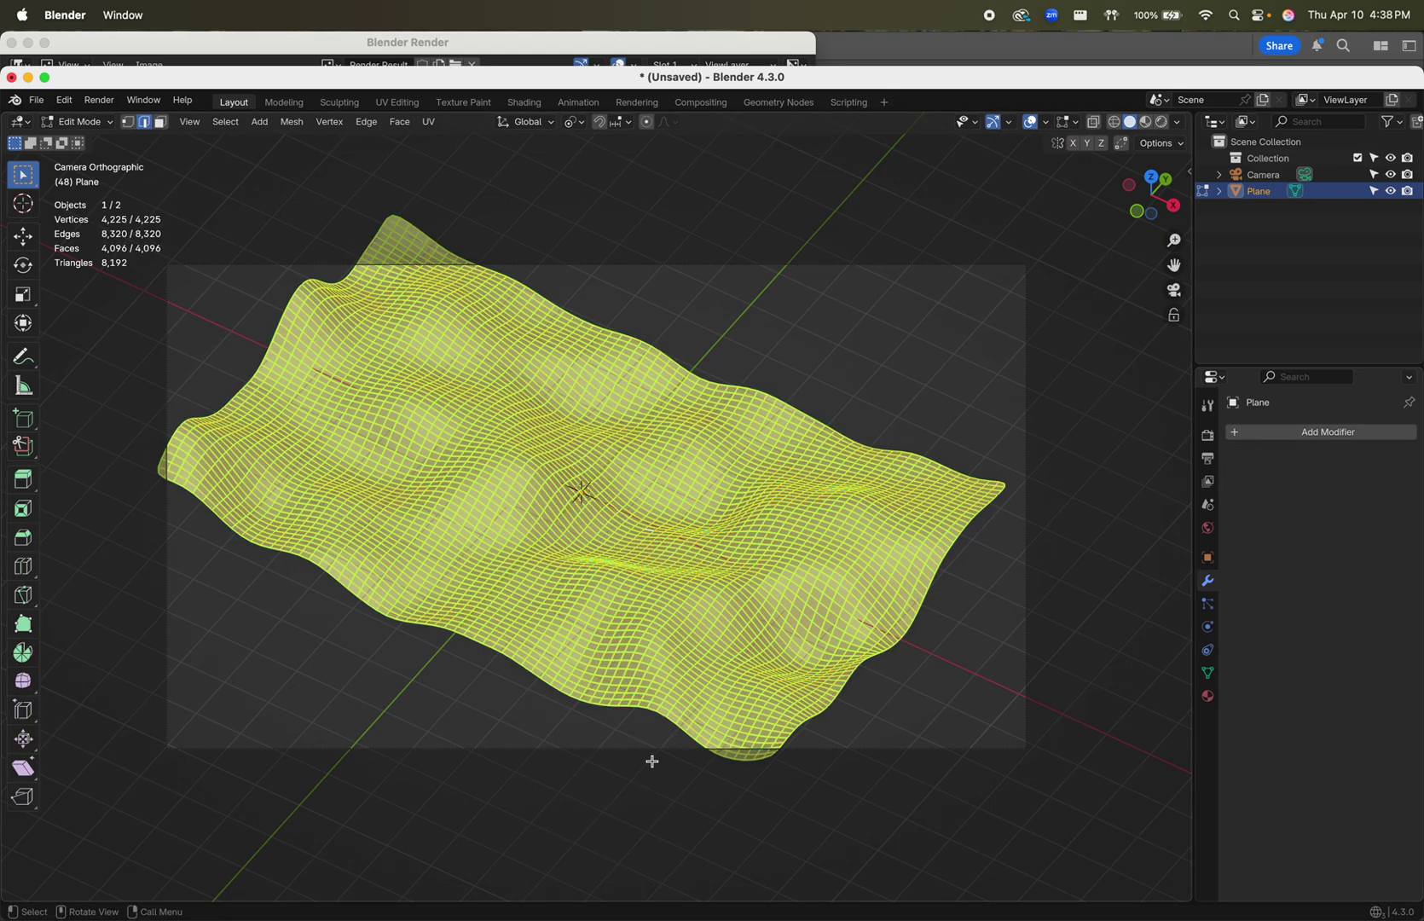
click(99, 100)
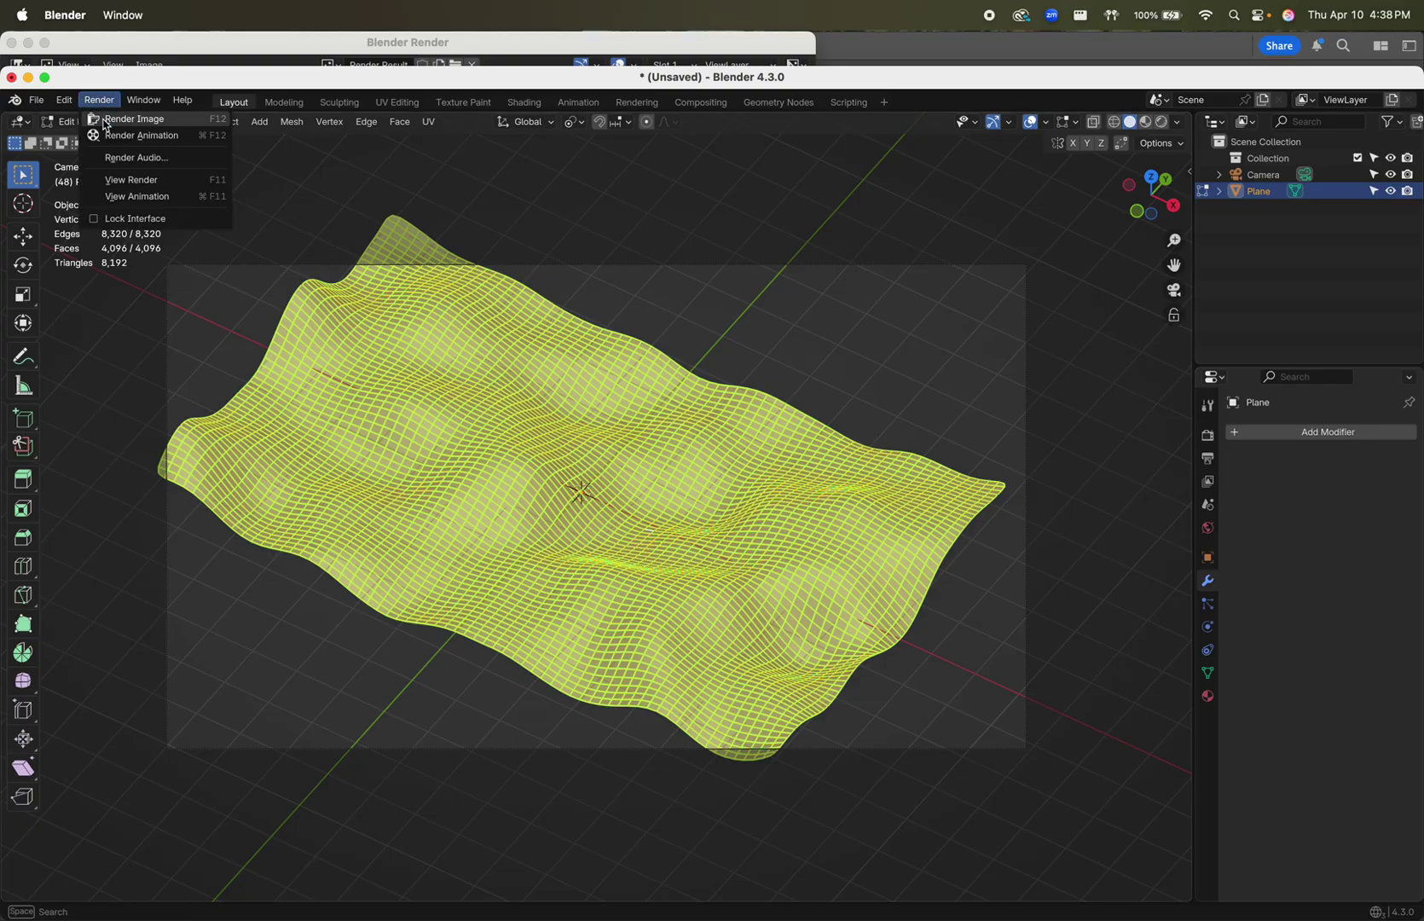
click(107, 125)
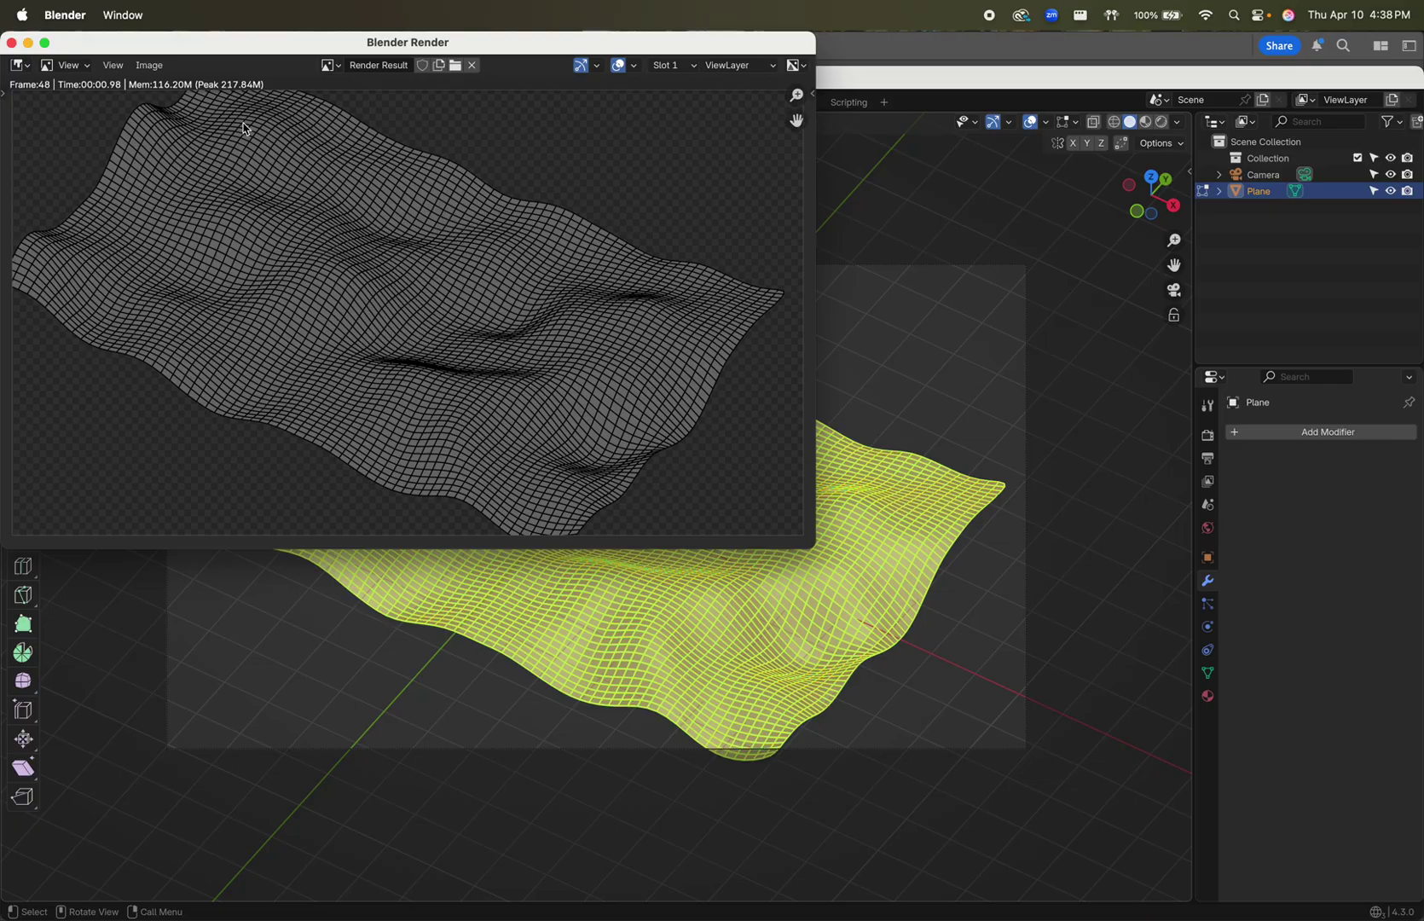
click(11, 43)
- Return to Object Mode and bring up the View Layer Freestyle Line Set settings
click(521, 487)
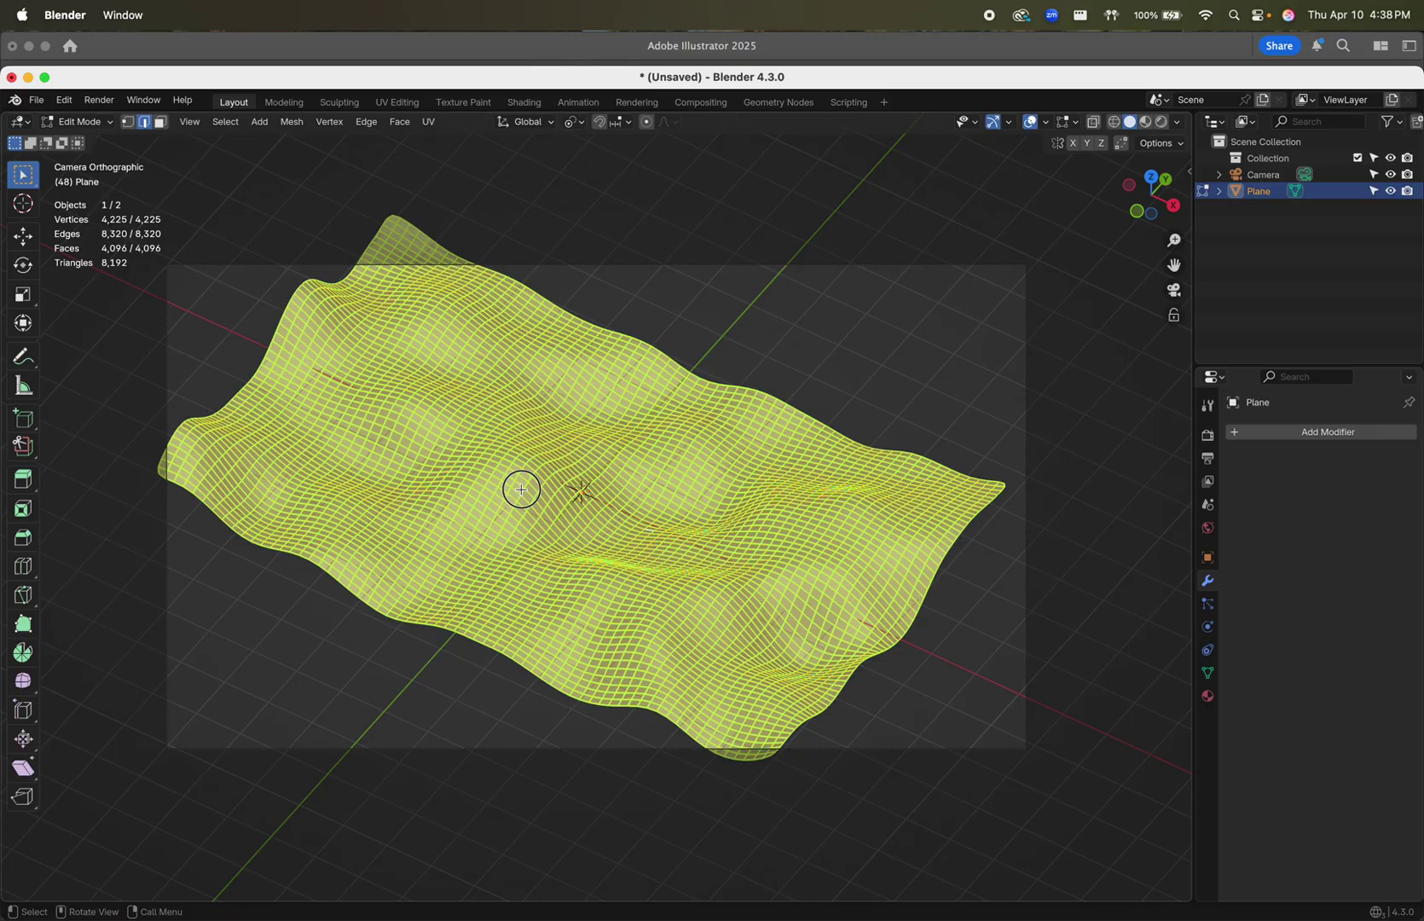
key(Tab)
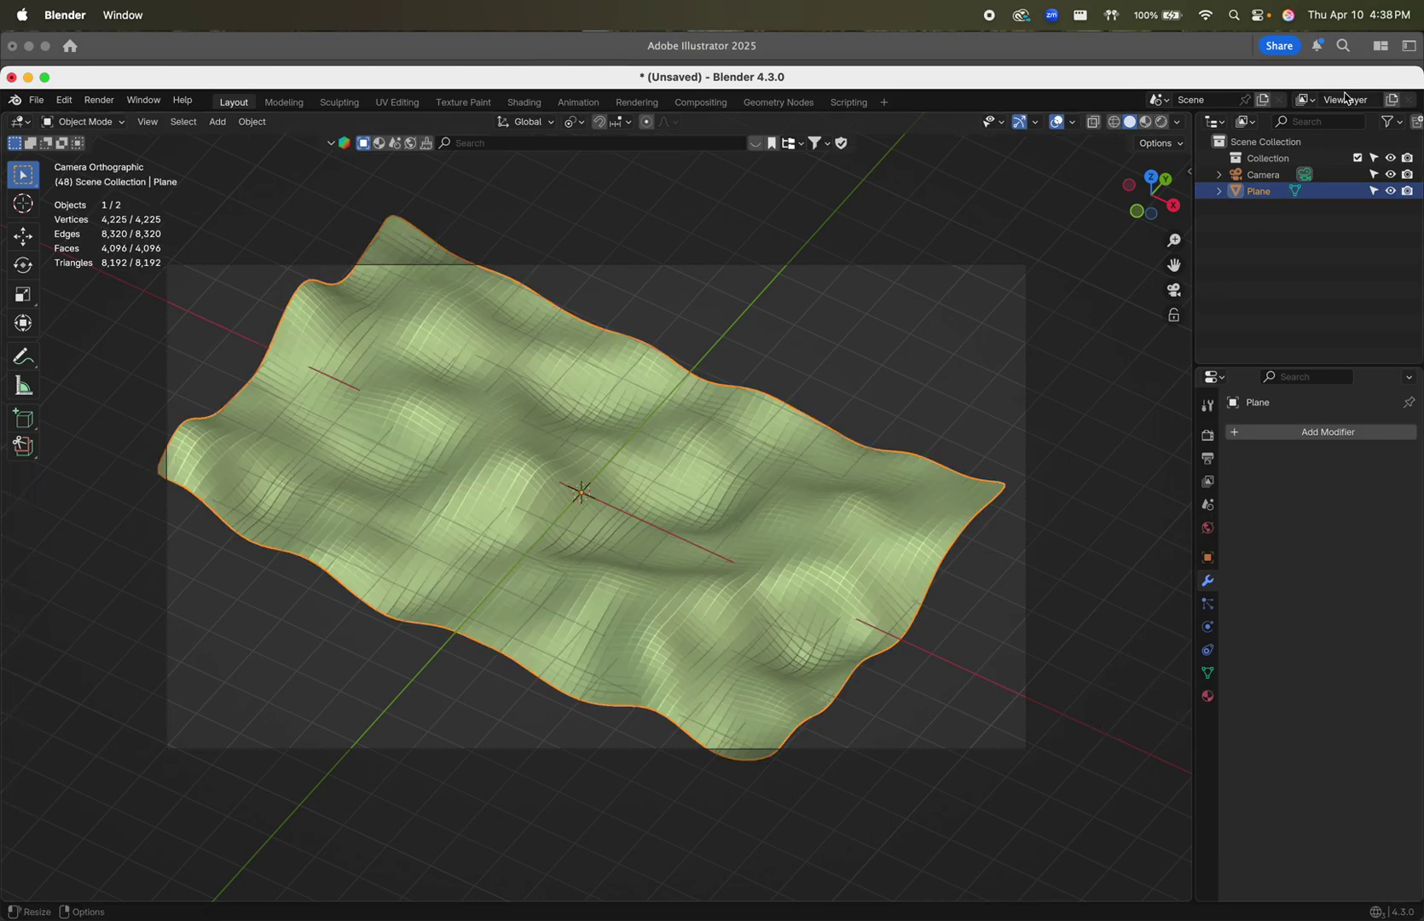
click(1207, 483)
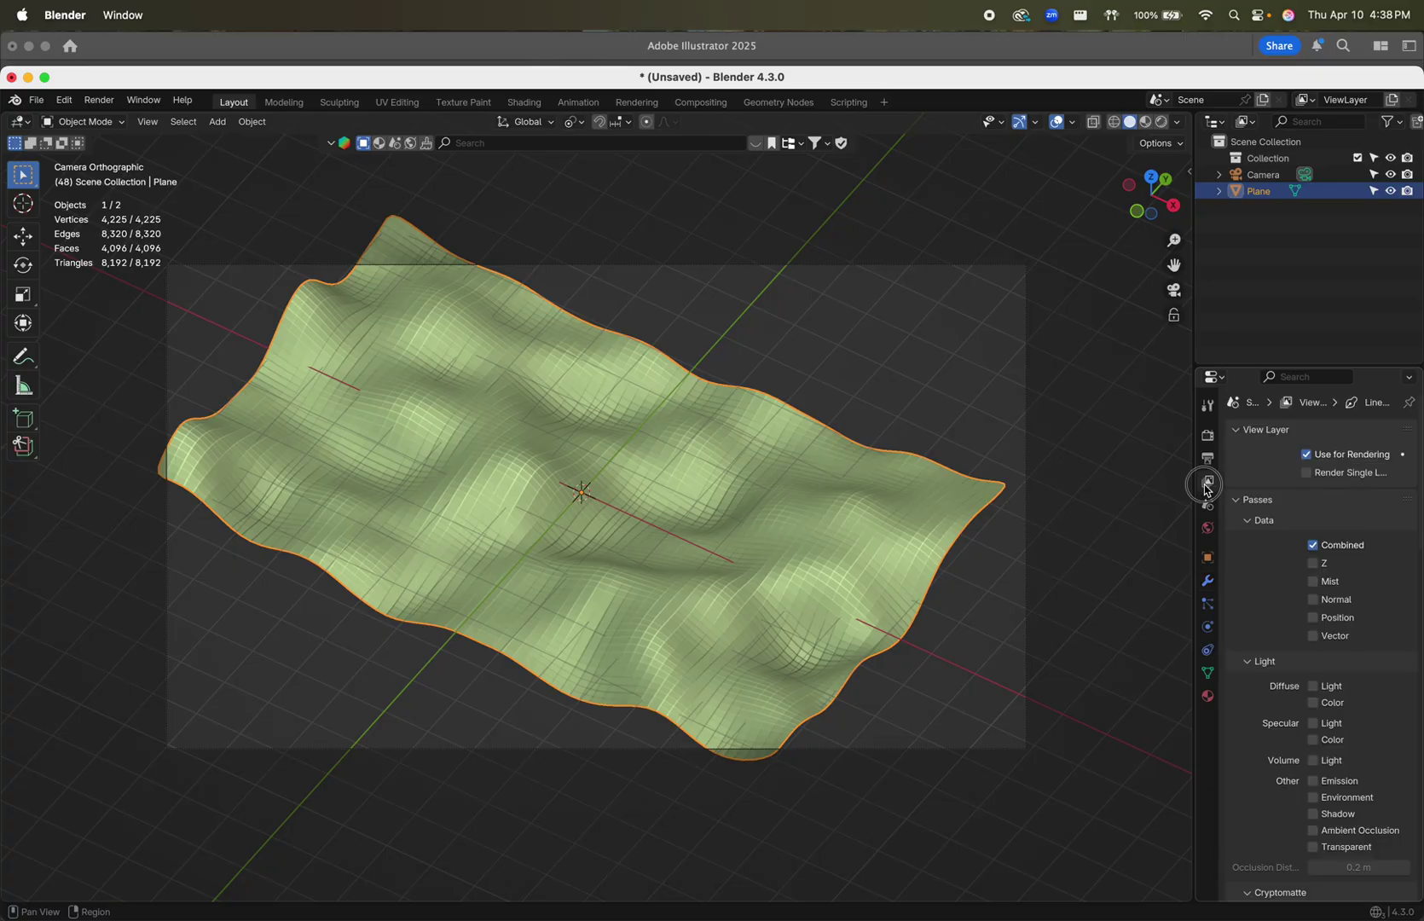
scroll(1310, 754, down, 10)
scroll(1309, 754, down, 10)
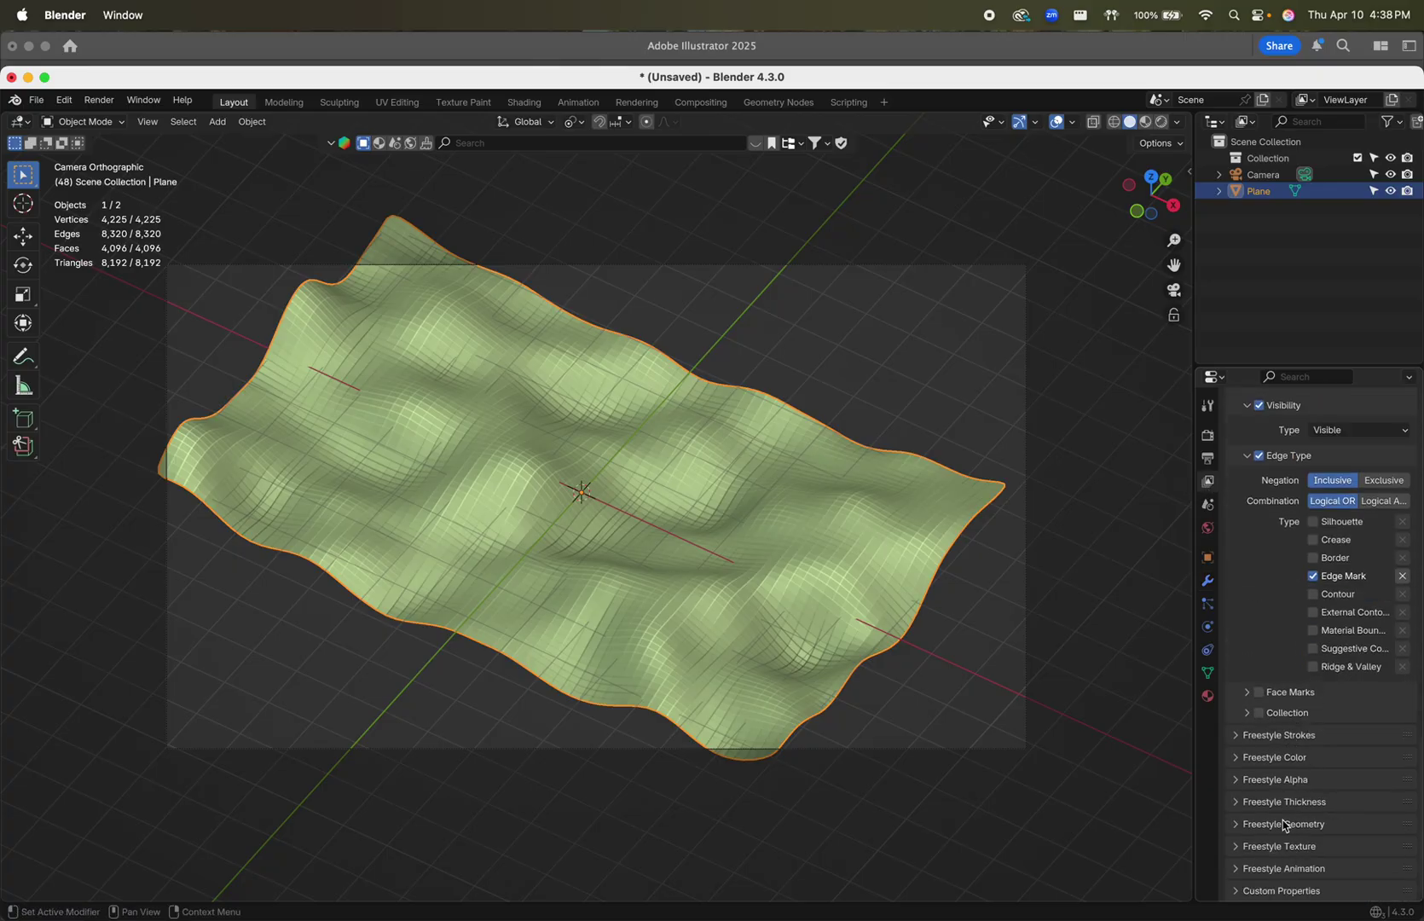
- Set the Freestyle line base colour to magenta #FF14ED
click(1240, 758)
click(1352, 804)
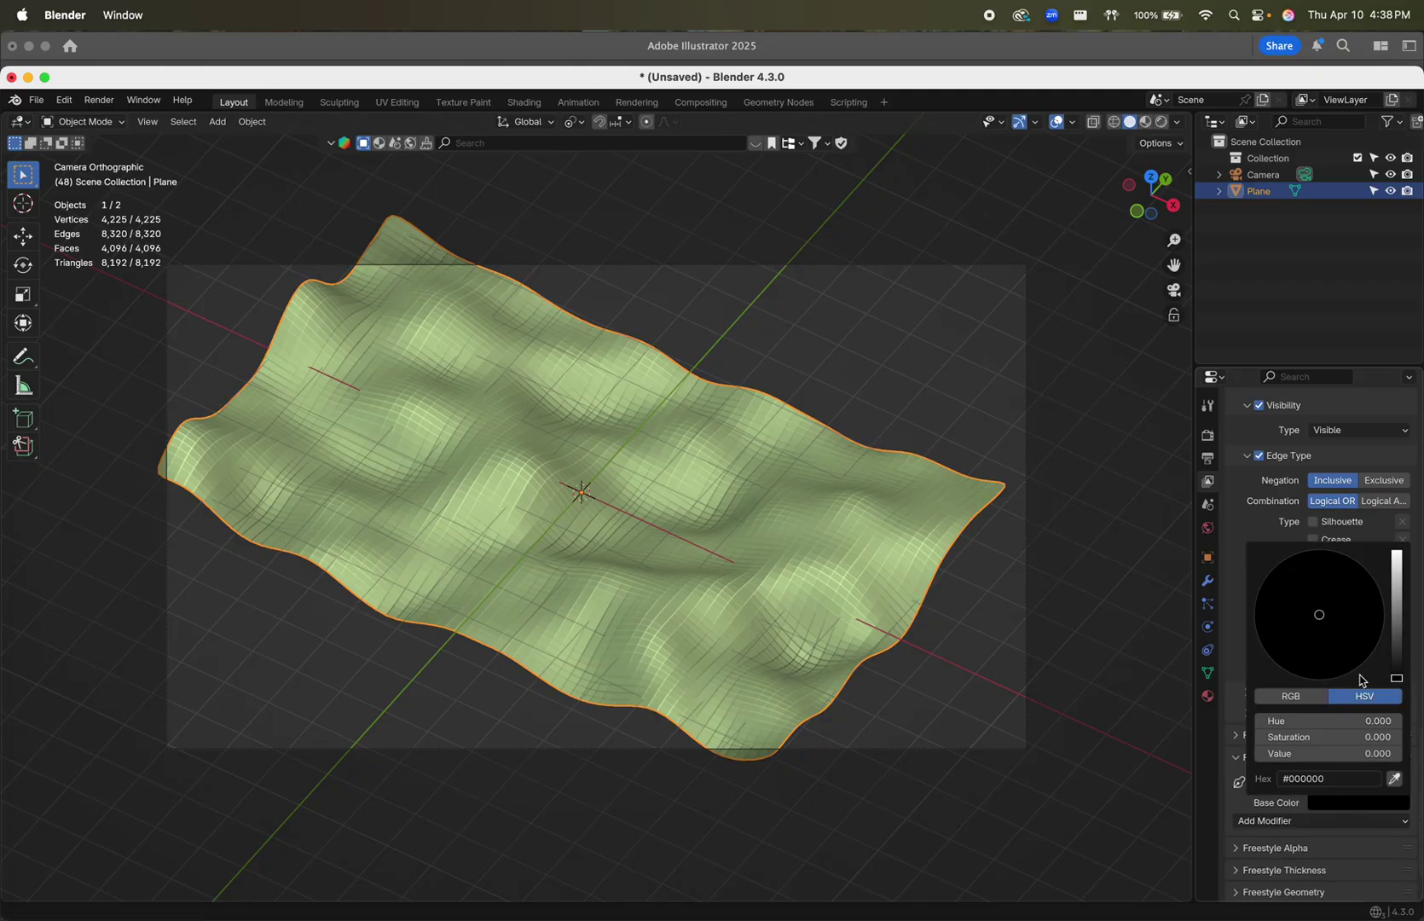
drag(1398, 620, 1398, 555)
click(1368, 650)
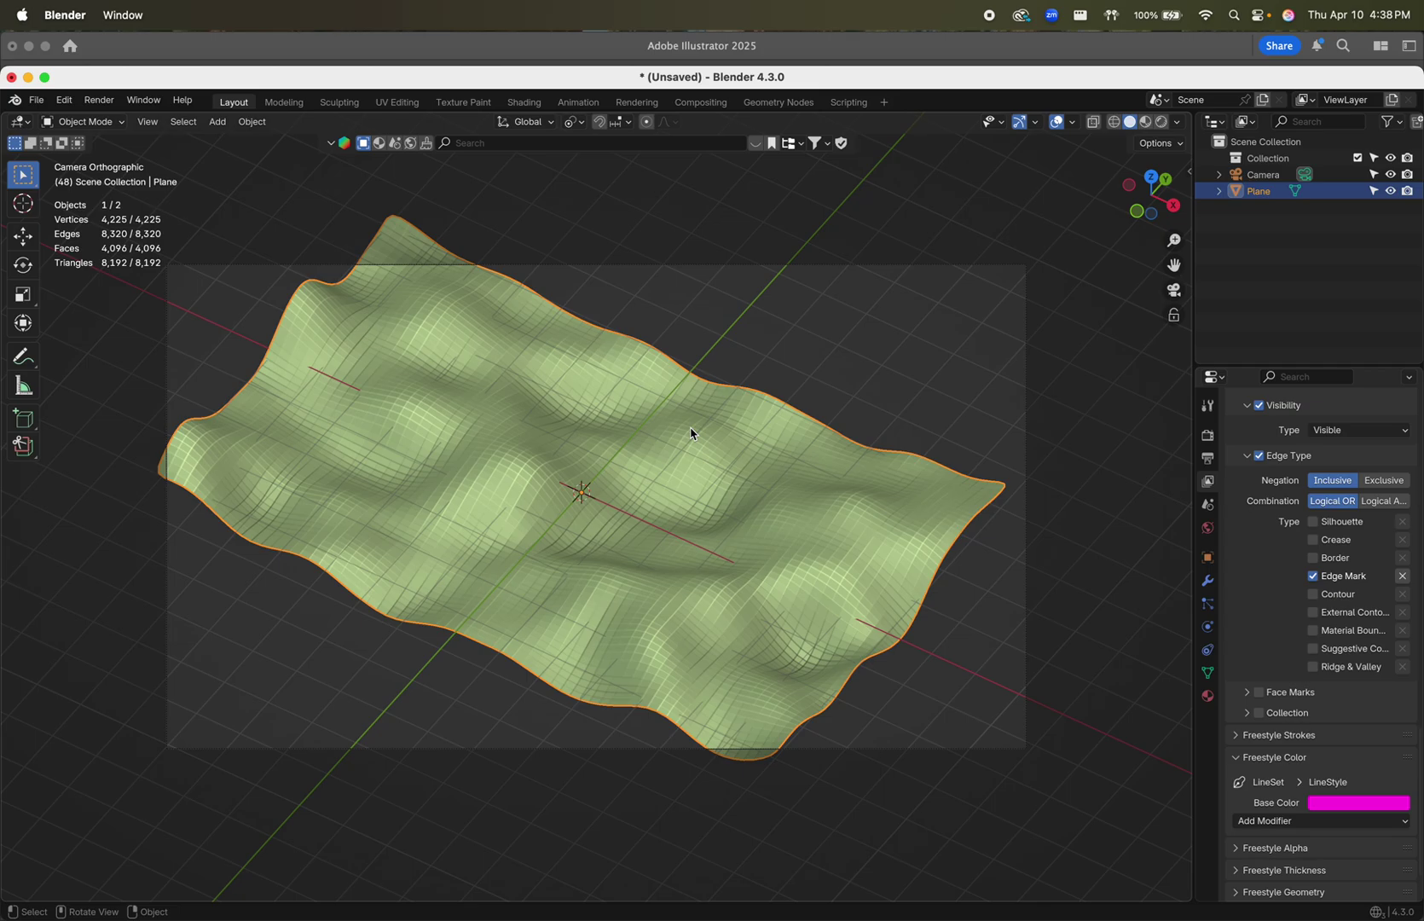
- Render the magenta line grid and open the exported abc.svg0048.svg in Illustrator
click(99, 99)
click(101, 119)
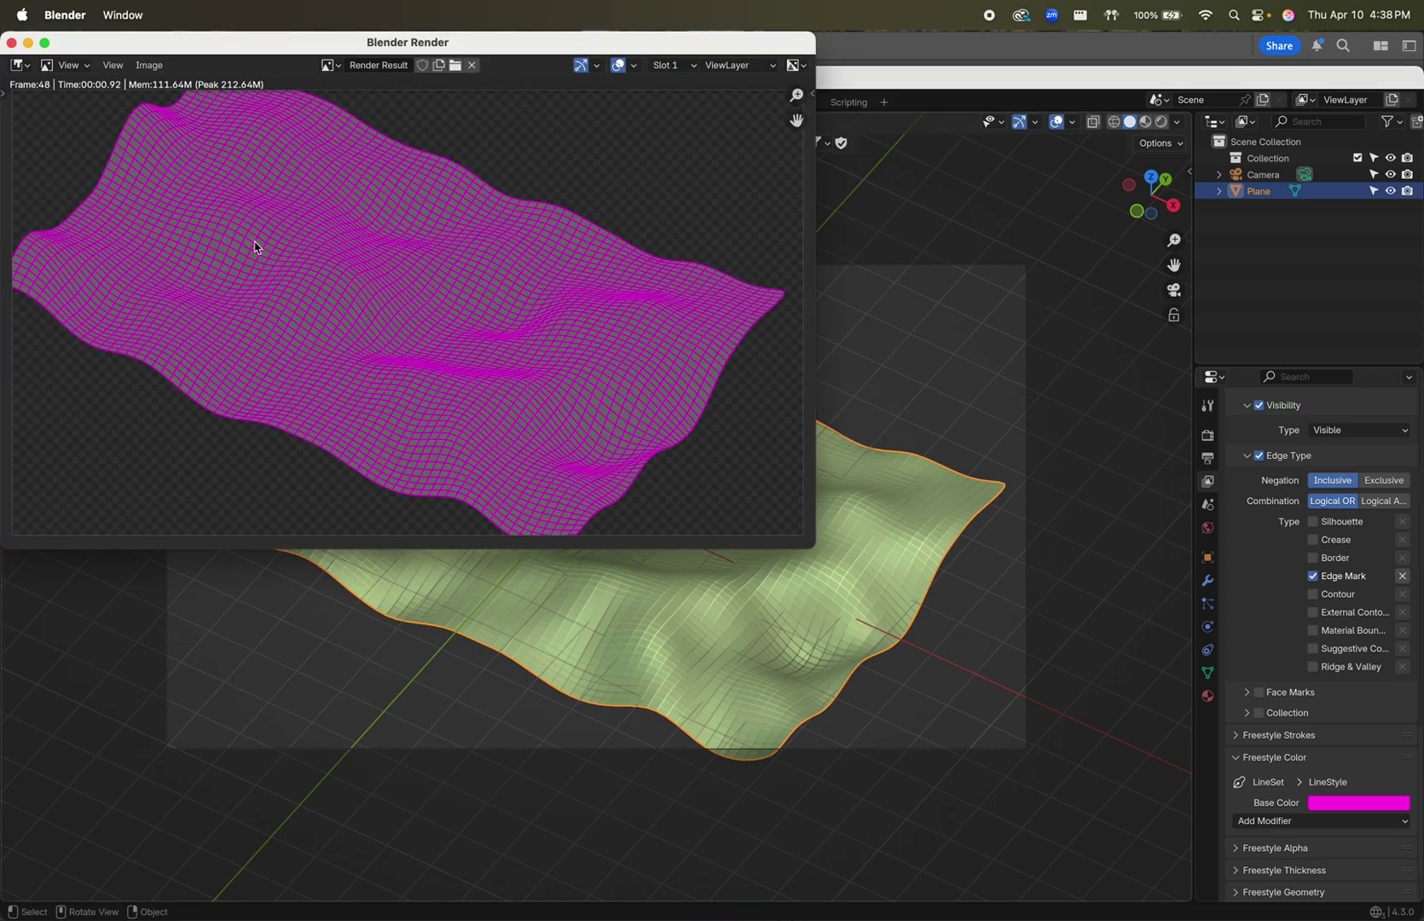
key(super+Tab)
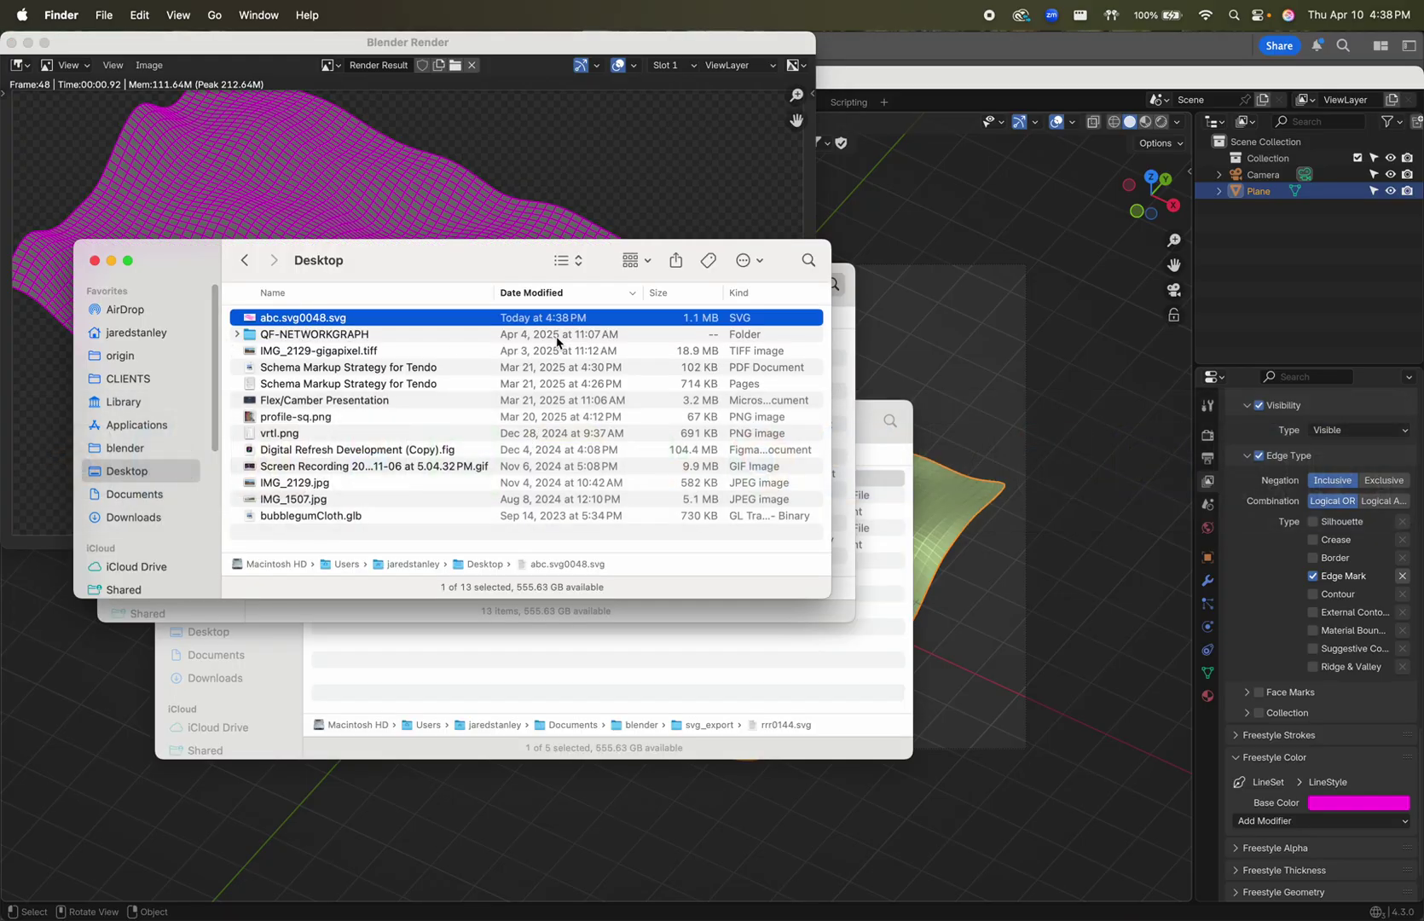
drag(277, 318, 580, 902)
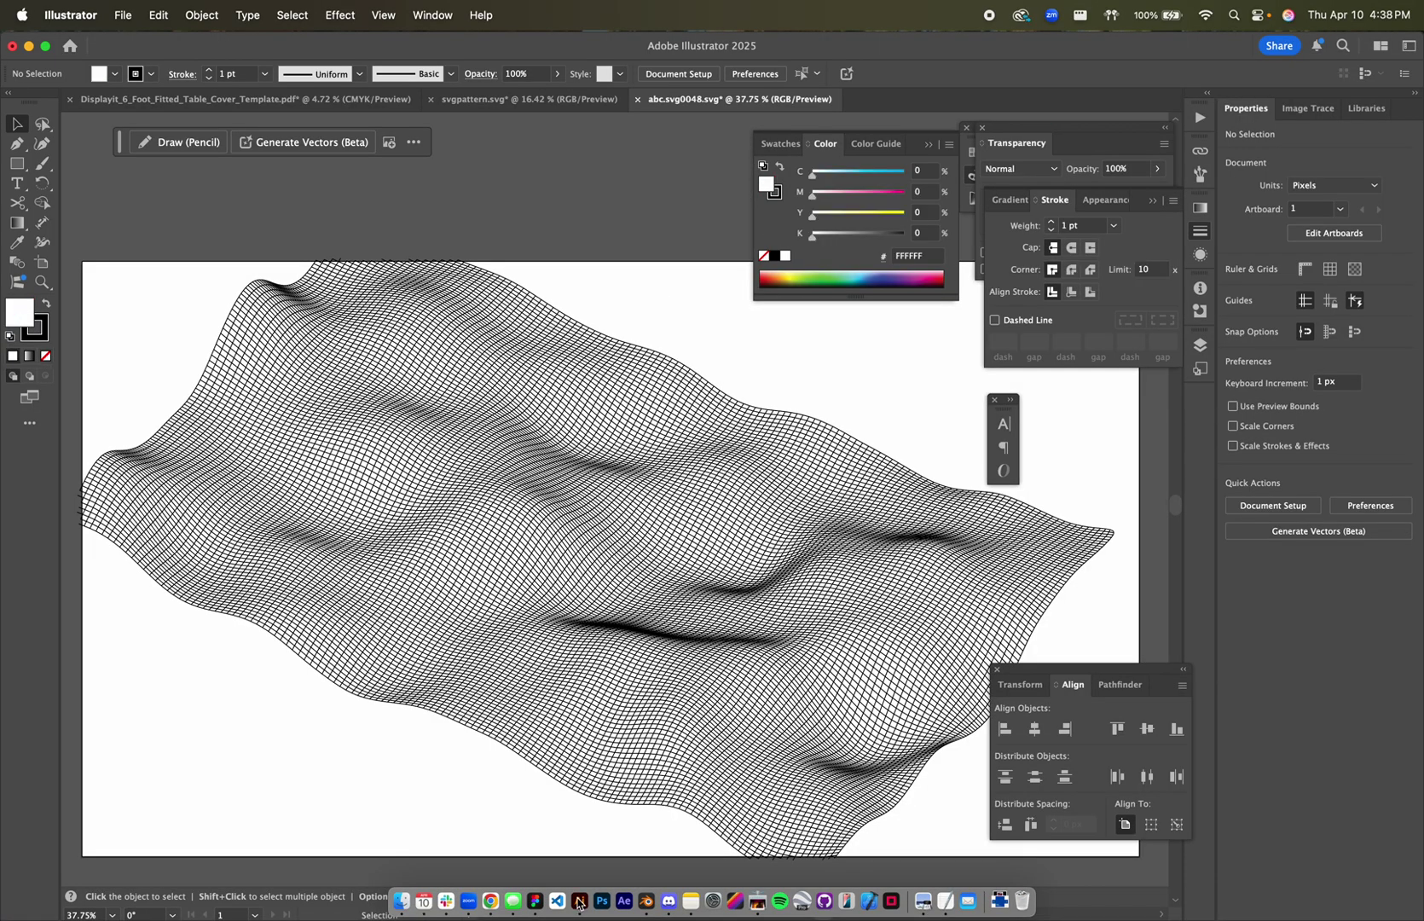
- Close the outdated abc.svg0048.svg without saving and reopen the new export from Finder
key(super+w)
click(716, 518)
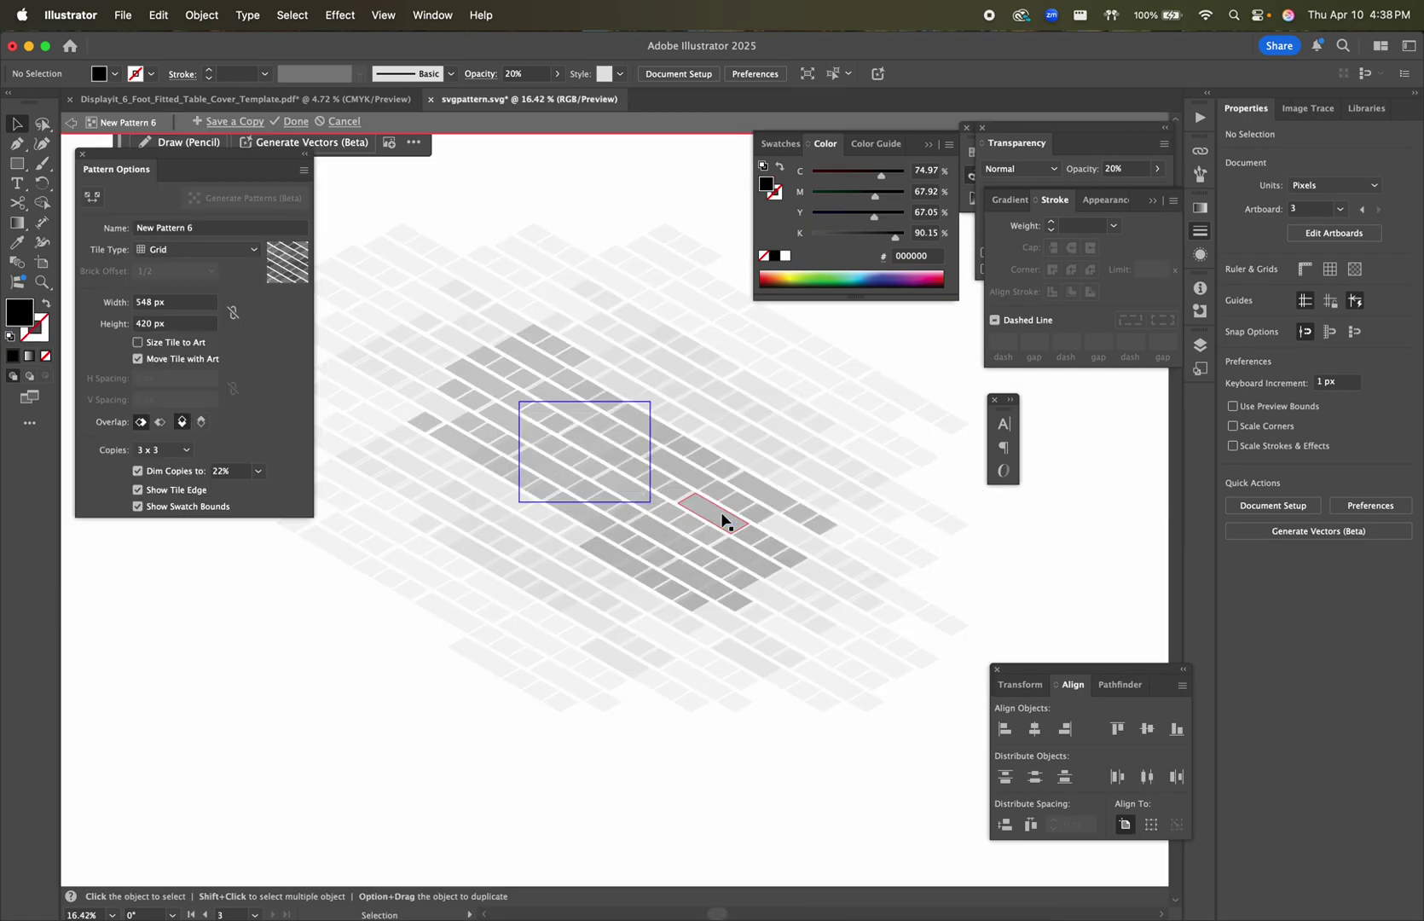
key(super+Tab)
drag(312, 323, 587, 902)
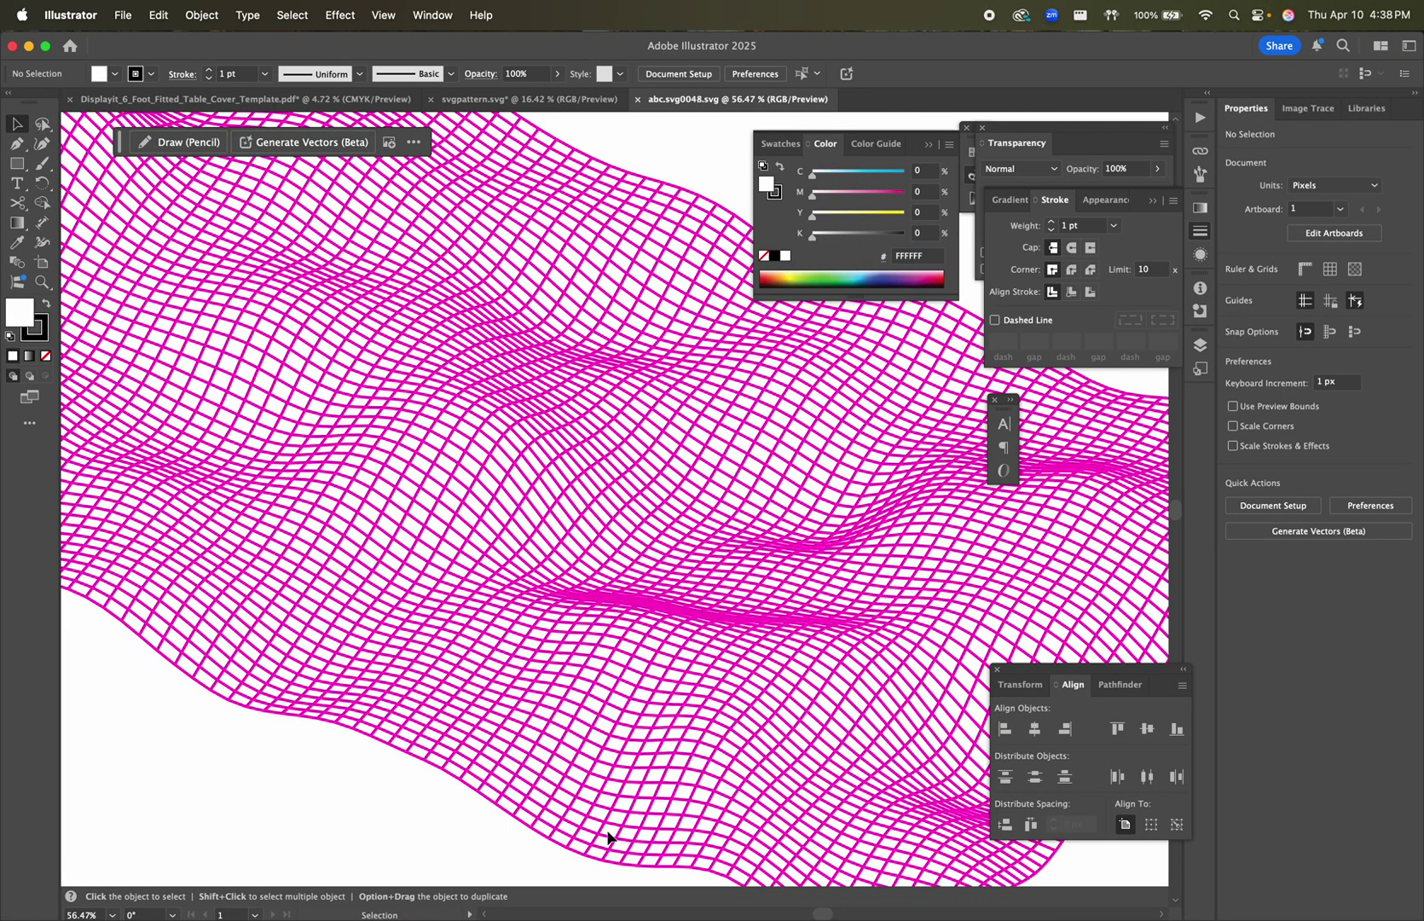
alt+scroll(607, 837, down, 3)
alt+scroll(607, 837, up, 1)
- Thin the magenta mesh group's stroke weight from 3 pt to 1 pt
click(611, 840)
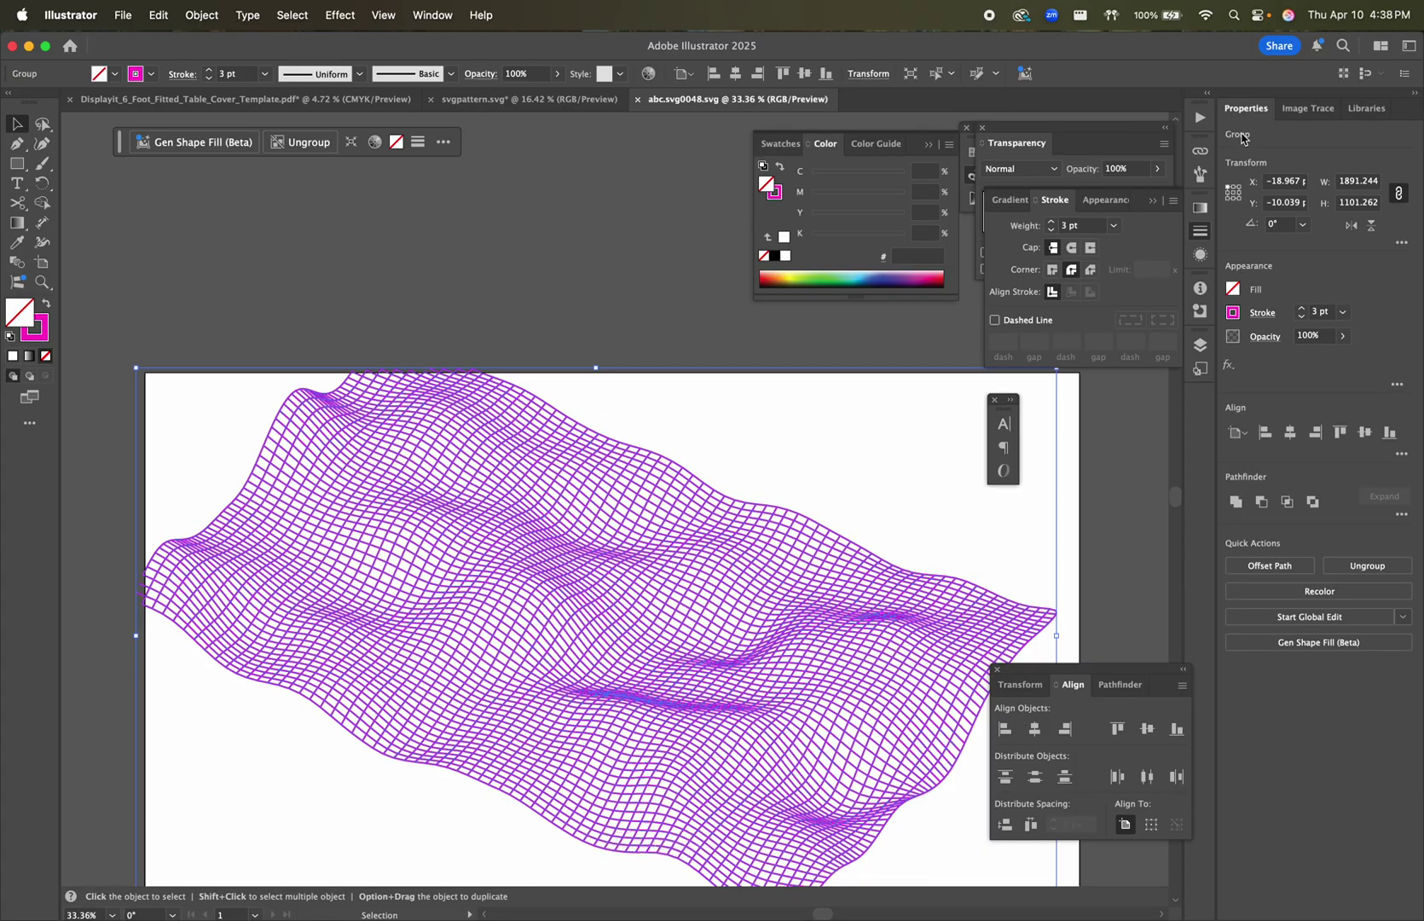
click(1071, 225)
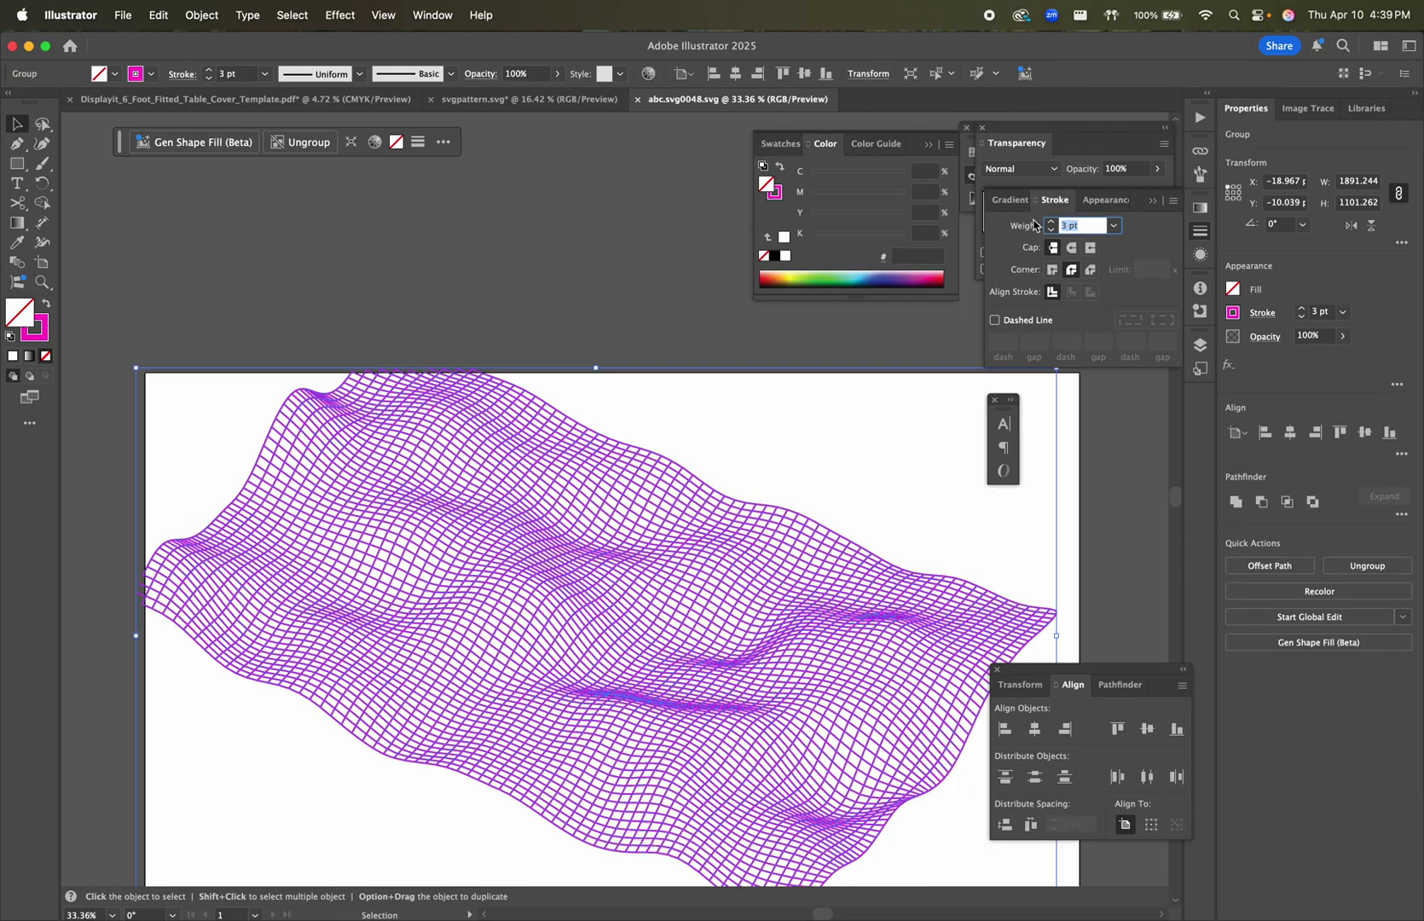
text(1)
key(Return)
click(614, 334)
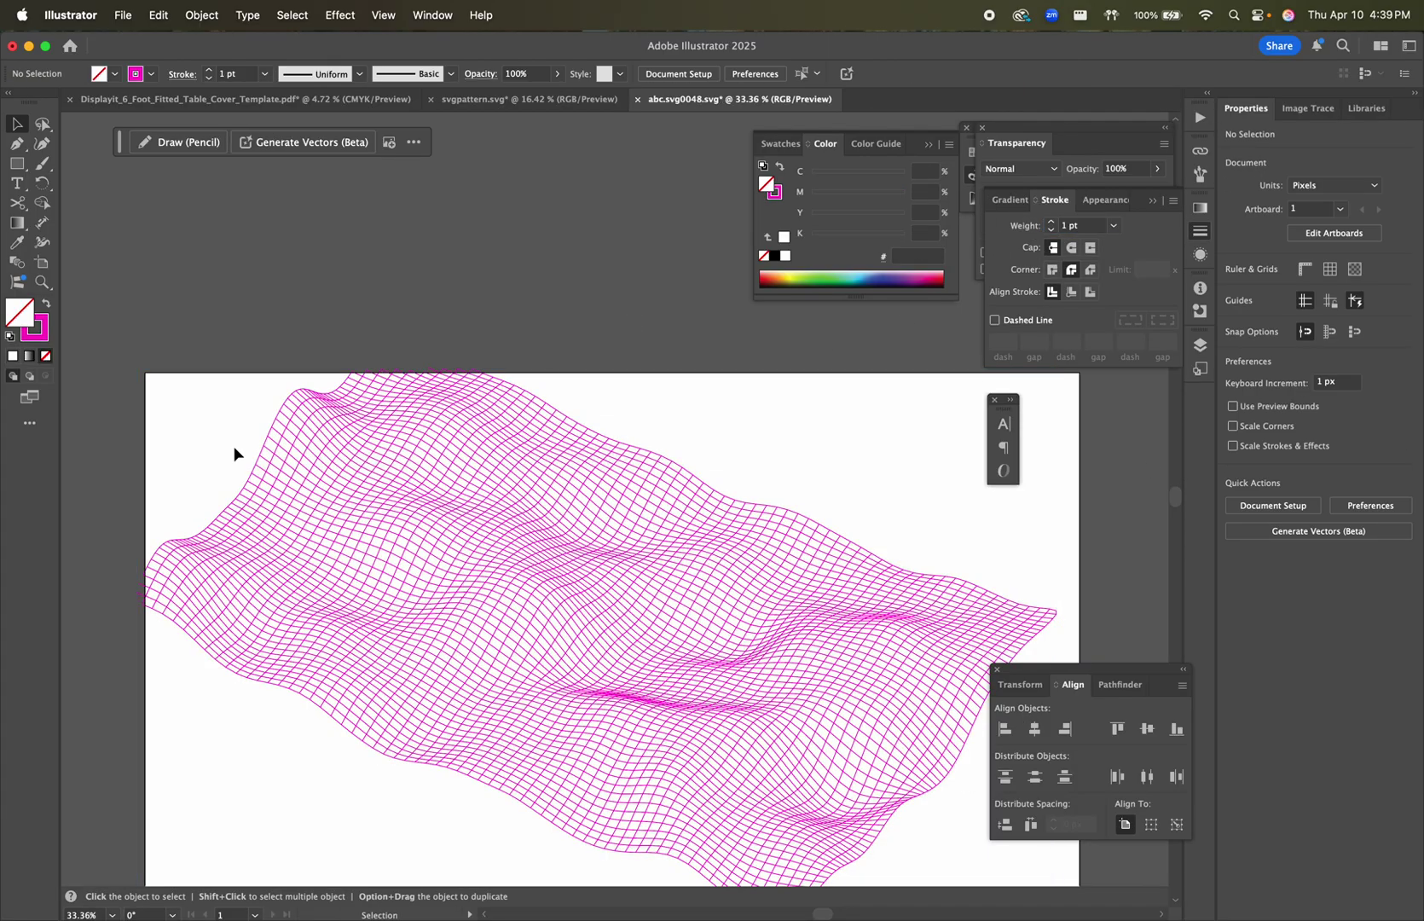
click(325, 475)
key(a)
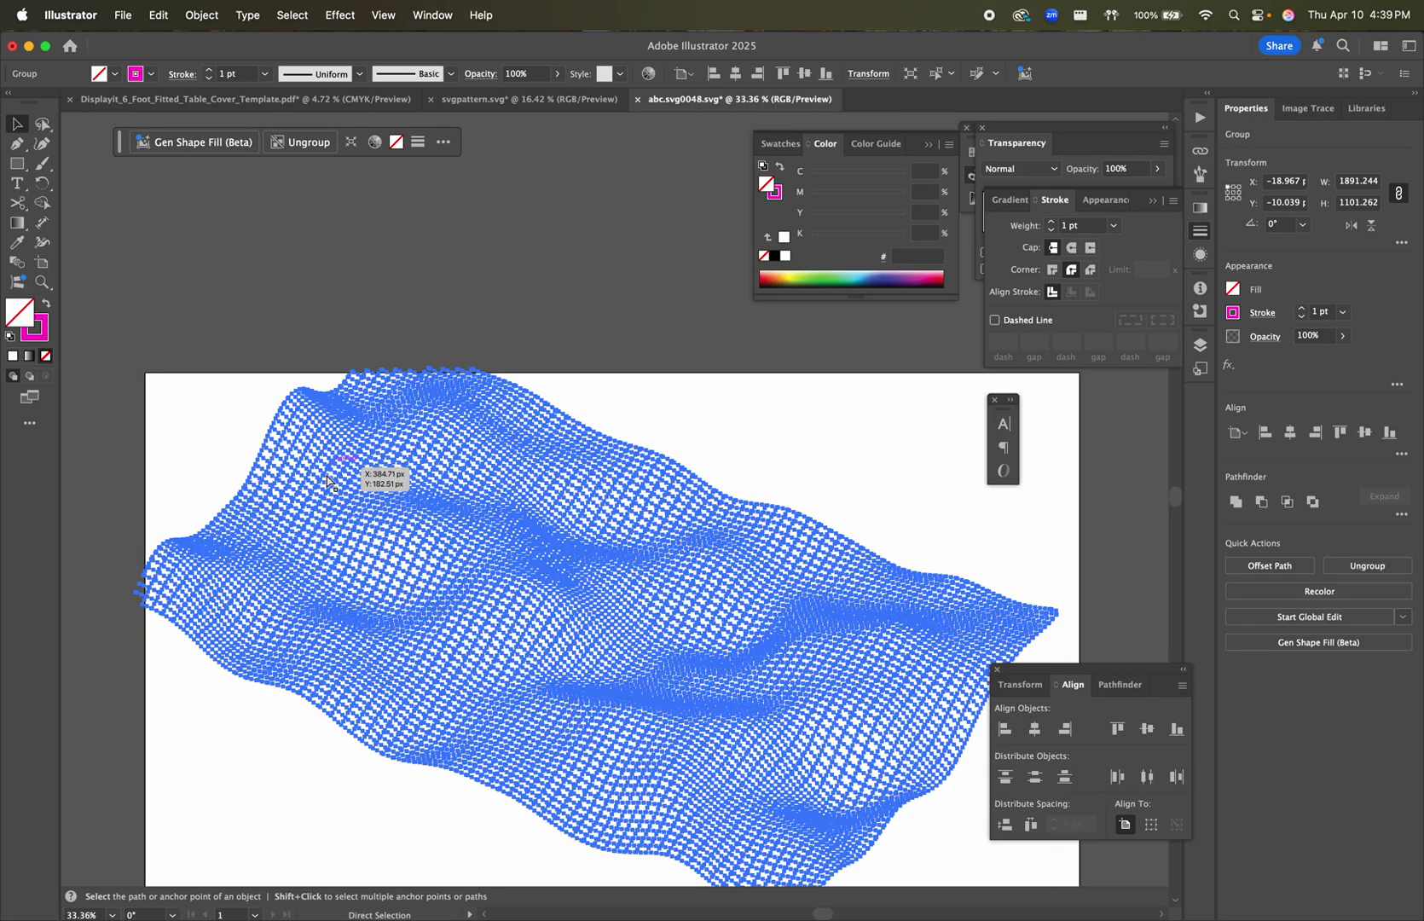
key(super+Tab)
key(super+Tab)
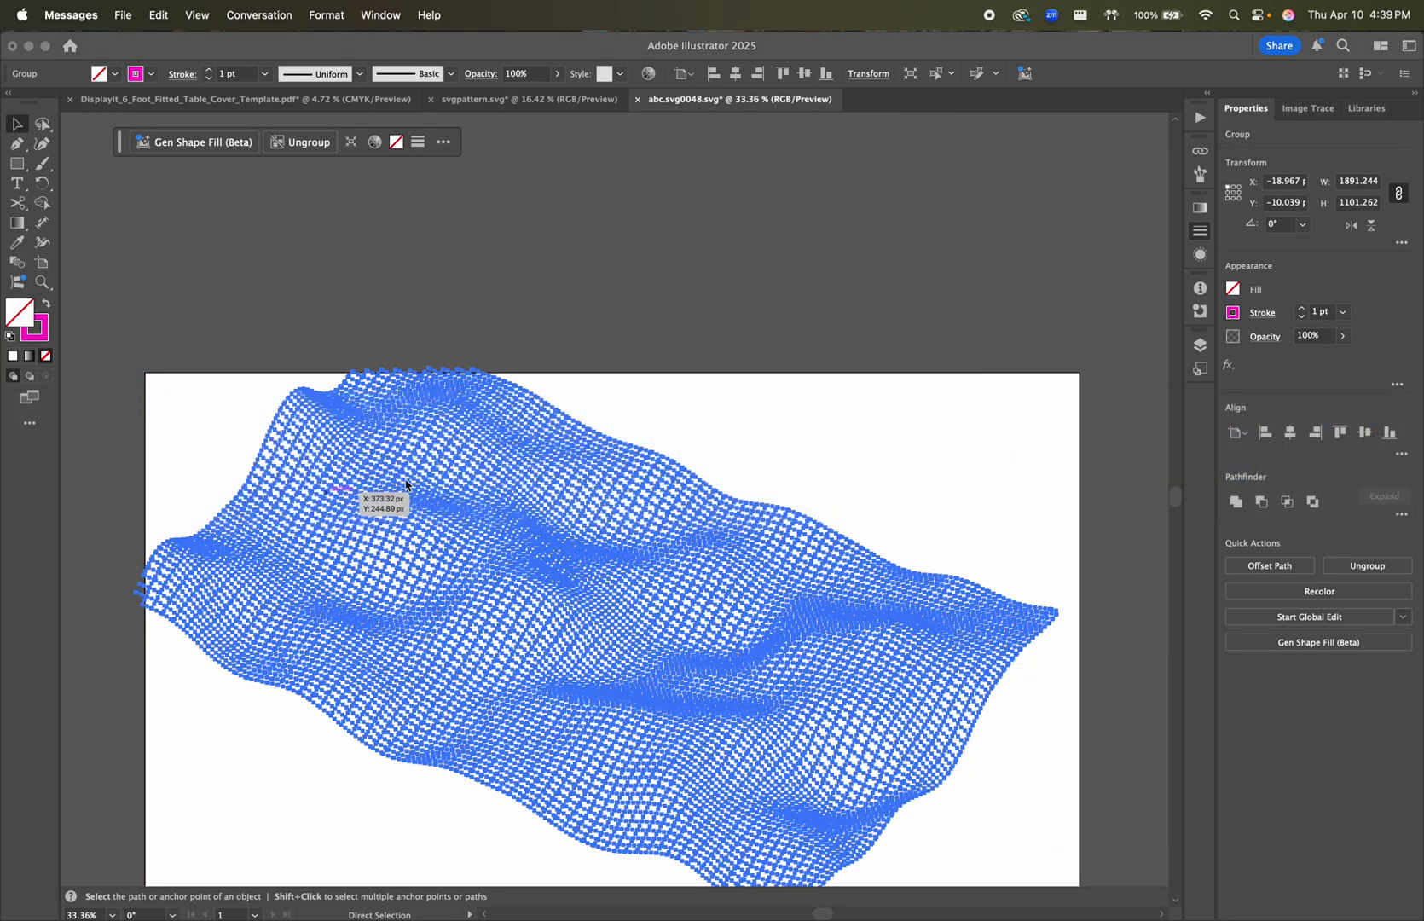
key(super+Tab)
key(super+Tab)
key(super+Tab)
key(super+Tab)
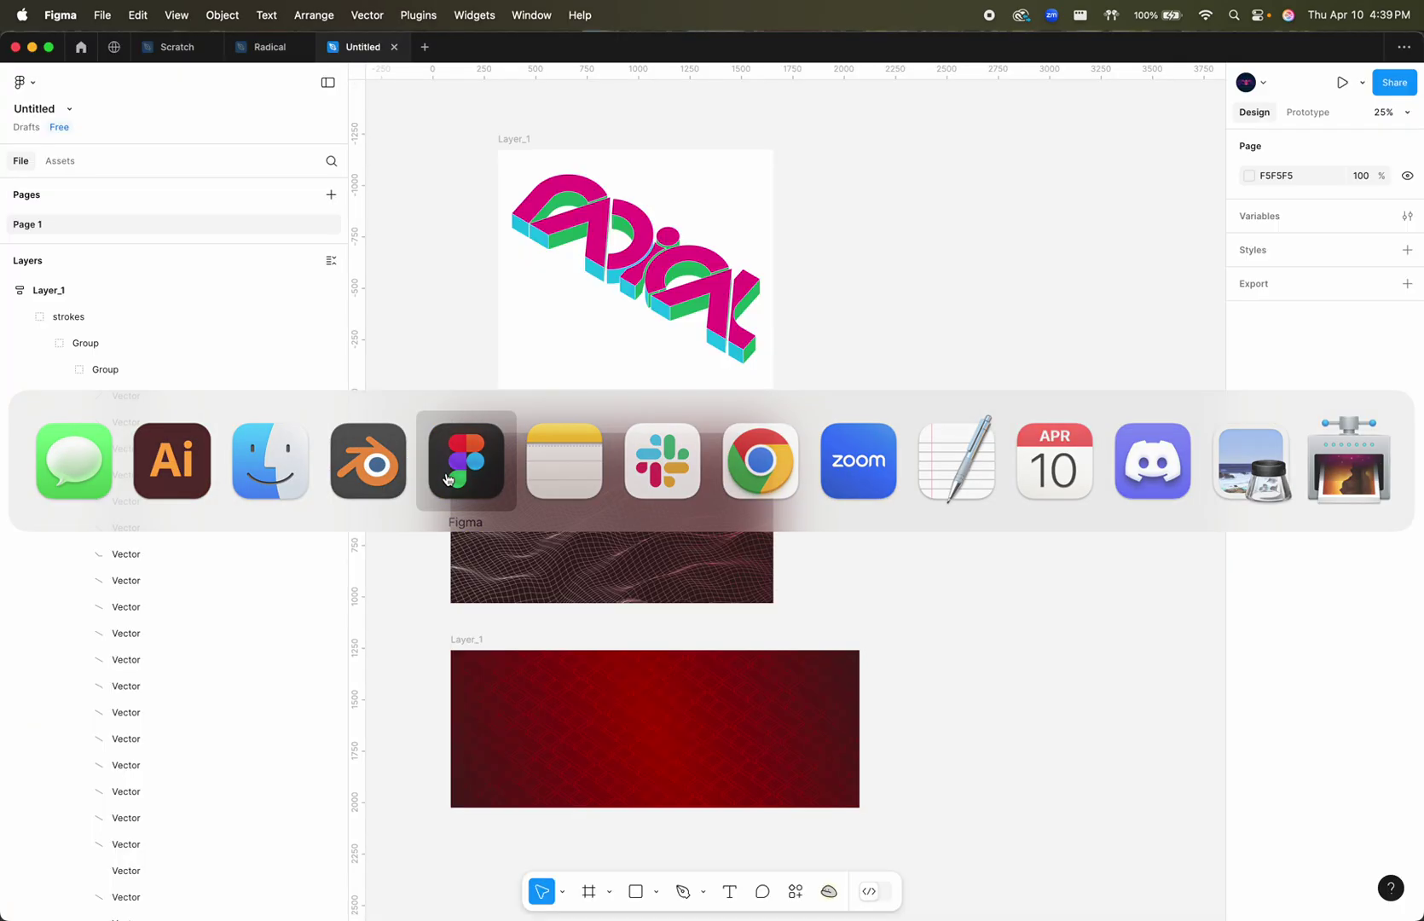
- Paste the copied mesh onto the Figma canvas
scroll(851, 471, right, 4)
scroll(851, 471, down, 2)
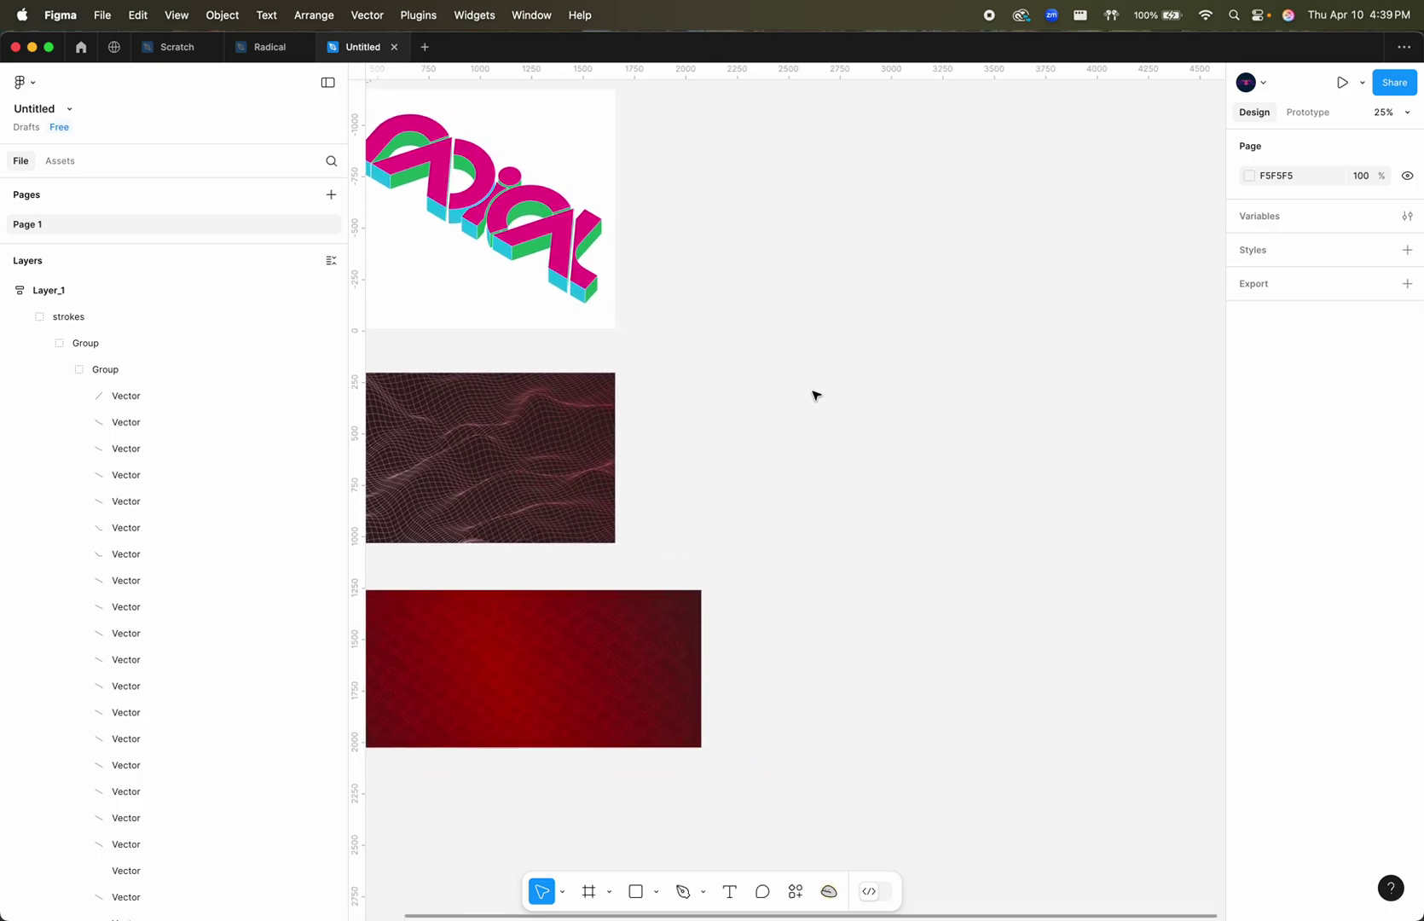
right_click(817, 395)
click(829, 408)
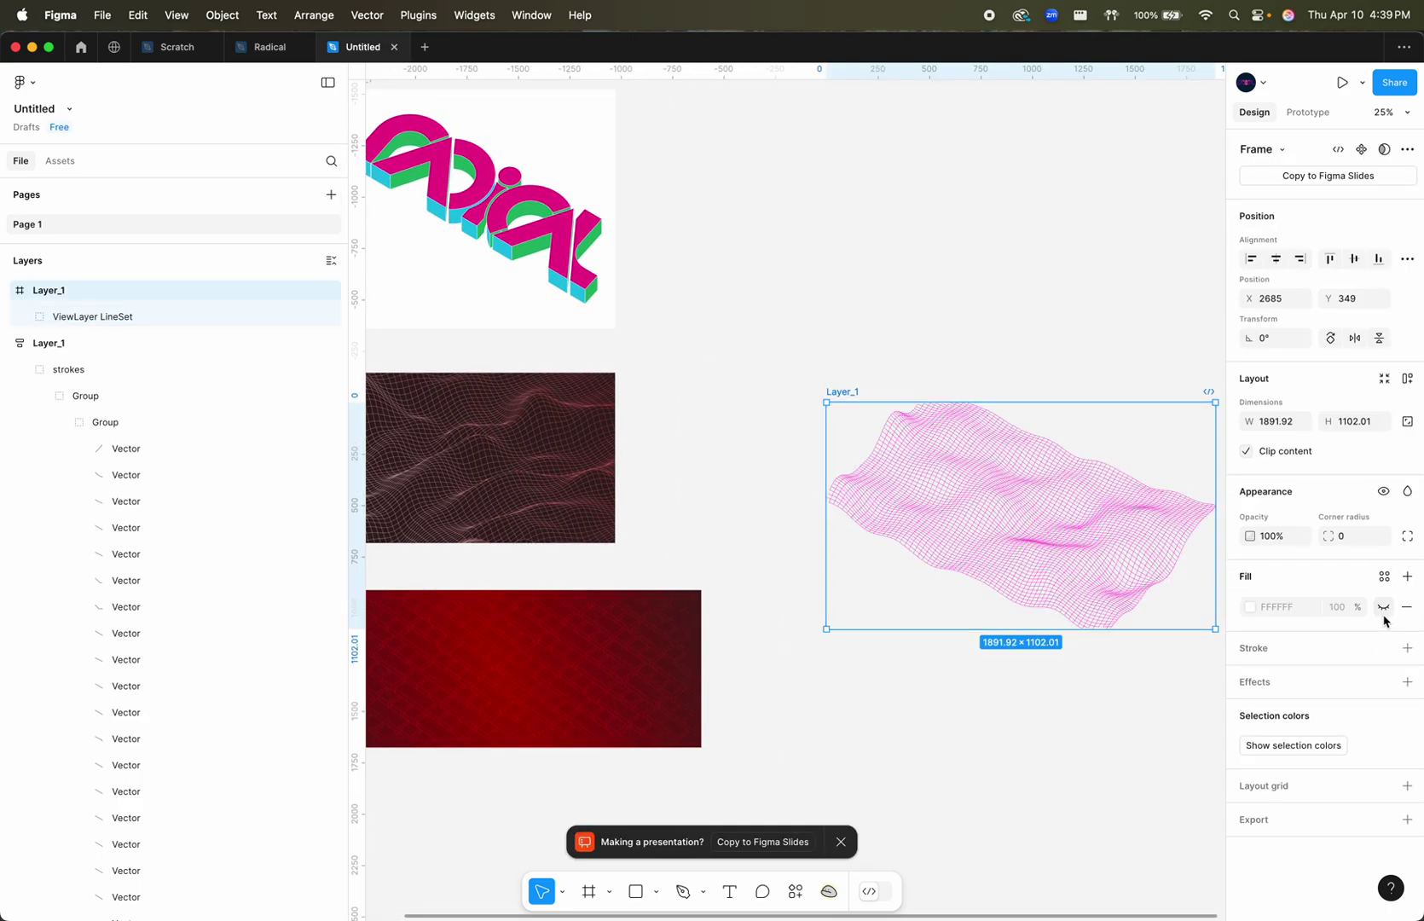
- Give the Layer_1 frame a visible black 000000 fill
key(shift+a)
key(super+z)
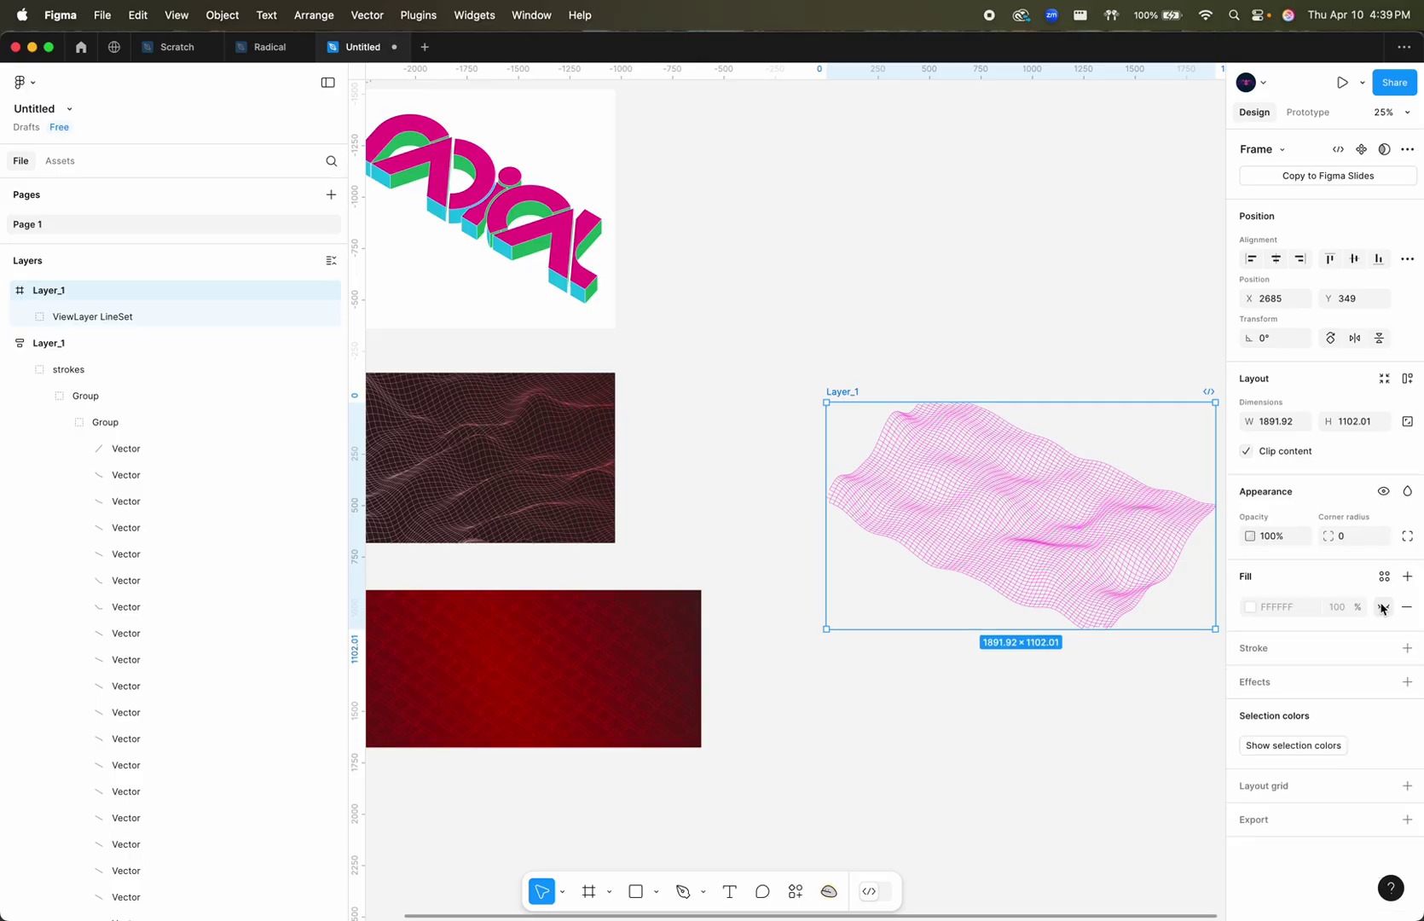
click(1383, 607)
click(1301, 607)
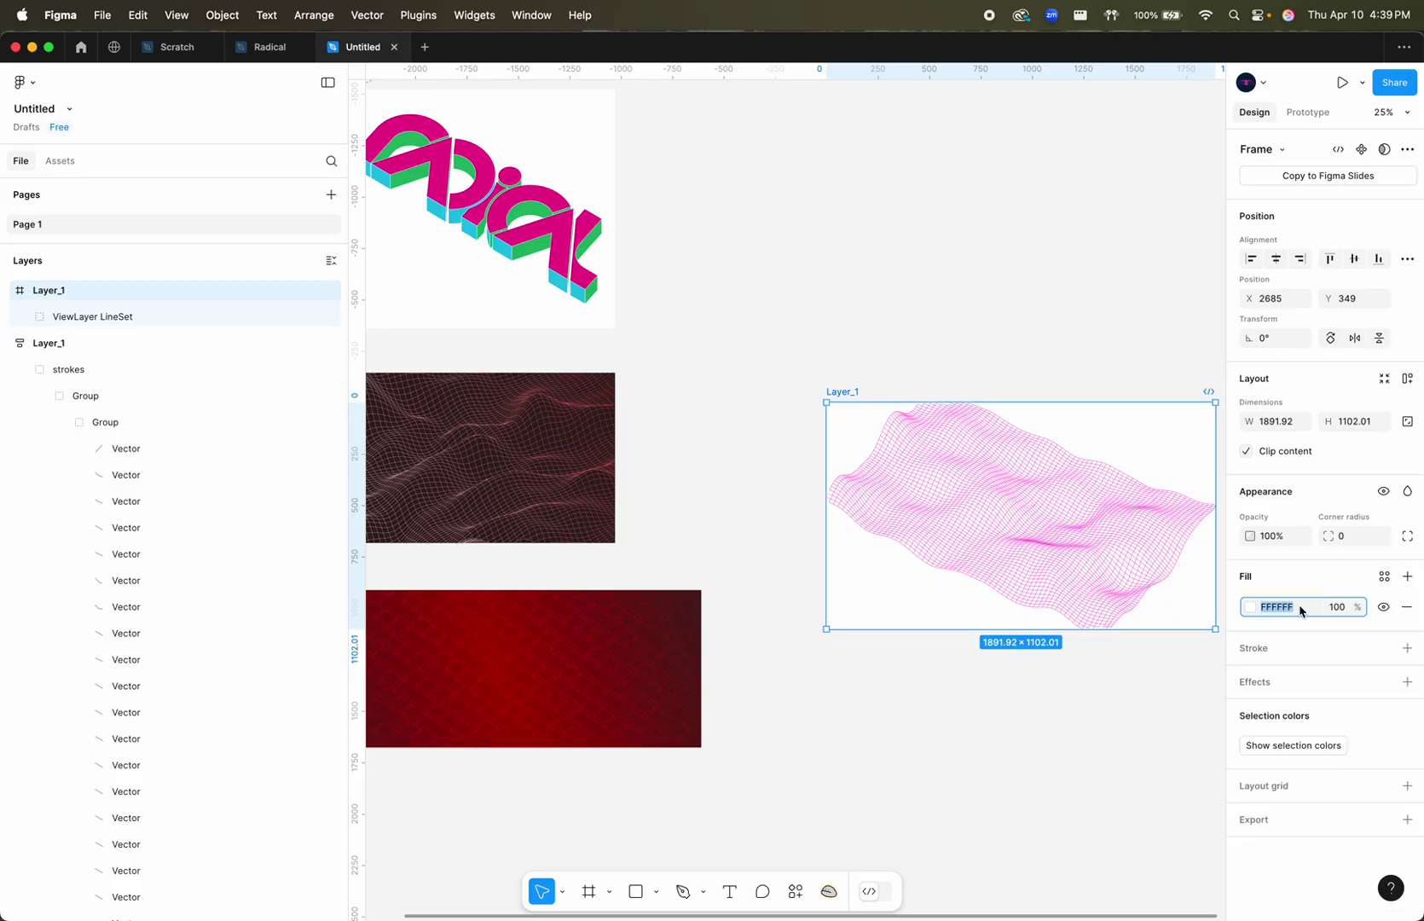
text(0)
key(Return)
- Change the mesh group's magenta stroke to light grey DEDEDE
click(989, 502)
click(990, 501)
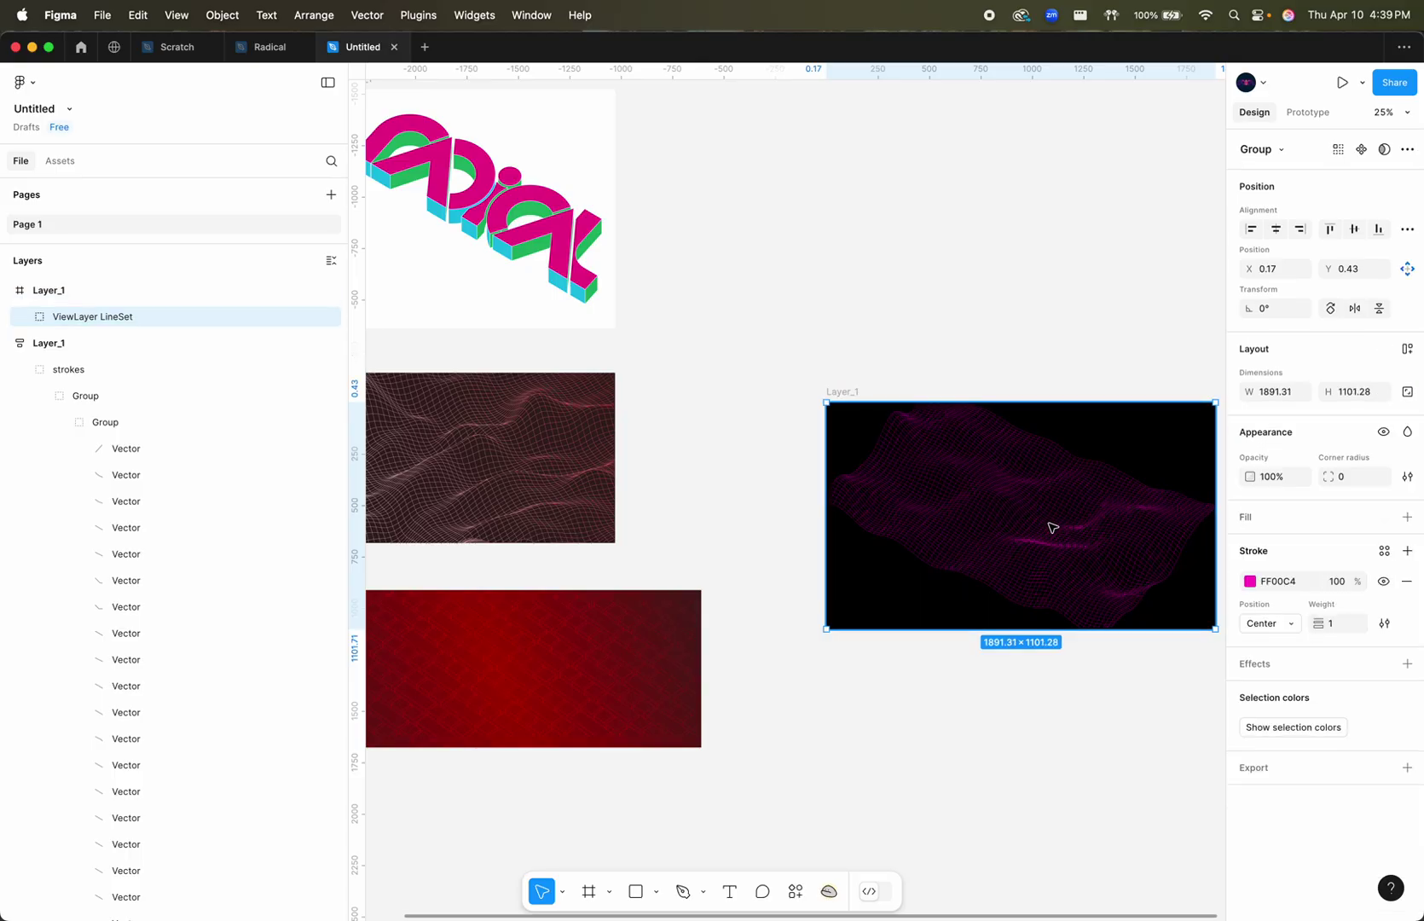
click(1286, 582)
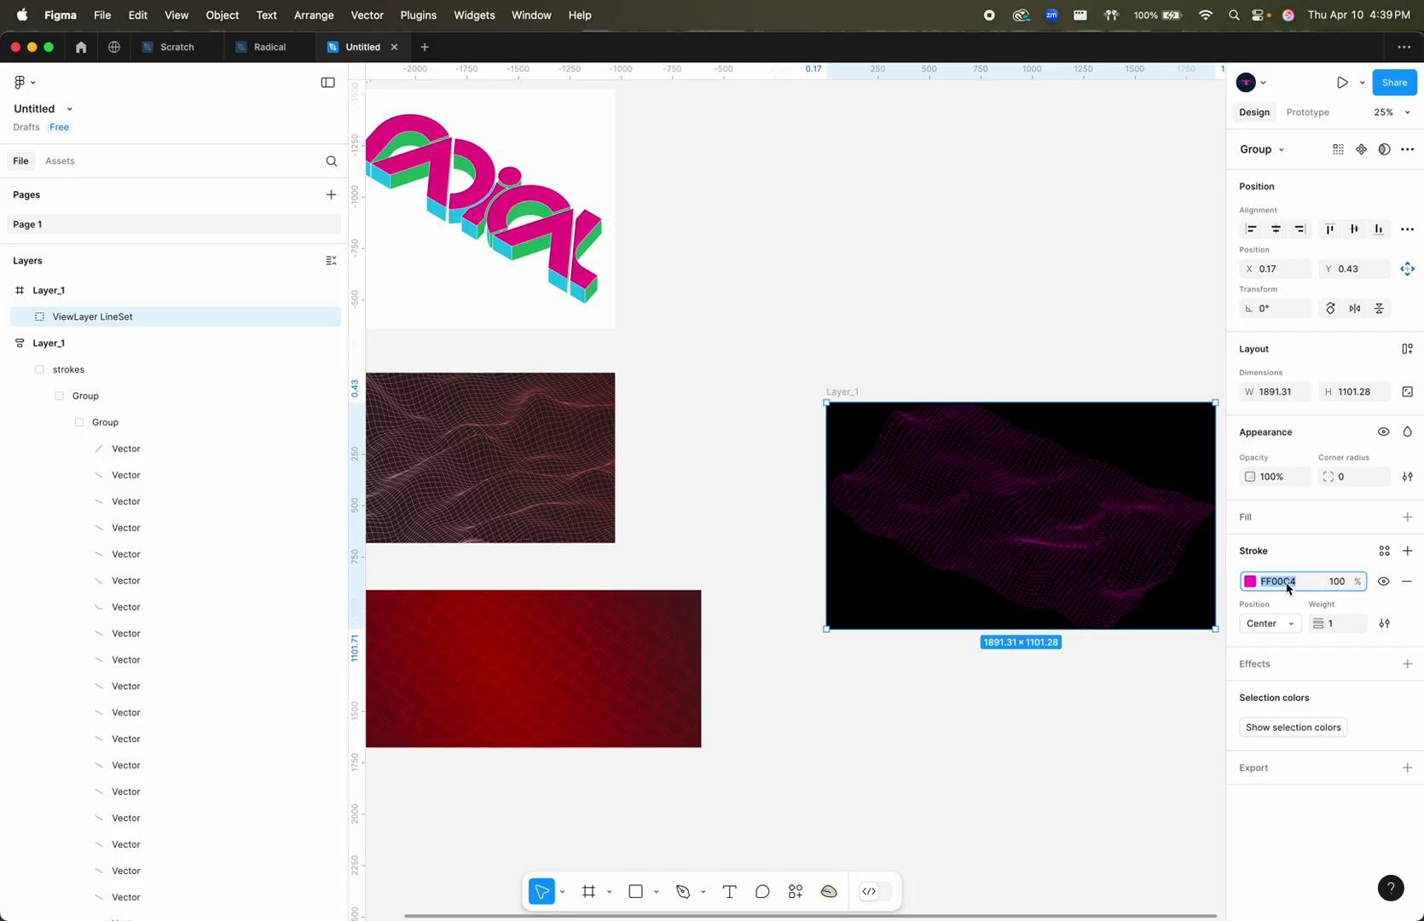
text(dedede)
key(Return)
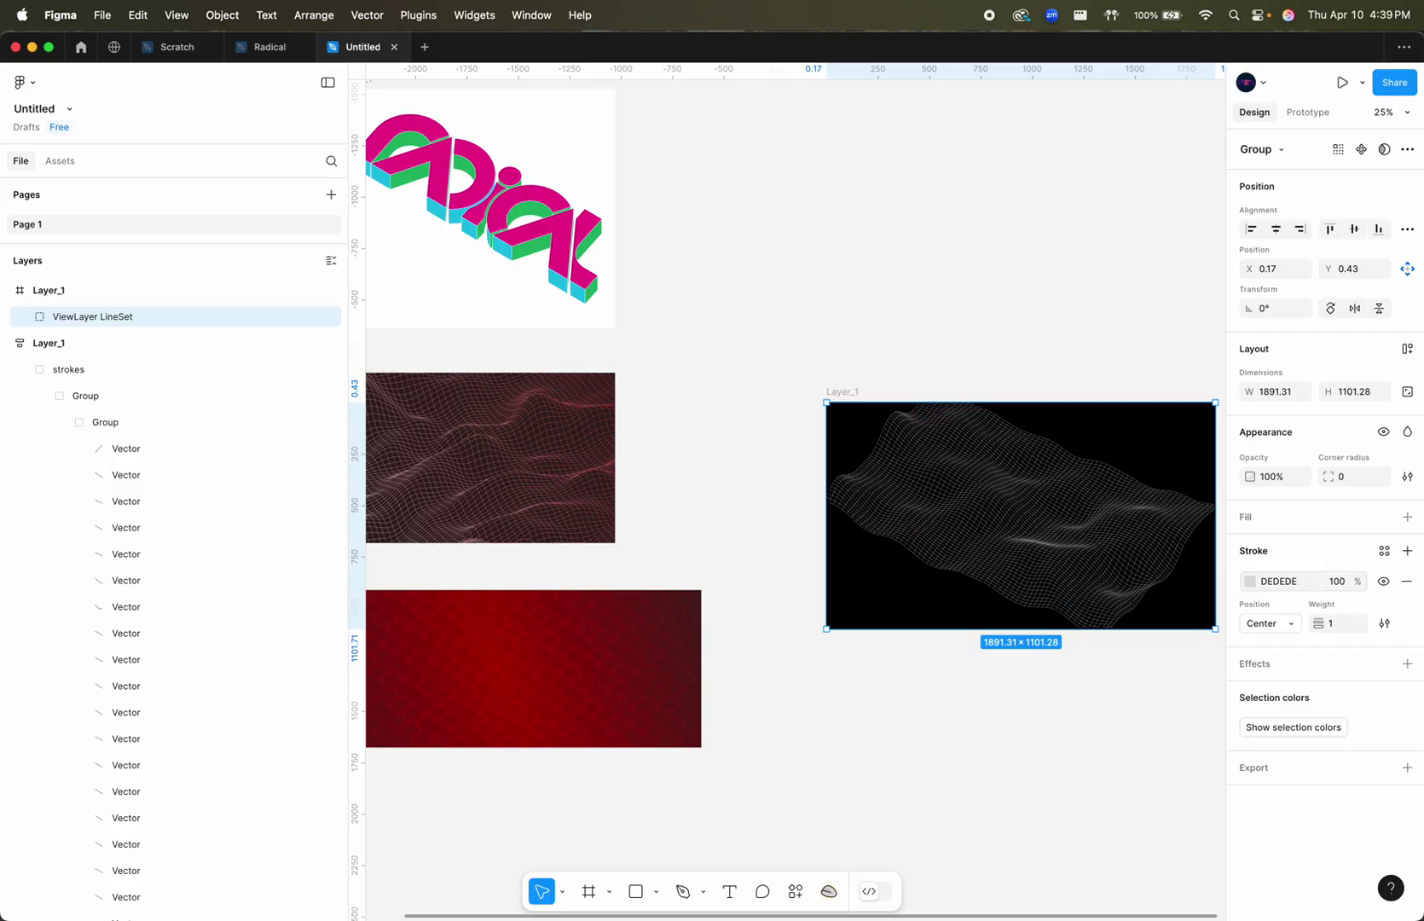
- Move the Layer_1 frame and crop its edges to 1802×433
drag(837, 393, 715, 329)
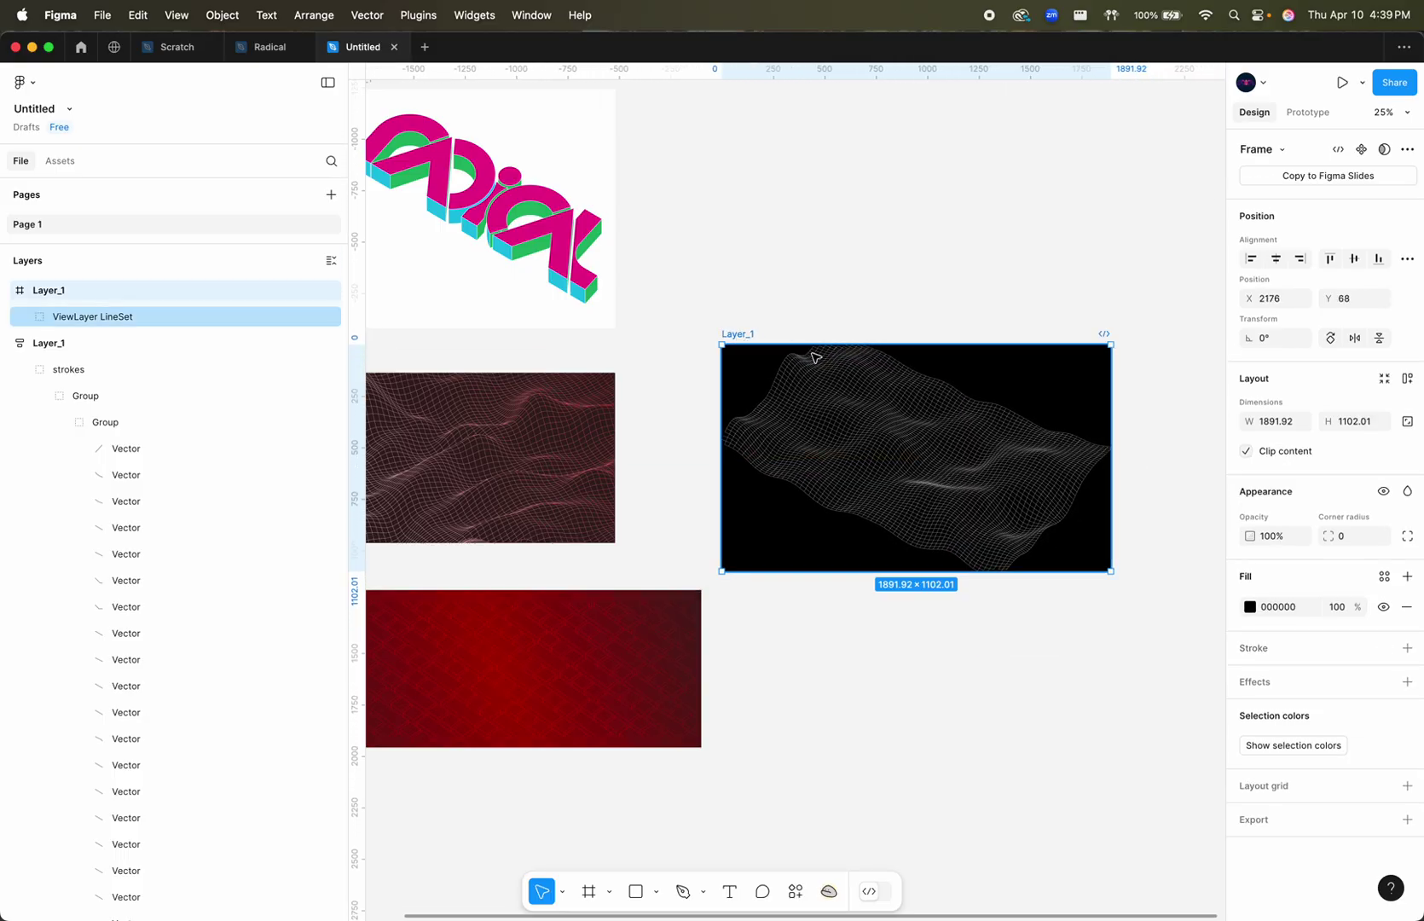
ctrl+scroll(837, 380, up, 3)
ctrl+scroll(836, 380, up, 5)
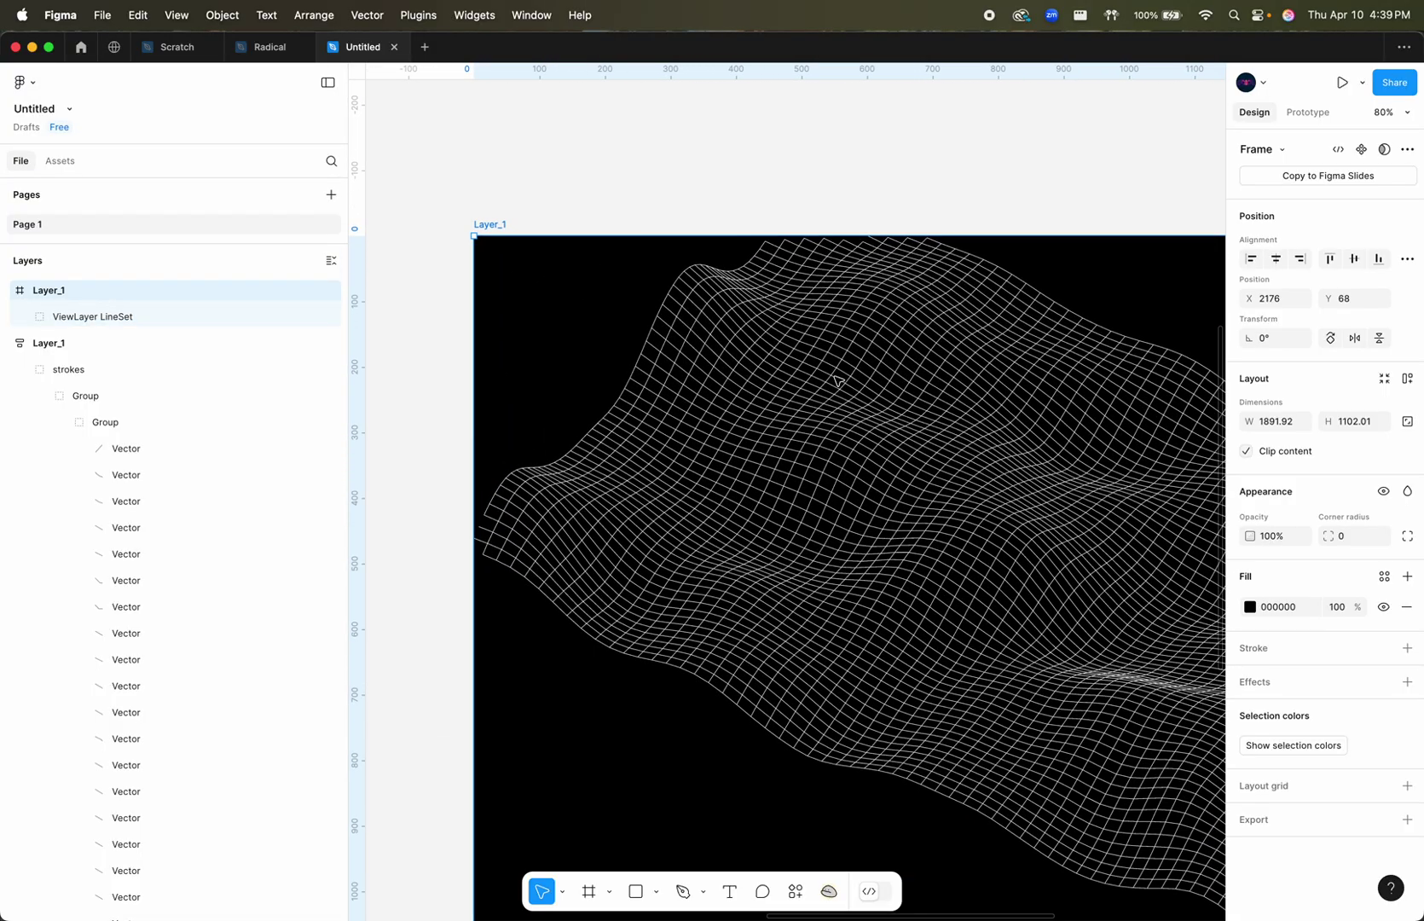
scroll(836, 386, right, 2)
scroll(837, 386, up, 1)
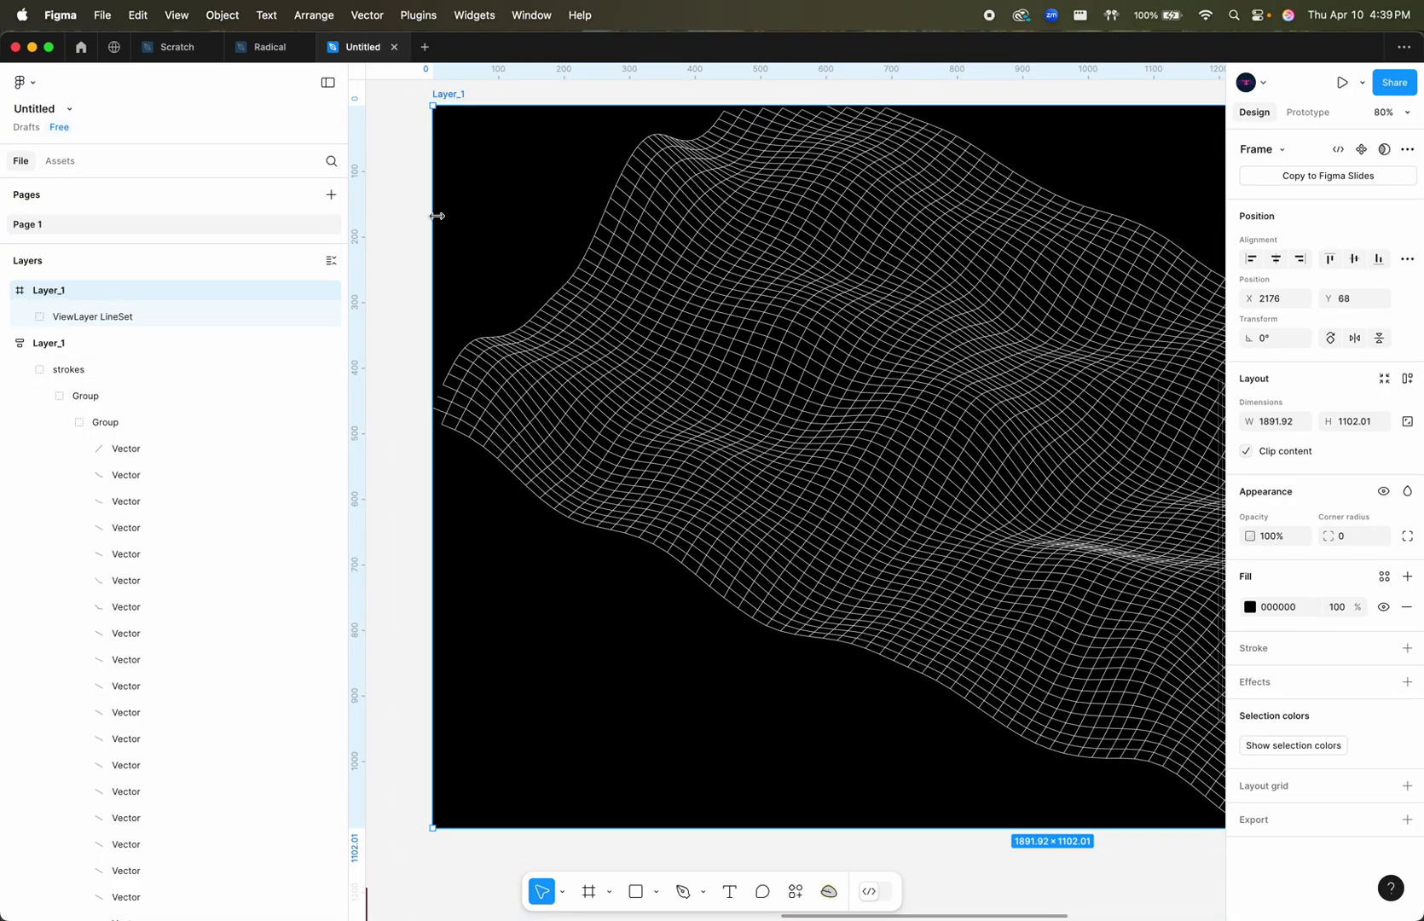
drag(437, 216, 492, 216)
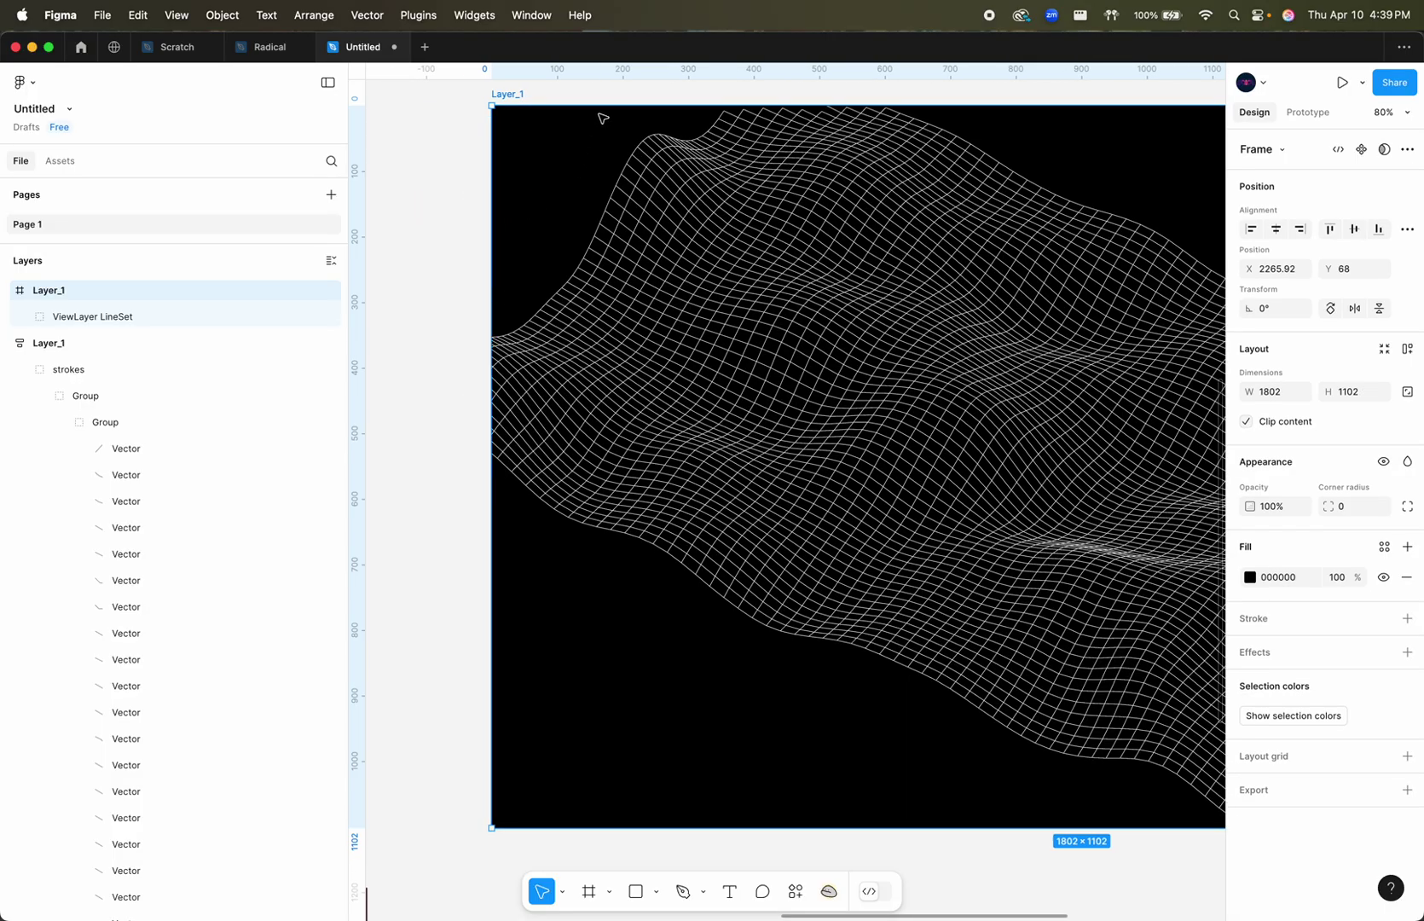
drag(599, 131, 607, 292)
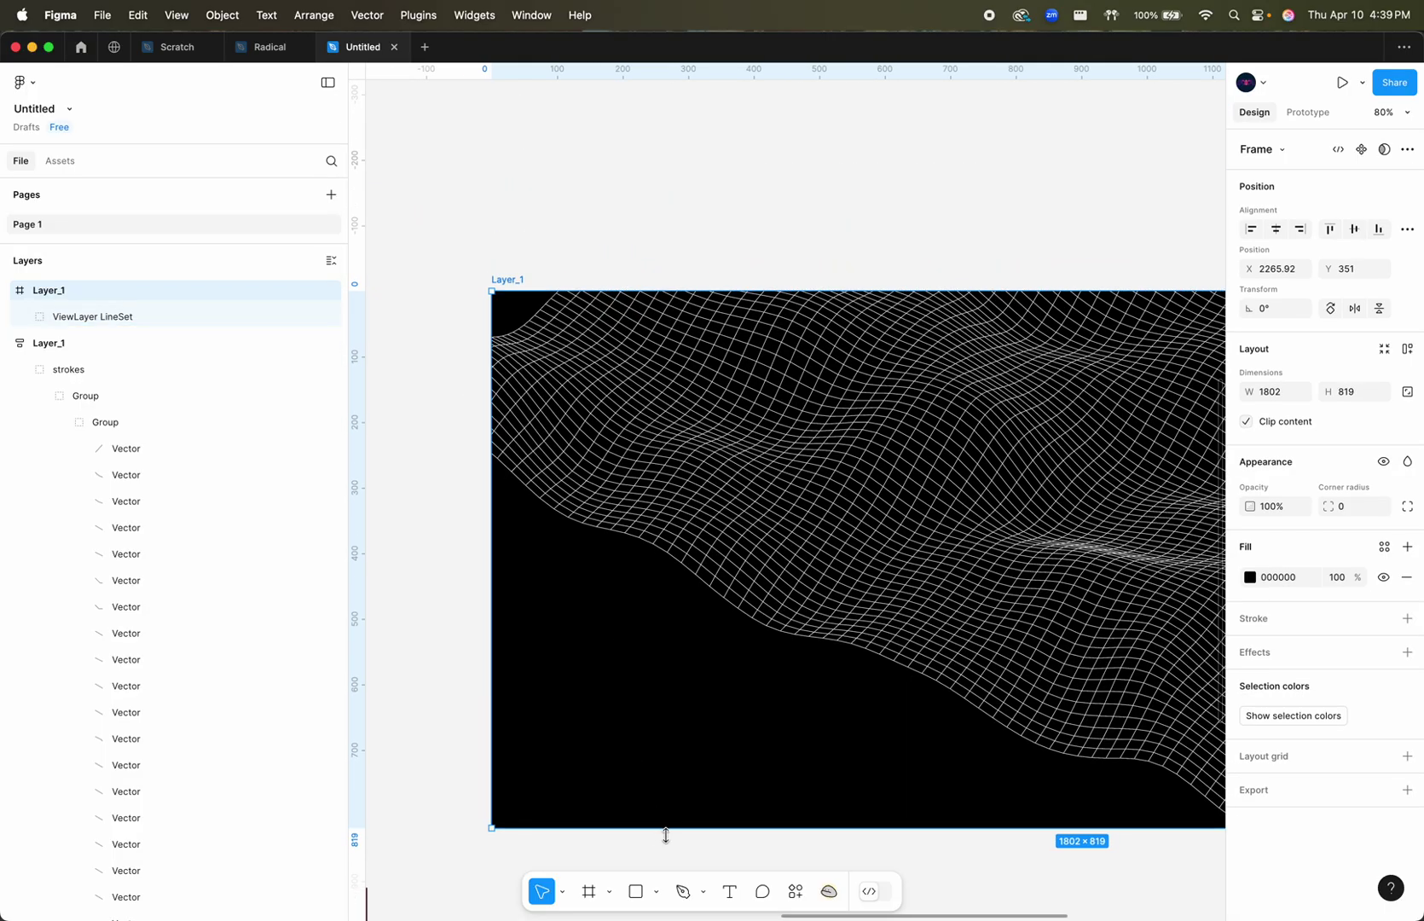
drag(666, 836, 665, 584)
- Zoom out to review all frames, then zoom in on the red pattern frame
middle_drag(816, 507, 575, 483)
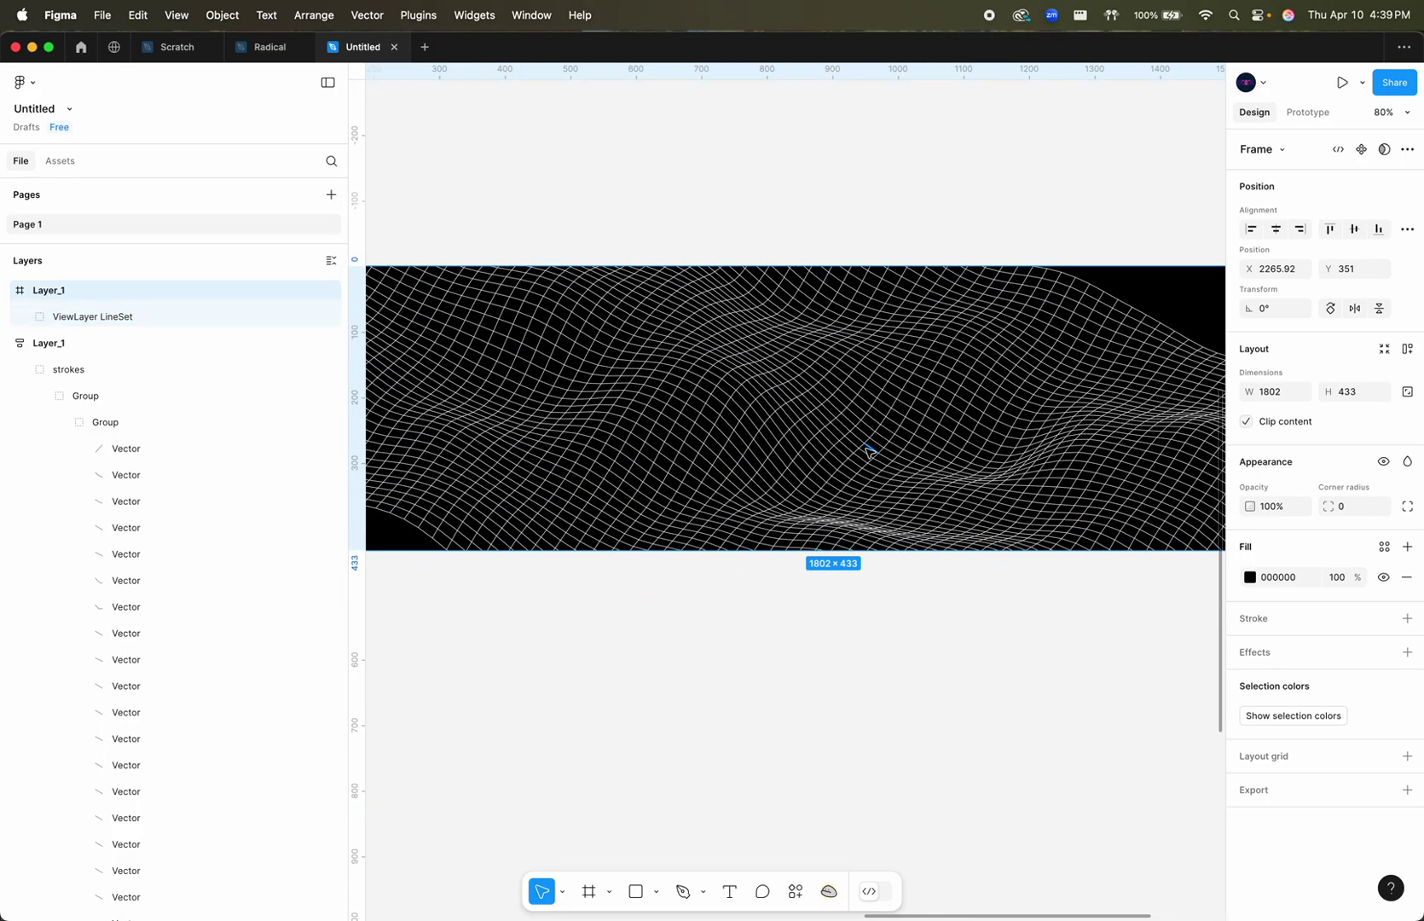
key(shift+1)
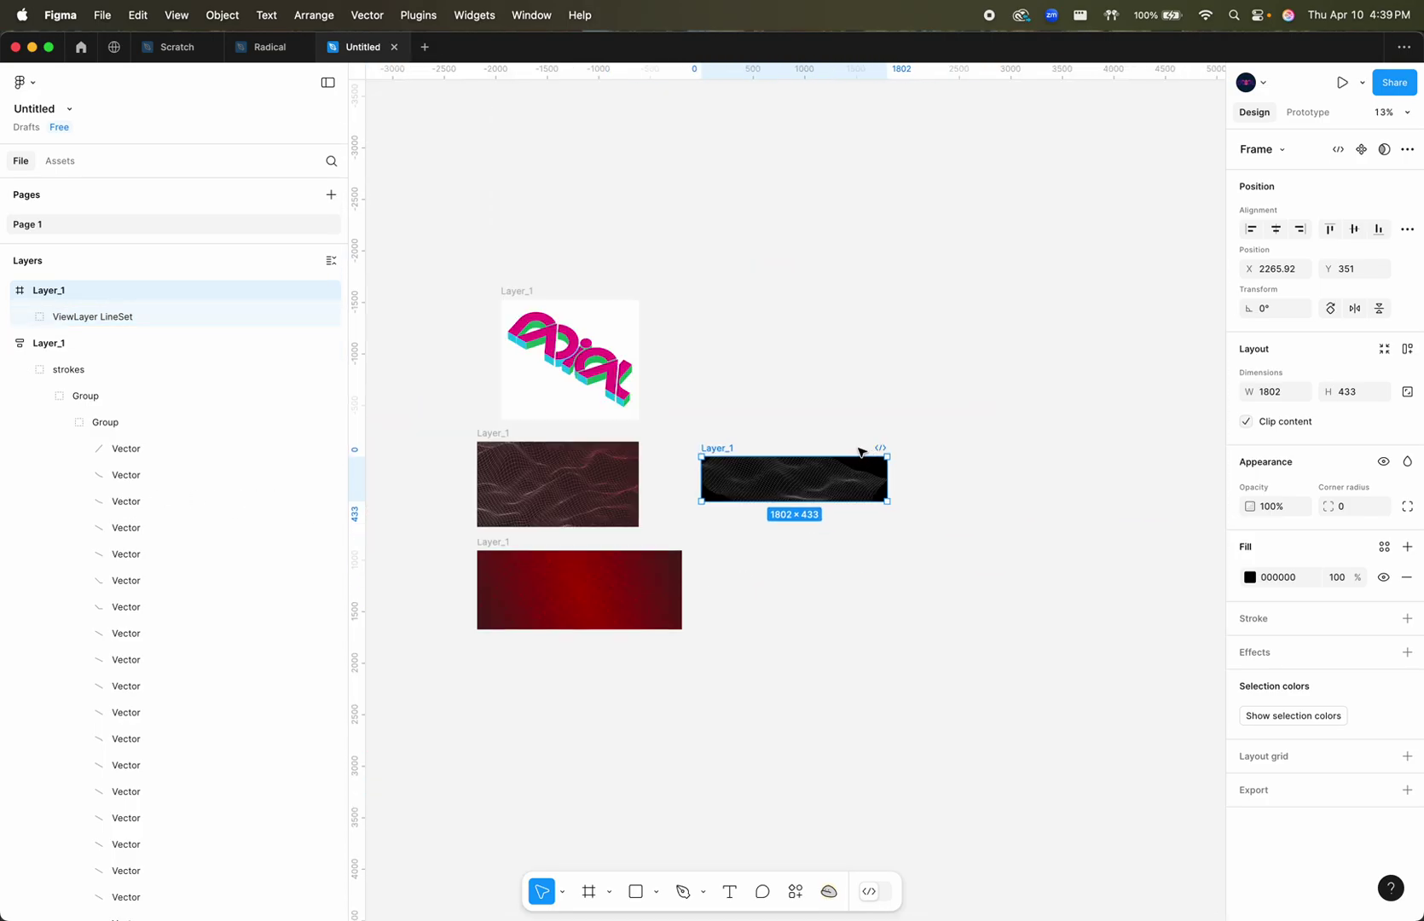
click(792, 415)
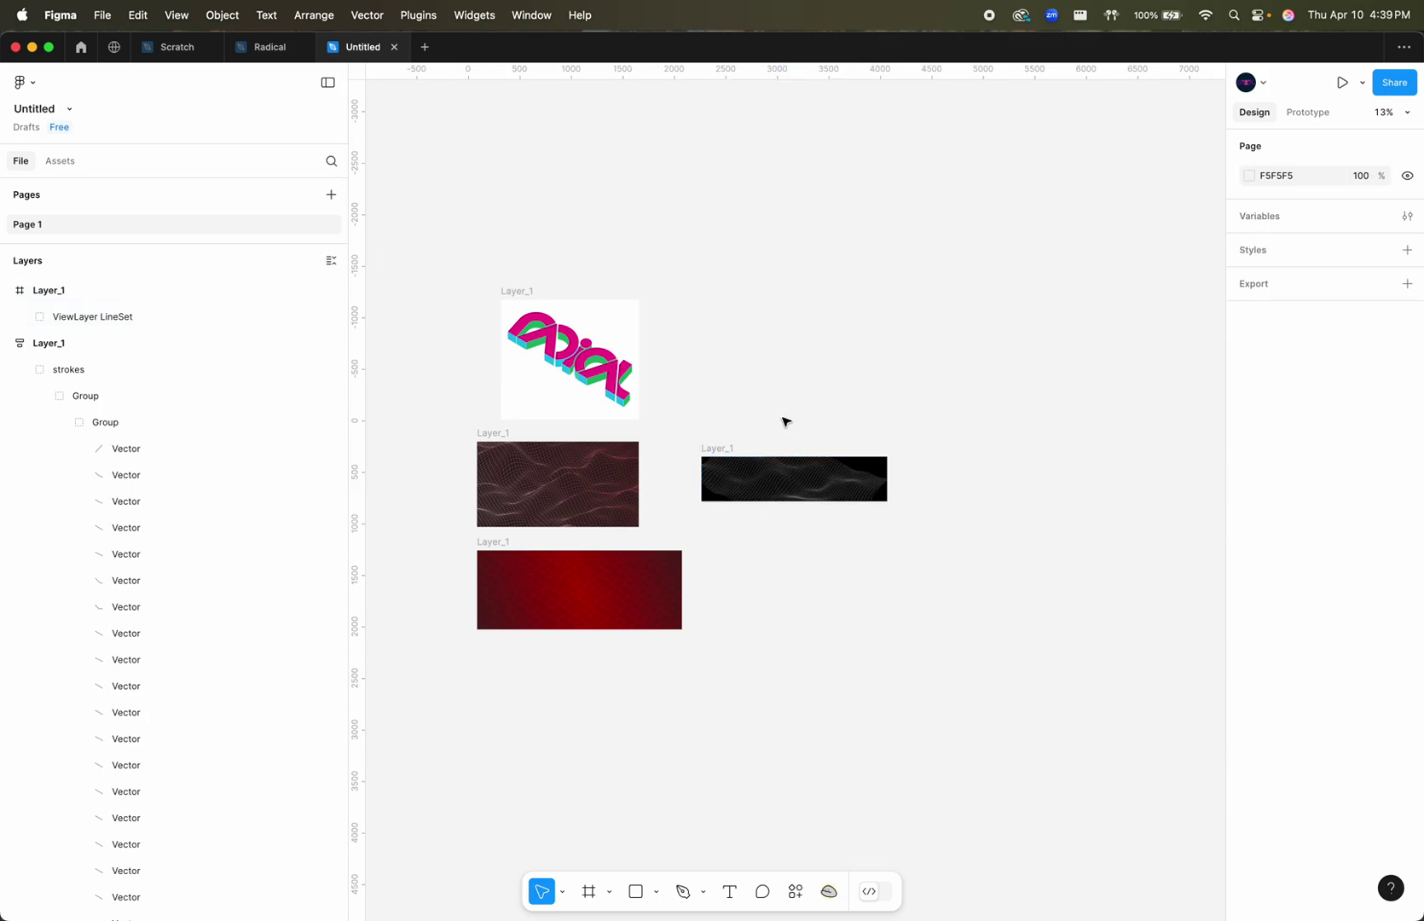
key(super+Tab)
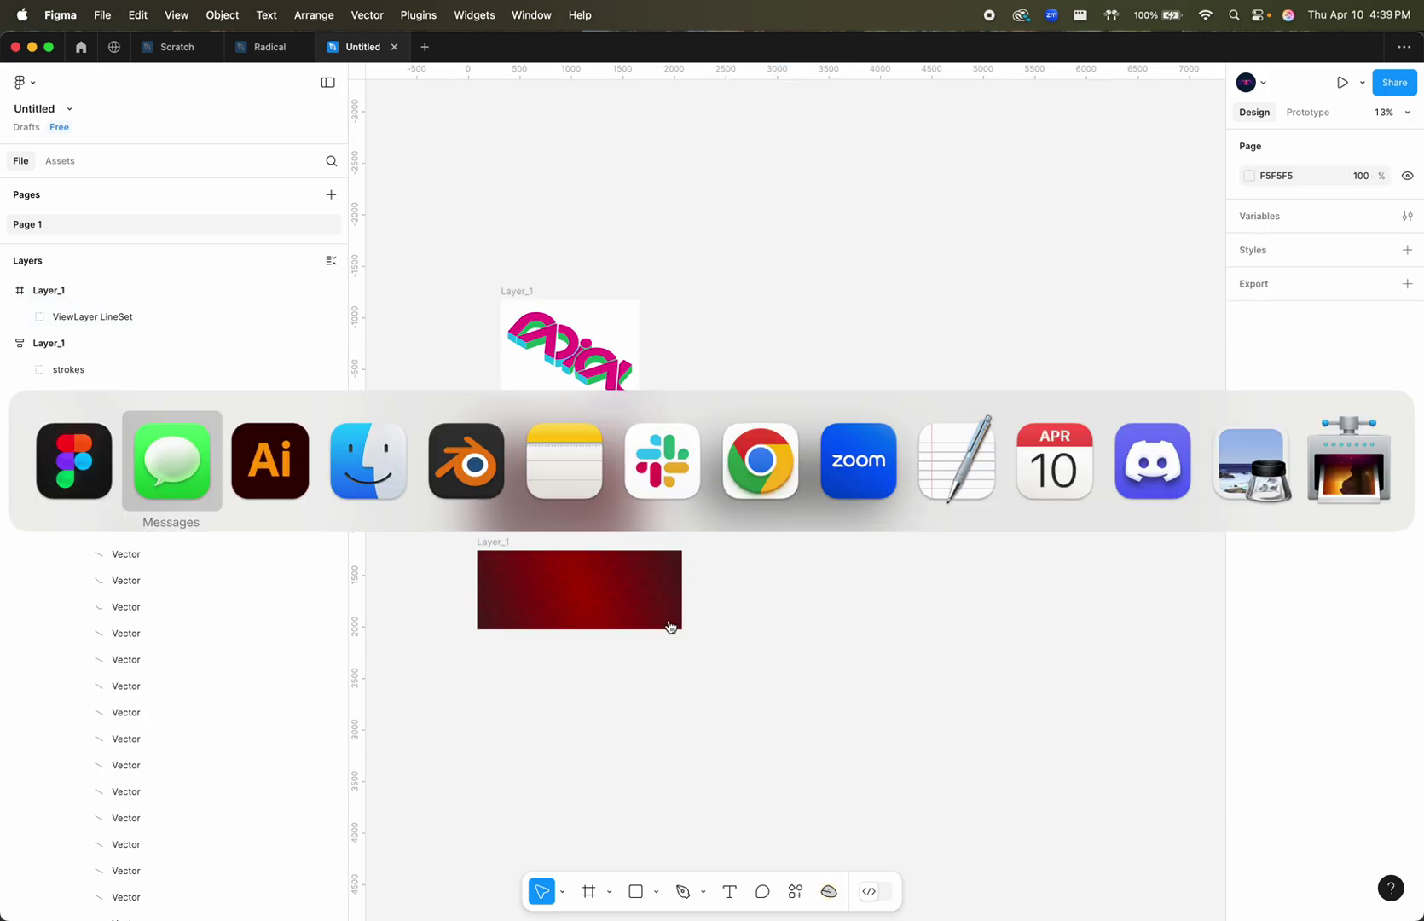
key(super+shift+Tab)
click(670, 627)
key(shift+2)
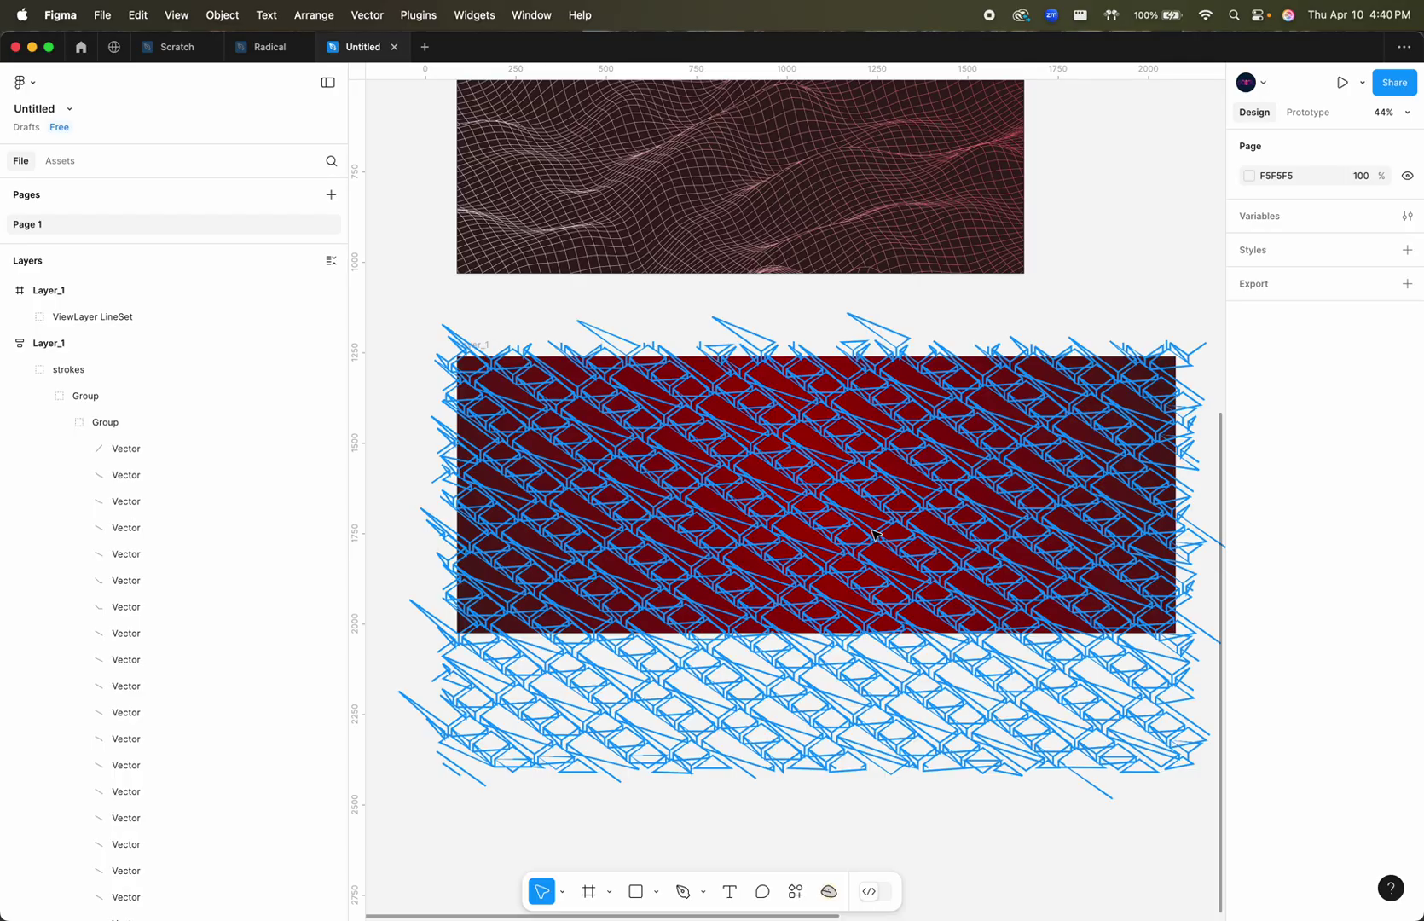
key(super+Tab)
key(super+Tab)
key(Tab)
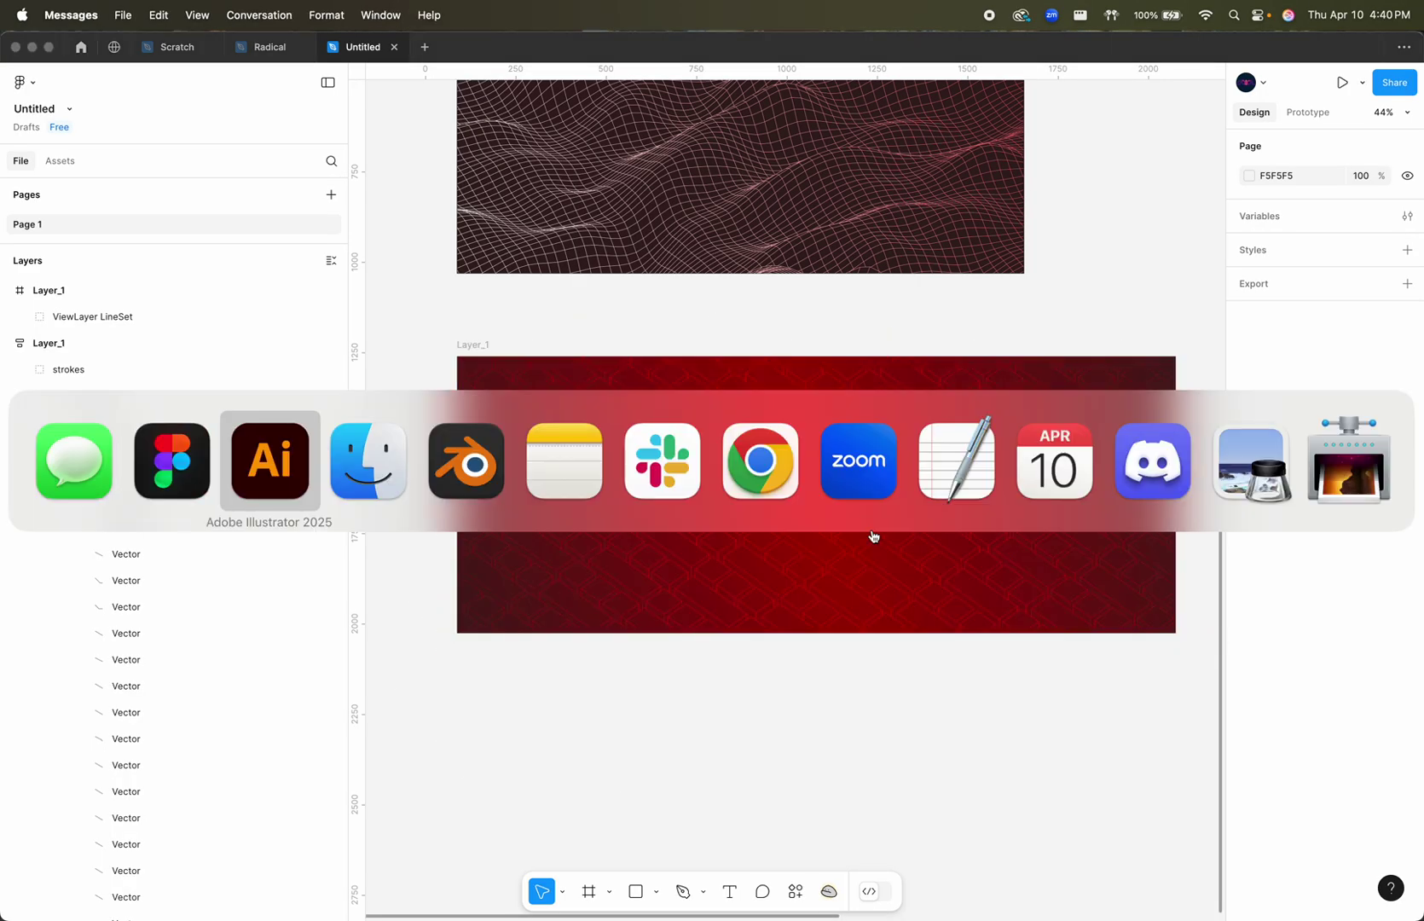
- Delete the wavy plane object in Blender
key(Tab)
key(Tab)
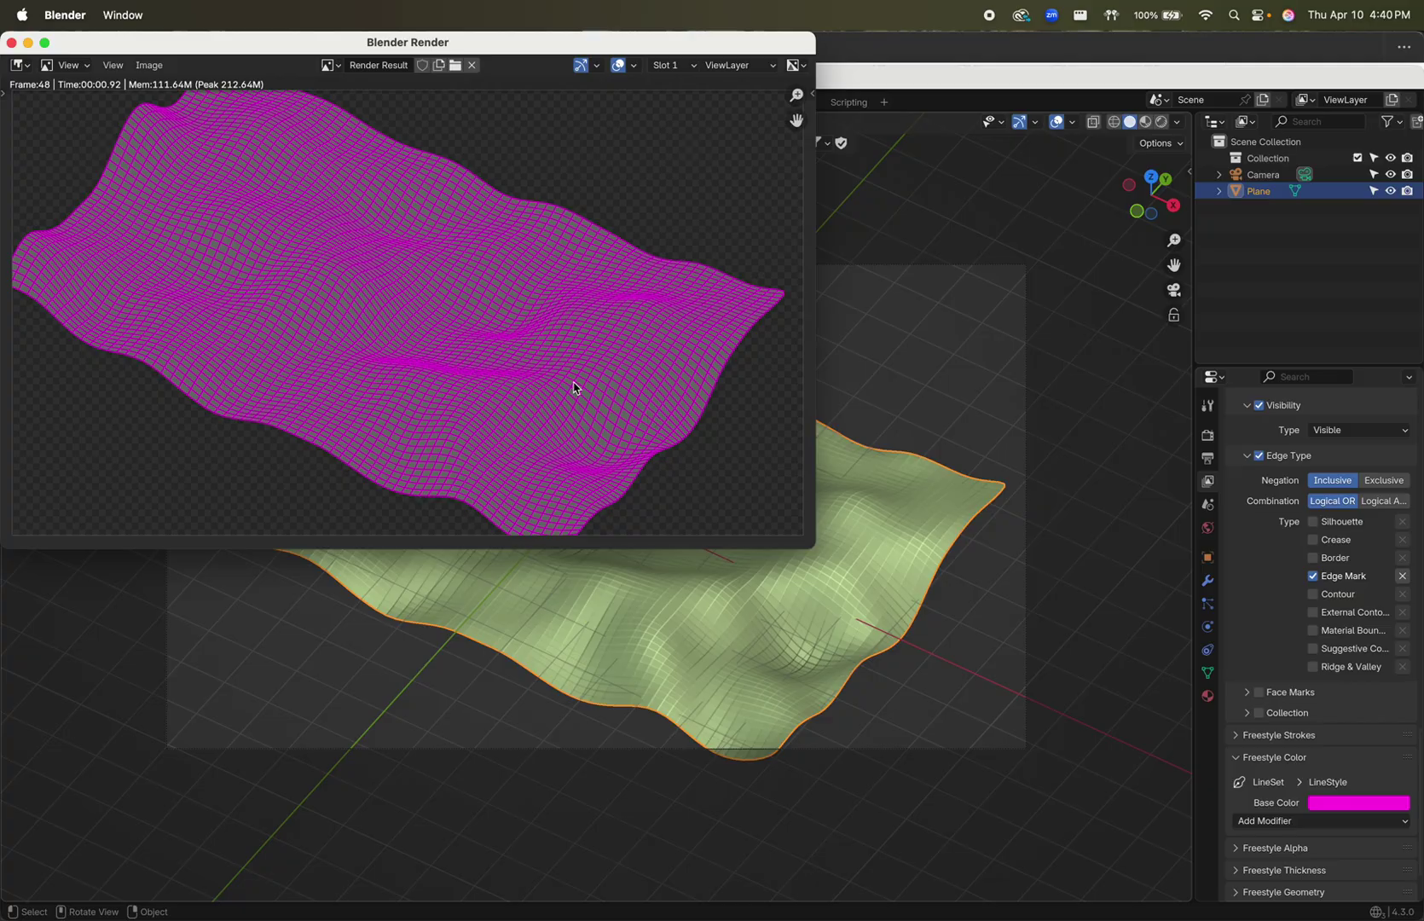
click(967, 581)
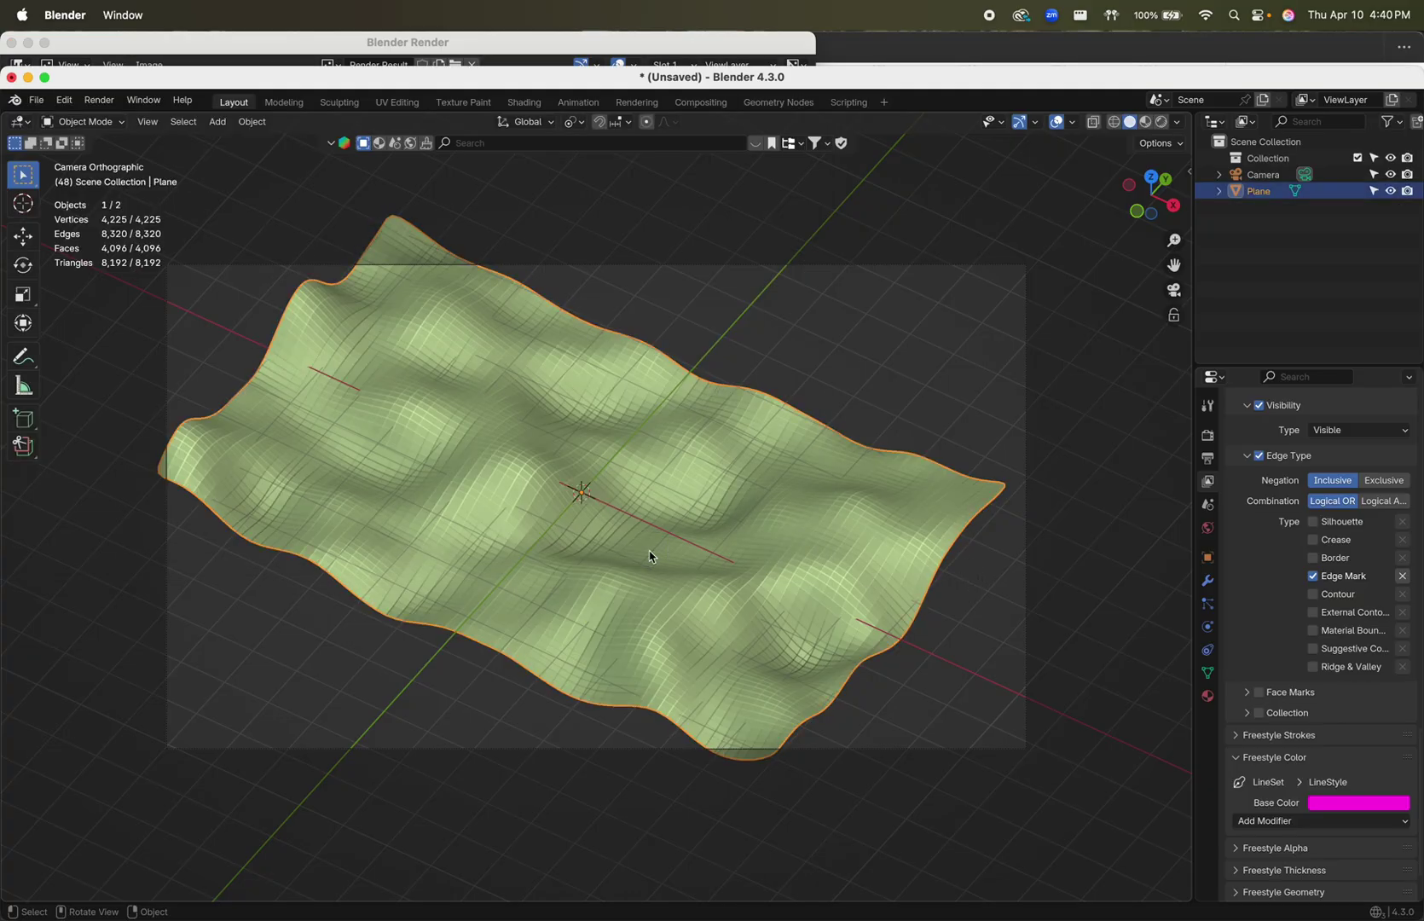
key(Delete)
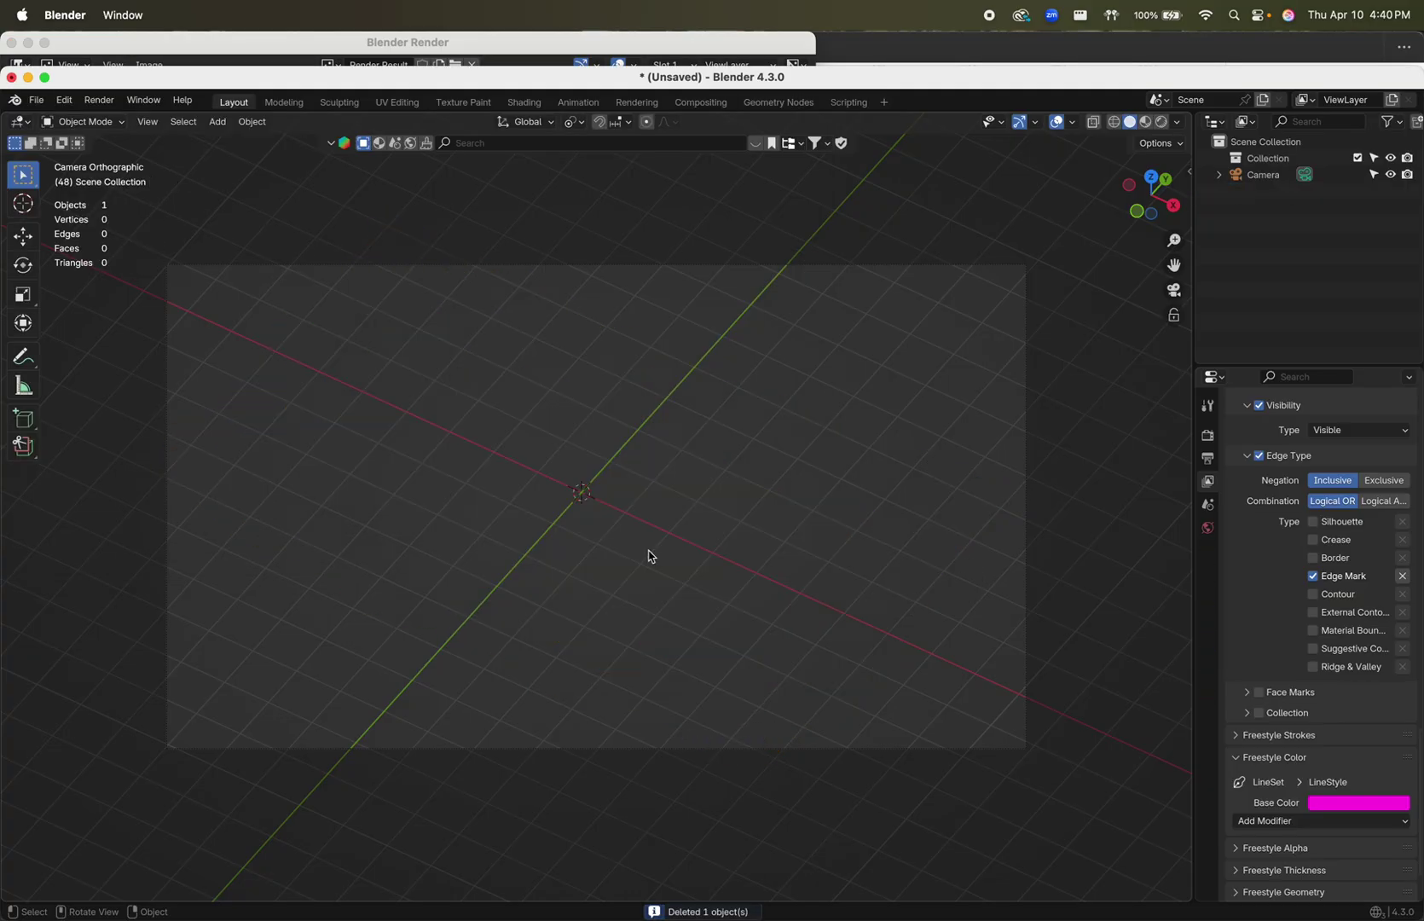
key(shift)
- Import Frame 30.svg from the CLIENTS > Radical folder as SVG curves
click(36, 100)
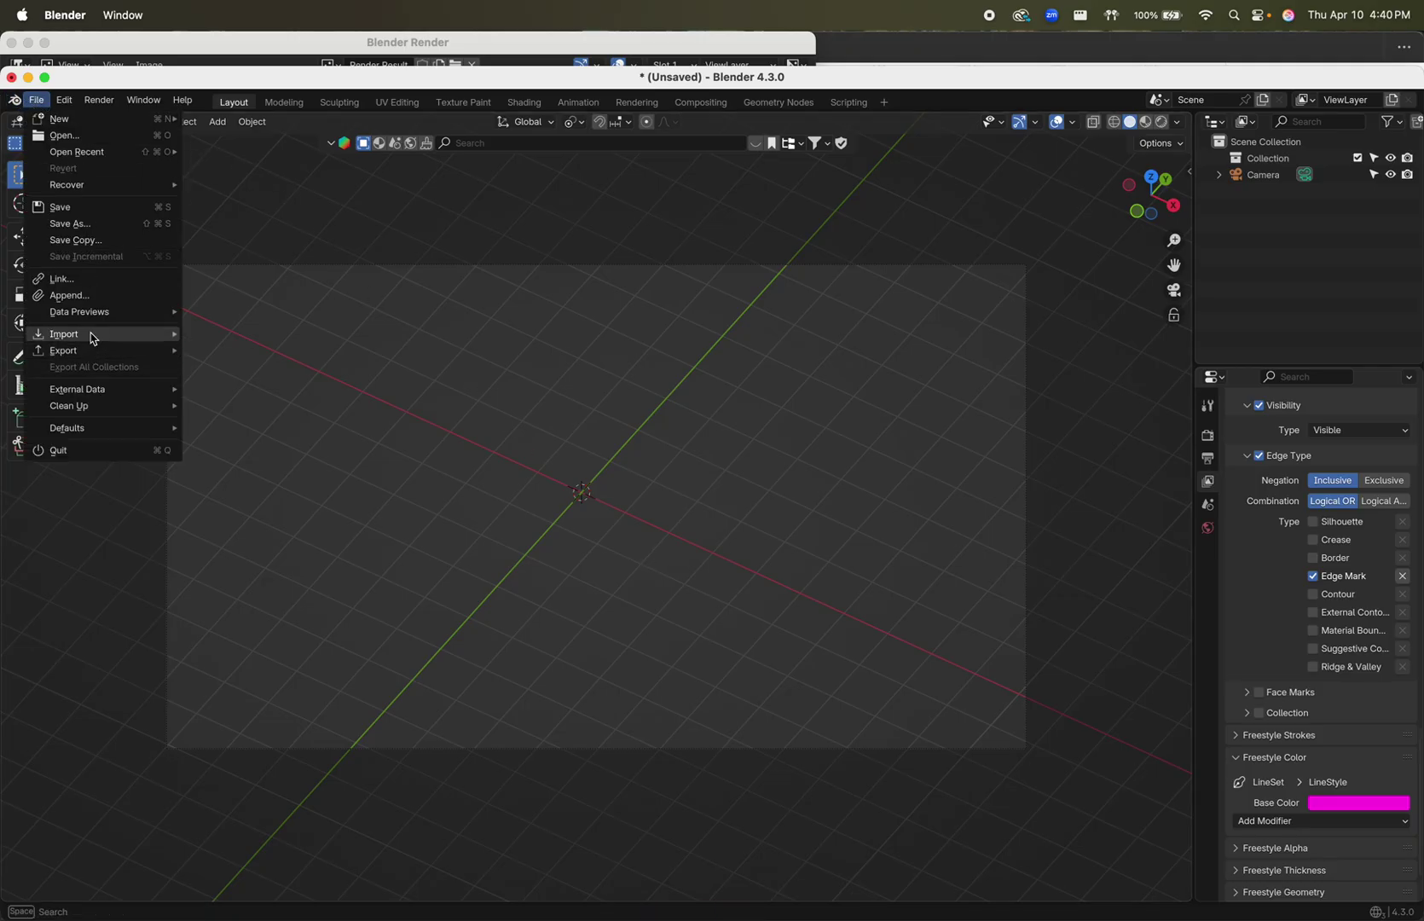
mouse_move(91, 337)
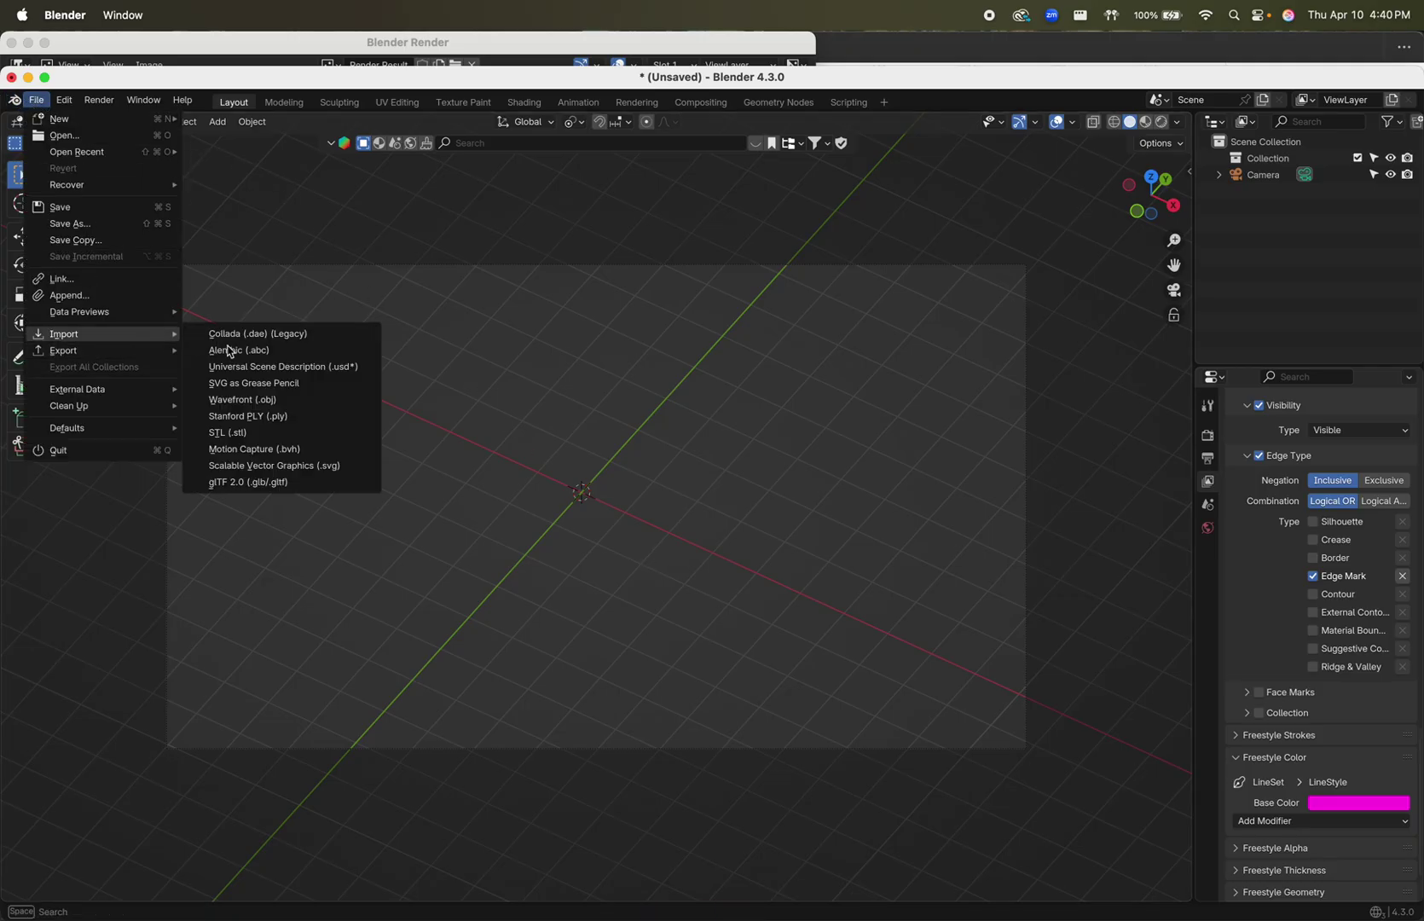
click(295, 468)
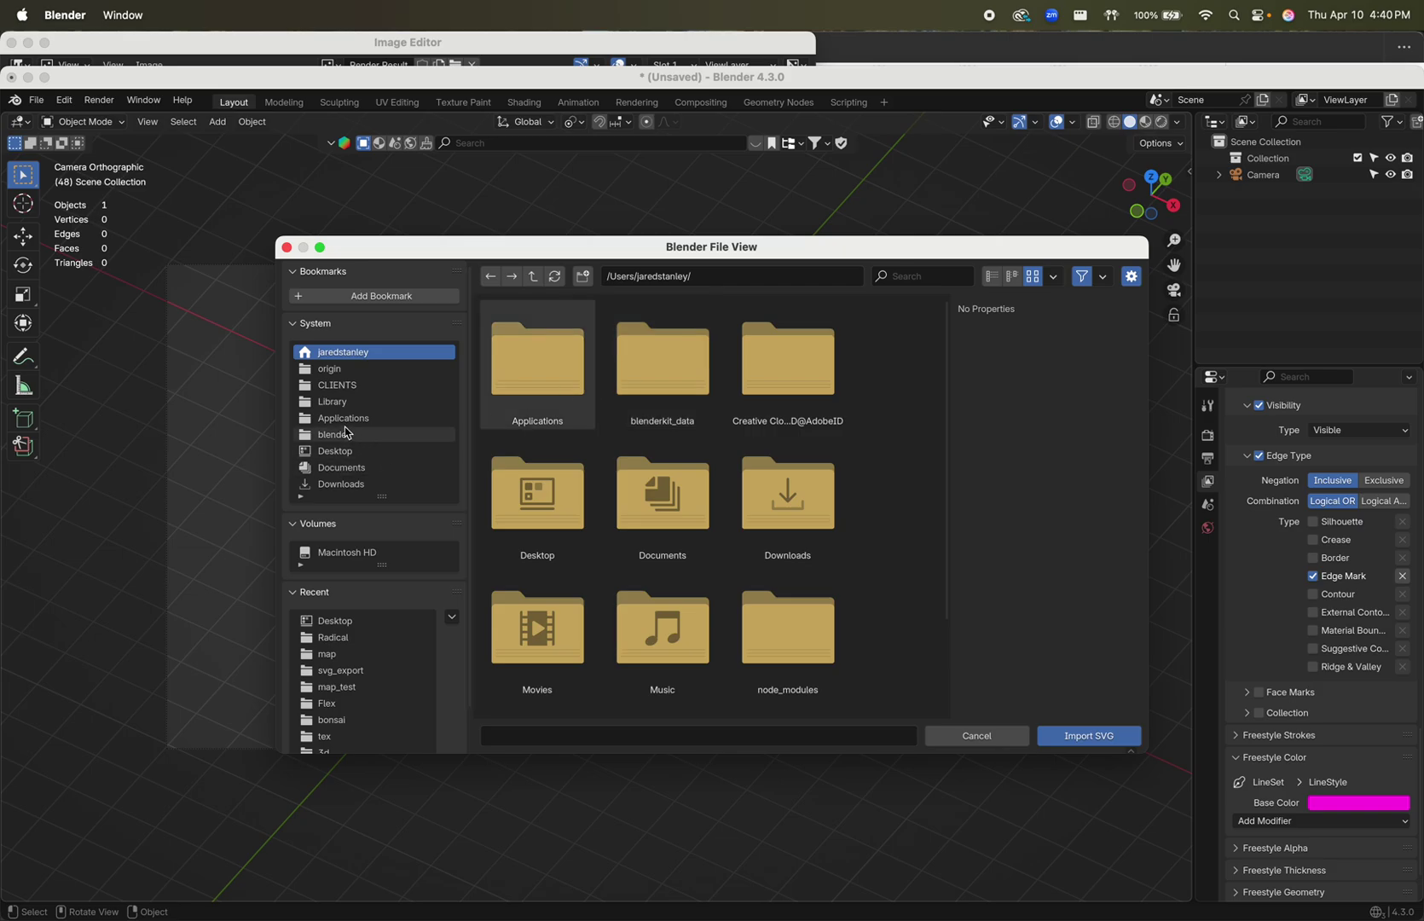
click(337, 384)
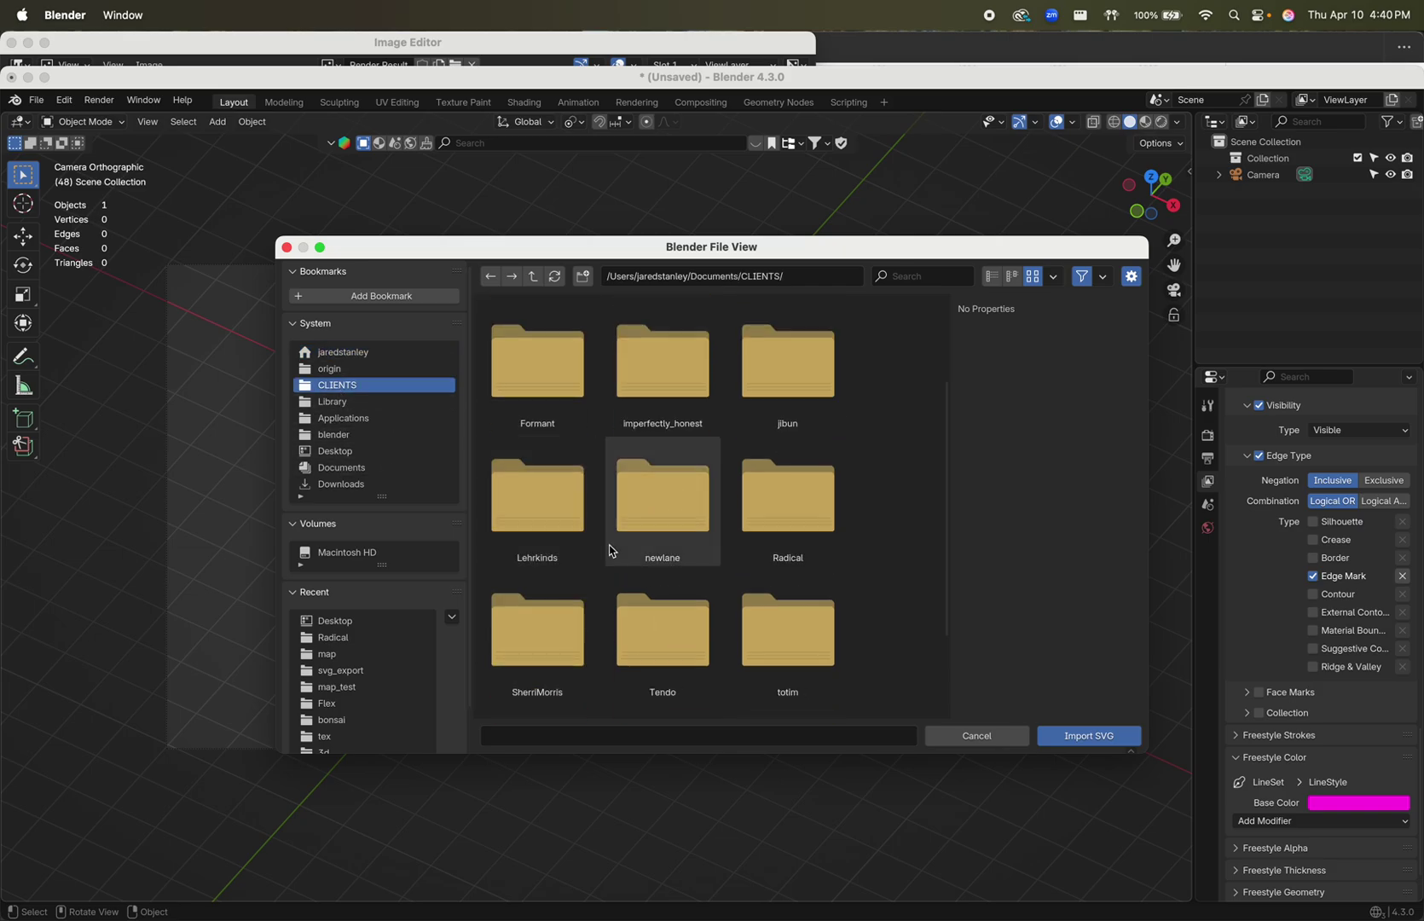
double_click(826, 518)
scroll(665, 508, down, 6)
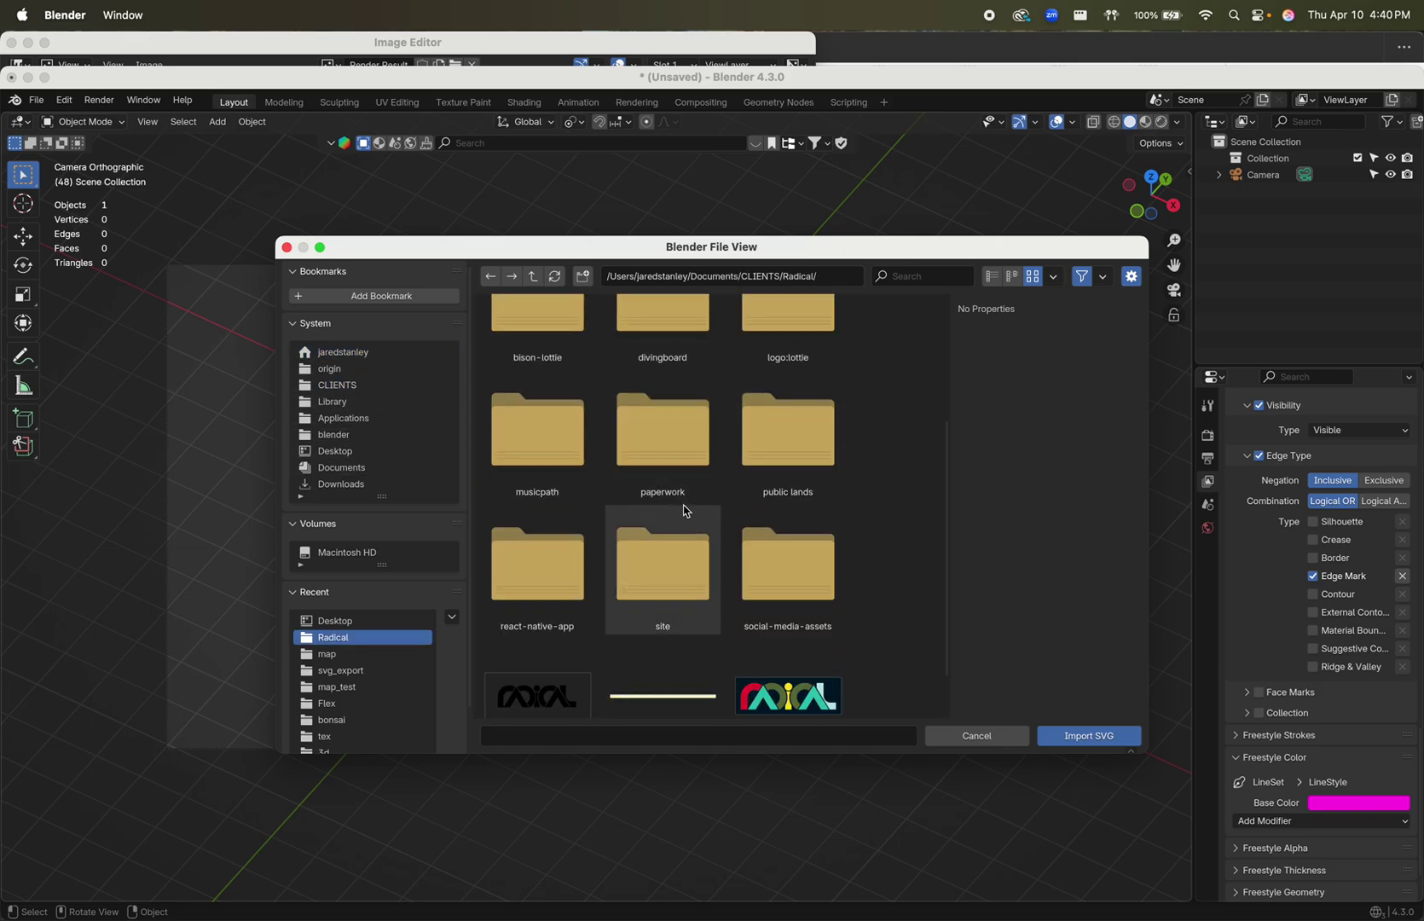
double_click(554, 622)
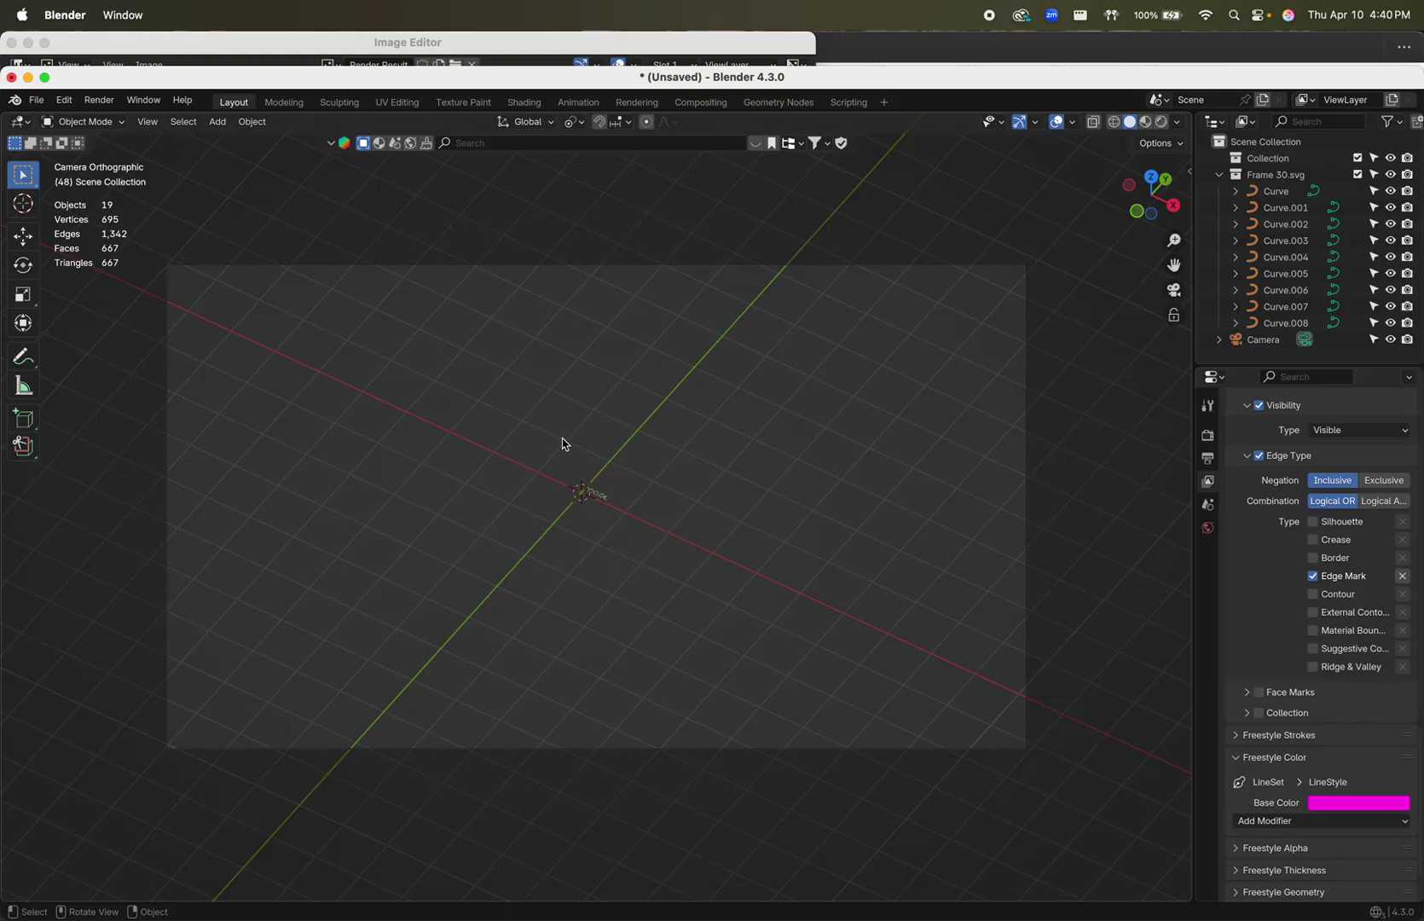
- Box-select the imported logo curves and scale them up about 12.8 times
drag(563, 444, 782, 627)
key(s)
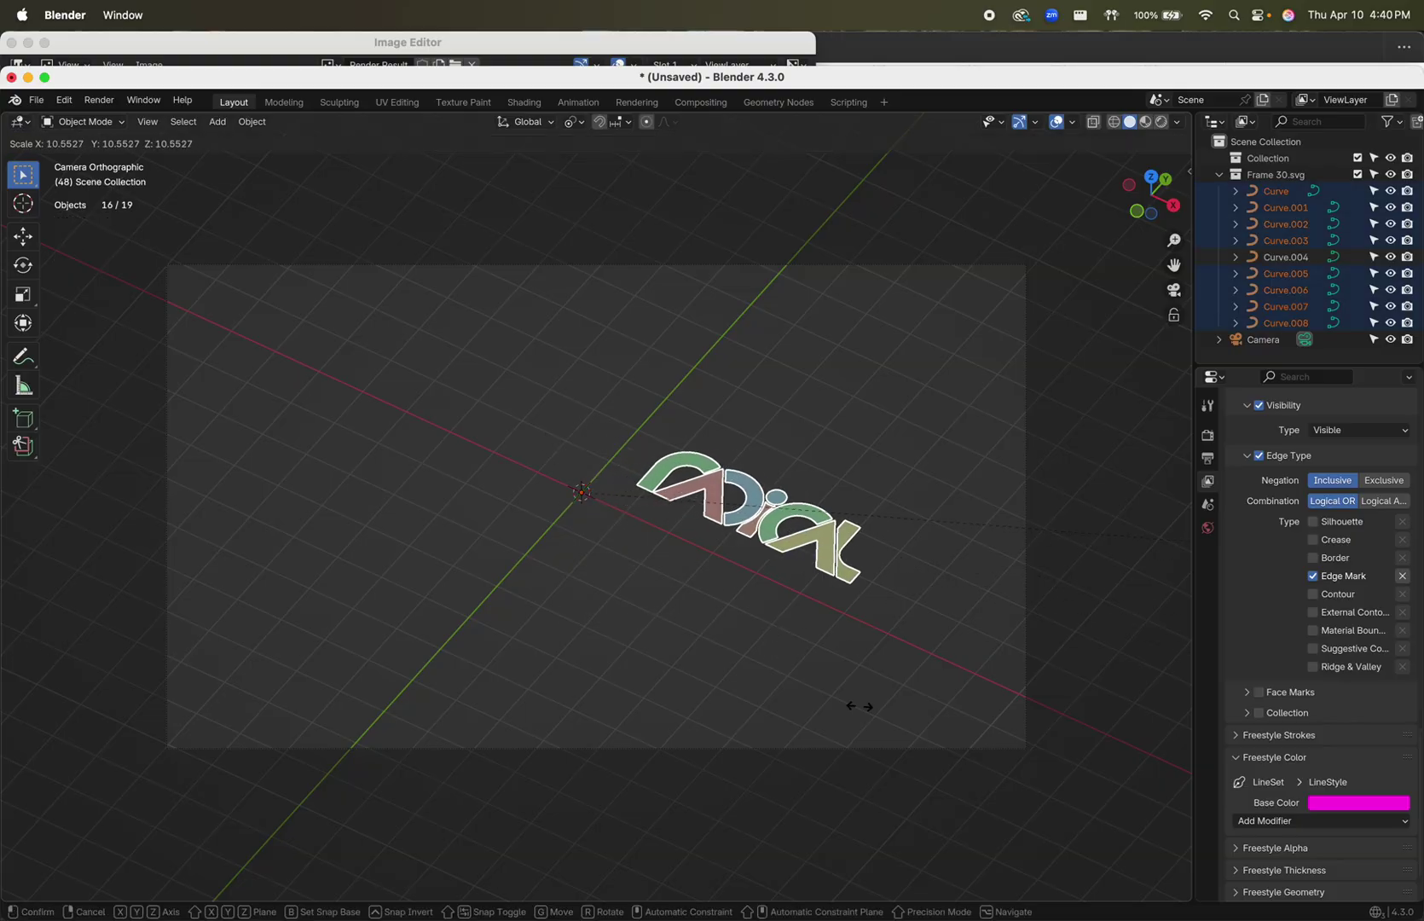
click(239, 772)
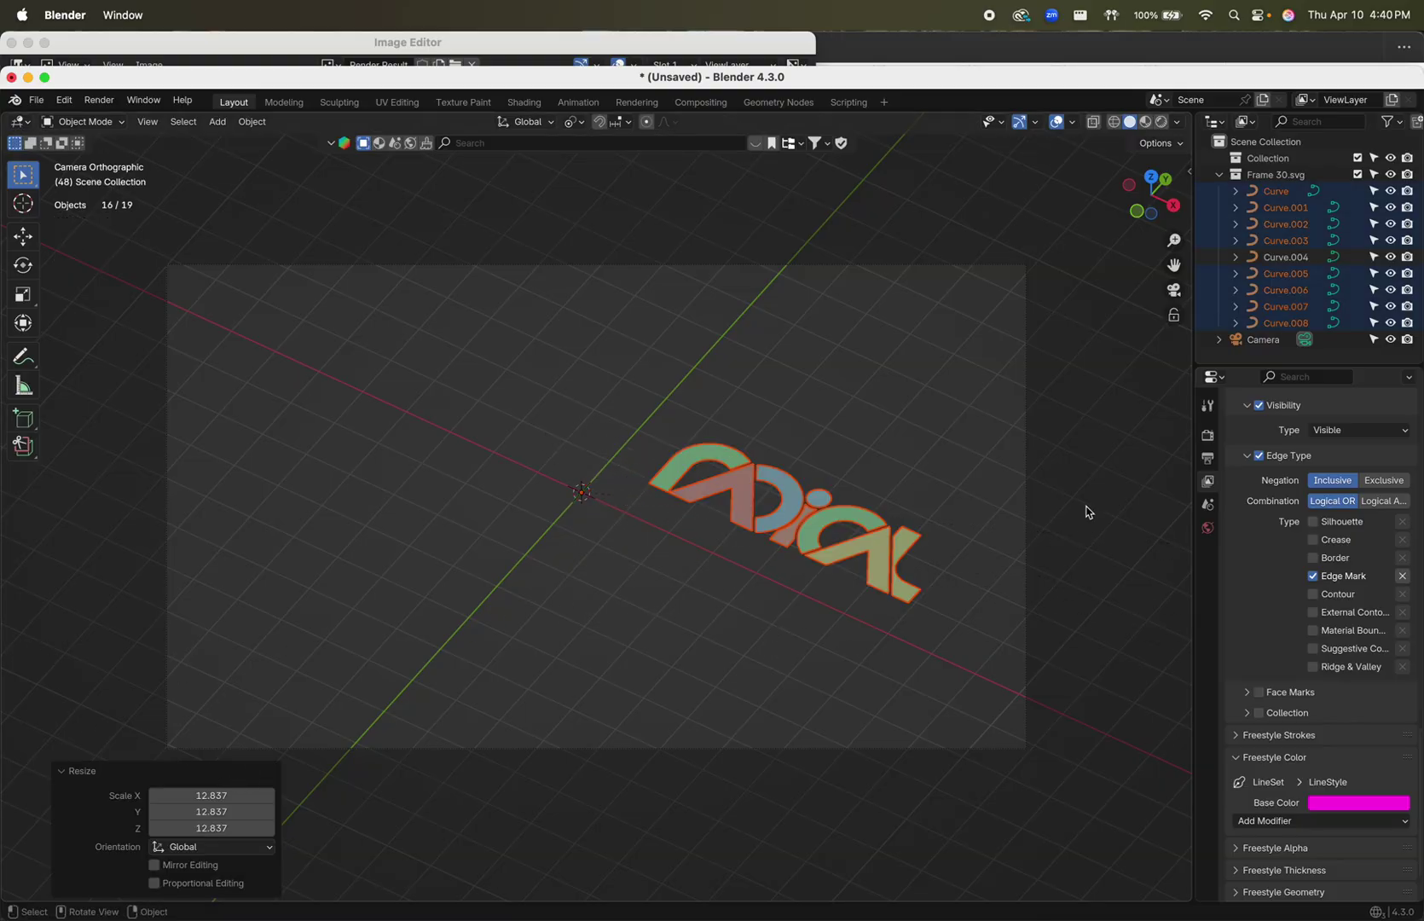
key(ctrl+a)
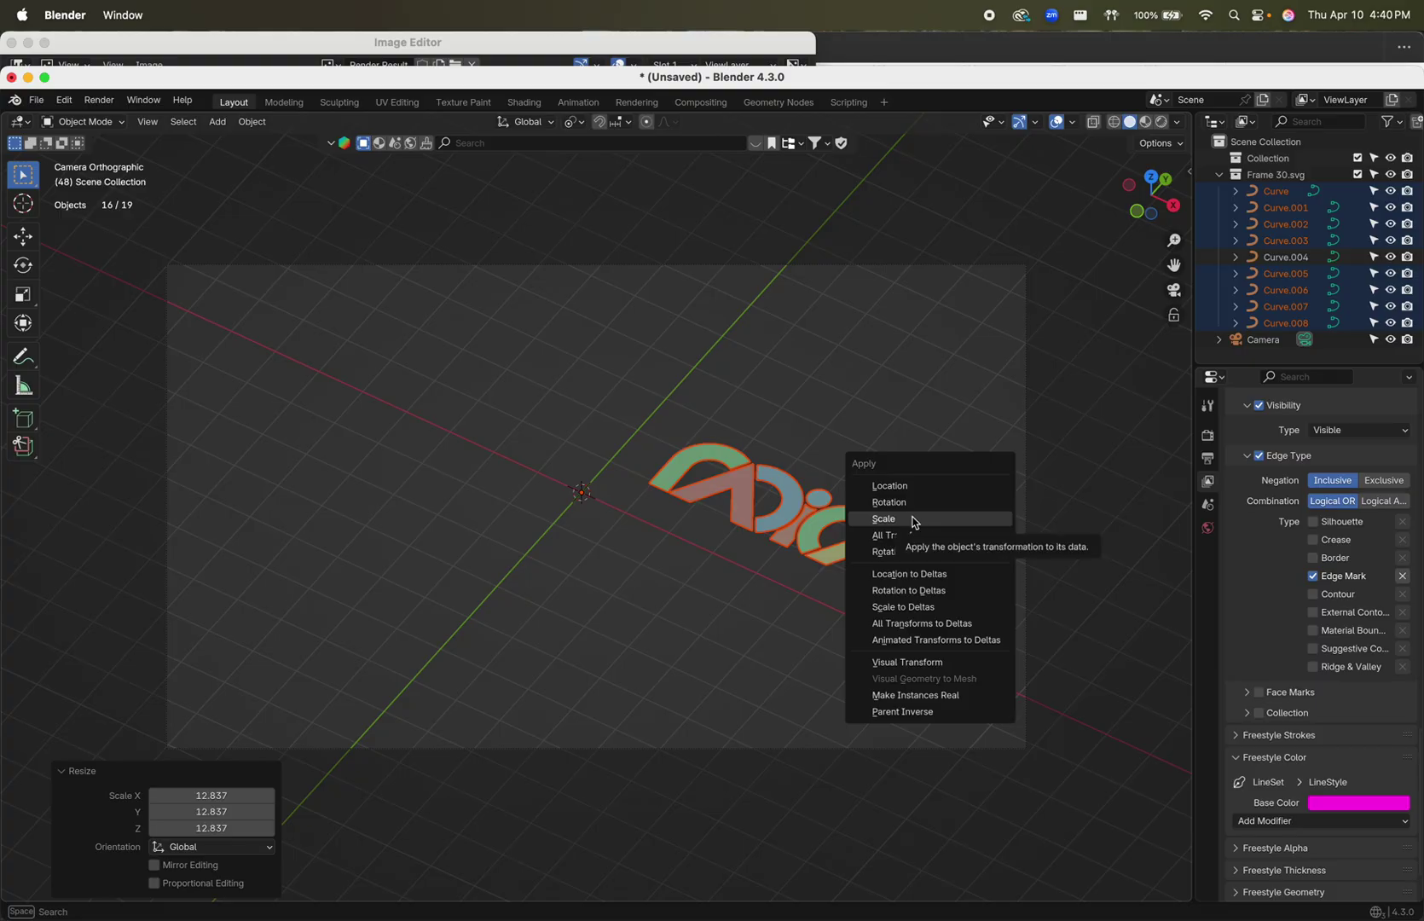
- Apply the logo's scale, shift it left, and delete the leftover Curve.004 piece
click(915, 519)
key(g)
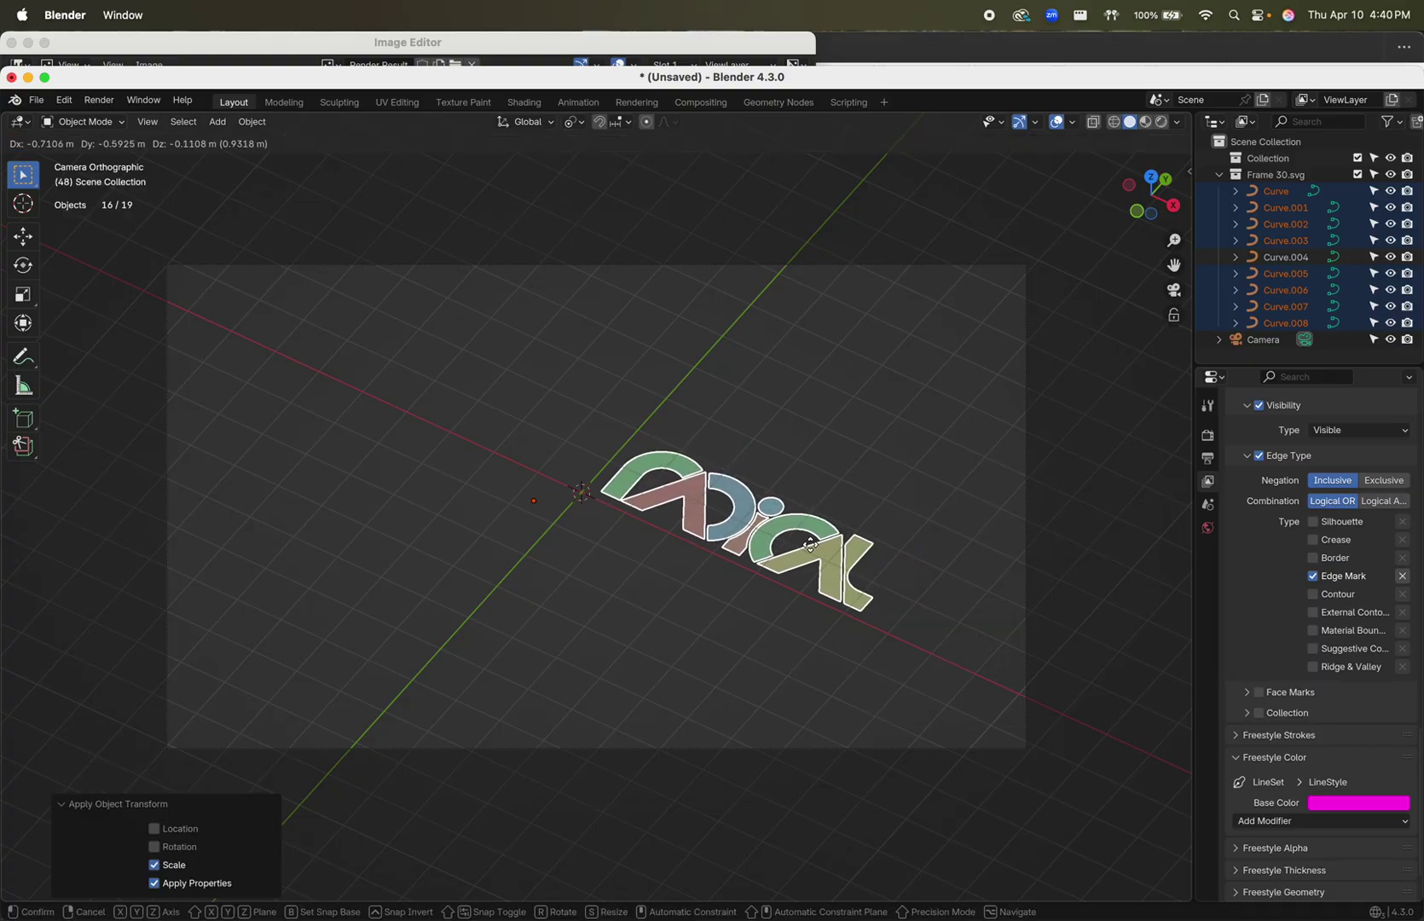
click(819, 545)
click(1277, 265)
right_click(1277, 265)
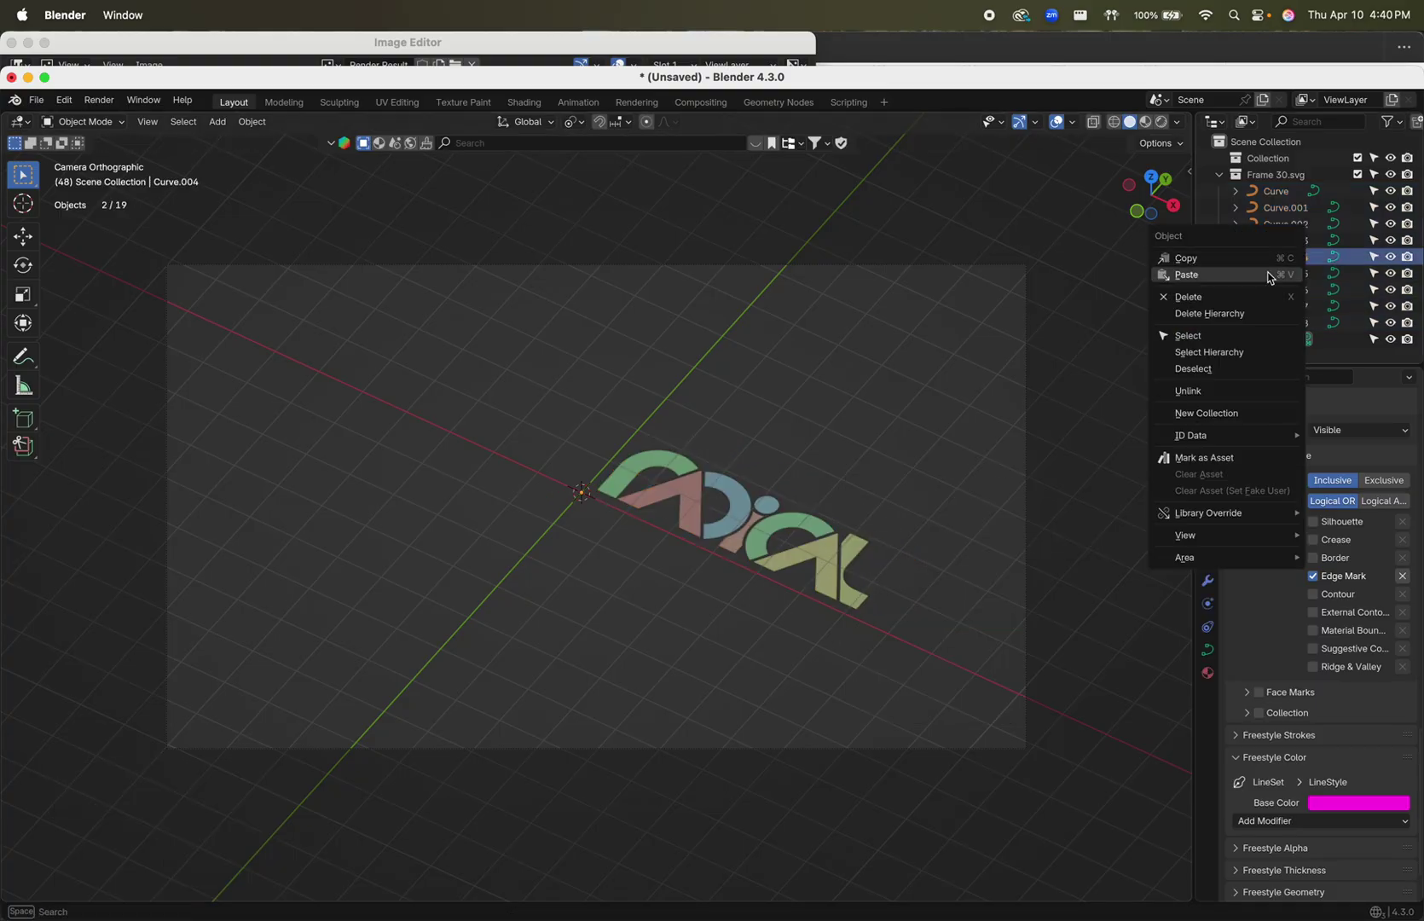
click(1256, 297)
- Select all the letter curves and join them with Ctrl+J into one Curve.008 object
drag(641, 434, 731, 495)
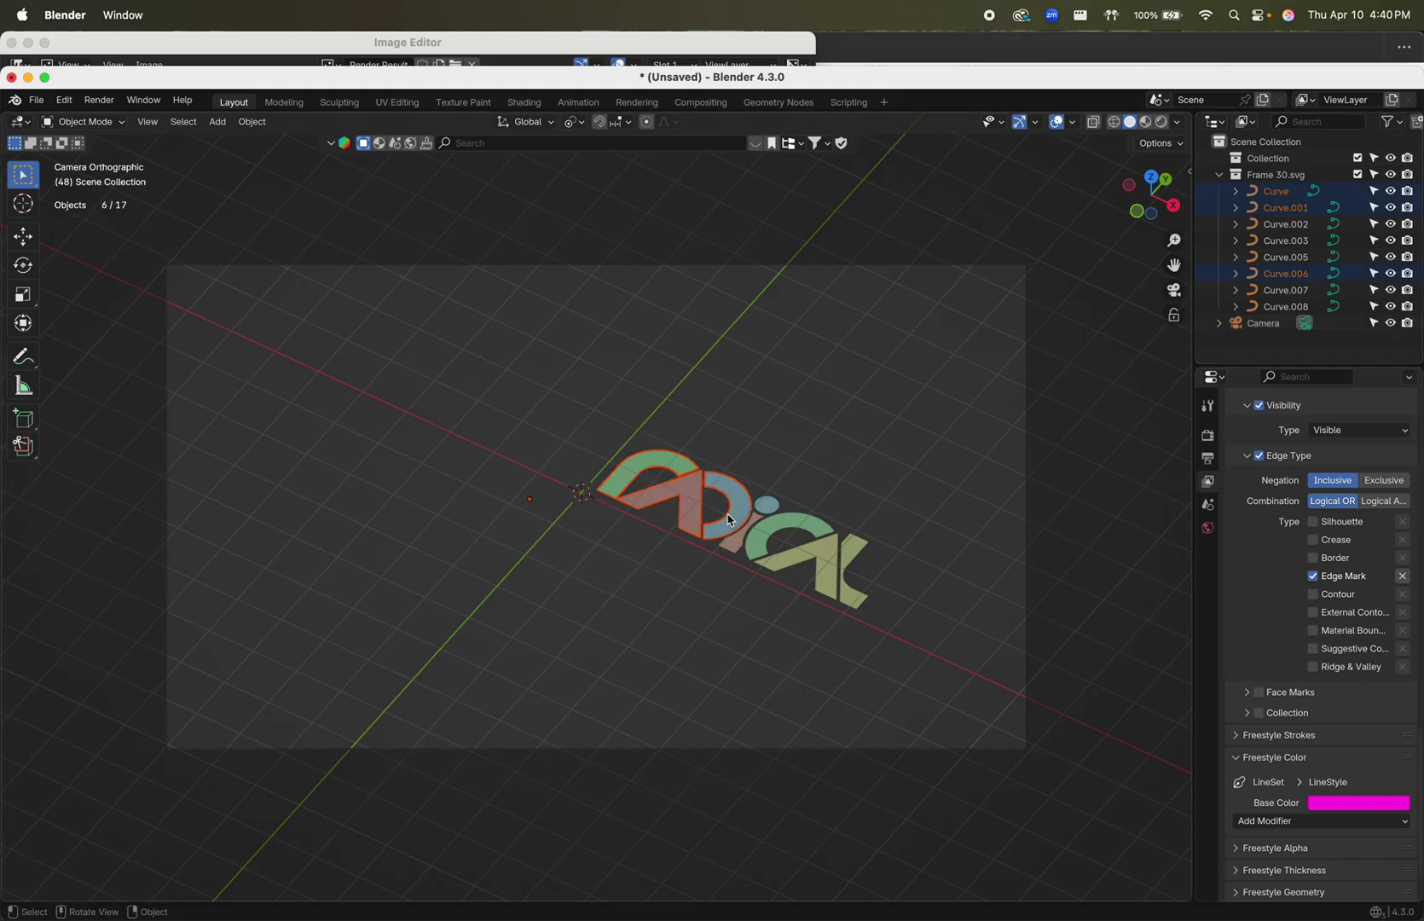
click(743, 515)
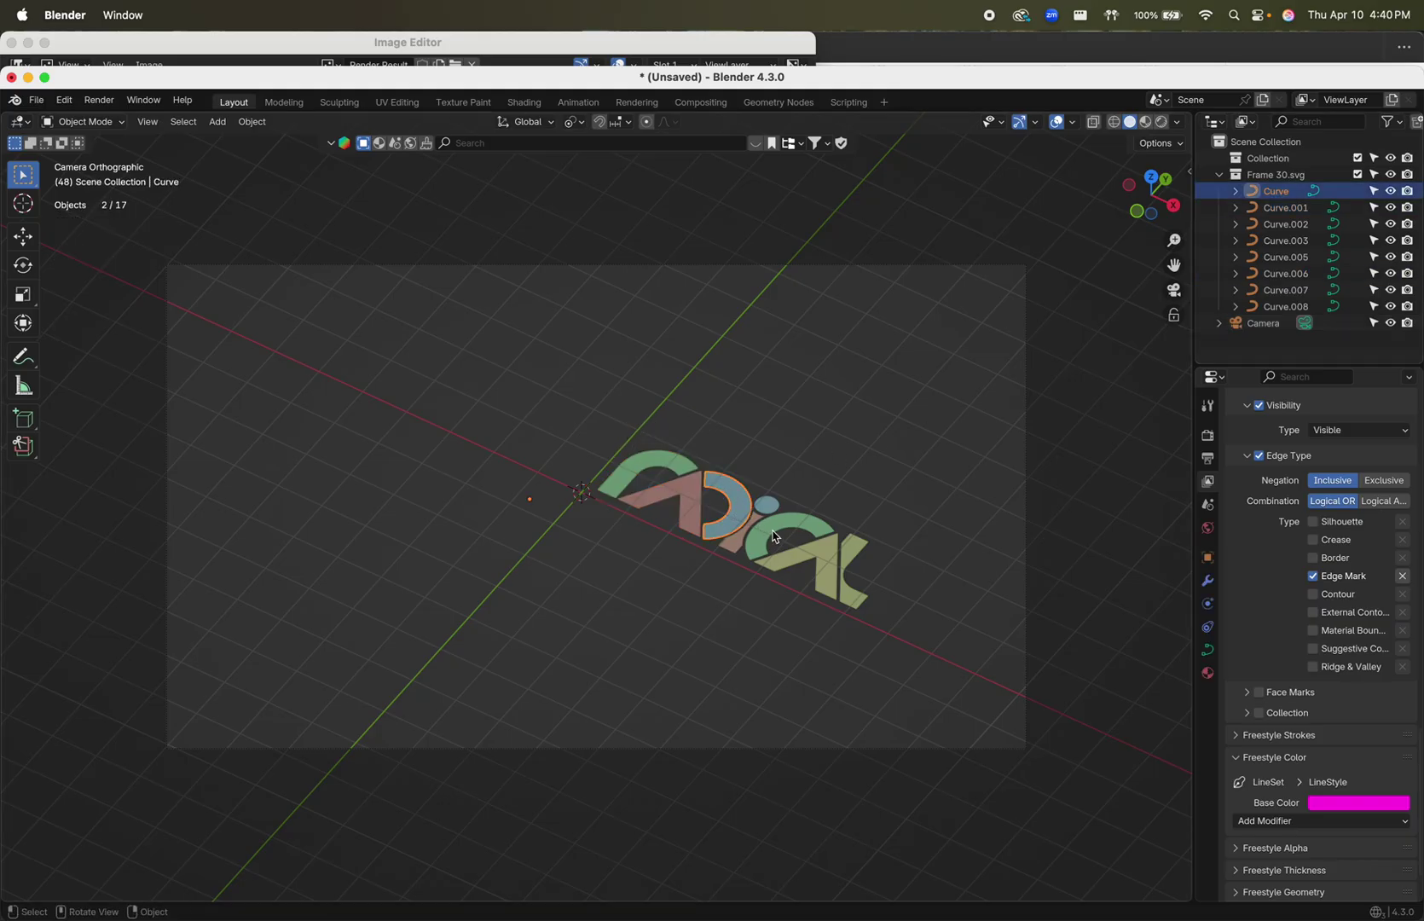
shift+click(770, 508)
shift+click(771, 508)
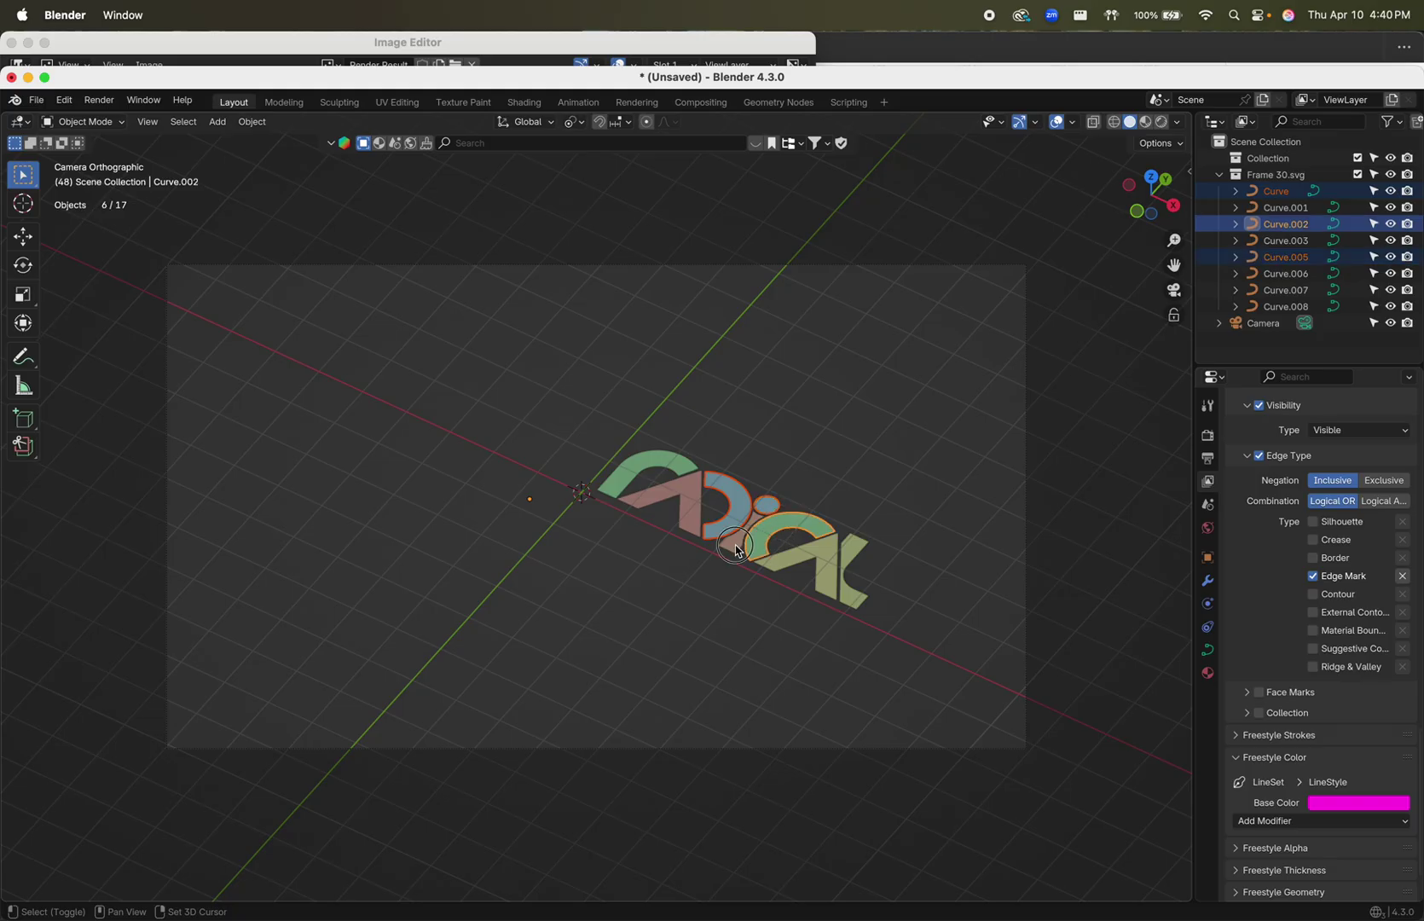
shift+click(736, 550)
shift+click(706, 512)
shift+click(680, 470)
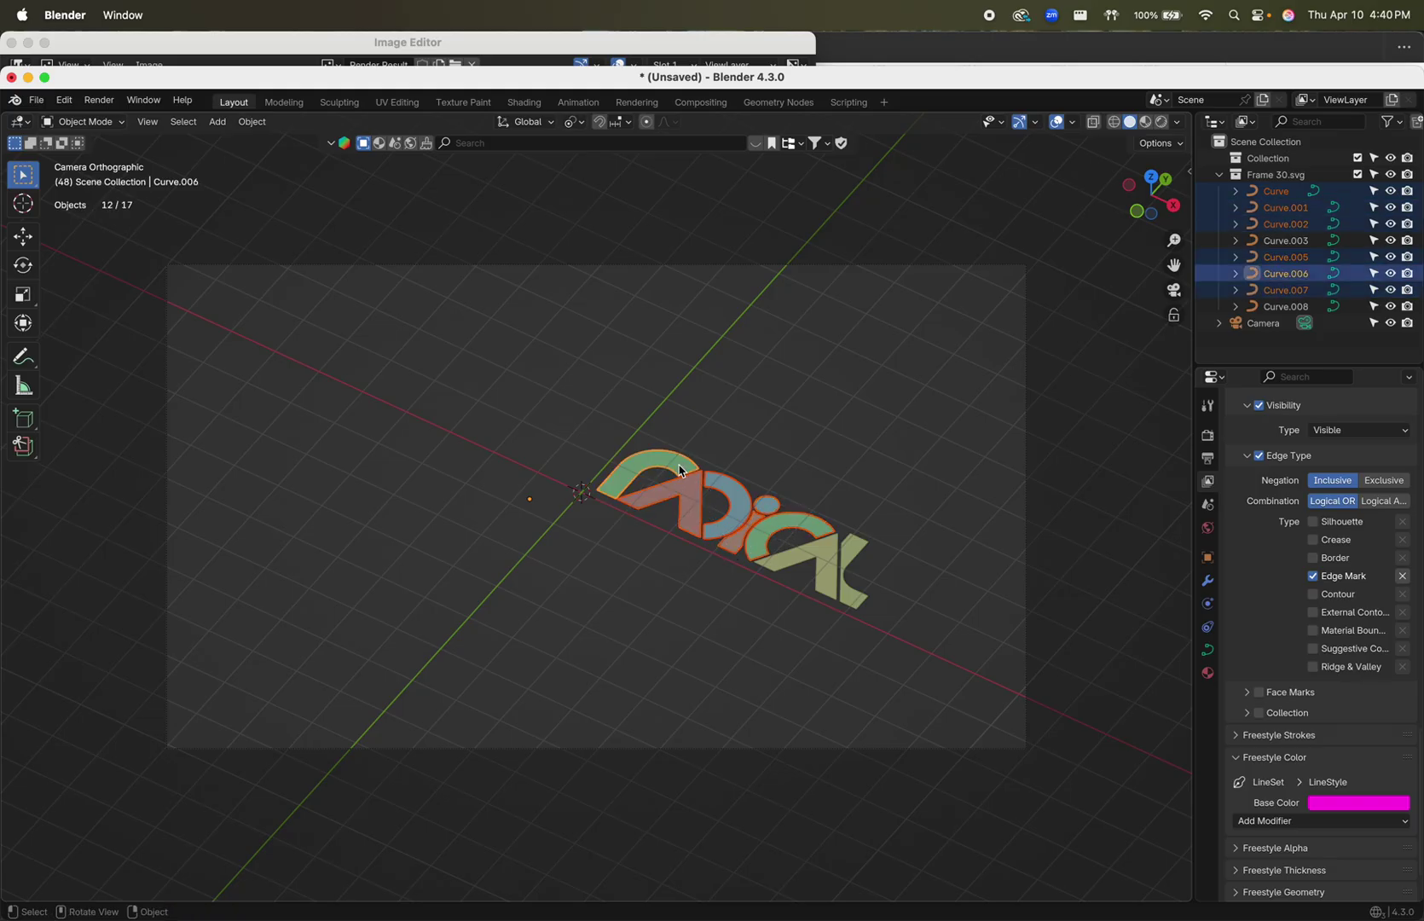
key(ctrl+j)
shift+click(822, 555)
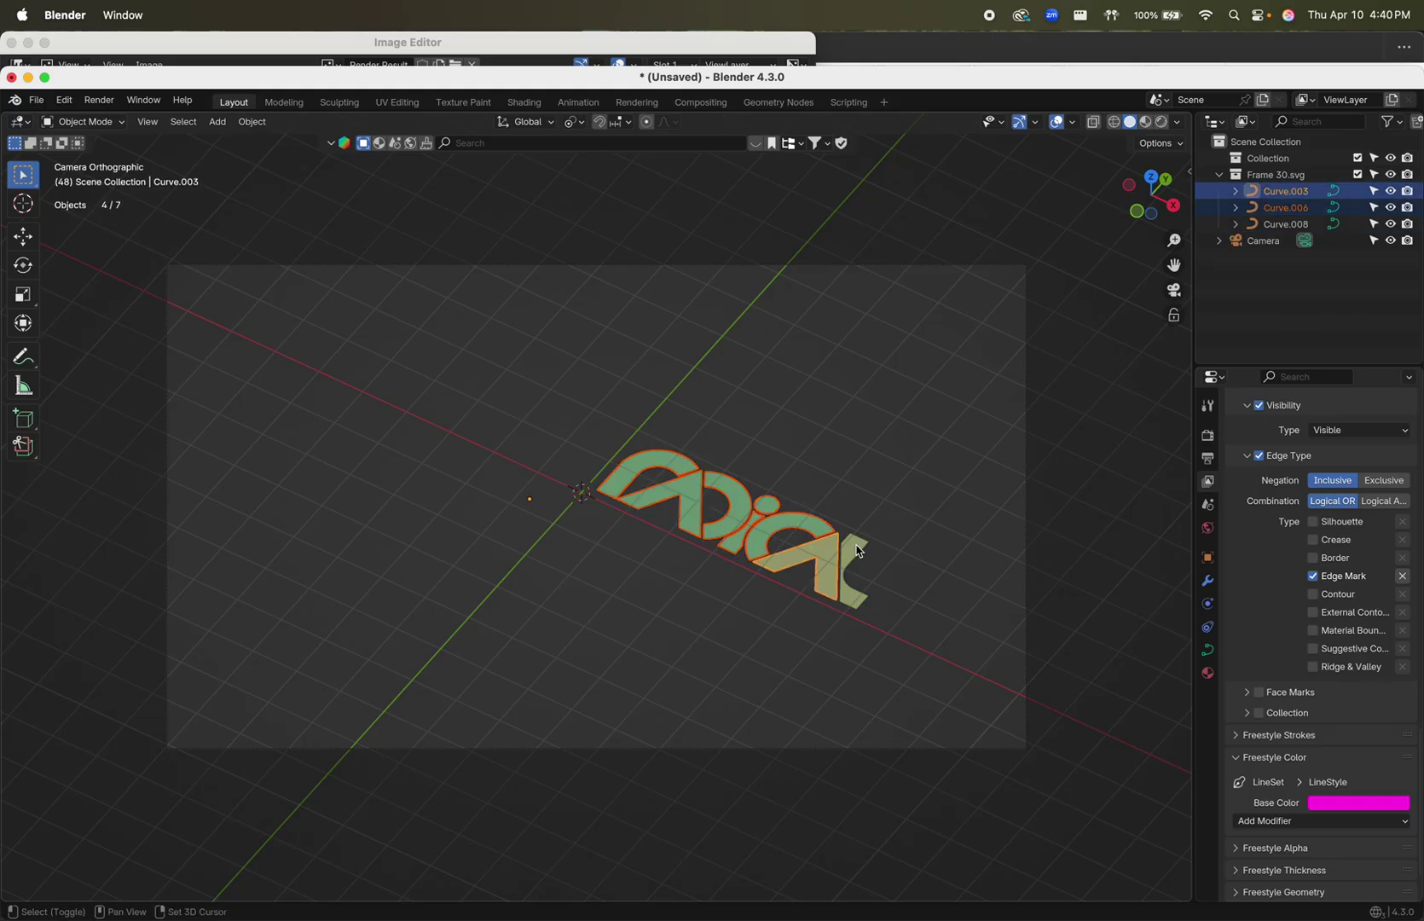
shift+click(857, 551)
key(ctrl+j)
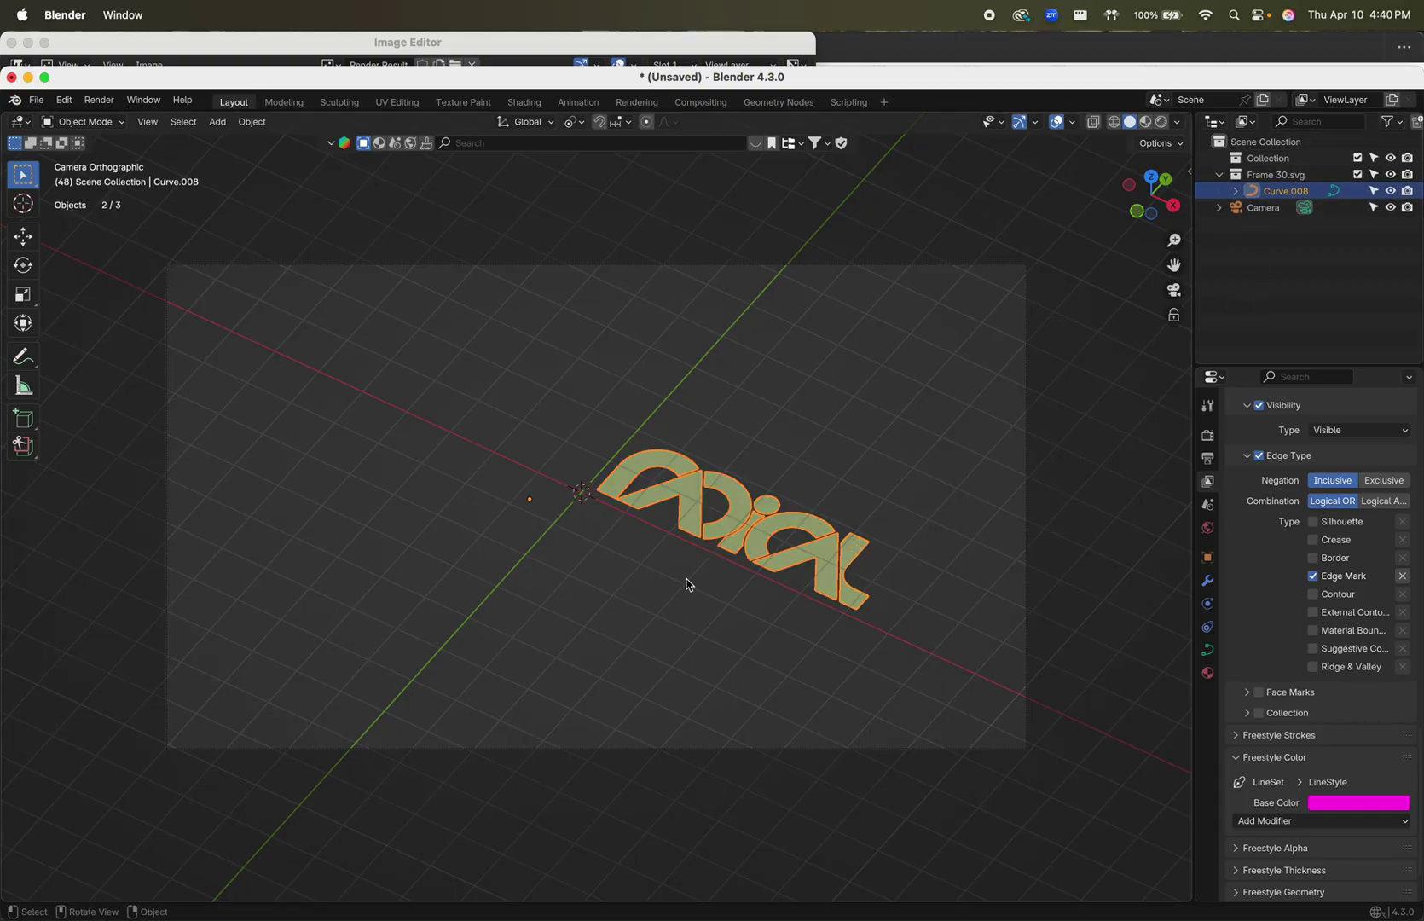
- Set the logo curve's Geometry Extrude depth to 0.05
click(1207, 651)
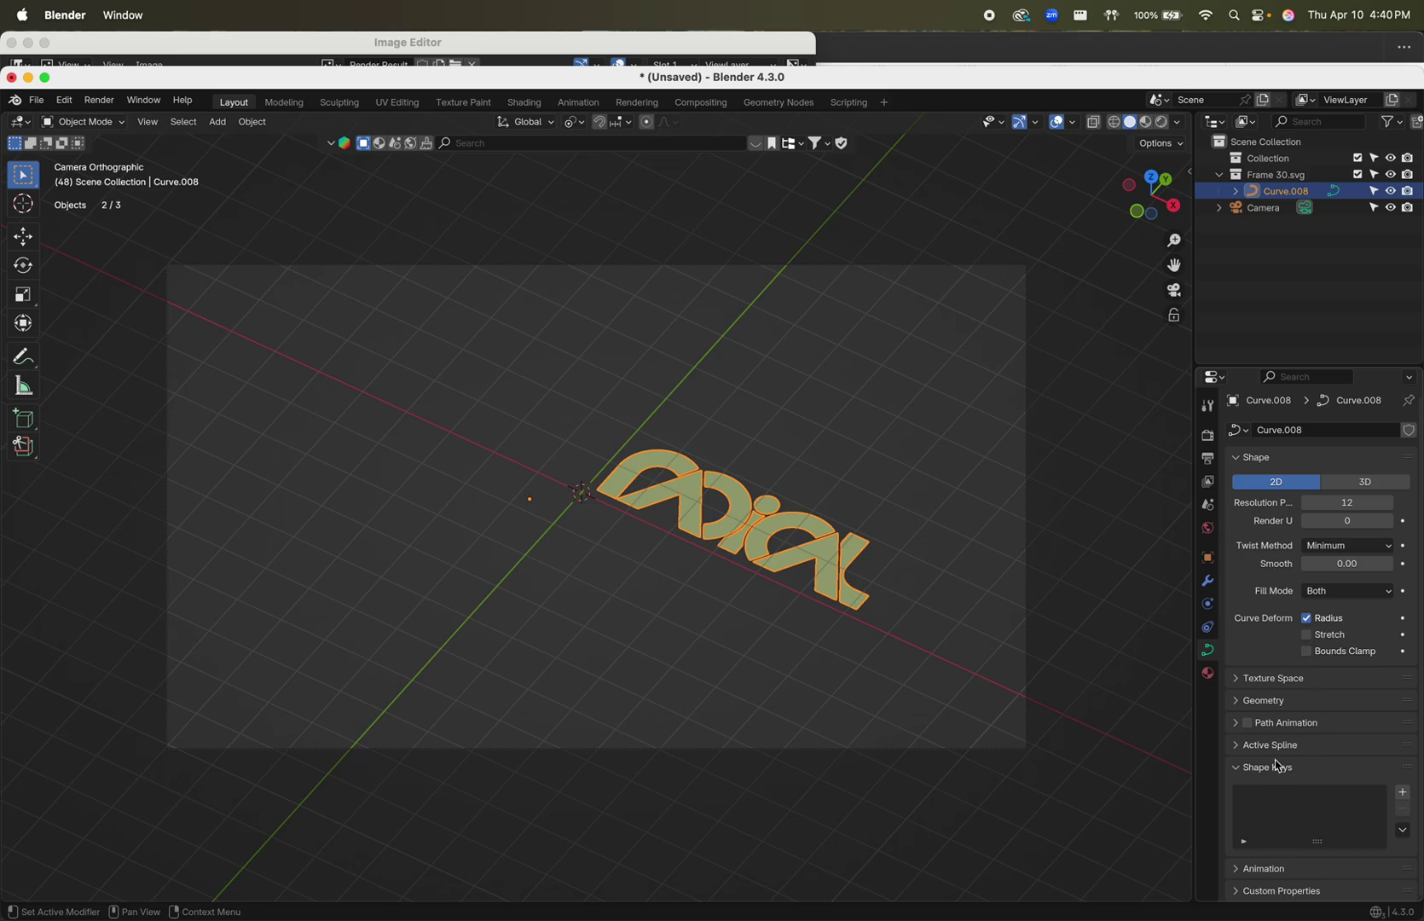
click(1243, 704)
scroll(1279, 682, down, 5)
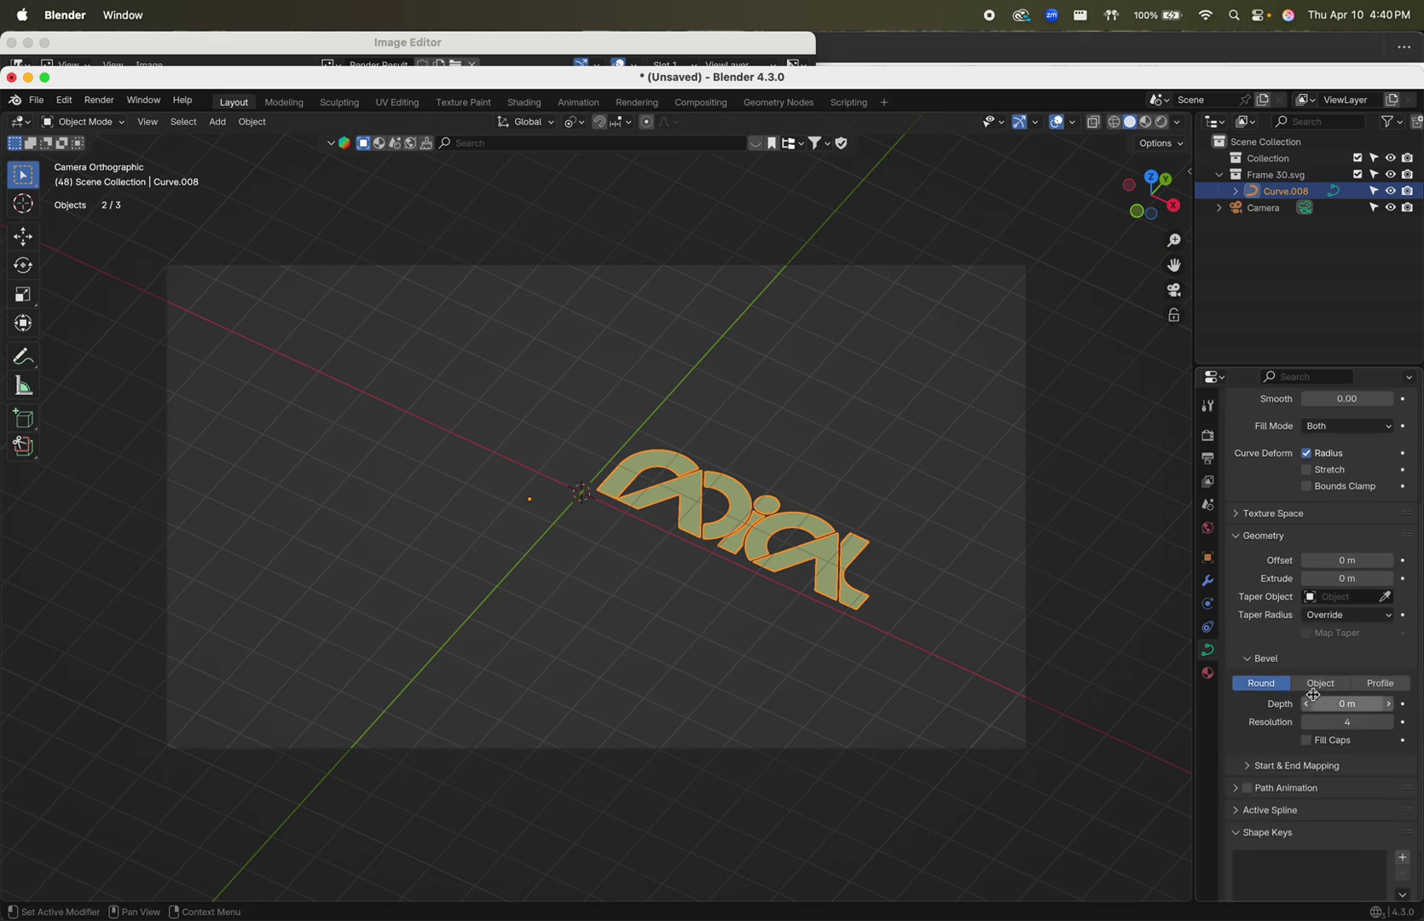
click(1348, 577)
text(0.05)
key(Return)
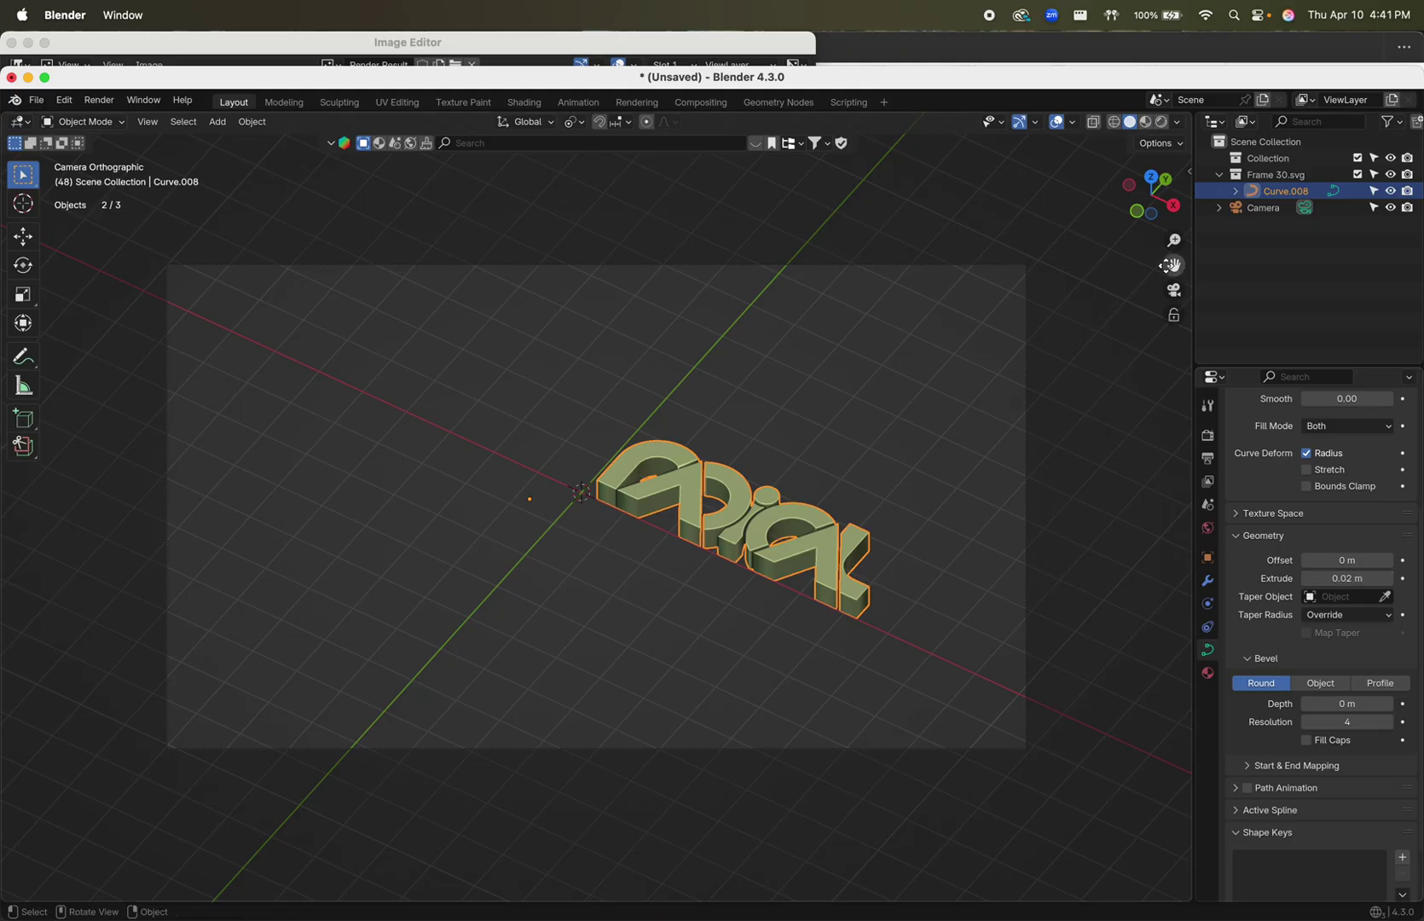
- Set the camera's orthographic scale to 8.7 and move it so the logo fills the shot
click(1267, 208)
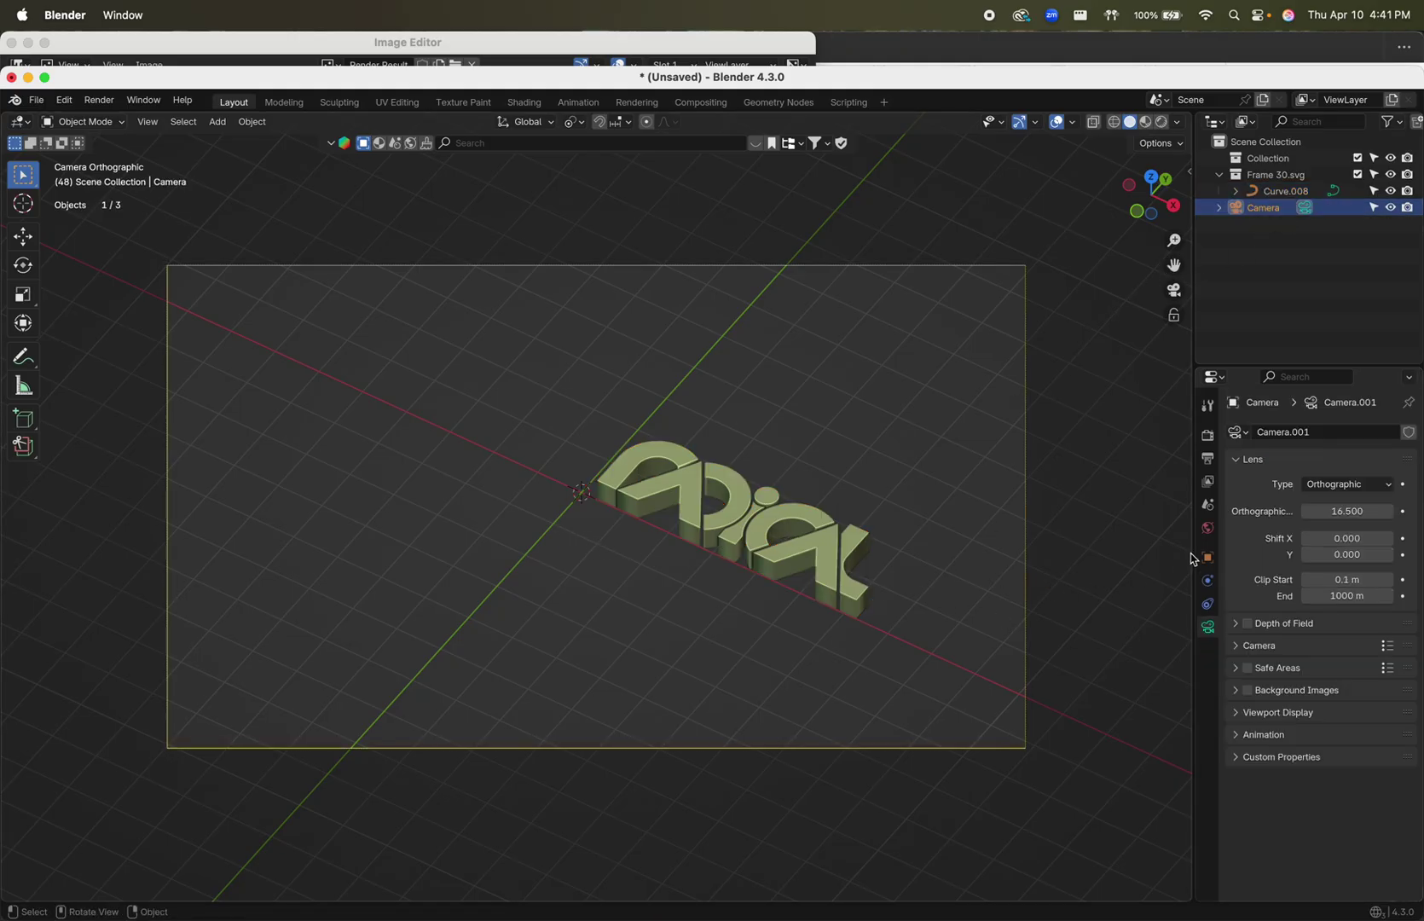
mouse_move(1347, 511)
mouse_down()
mouse_move(1296, 511)
mouse_move(1330, 511)
mouse_up()
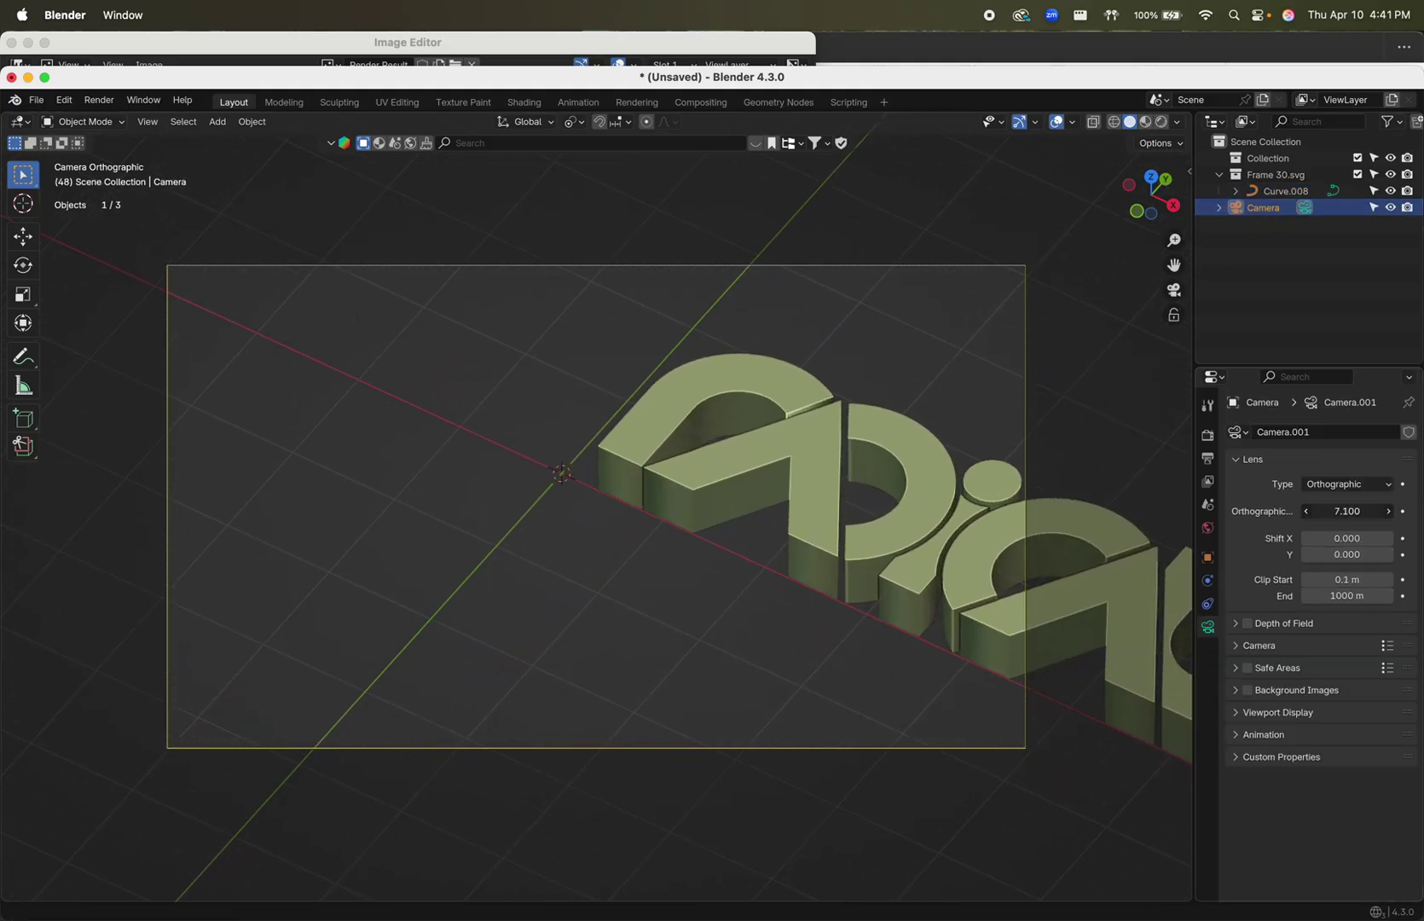
key(g)
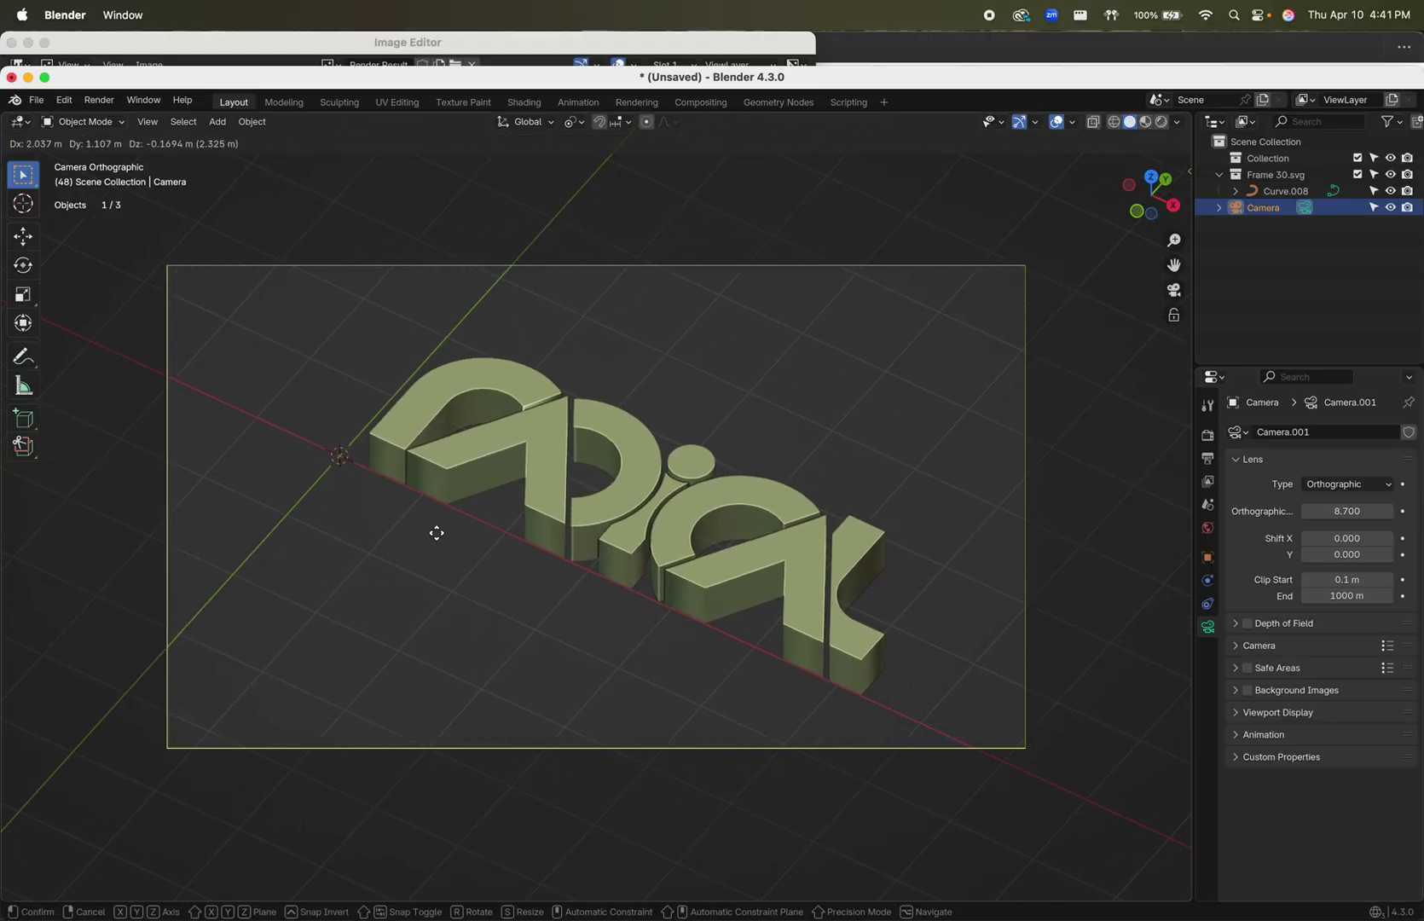
click(451, 566)
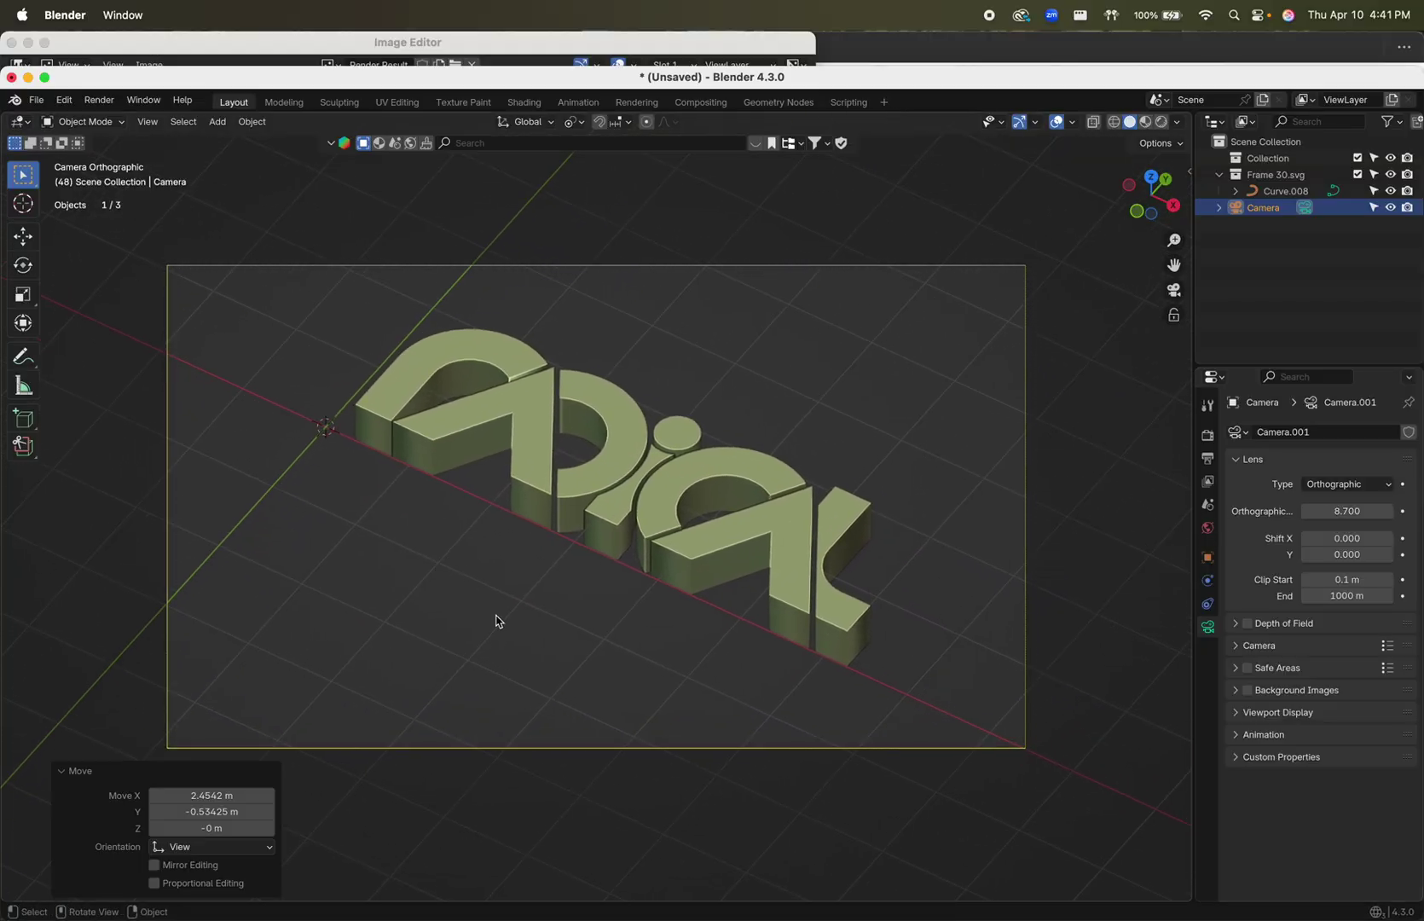
middle_drag(439, 602, 597, 593)
scroll(572, 576, up, 5)
scroll(588, 582, up, 2)
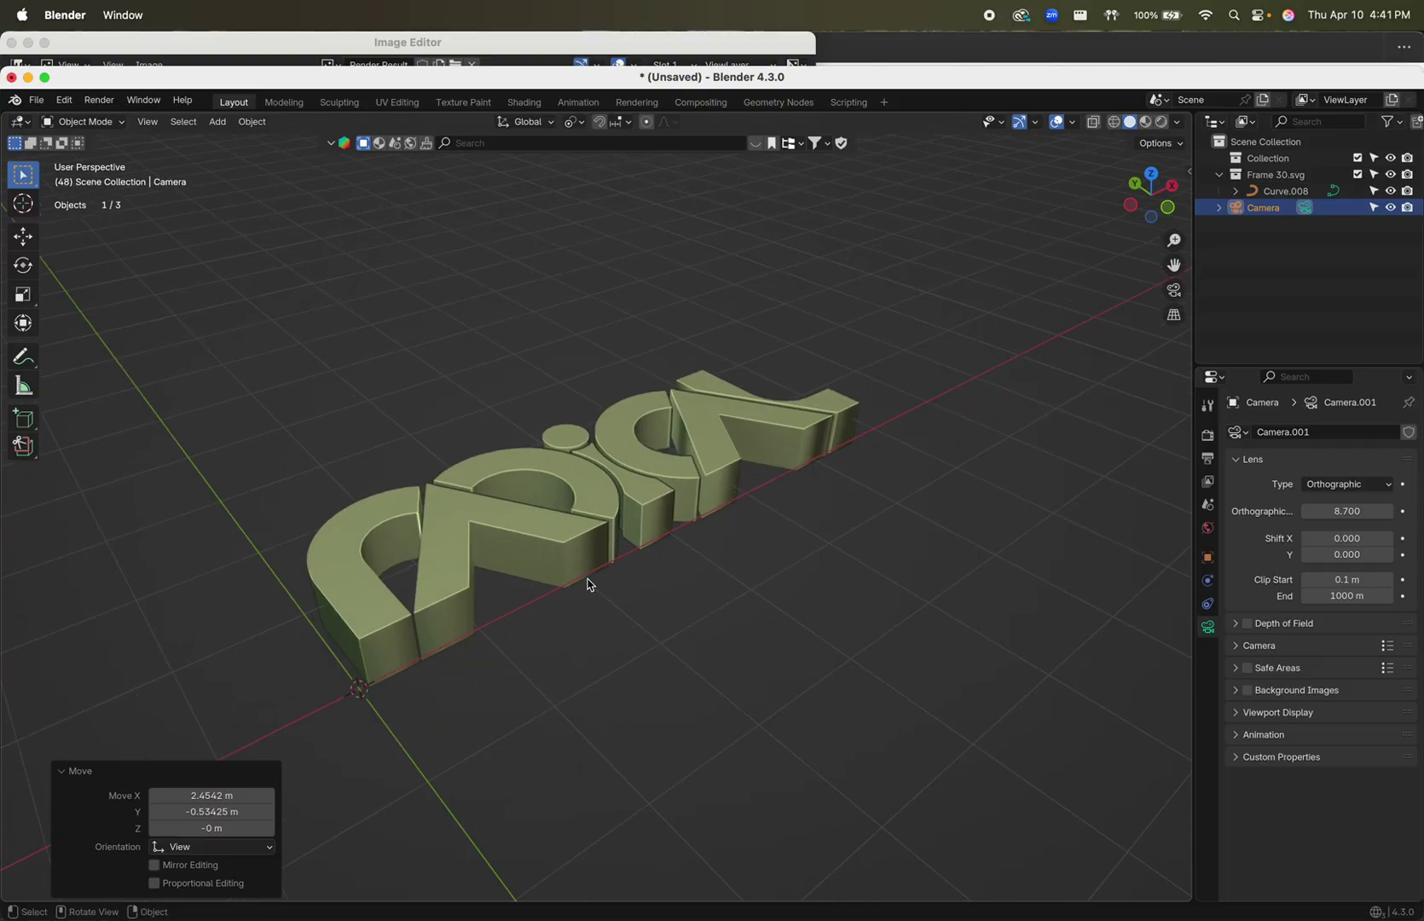
key(KP_0)
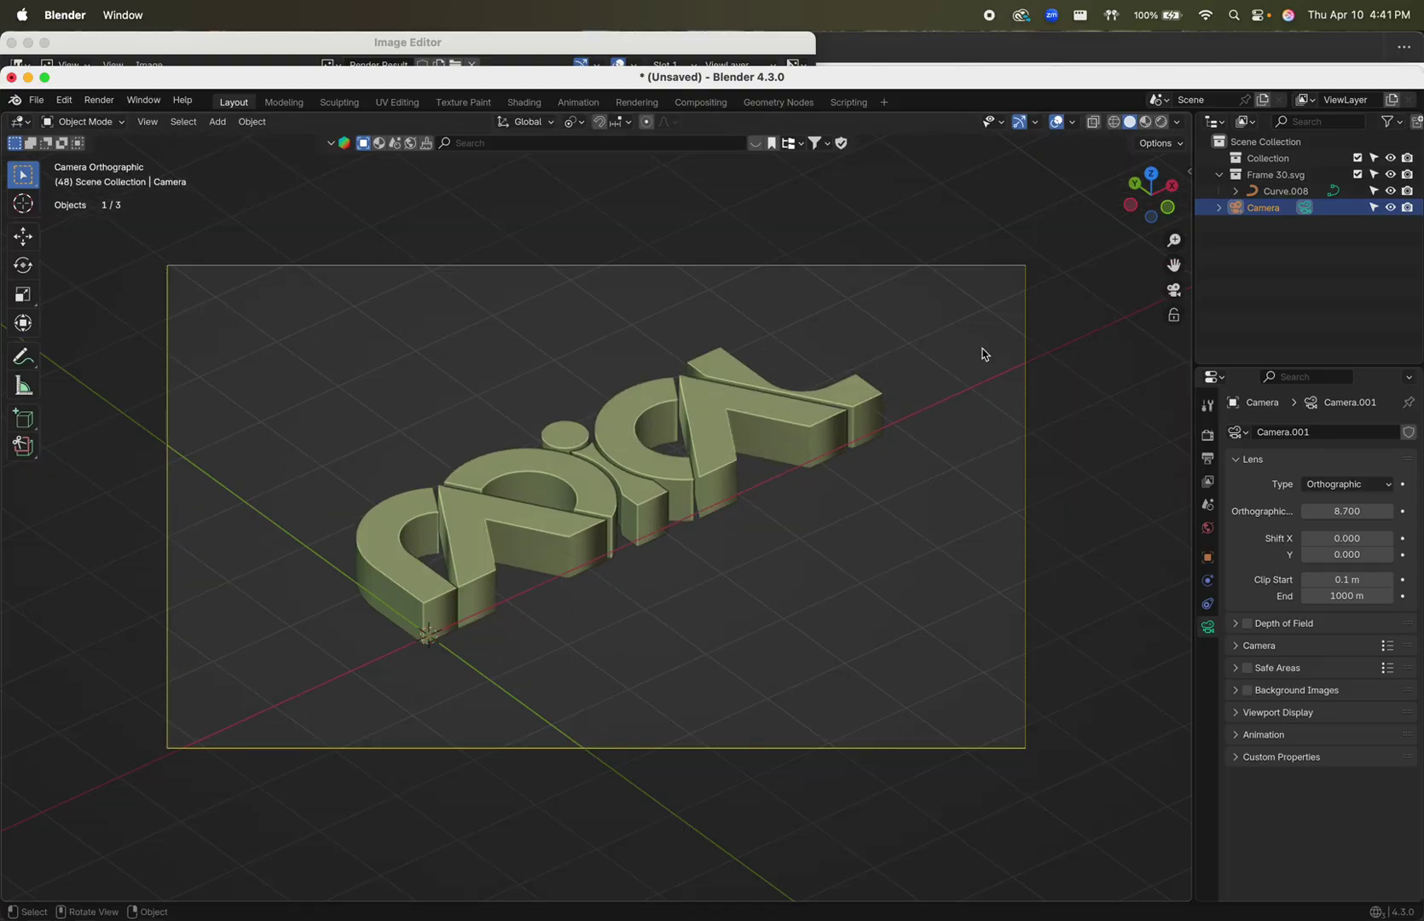
key(n)
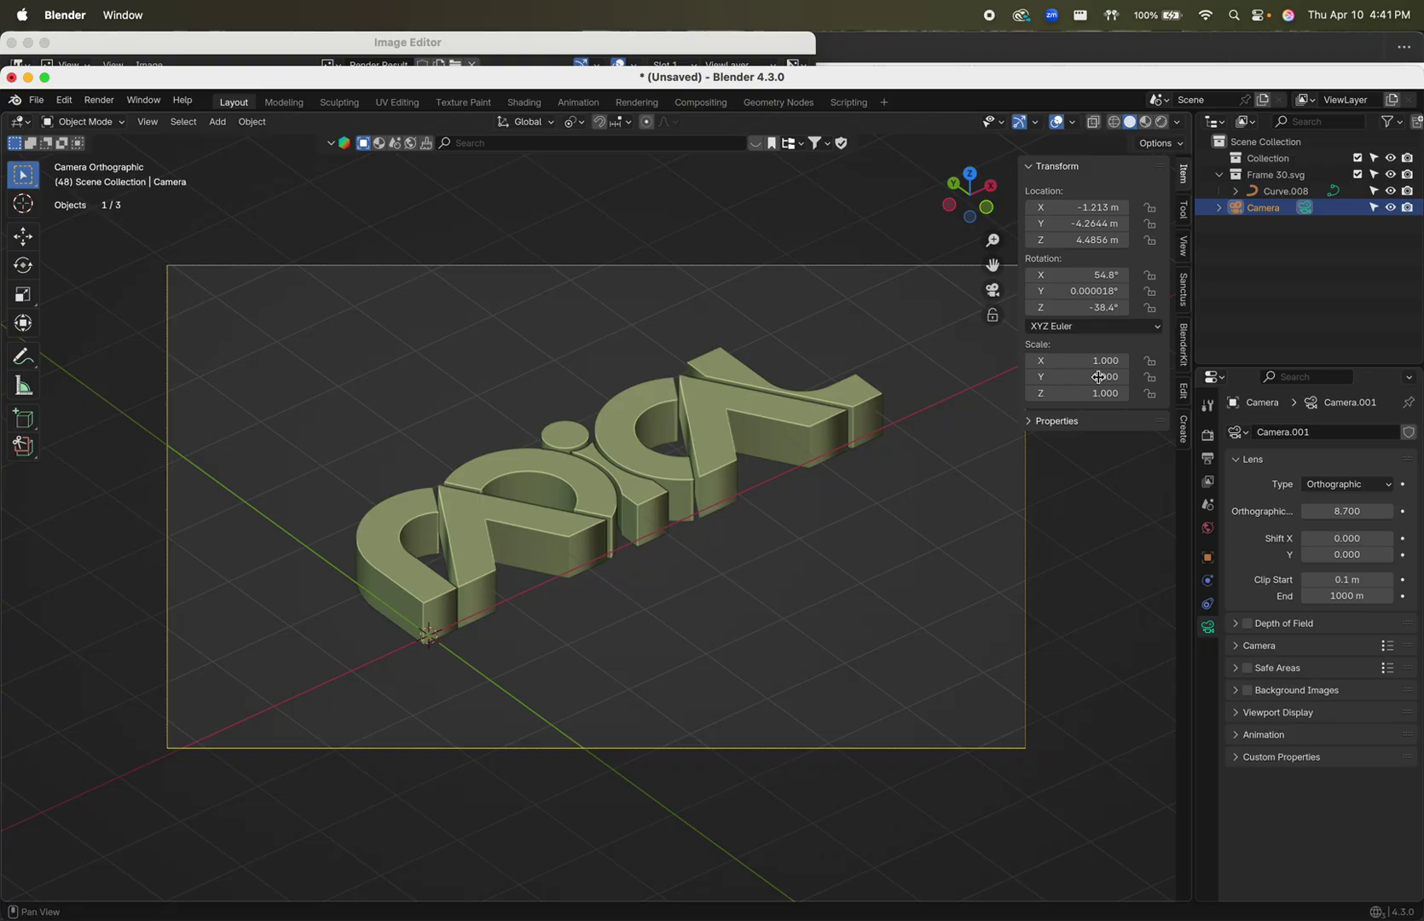
- Set the camera rotation to 45° X, 0° Y and -45° Z
click(1100, 279)
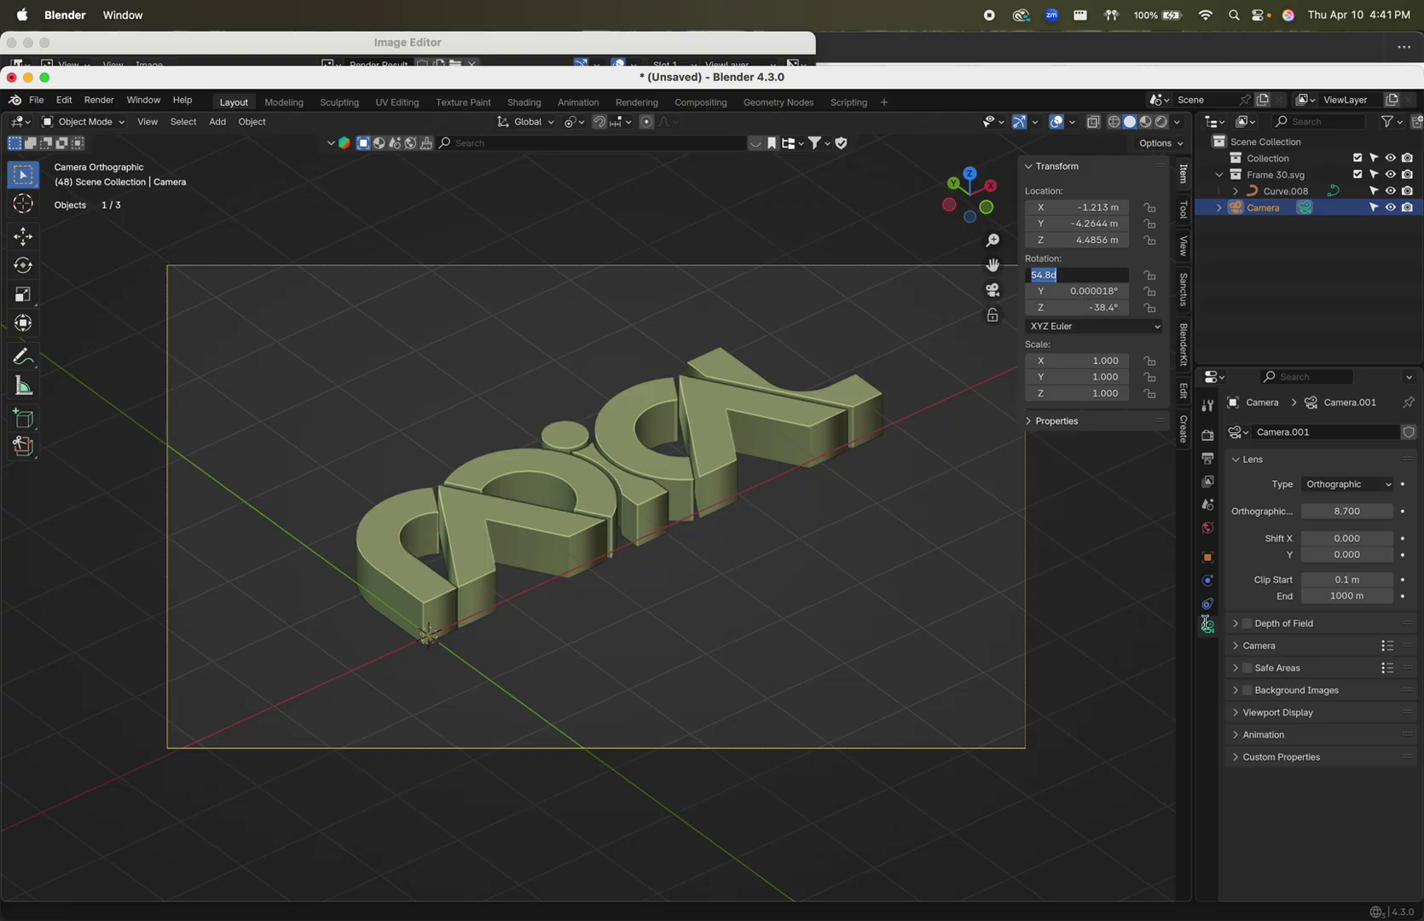
text(45)
key(Tab)
text(0)
key(Tab)
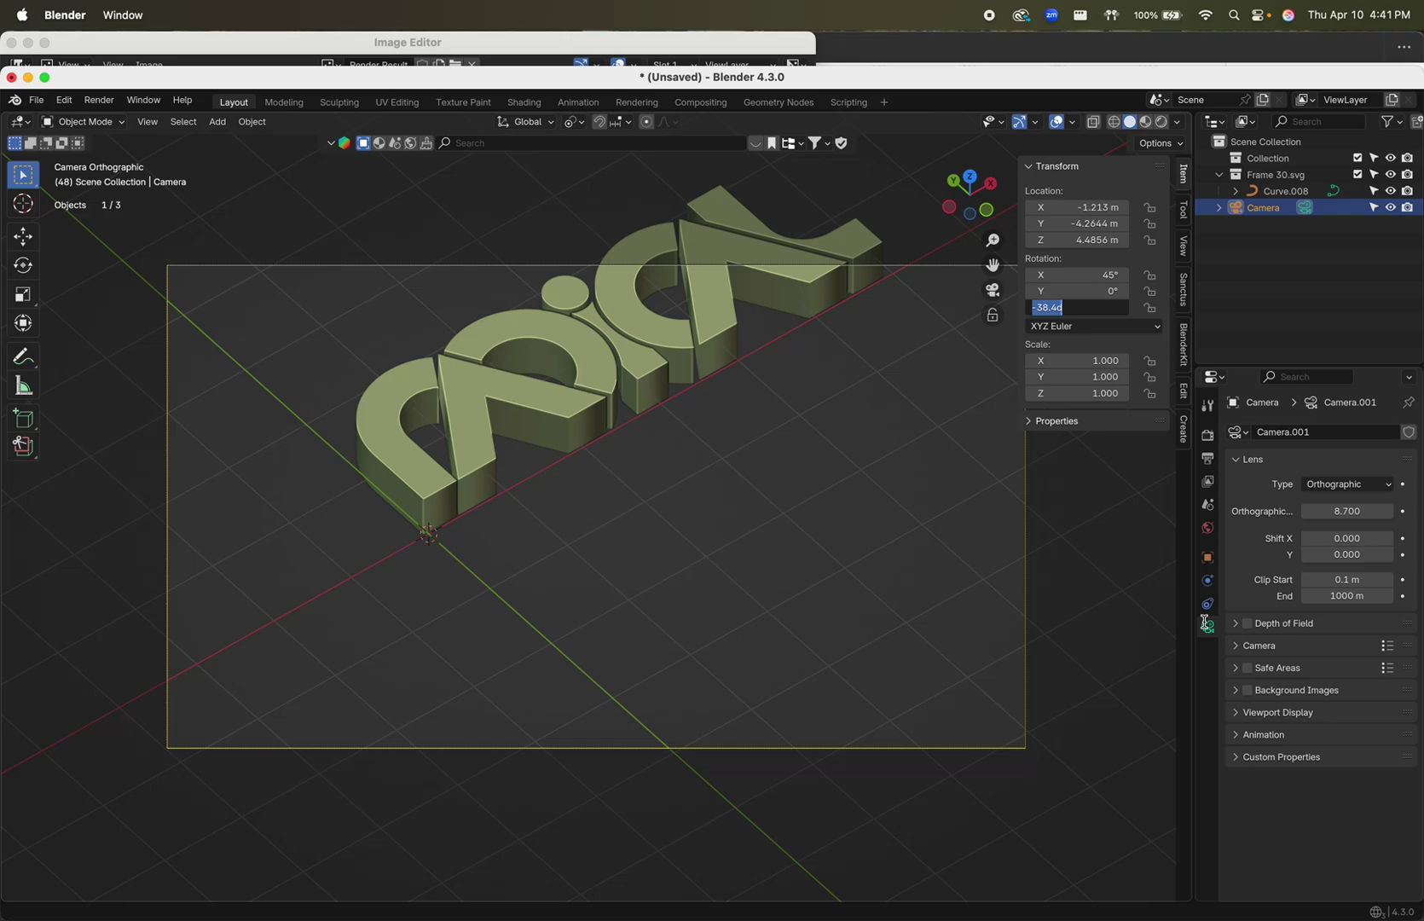
text(45)
key(Tab)
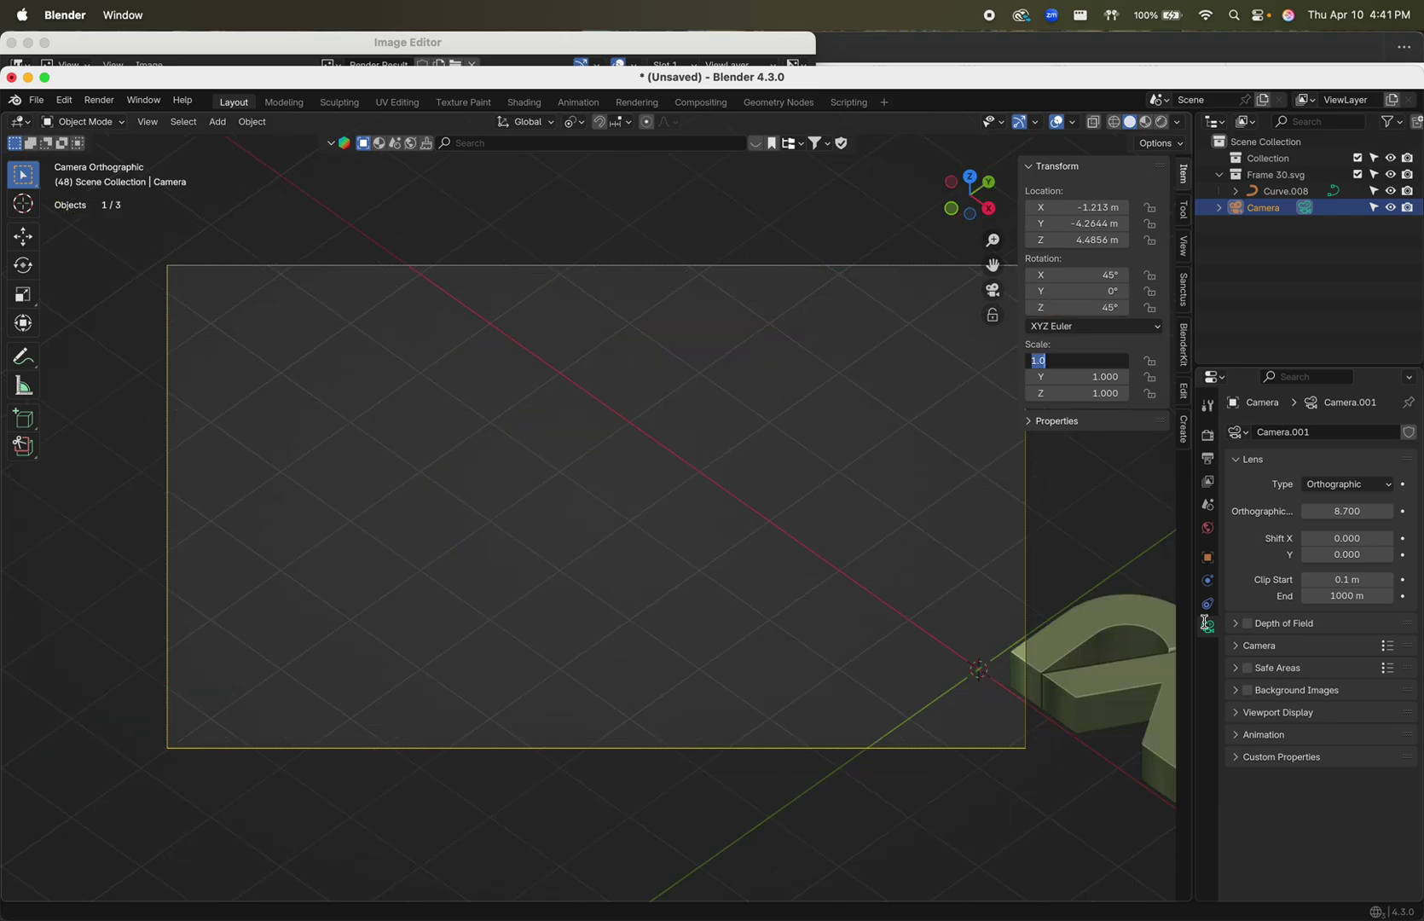
click(1092, 309)
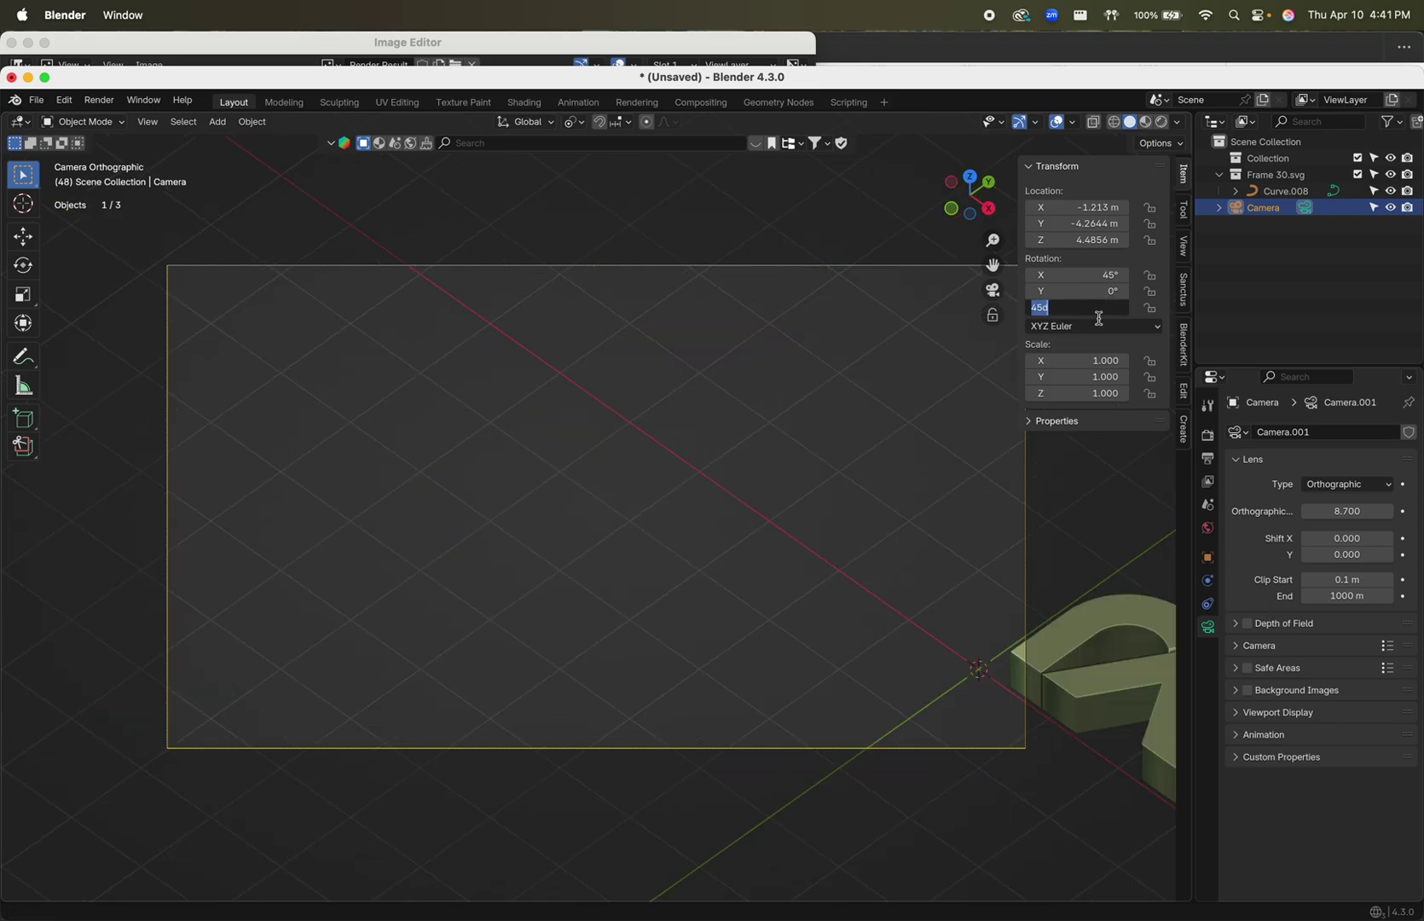
key(Home)
text(-)
key(Return)
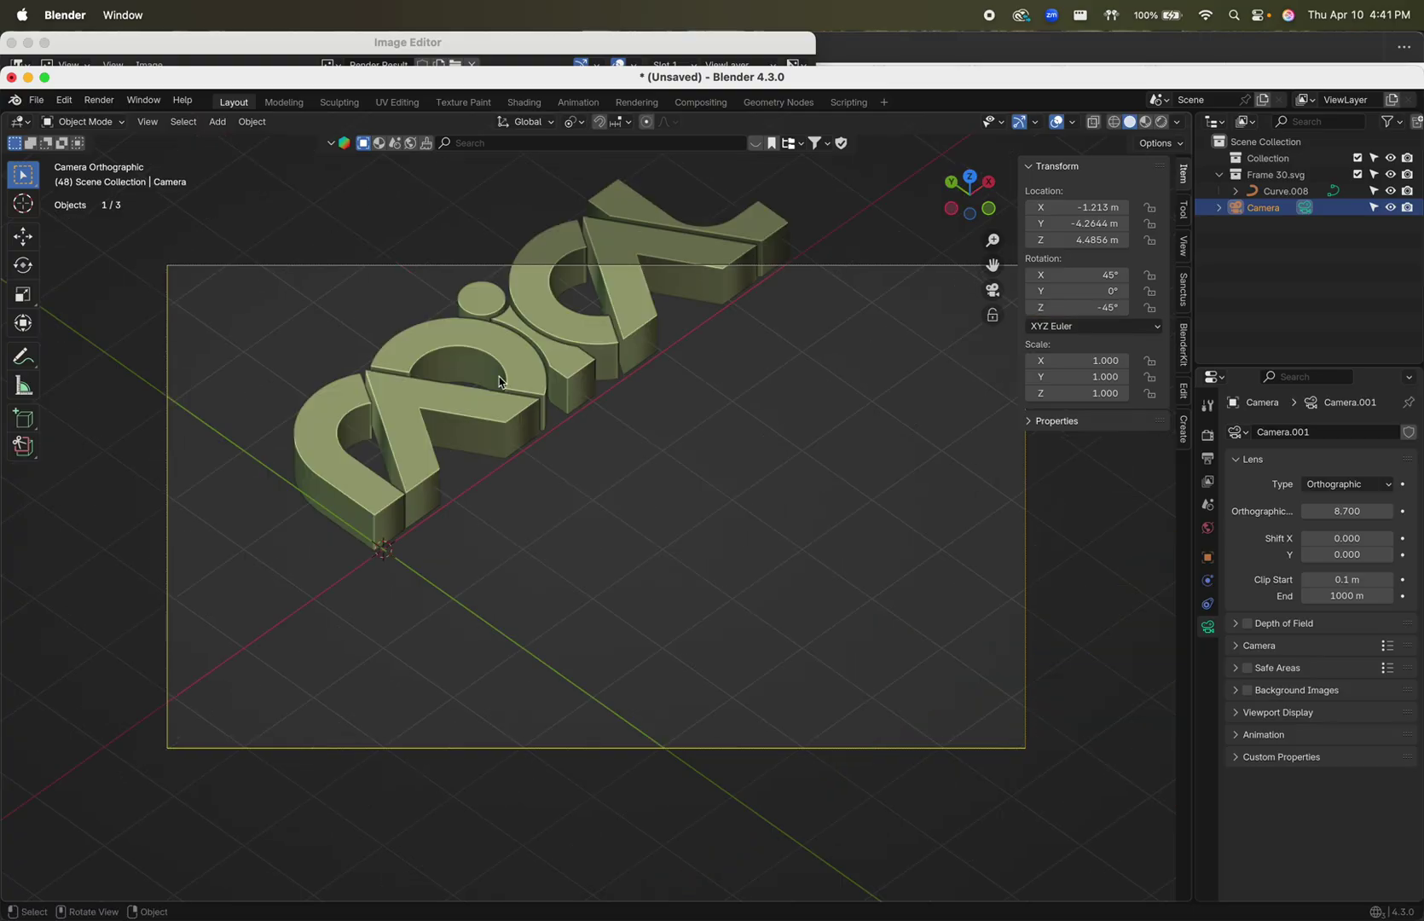
- Change the camera rotation to 33° X and -33° Z, then move it to recenter the logo
click(1089, 273)
text(33)
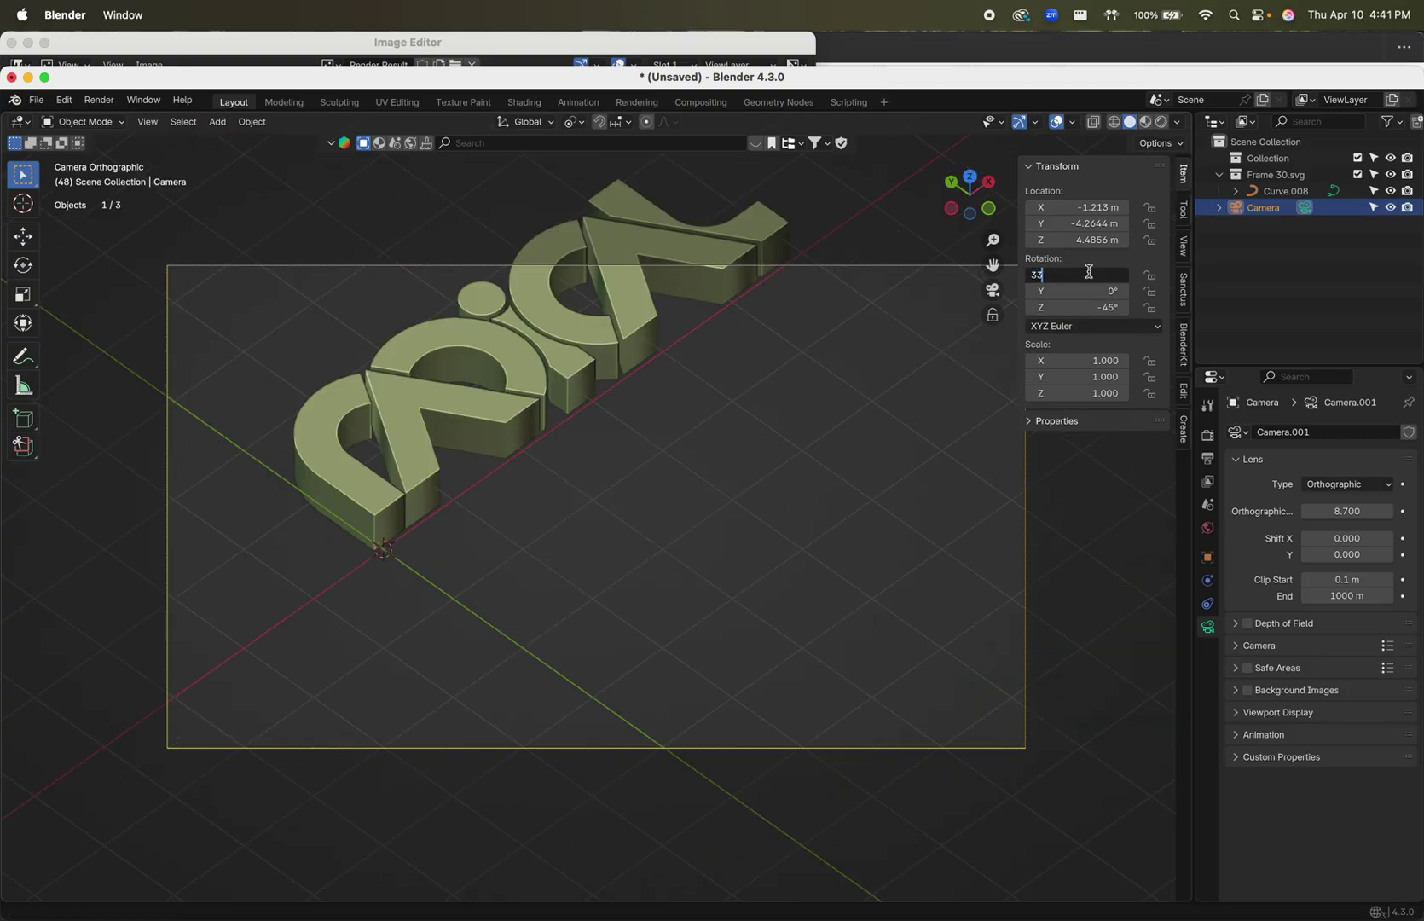
key(Tab)
key(Tab)
text(-33)
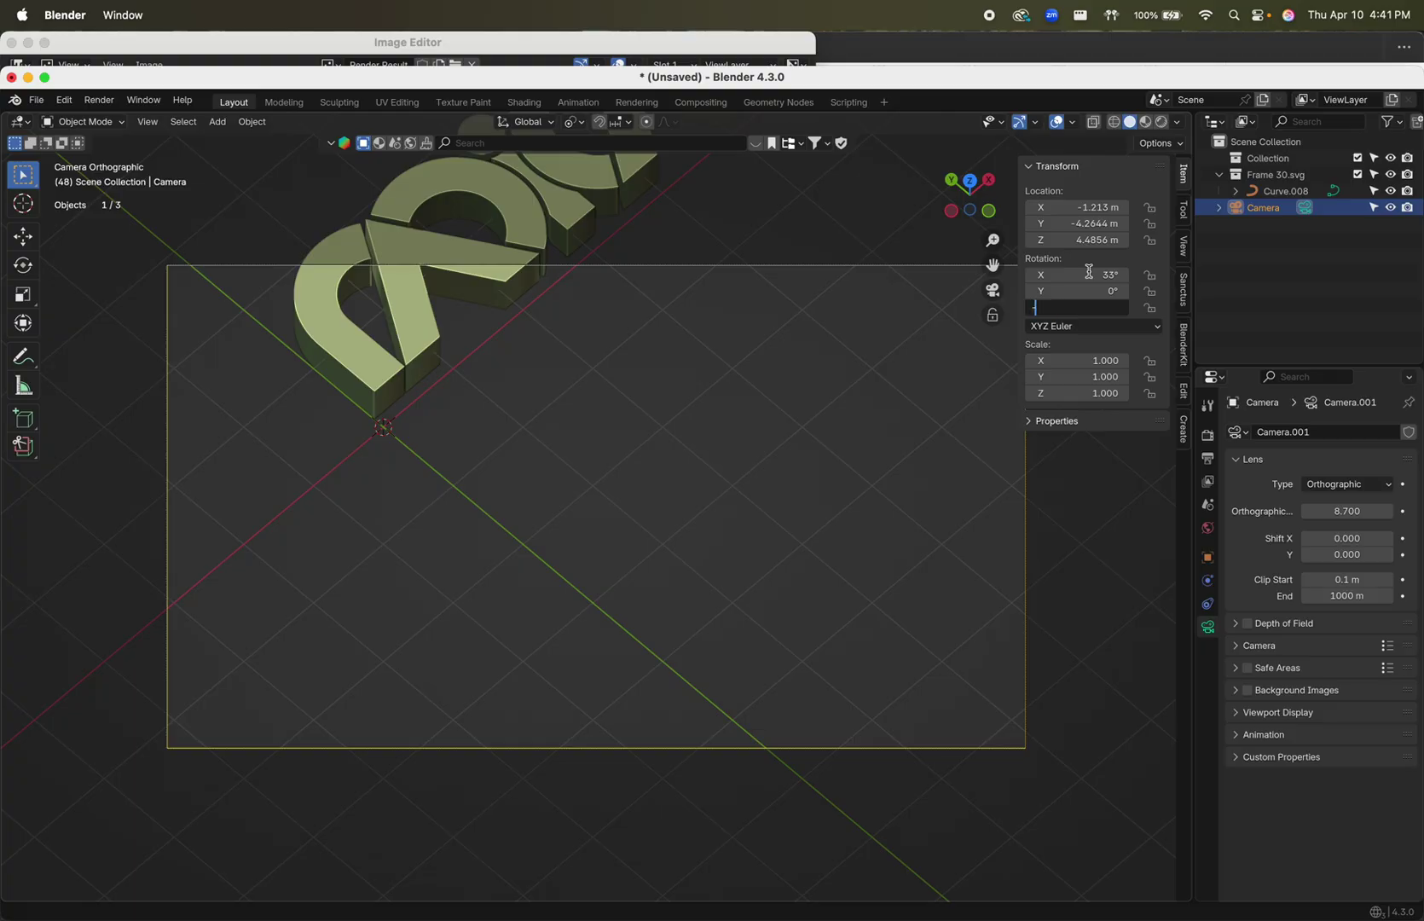
key(Return)
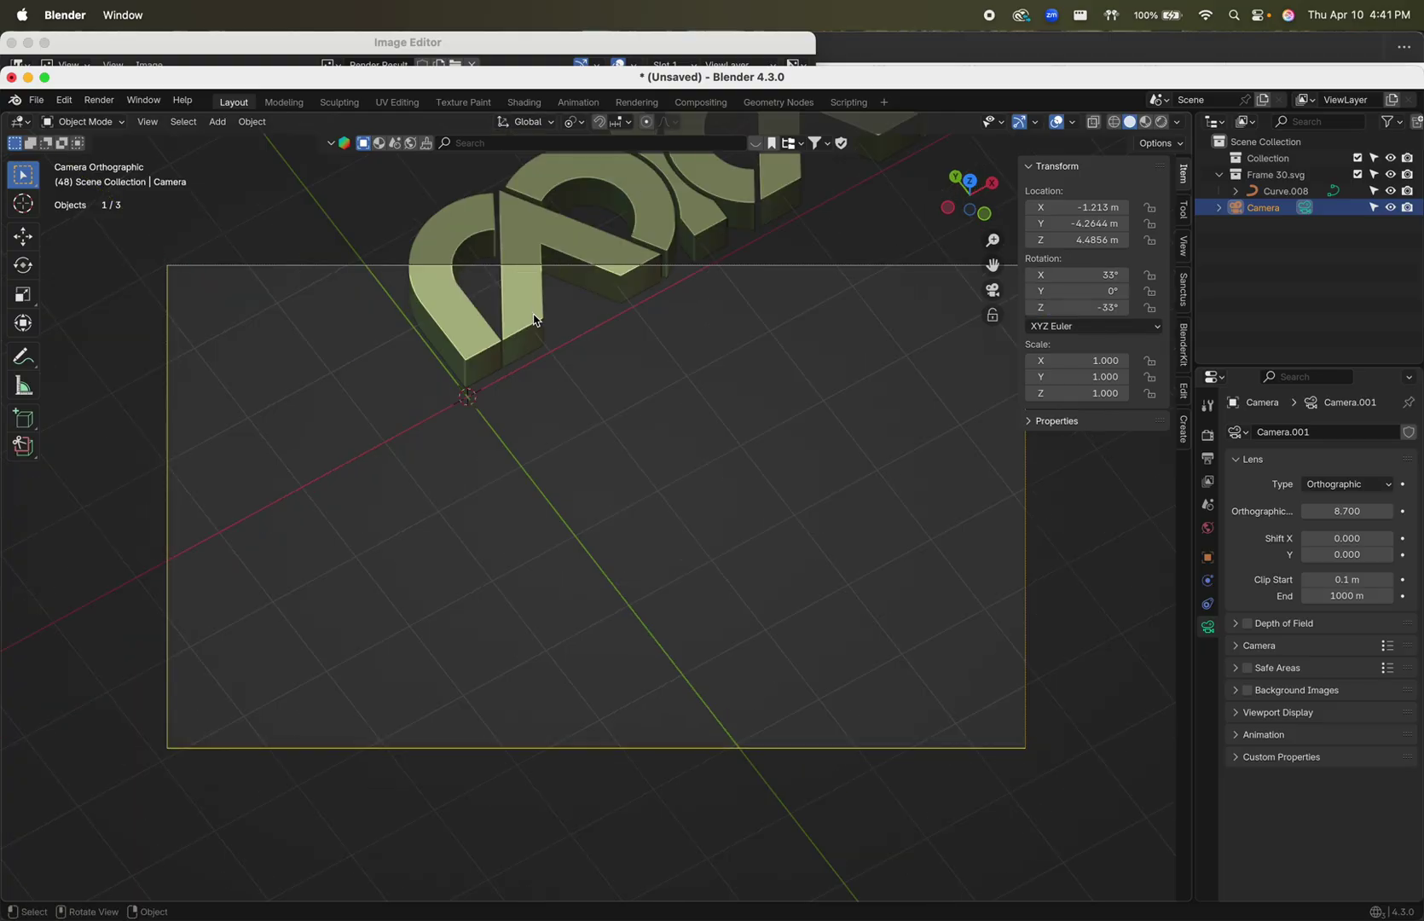
key(g)
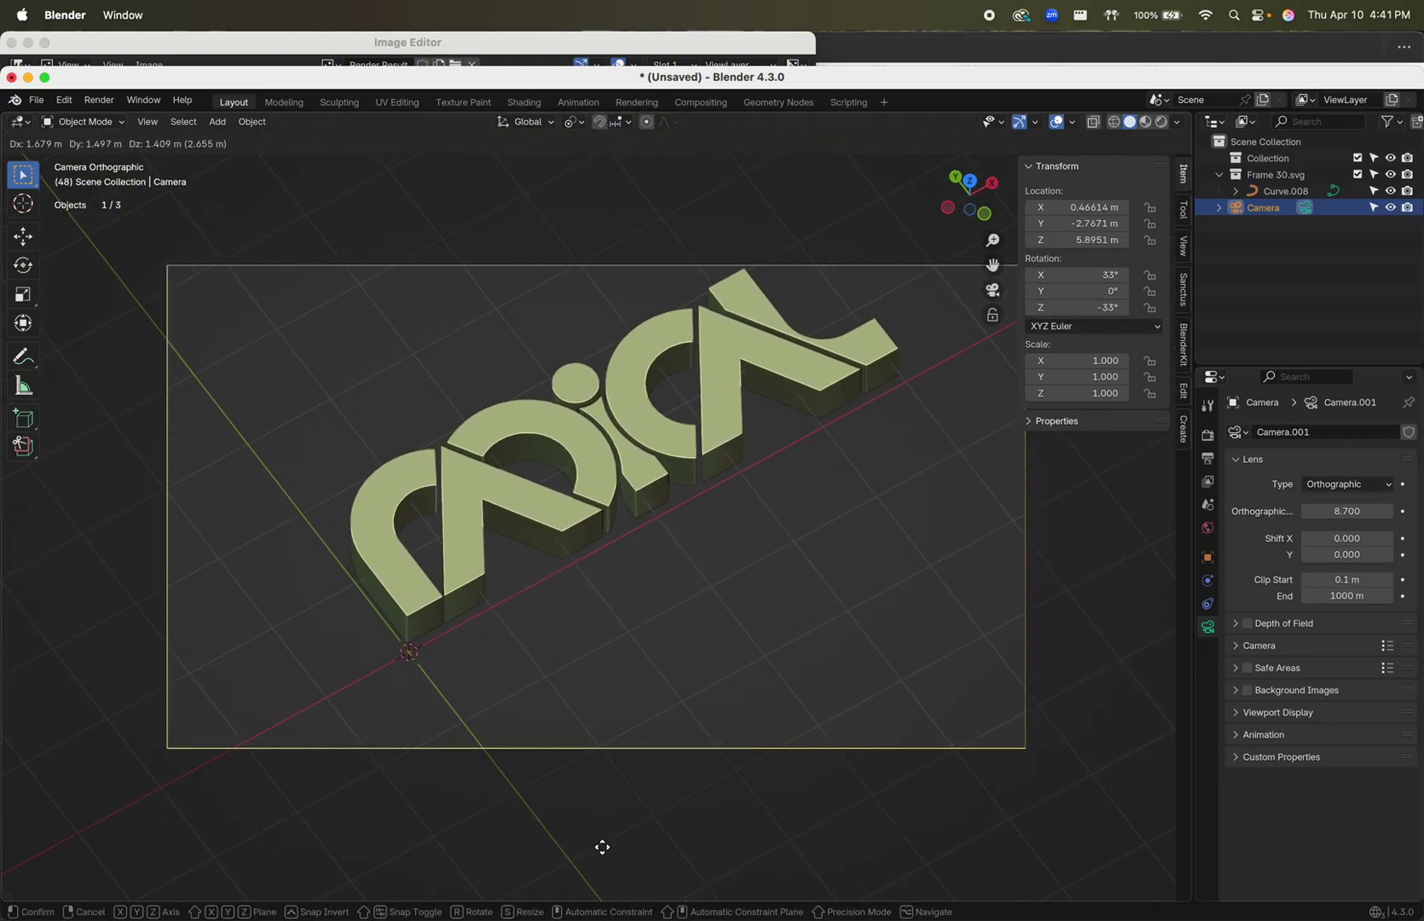
click(612, 815)
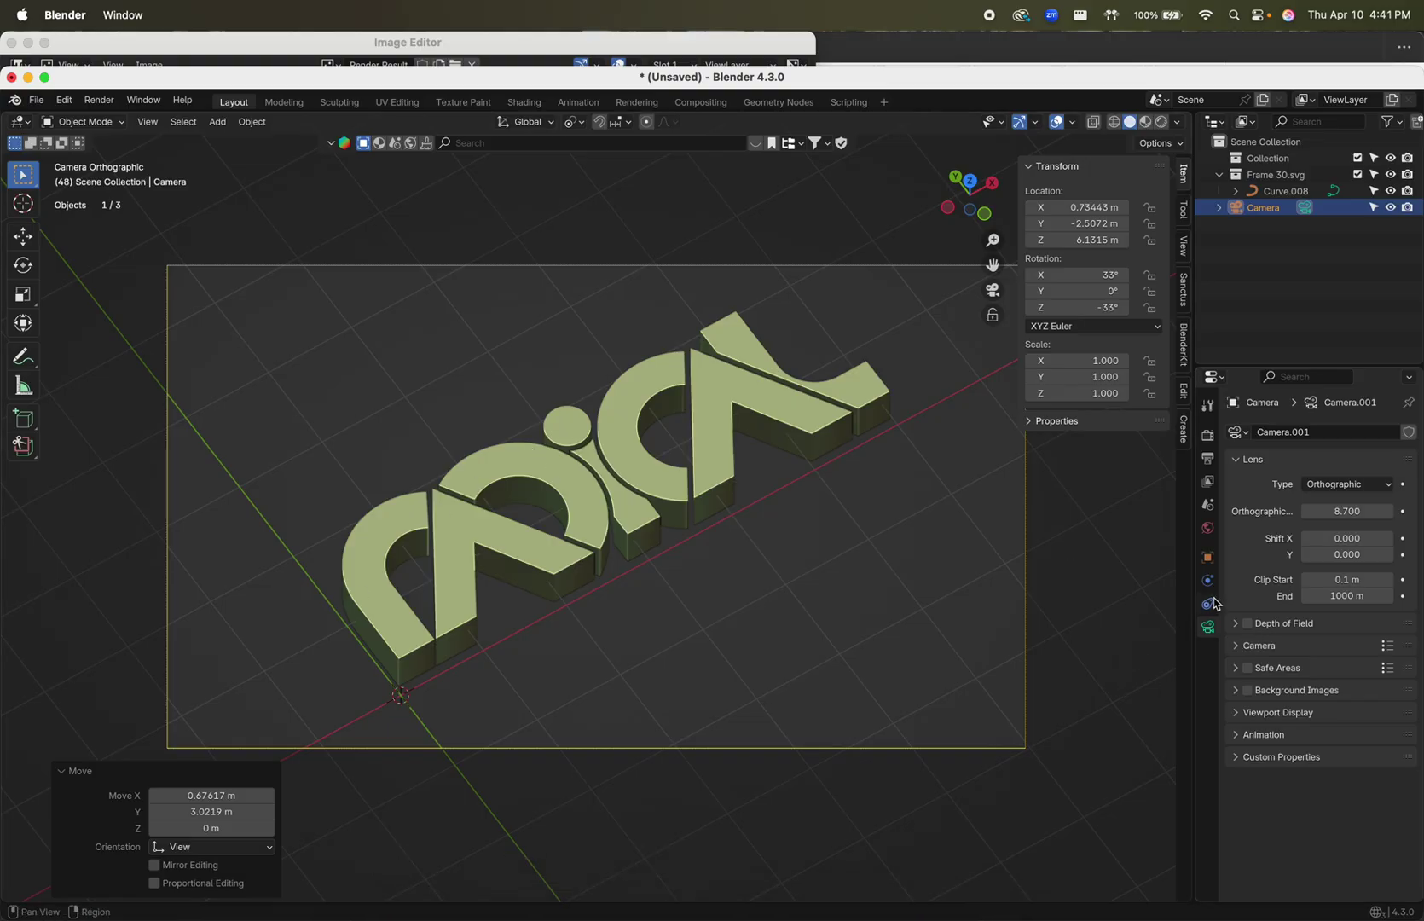
click(99, 100)
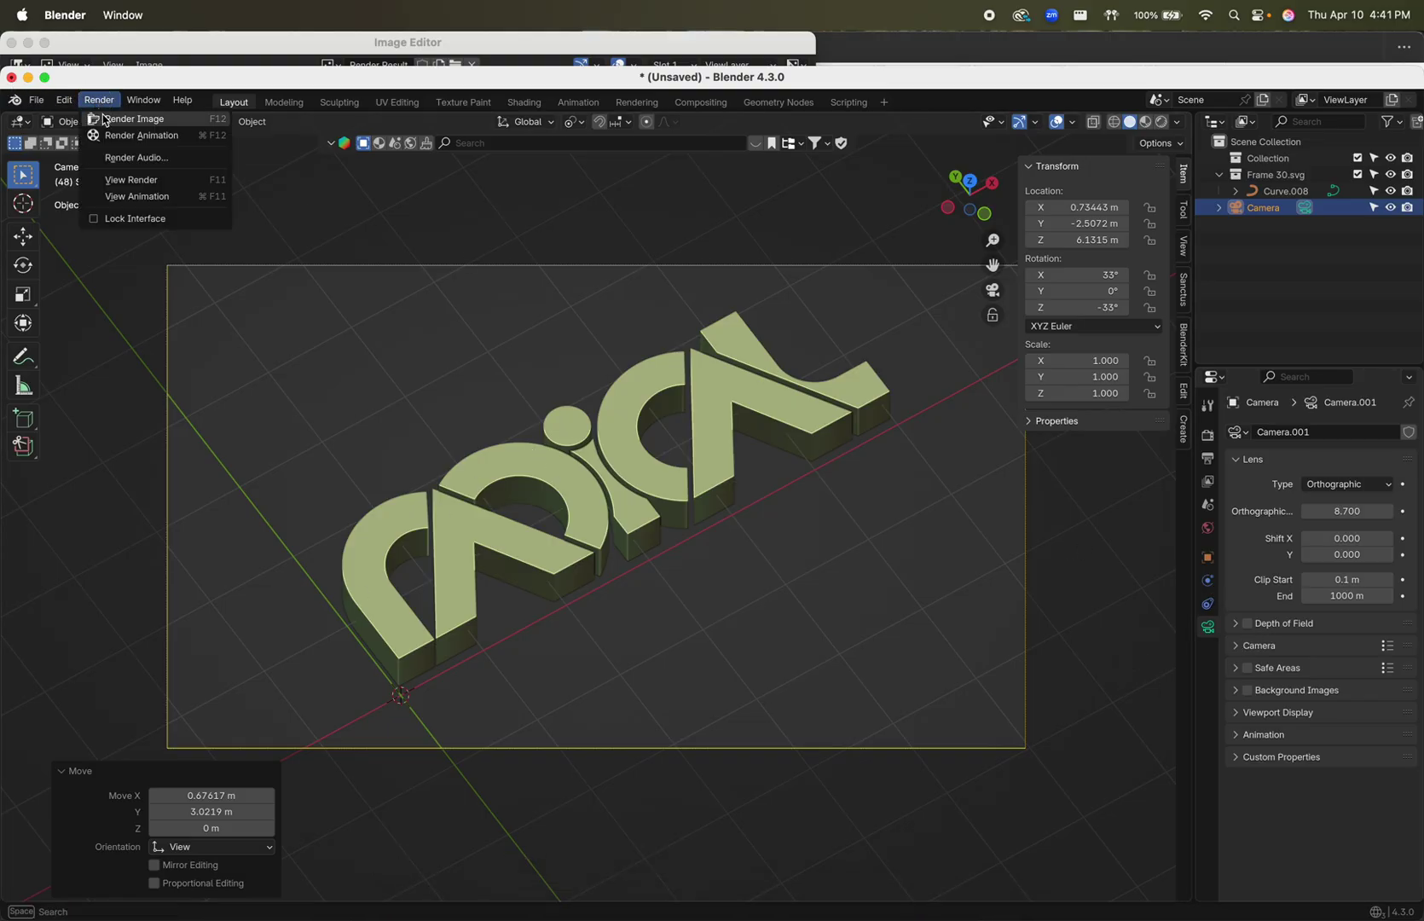
- Render a test image of the logo and return to the view layer settings
click(102, 118)
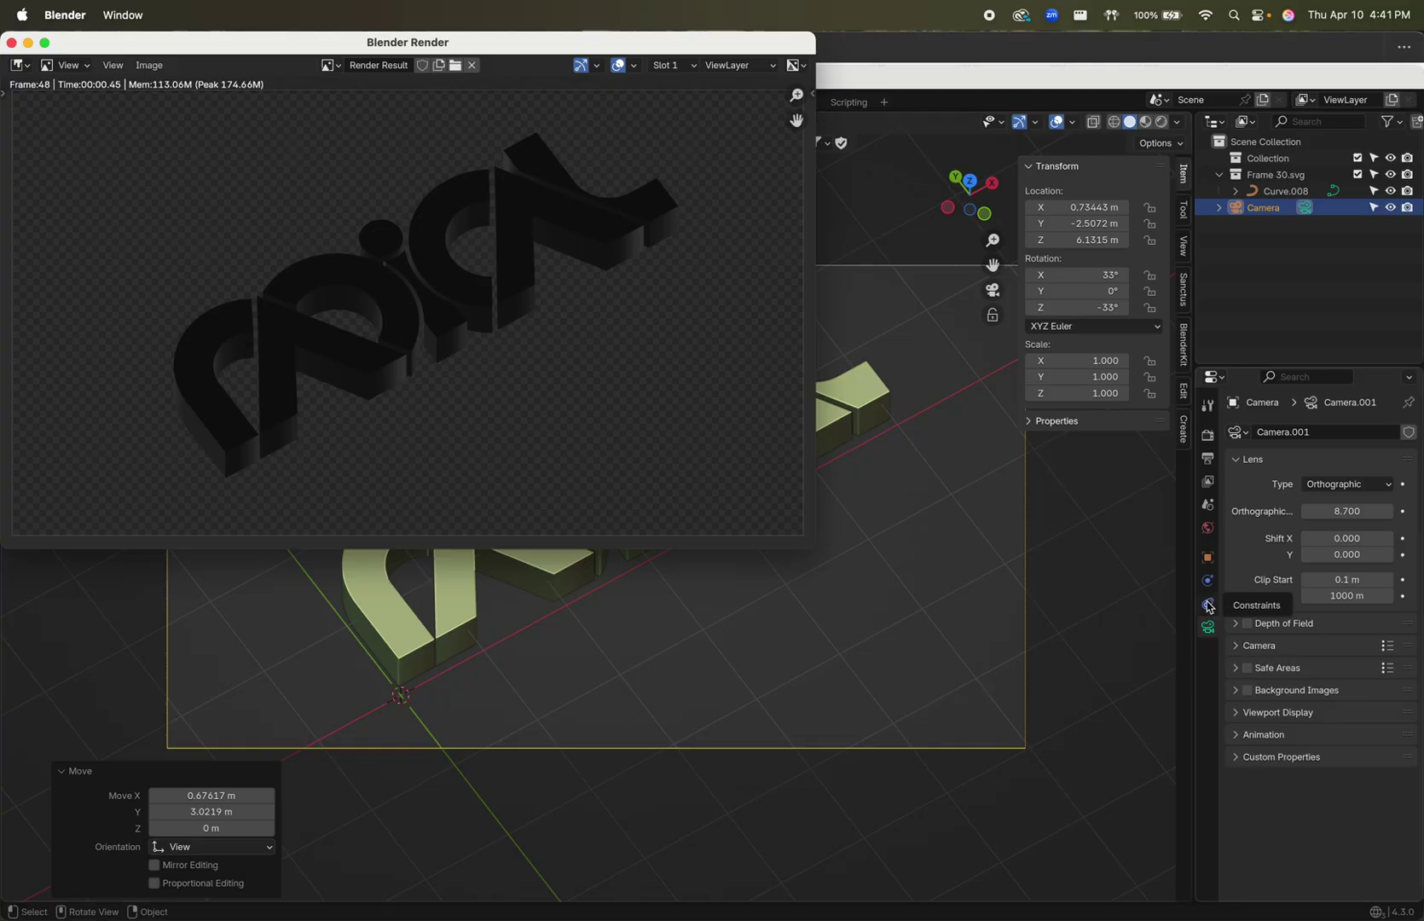
click(1211, 483)
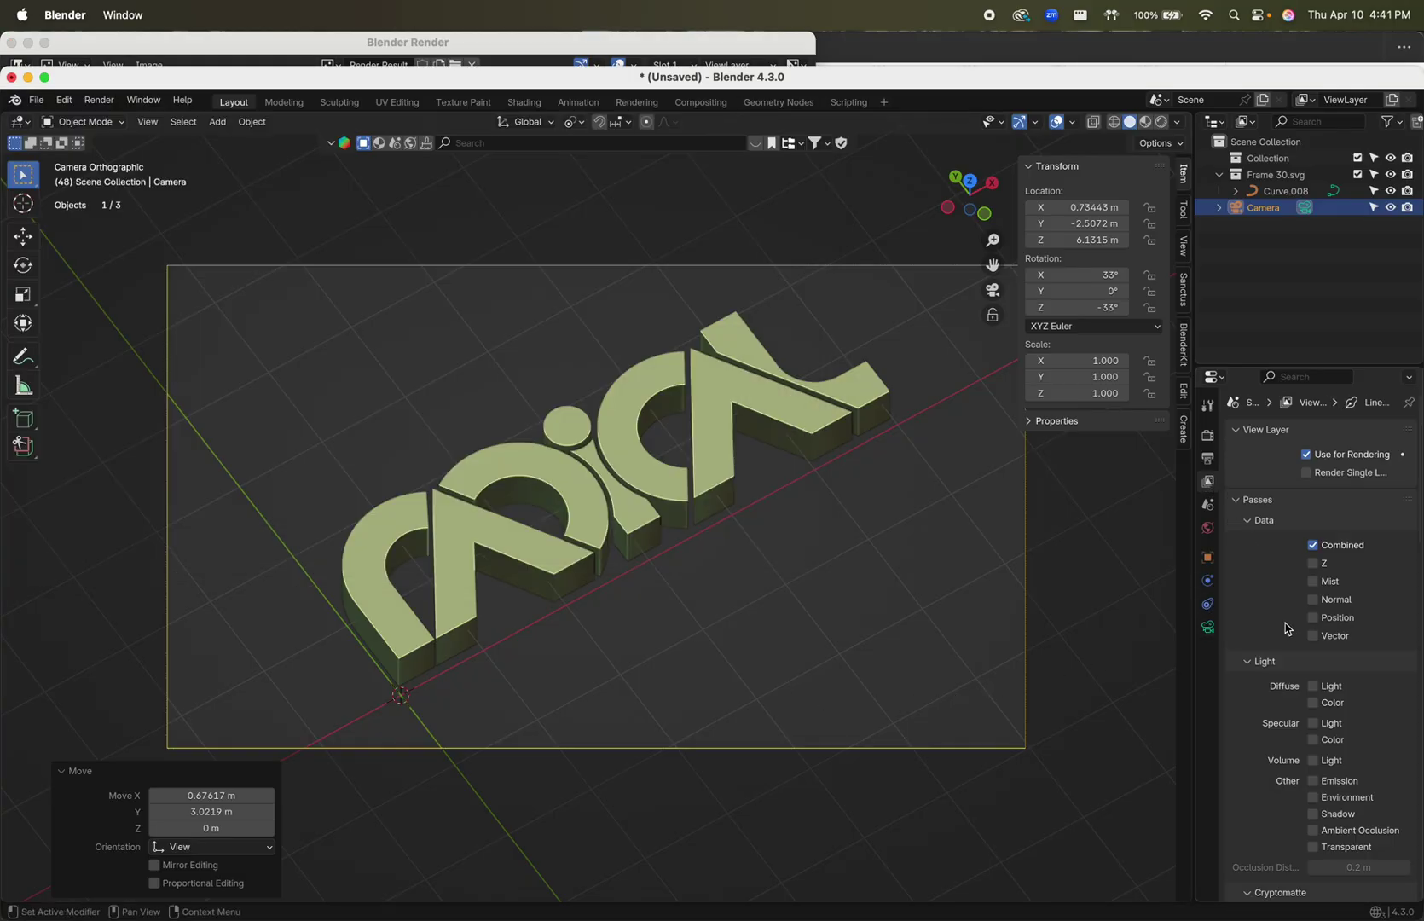
scroll(1293, 628, down, 15)
scroll(1292, 629, down, 8)
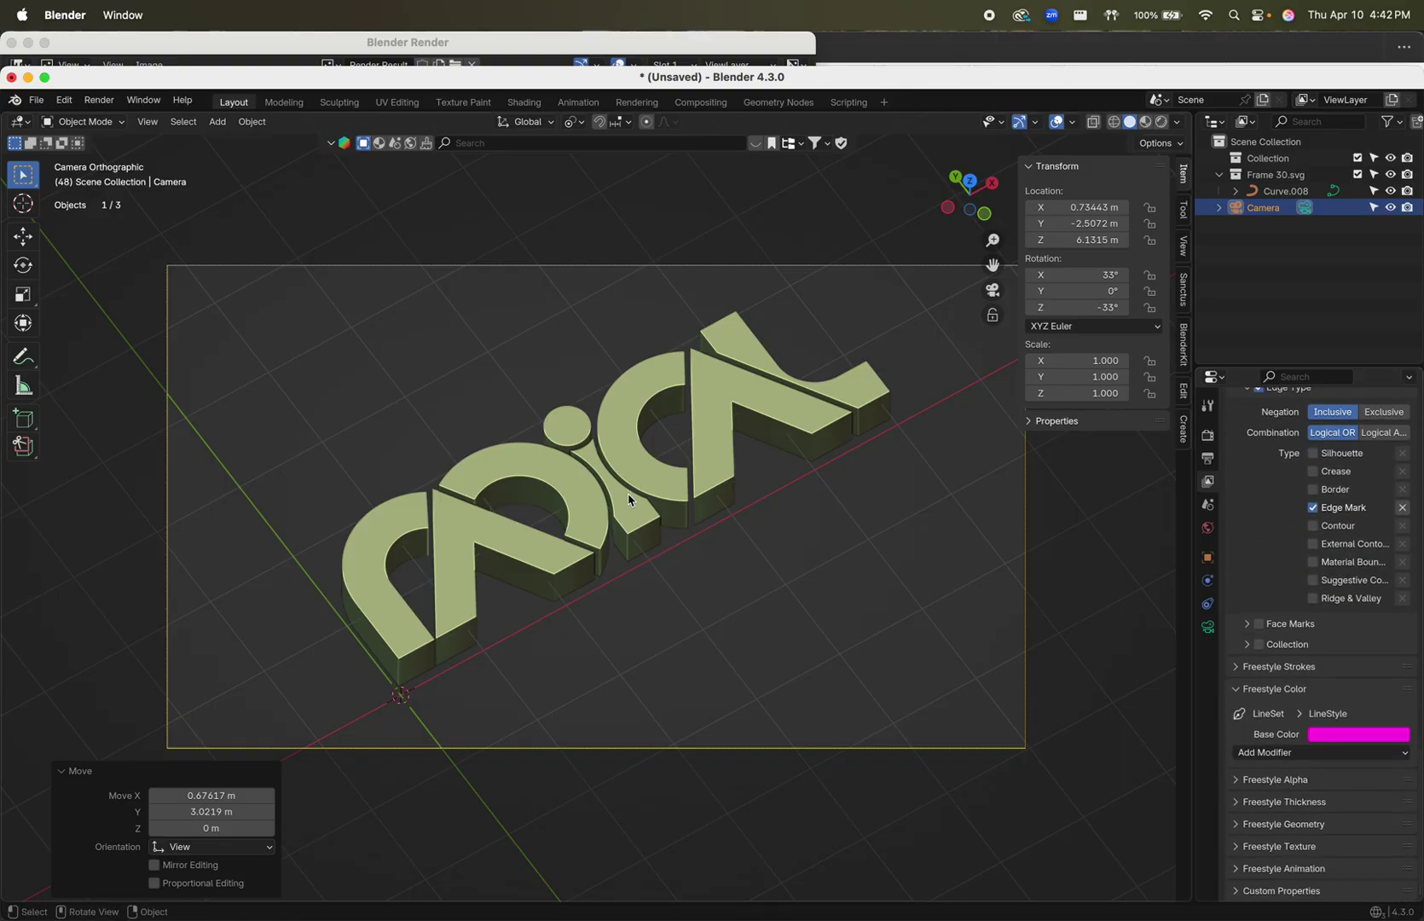
- Select the extruded logo curve, Curve.008, and render a preview of its outlines
click(585, 460)
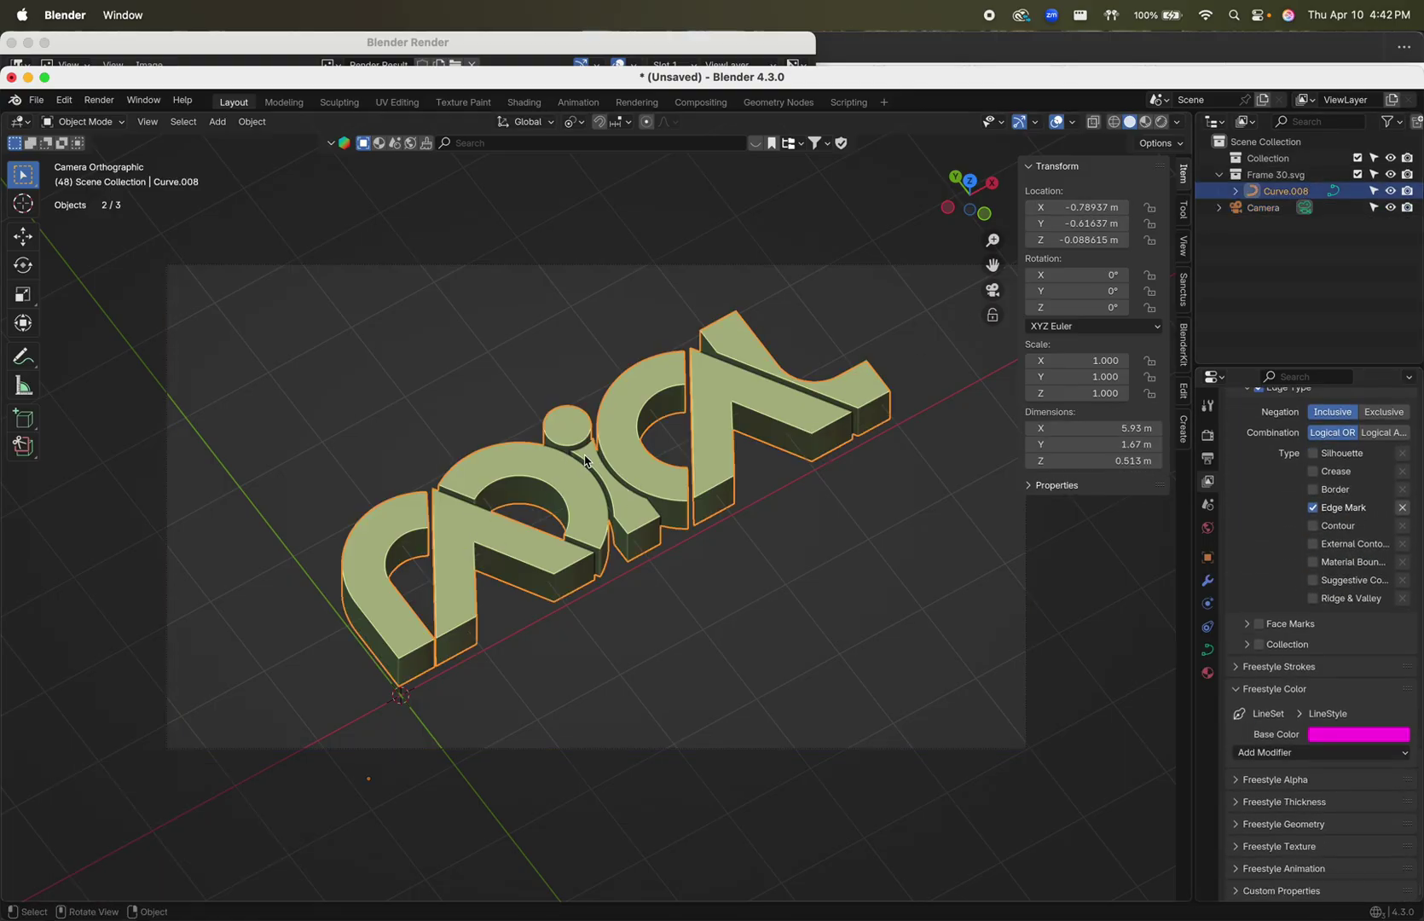
key(Tab)
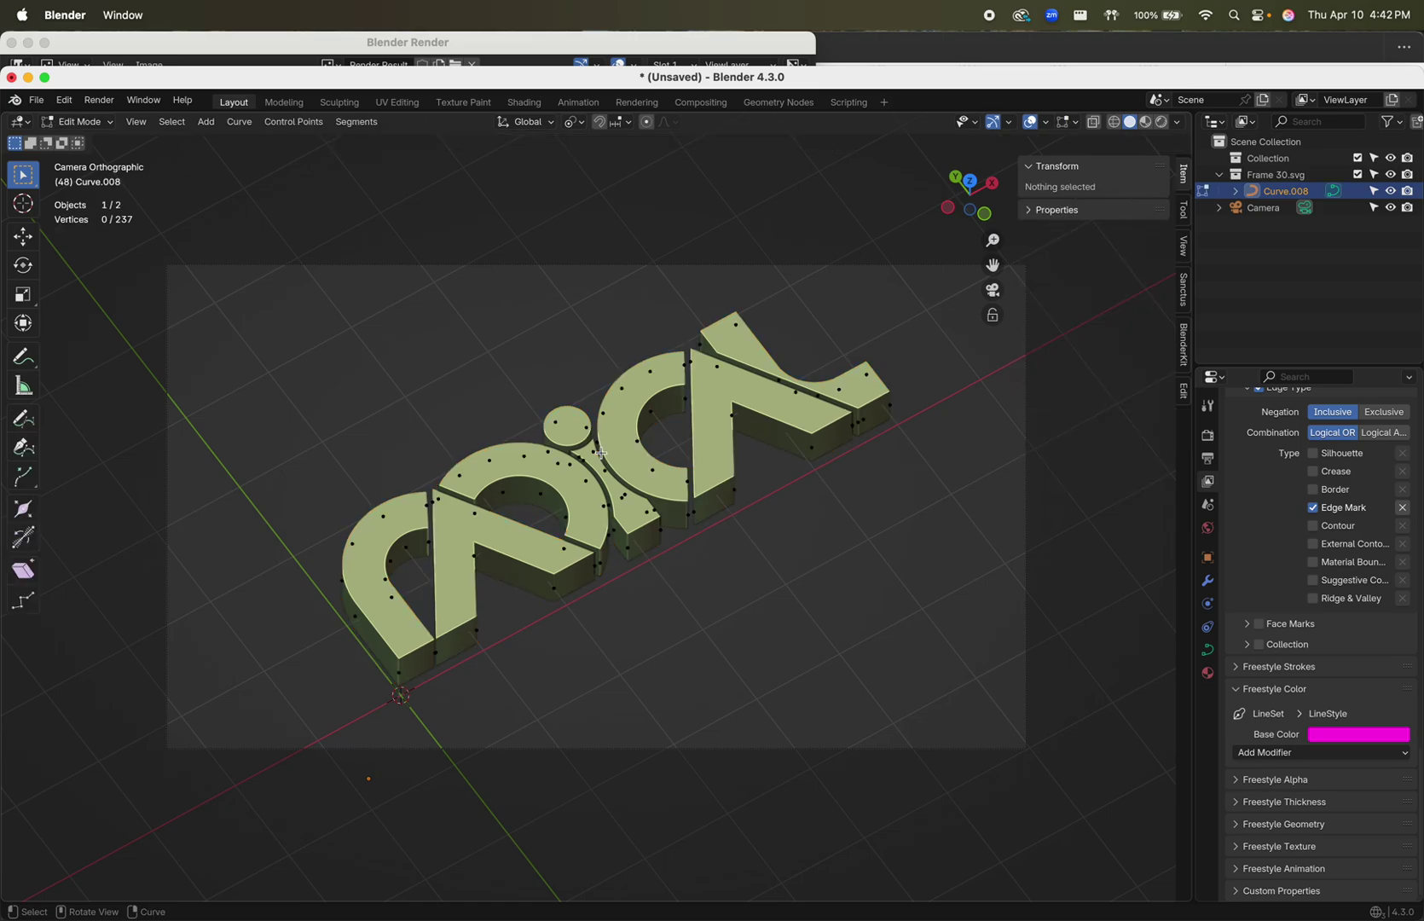
key(Tab)
click(98, 100)
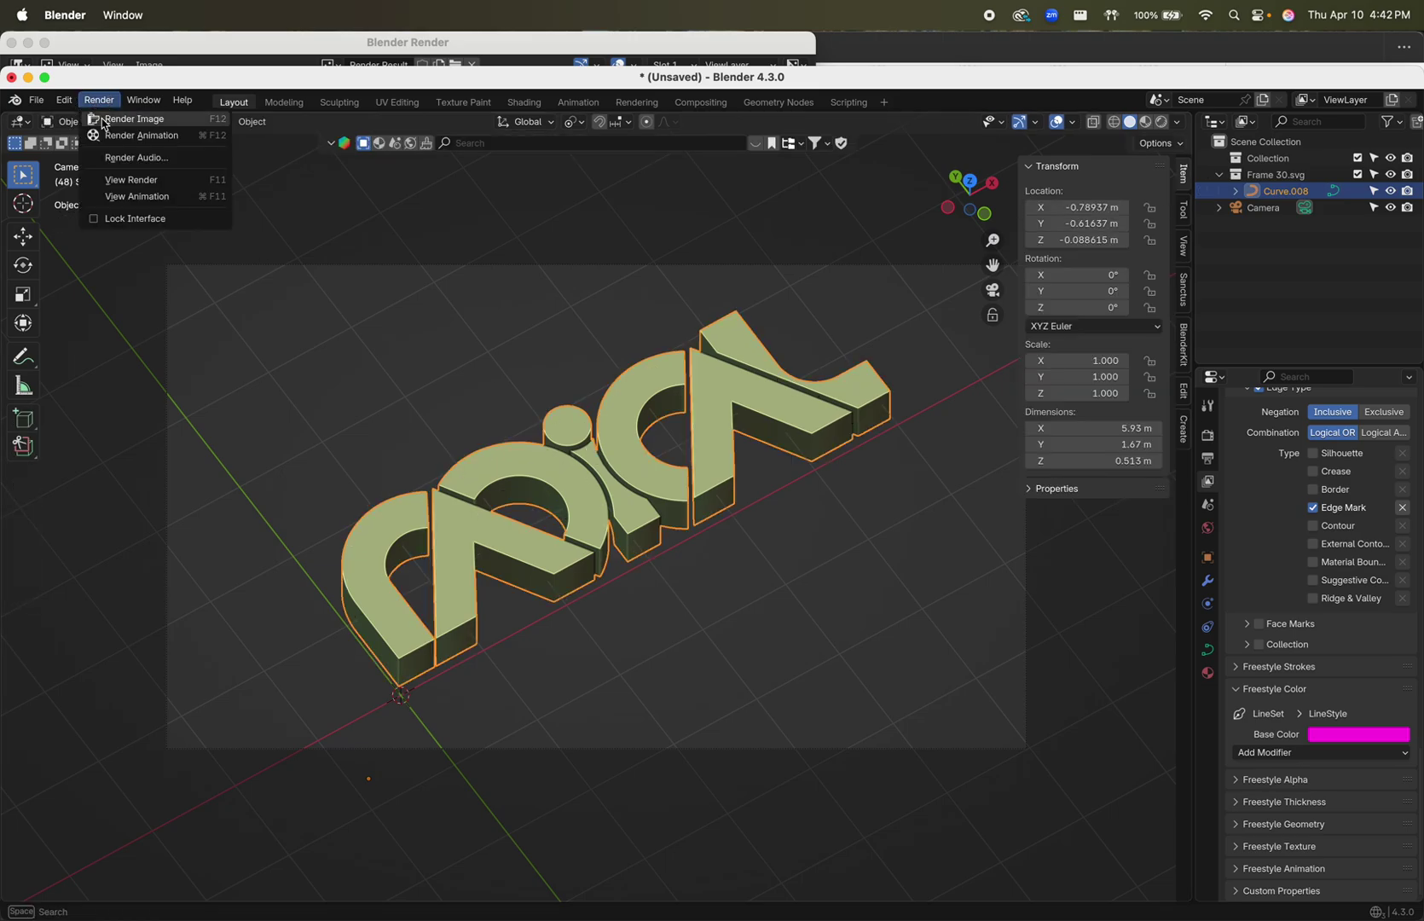
click(103, 119)
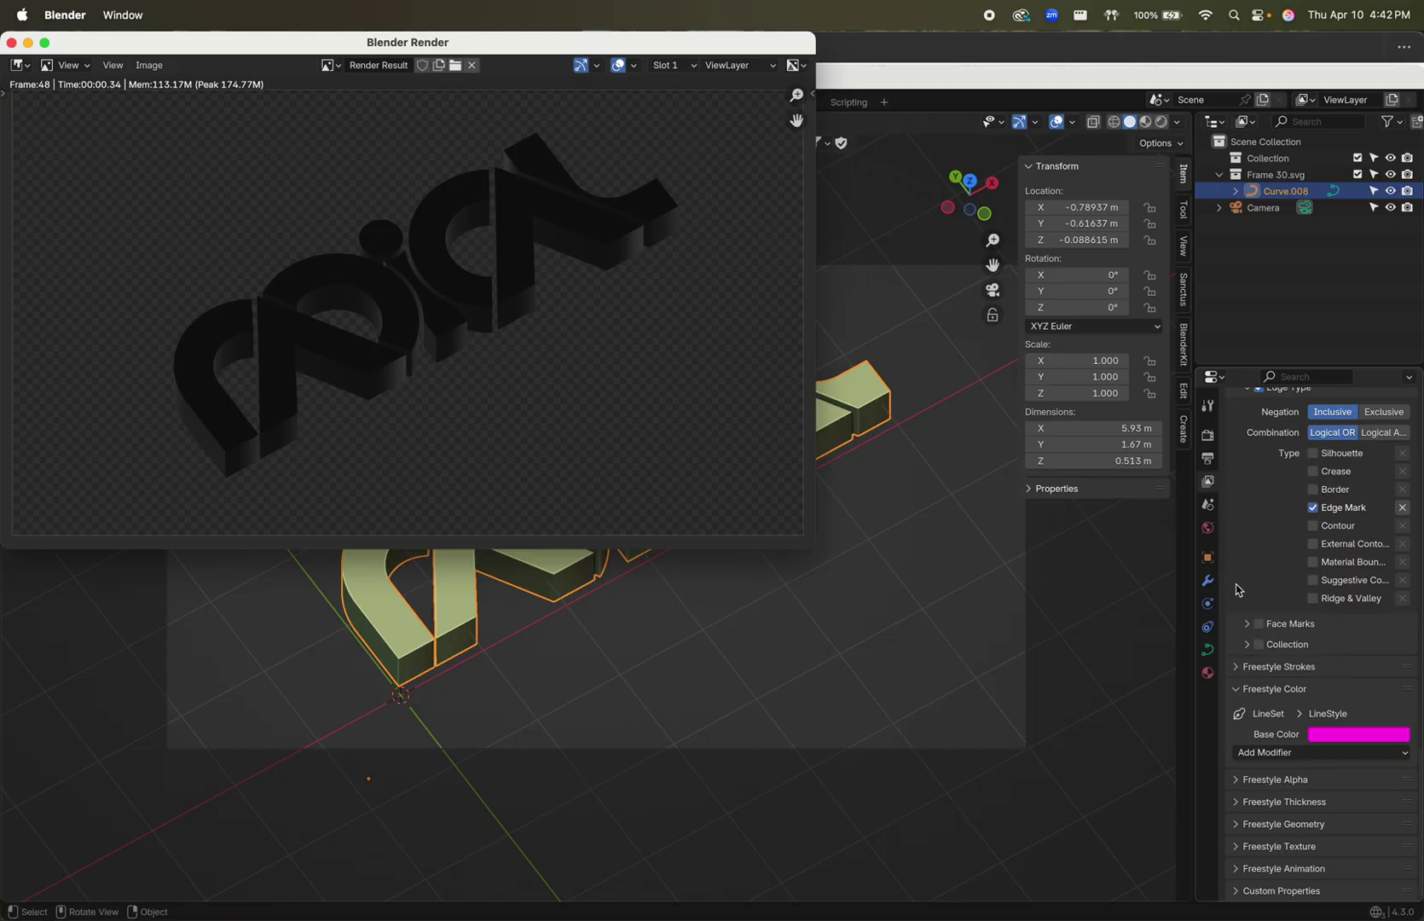
- Enable every Freestyle edge type and set Crease Angle to 180, rendering after each change
drag(1313, 453, 1314, 597)
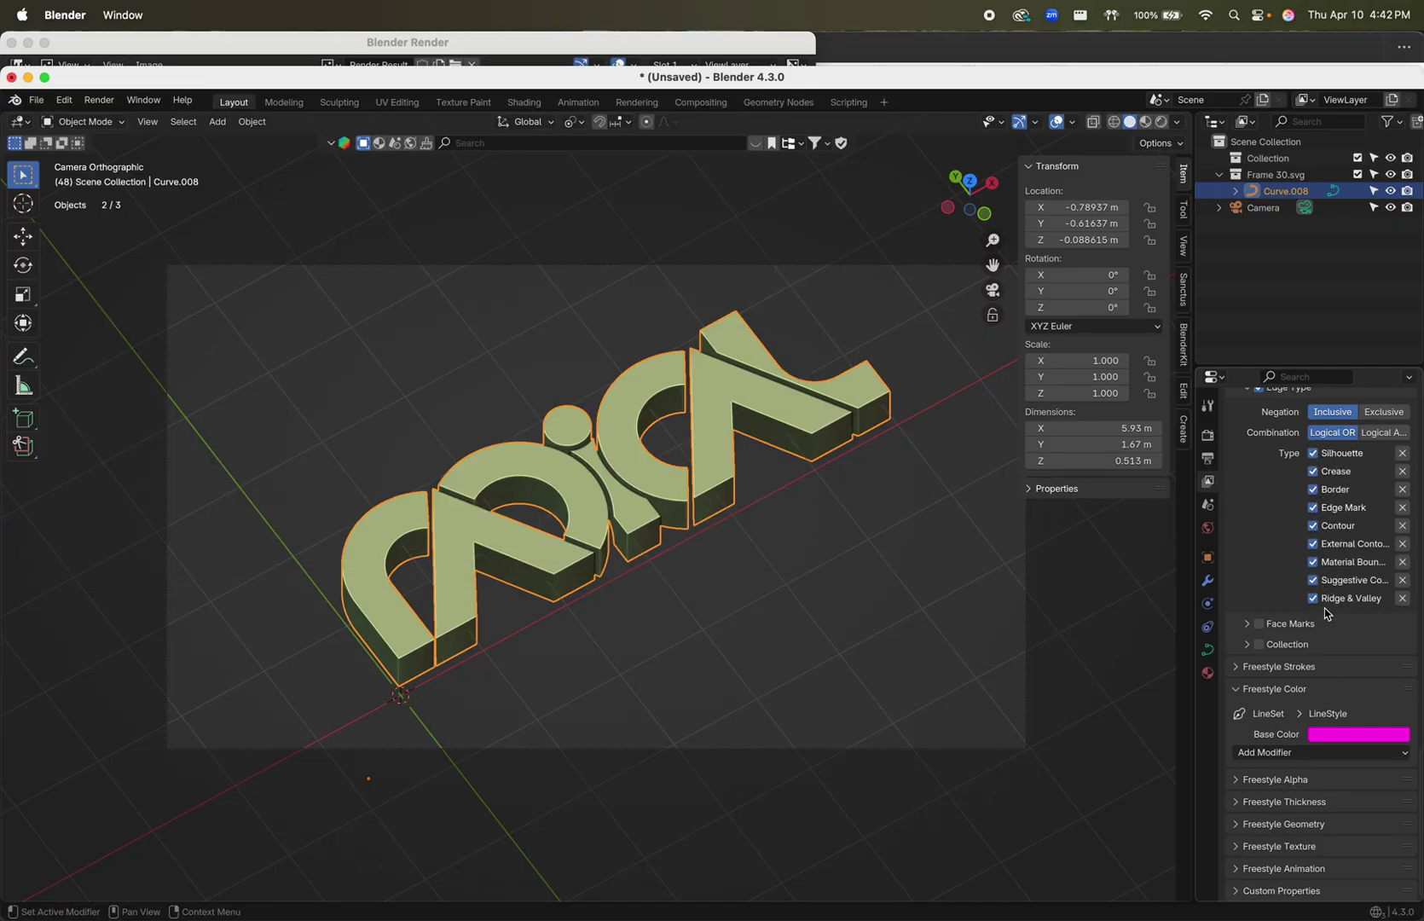
click(101, 101)
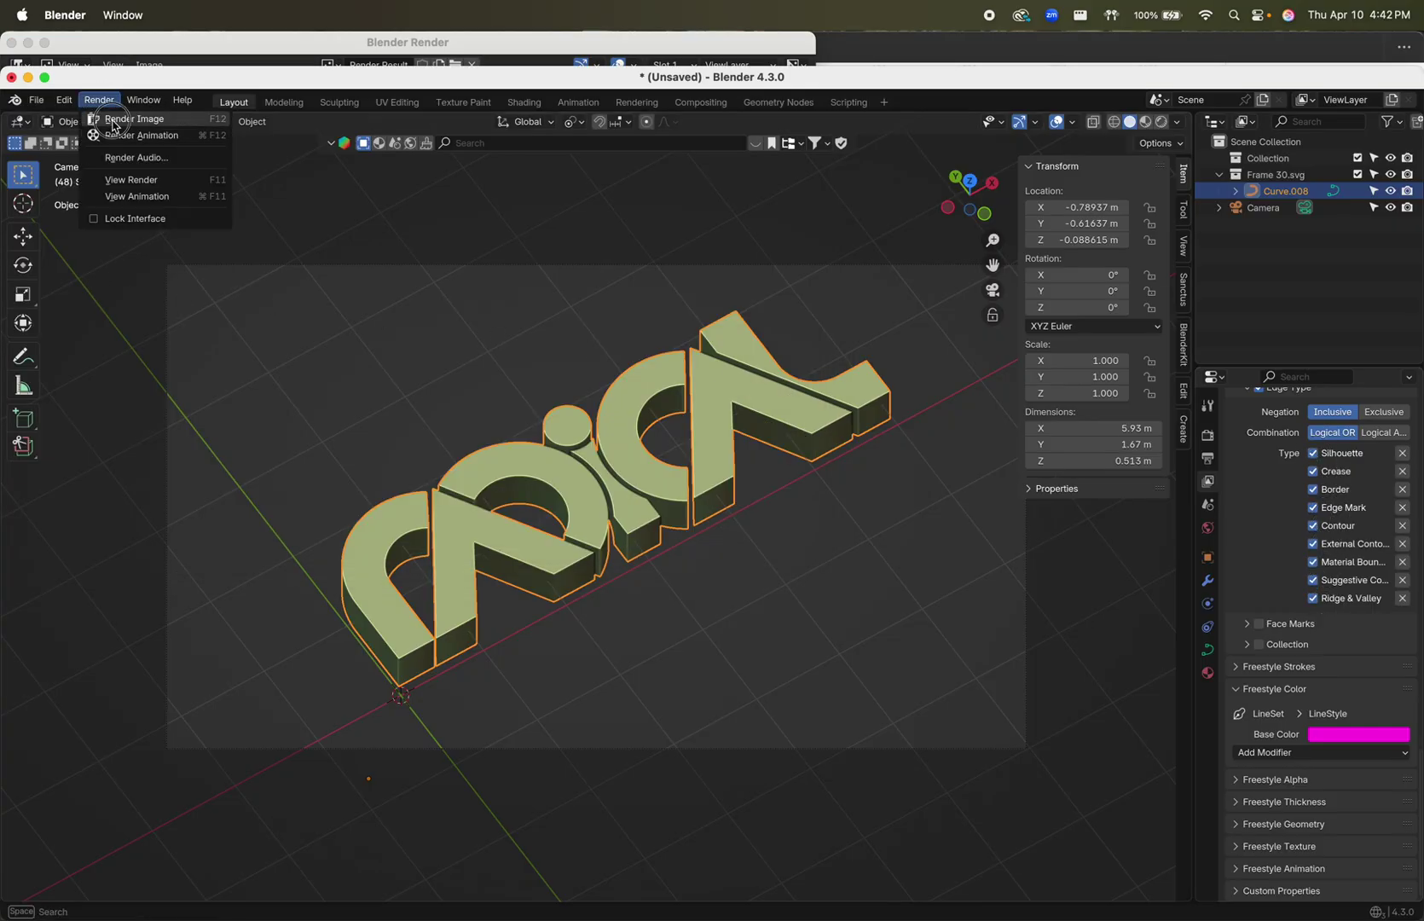
click(128, 113)
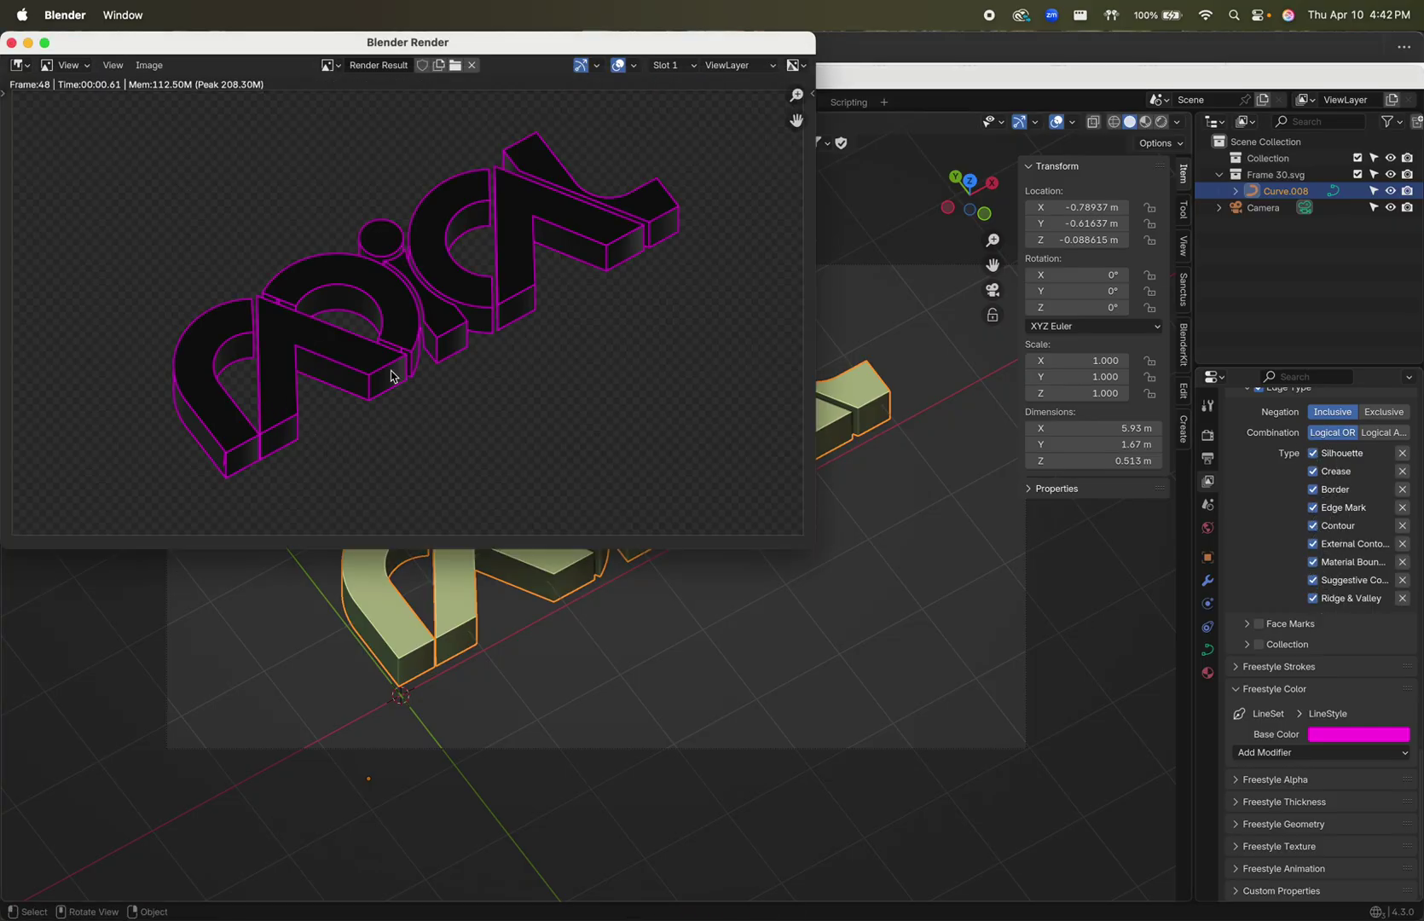
scroll(1321, 572, up, 10)
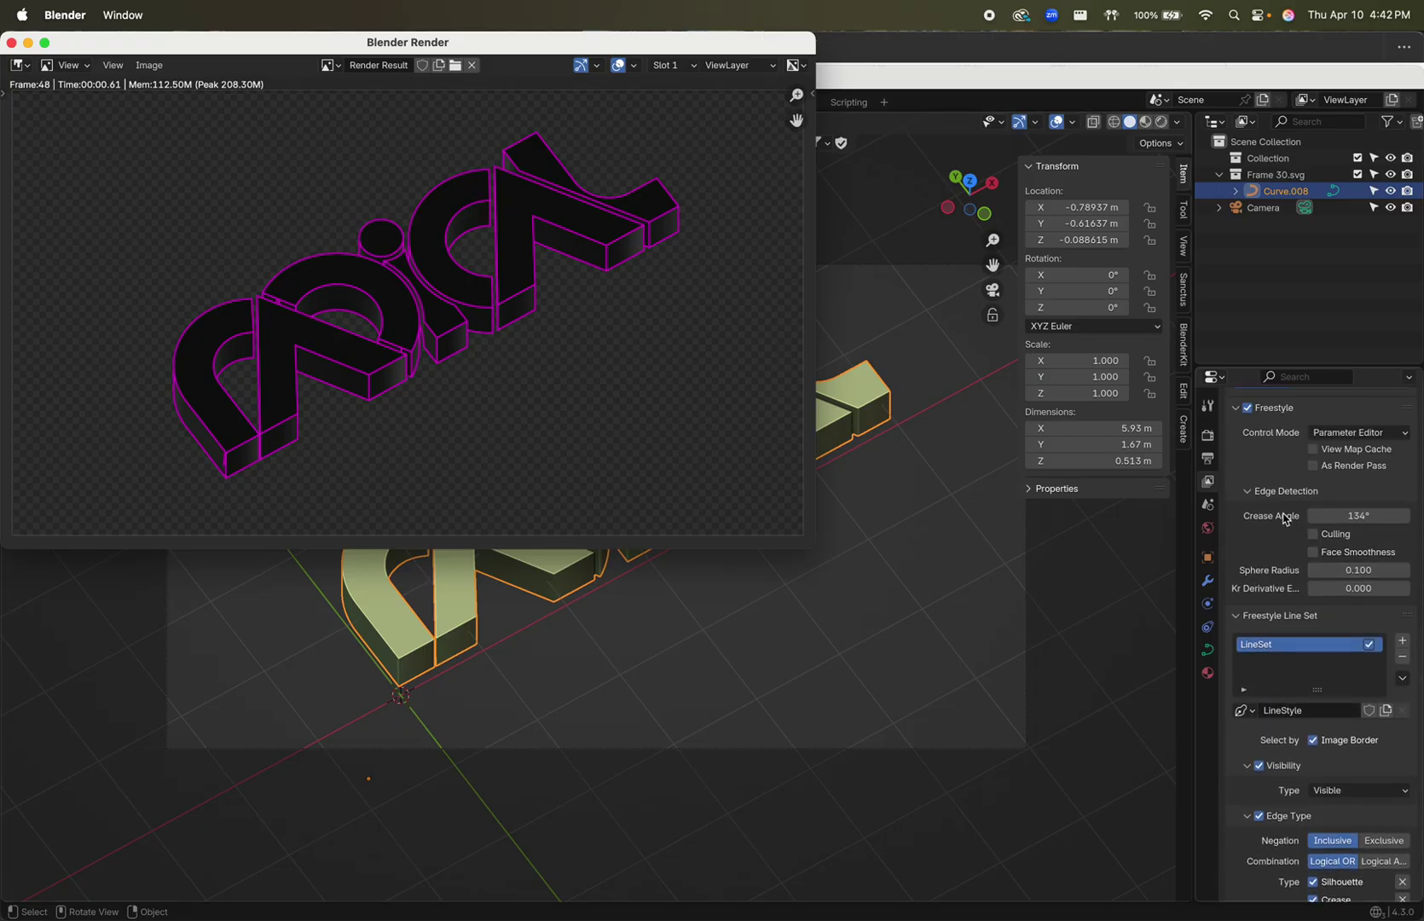
click(1355, 515)
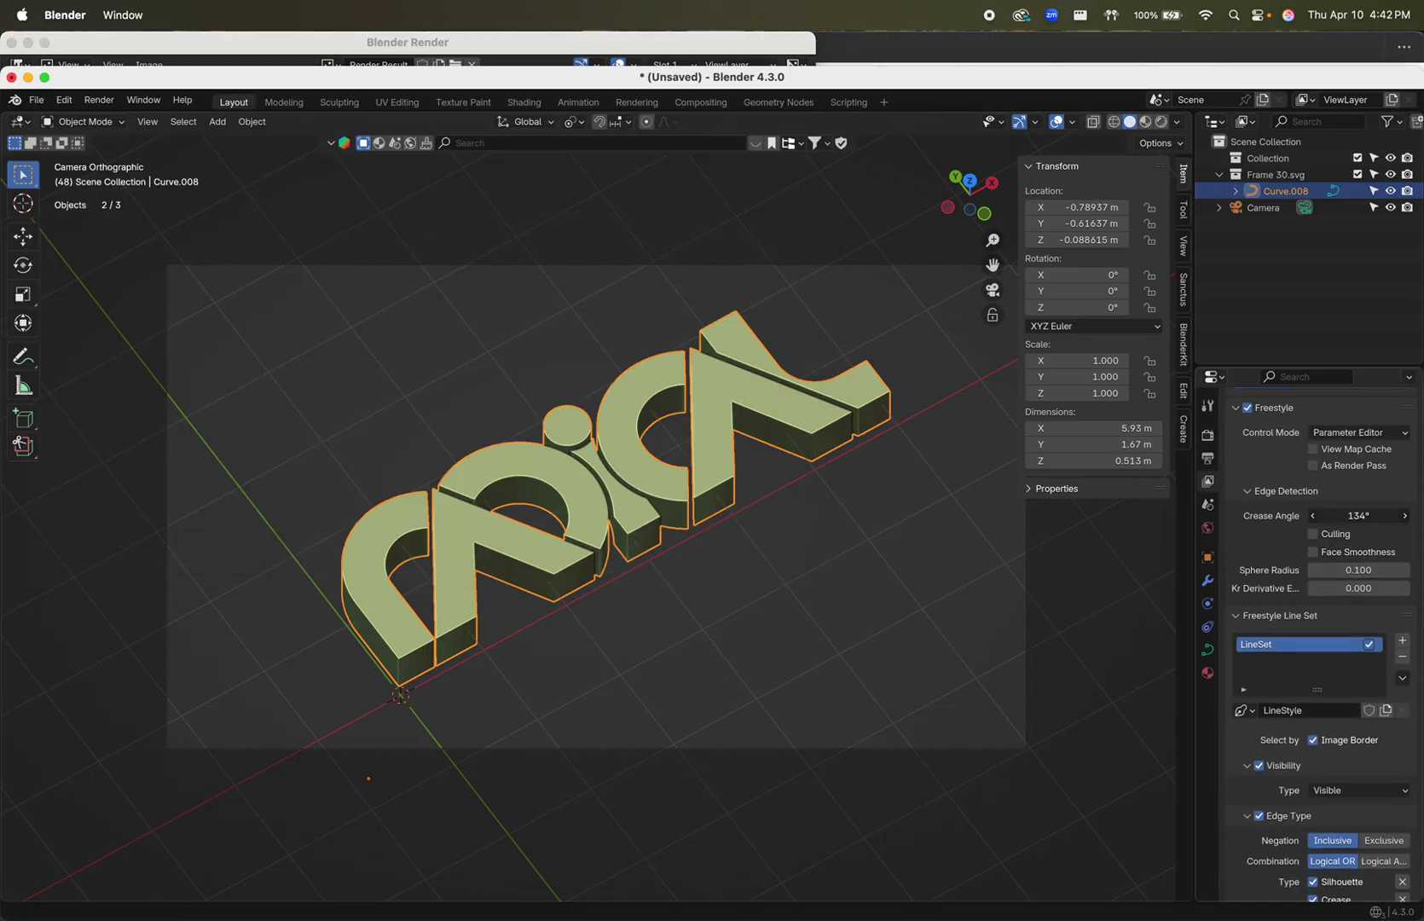
text(180)
key(Return)
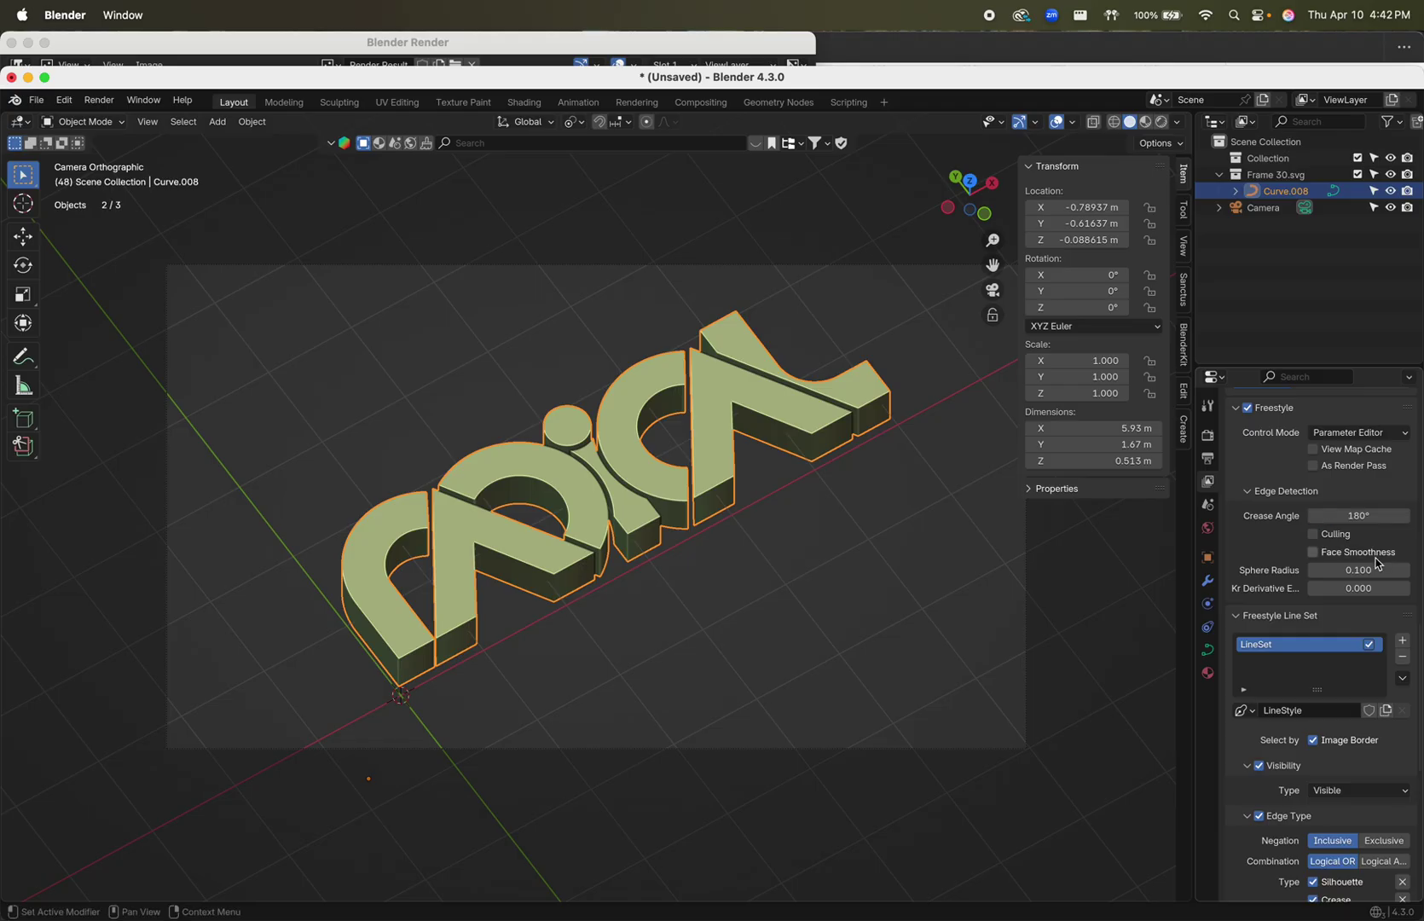
click(100, 101)
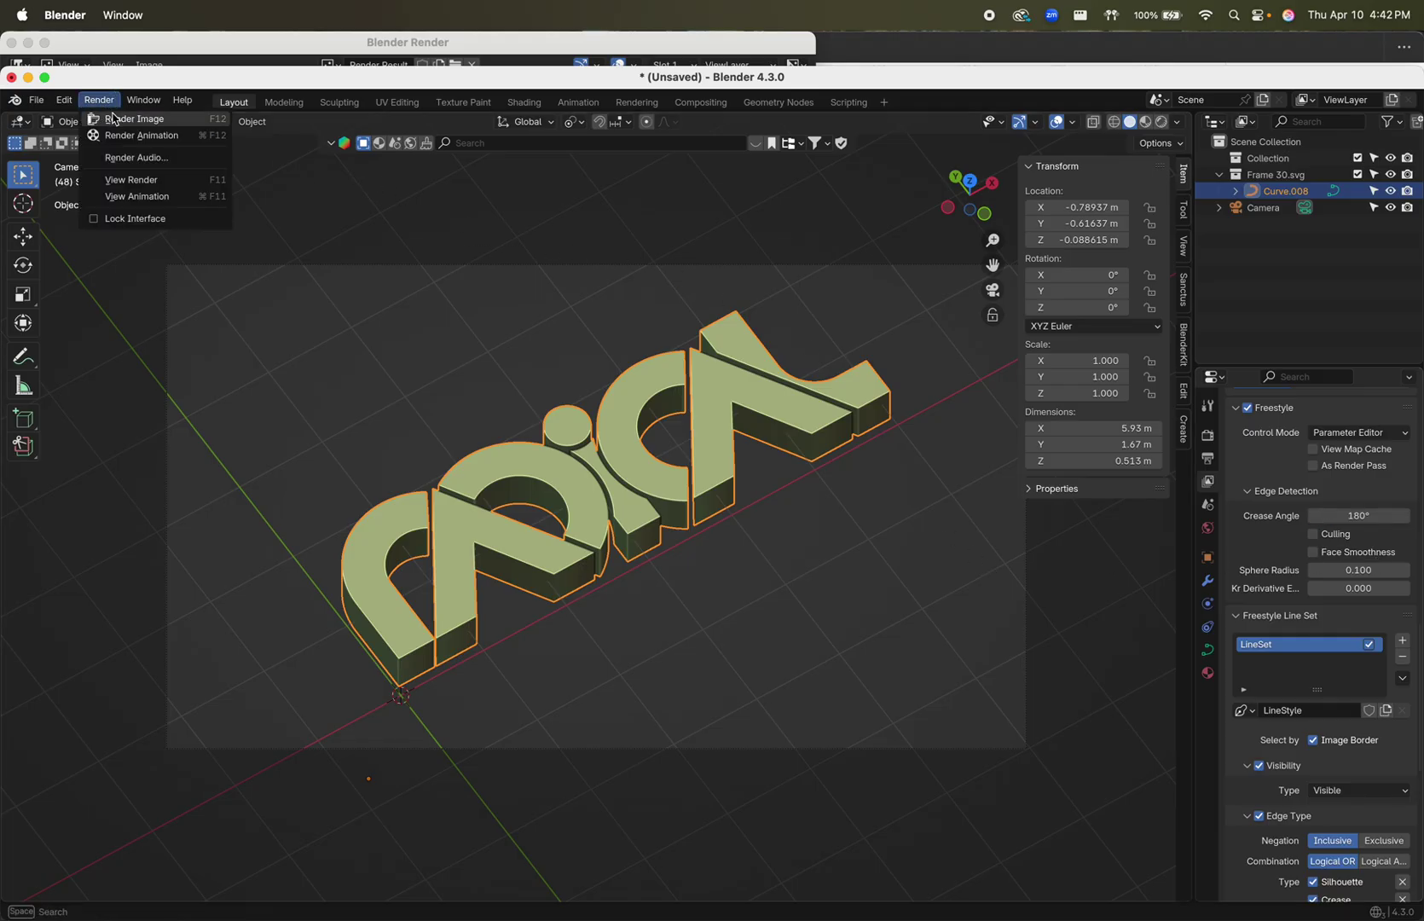
click(114, 119)
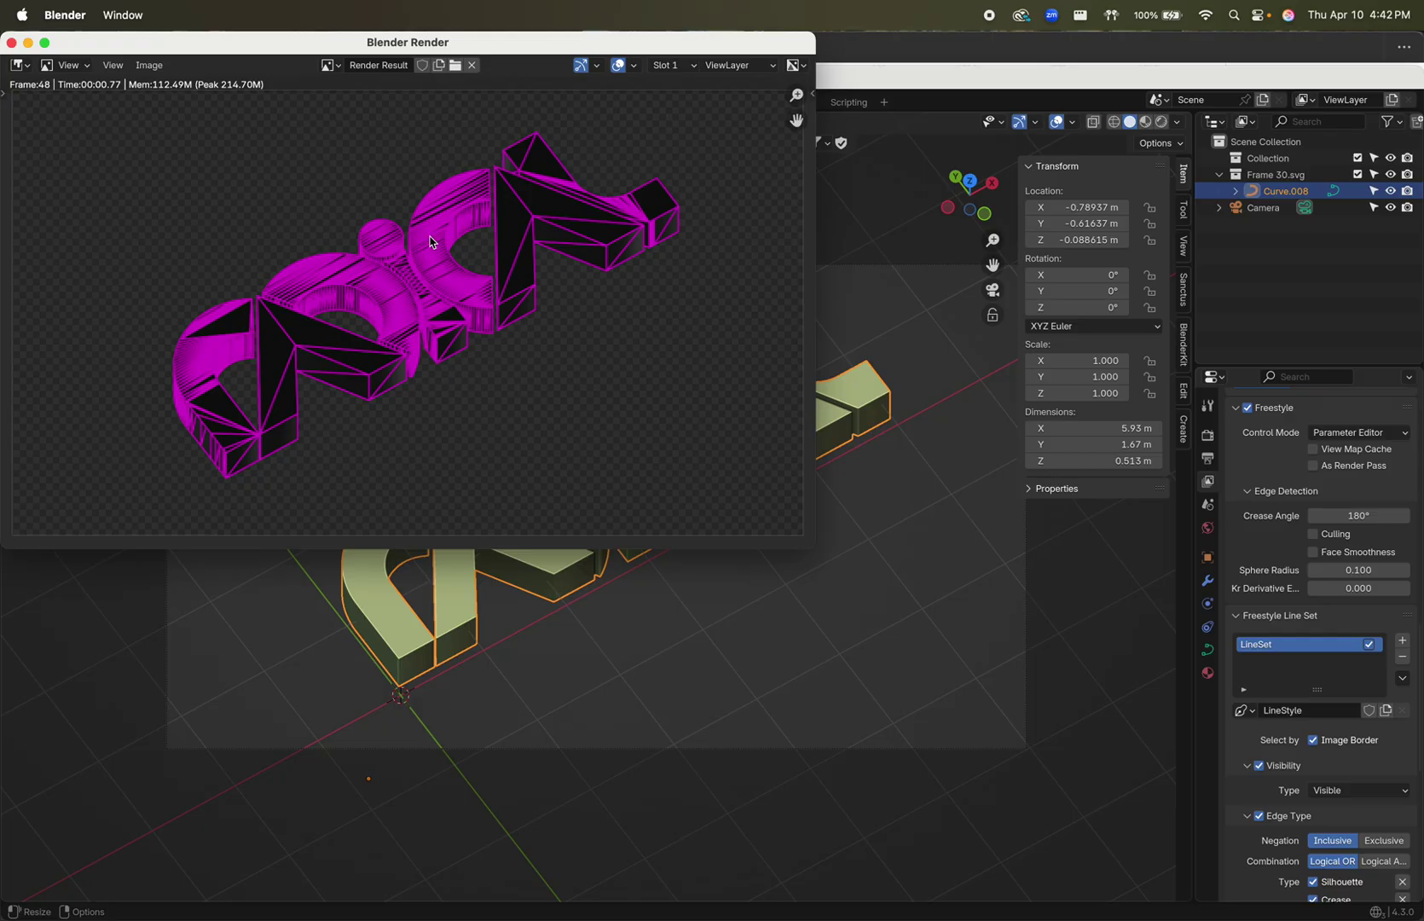
- Turn off Crease edge detection and render the logo without crease edges
click(1364, 515)
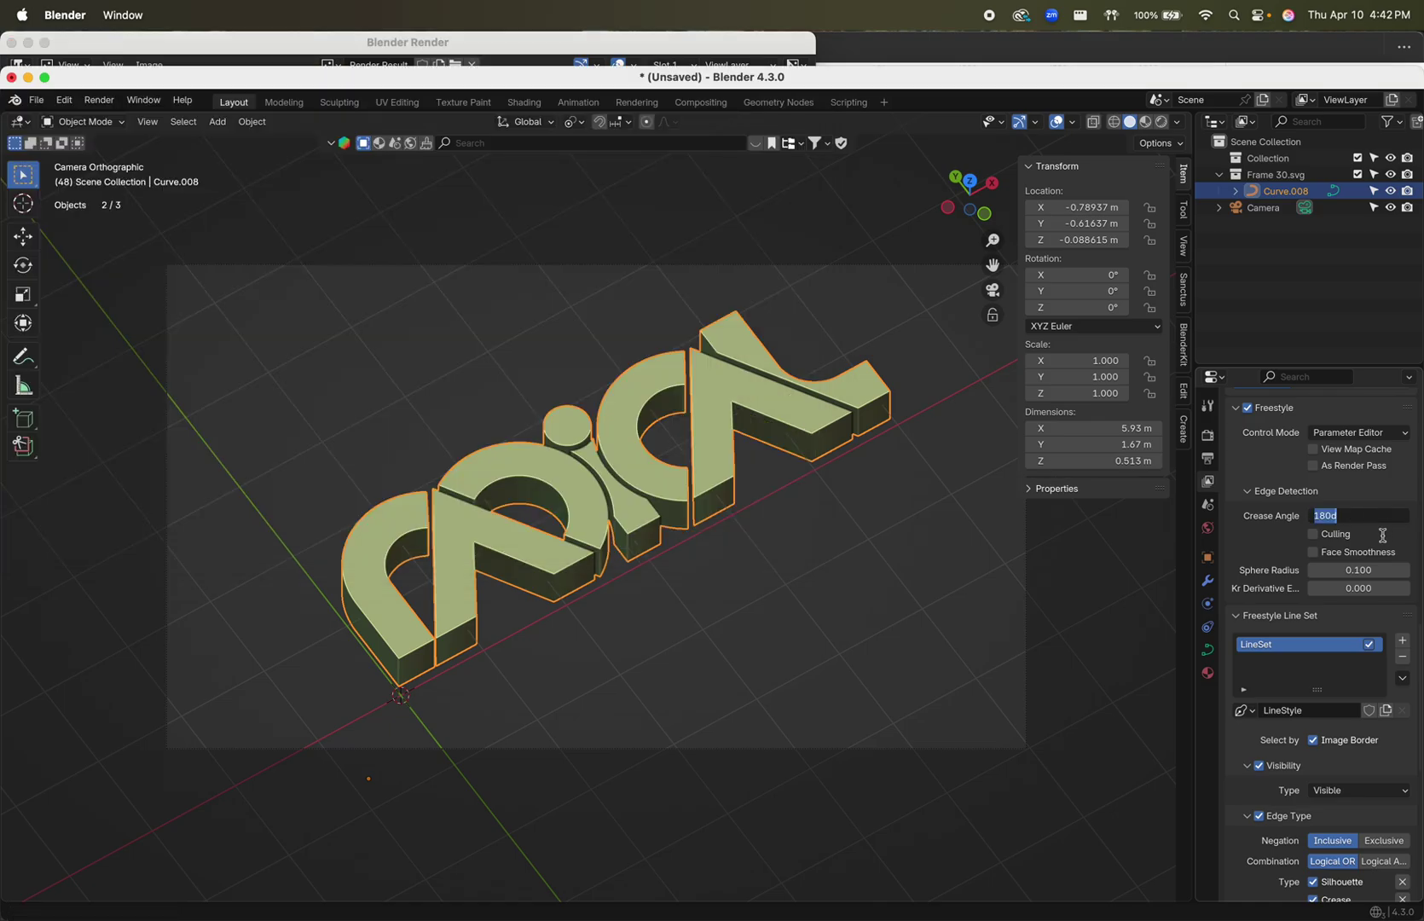
click(1237, 793)
scroll(1246, 793, down, 5)
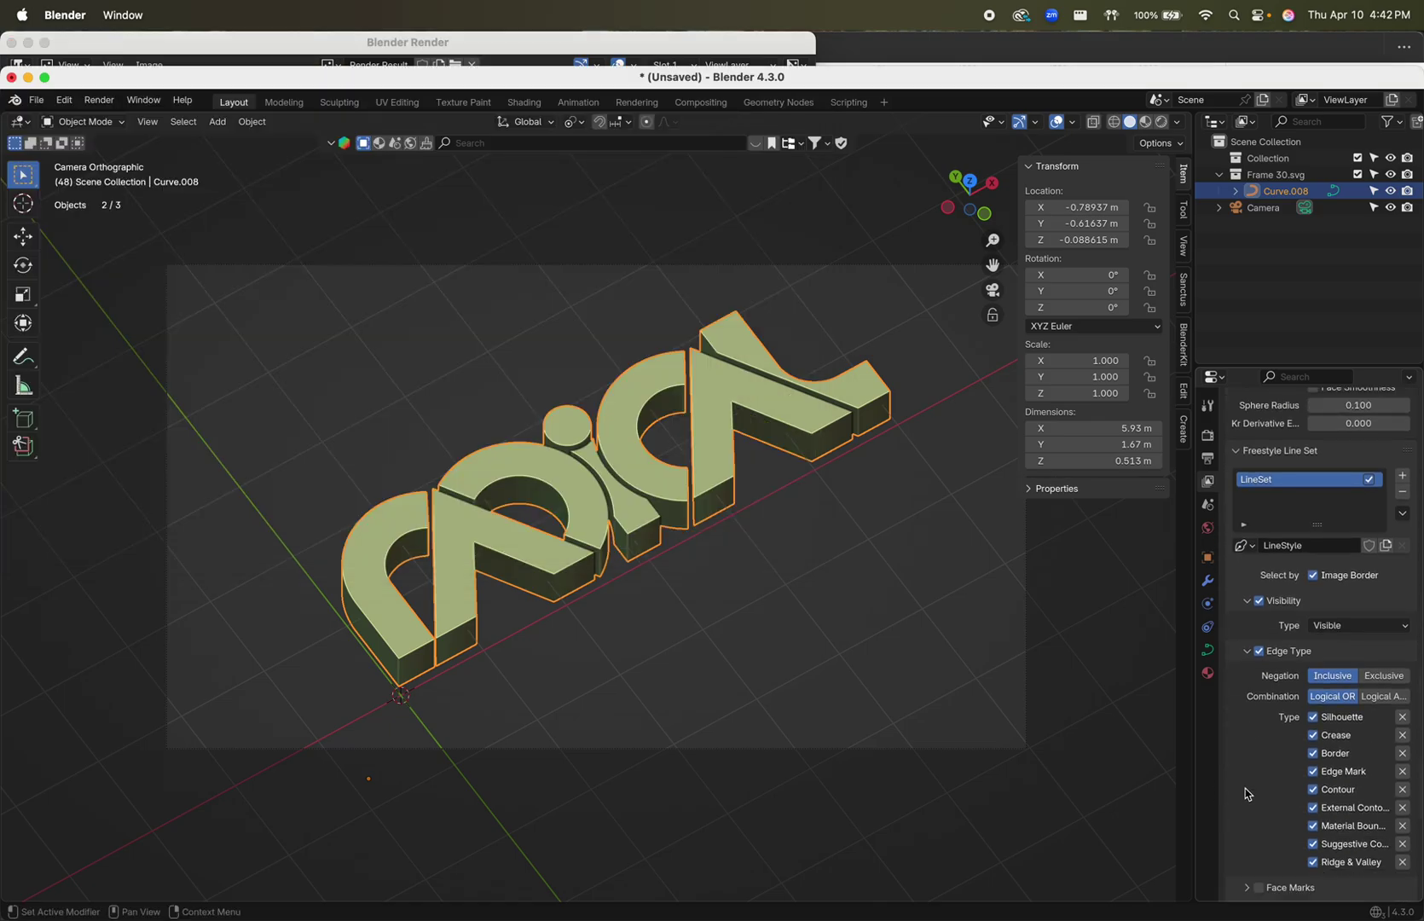
click(1320, 737)
click(99, 99)
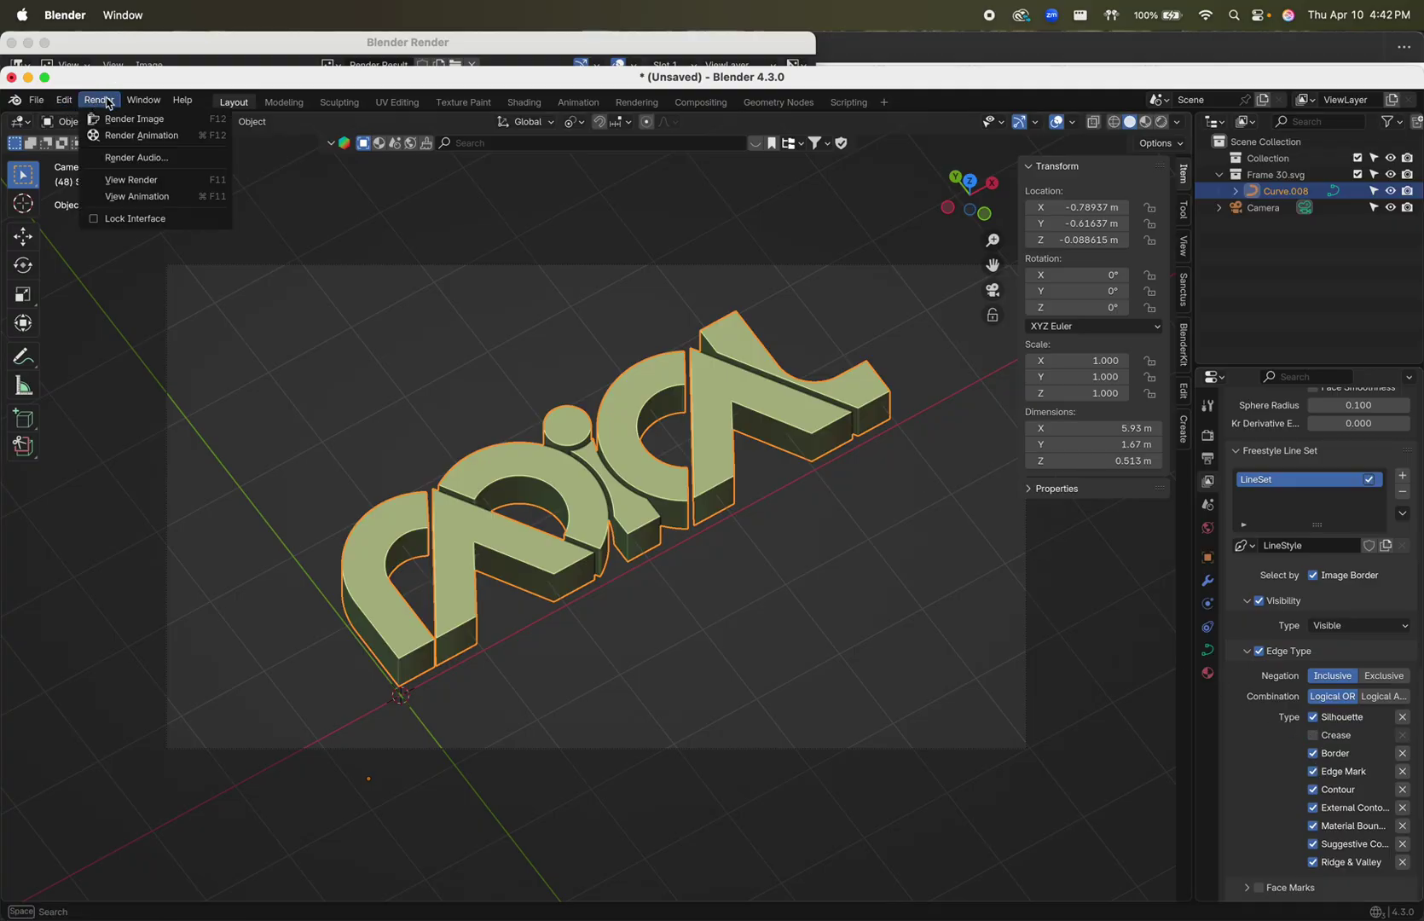
click(117, 121)
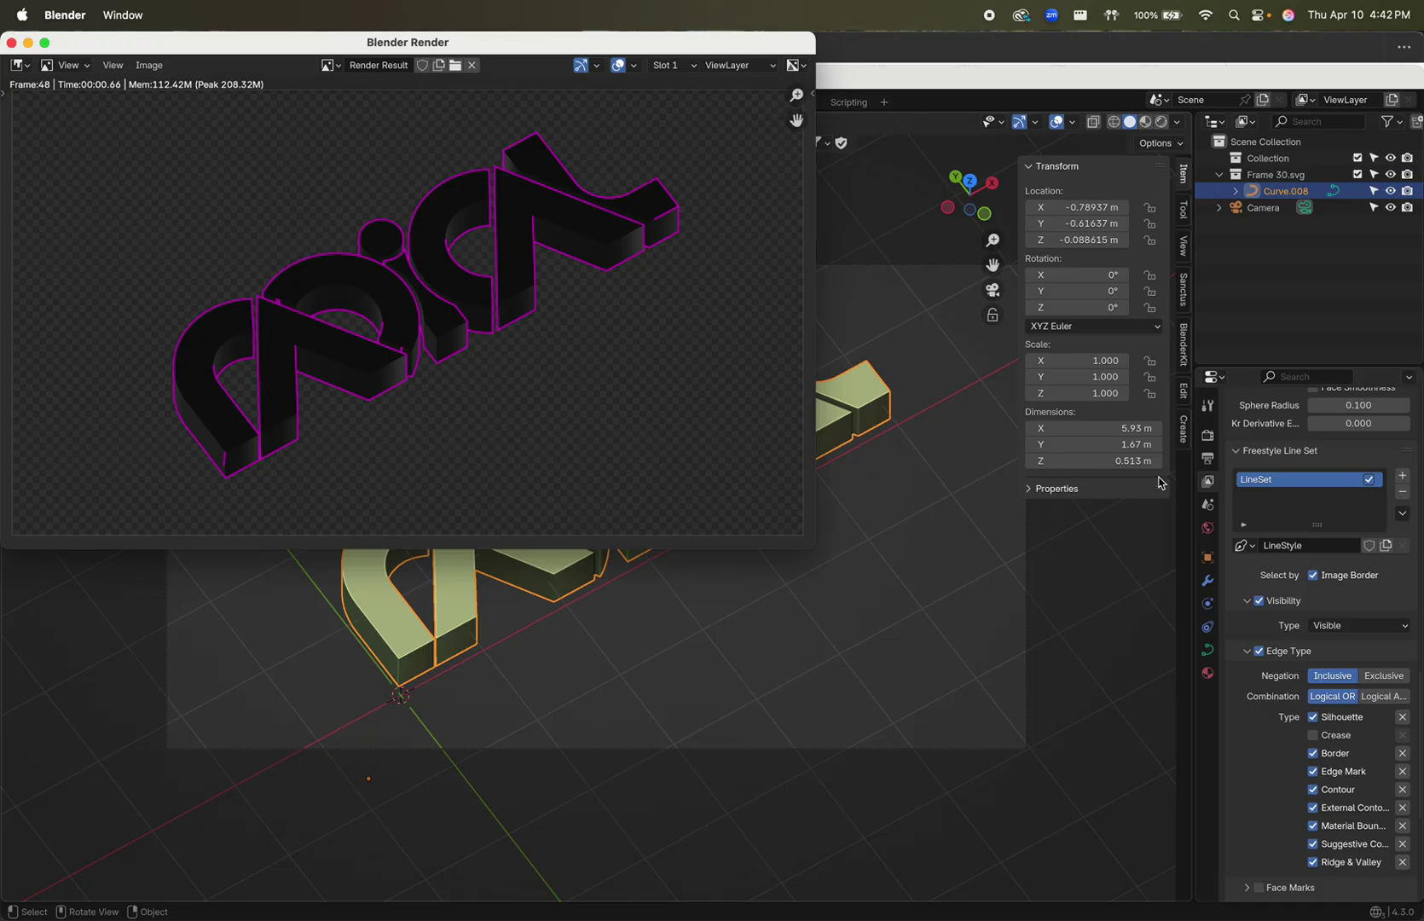
- Render the logo with only Crease edge detection enabled, then return to the crease angle
click(1318, 736)
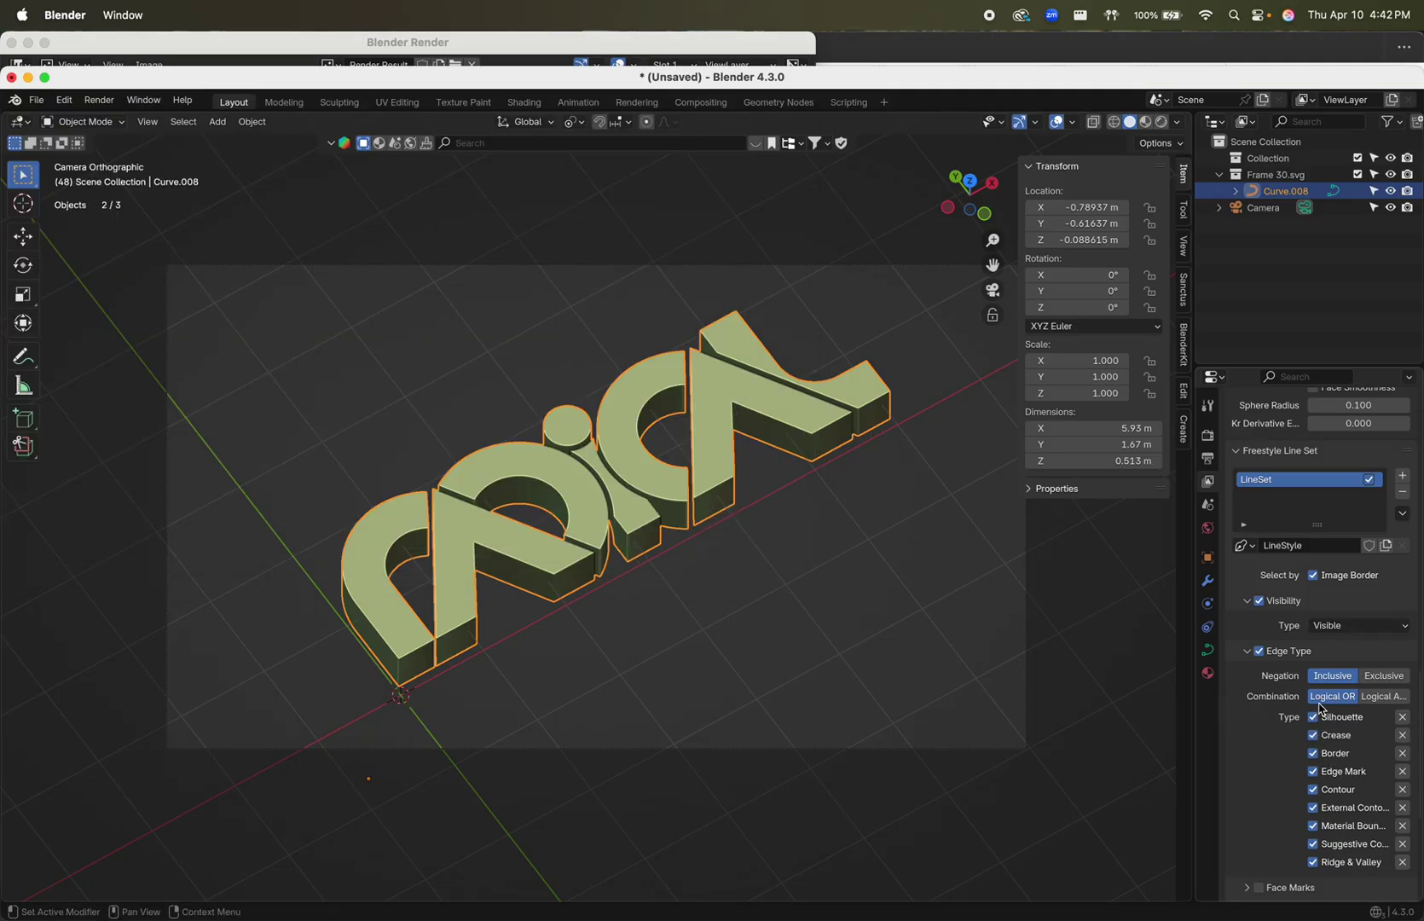
drag(1319, 723, 1313, 865)
click(1313, 735)
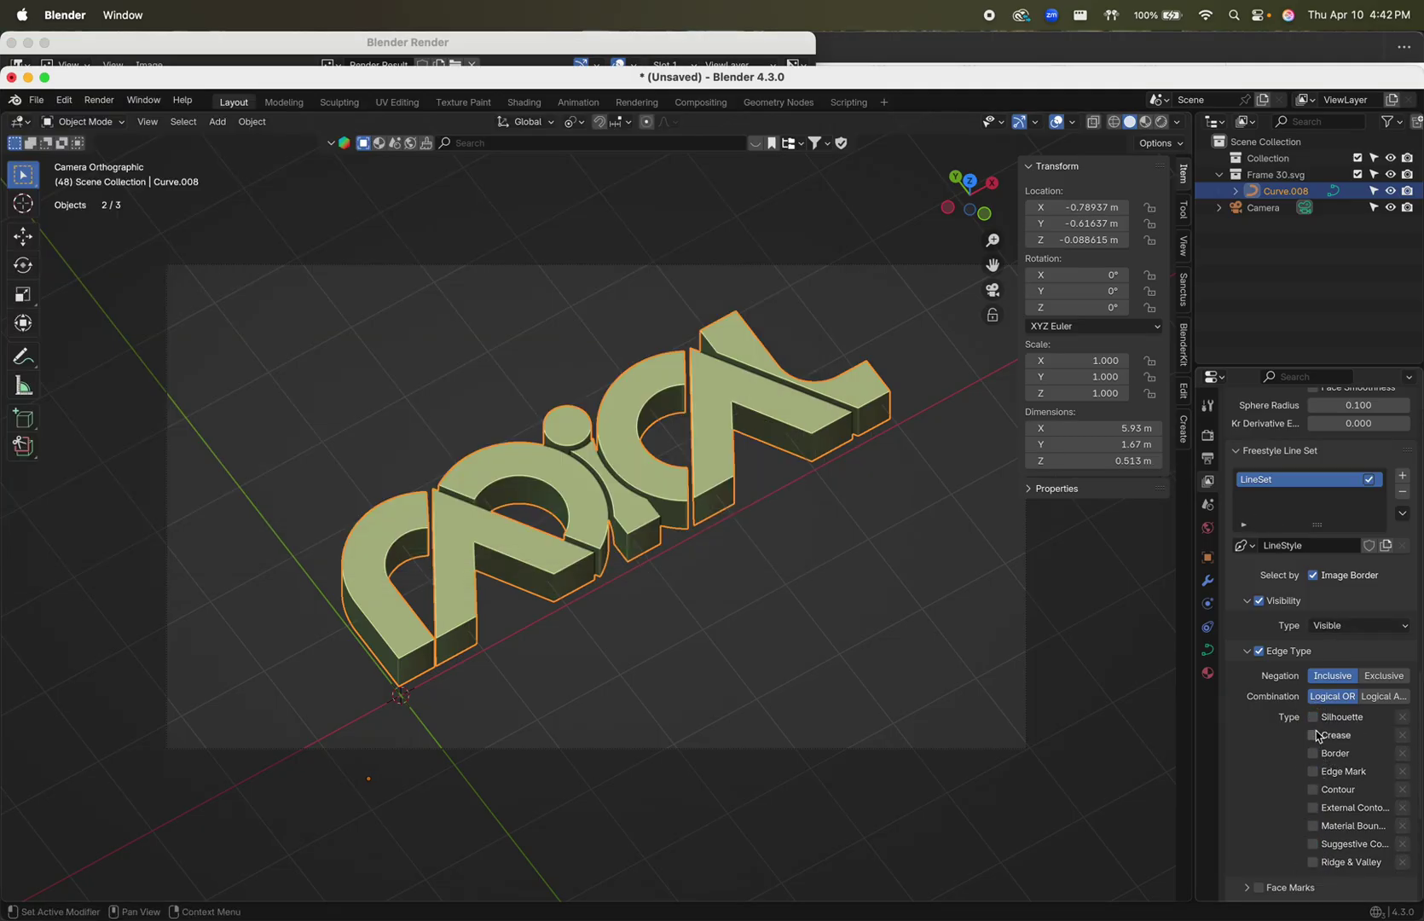
click(99, 100)
click(111, 121)
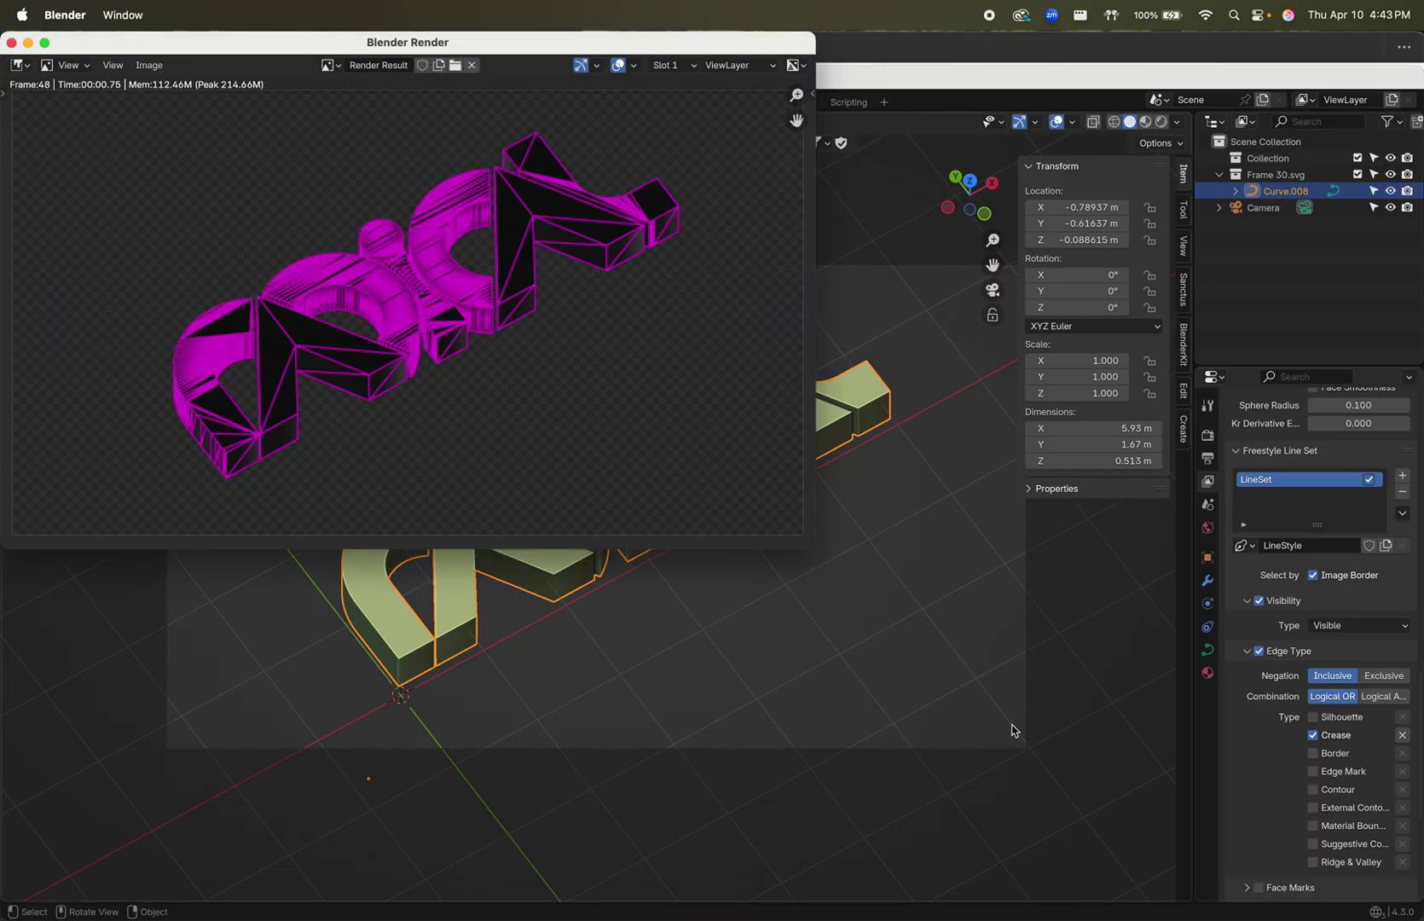
click(1316, 704)
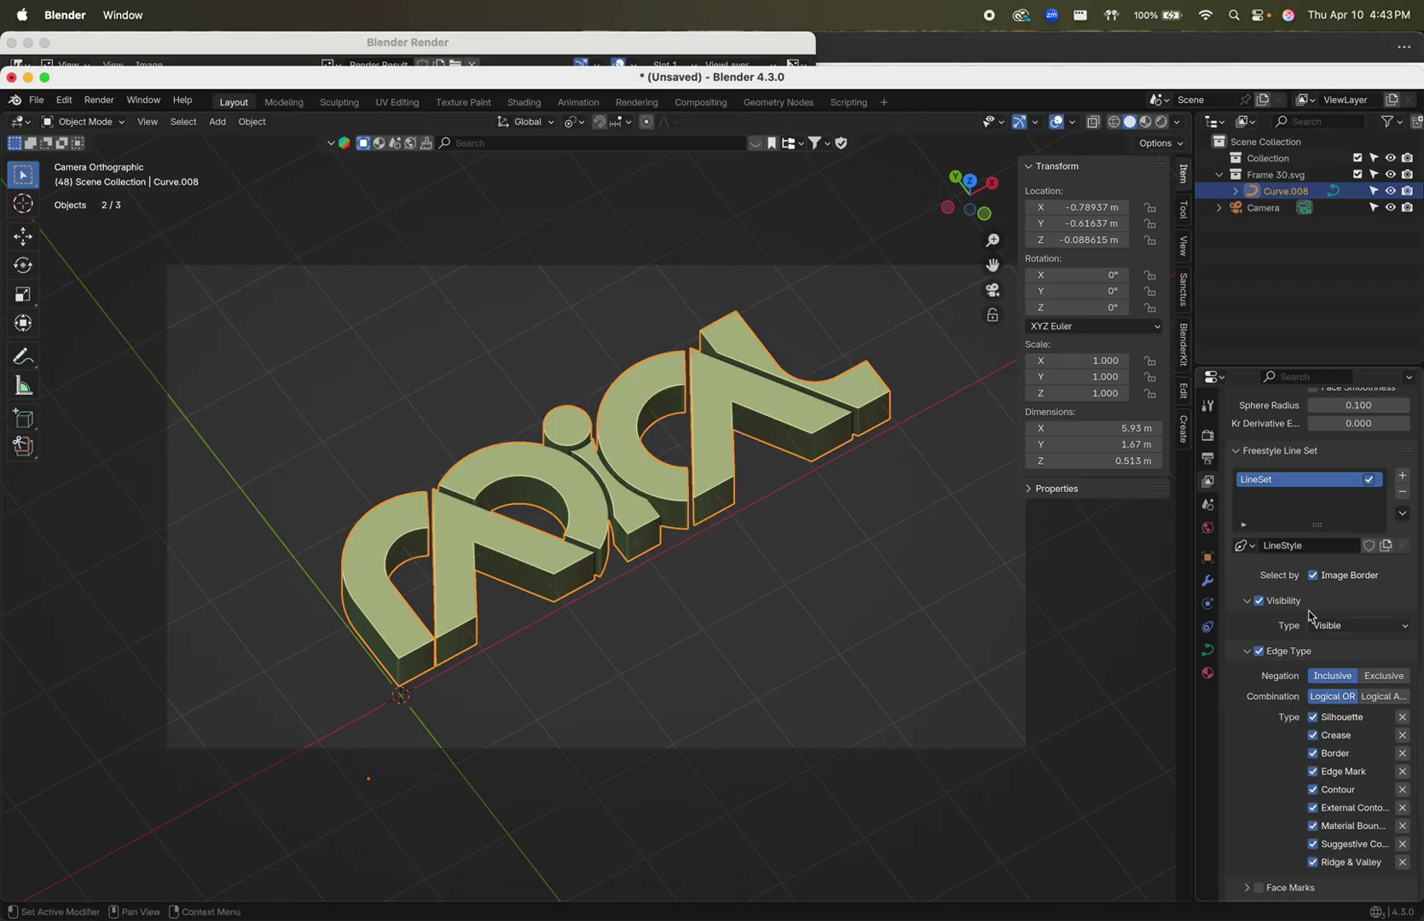
scroll(1295, 533, up, 5)
click(1351, 516)
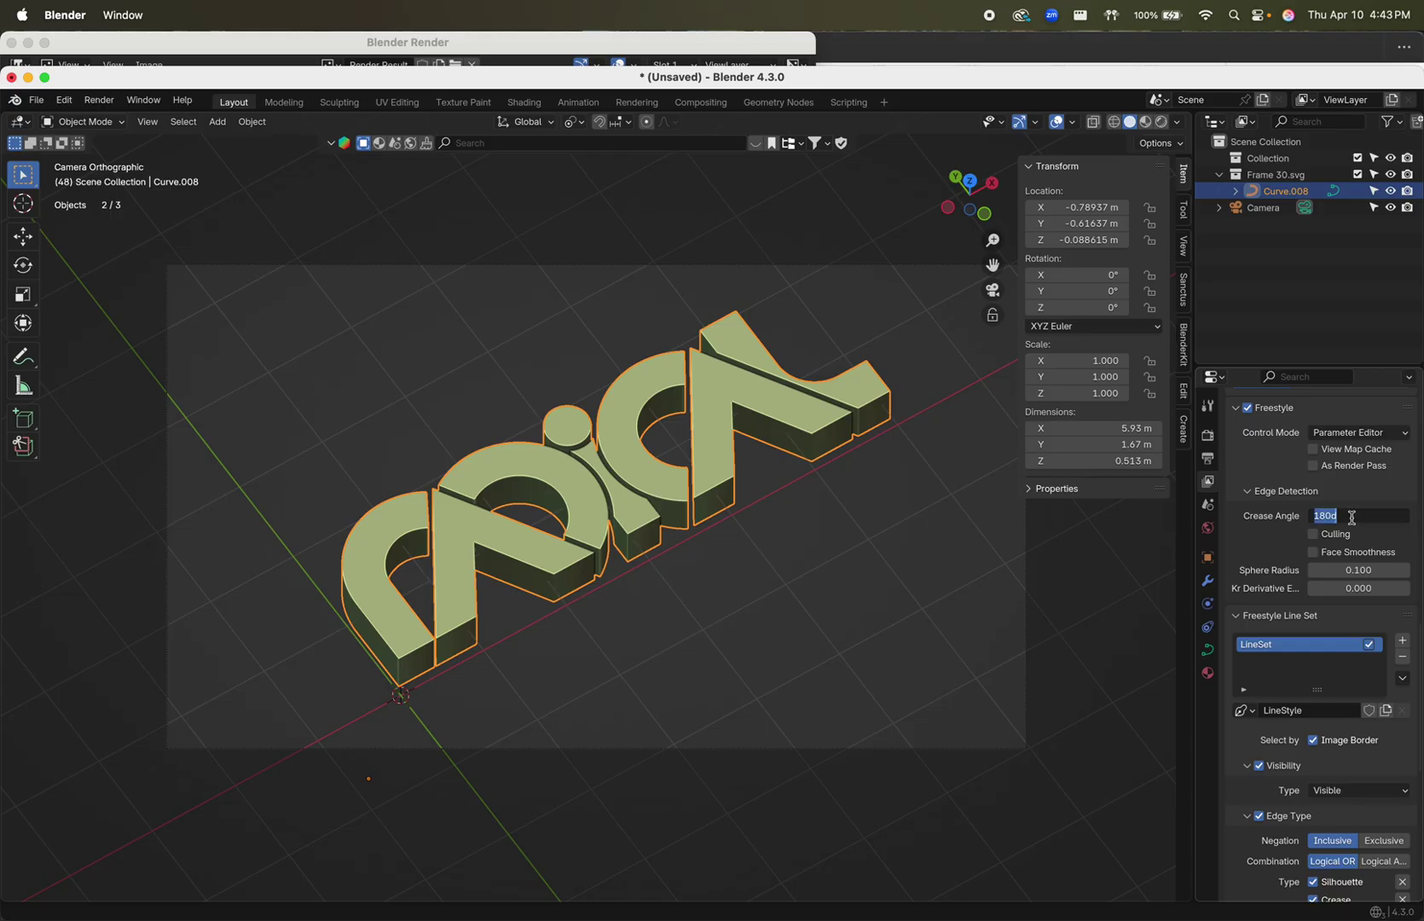
- Set the Freestyle Crease Angle to 90° and render the logo
text(90)
key(Return)
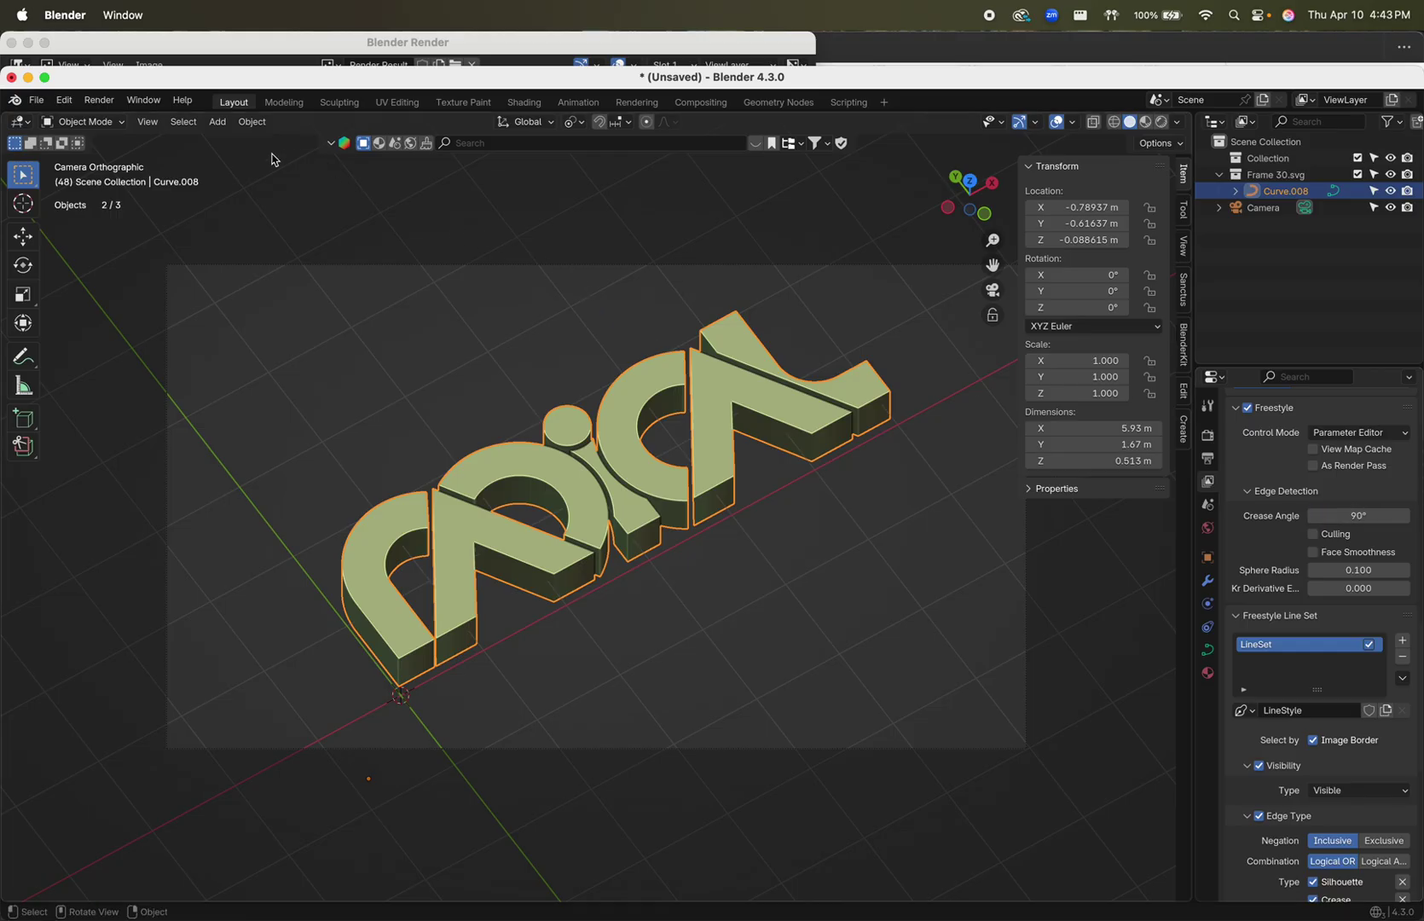
click(99, 100)
click(119, 120)
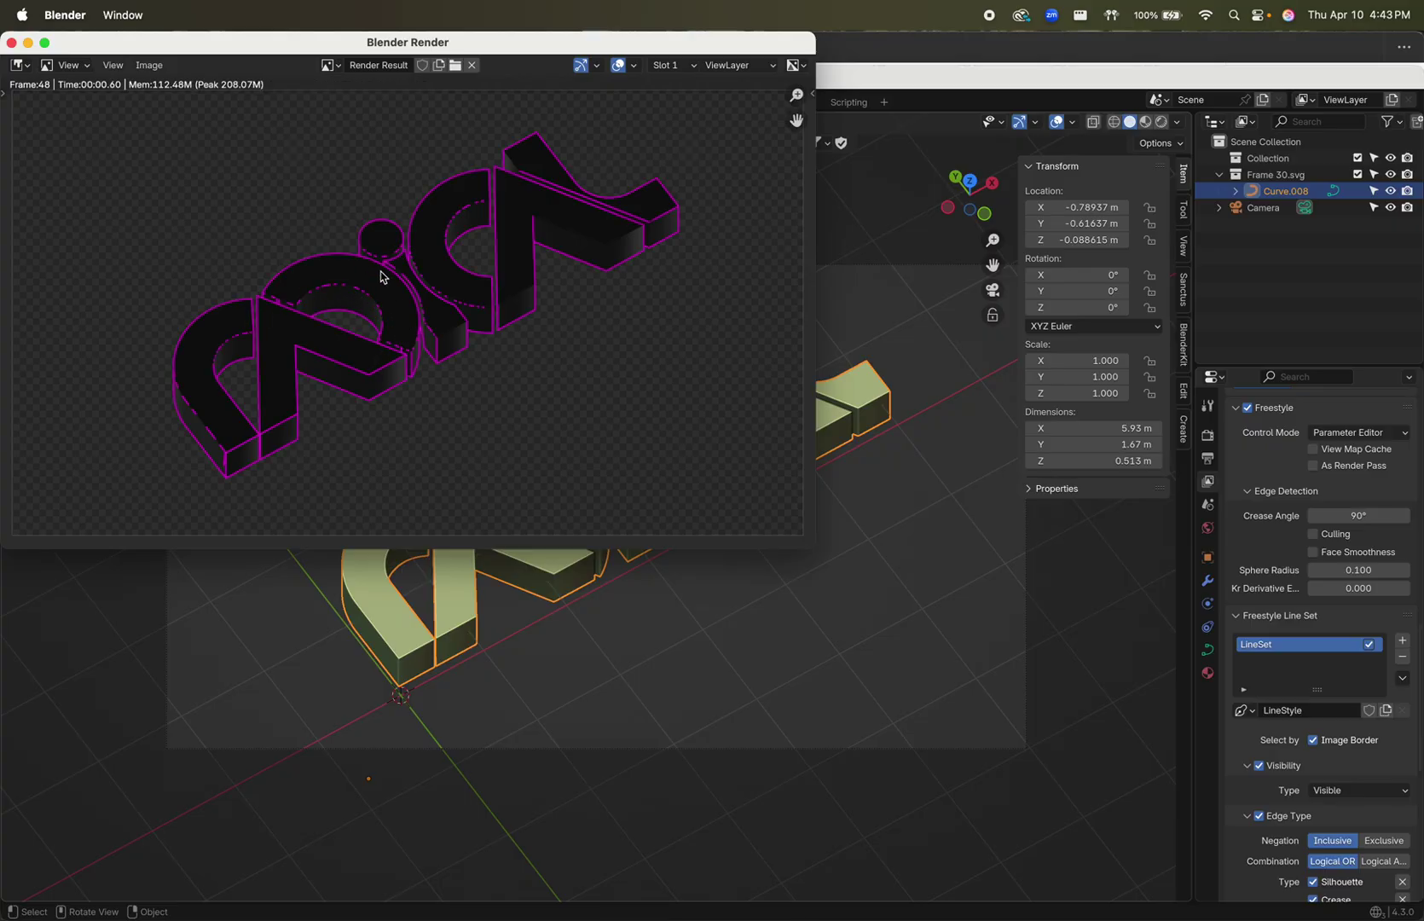
- Change the Crease Angle to 133° and render the final outlined logo
click(1371, 517)
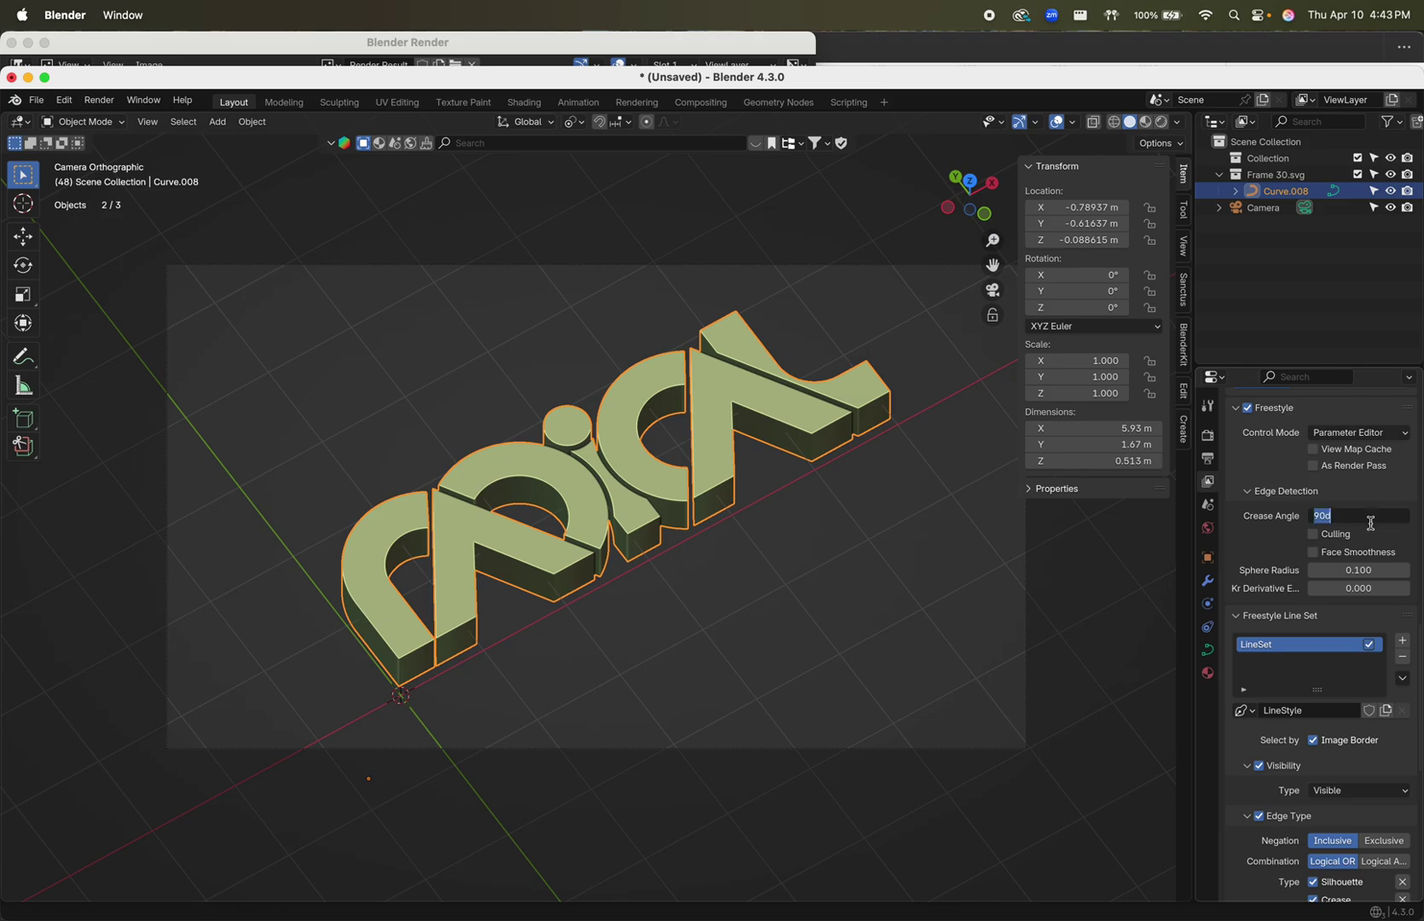
text(133)
key(Return)
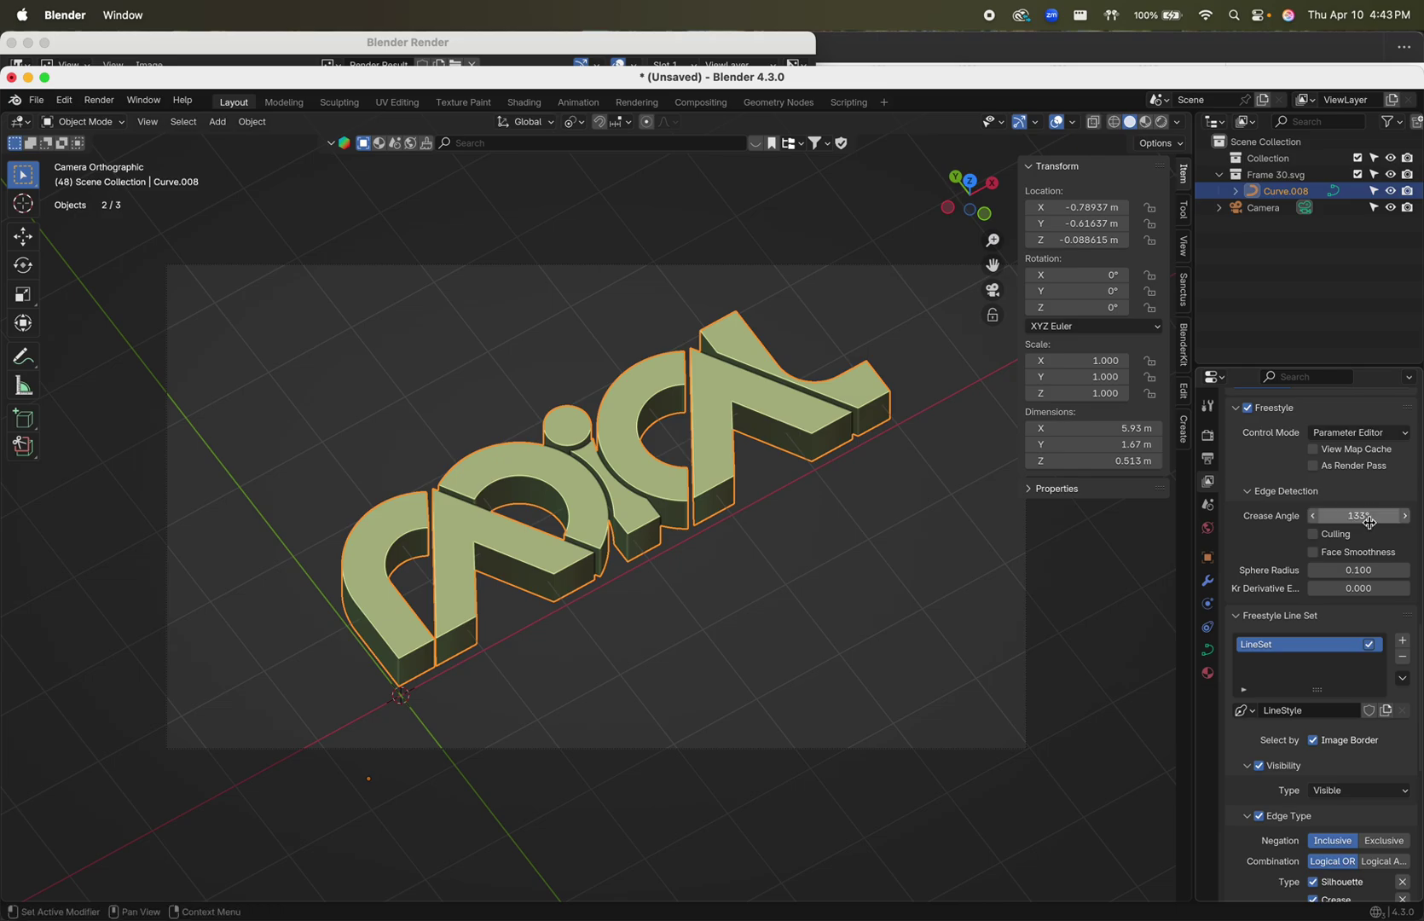
click(100, 102)
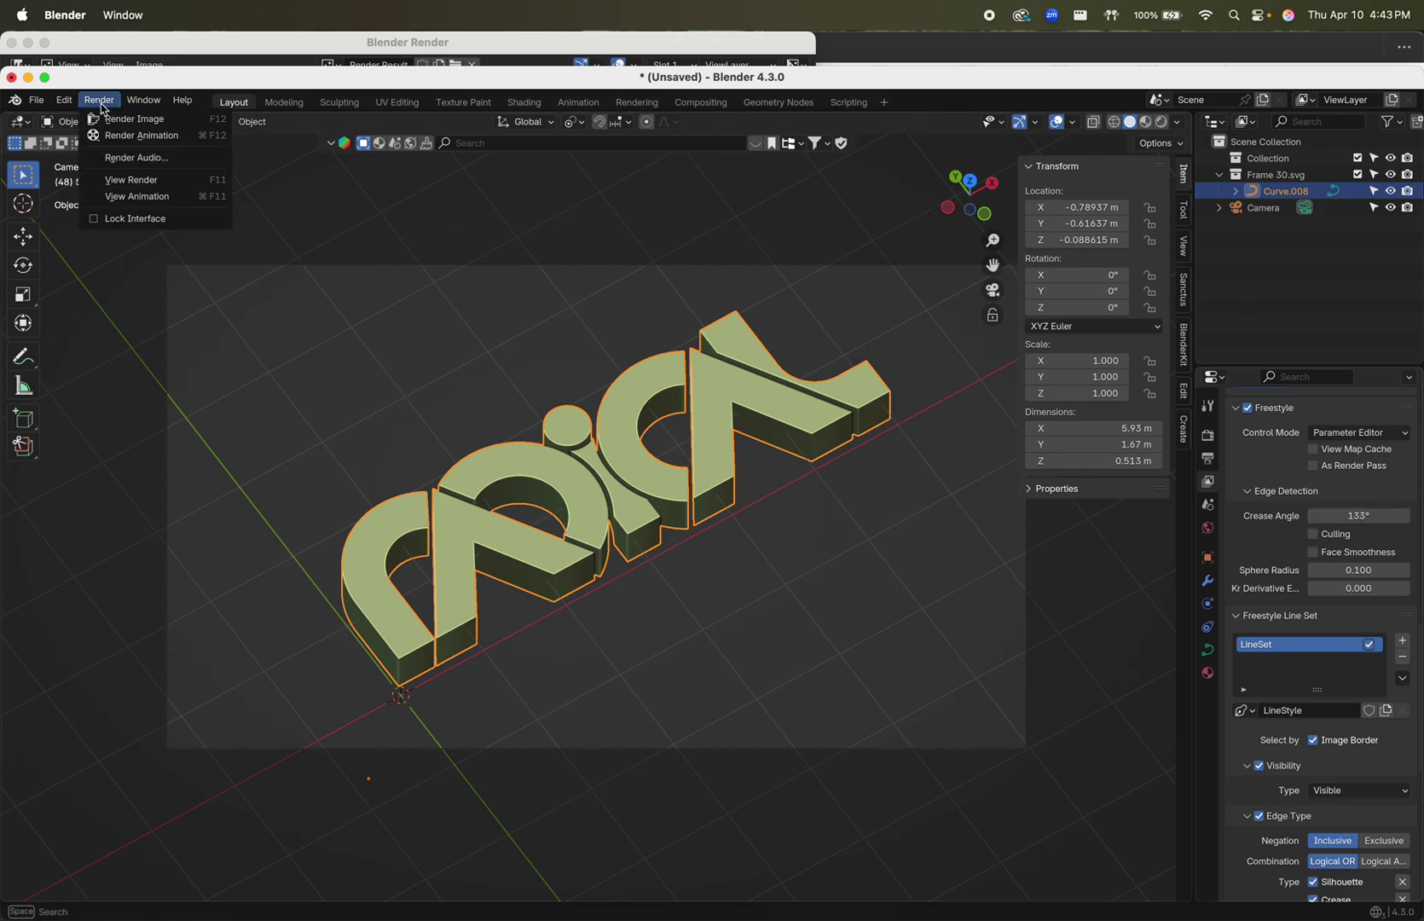
click(124, 120)
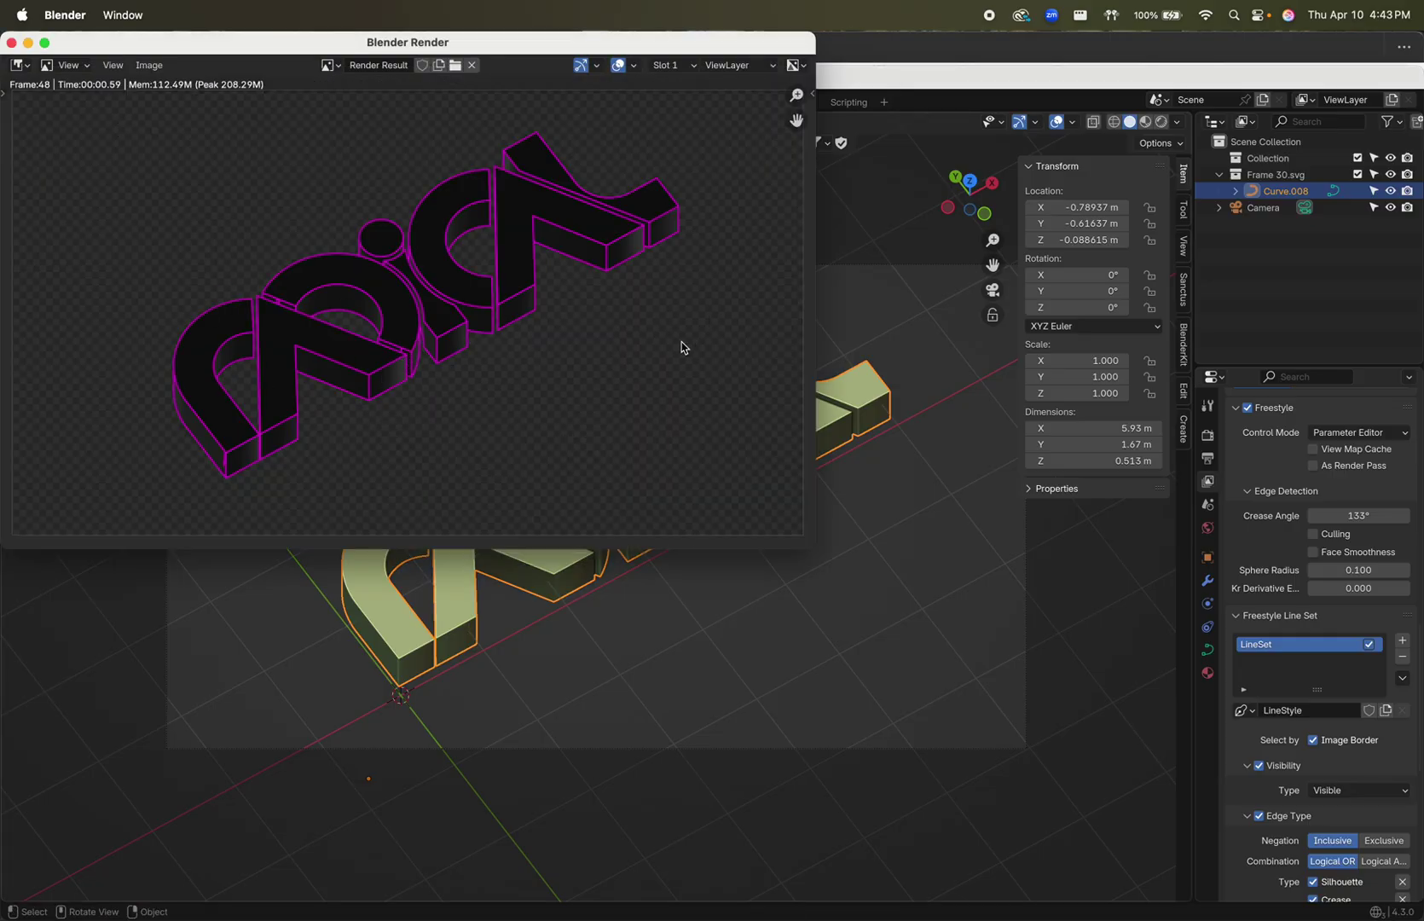
- Drag abc.svg0048.svg from the Desktop folder onto Illustrator
key(super+Tab)
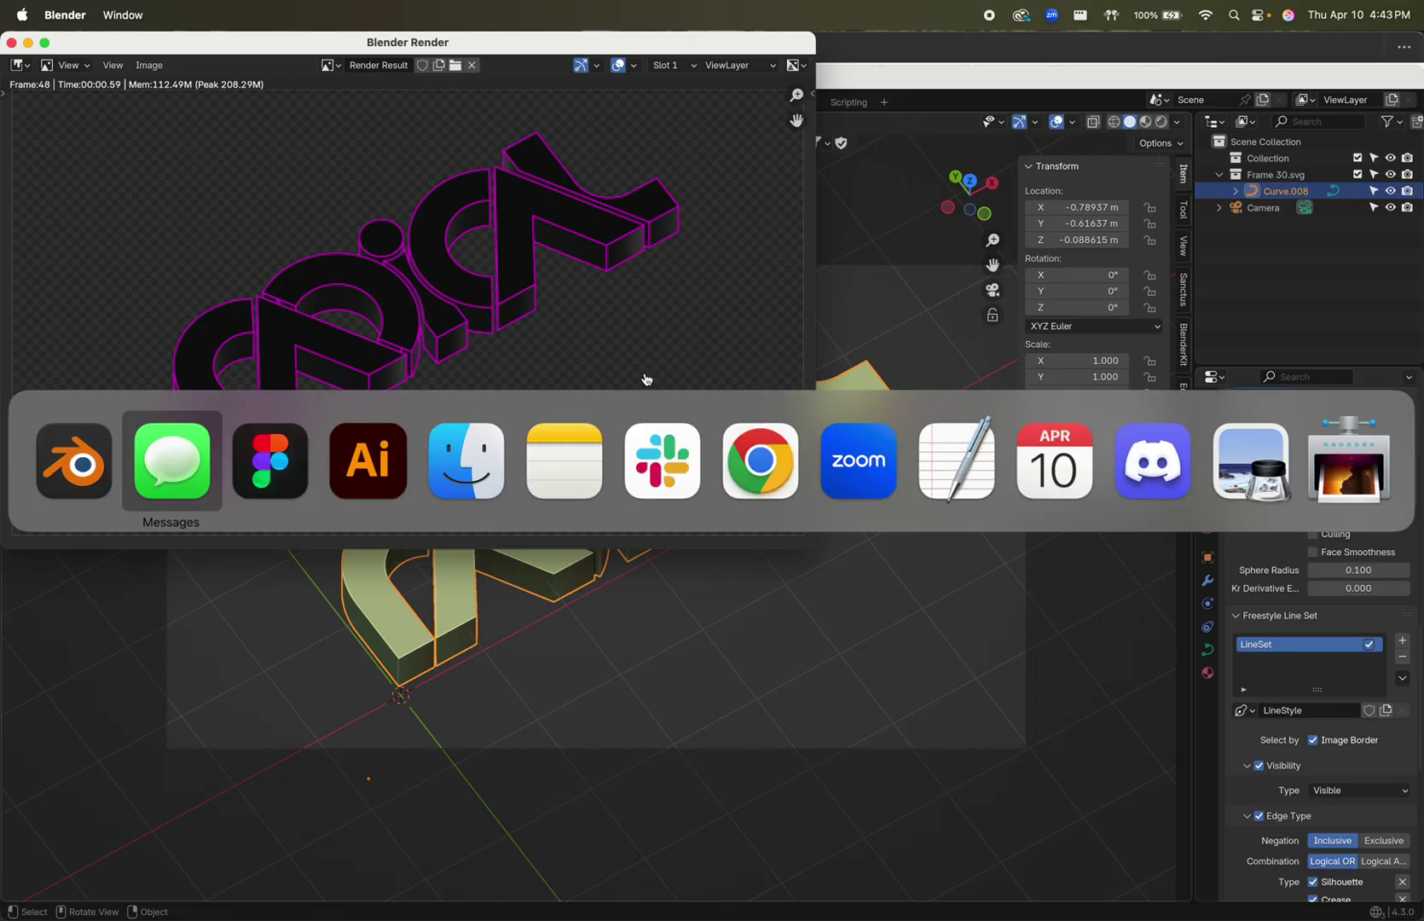
key(super+Tab)
key(super+Tab)
key(super+Tab)
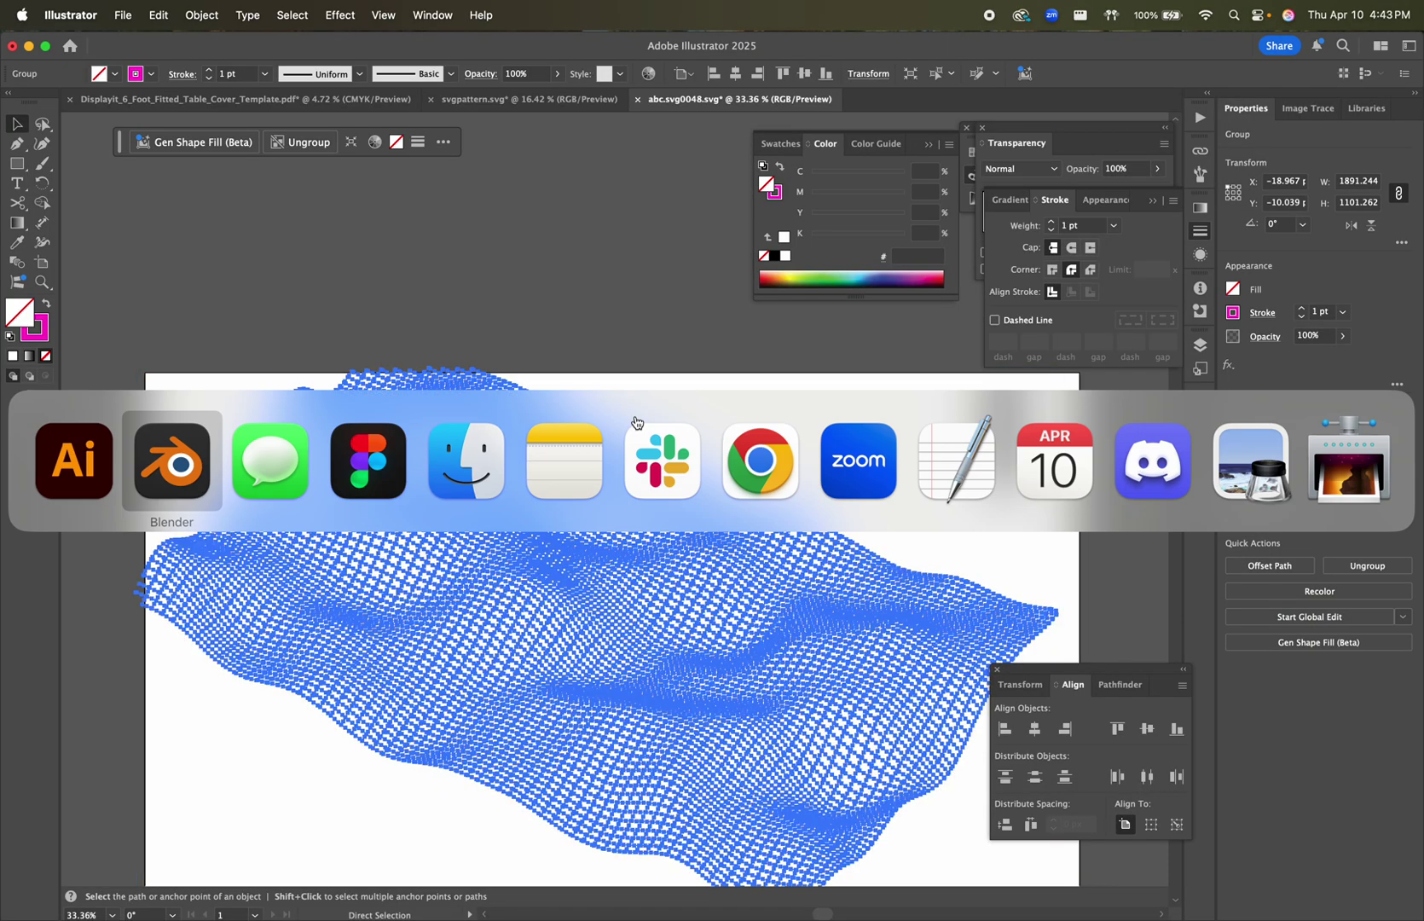
key(super+Tab)
click(466, 430)
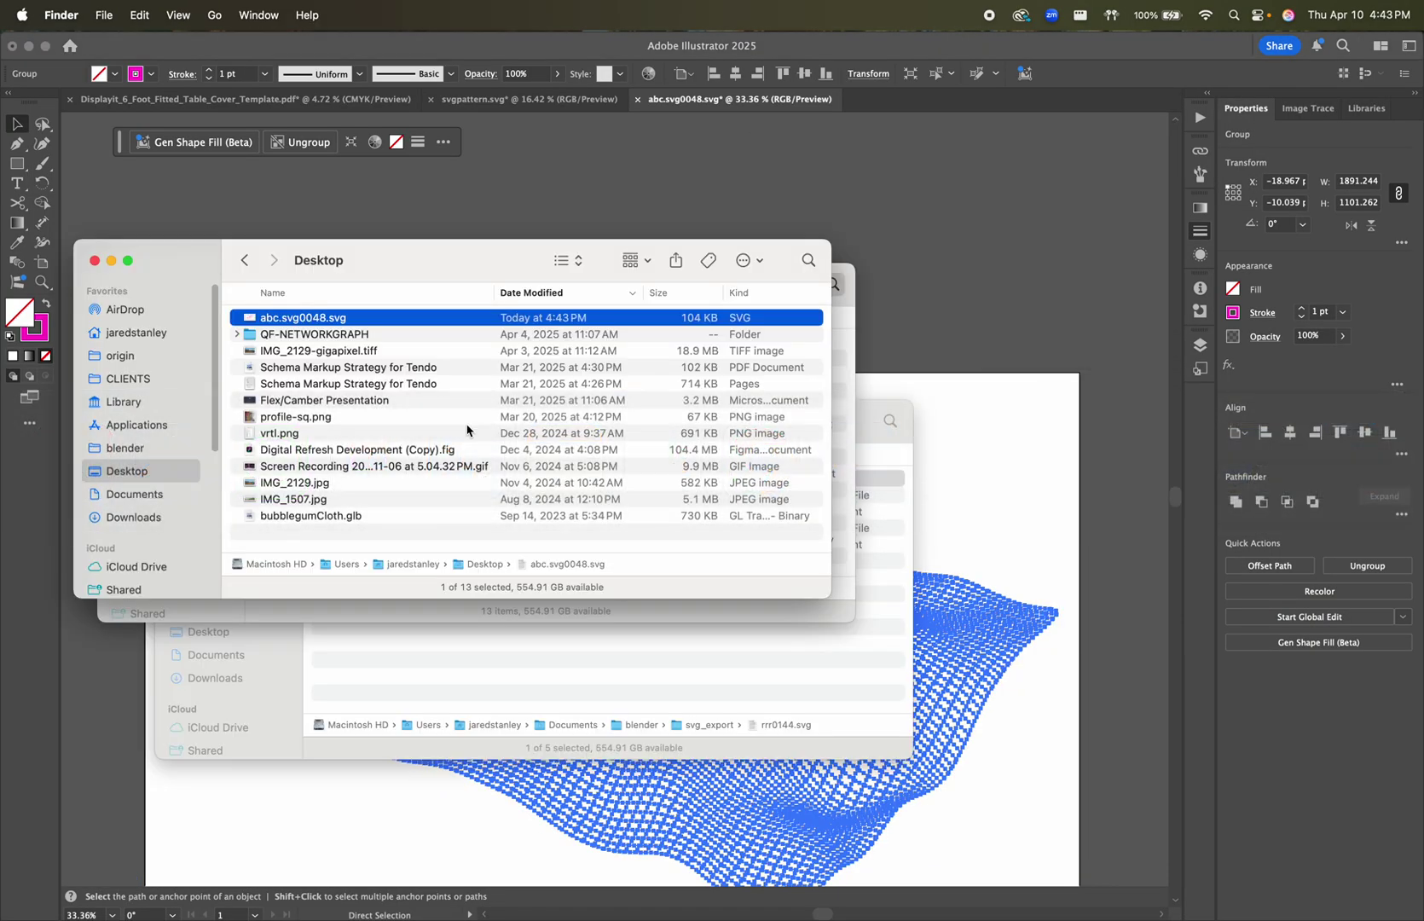
drag(325, 324, 581, 904)
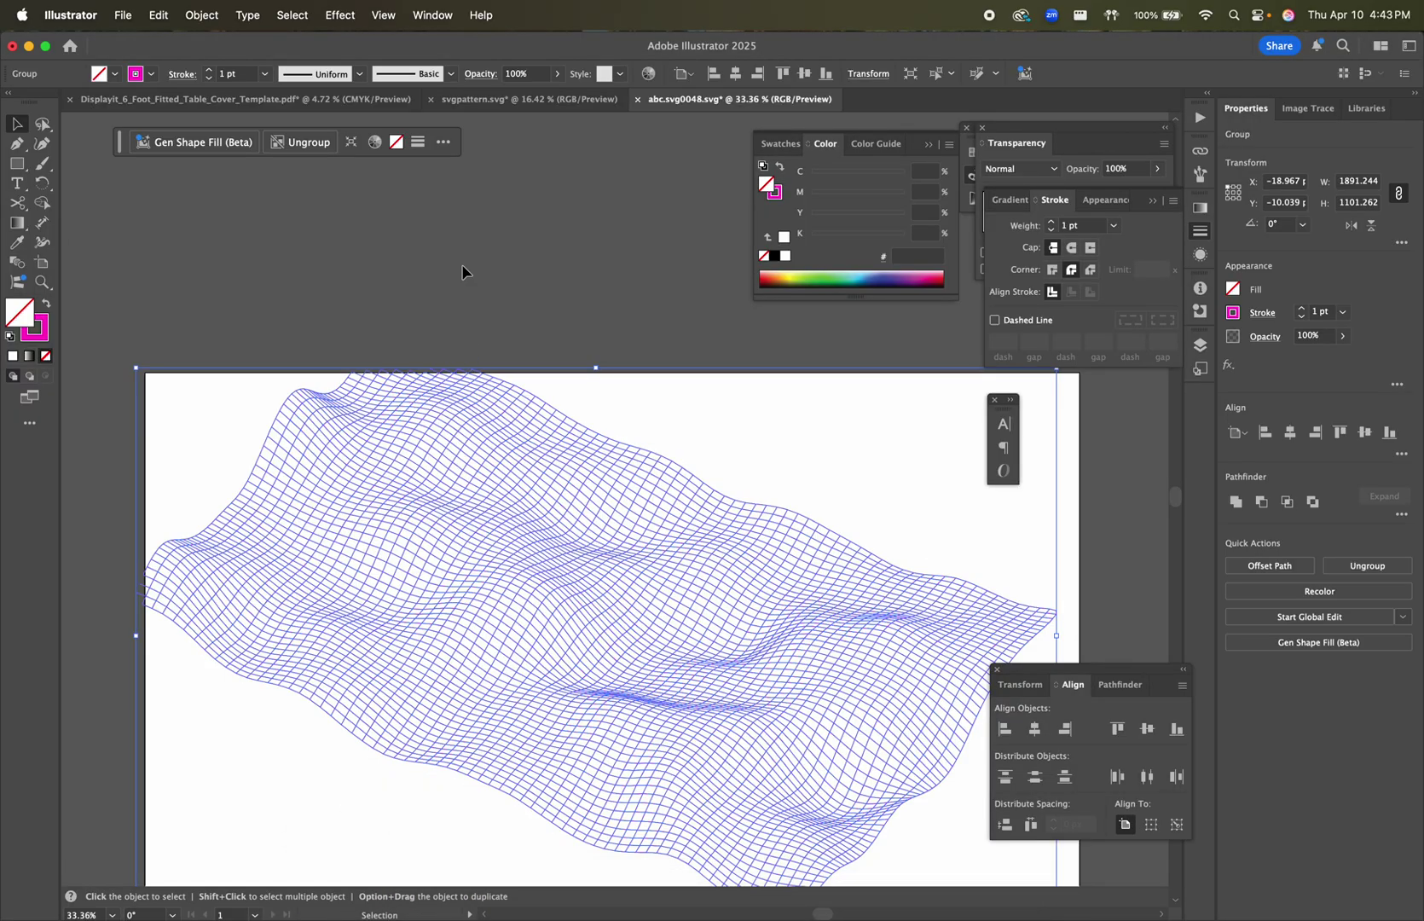
- Close the old grid document without saving and reopen the new abc.svg0048.svg export
key(super+z)
key(super+w)
click(718, 518)
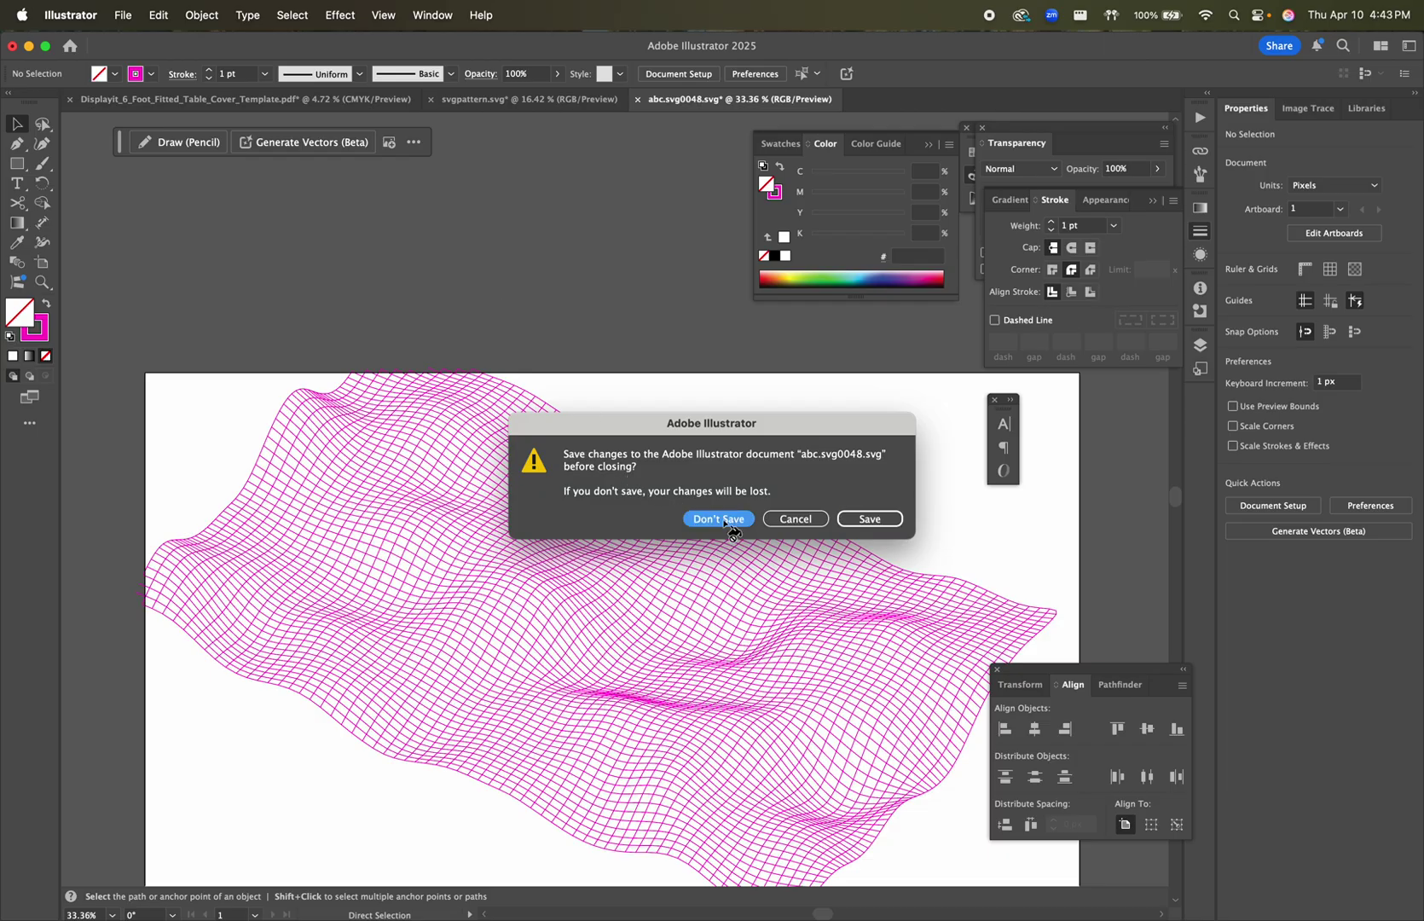
key(super+Tab)
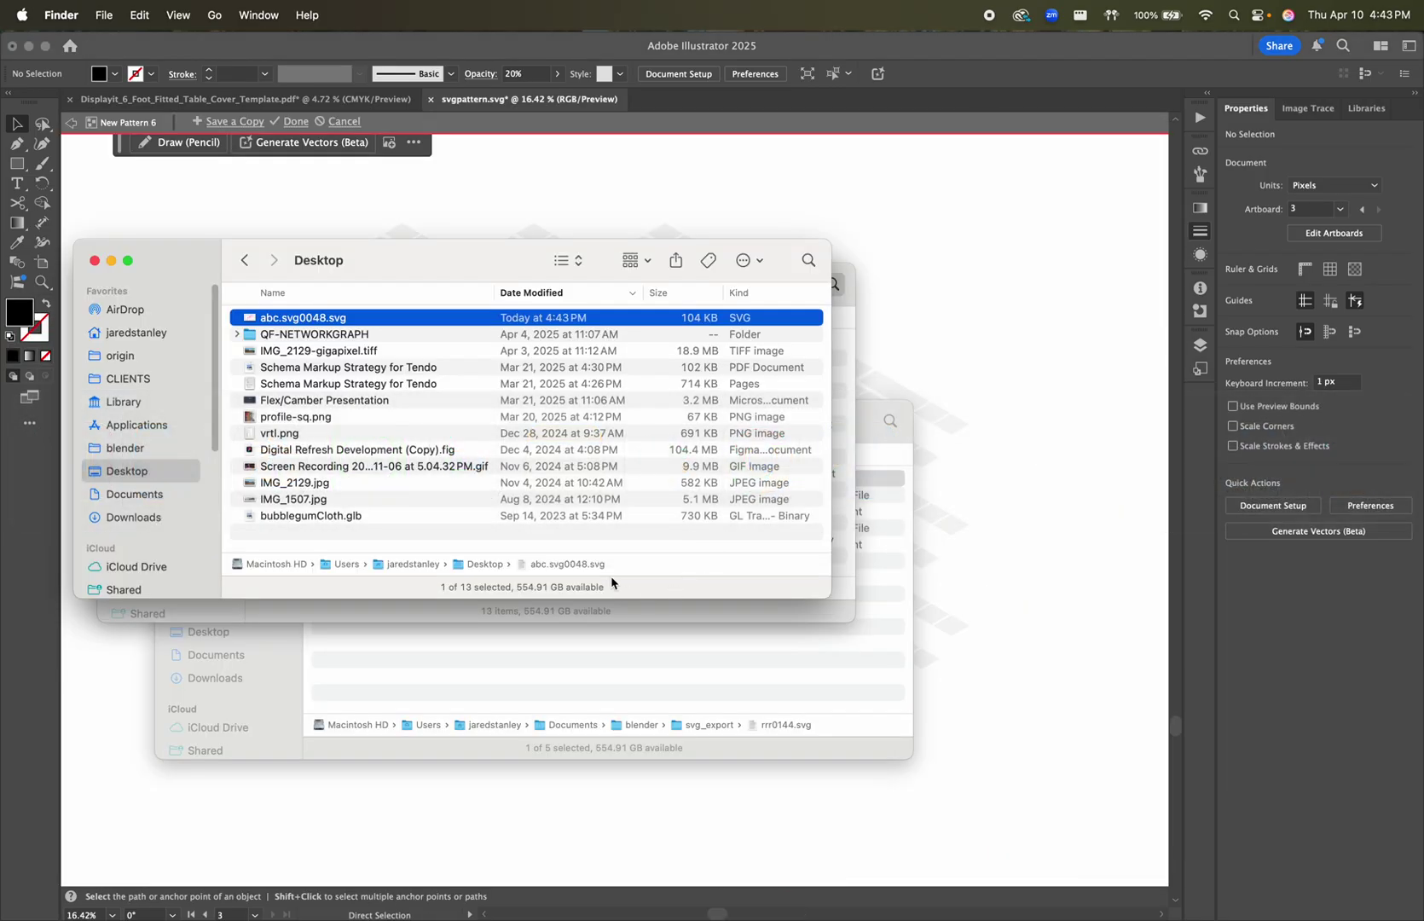
drag(292, 321, 648, 846)
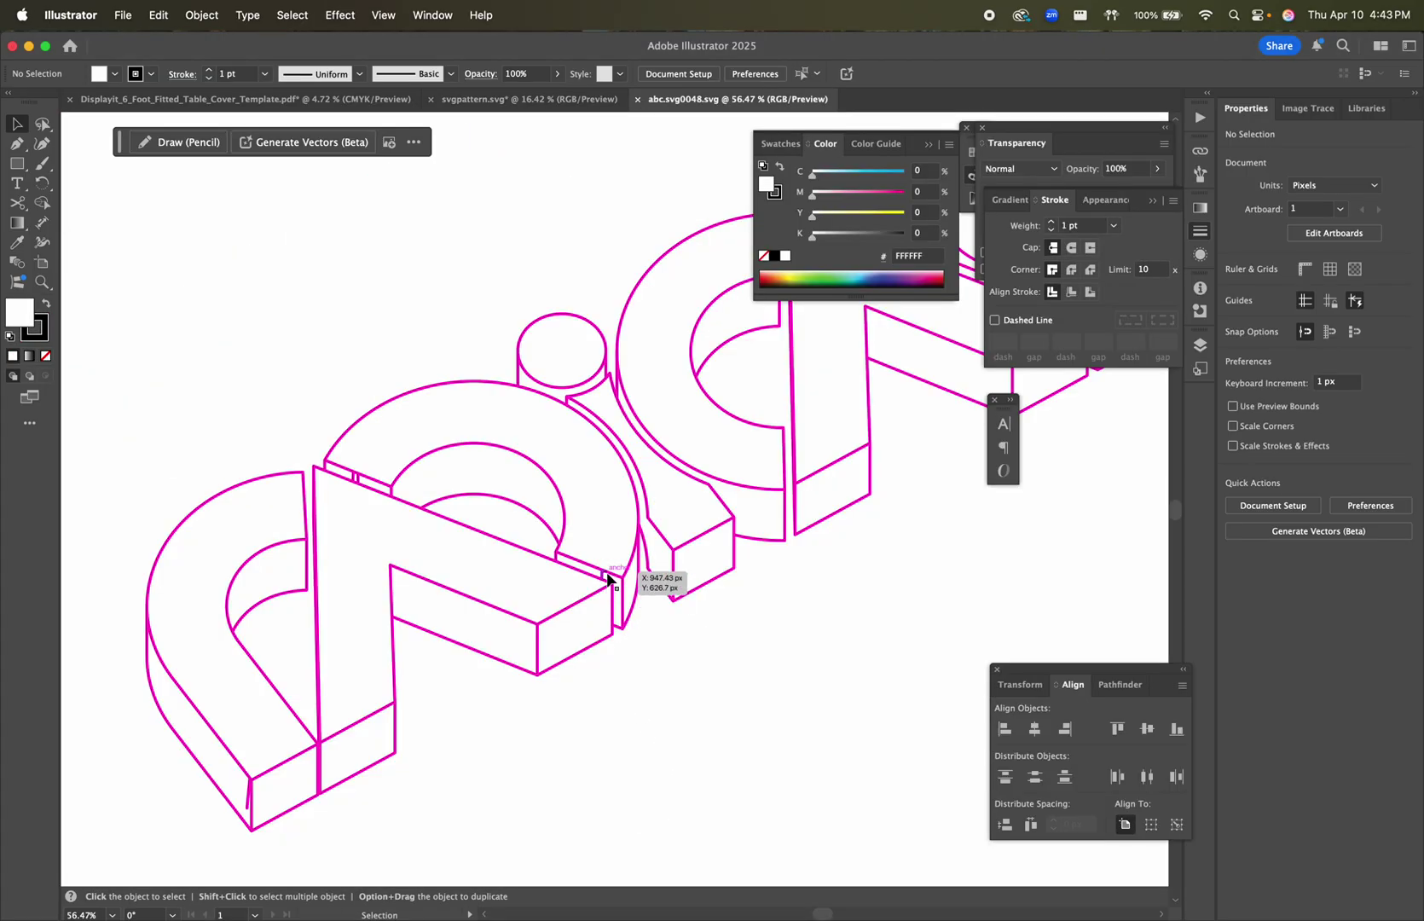
- Lasso and delete the short stray segment at a letter corner with the Direct Selection Lasso
click(629, 621)
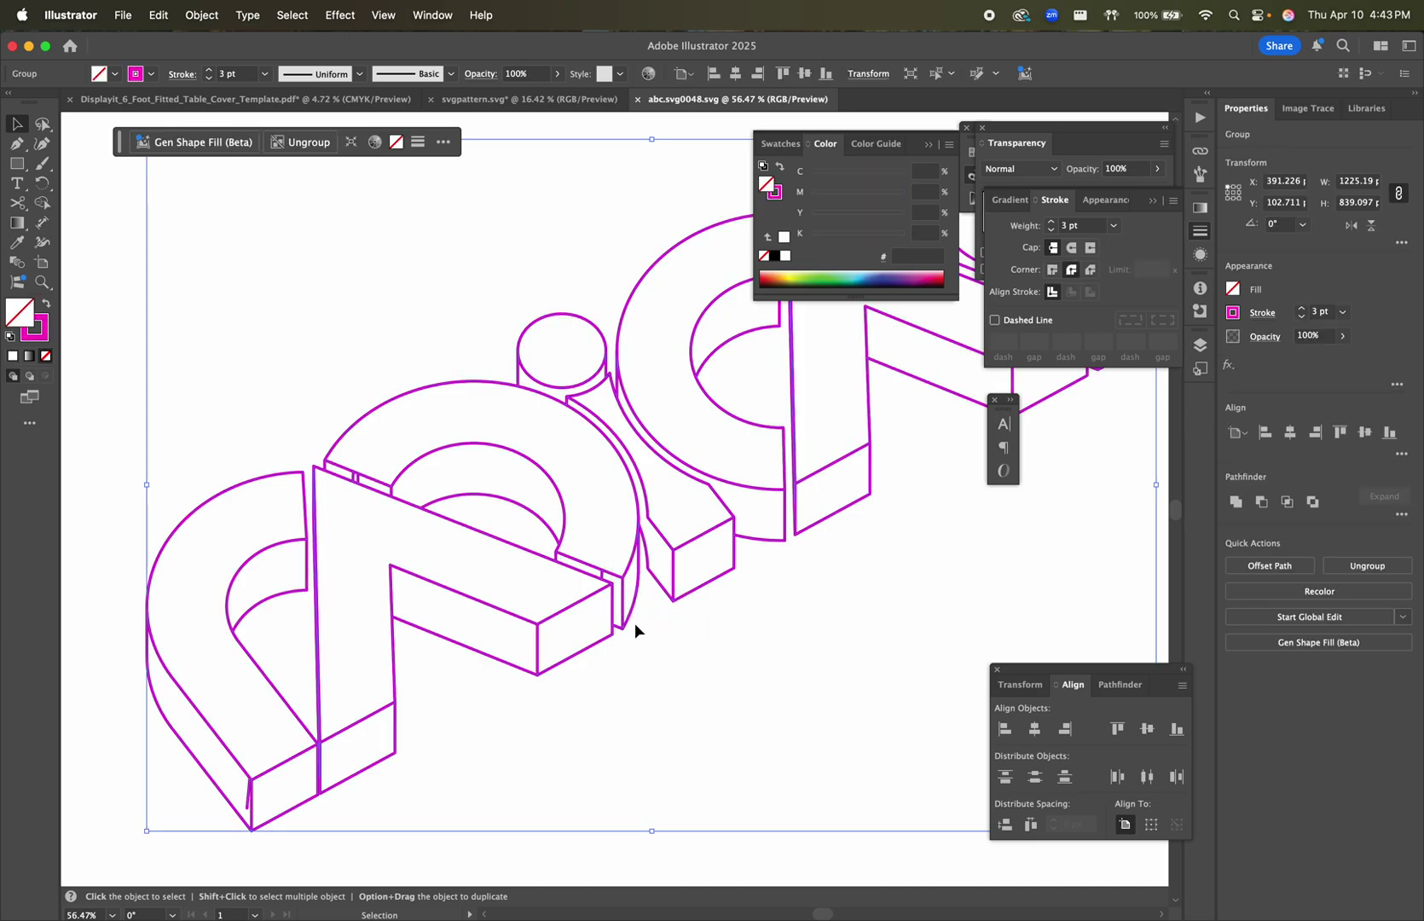
click(641, 686)
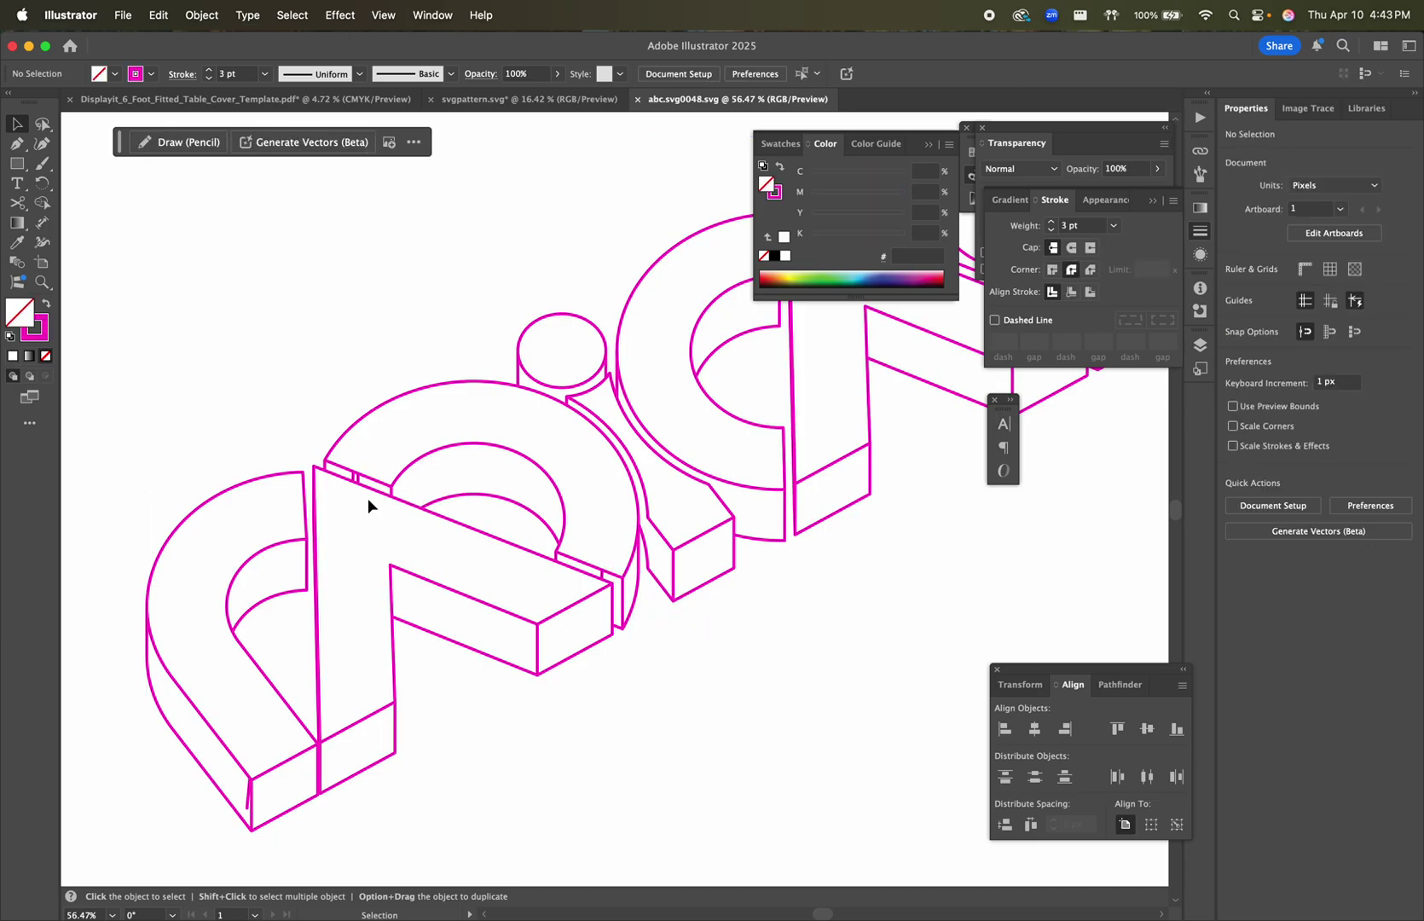
key(q)
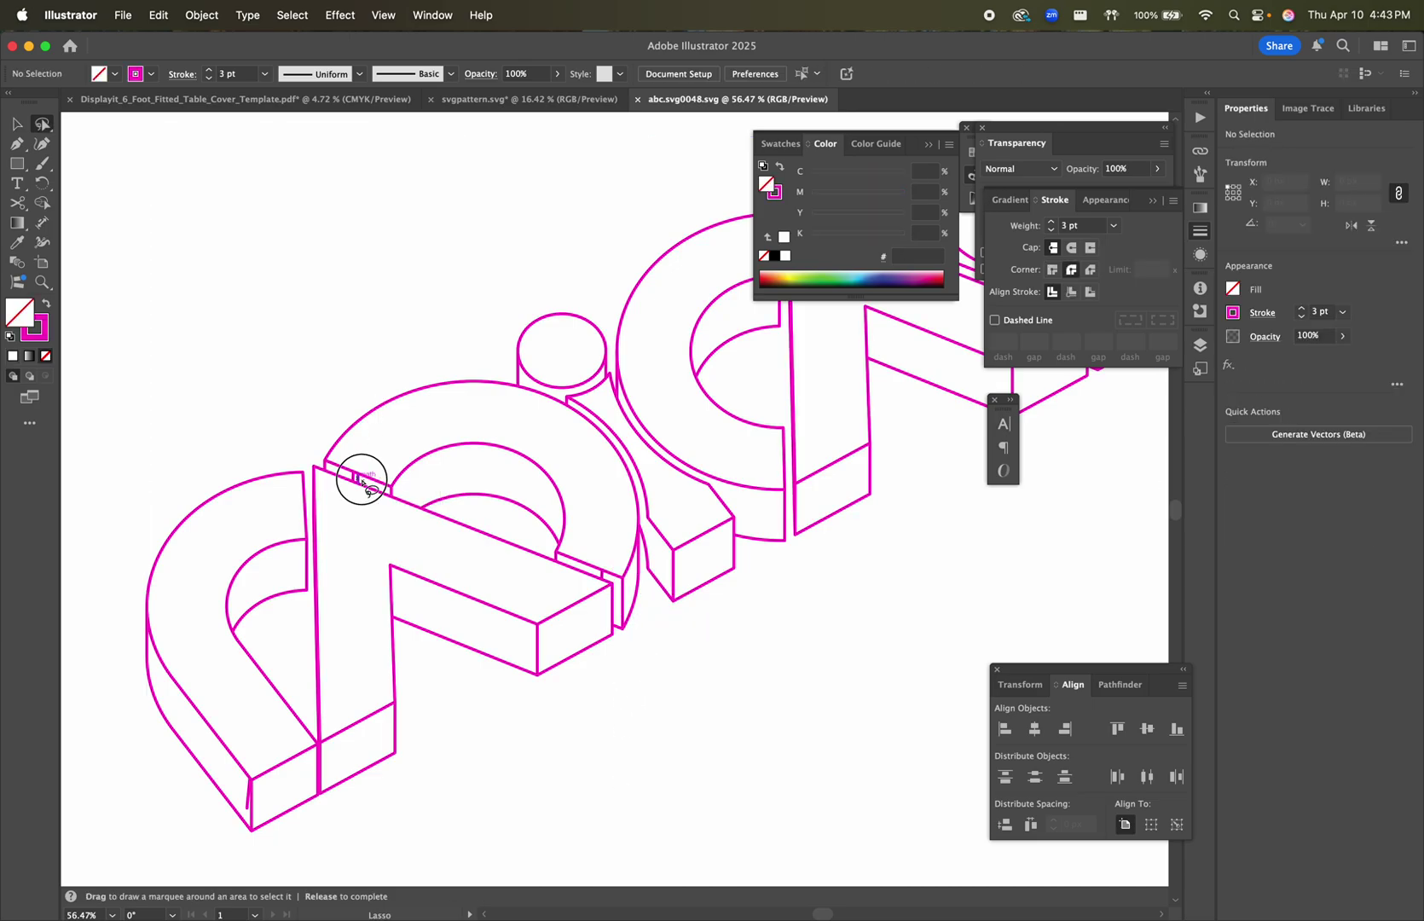
mouse_move(361, 479)
mouse_down()
mouse_move(350, 477)
mouse_move(372, 493)
mouse_up()
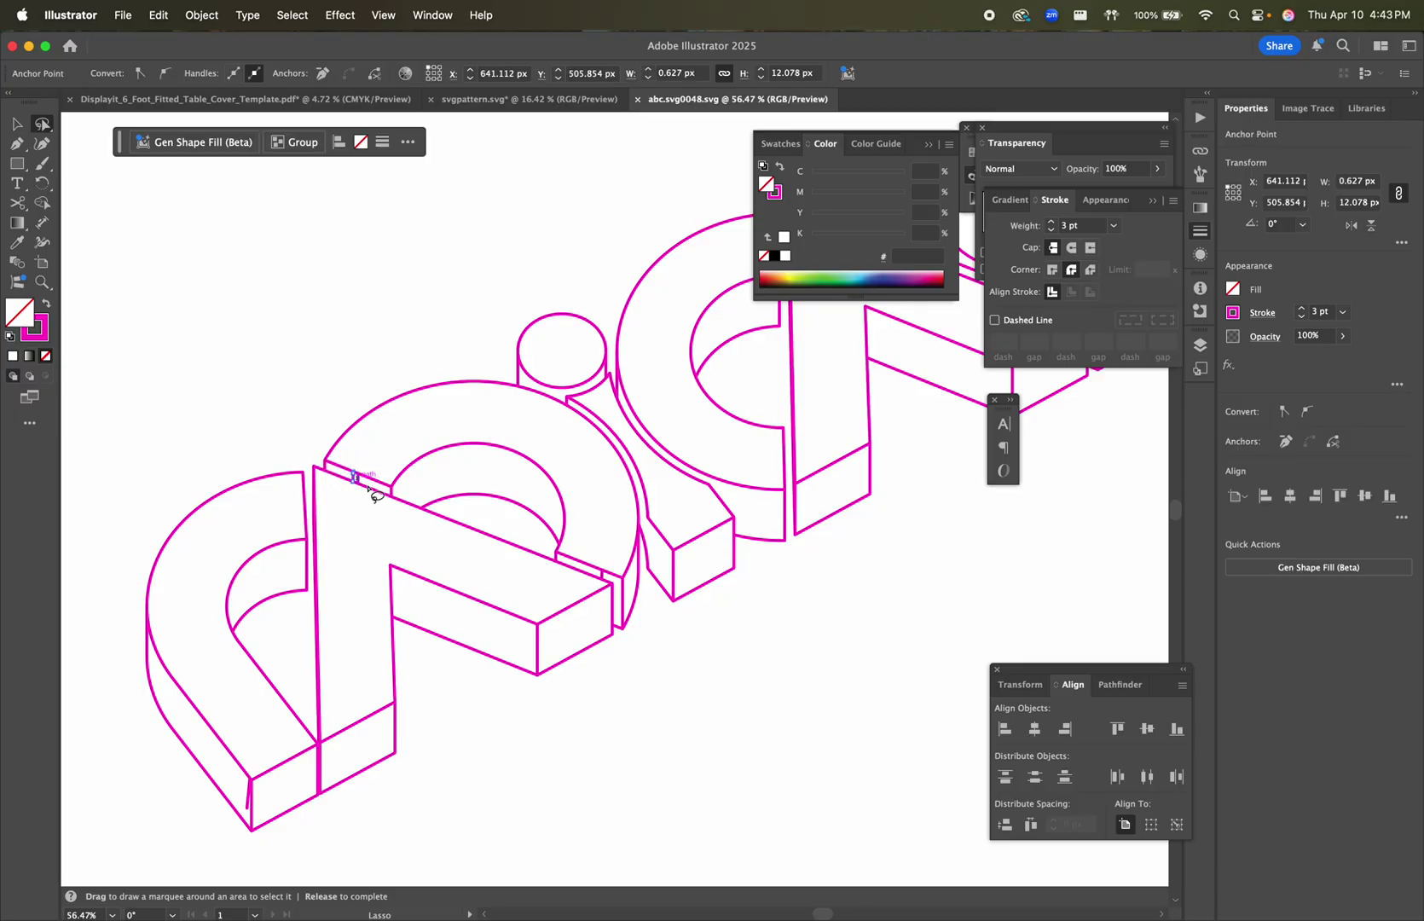
click(368, 487)
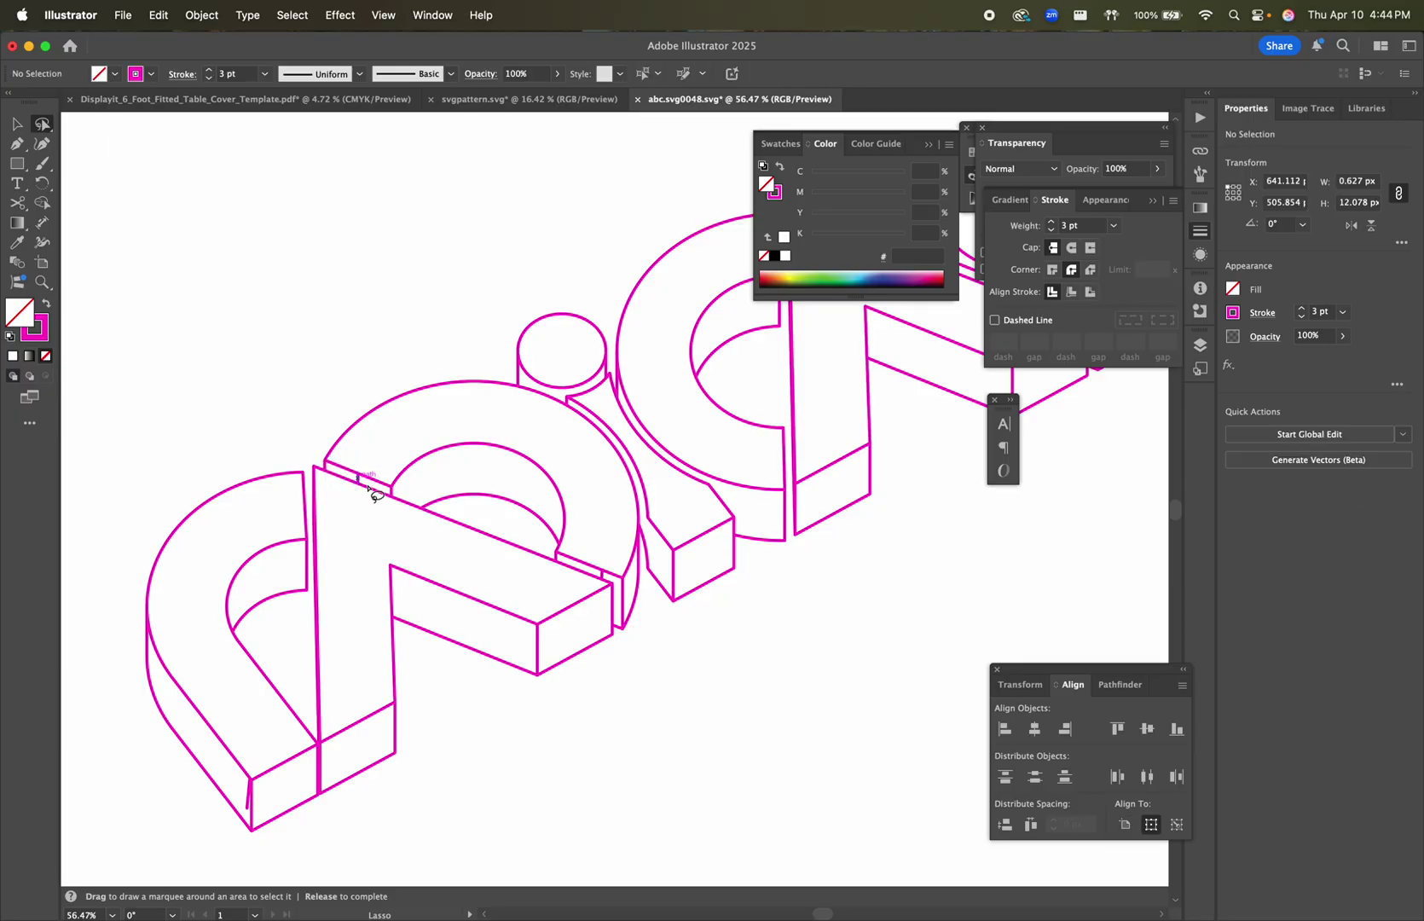
alt+scroll(362, 485, up, 6)
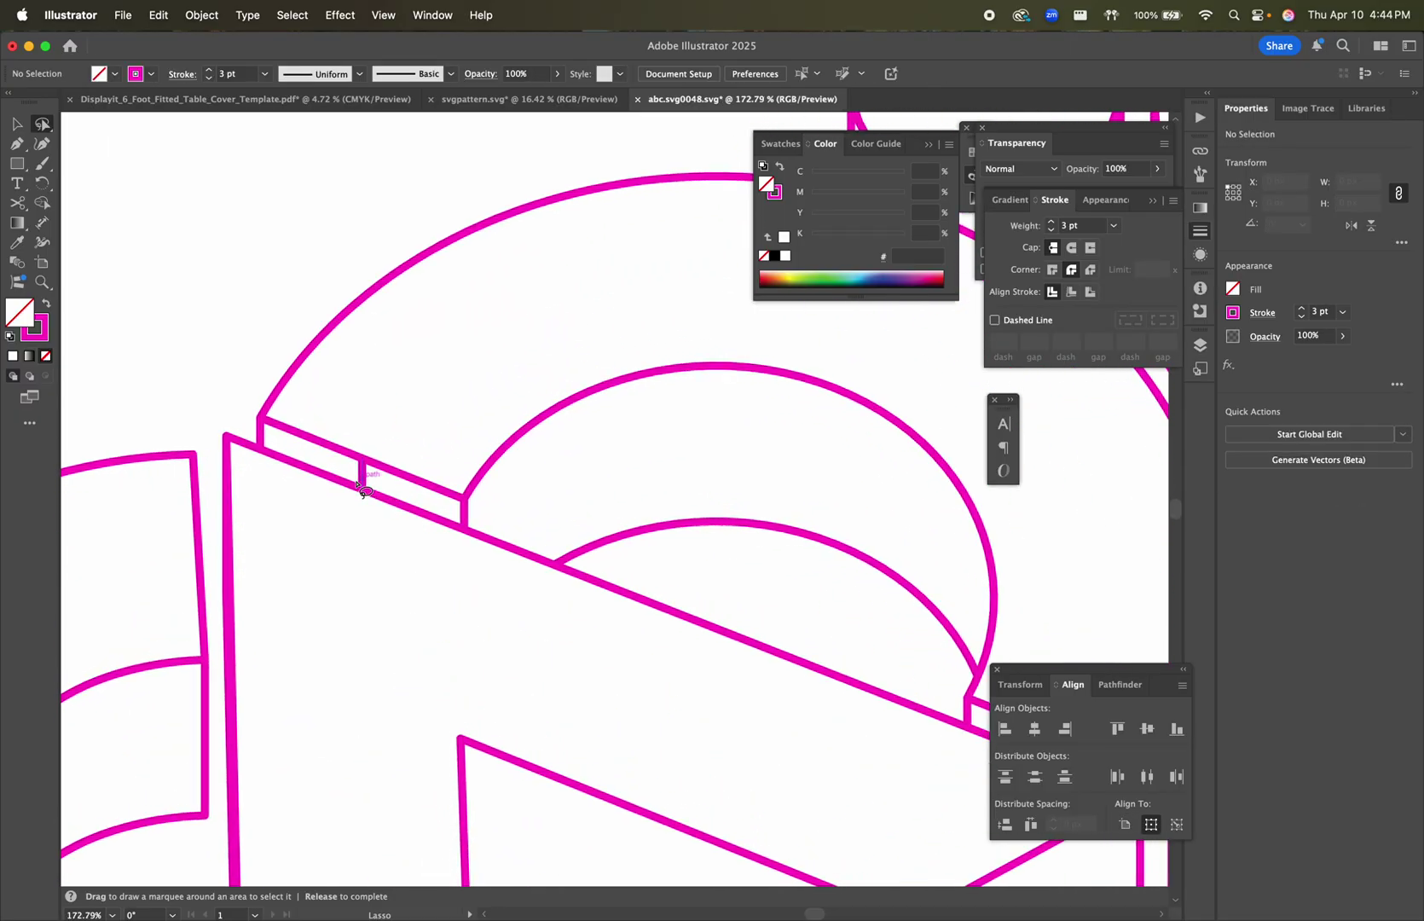
mouse_move(365, 486)
mouse_down()
mouse_move(349, 470)
mouse_move(378, 476)
mouse_move(347, 470)
mouse_up()
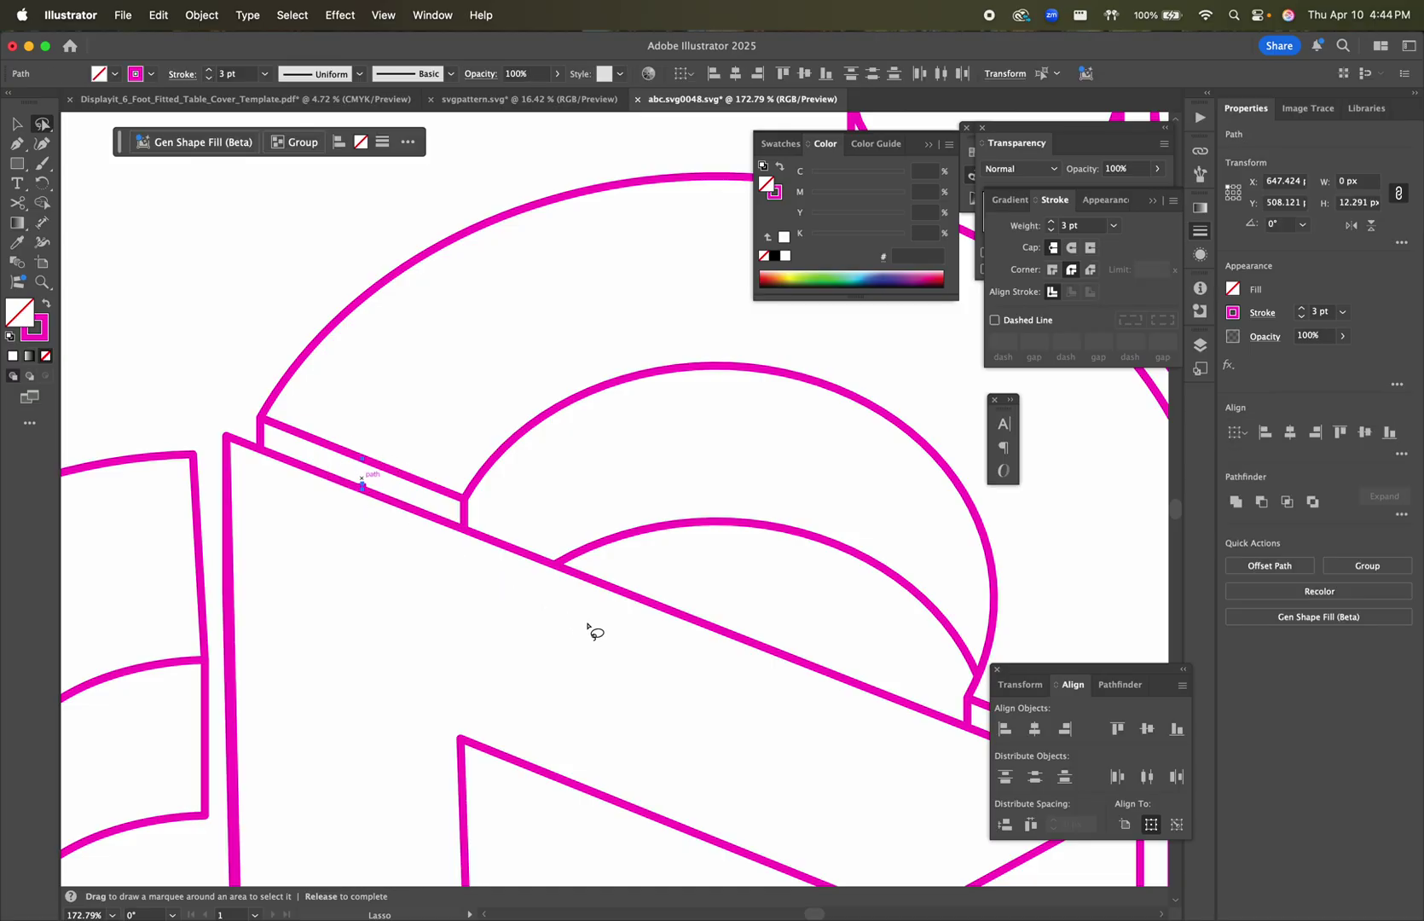
key(Delete)
scroll(614, 644, down, 1)
alt+scroll(629, 670, down, 5)
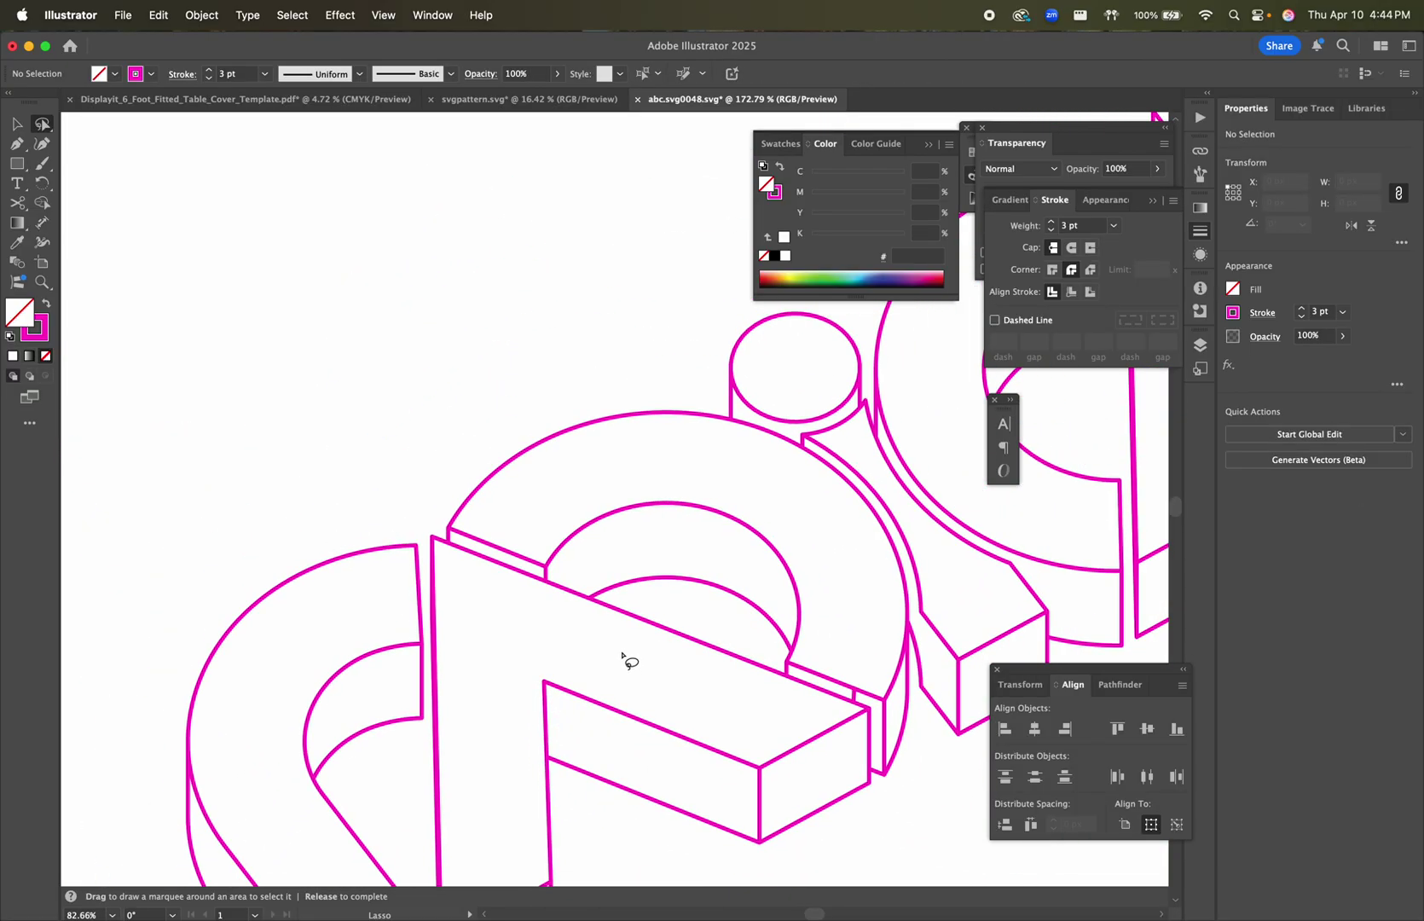
- Check the stray points at the middle letters' box corner, then select all the logo artwork
drag(767, 691, 474, 627)
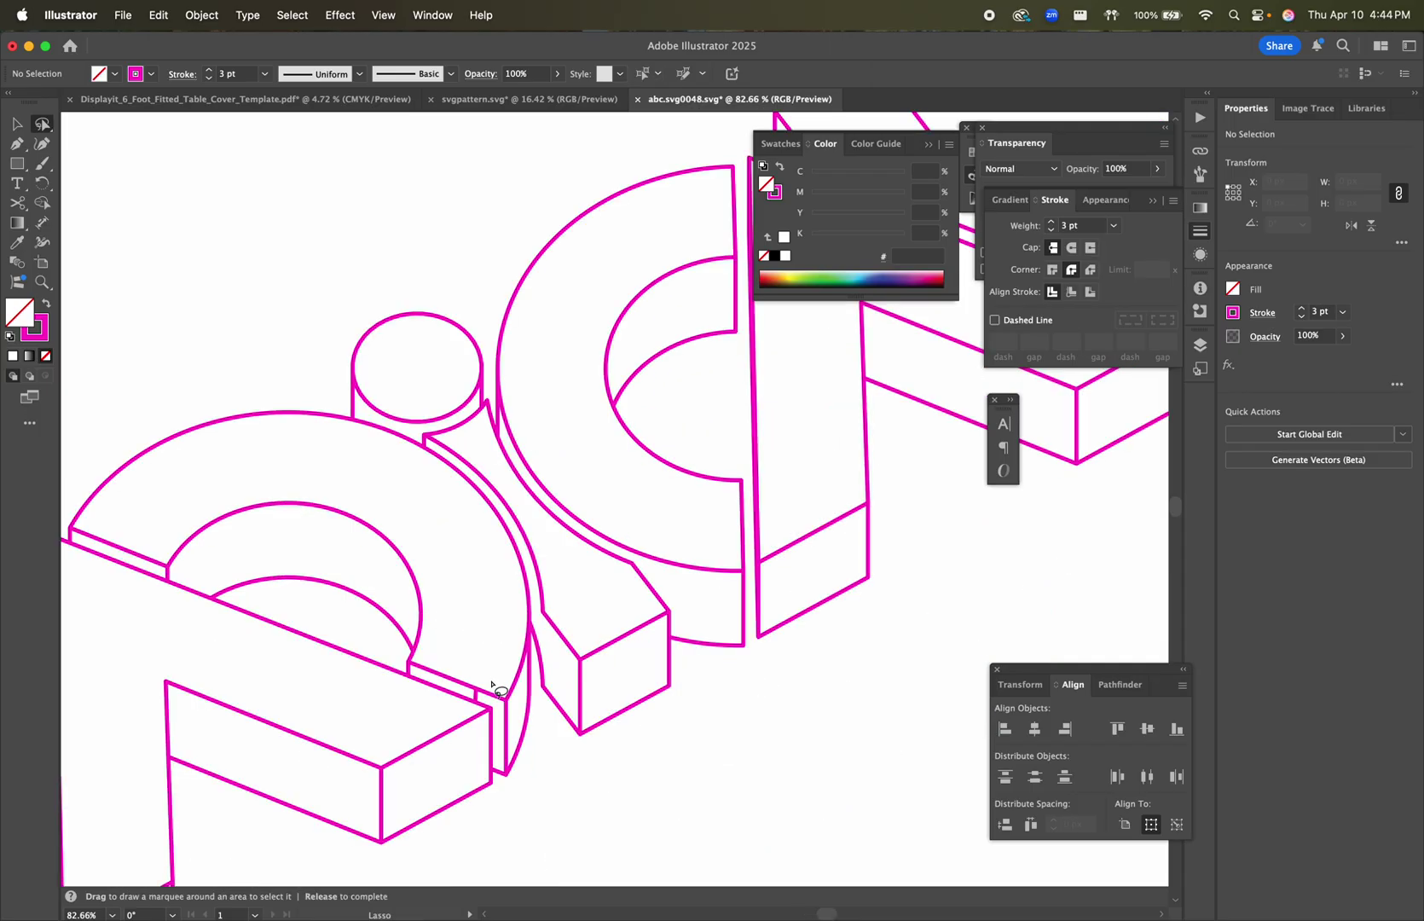
mouse_move(474, 697)
mouse_down()
mouse_move(495, 708)
mouse_move(449, 697)
mouse_move(470, 717)
mouse_up()
click(491, 707)
alt+scroll(478, 707, up, 5)
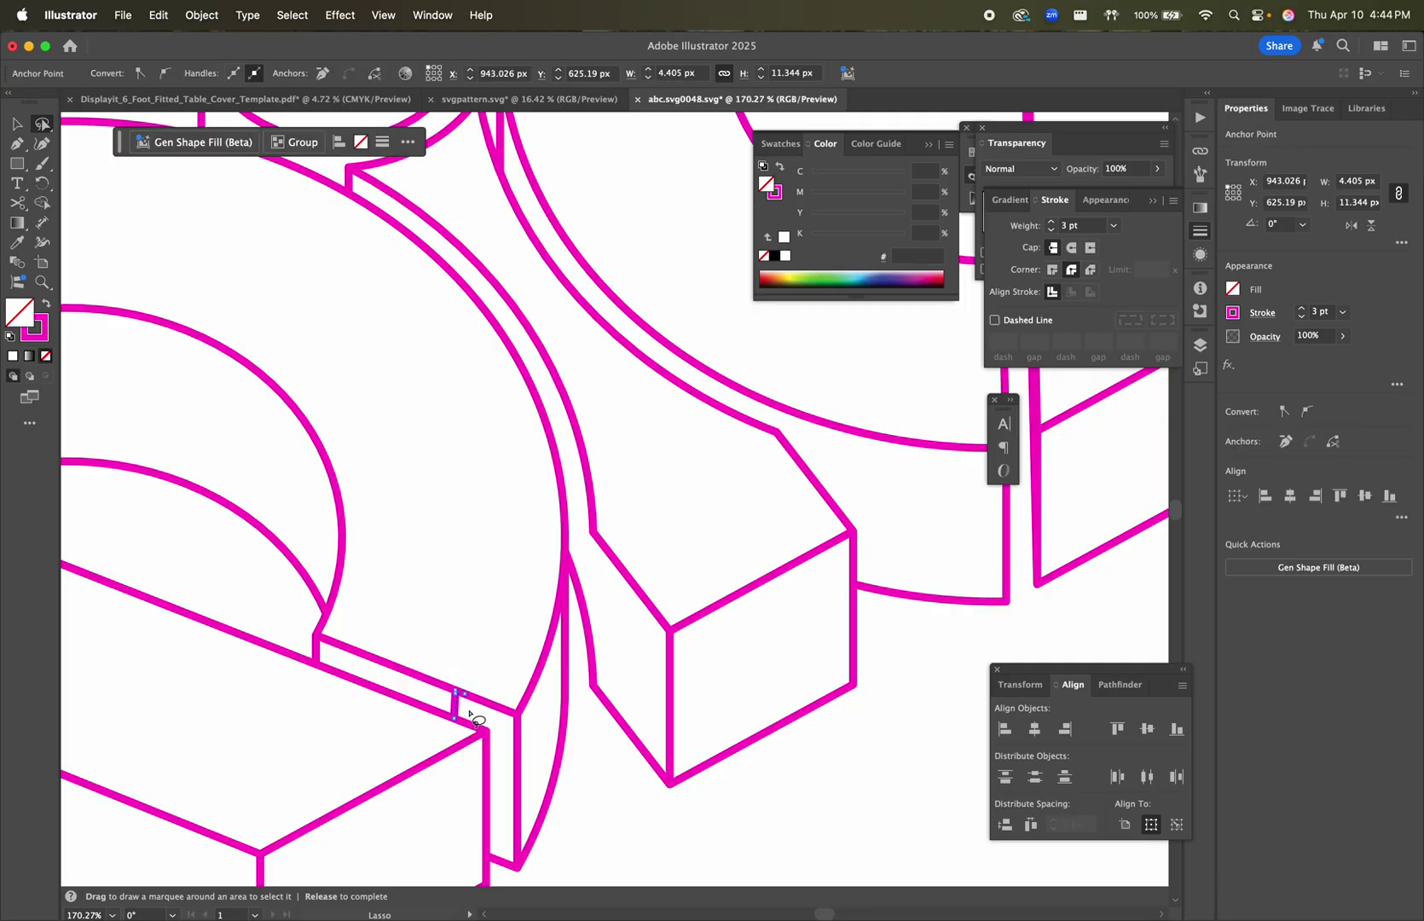
click(475, 718)
alt+scroll(504, 701, down, 8)
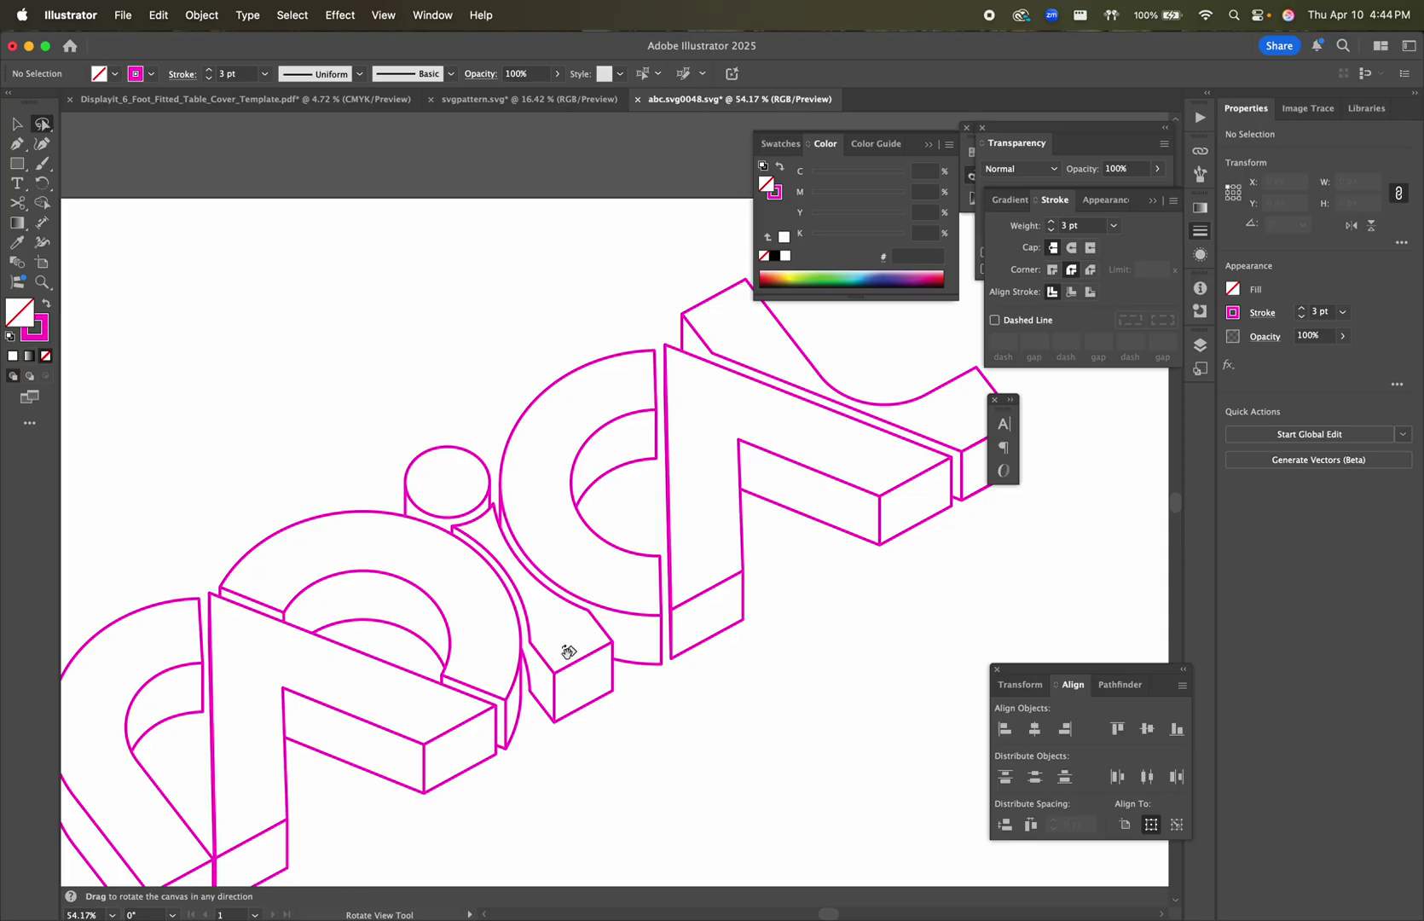
alt+scroll(540, 630, down, 2)
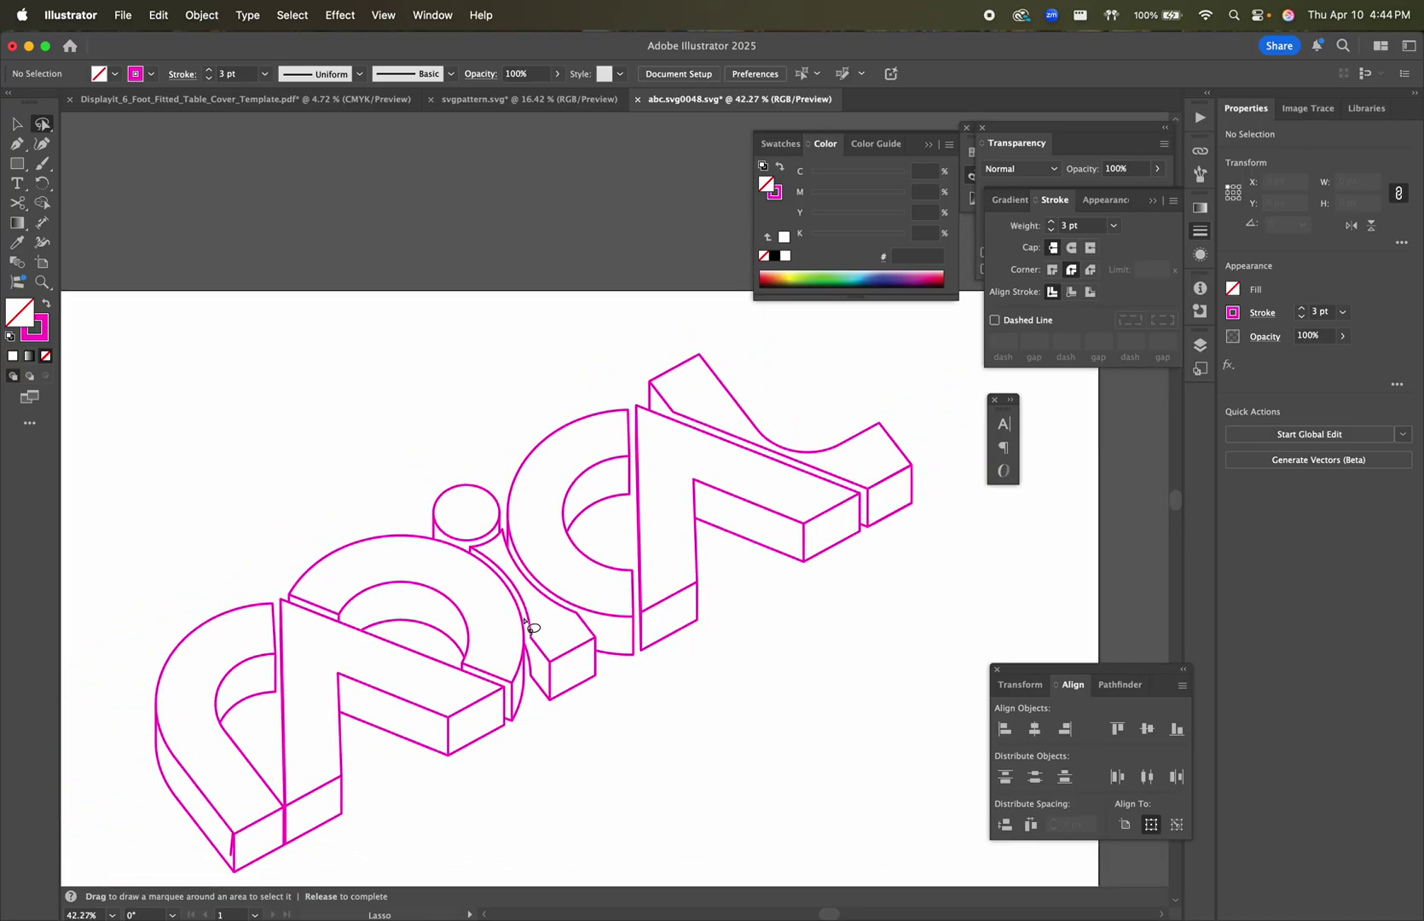
key(super+a)
- Set the logo outlines' stroke weight to 1 pt and deselect
click(1033, 231)
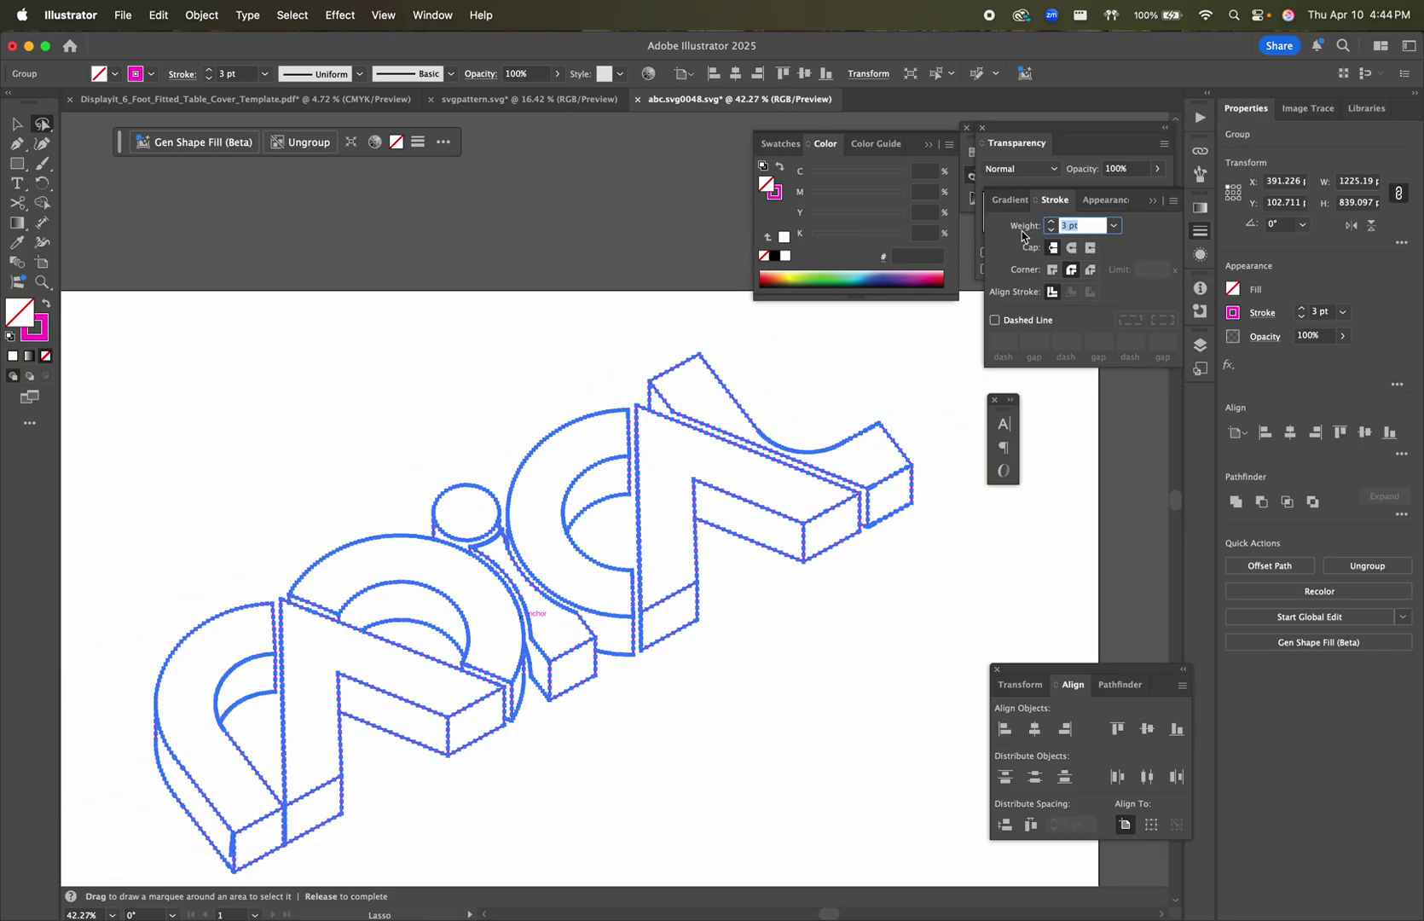
click(412, 369)
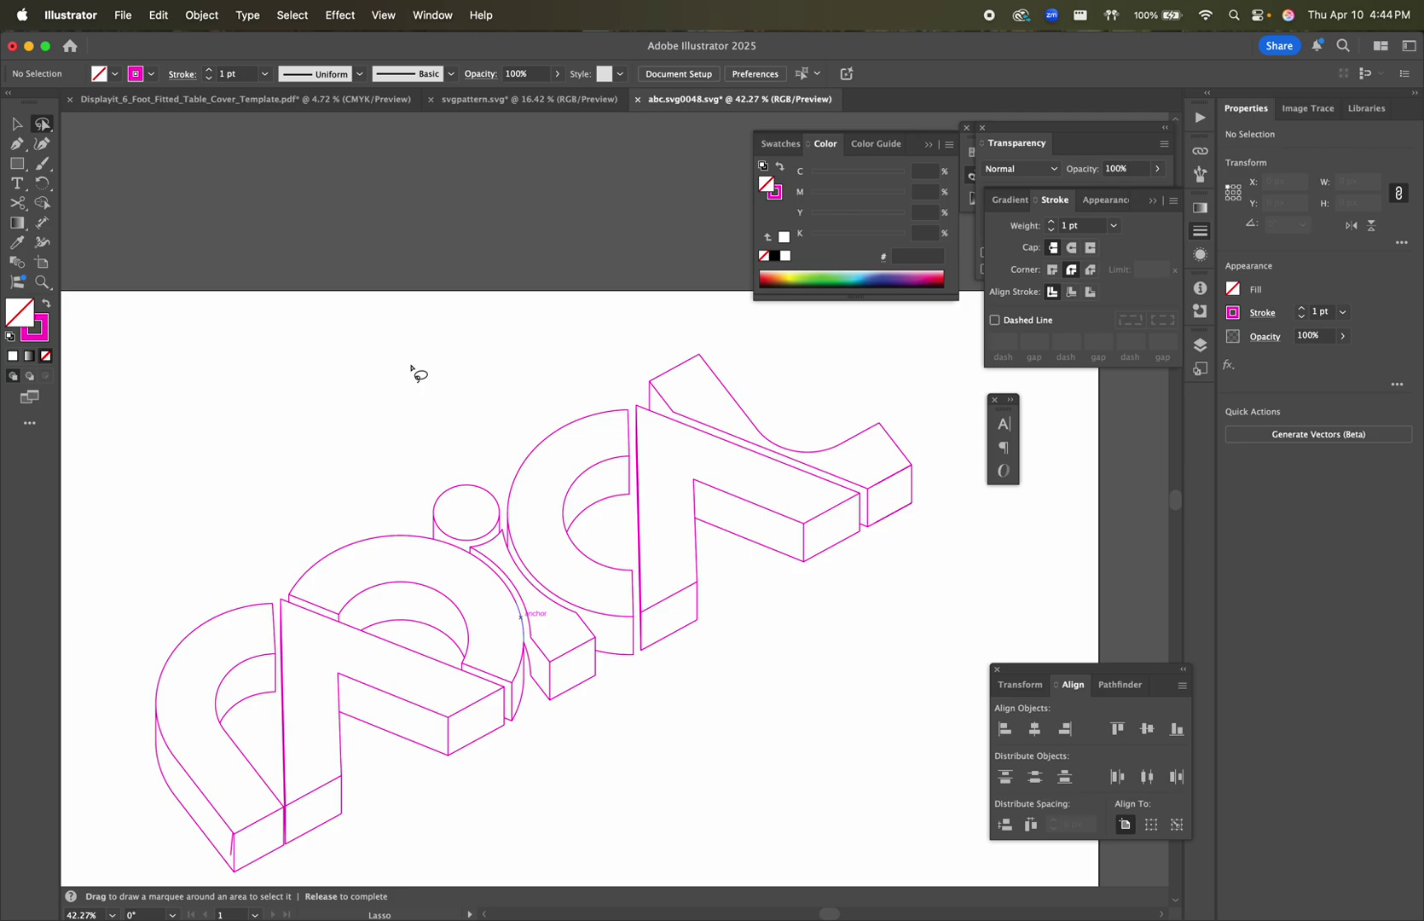
key(v)
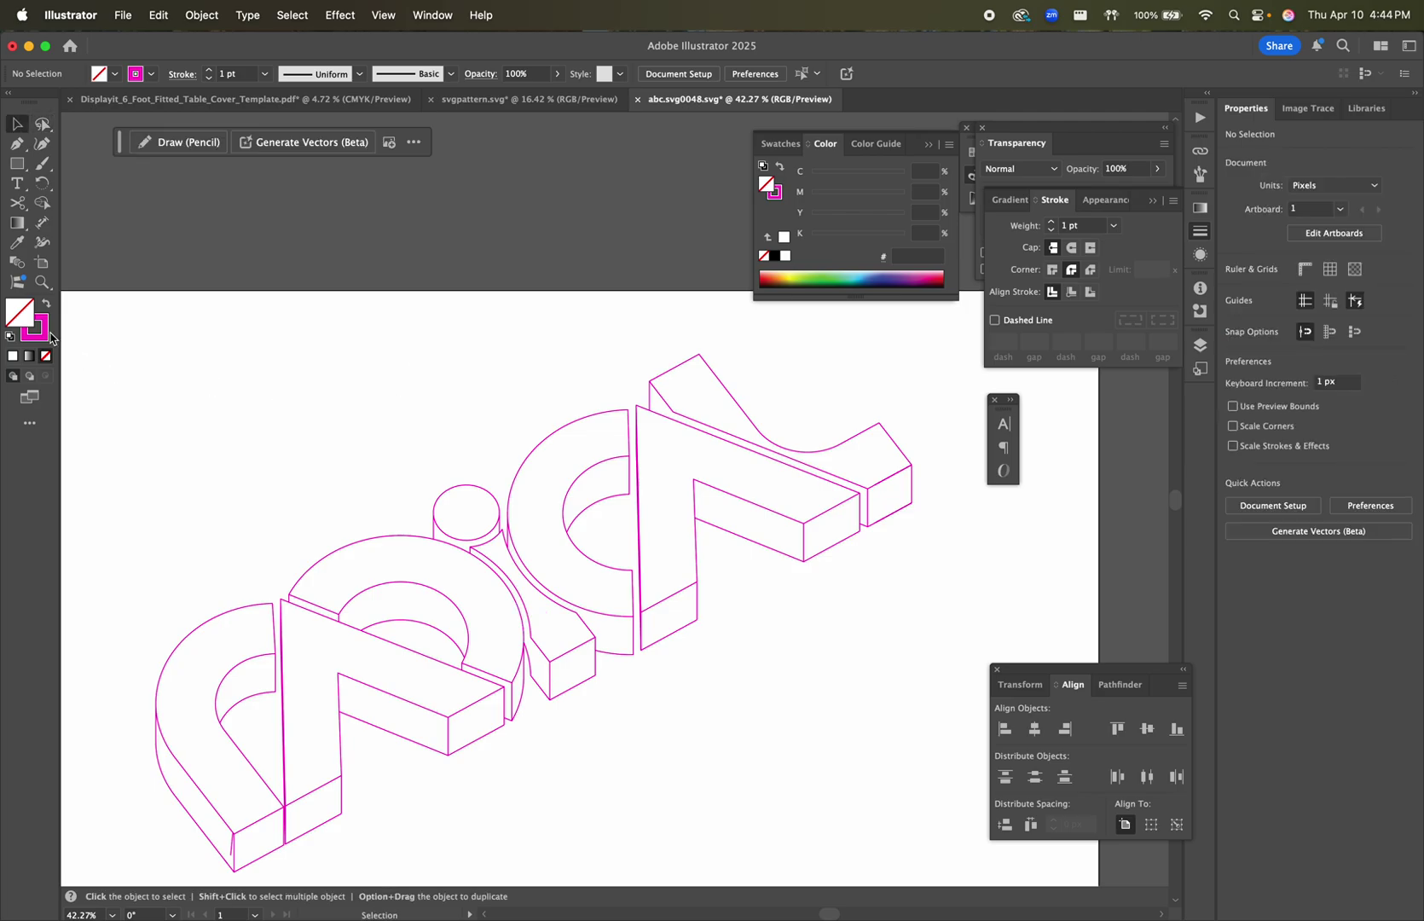
- Make the artwork a Live Paint group with the Live Paint Bucket and fill two faces
click(29, 422)
click(94, 415)
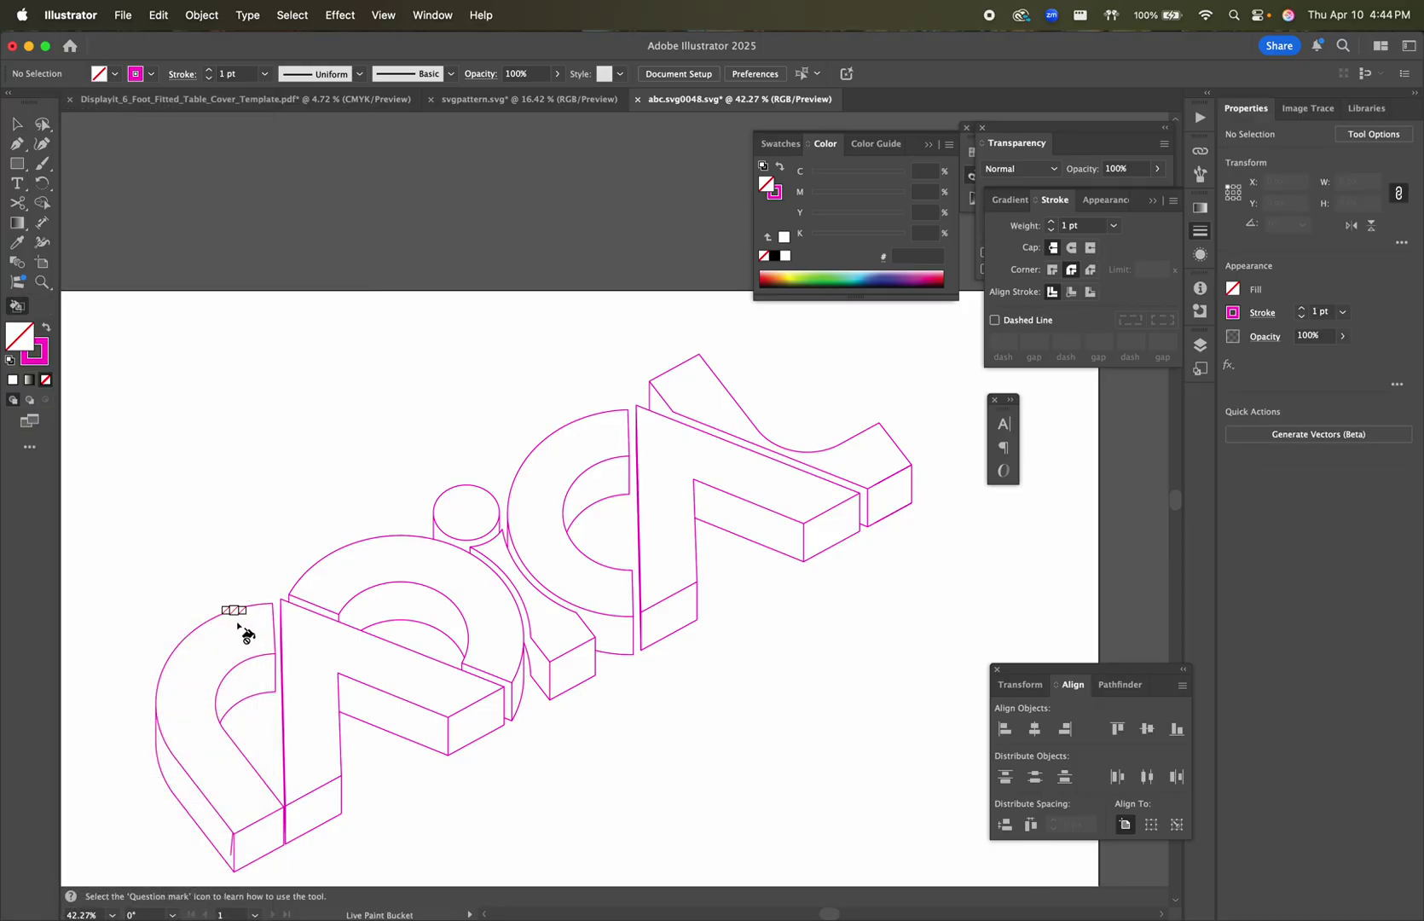
click(244, 631)
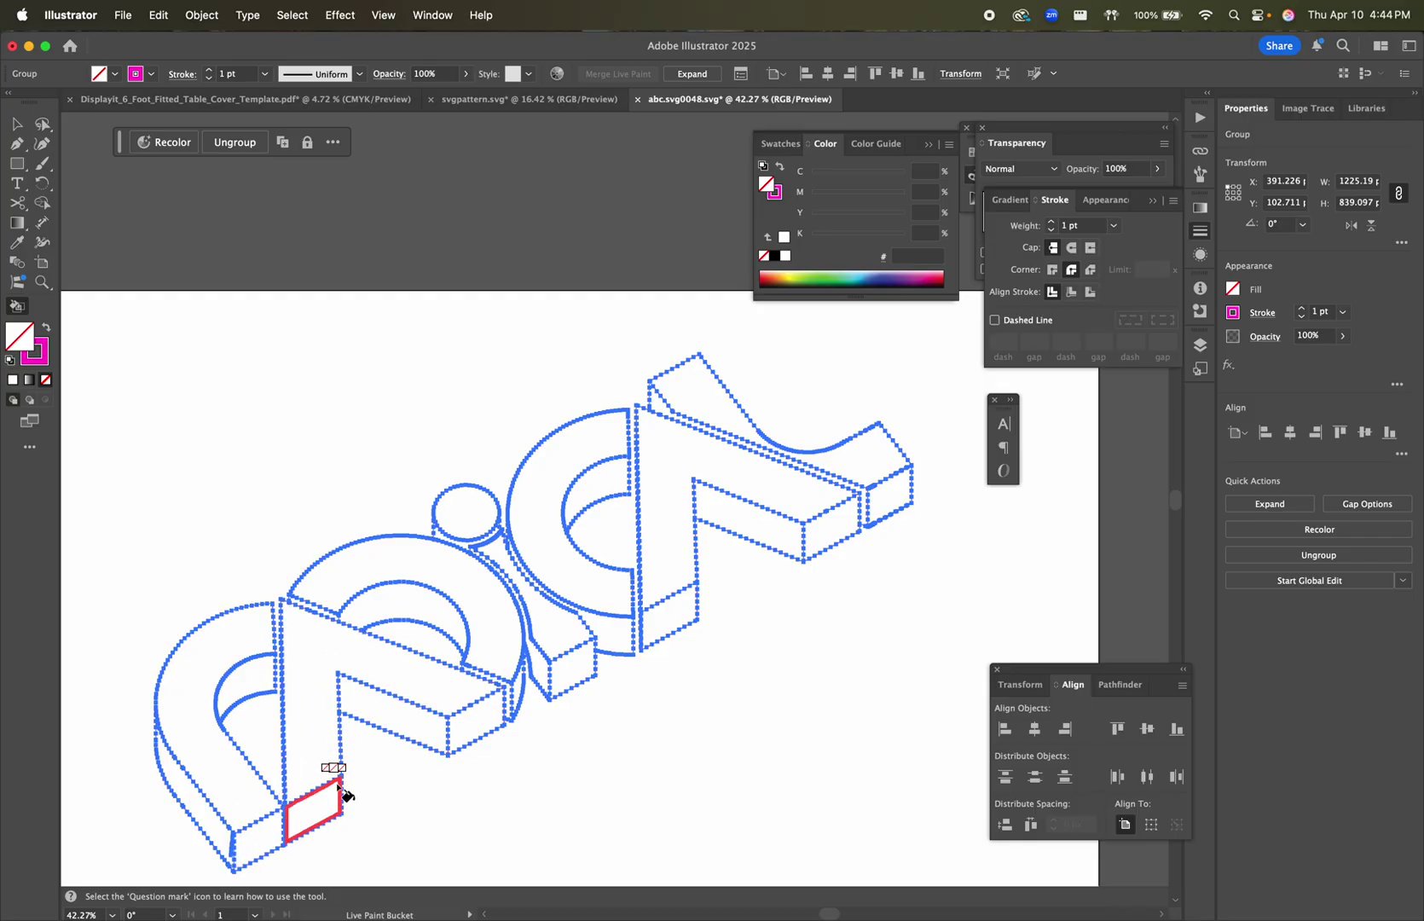
click(520, 688)
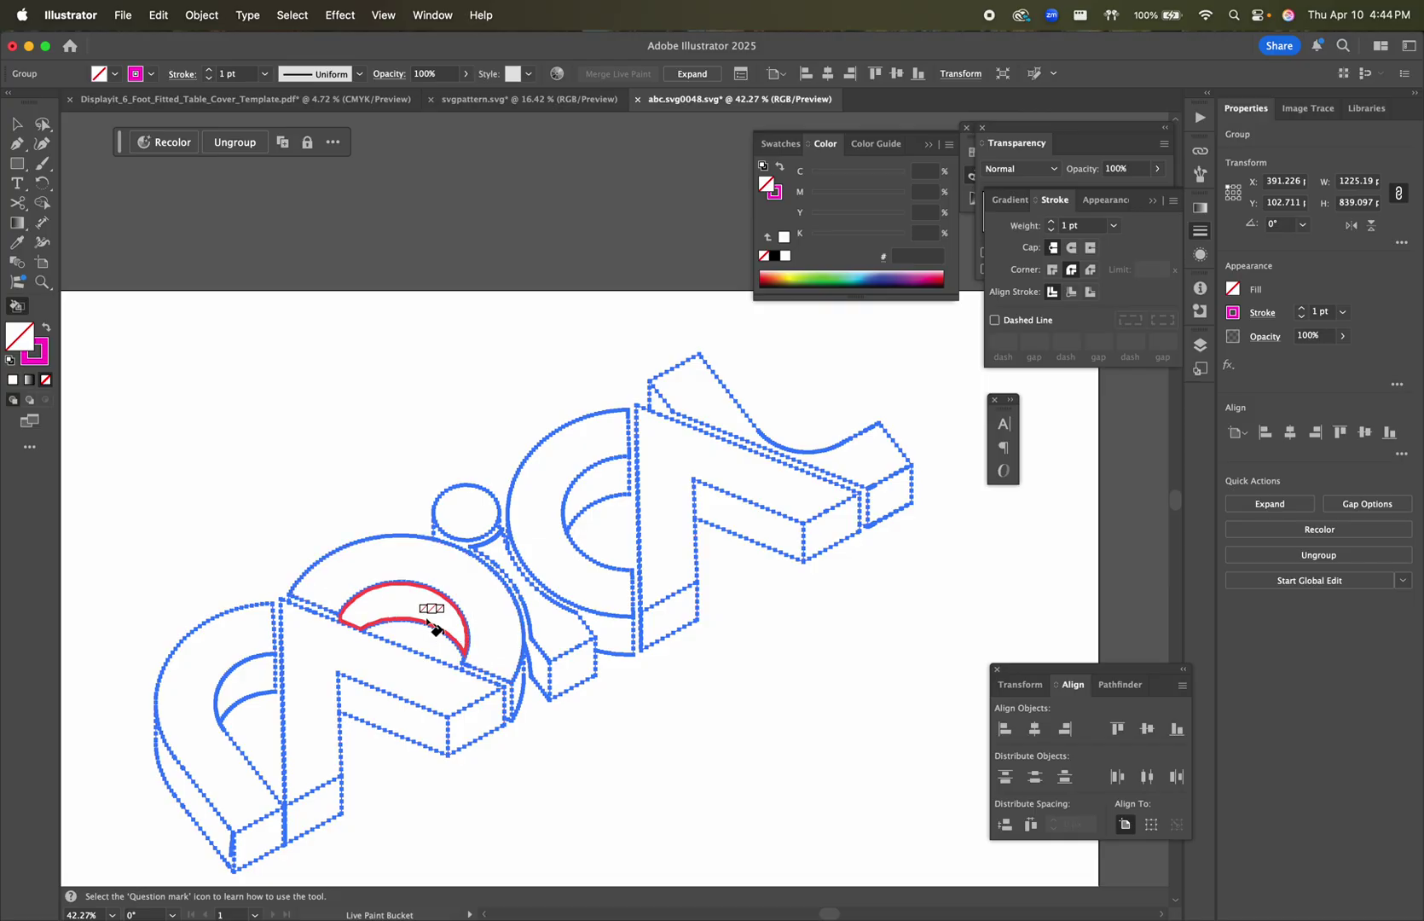
click(471, 512)
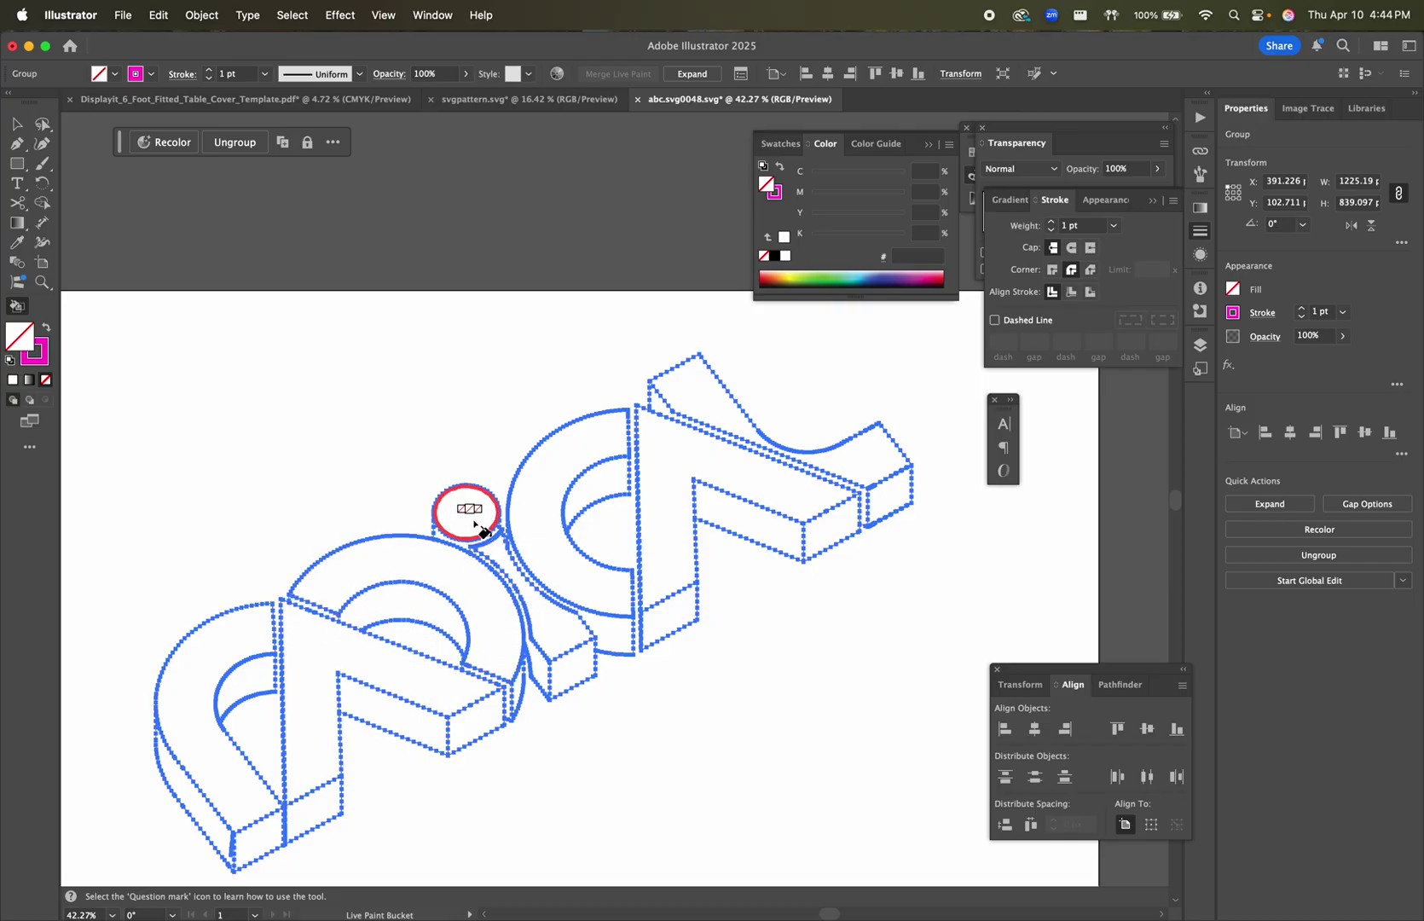
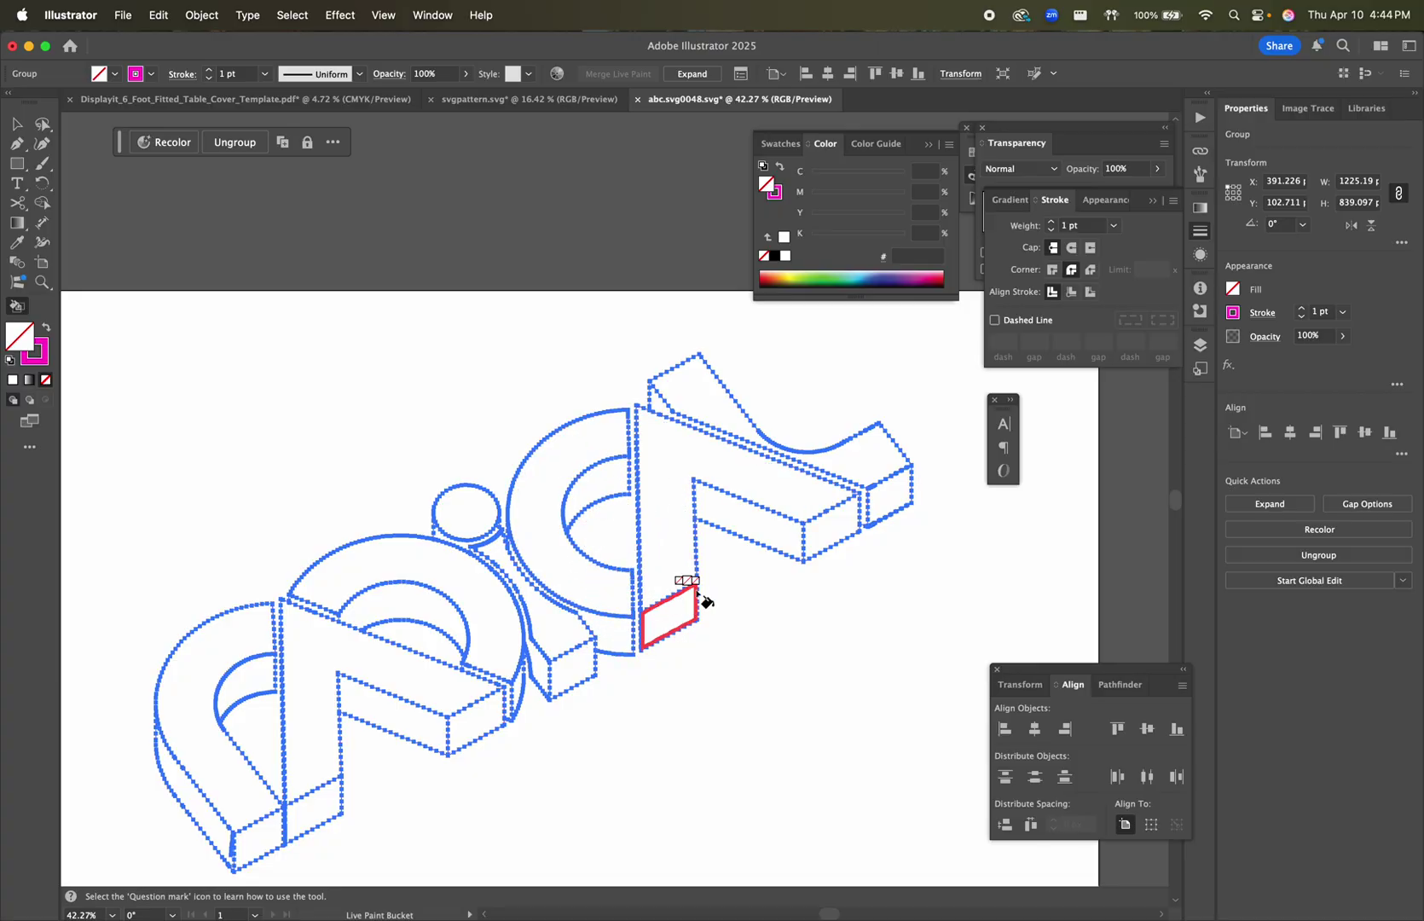
- Switch to the Live Paint Selection tool from the full toolbar drawer
mouse_move(720, 537)
mouse_down()
mouse_move(735, 516)
mouse_move(832, 528)
mouse_move(865, 509)
mouse_up()
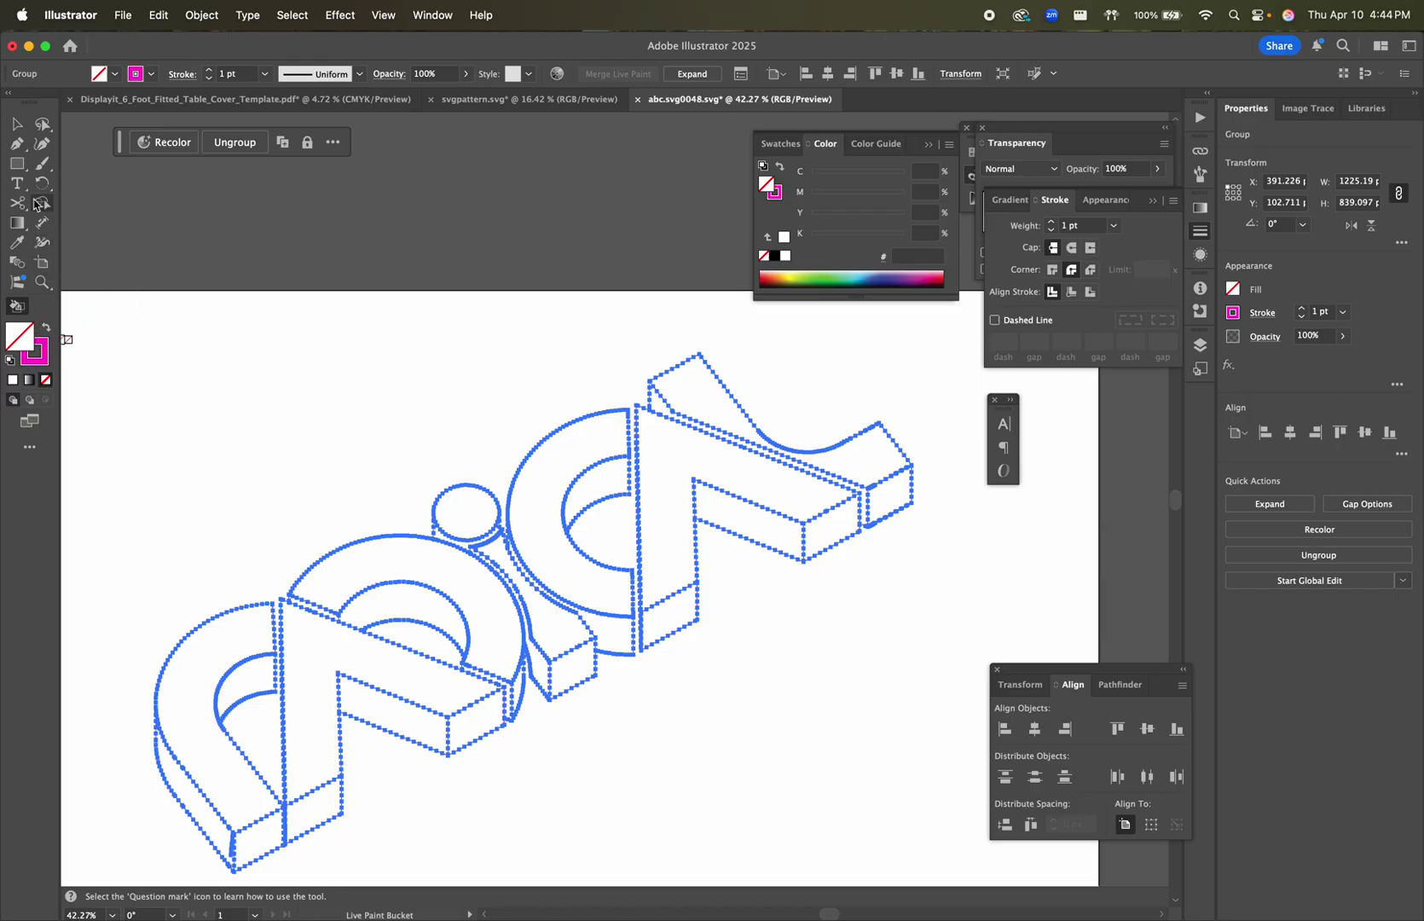
click(18, 126)
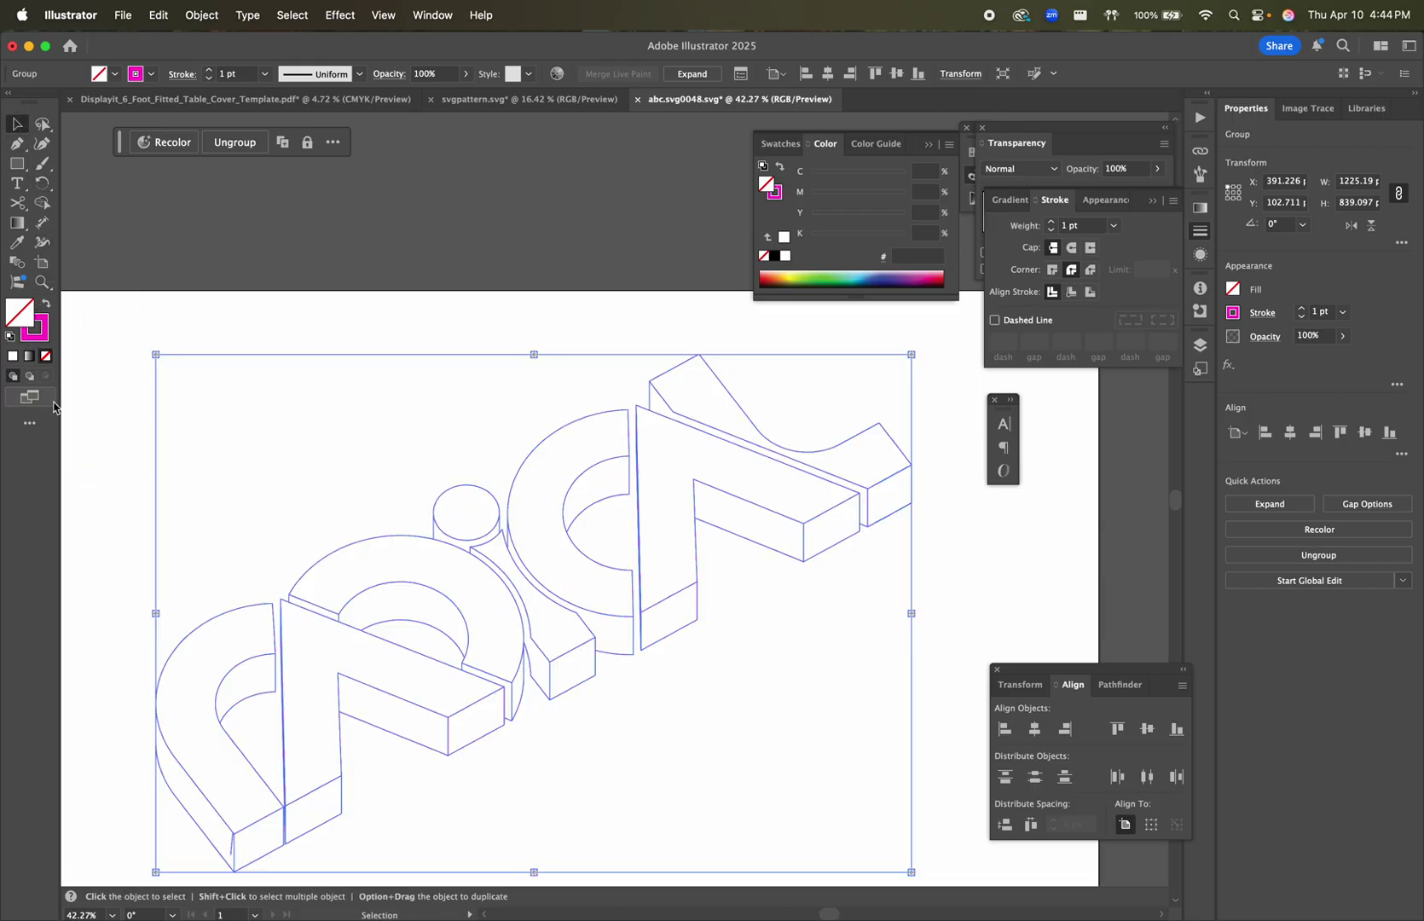
click(29, 423)
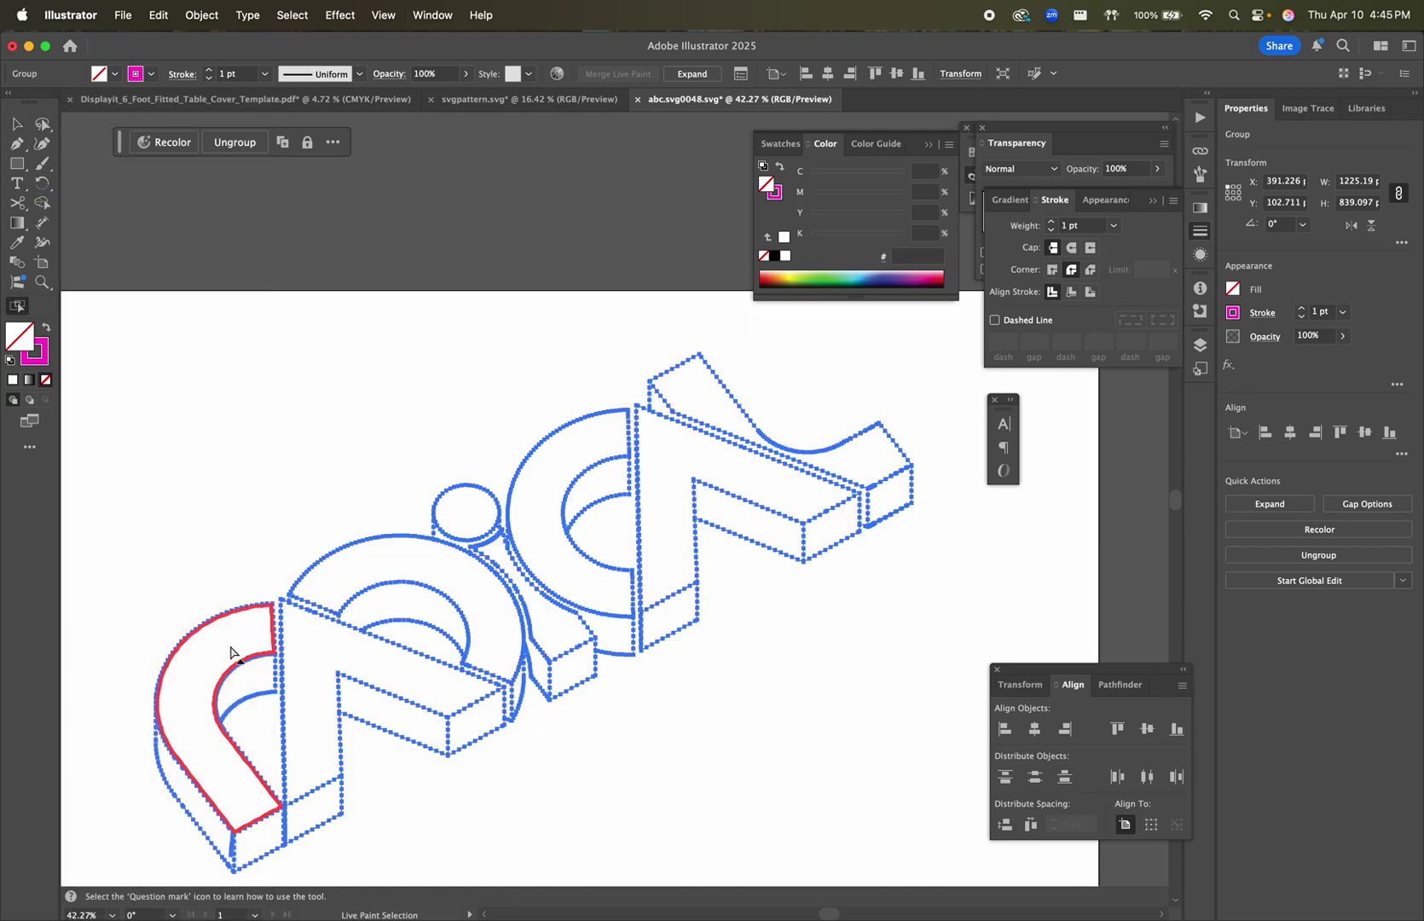
- Select the top face of every letter and fill them green 147438
click(226, 648)
shift+click(310, 645)
shift+click(423, 567)
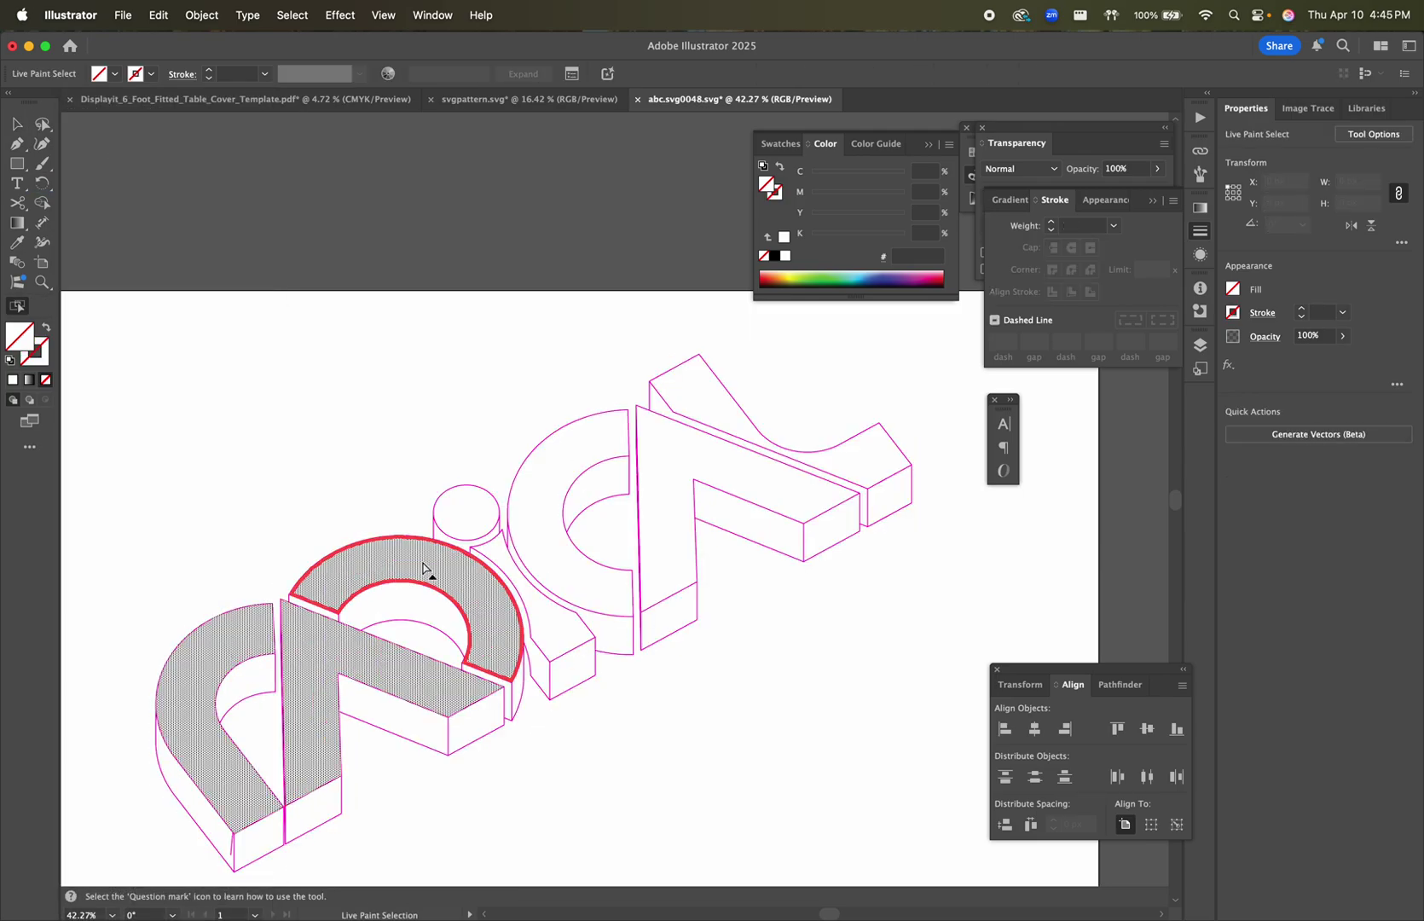
shift+click(491, 536)
shift+click(533, 525)
shift+click(648, 483)
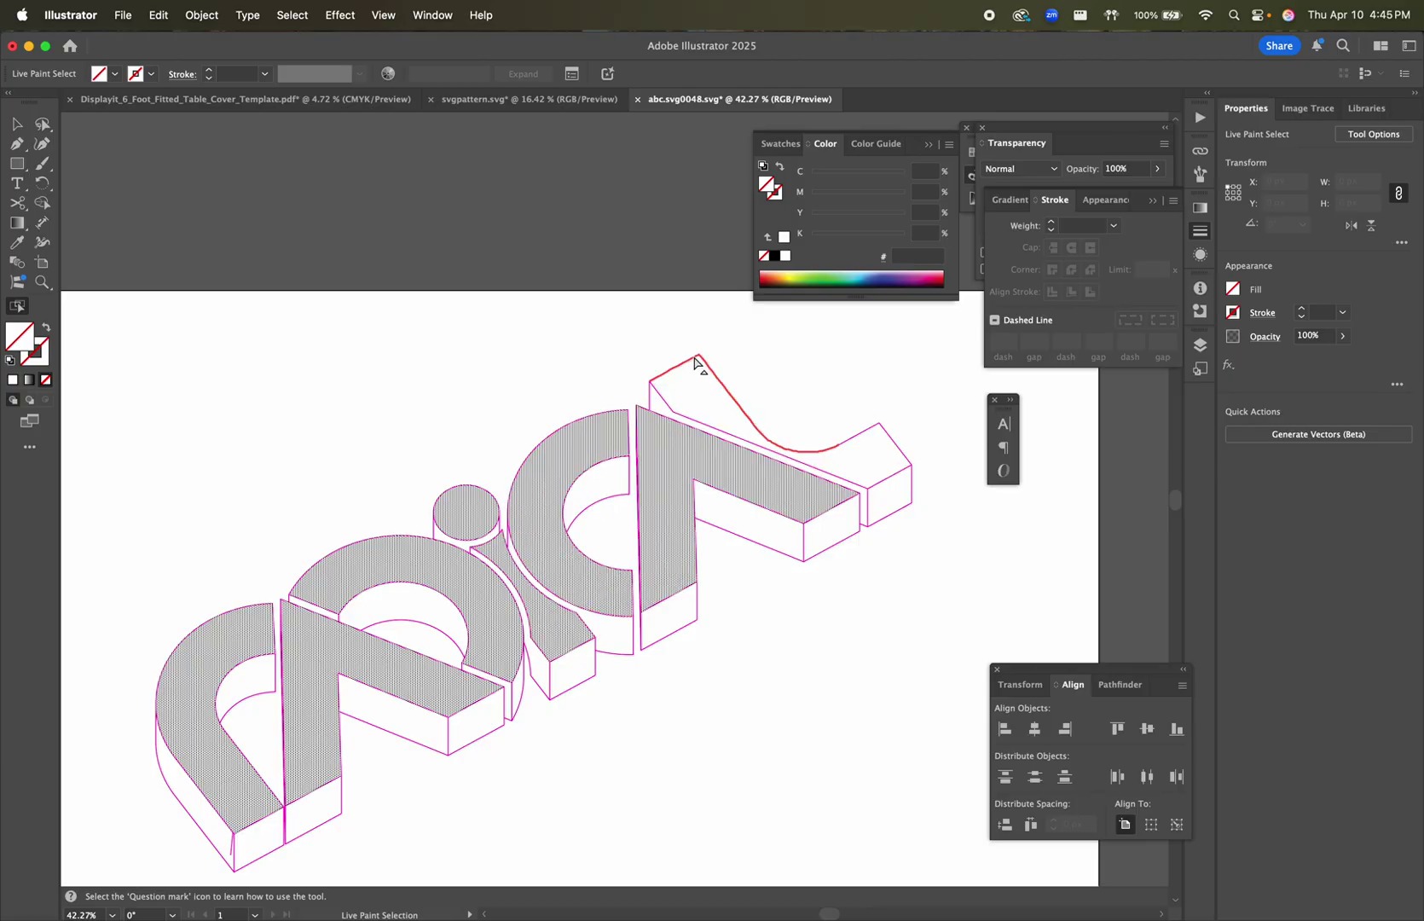
shift+click(703, 382)
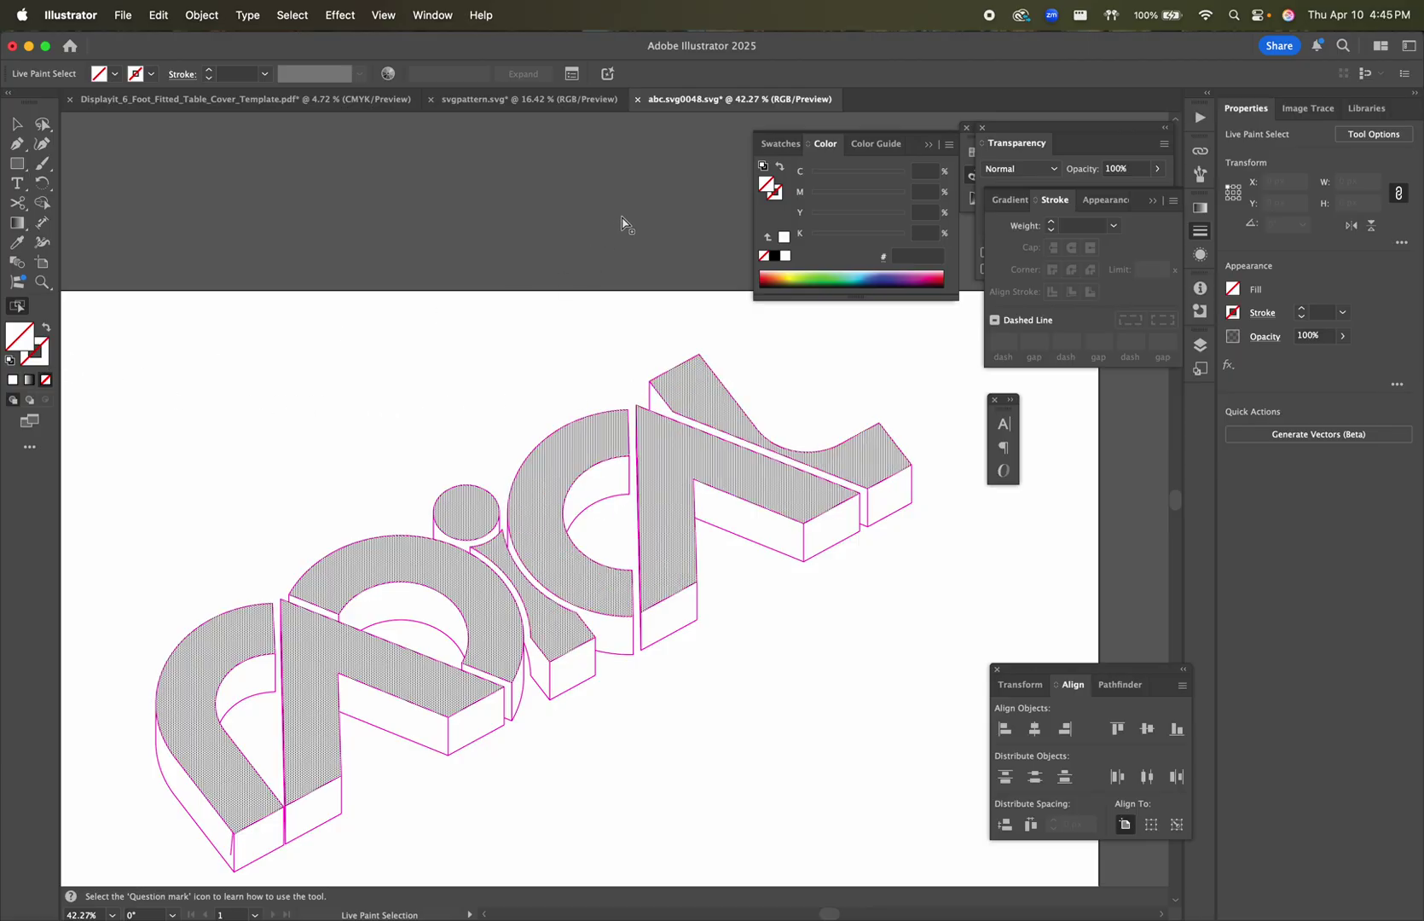
click(824, 275)
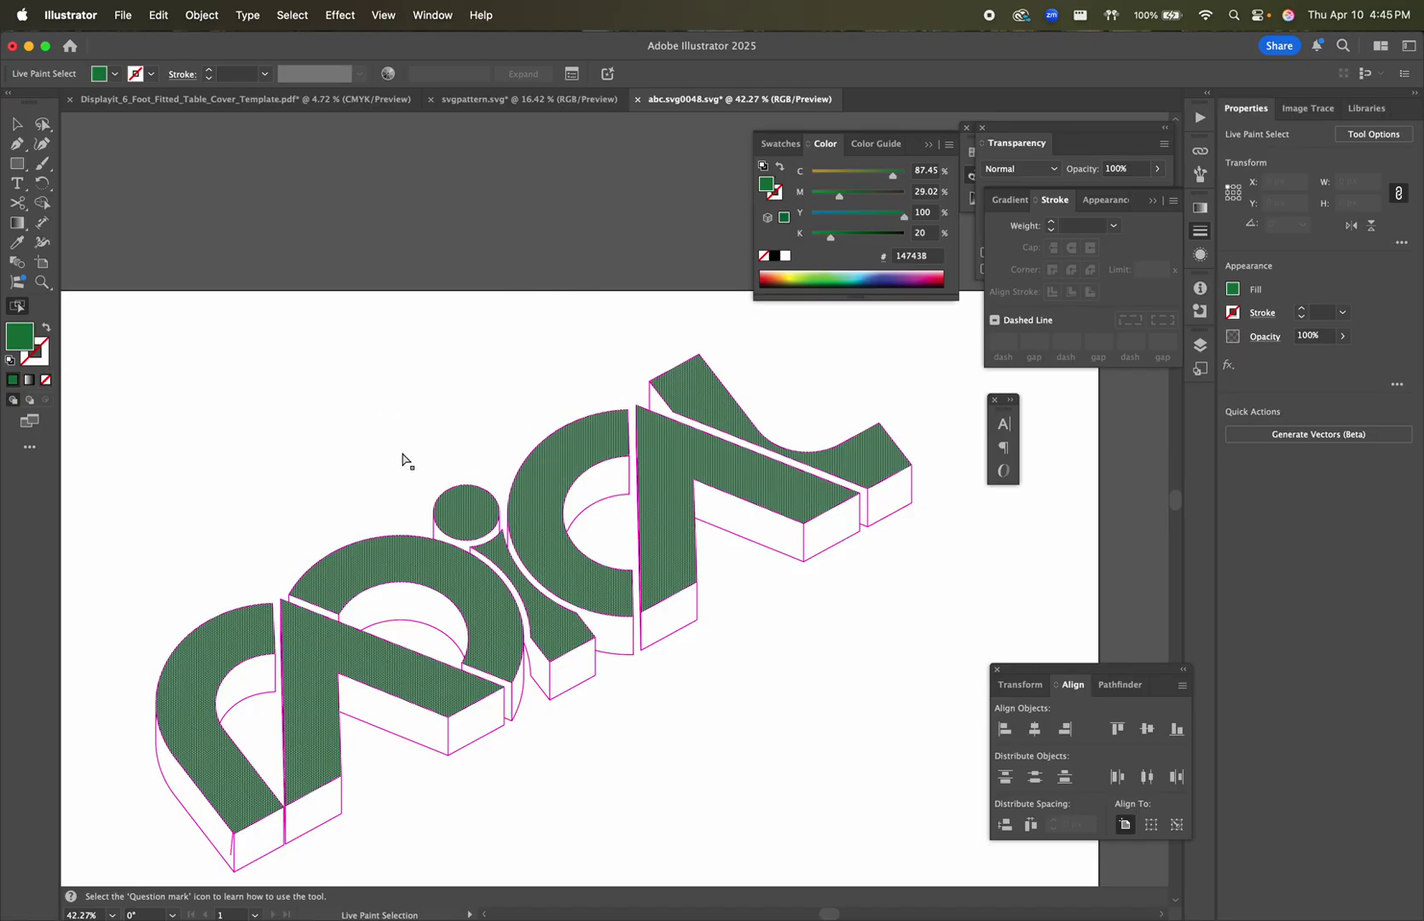
- Select the long side faces of the a, n and i base
click(242, 721)
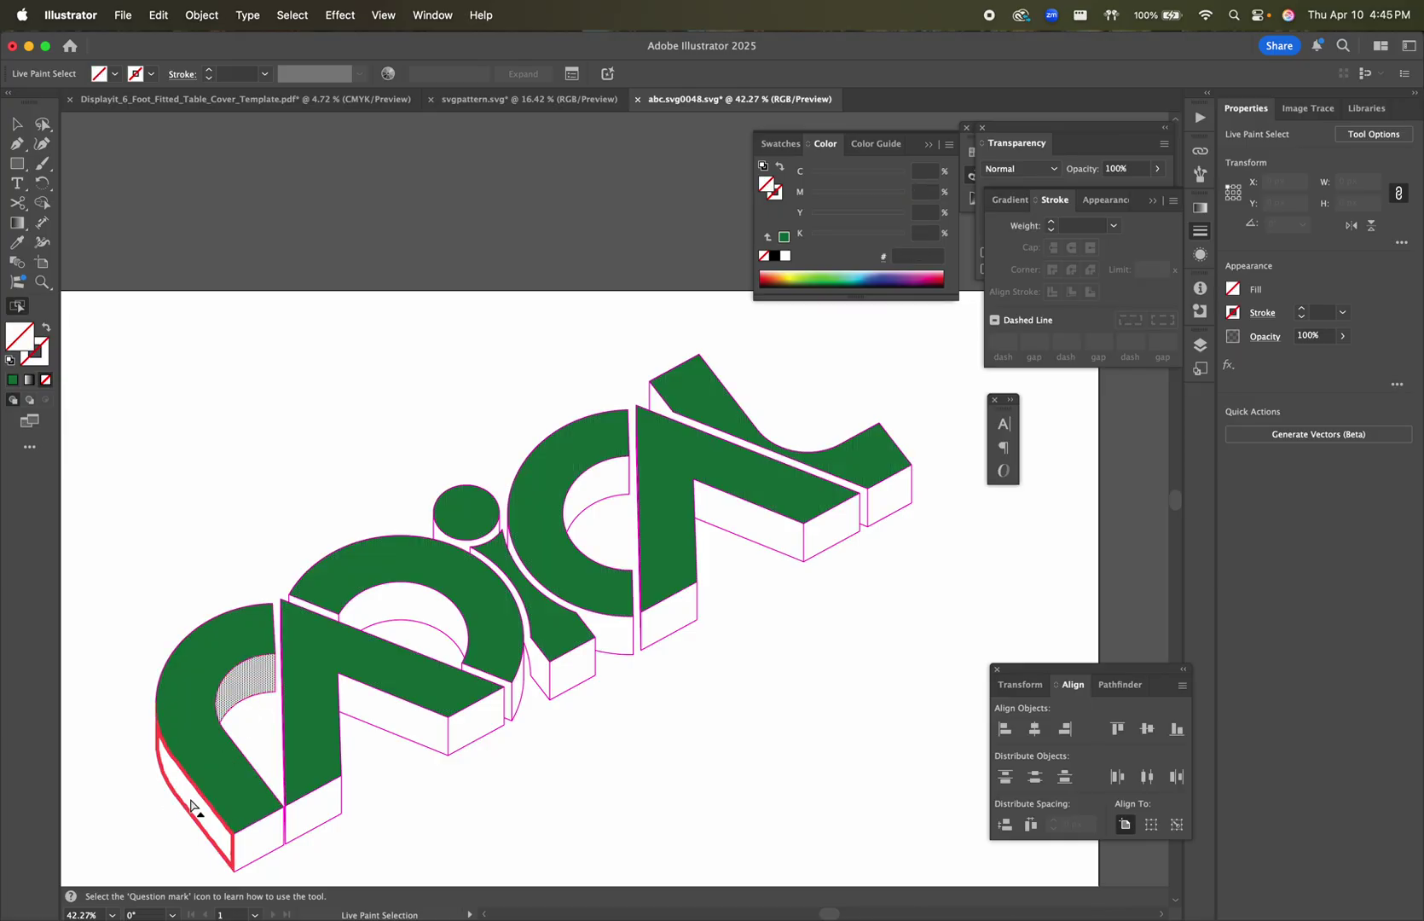
shift+click(192, 806)
shift+click(259, 834)
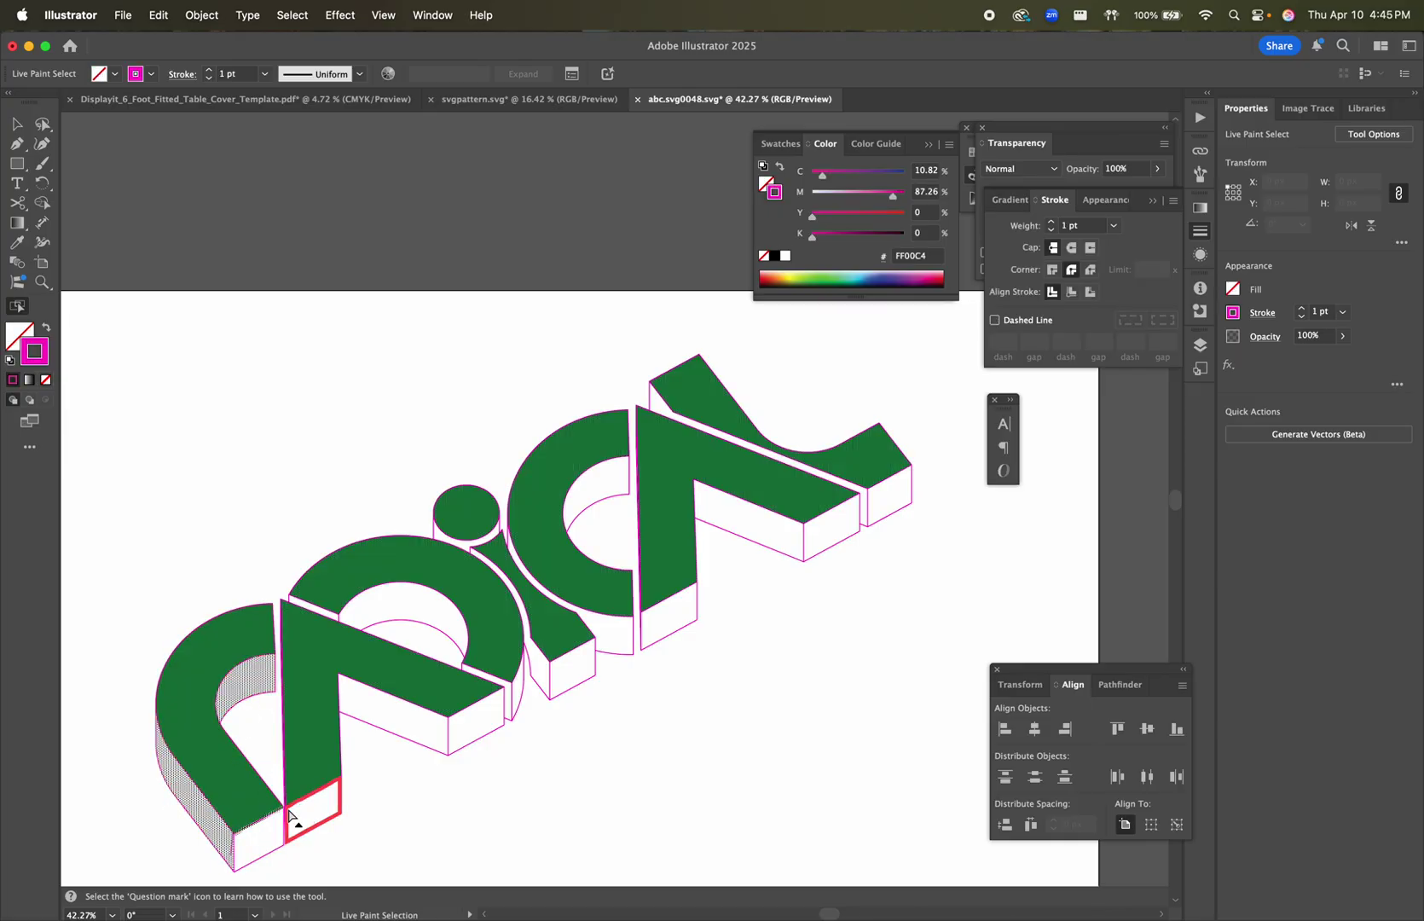
shift+click(284, 839)
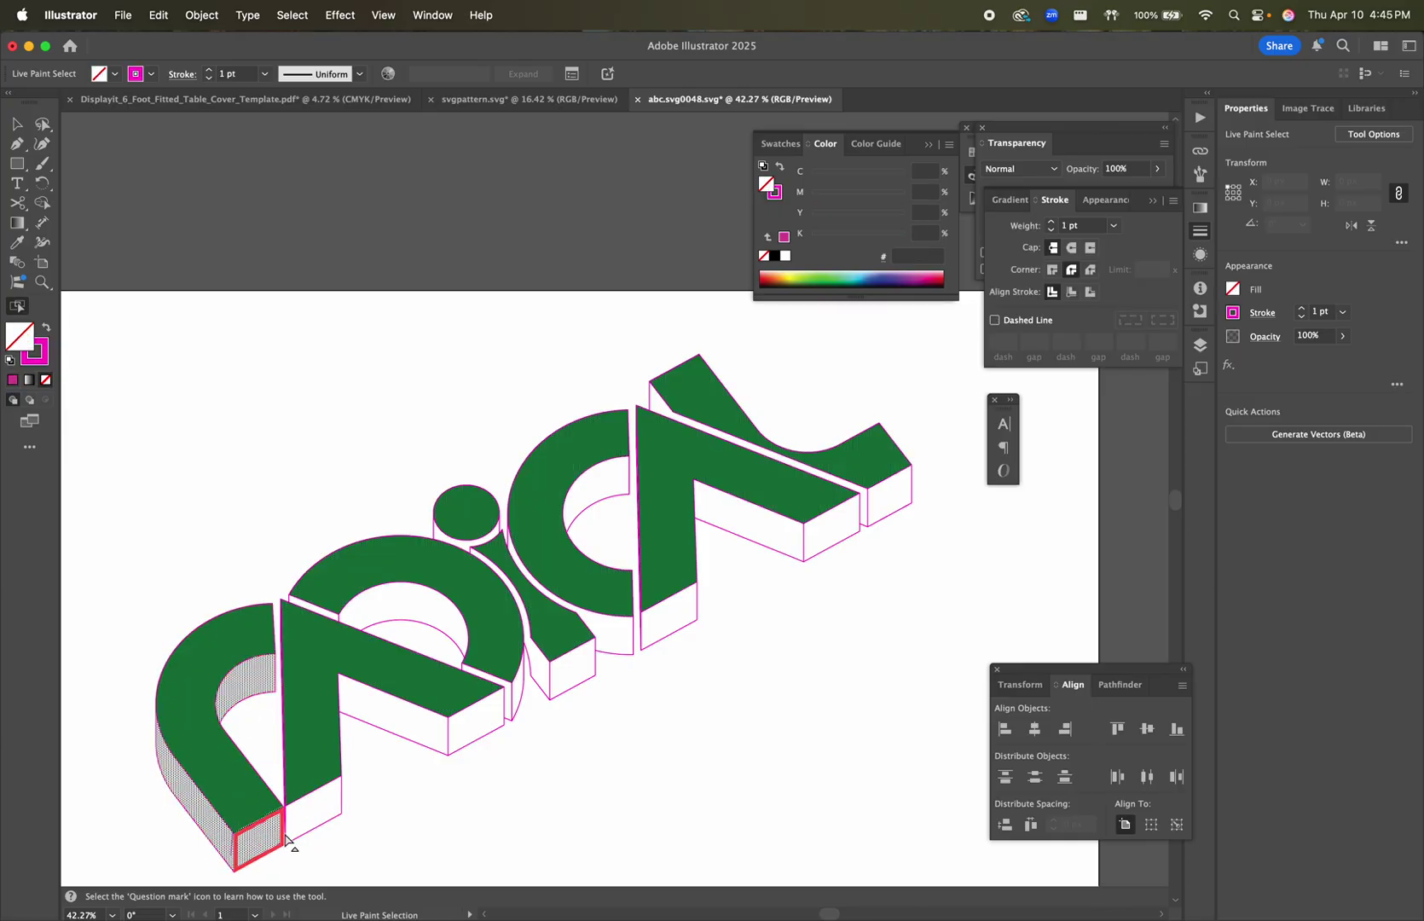
shift+click(313, 810)
shift+click(398, 729)
shift+click(470, 730)
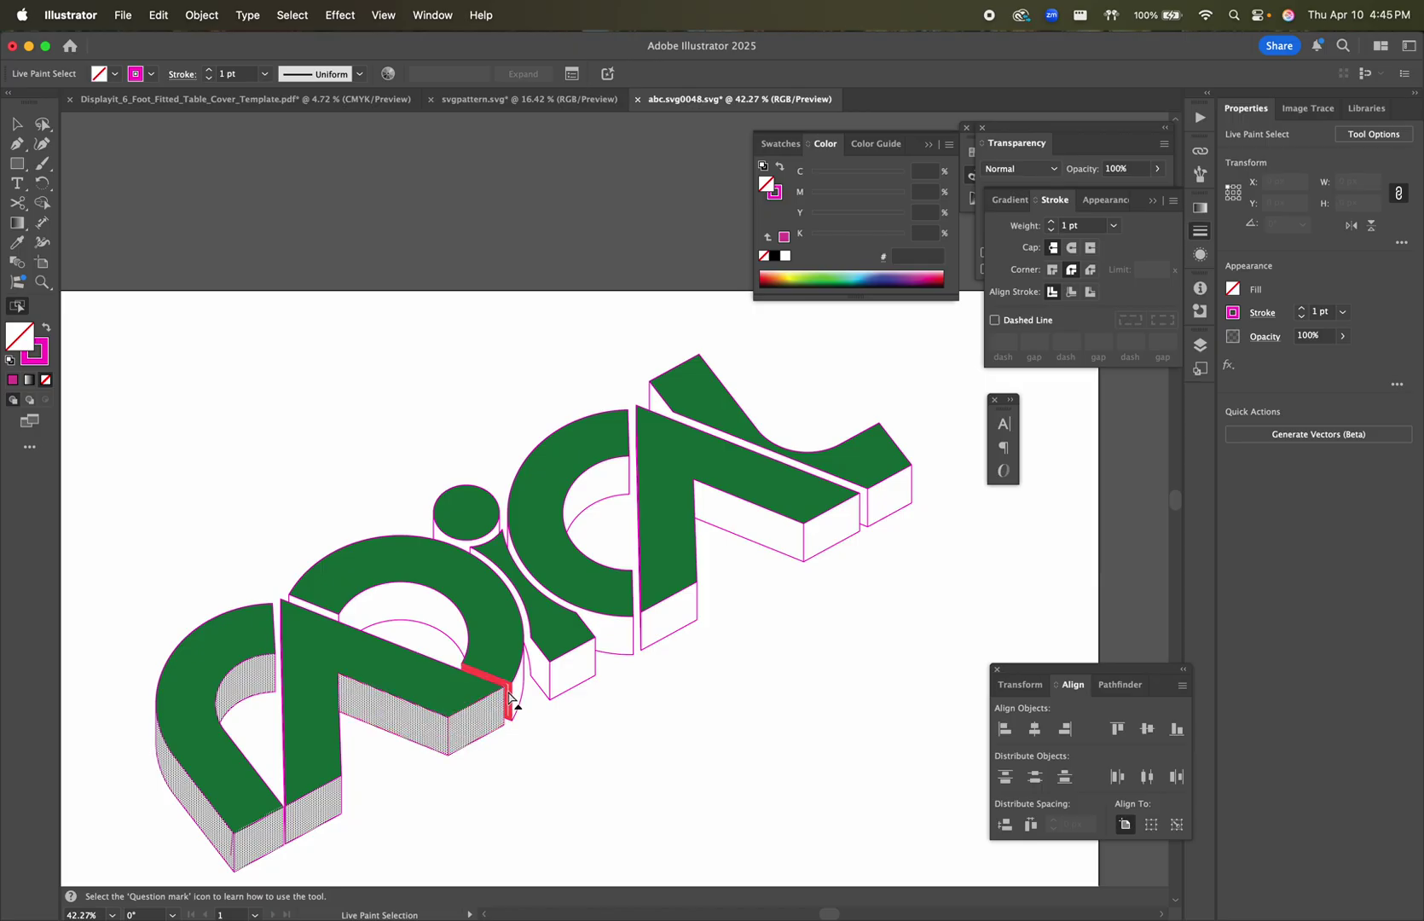
shift+click(524, 667)
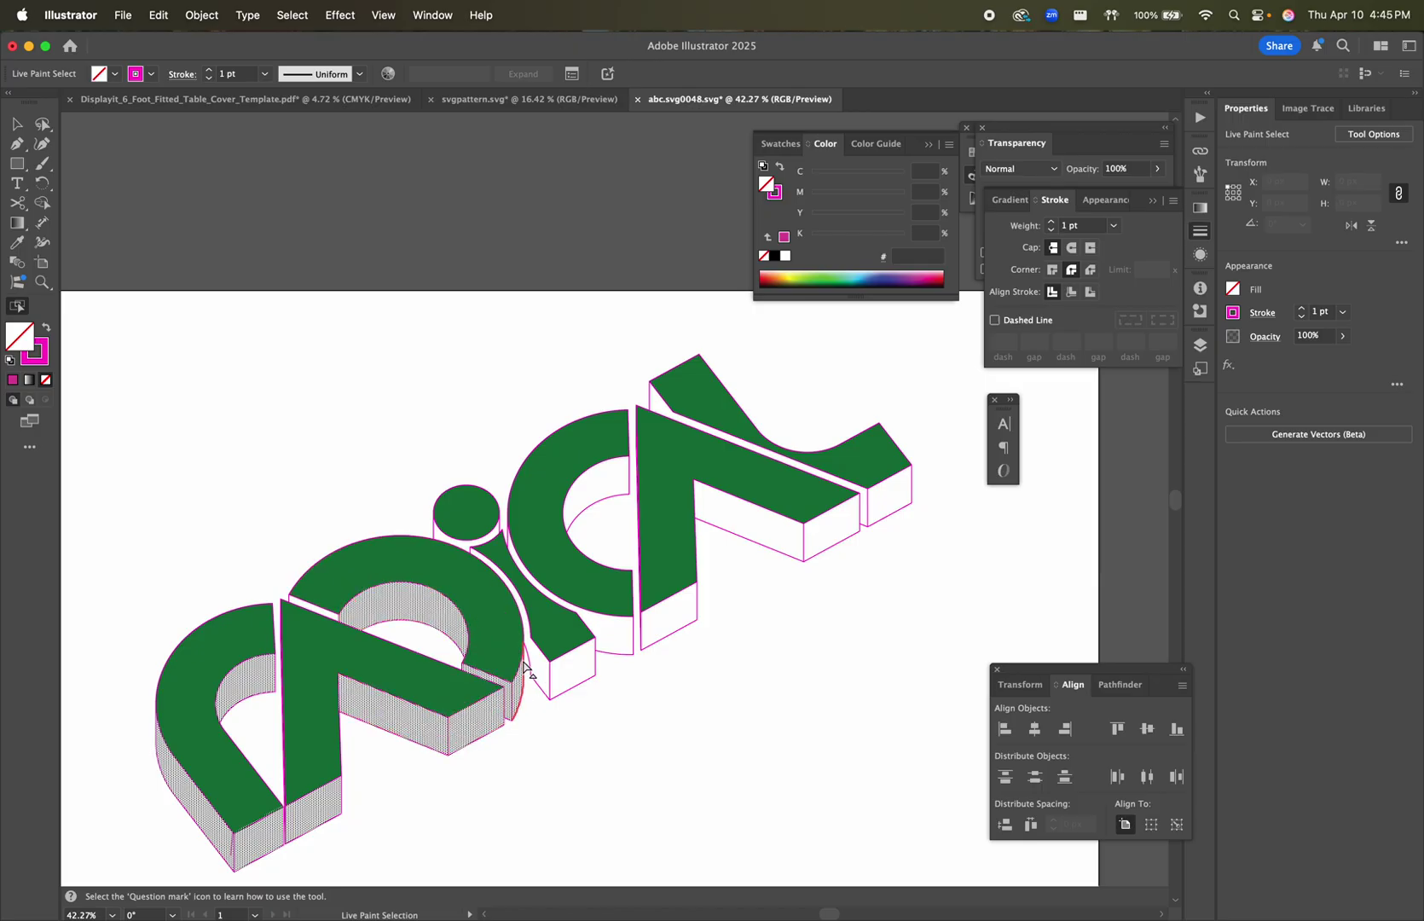
shift+click(553, 674)
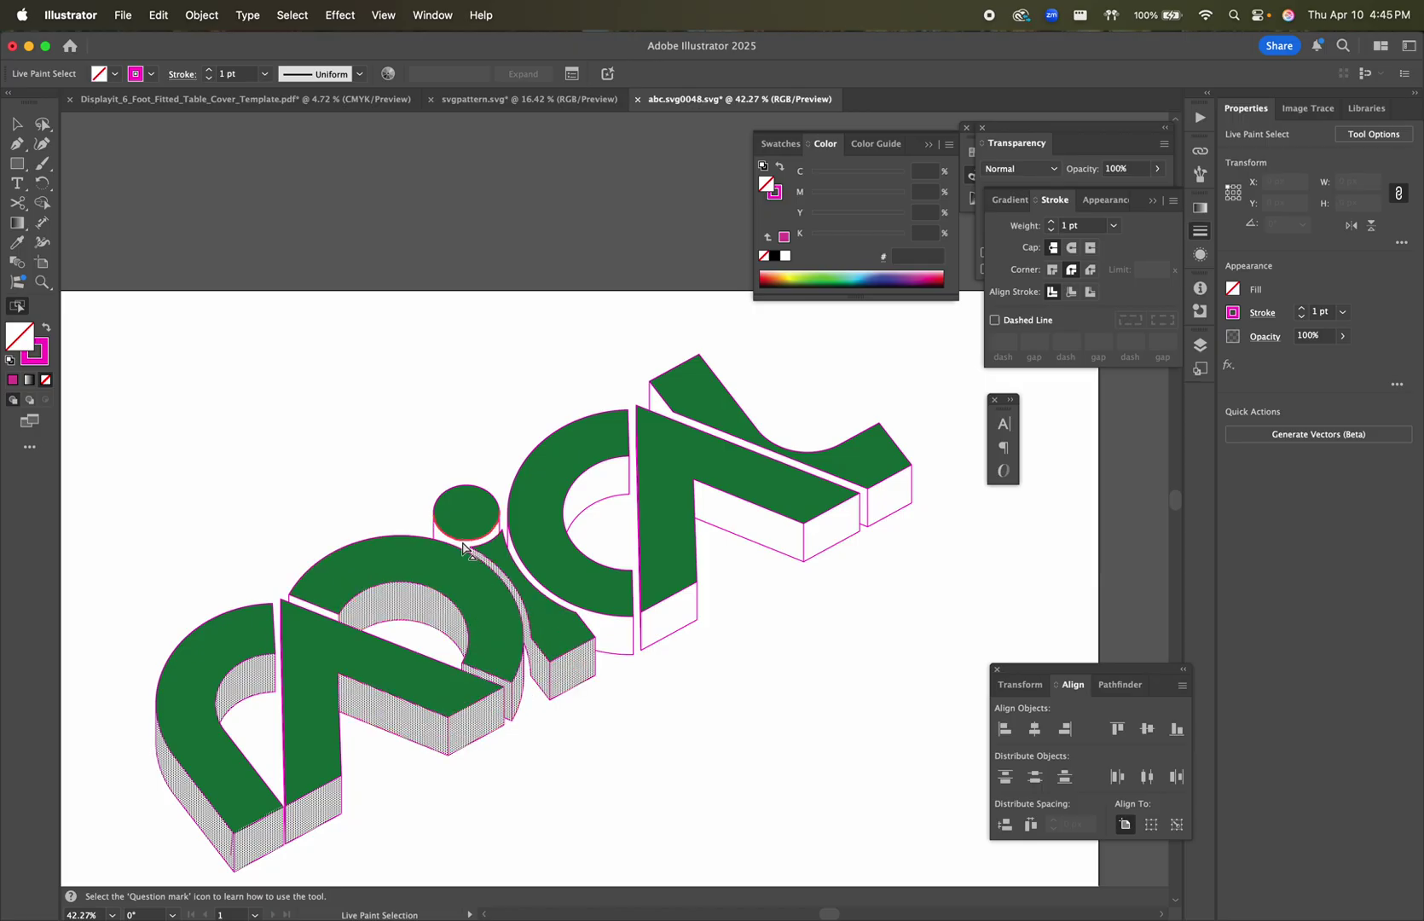
- Add the i dot, c and k side faces and fill all sides blue 3458A7
shift+click(466, 549)
shift+click(595, 503)
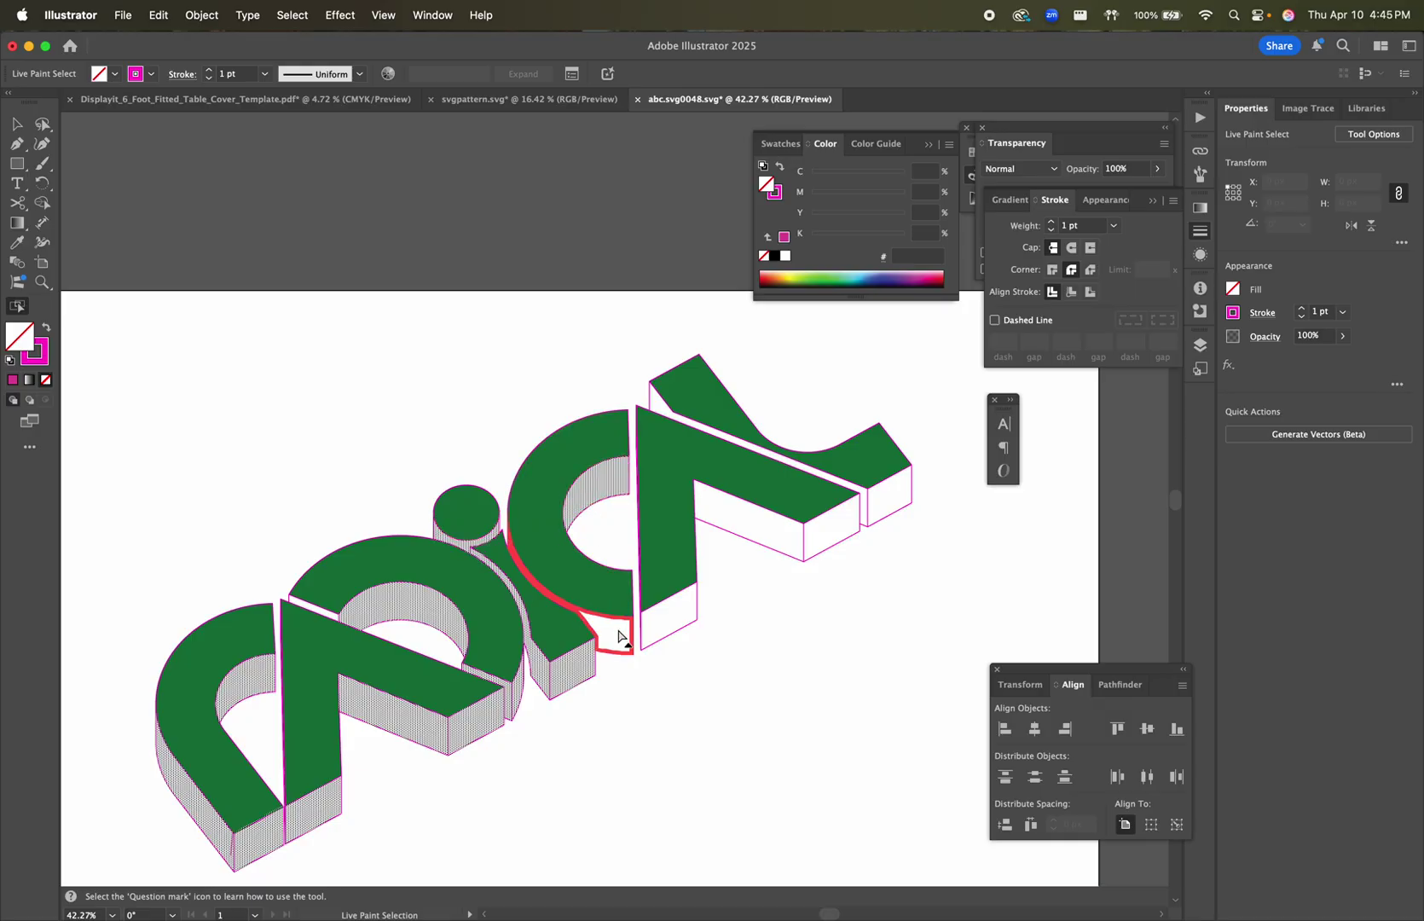
shift+click(618, 636)
shift+click(665, 616)
shift+click(797, 535)
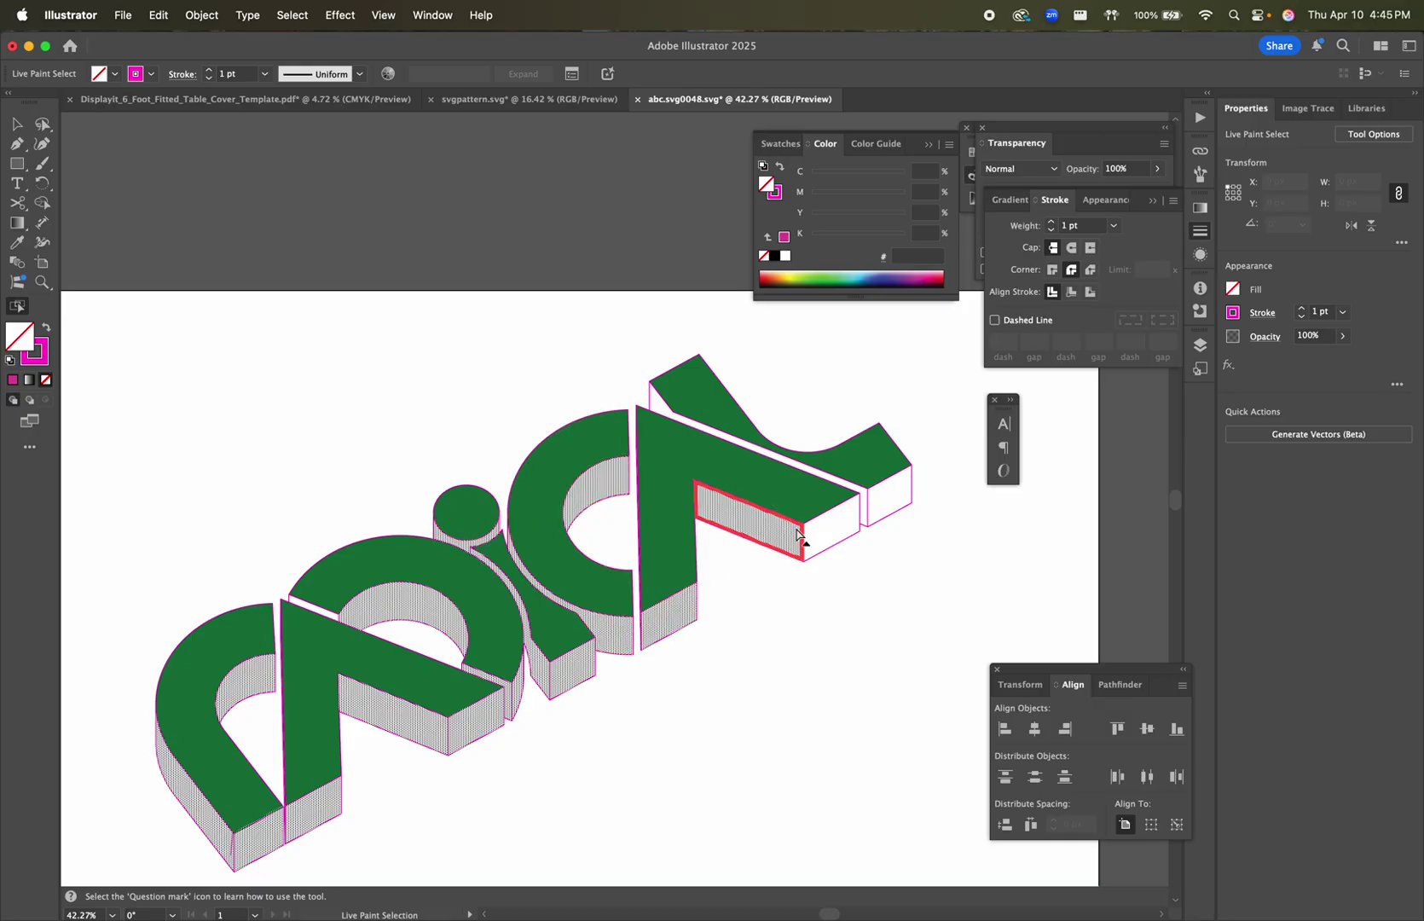
shift+click(844, 533)
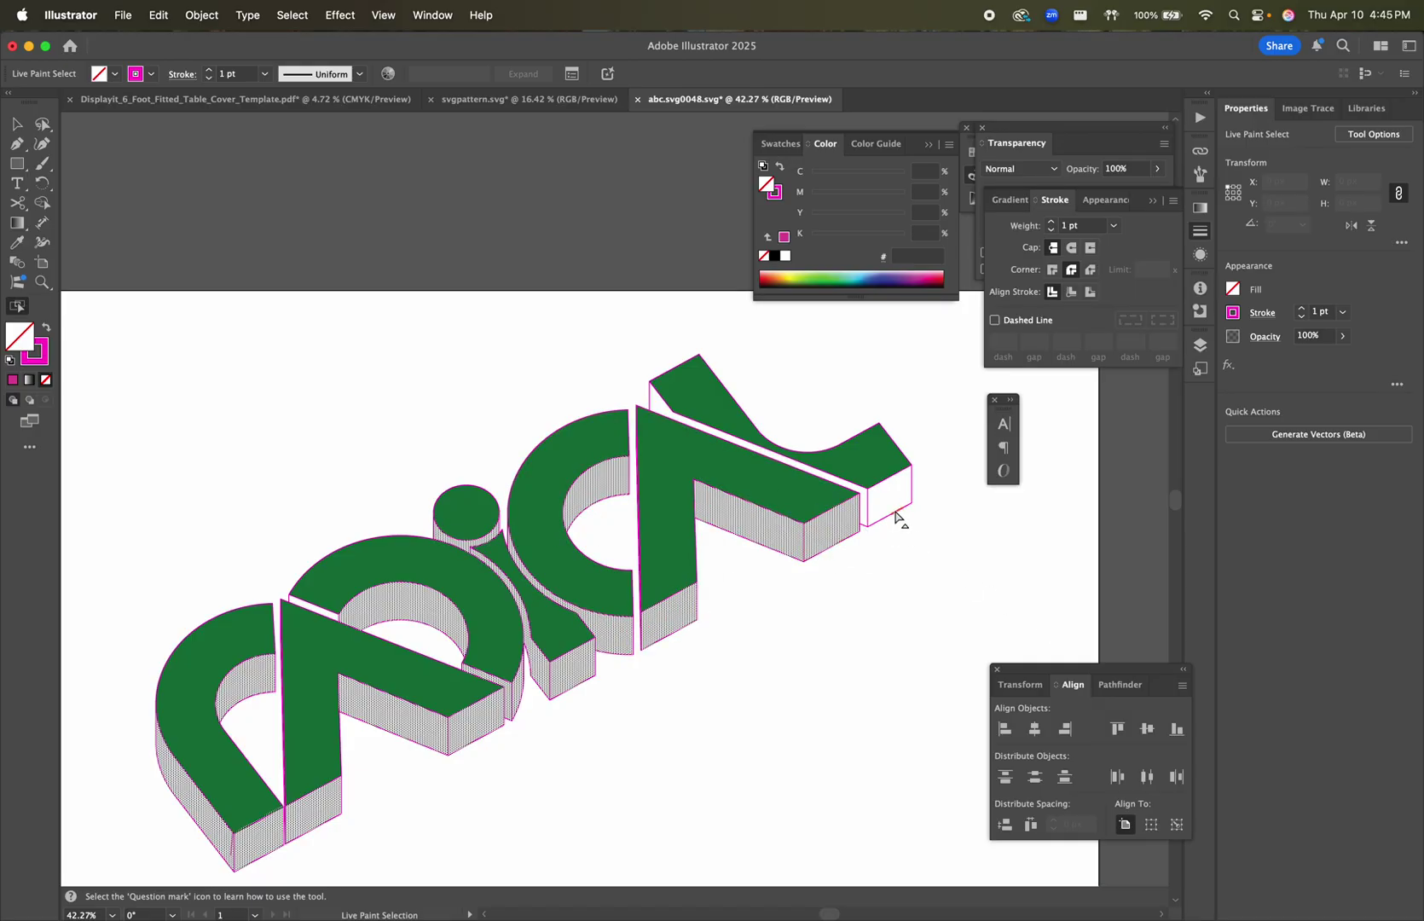
shift+click(891, 508)
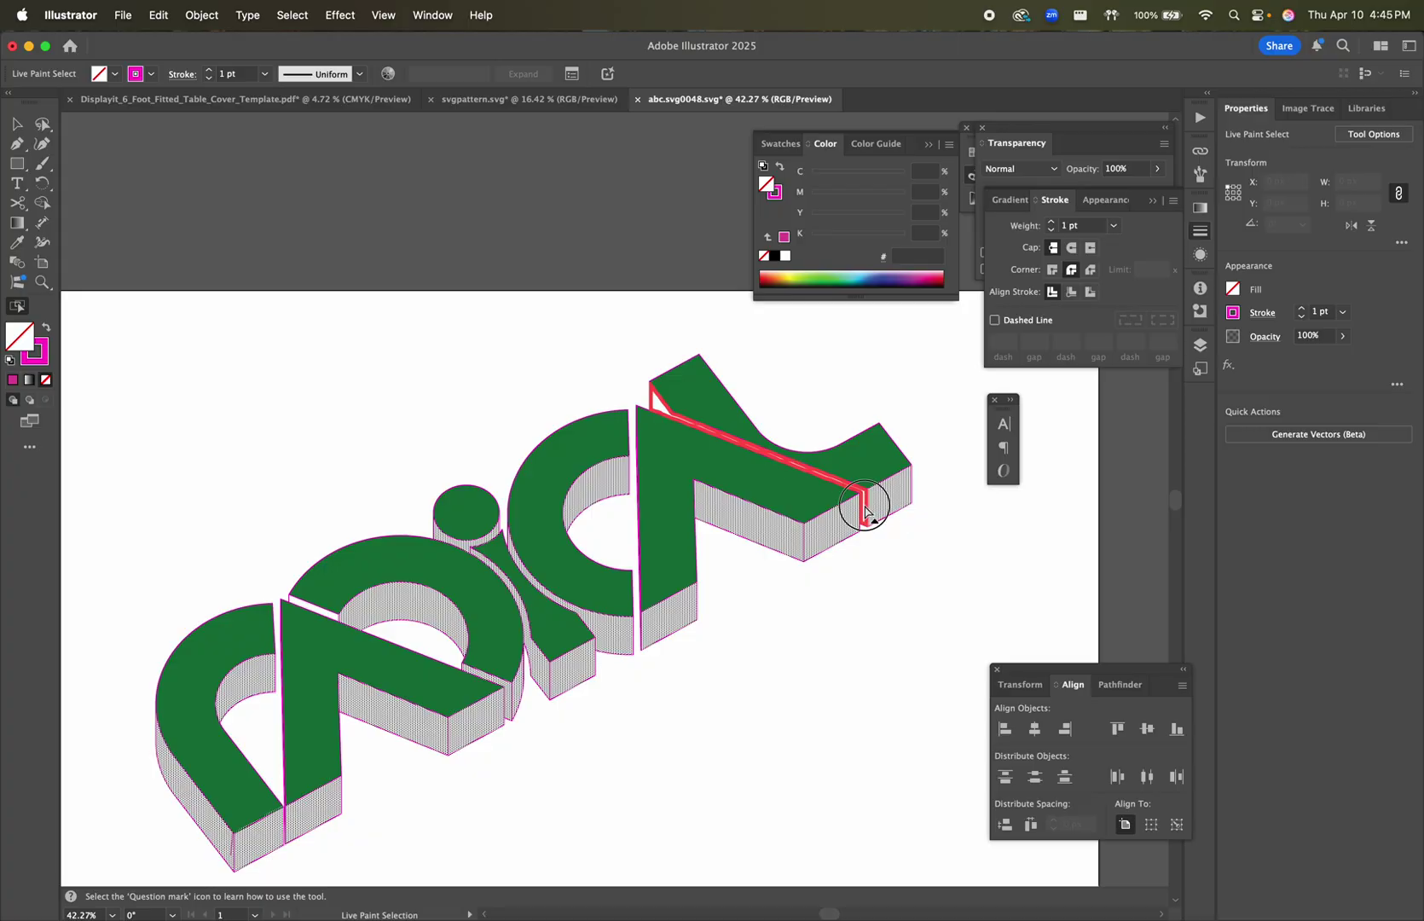
shift+click(866, 509)
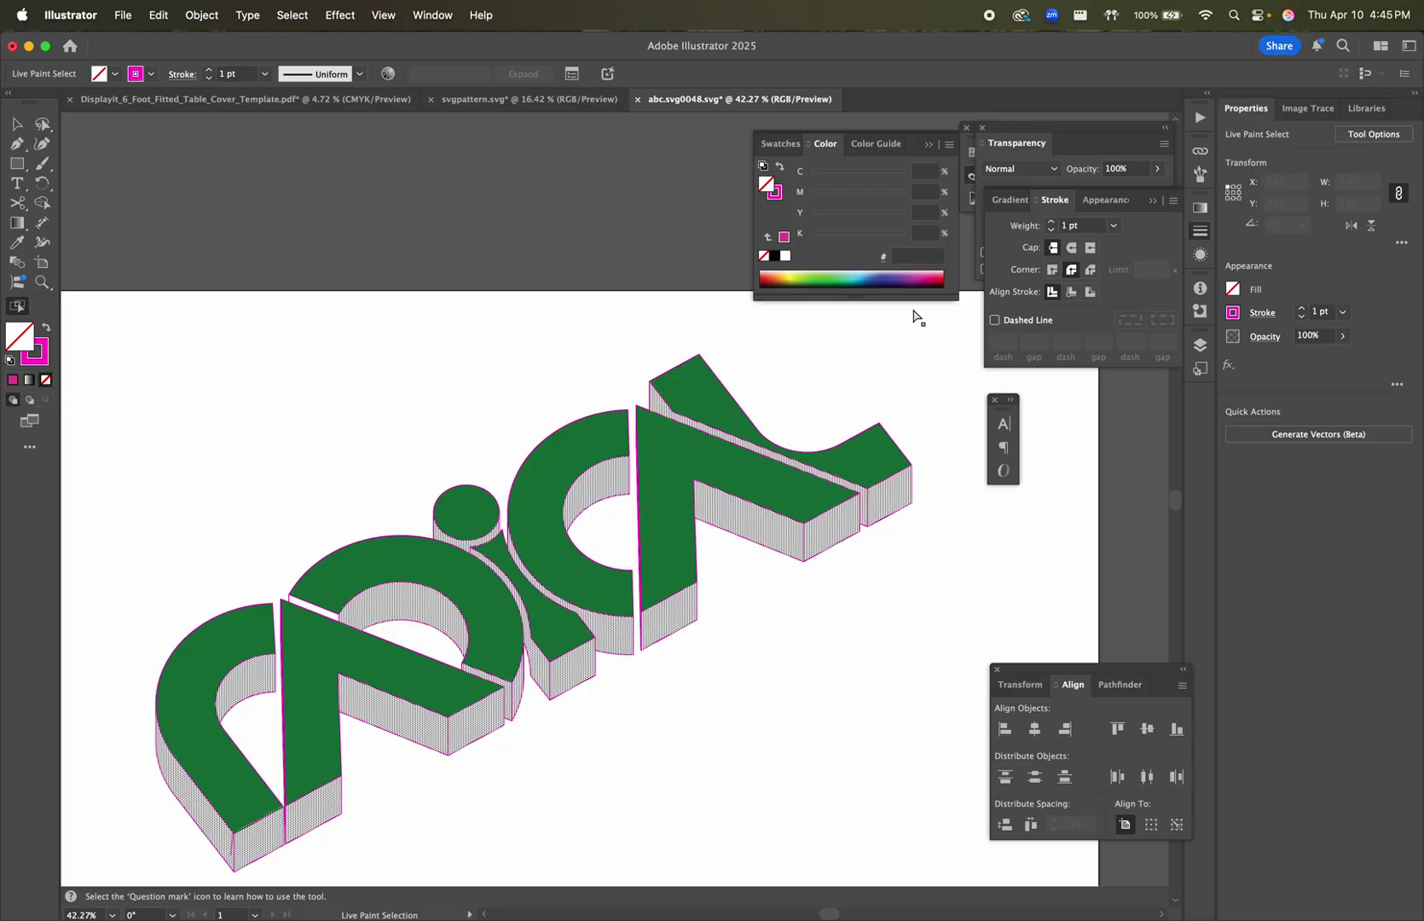
click(877, 271)
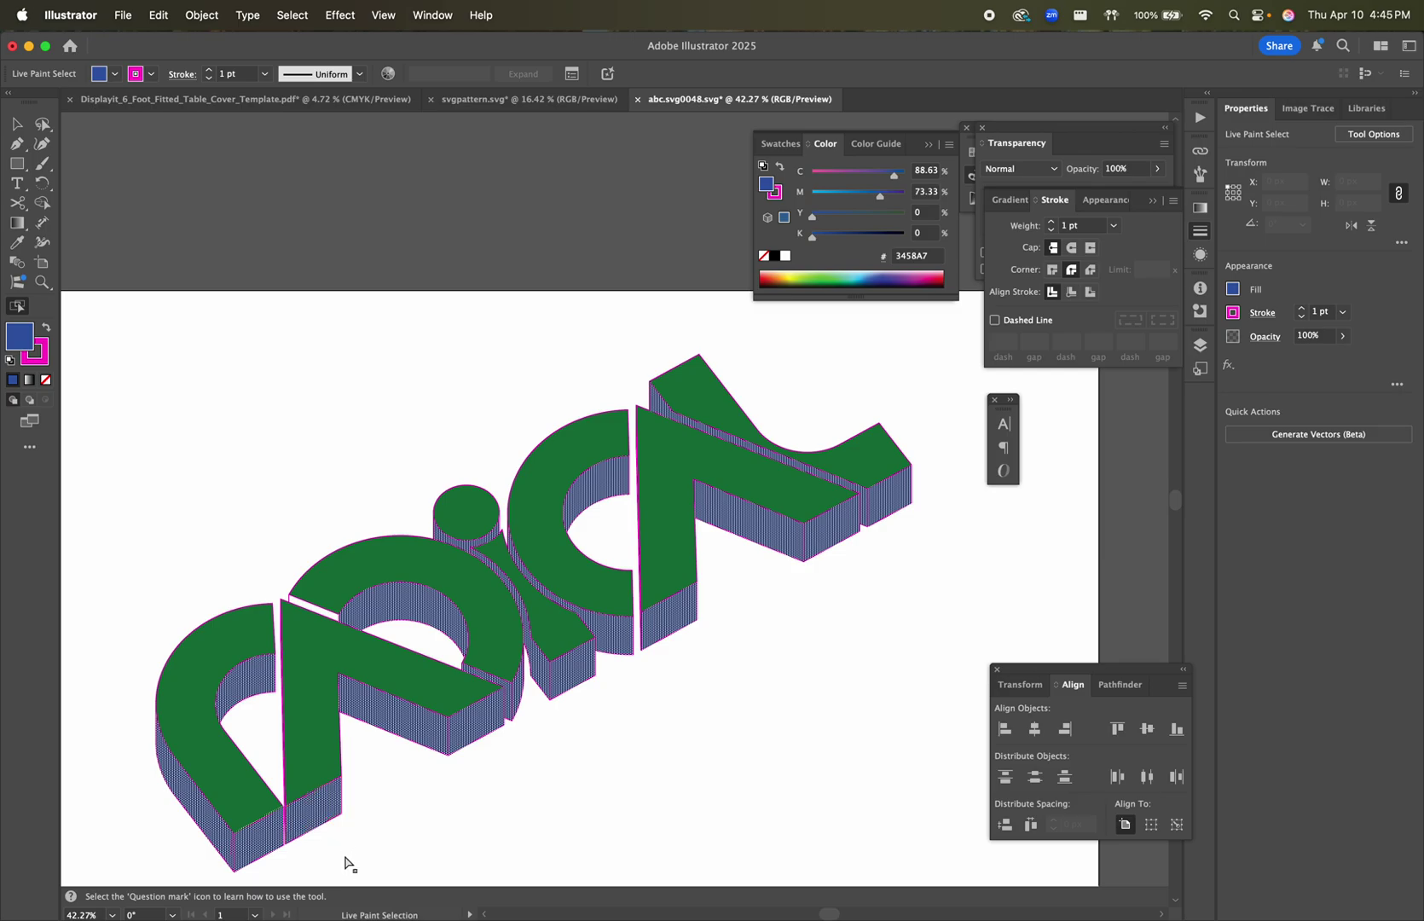
- Select the letters' short end faces and fill them pink EF477C
click(392, 844)
click(256, 840)
shift+click(311, 816)
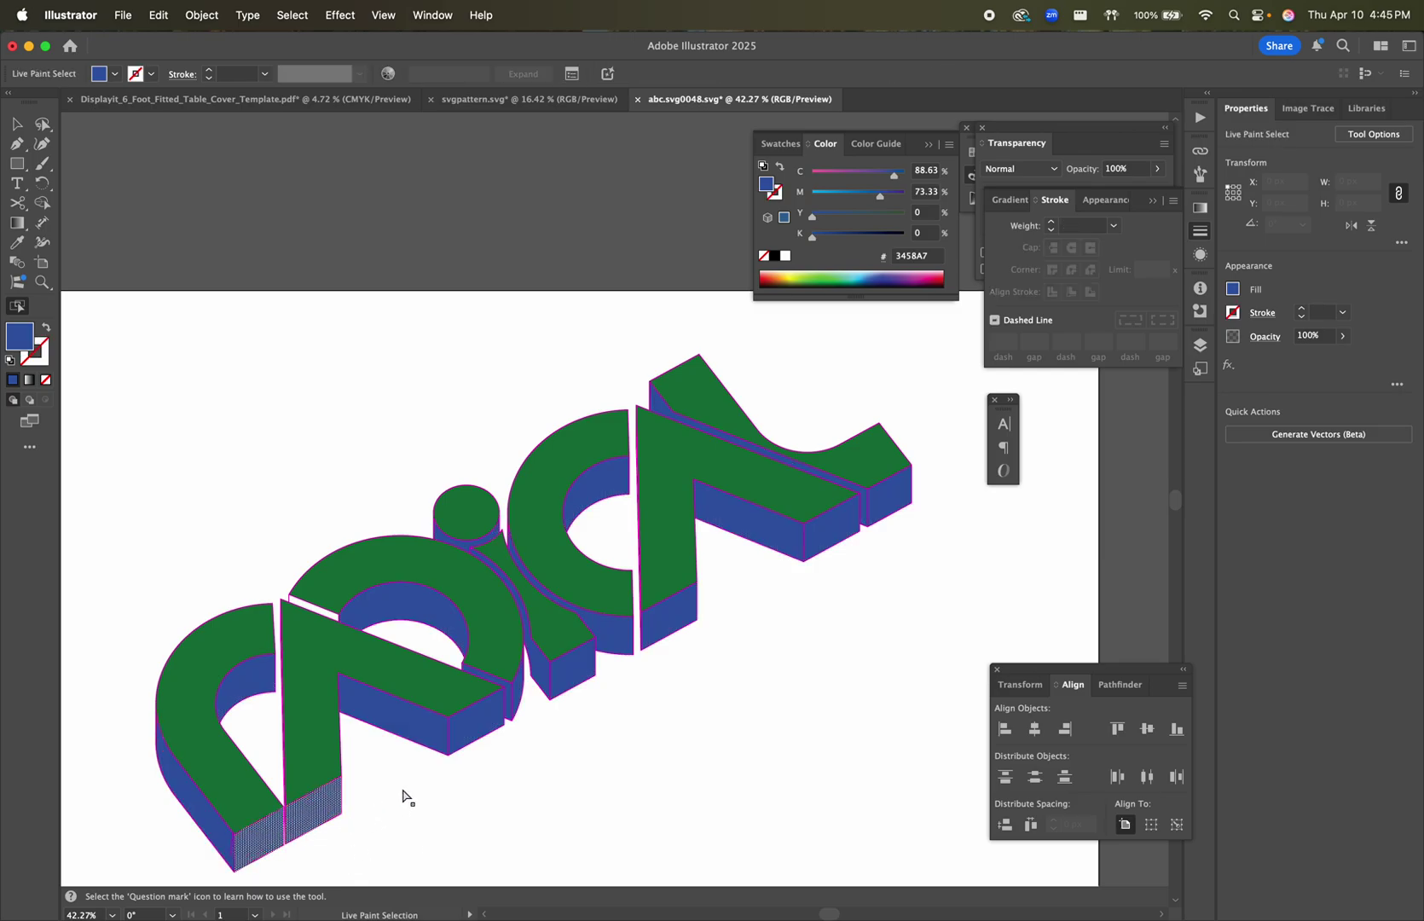
shift+click(482, 727)
shift+click(578, 681)
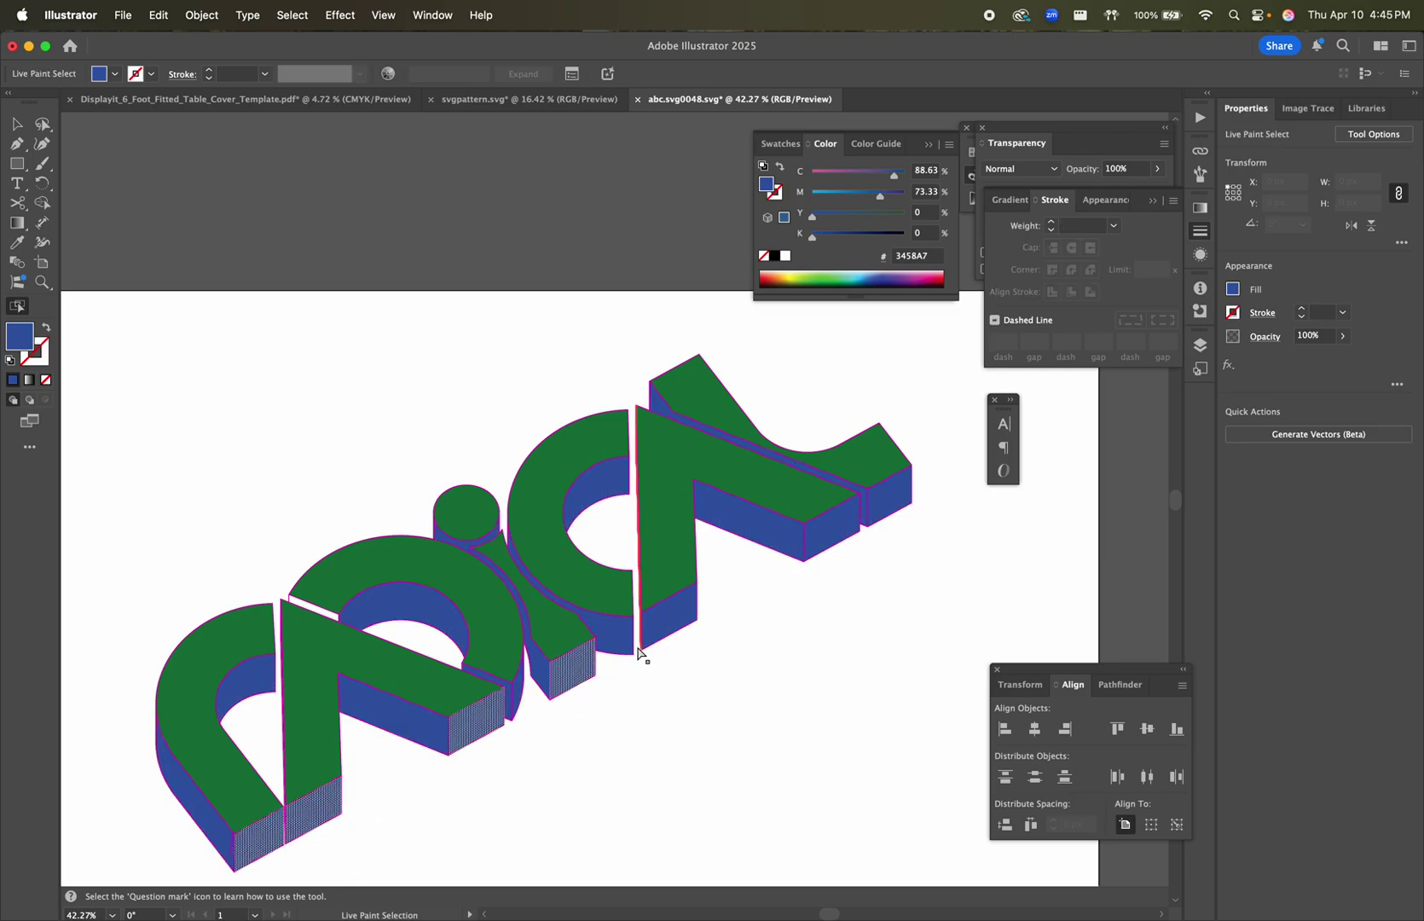
shift+click(667, 627)
shift+click(840, 533)
shift+click(893, 505)
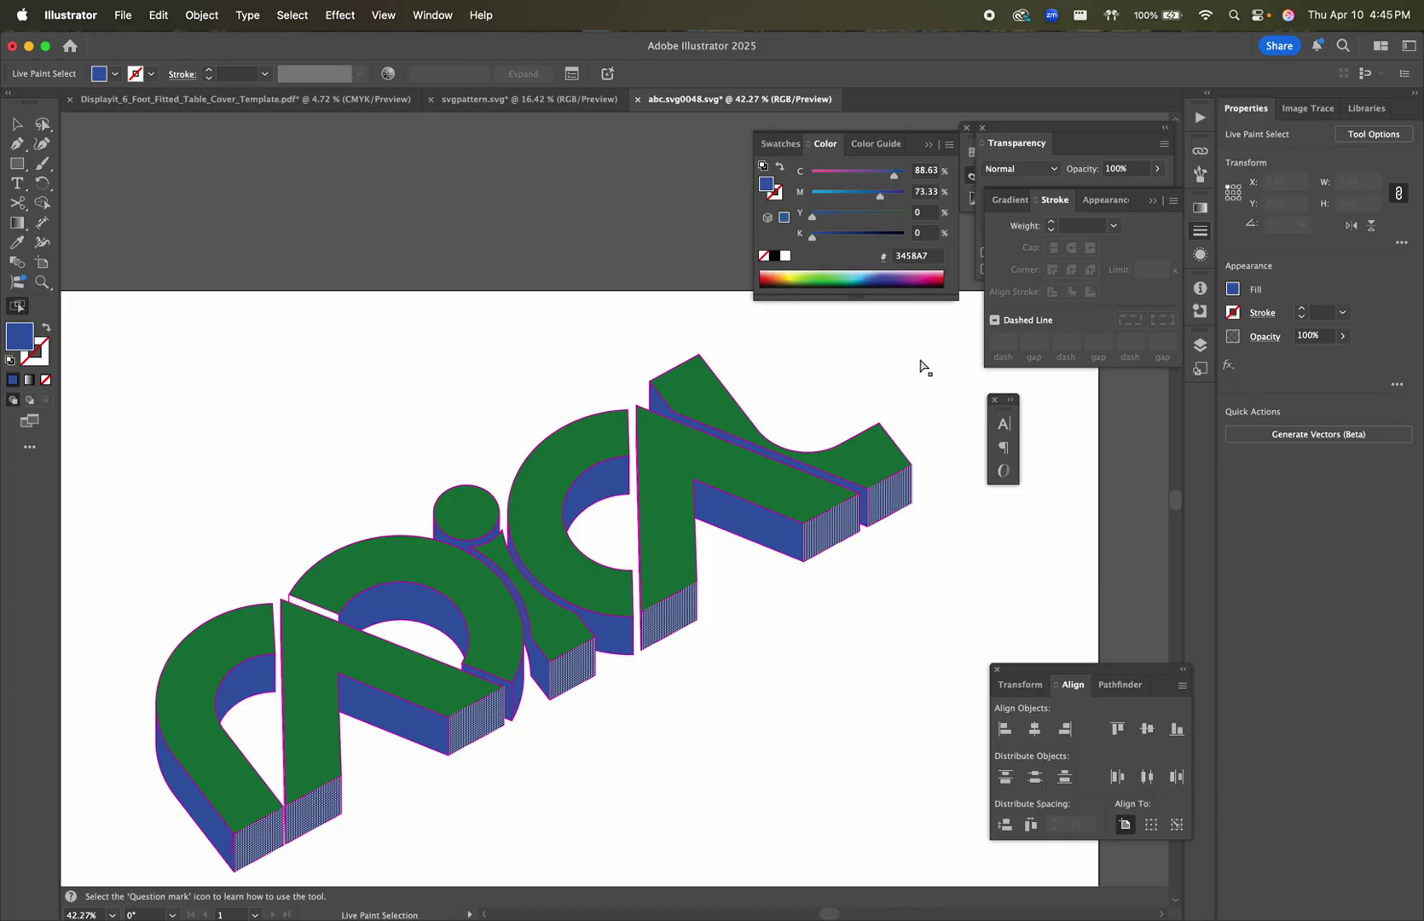
drag(936, 280, 939, 269)
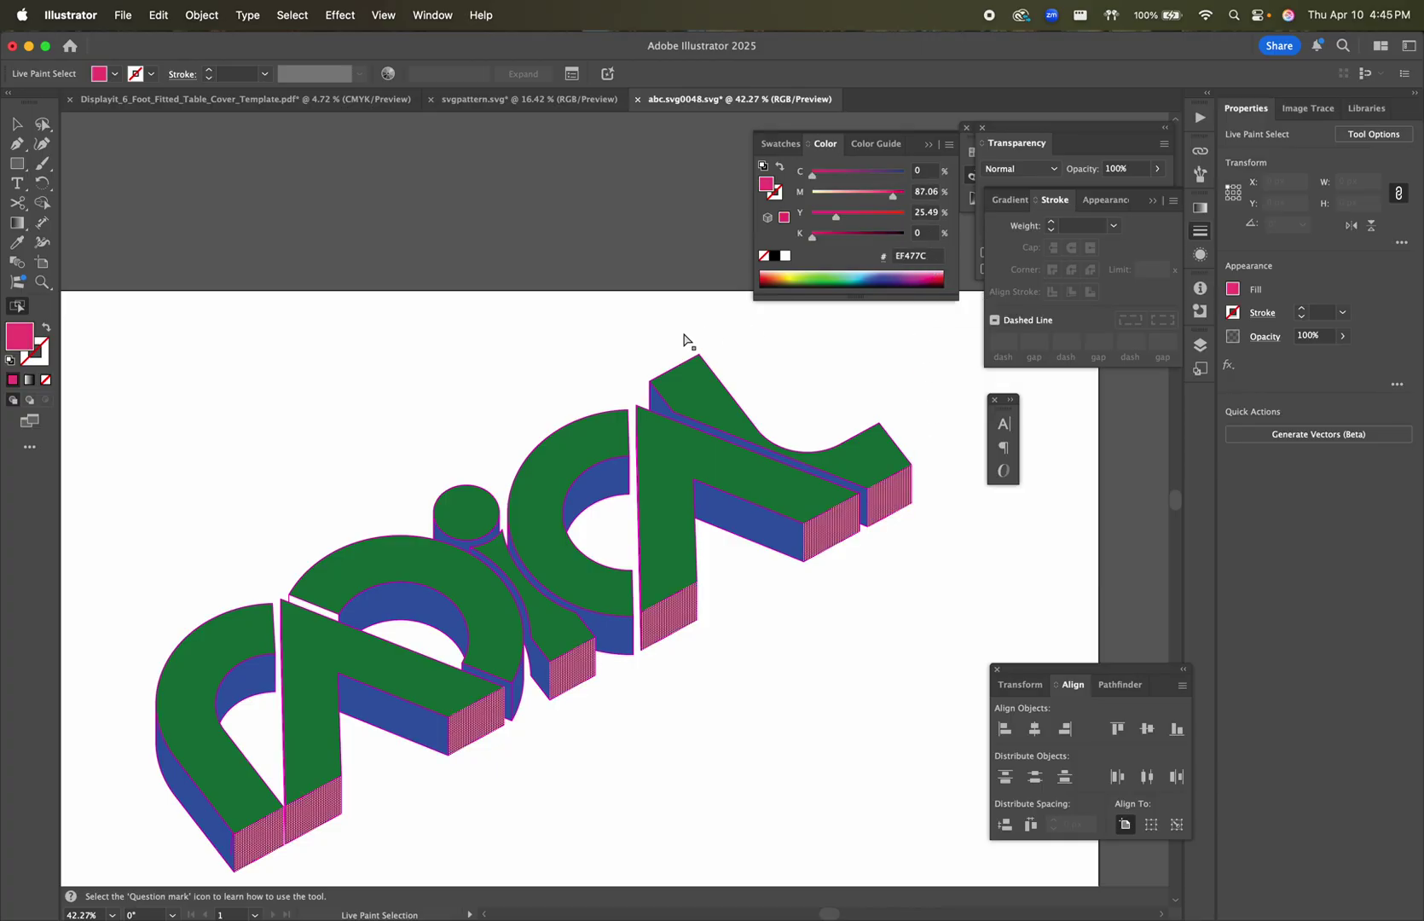
click(534, 362)
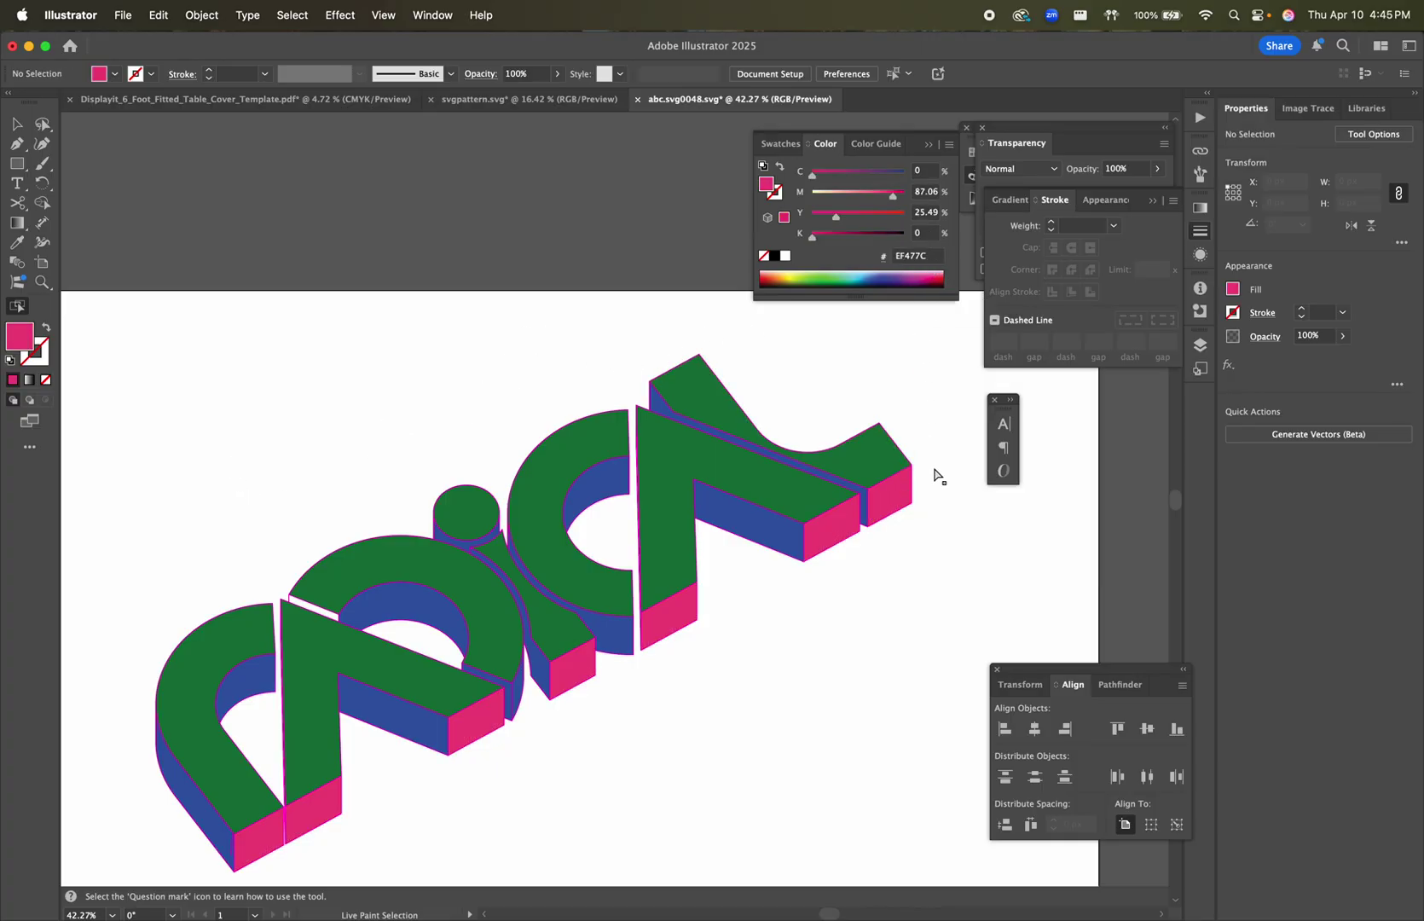
mouse_move(936, 368)
mouse_down()
mouse_move(540, 730)
mouse_move(111, 851)
mouse_move(103, 894)
mouse_up()
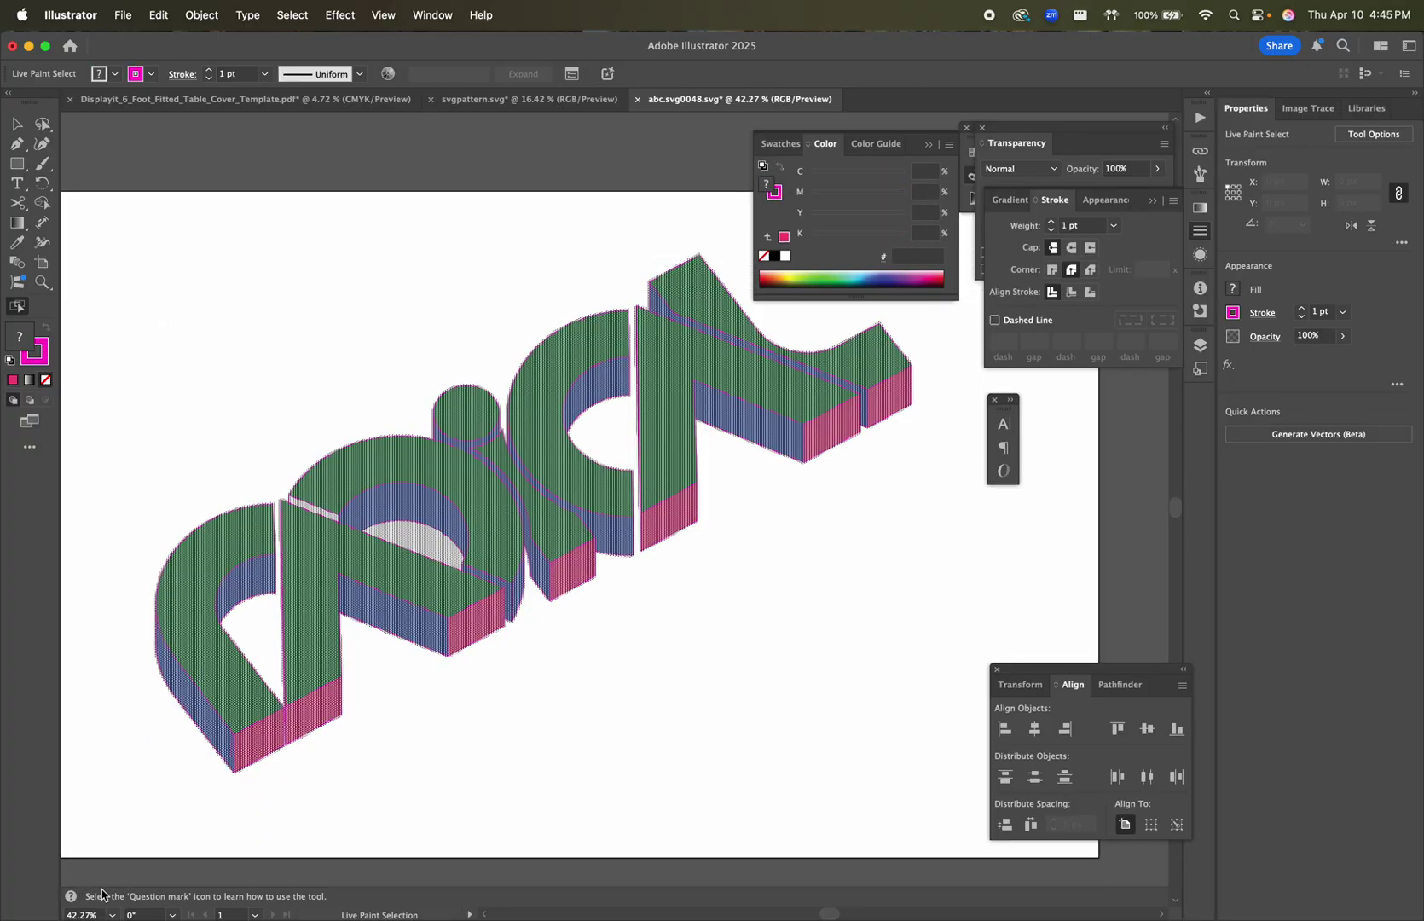
- Paste the Radical lettering into Figma and move its frame up and right
key(super+Tab)
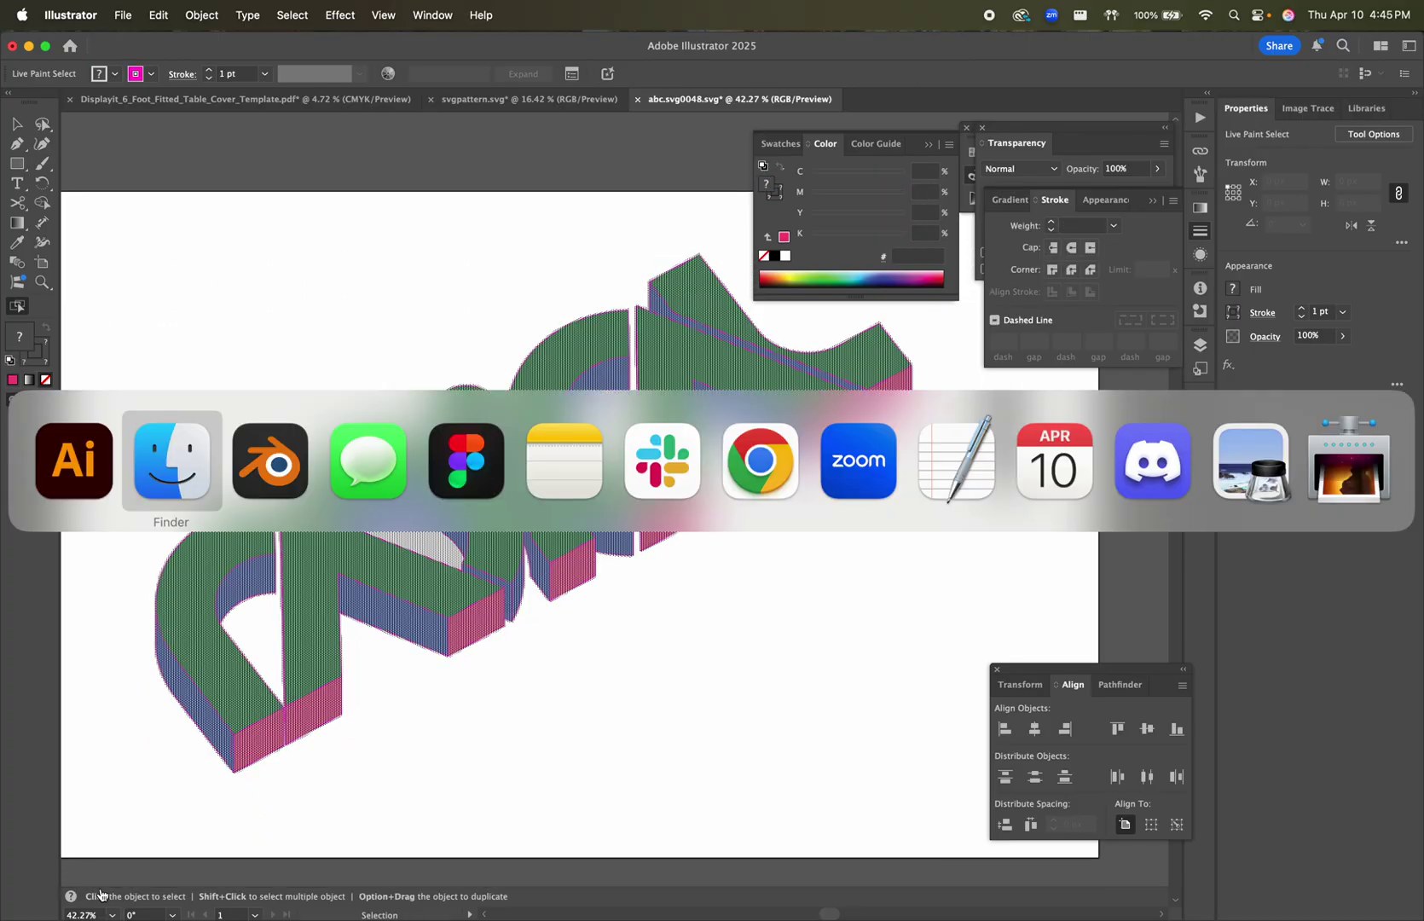
key(super+Tab)
key(super+Tab)
key(super+Tab)
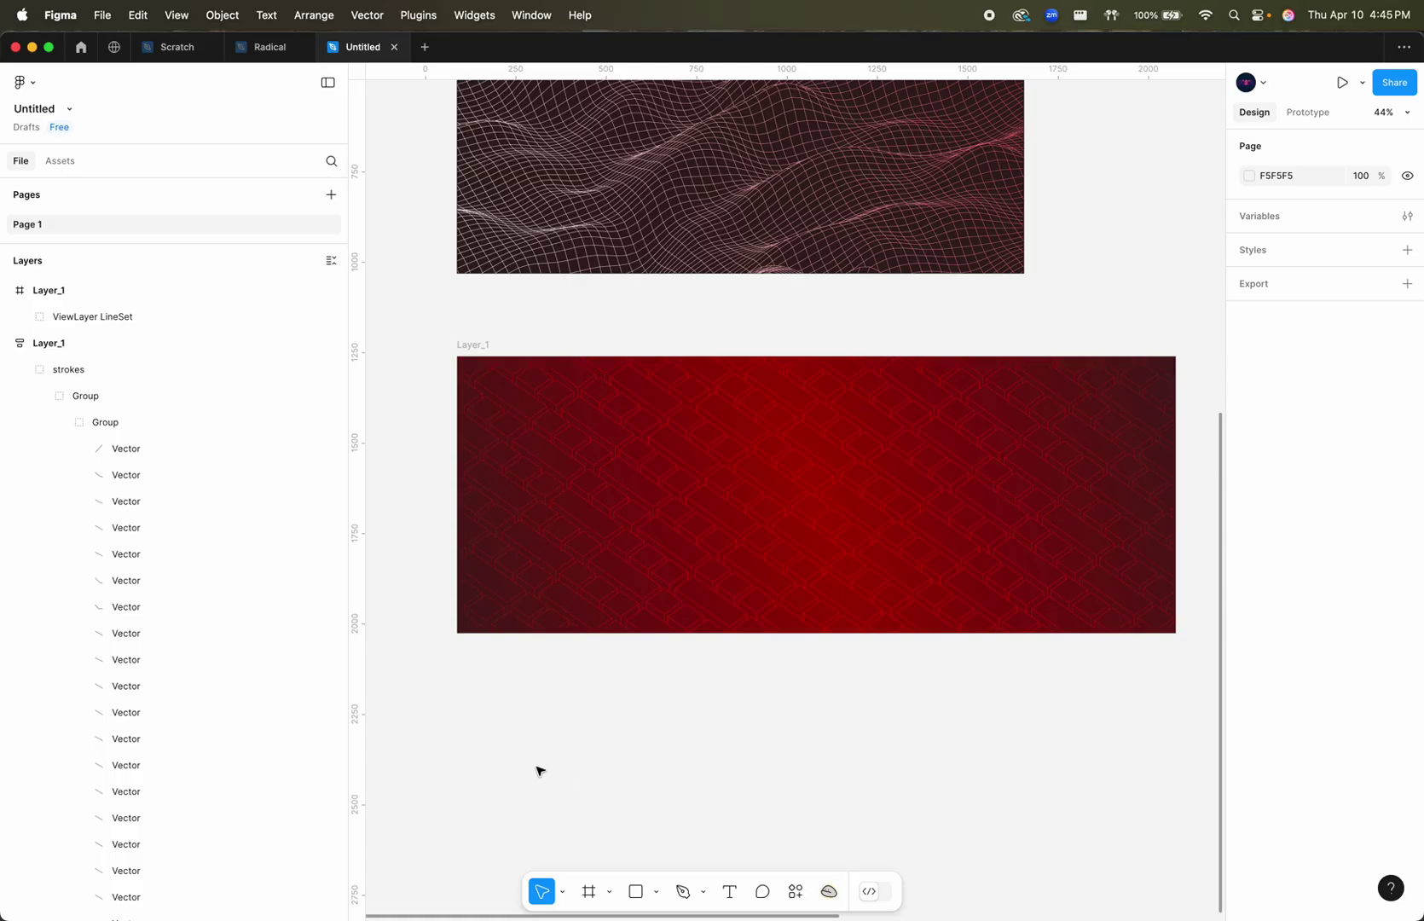
ctrl+scroll(539, 770, down, 5)
scroll(539, 771, right, 3)
ctrl+scroll(539, 771, up, 3)
scroll(539, 771, up, 5)
scroll(539, 771, right, 5)
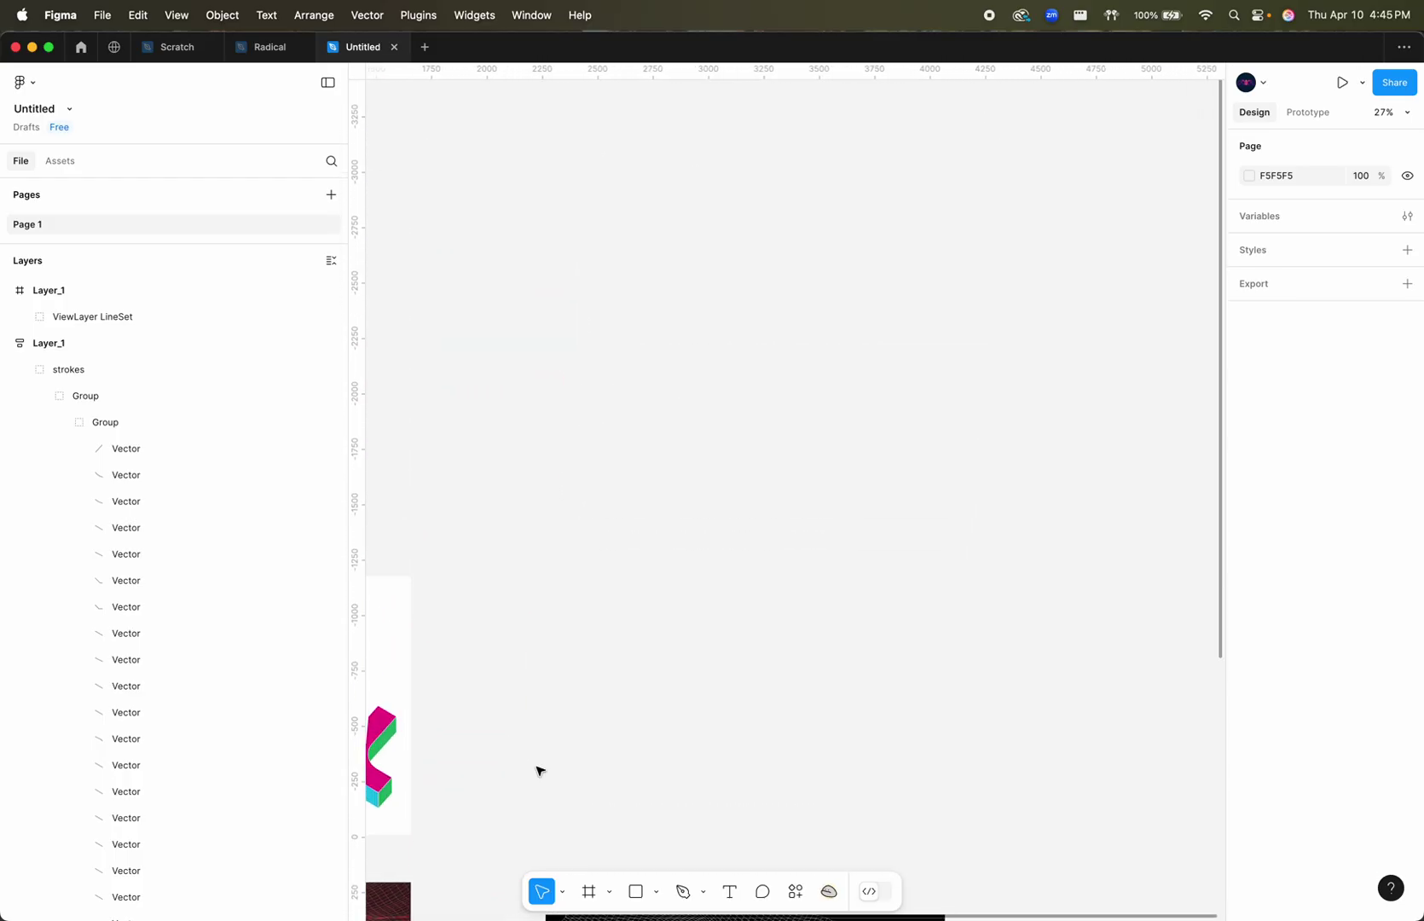
scroll(539, 771, left, 3)
scroll(539, 771, down, 3)
ctrl+scroll(539, 770, up, 3)
key(super+v)
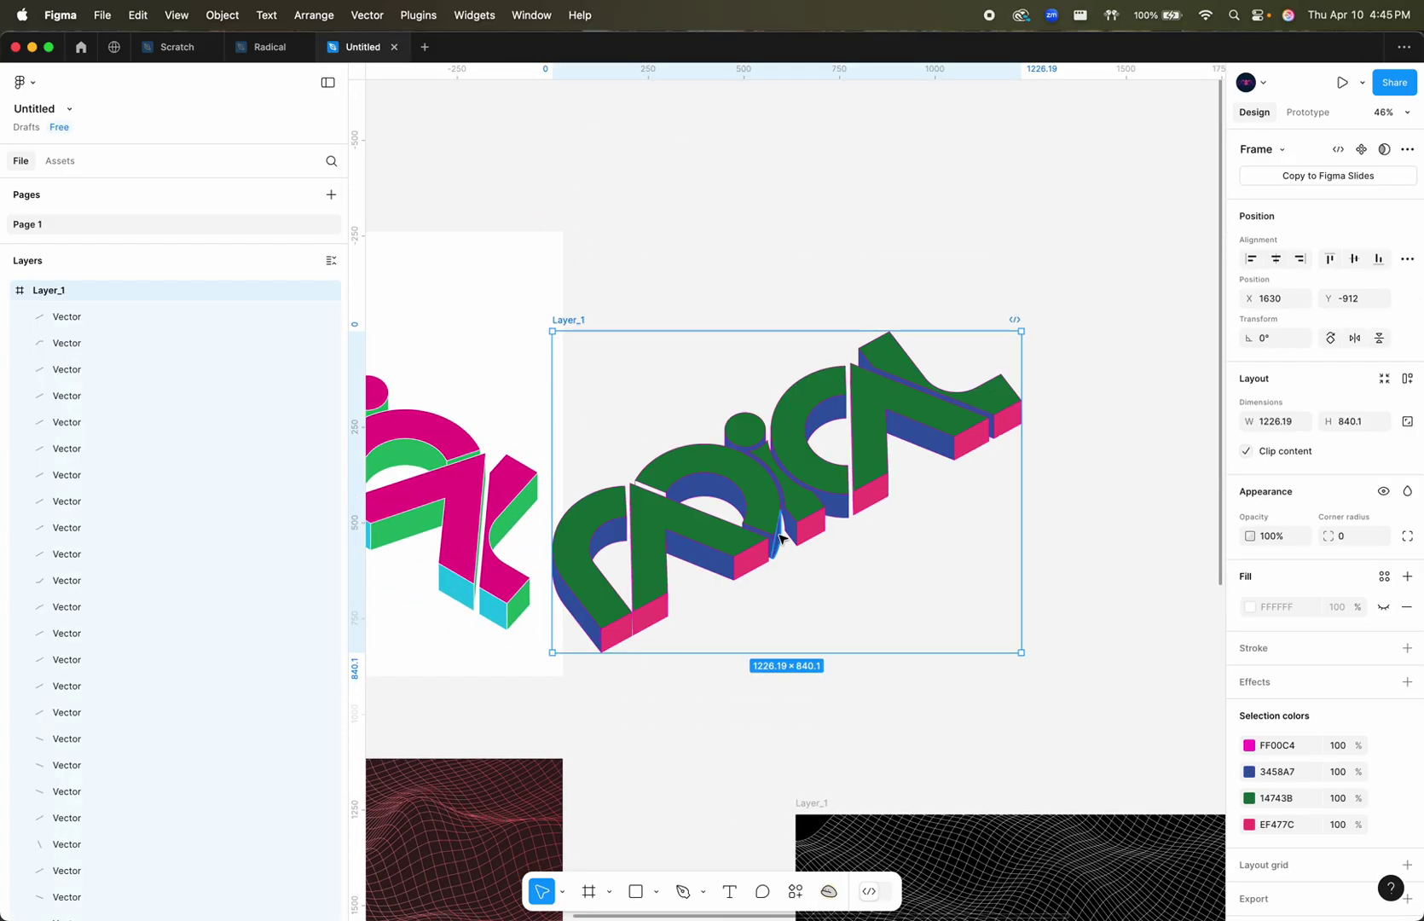
drag(575, 321, 768, 266)
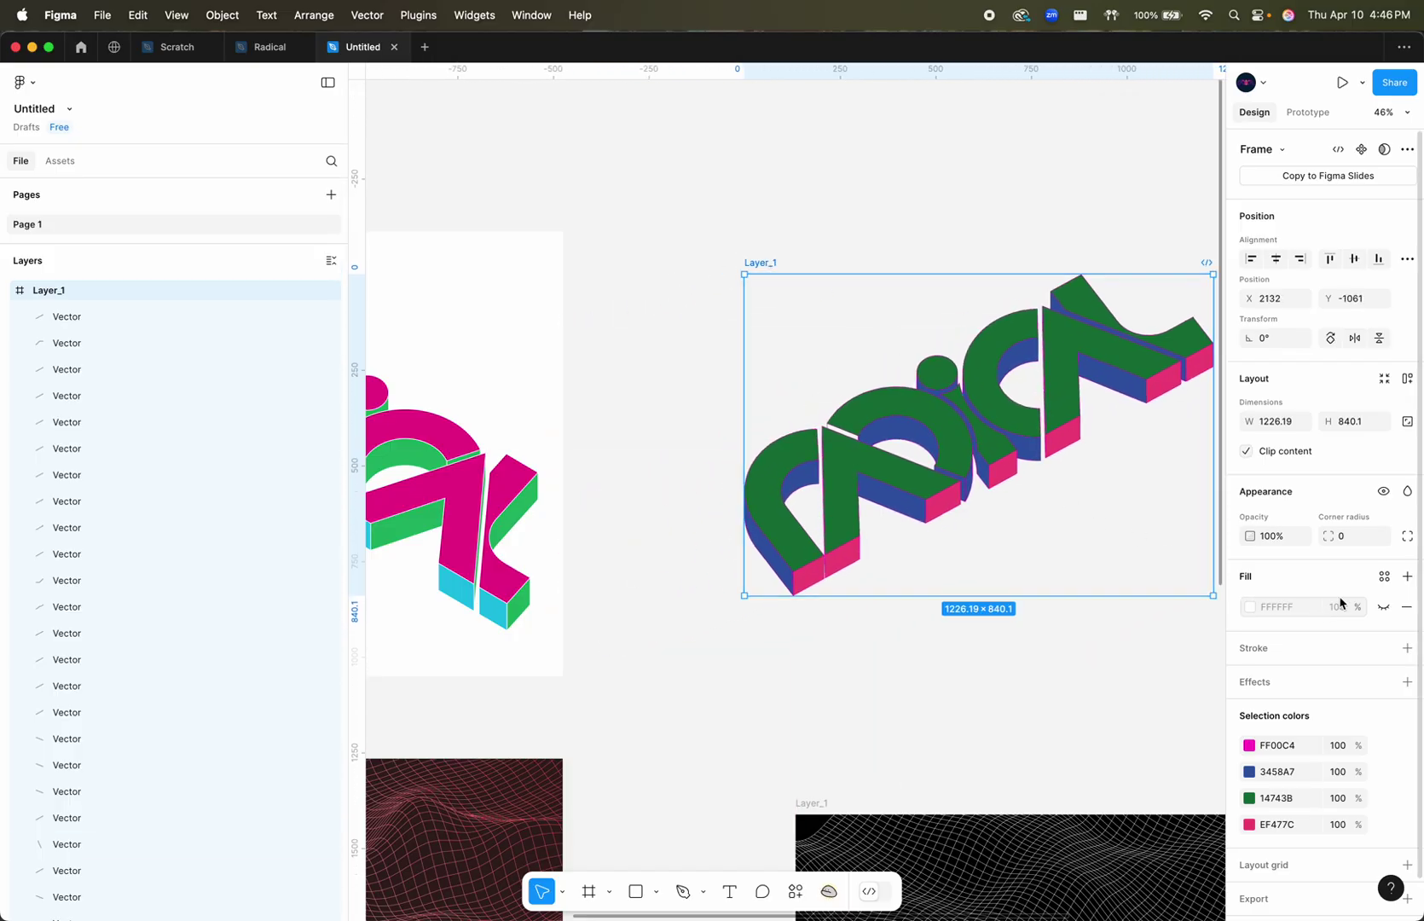
- Show the frame's white fill and change the magenta FF00C4 outlines to white FFFFFF
click(1383, 608)
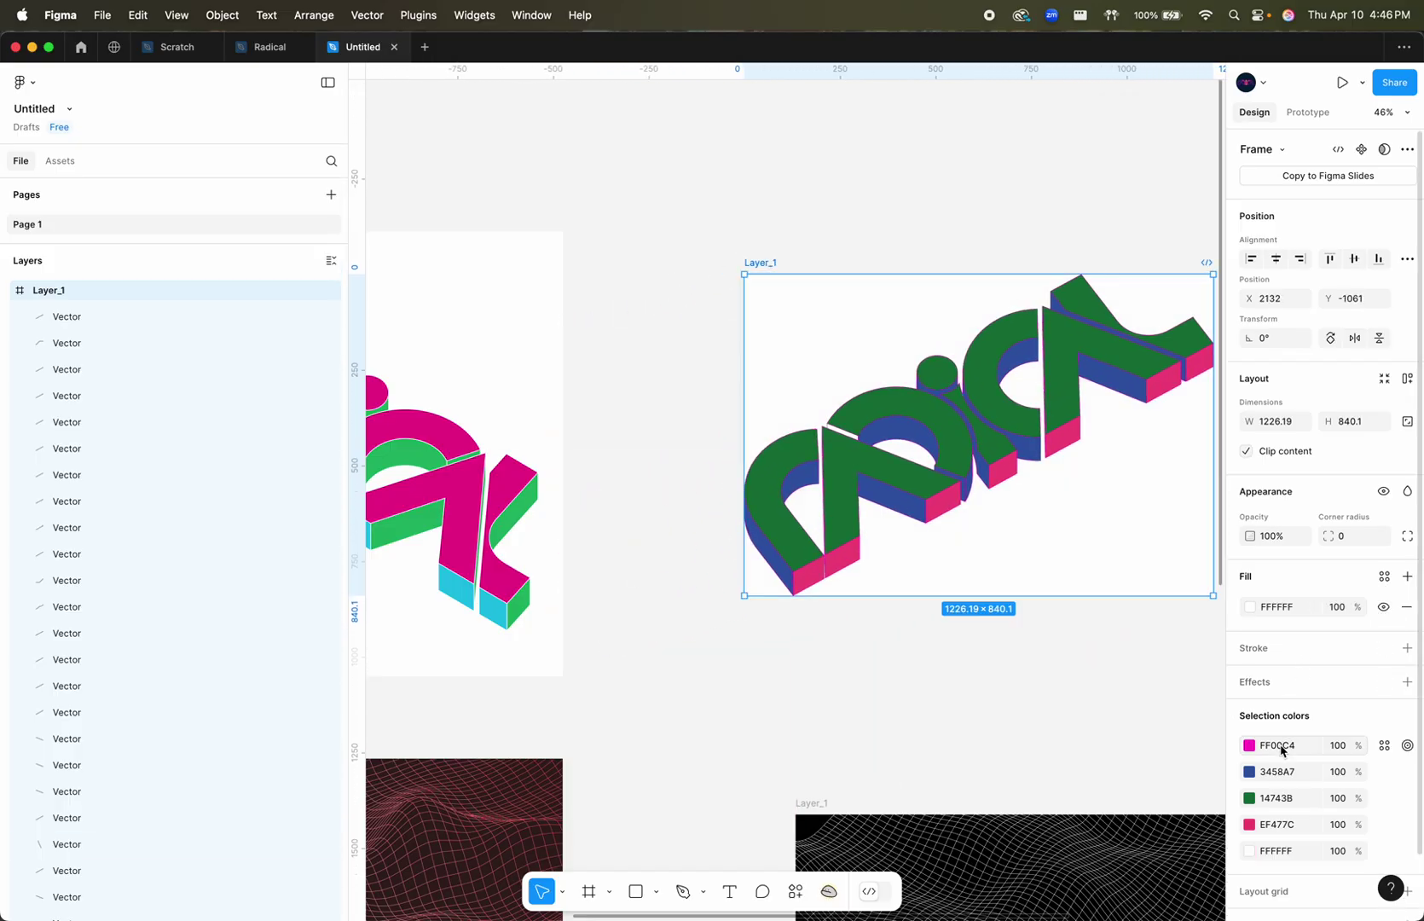
click(1272, 825)
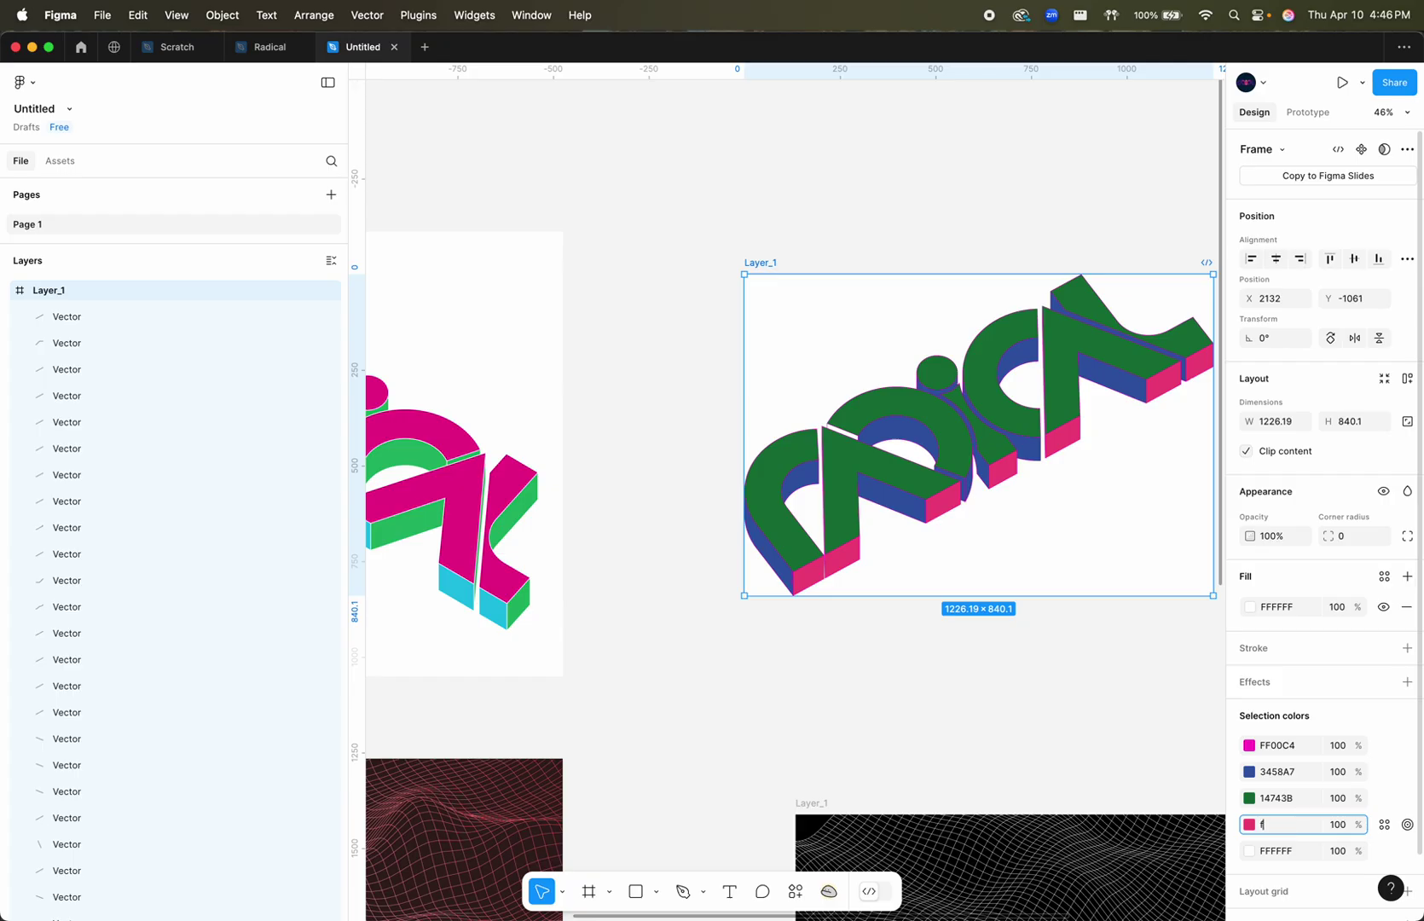
text(f)
key(Escape)
key(super+z)
click(1279, 745)
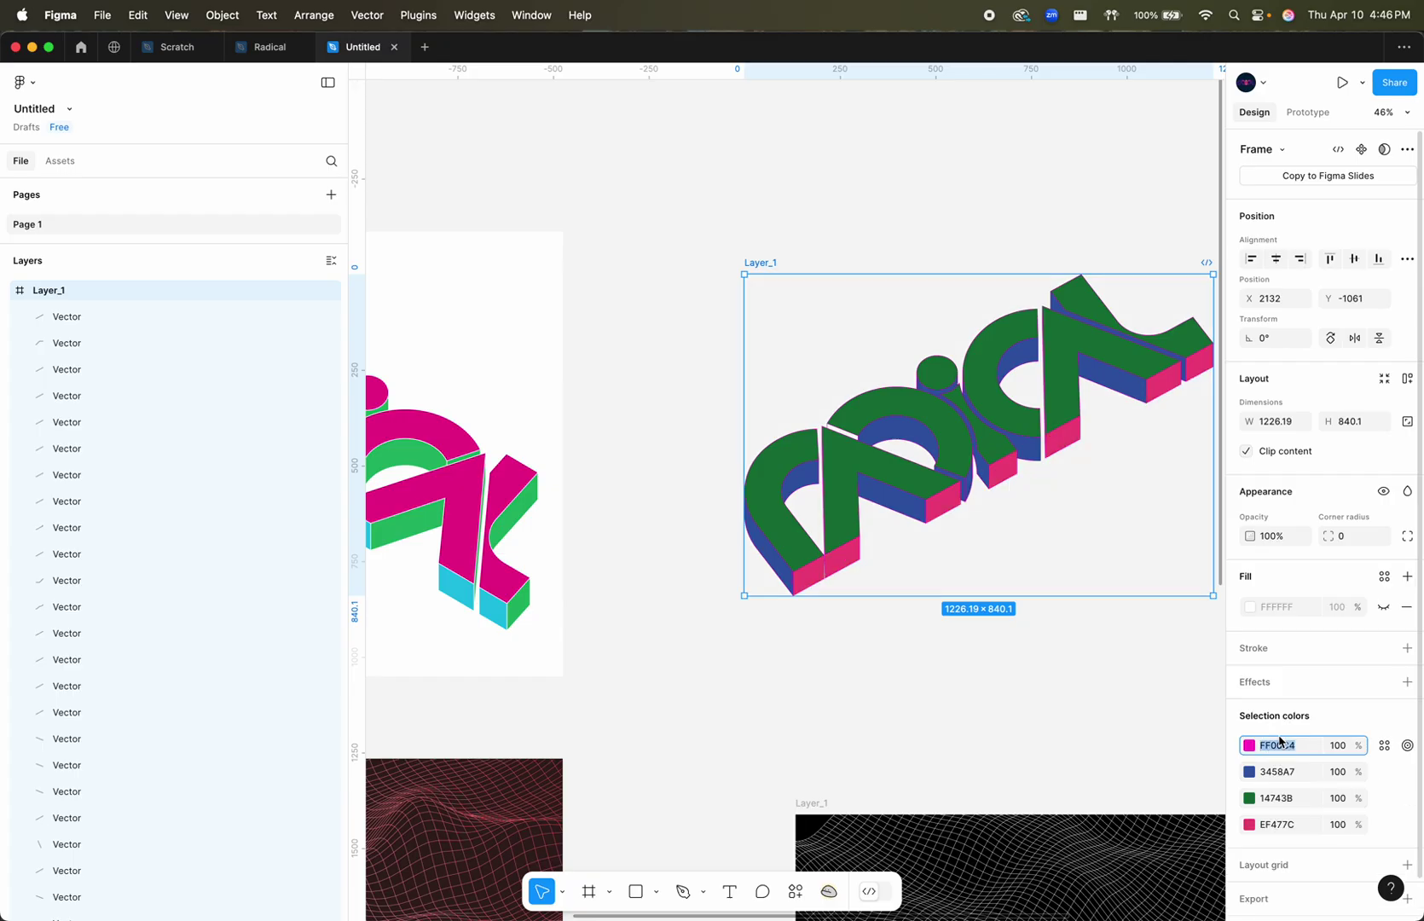
text(f)
key(Return)
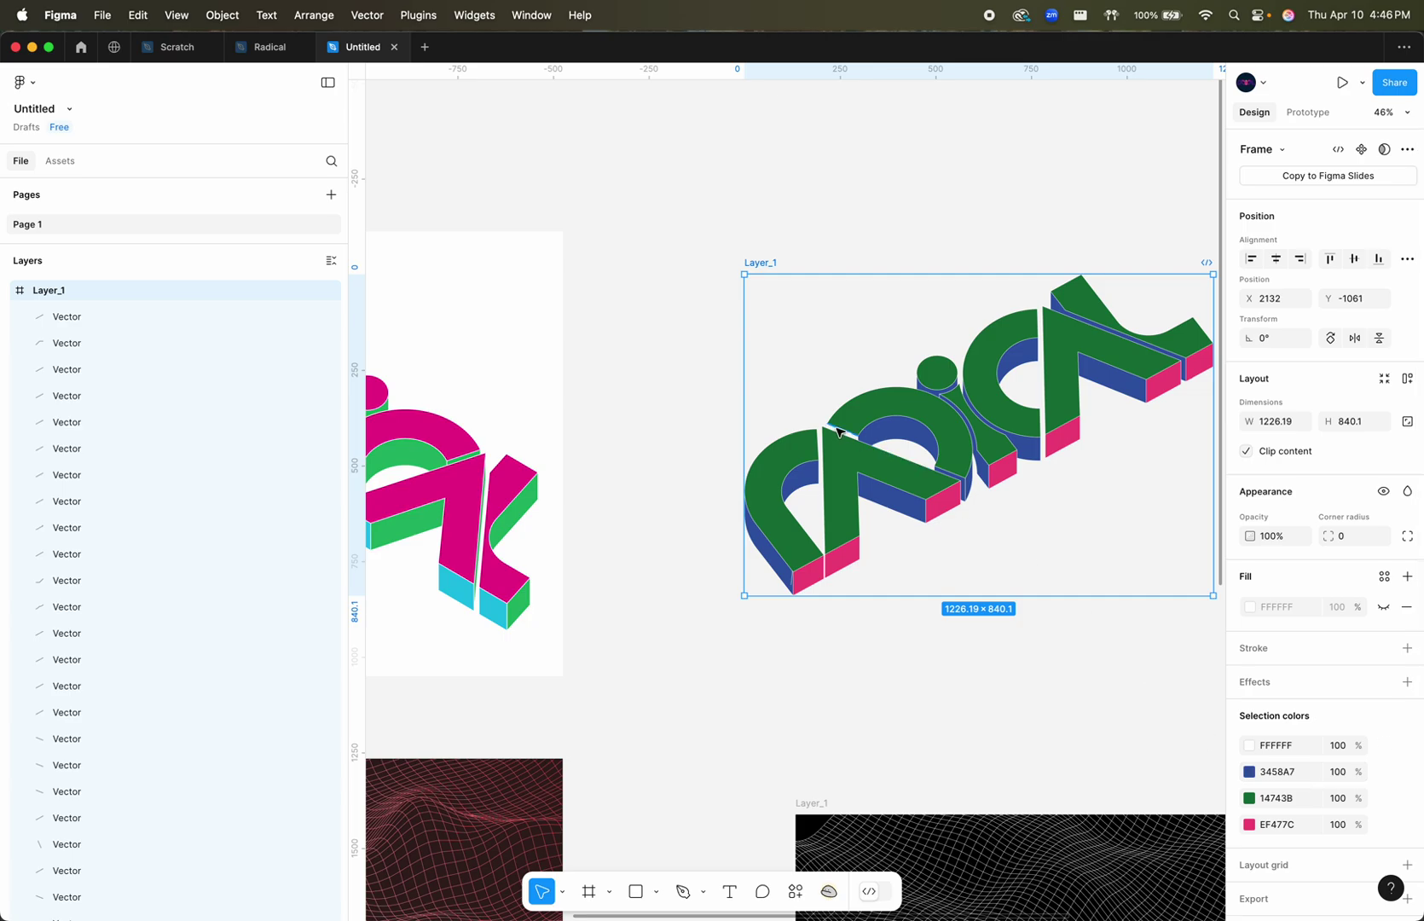
ctrl+scroll(840, 435, up, 5)
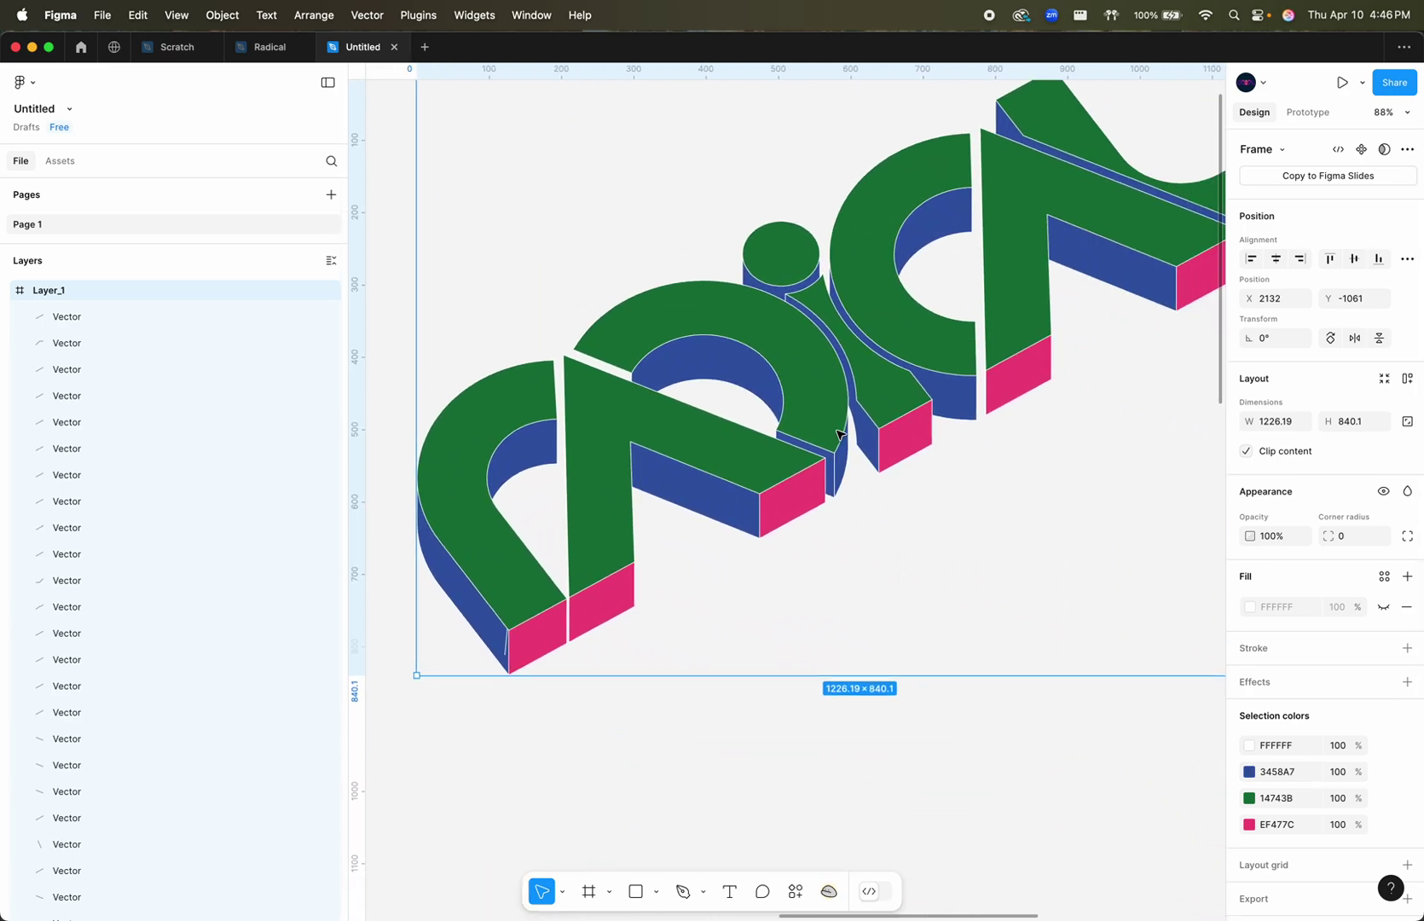
- Recolour the green 14743B faces dark red AA0000 and the blue 3458A7 faces magenta EC008C
click(1249, 798)
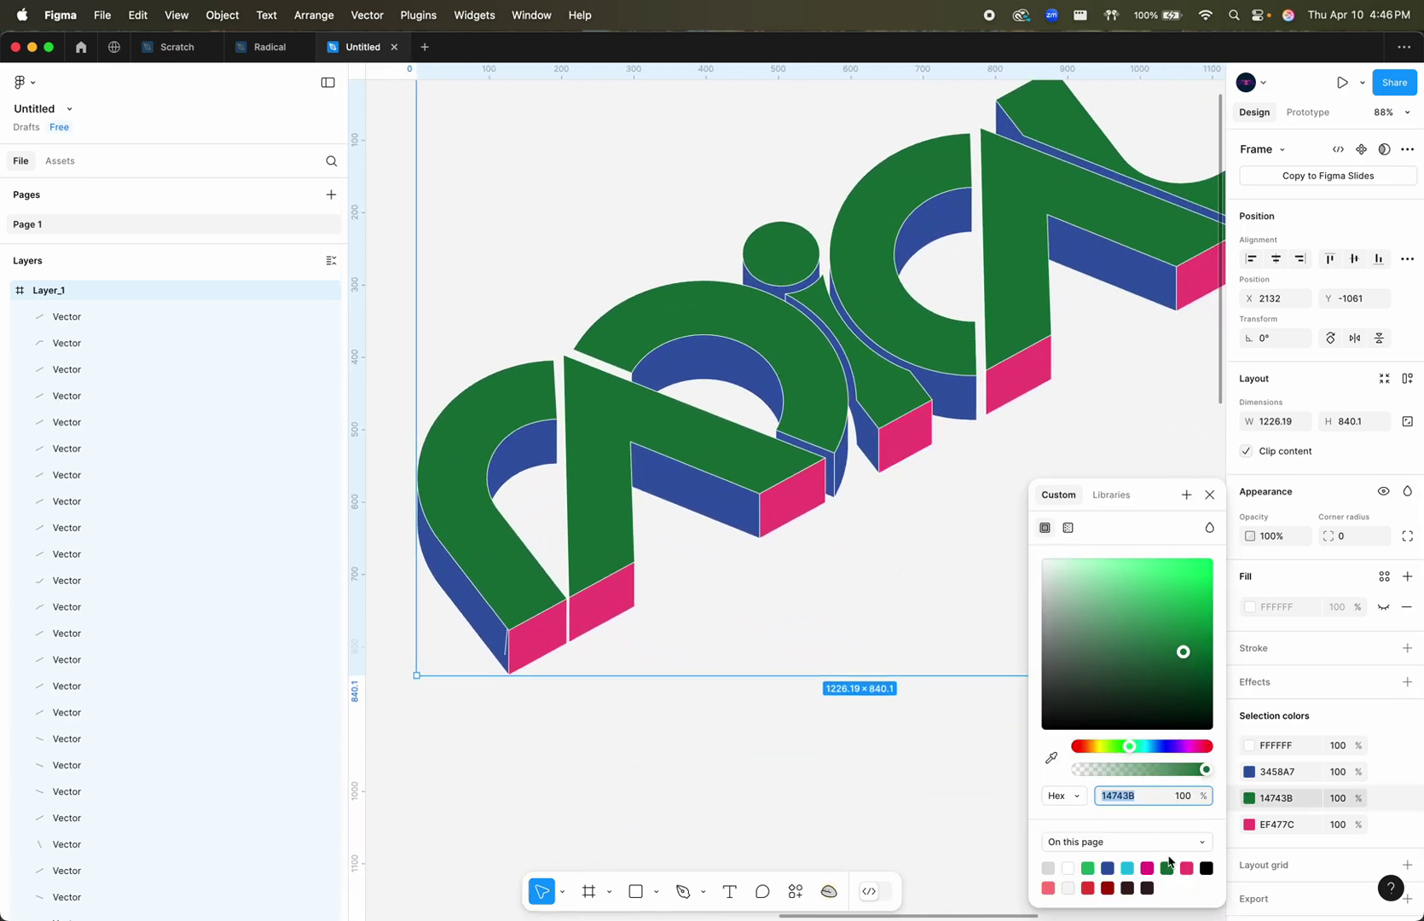
click(1107, 888)
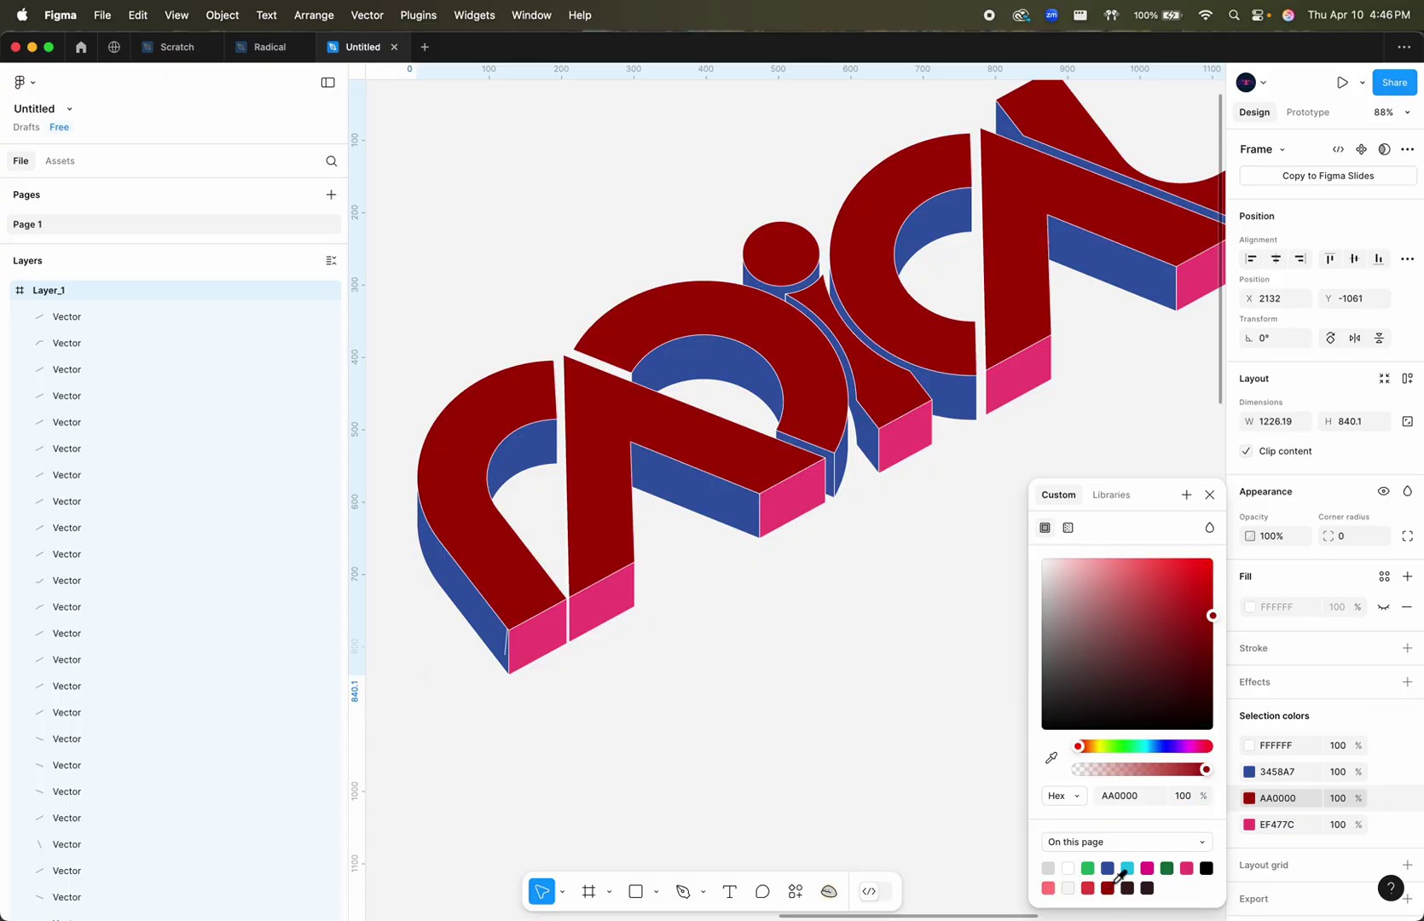
click(1251, 773)
click(1251, 773)
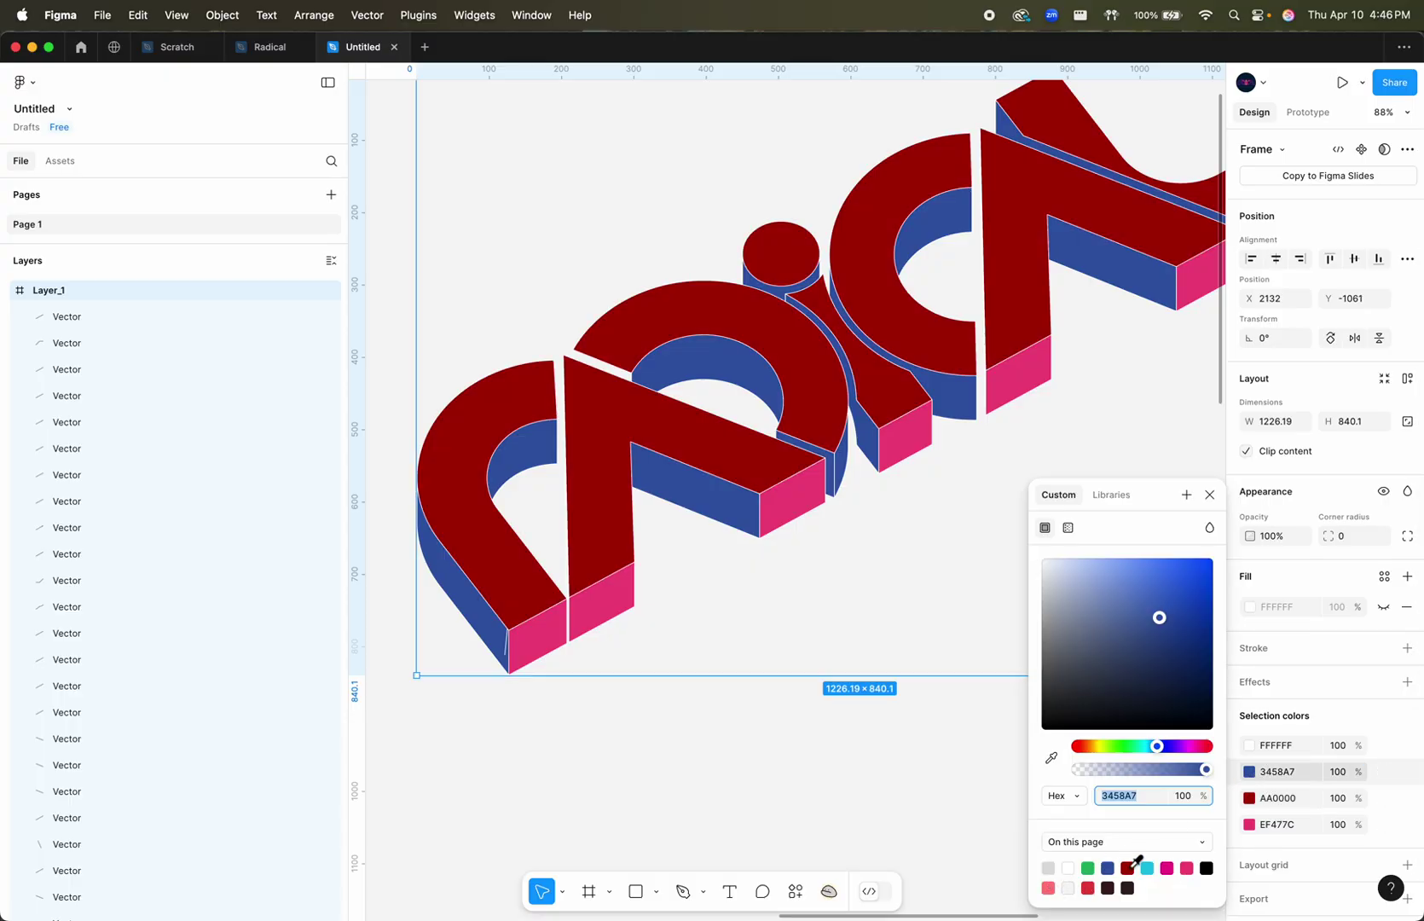
click(1167, 868)
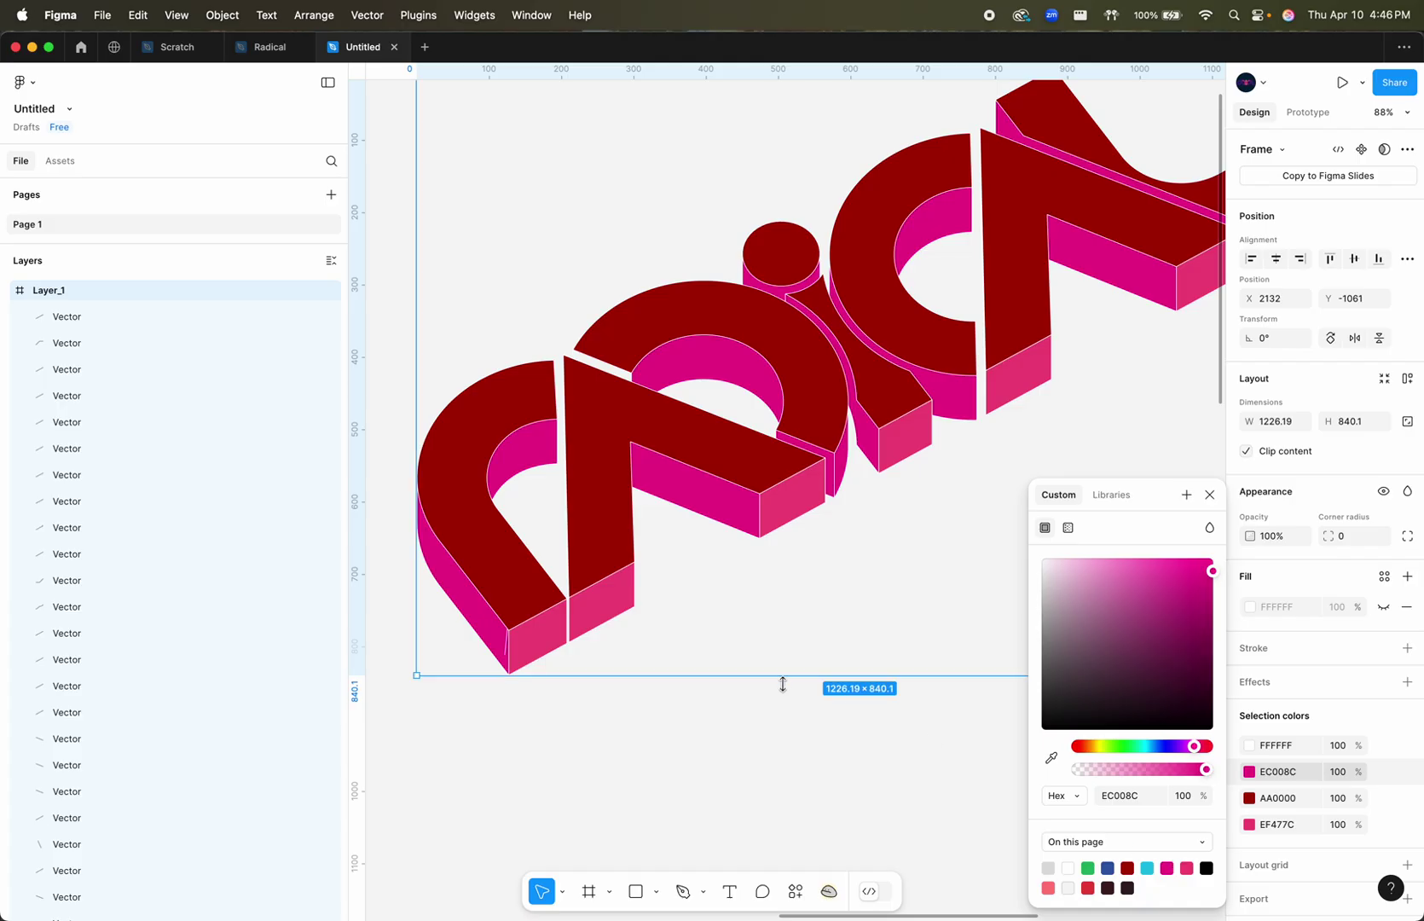
- Select every magenta EC008C face in the Radical frame and hide its fill
ctrl+scroll(788, 681, down, 4)
ctrl+scroll(845, 603, down, 10)
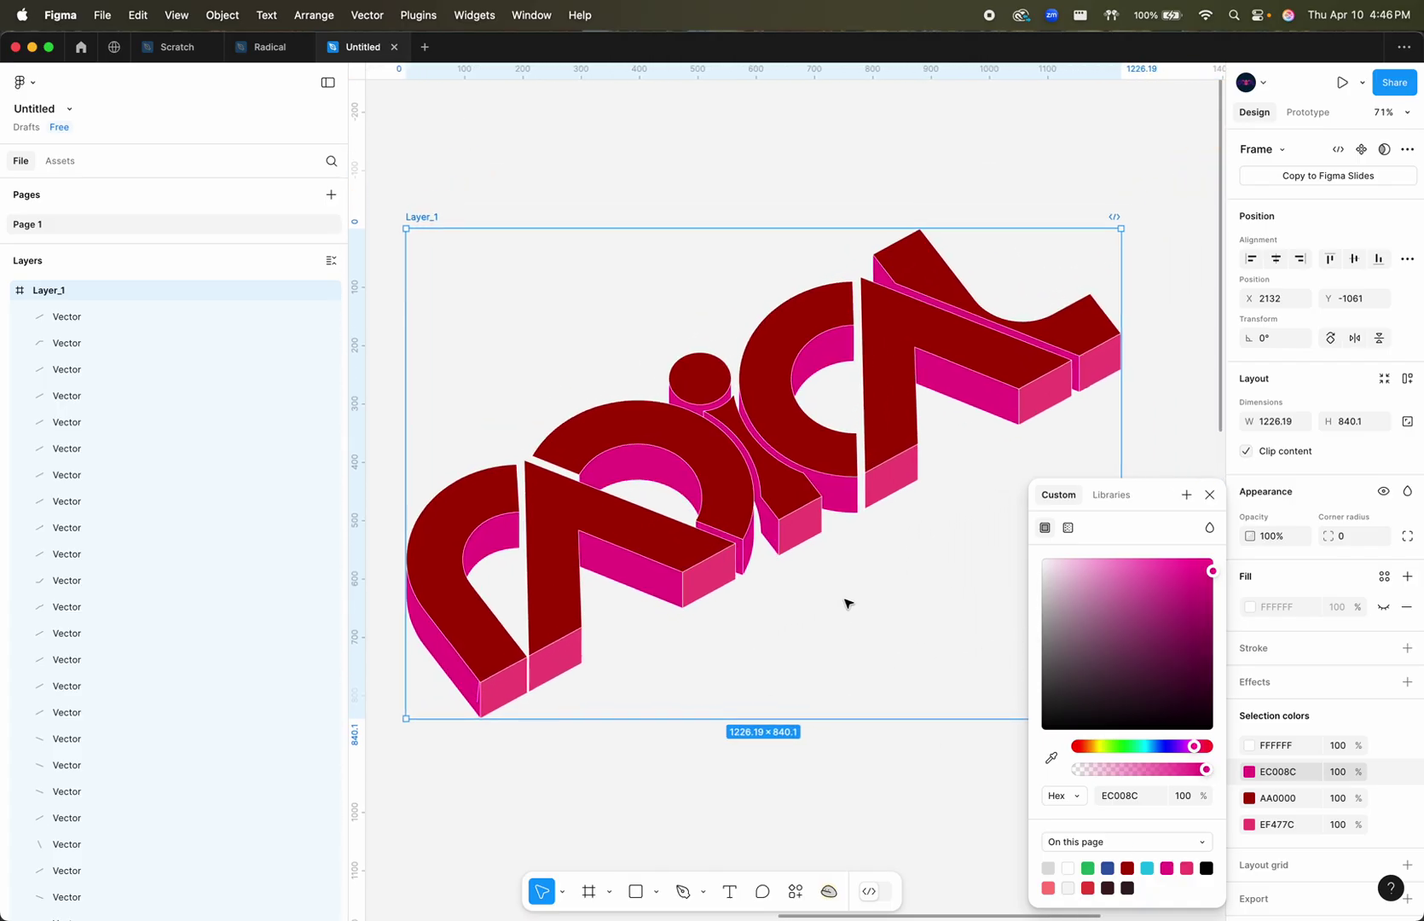
ctrl+scroll(849, 601, down, 3)
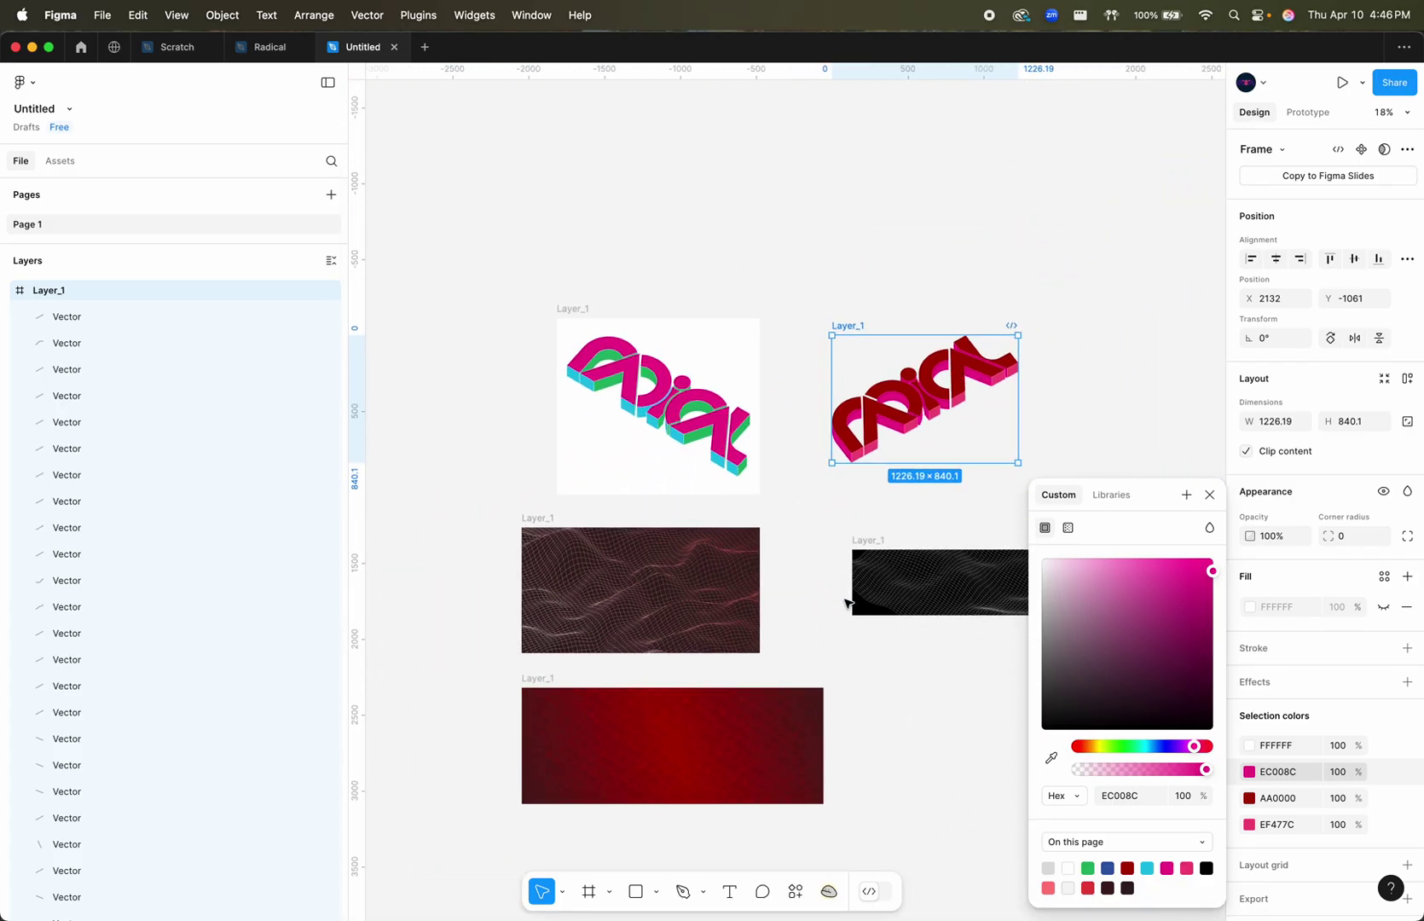
click(842, 286)
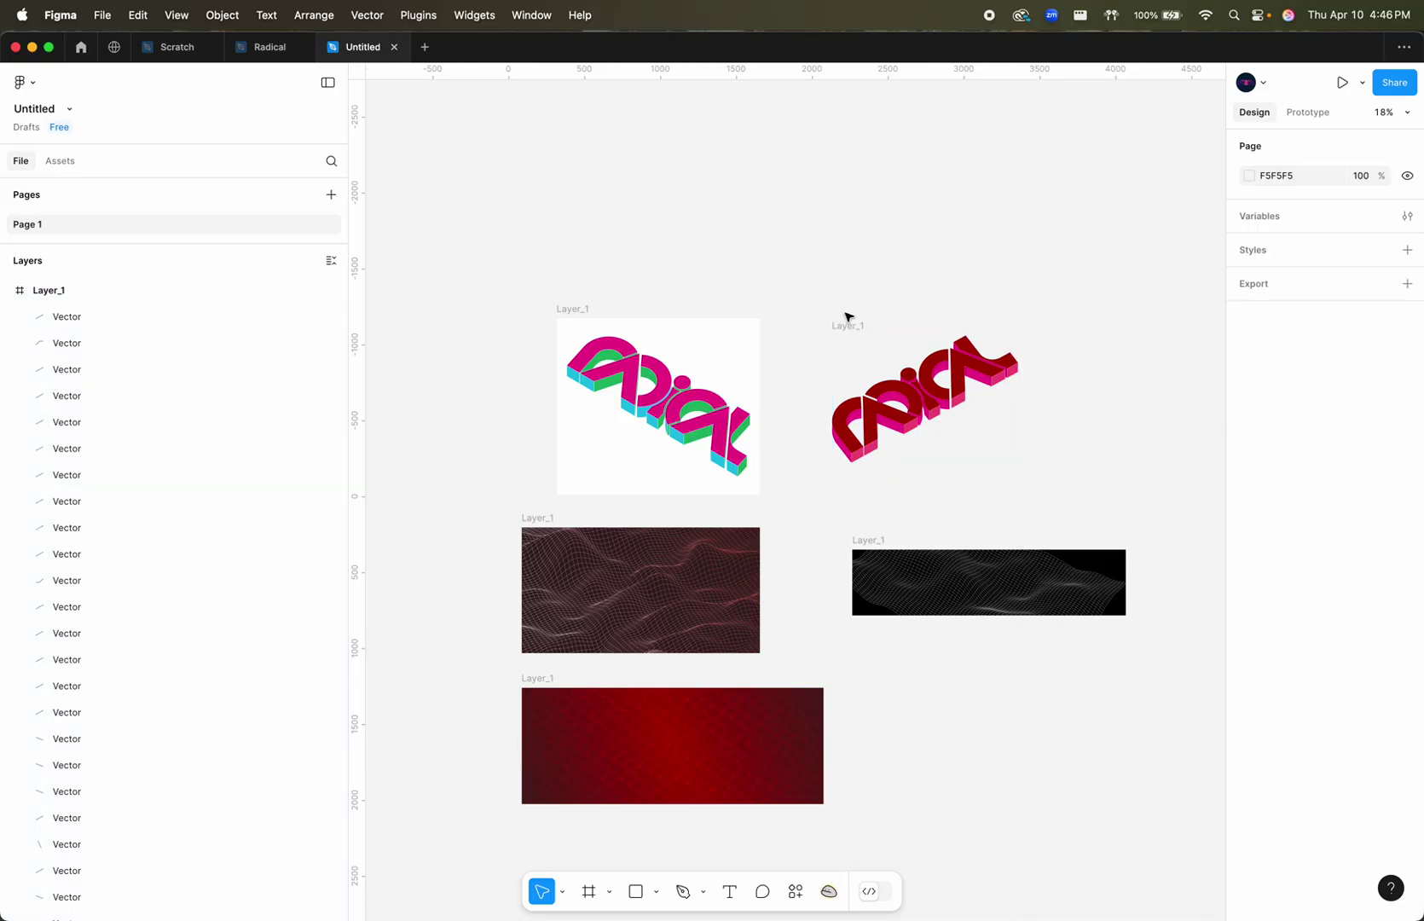
scroll(847, 317, down, 3)
ctrl+scroll(847, 317, up, 5)
ctrl+scroll(846, 317, down, 2)
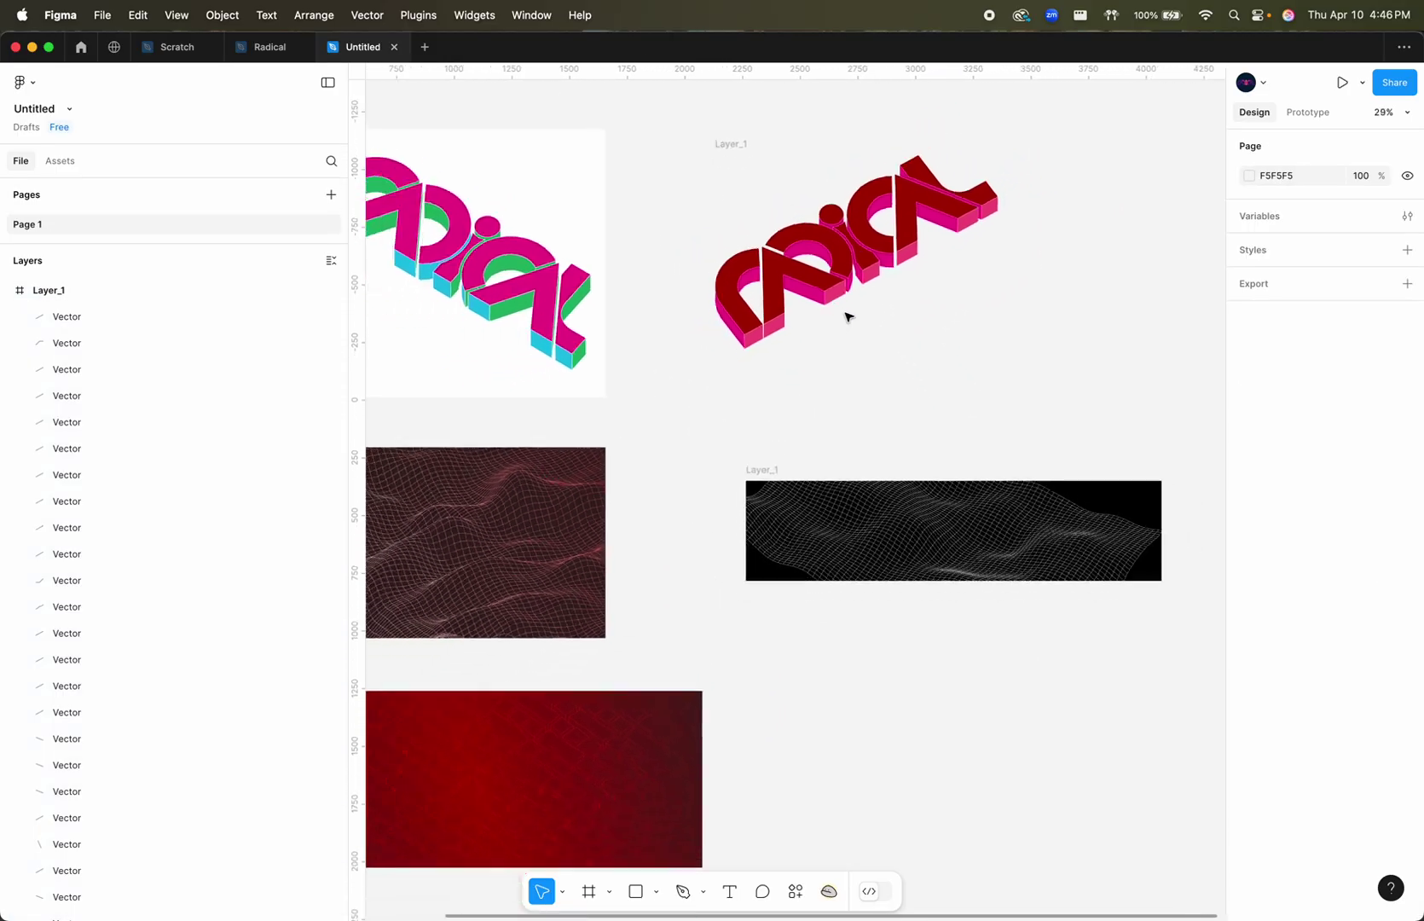
scroll(847, 317, up, 2)
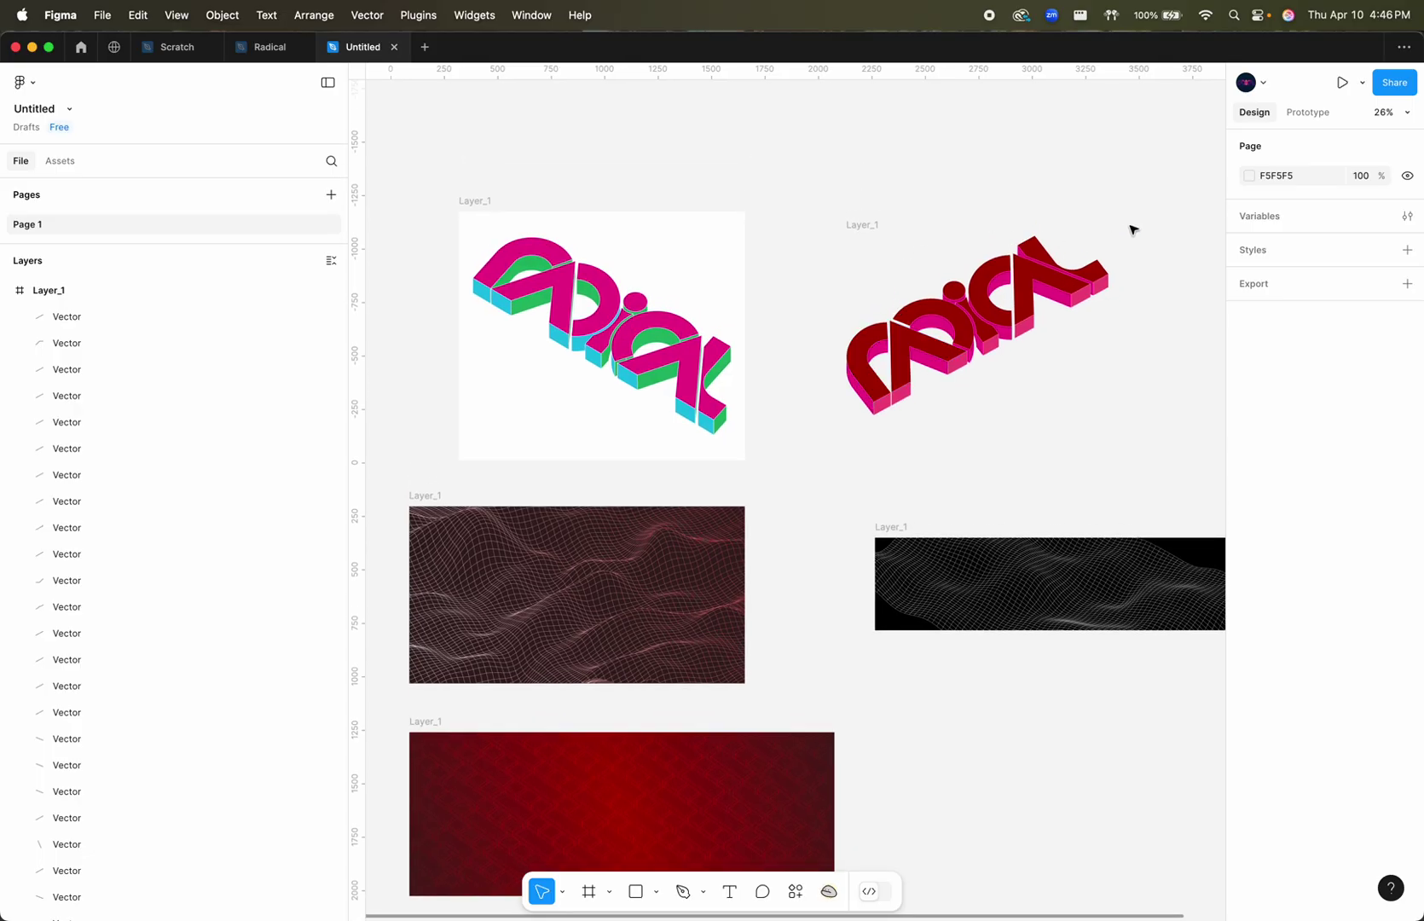
drag(1160, 213, 808, 422)
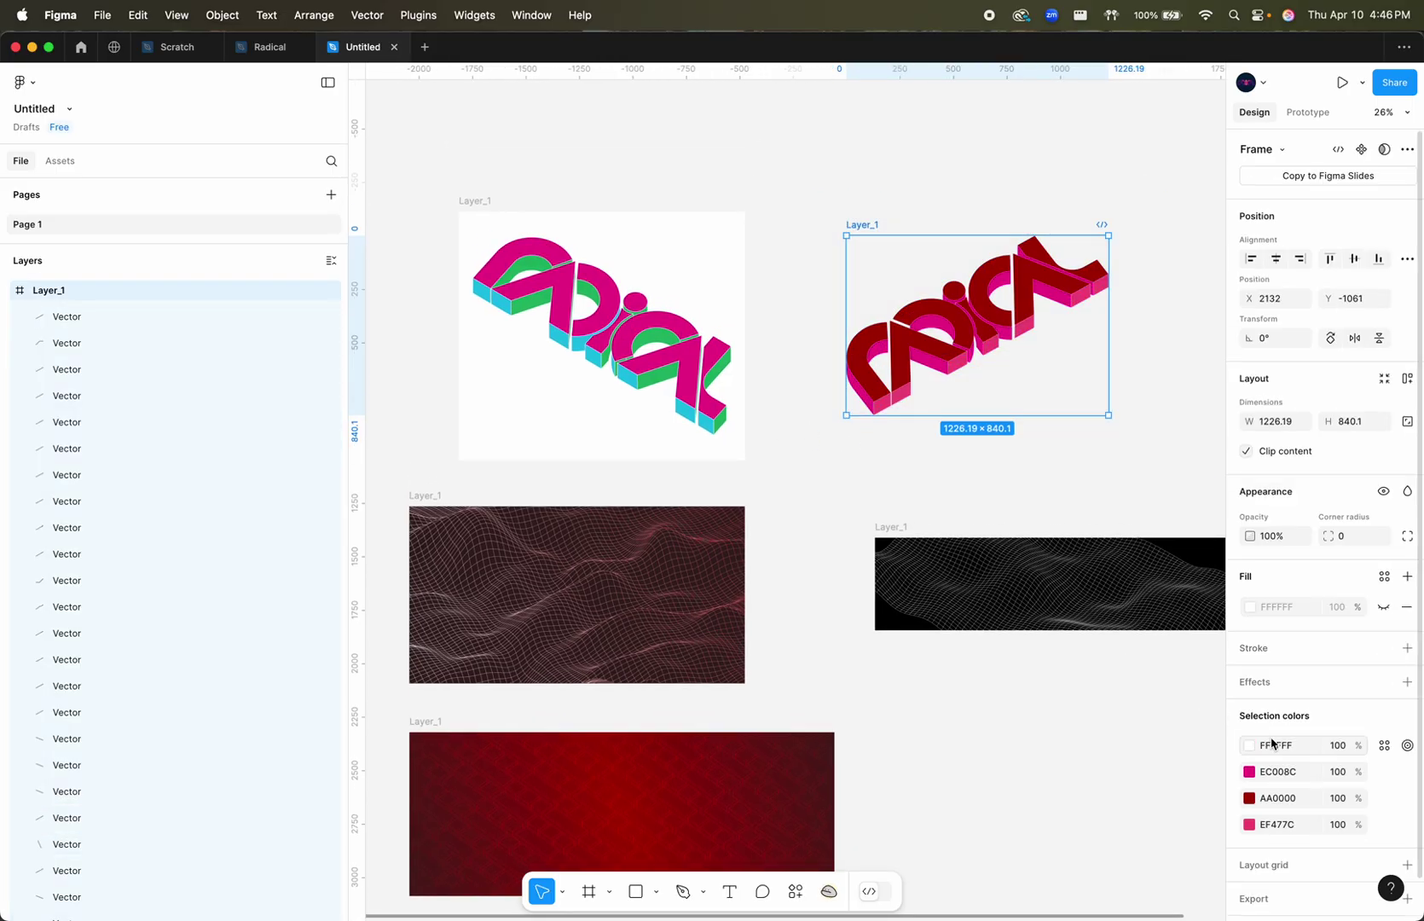
click(1407, 773)
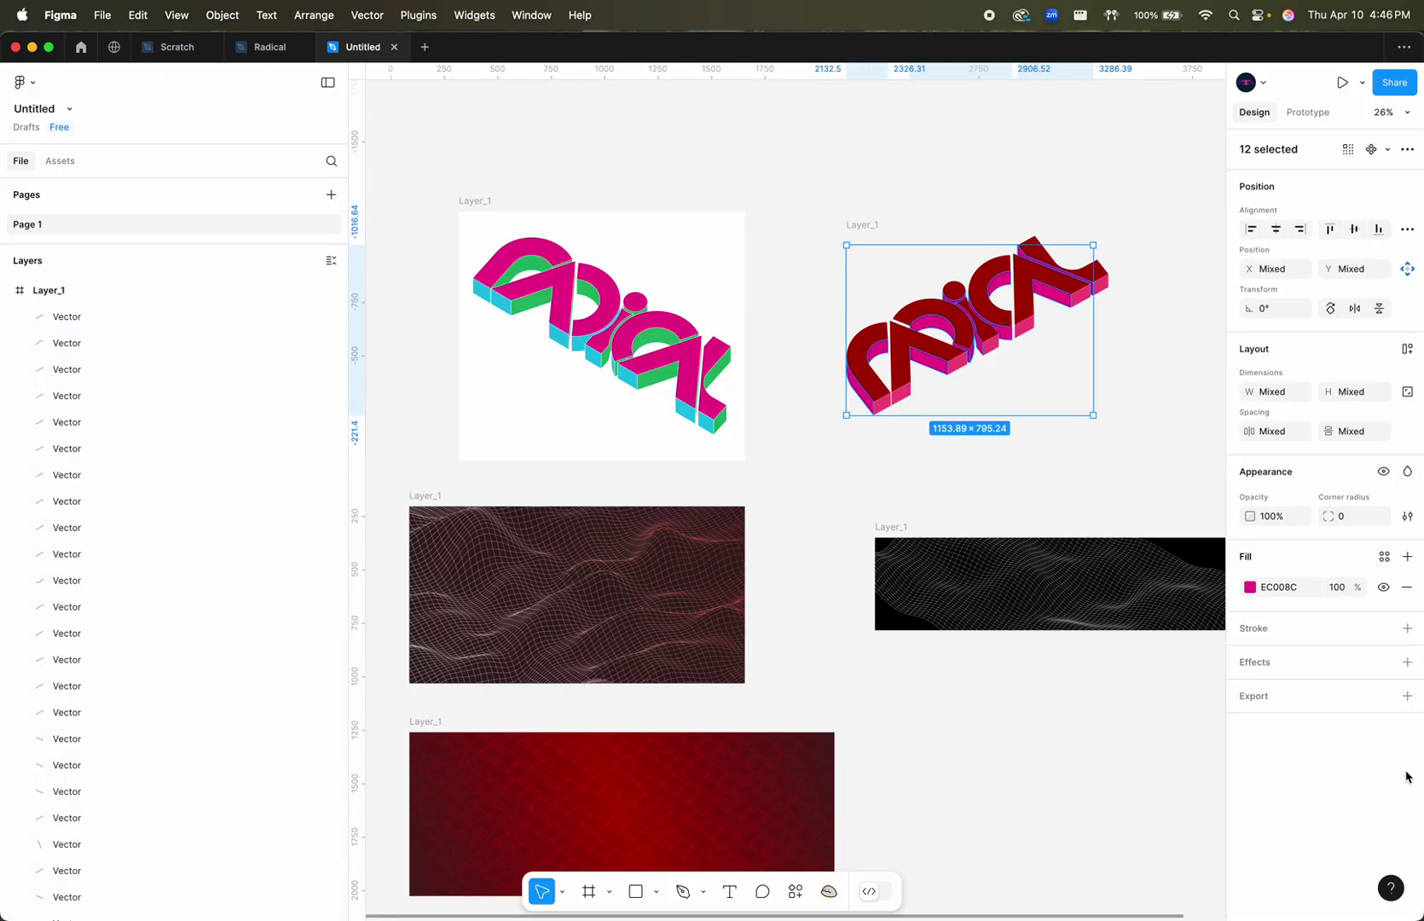
click(1384, 587)
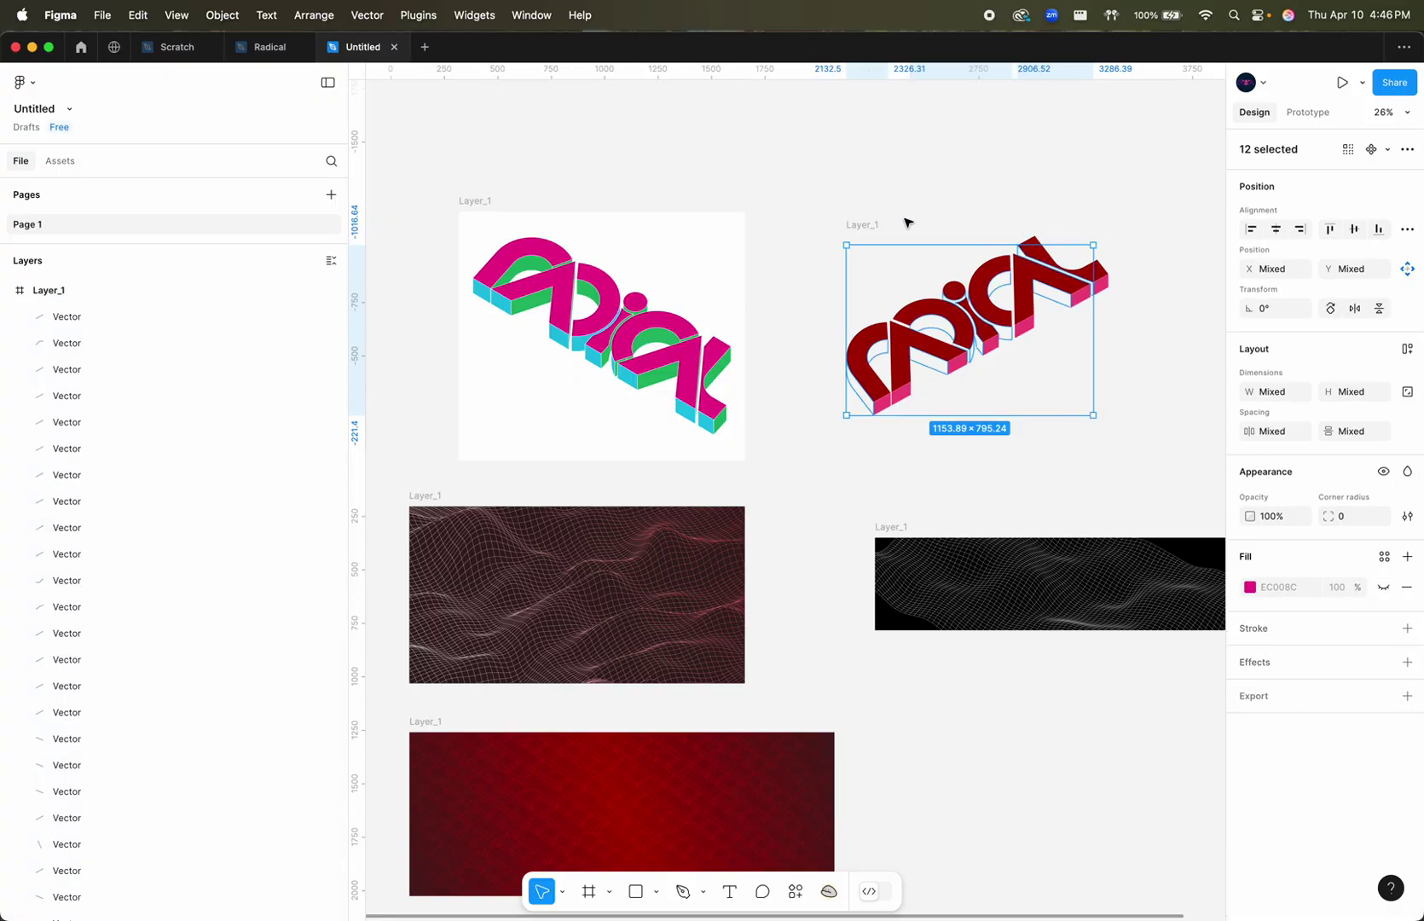
click(865, 226)
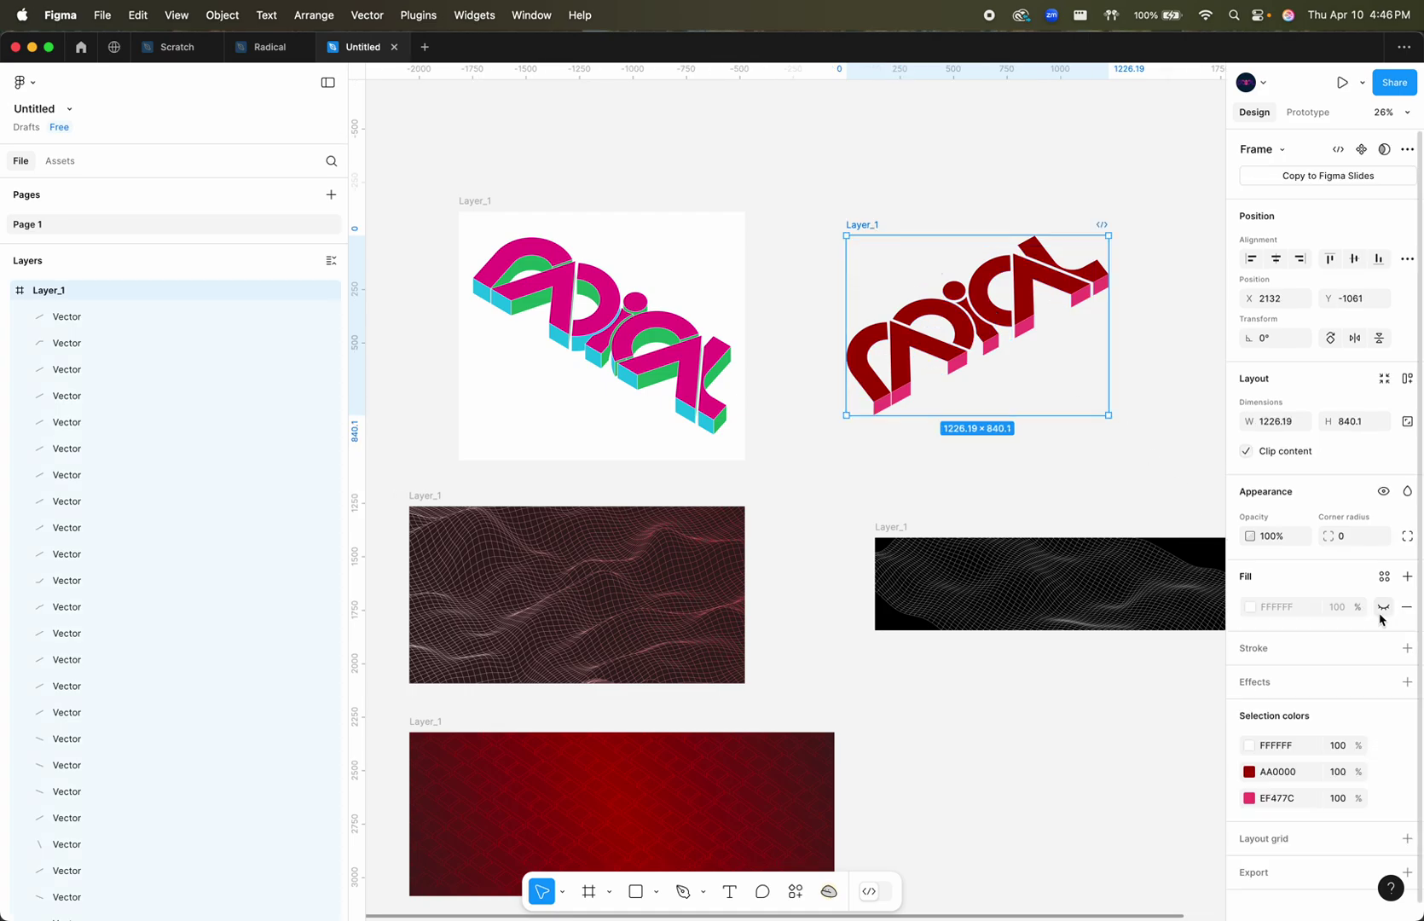
click(1294, 608)
- Set the Radical frame background to black 000000
text(000000)
key(Return)
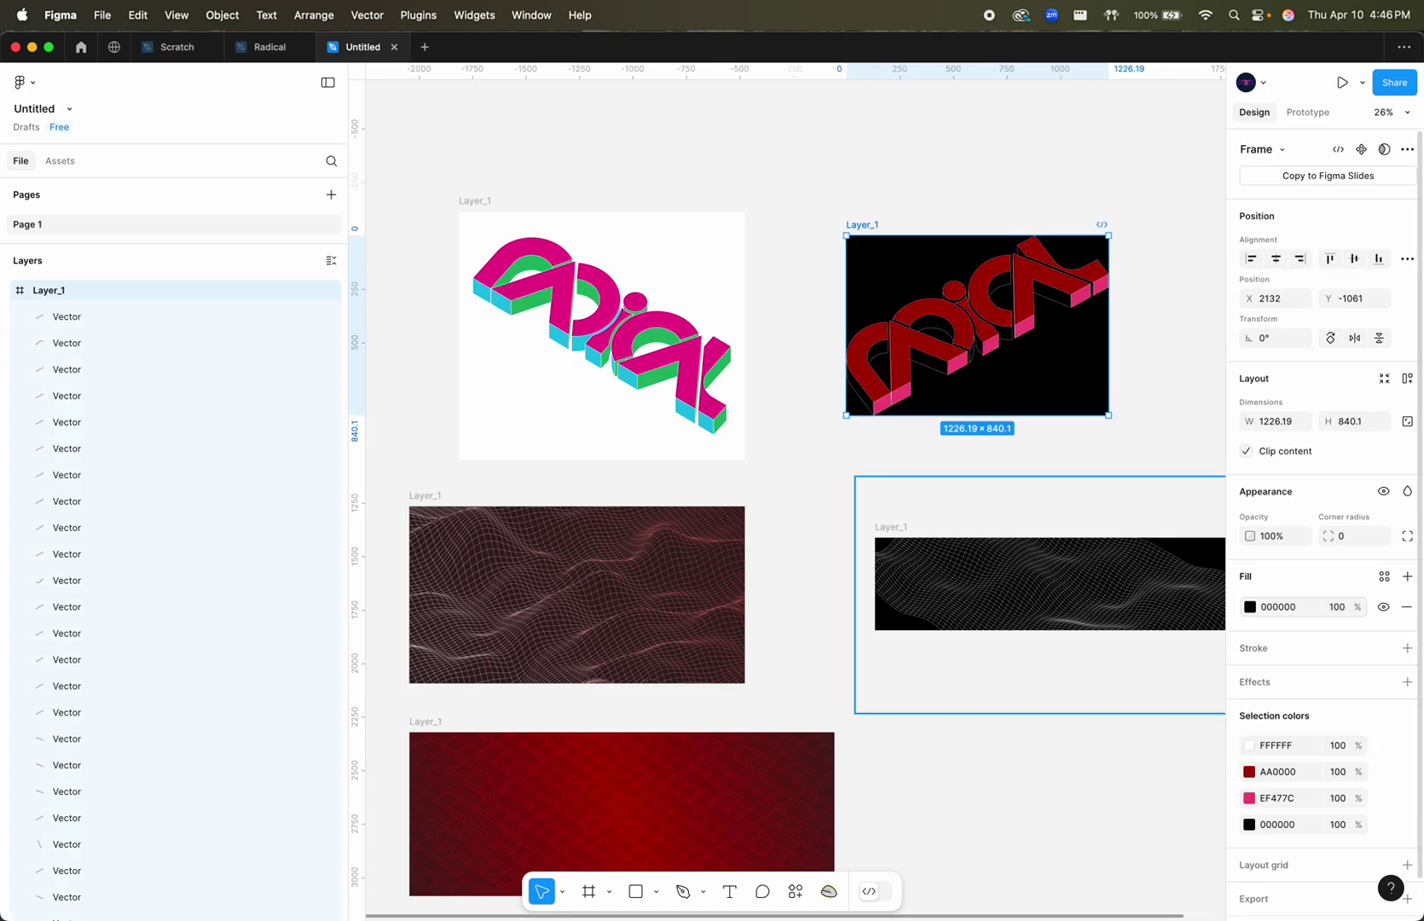
key(super+equal)
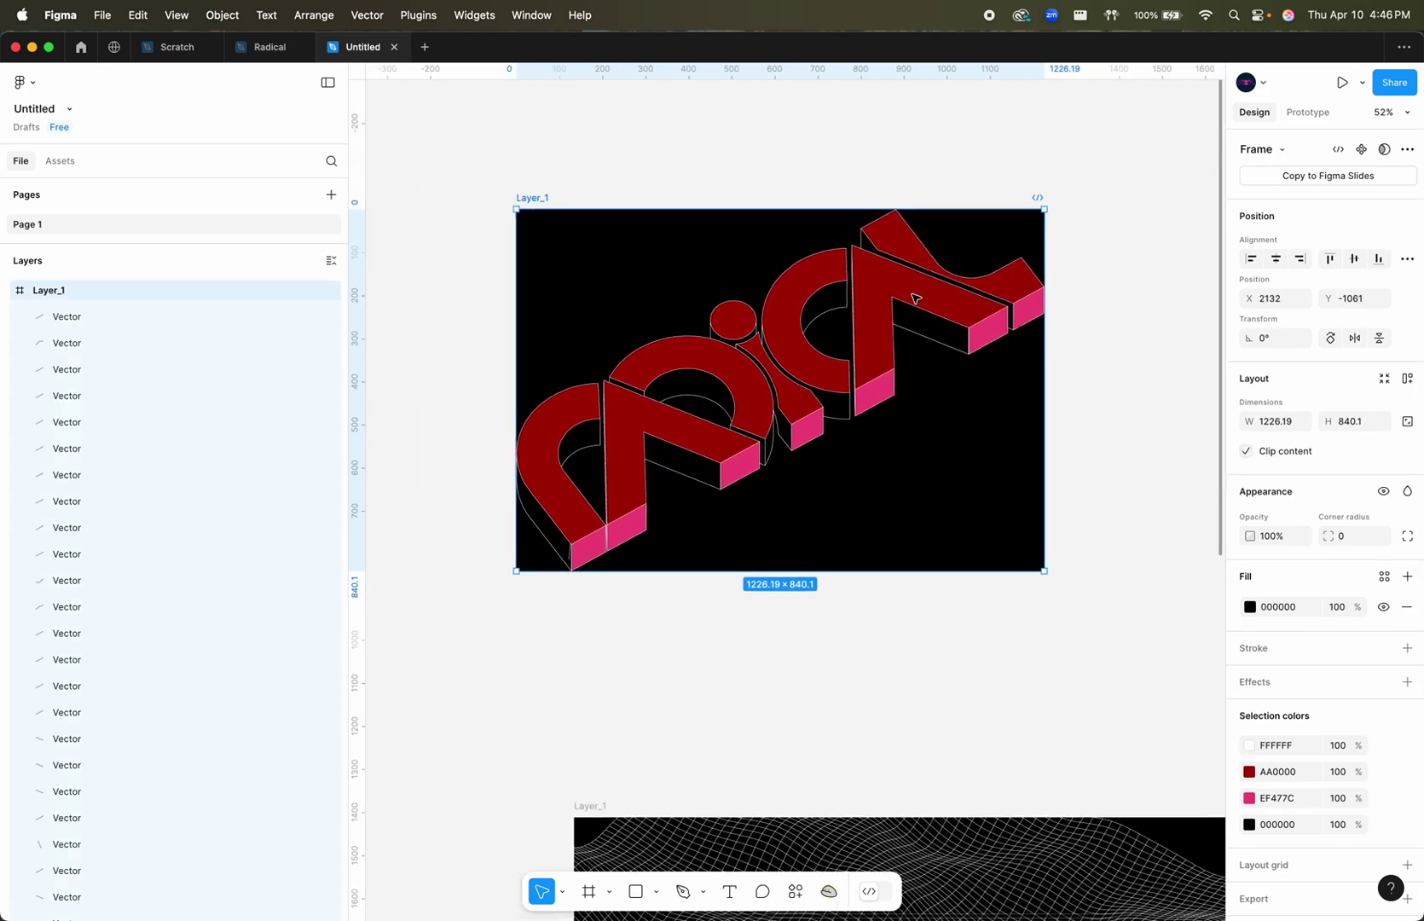
- Hide the red AA0000 letter fills and the pink EF477C side fills
click(894, 244)
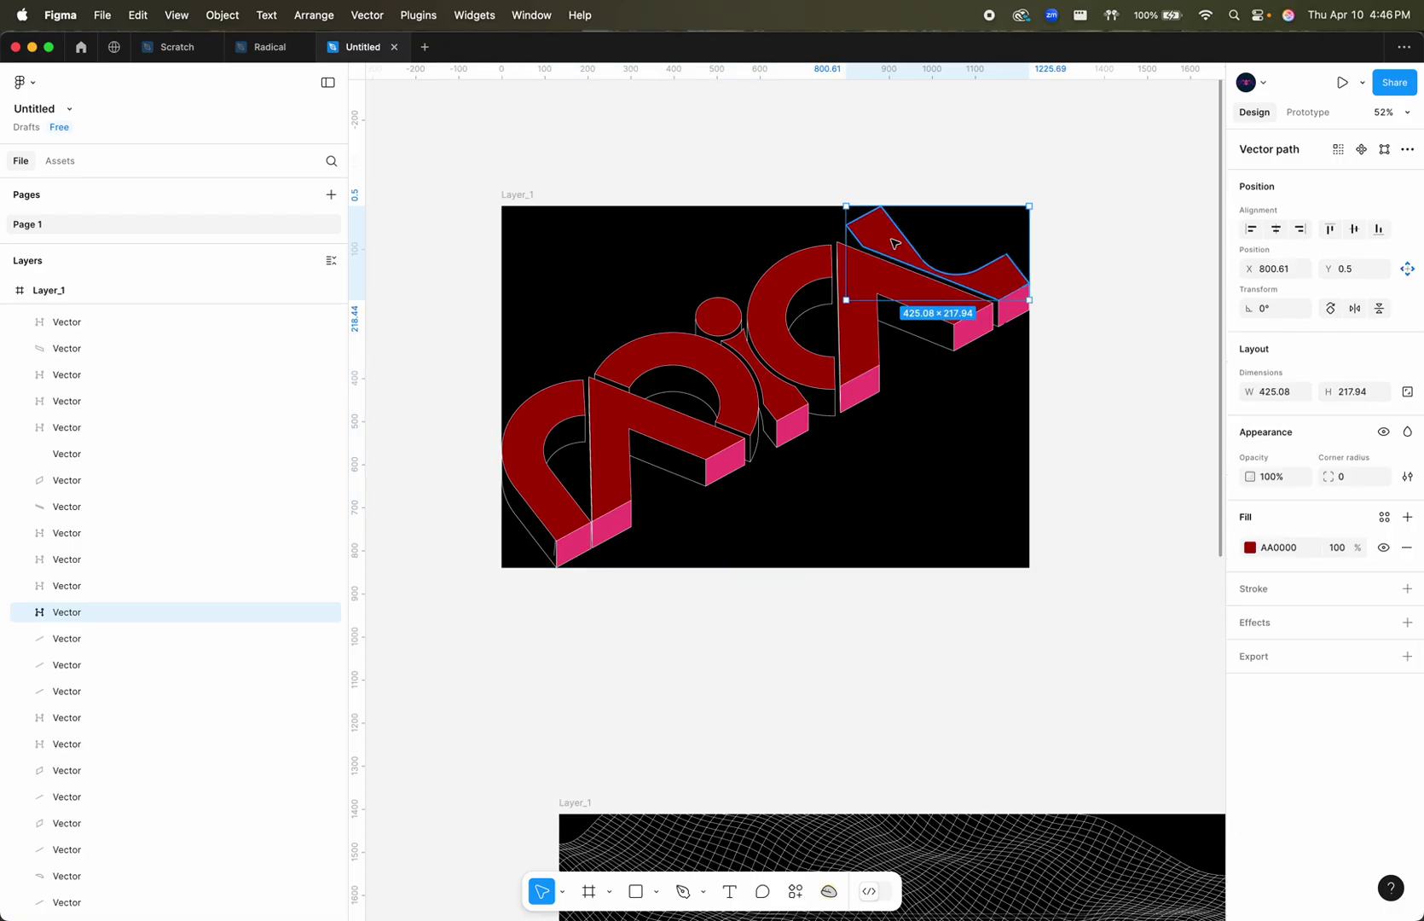
click(522, 195)
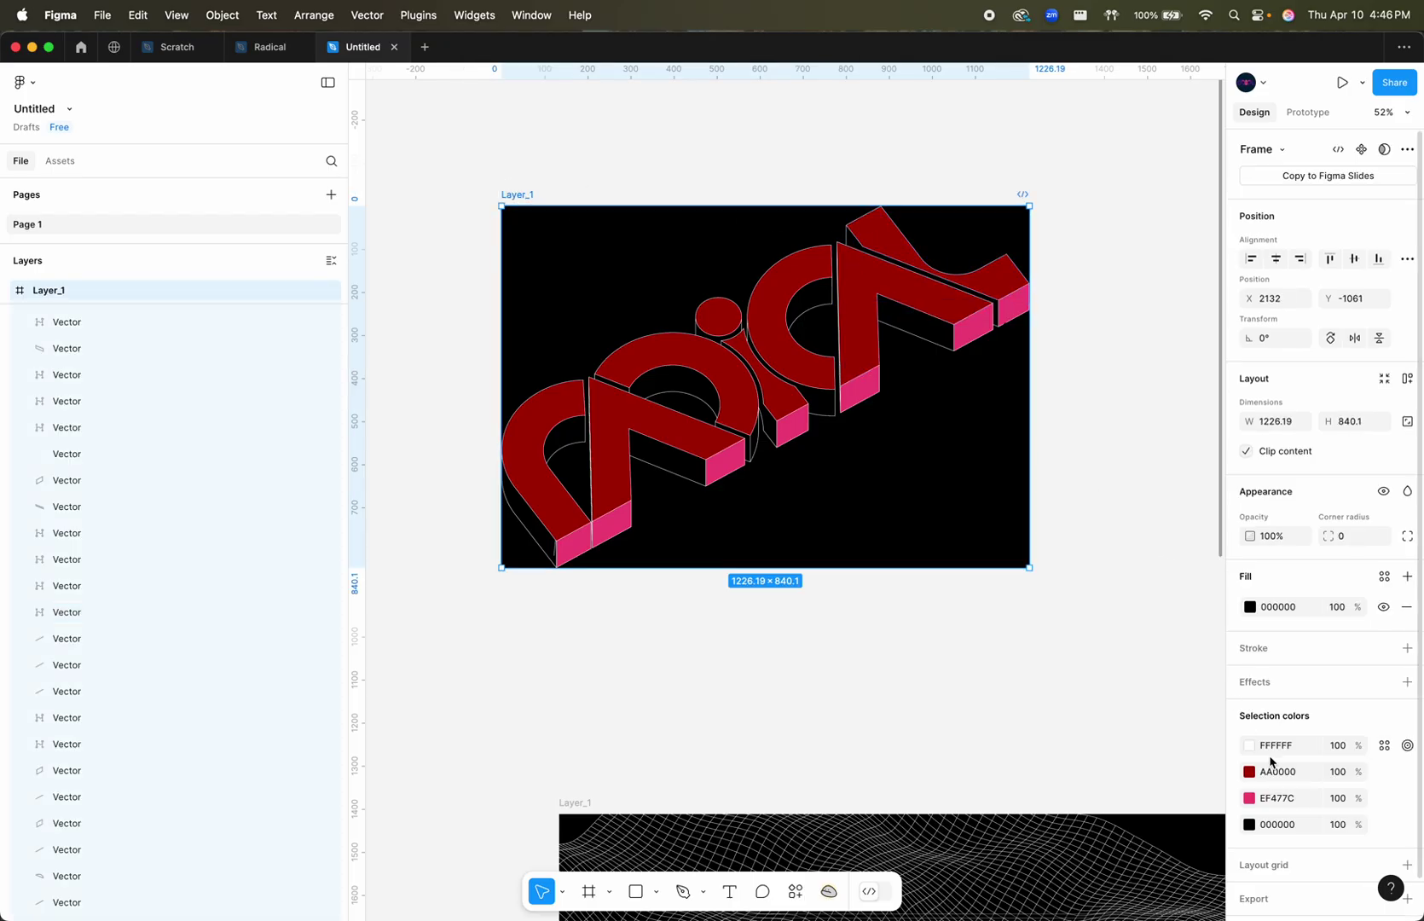
click(1406, 772)
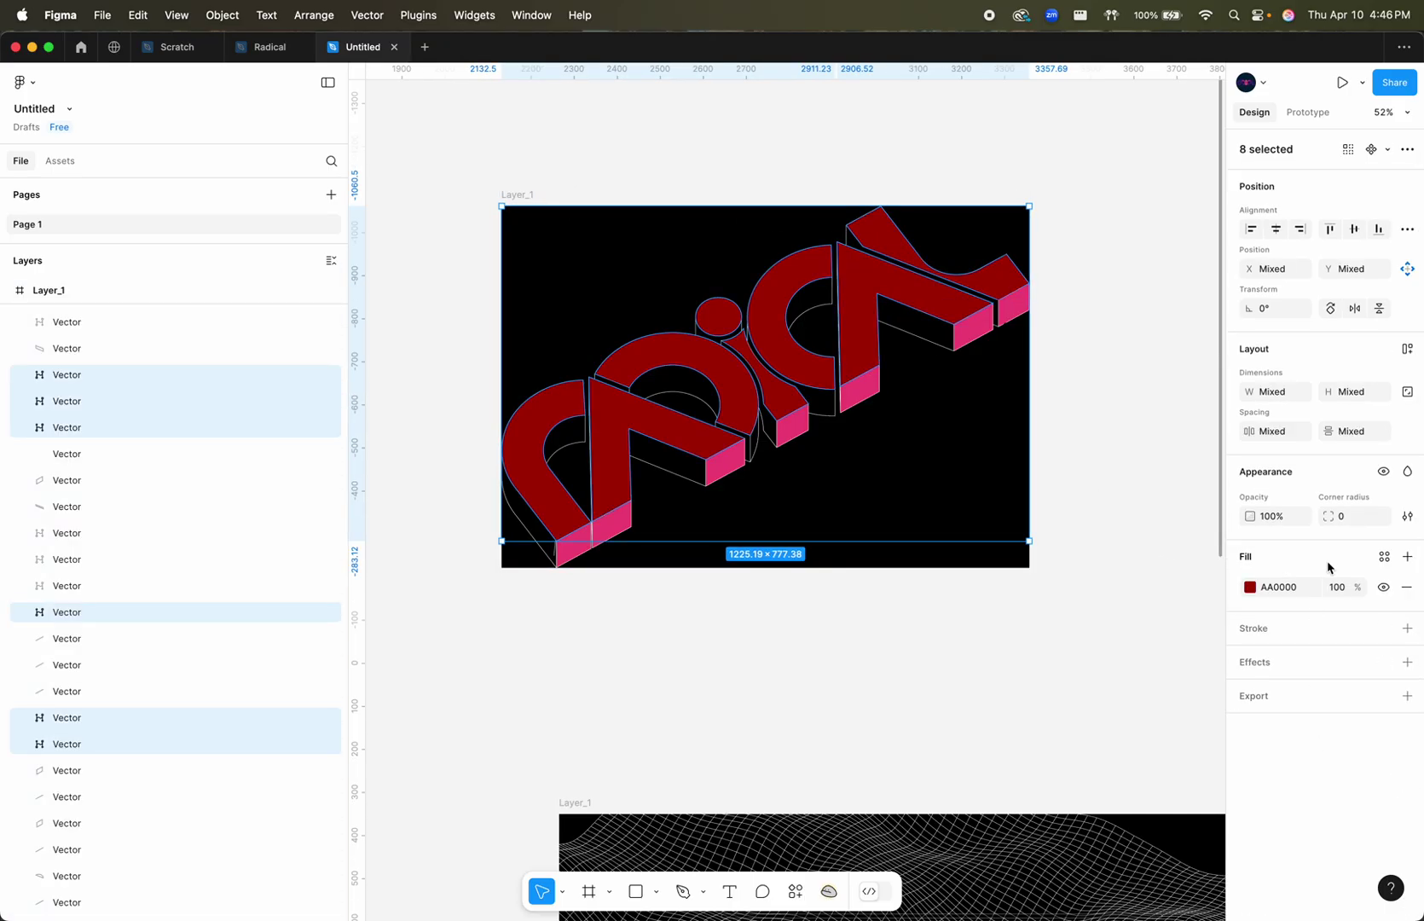
click(1384, 588)
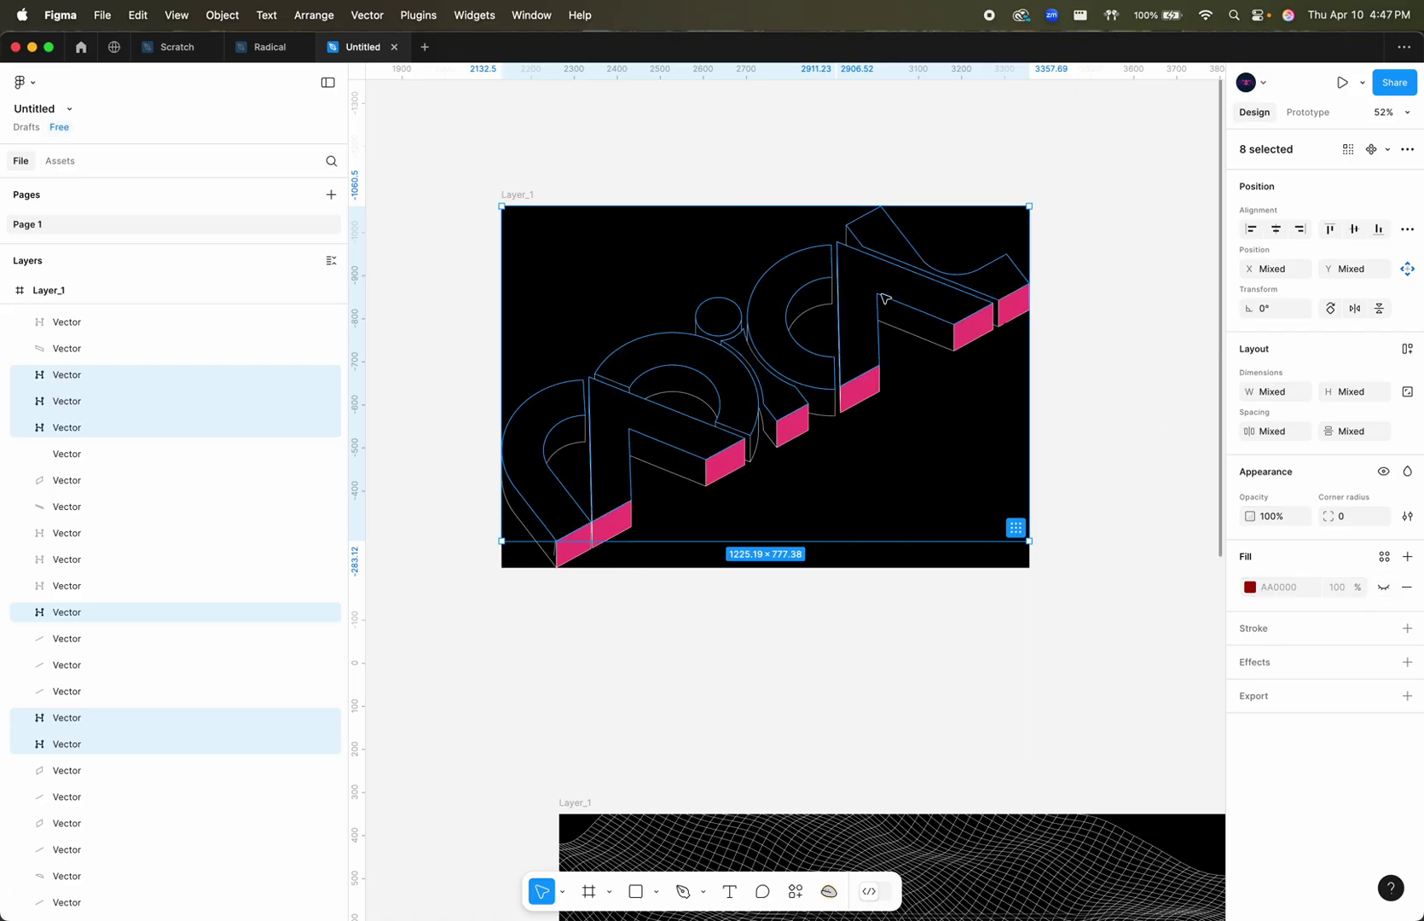
click(514, 196)
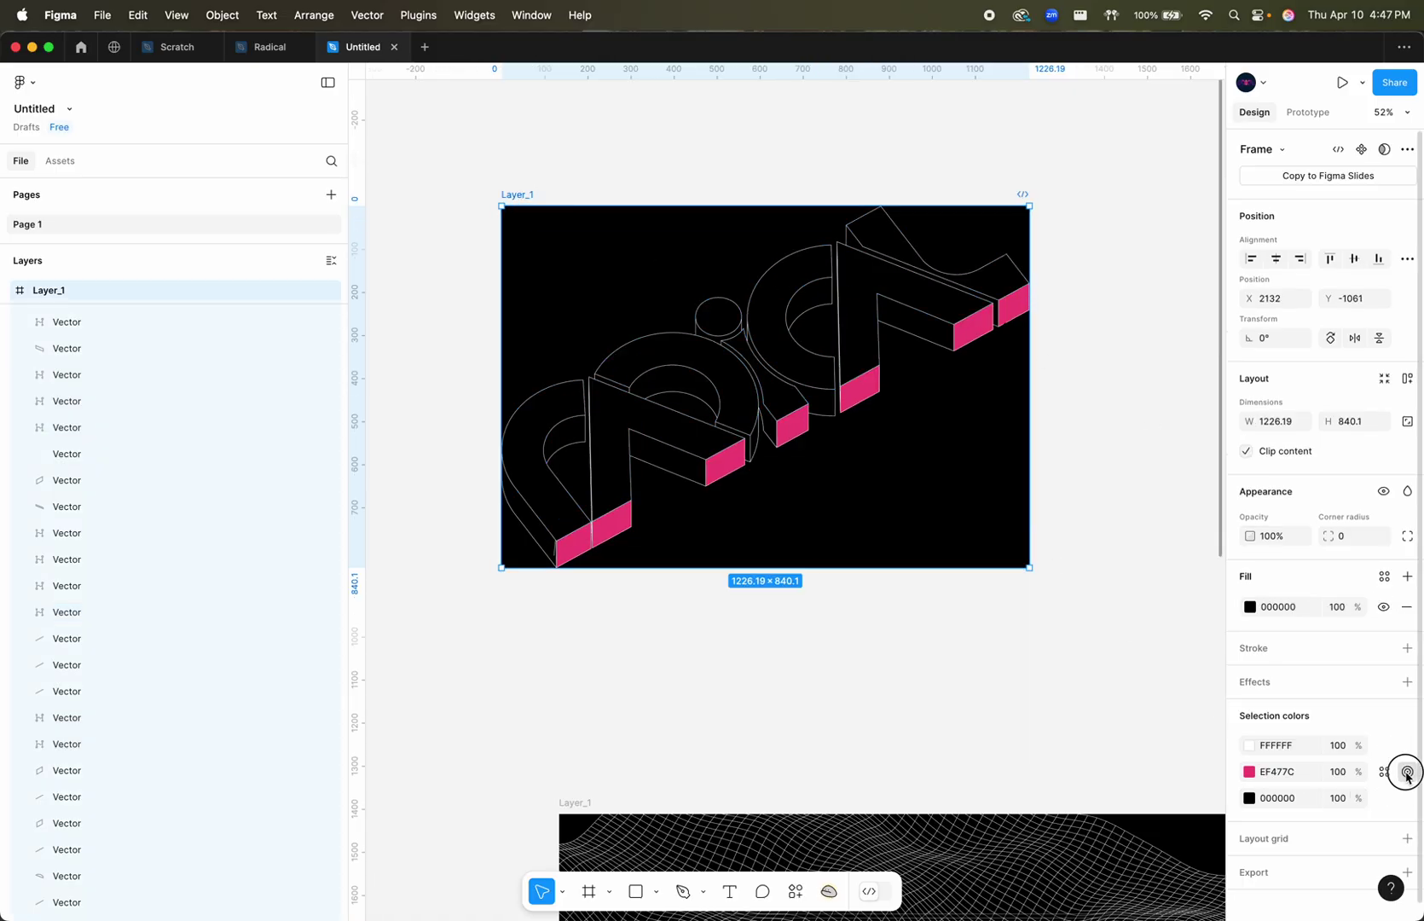
click(1406, 772)
click(1383, 587)
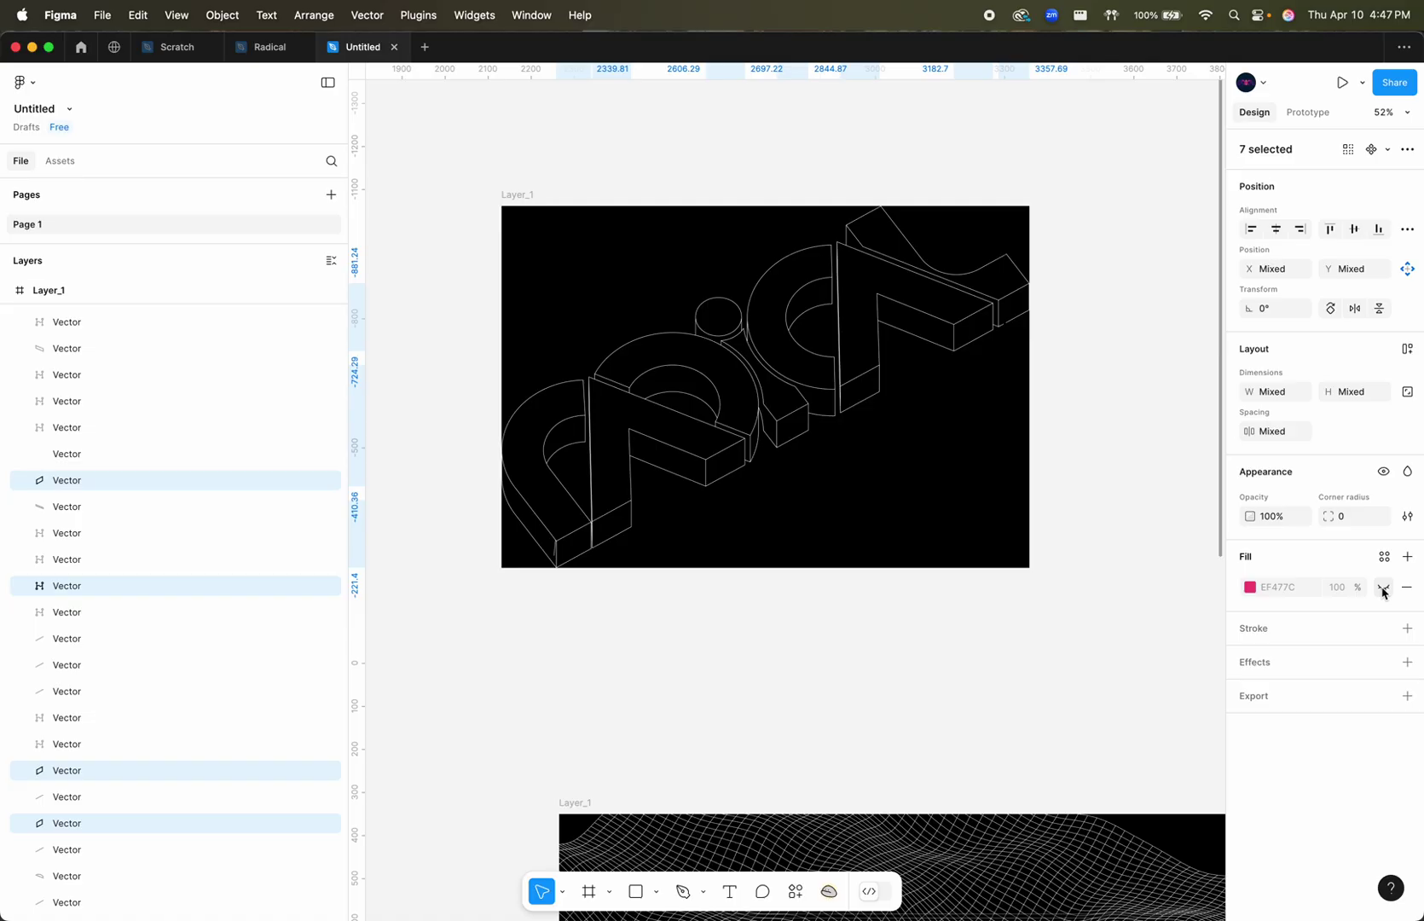
- Preview the white line-art in outline view, then switch to Blender
click(517, 195)
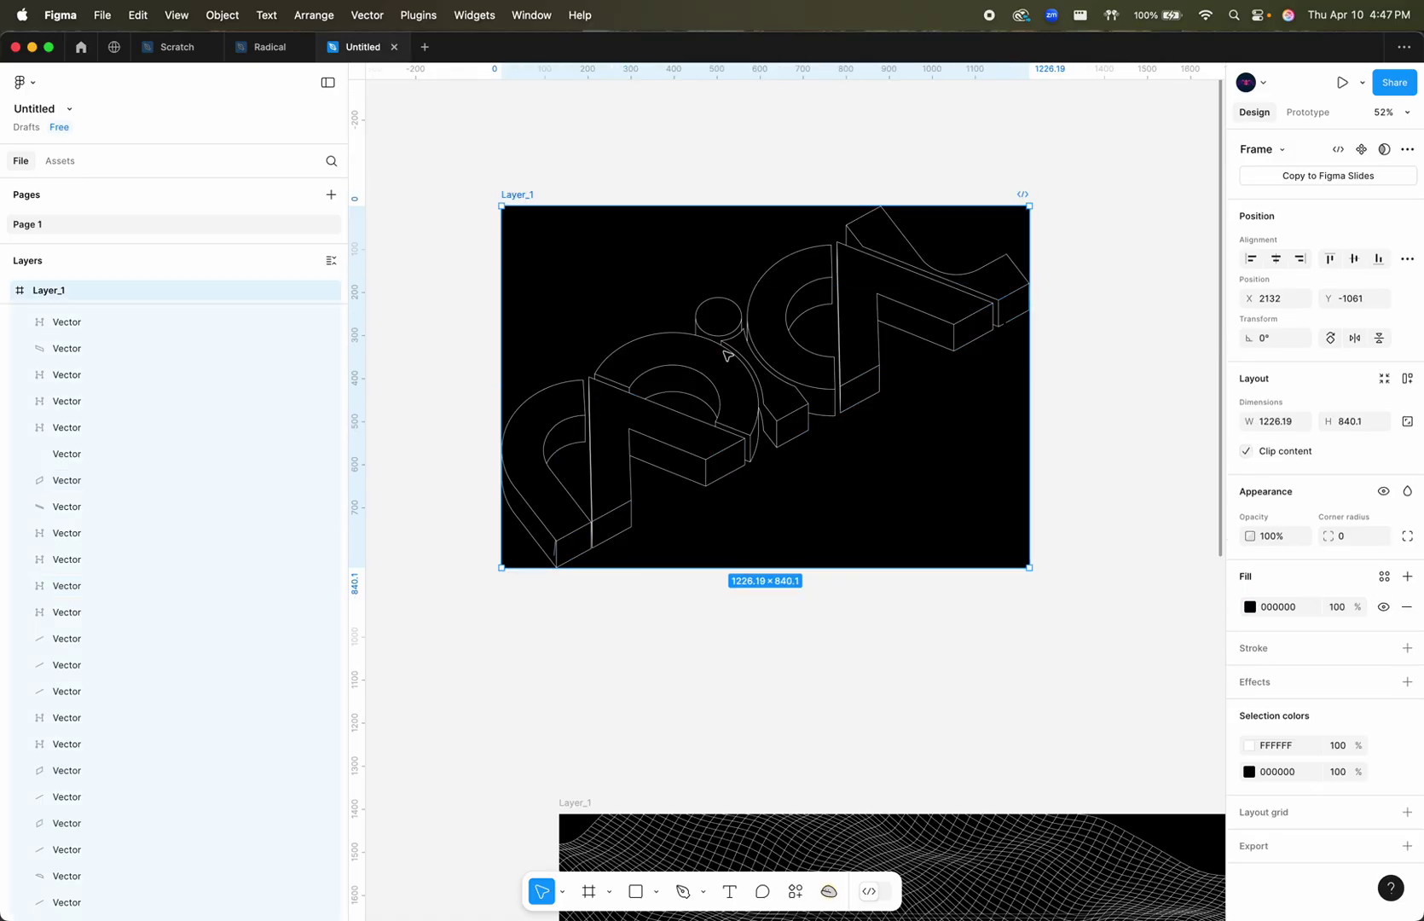
ctrl+scroll(727, 352, up, 5)
ctrl+scroll(729, 354, down, 4)
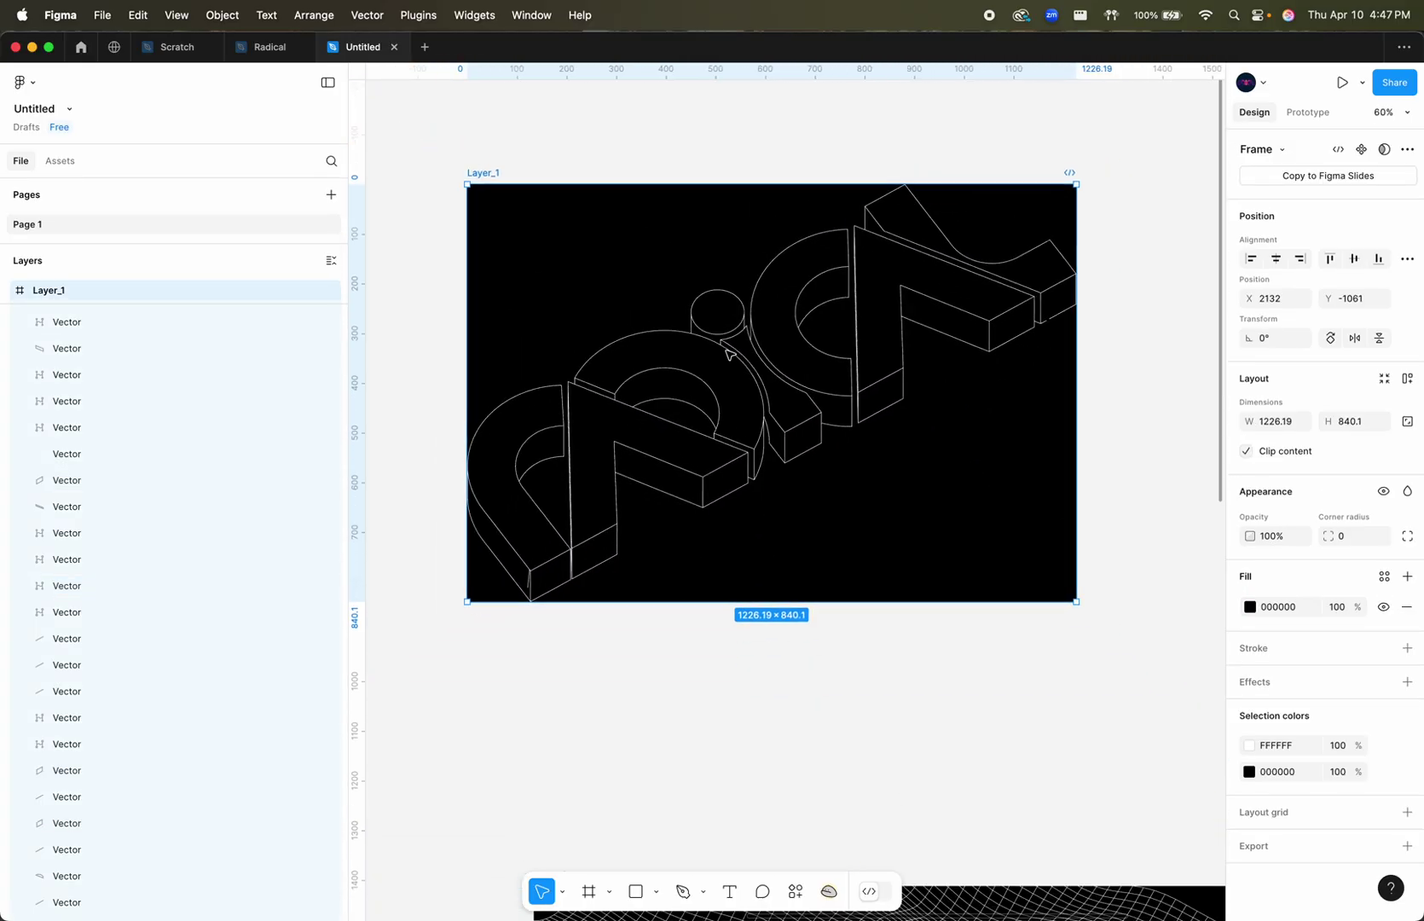
key(super+y)
key(super+y)
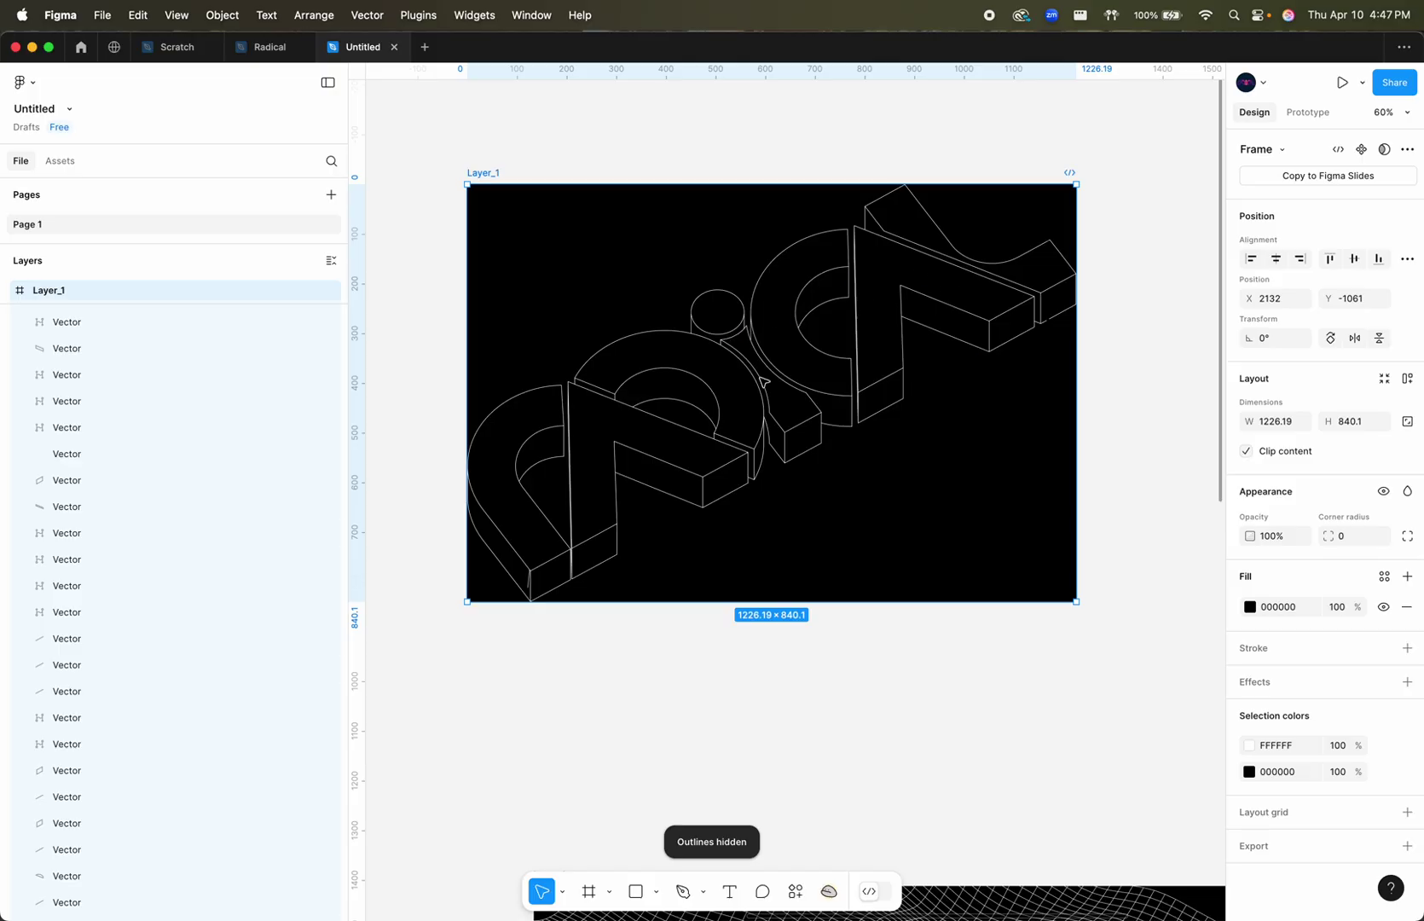
scroll(497, 397, left, 3)
scroll(497, 397, down, 1)
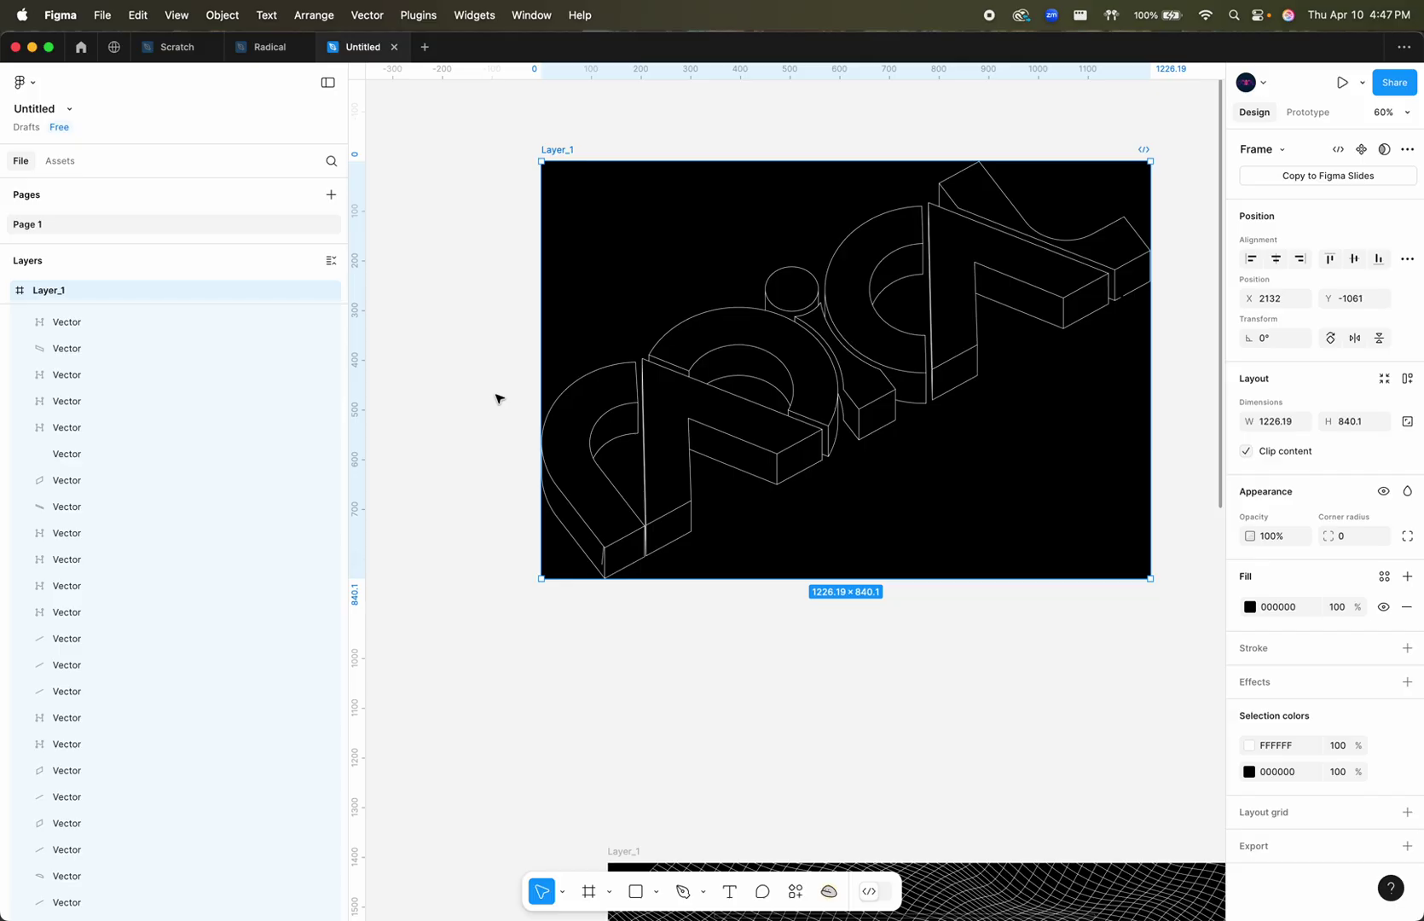
ctrl+scroll(499, 398, down, 2)
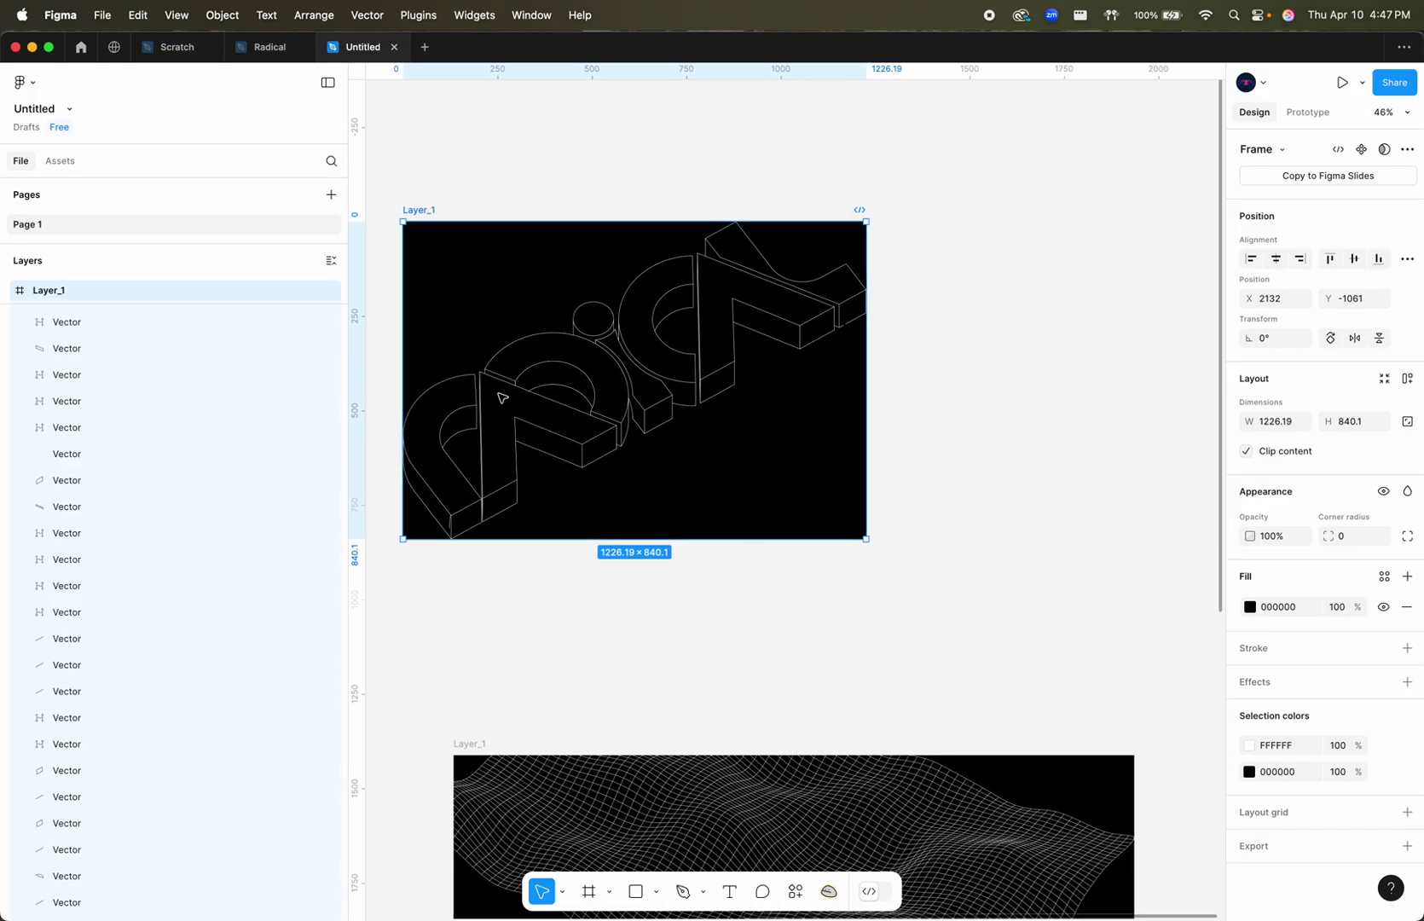
scroll(499, 398, left, 2)
scroll(499, 398, up, 1)
key(super+Tab)
key(super+Tab)
key(super+Tab)
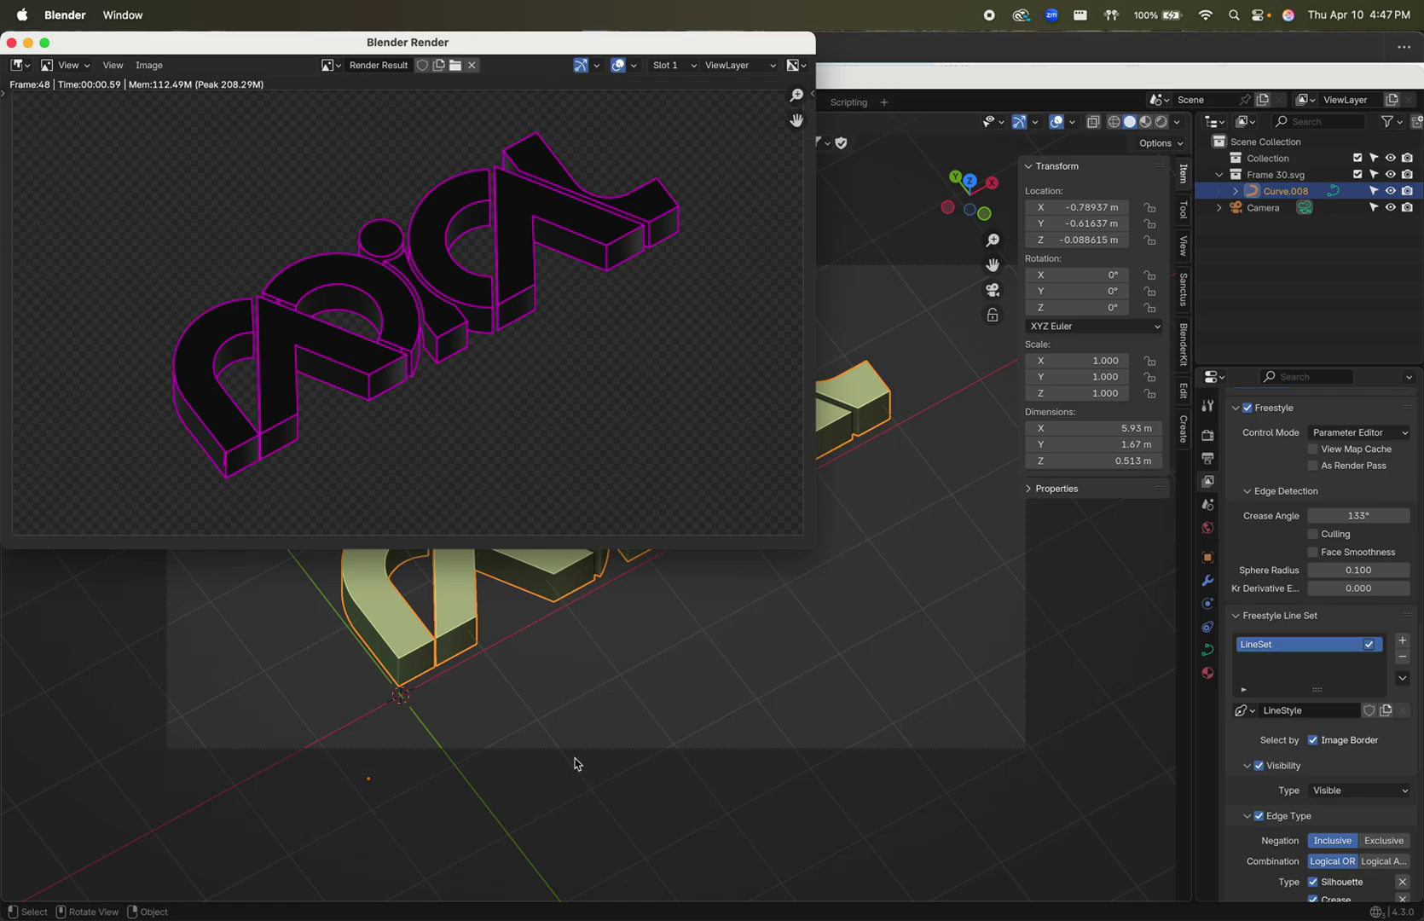
- Convert the Radical lettering curve to a mesh and enter Edit Mode
click(532, 687)
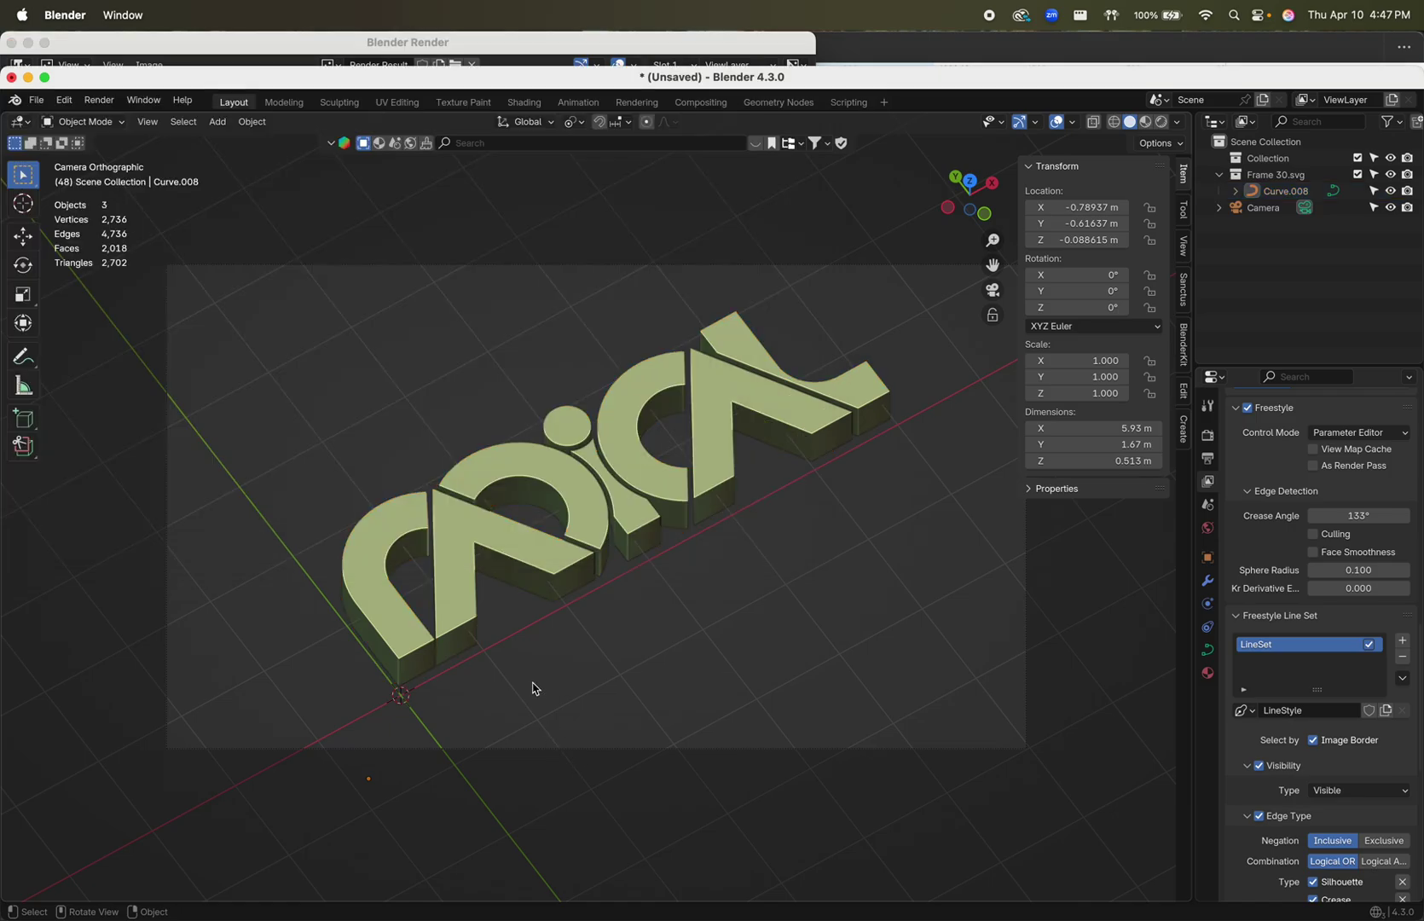
right_click(546, 573)
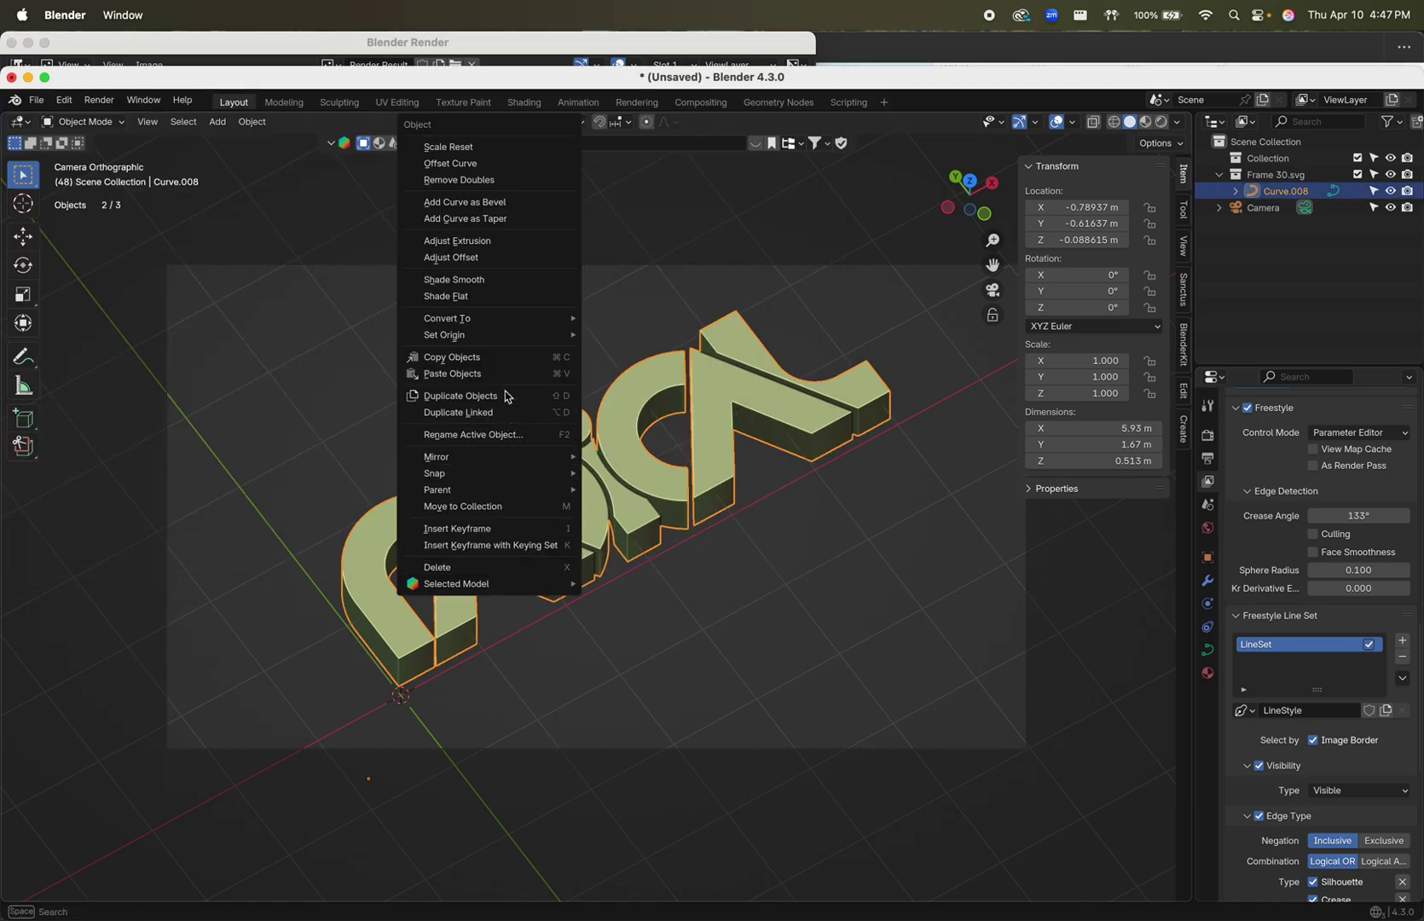
mouse_move(508, 321)
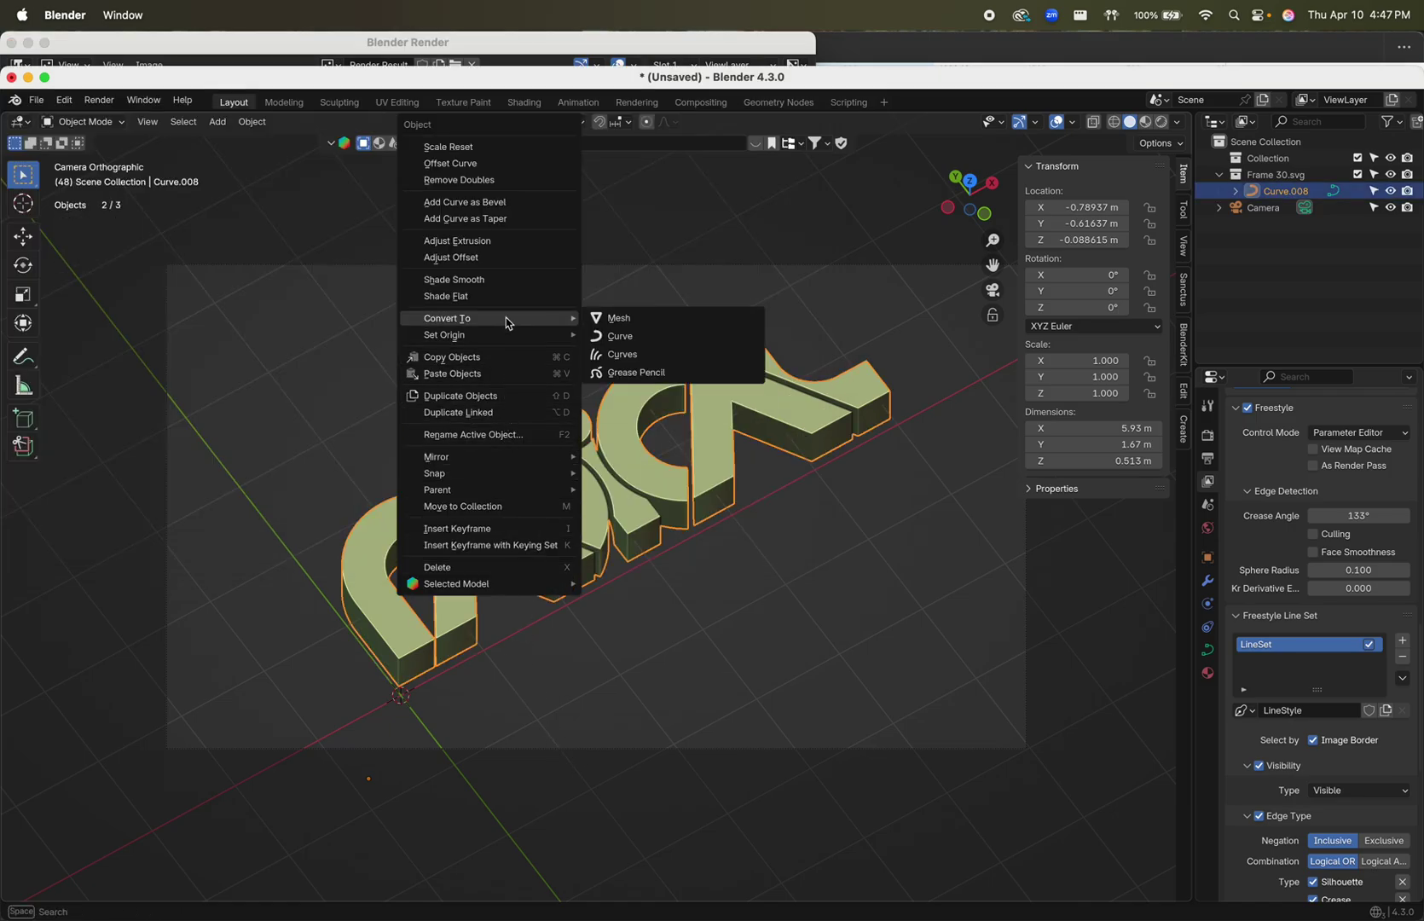
click(616, 319)
key(Tab)
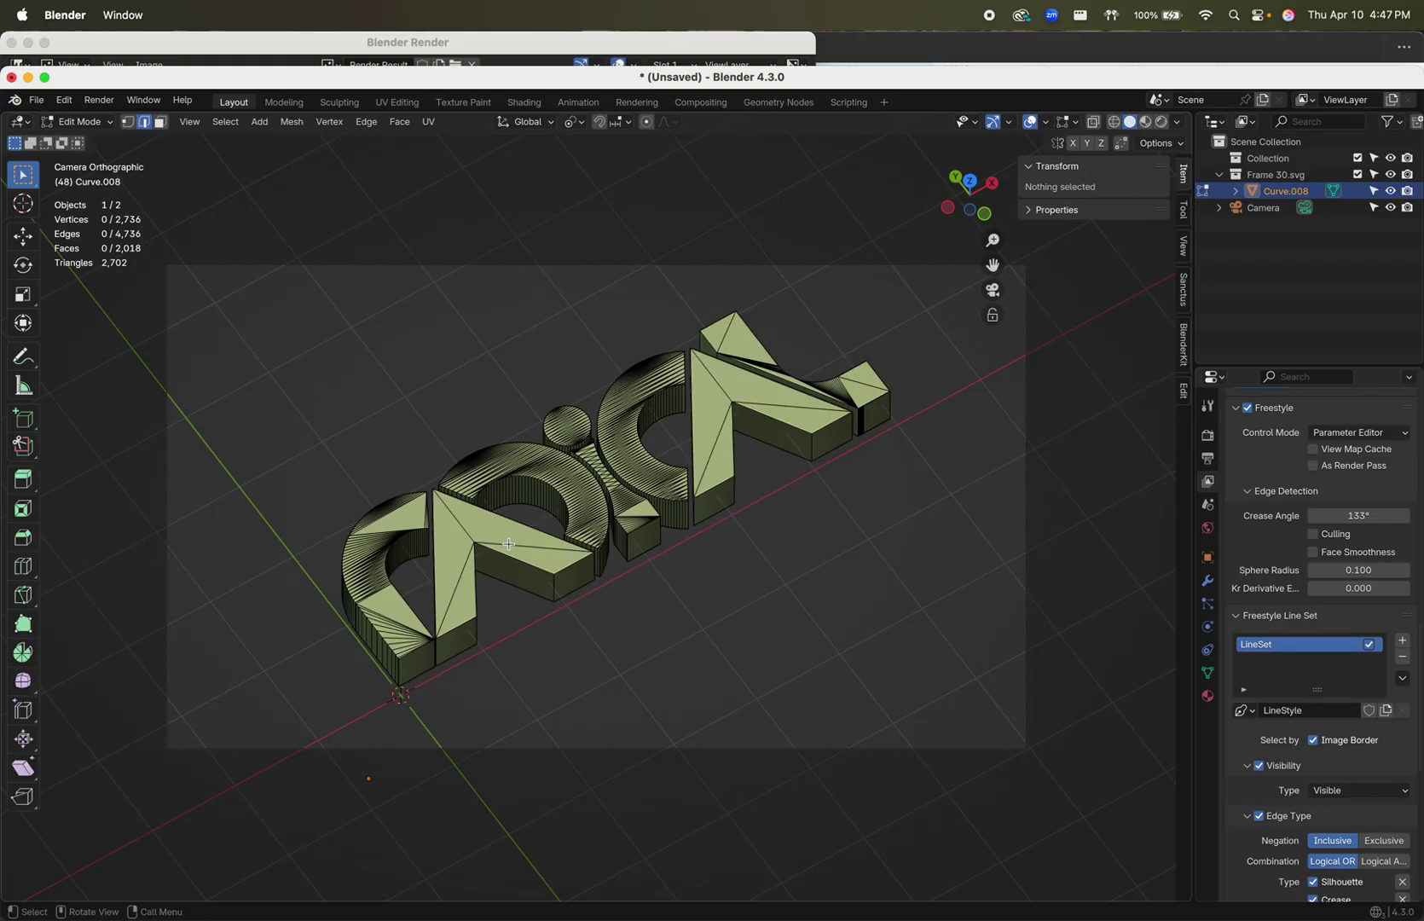
- Render an image of the current frame to preview the Freestyle outlines
scroll(508, 543, up, 2)
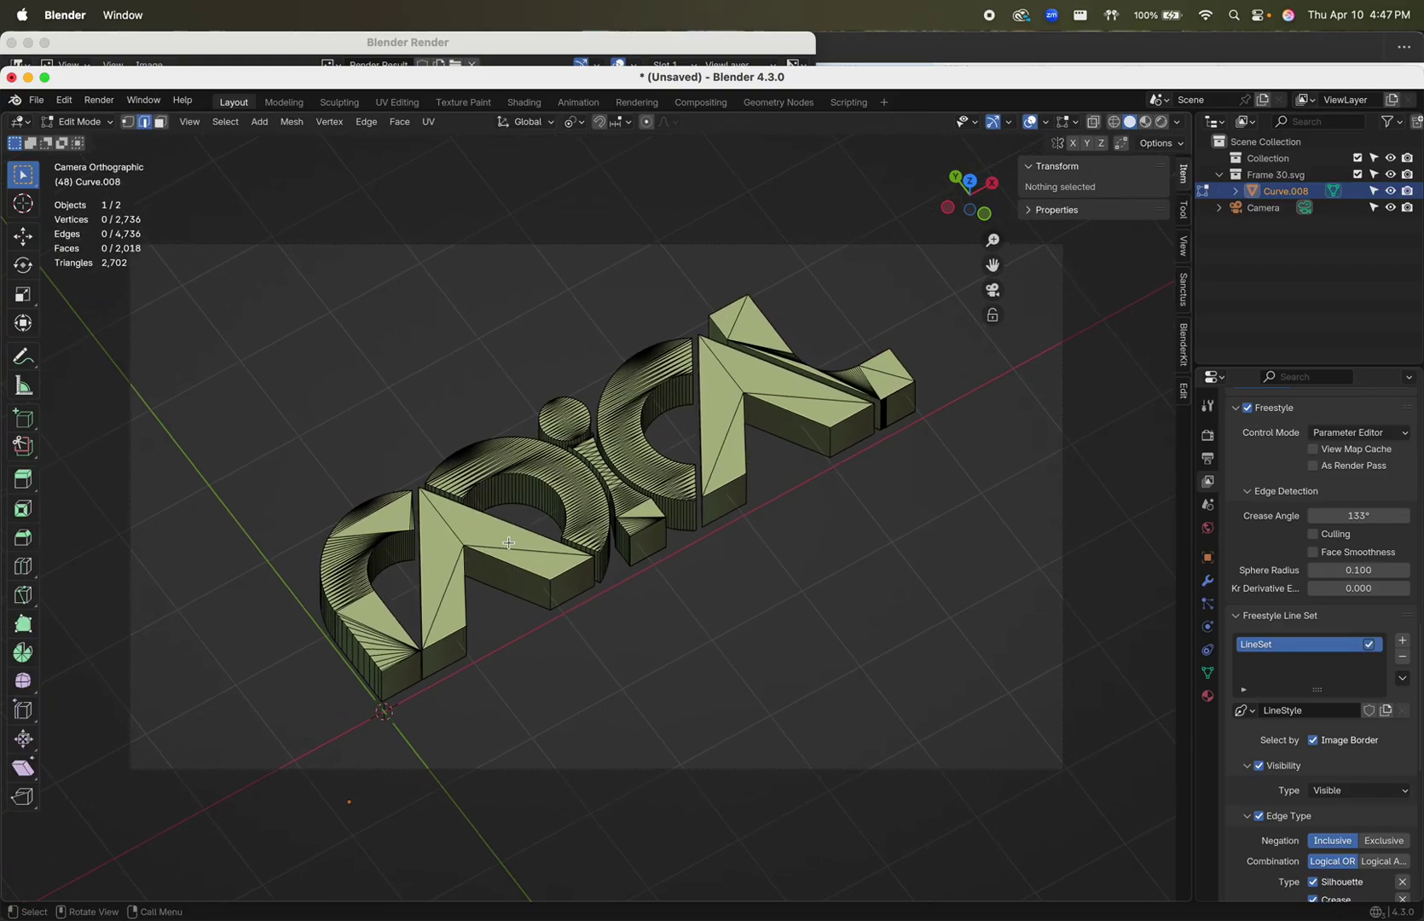
click(99, 100)
click(111, 122)
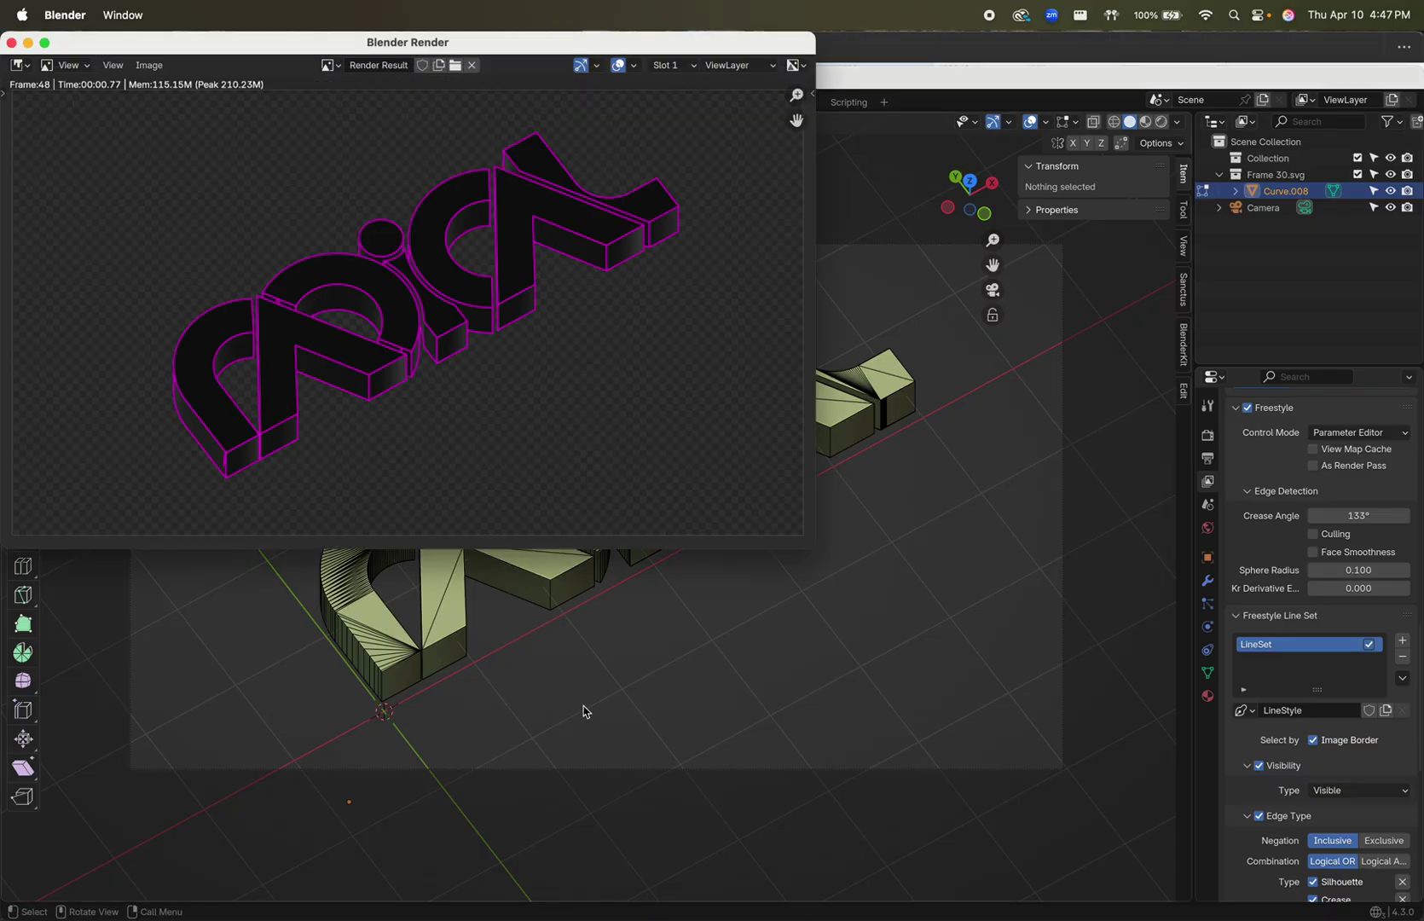
click(578, 602)
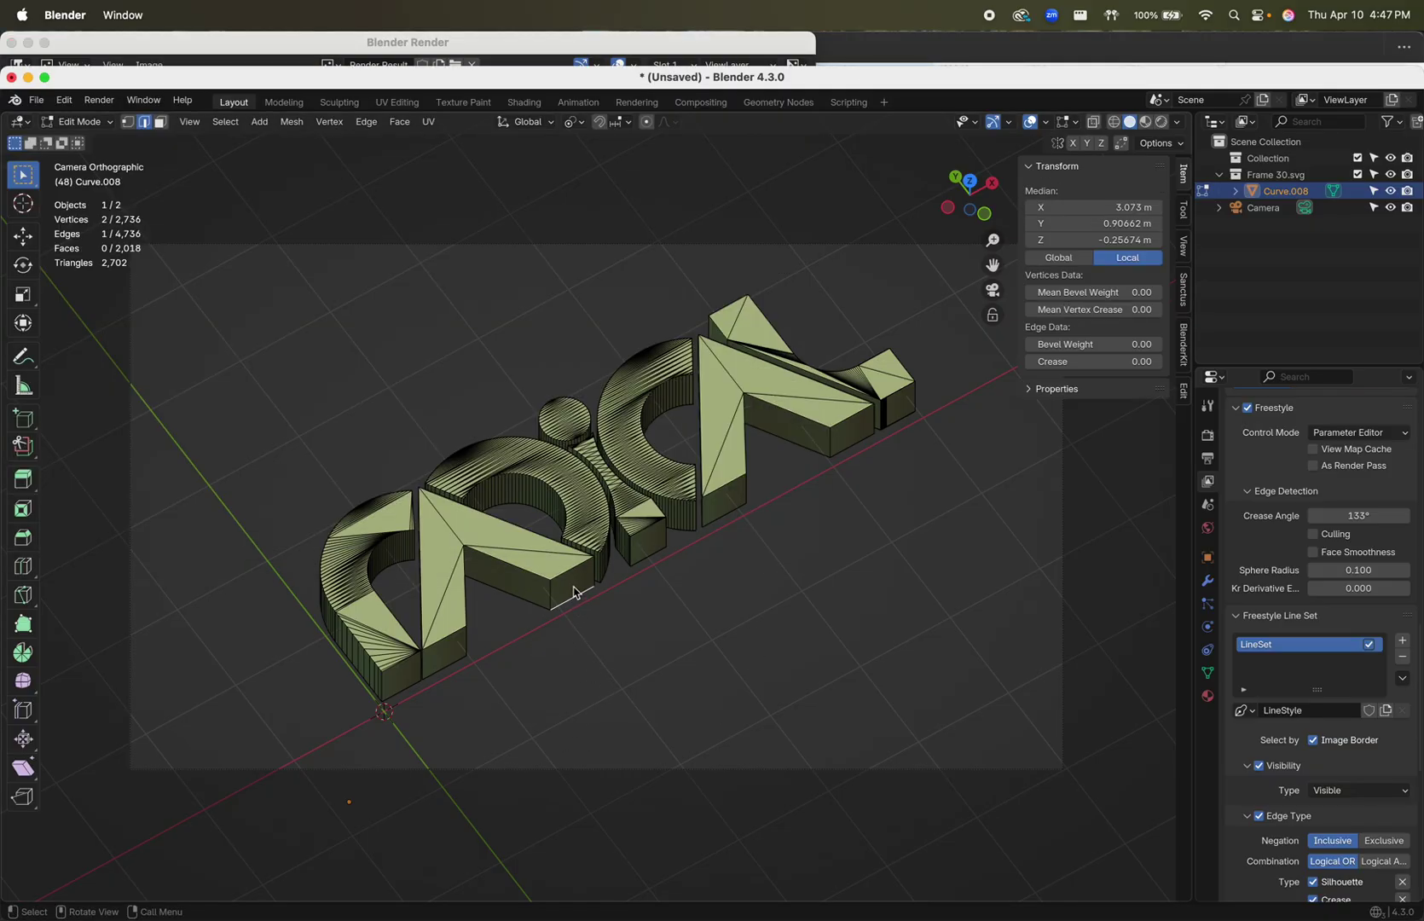
- Delete the three stray diagonal edges and the edge strip on the curved letter face
click(508, 553)
shift+click(451, 533)
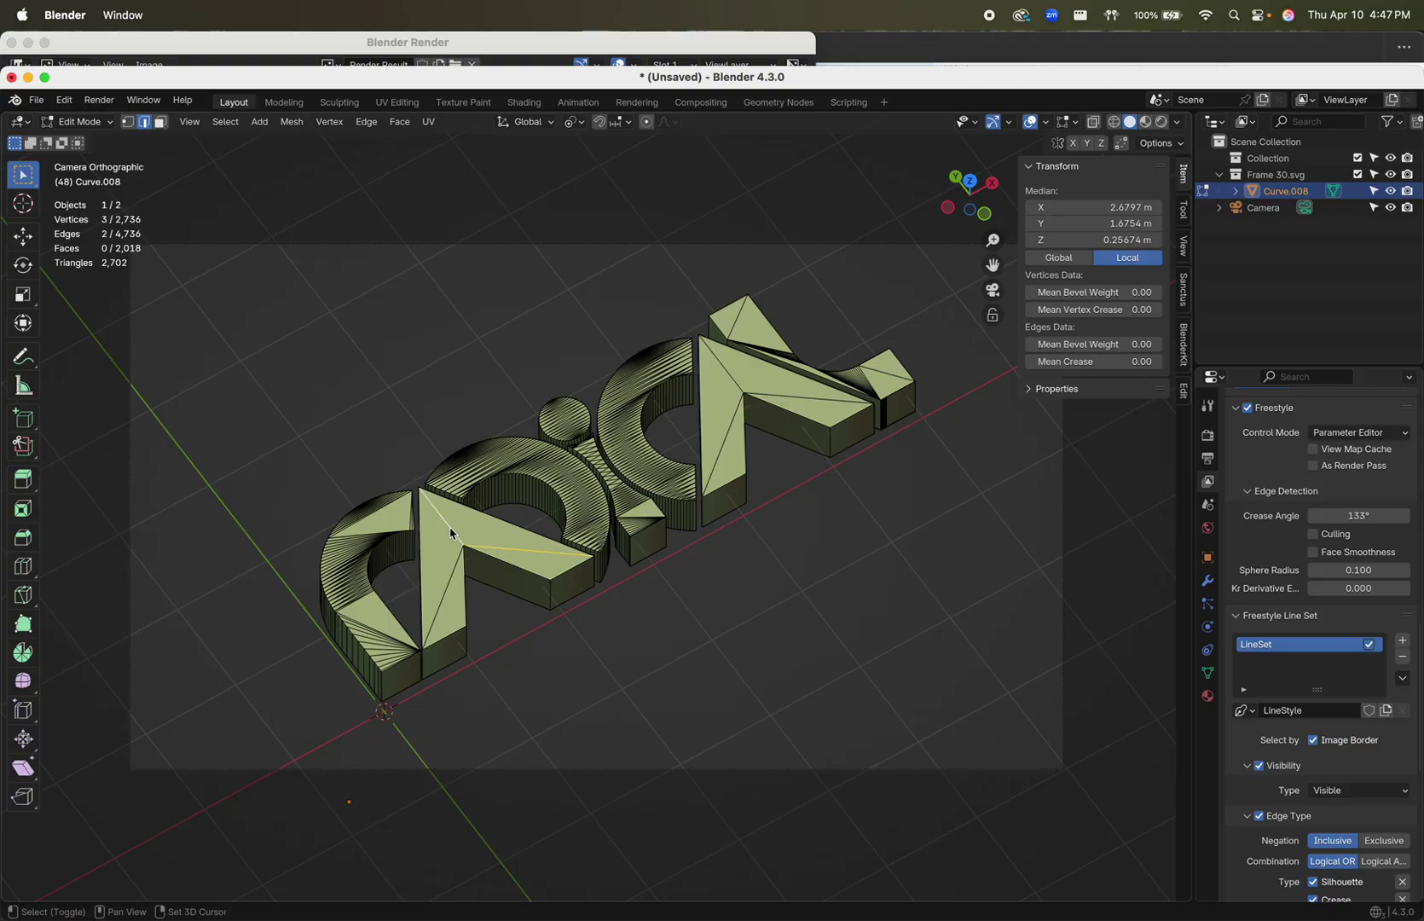
shift+click(448, 588)
key(ctrl+e)
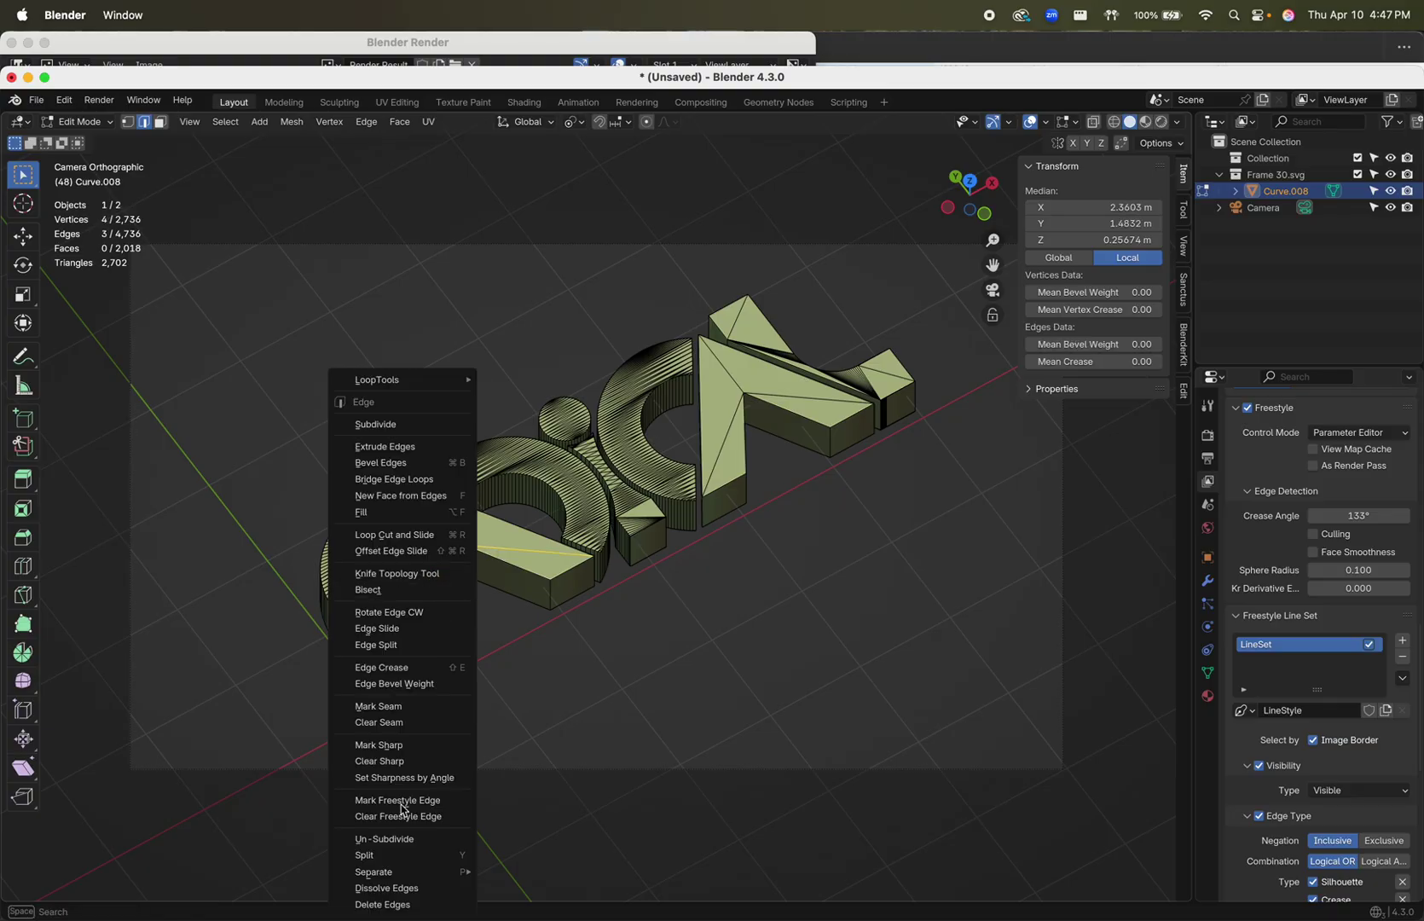
click(383, 905)
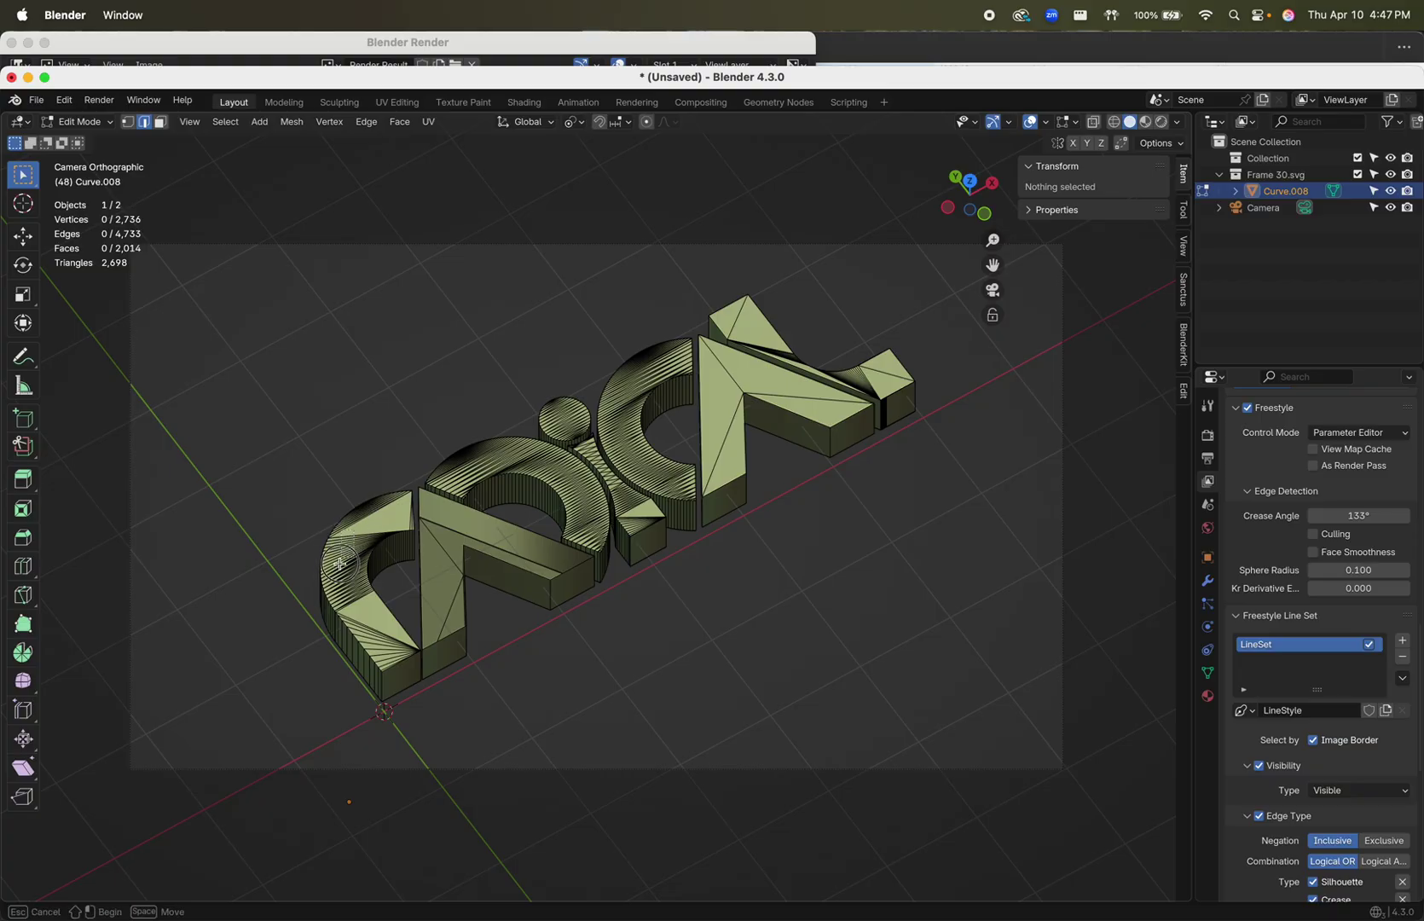
alt+click(346, 595)
right_click(346, 594)
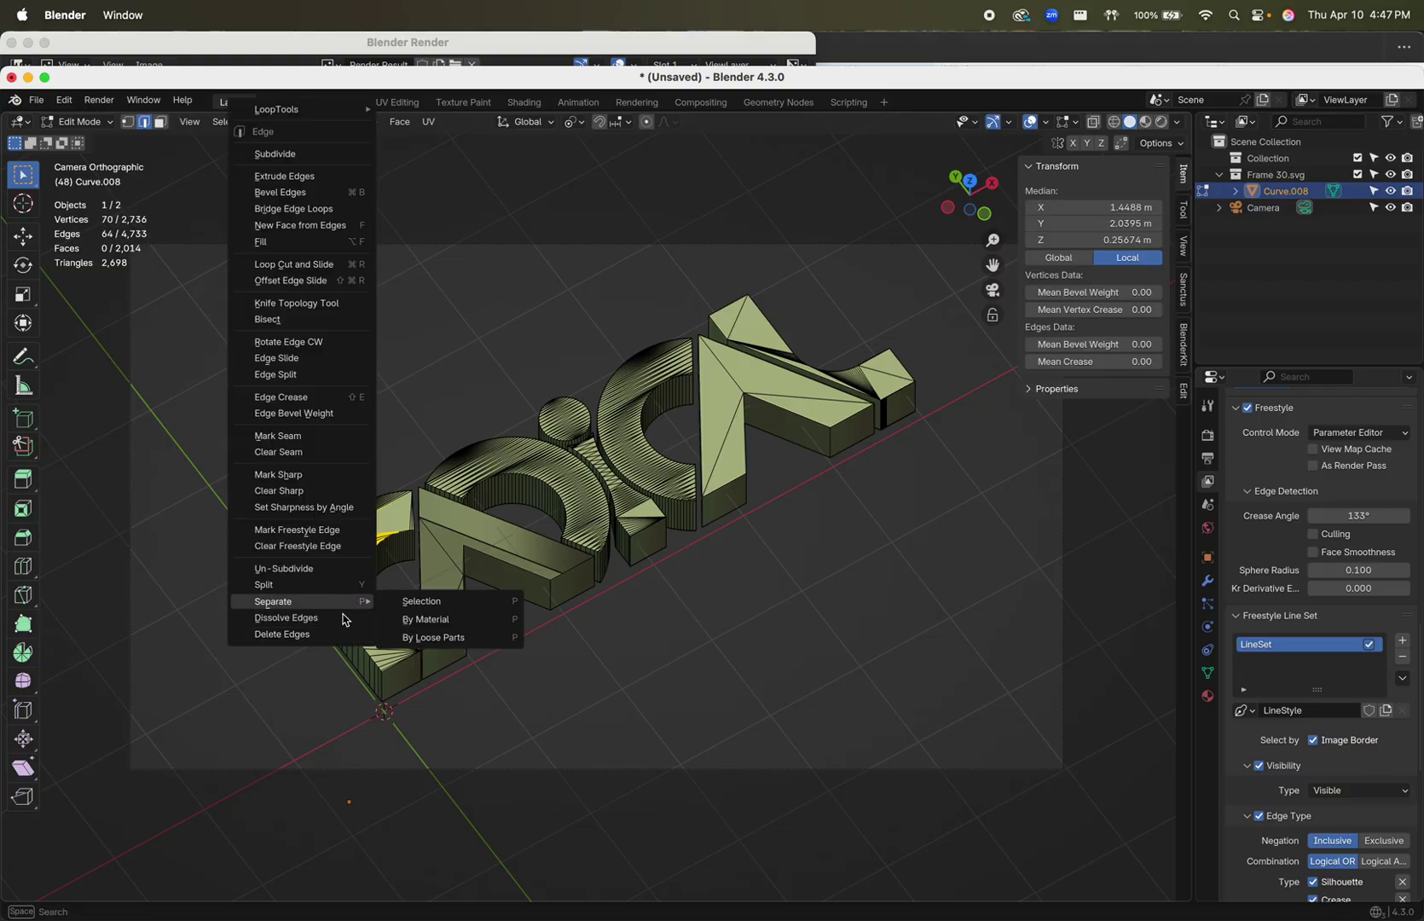
click(337, 633)
- Render the cleaned-up mesh again to check the Freestyle outlines
click(98, 100)
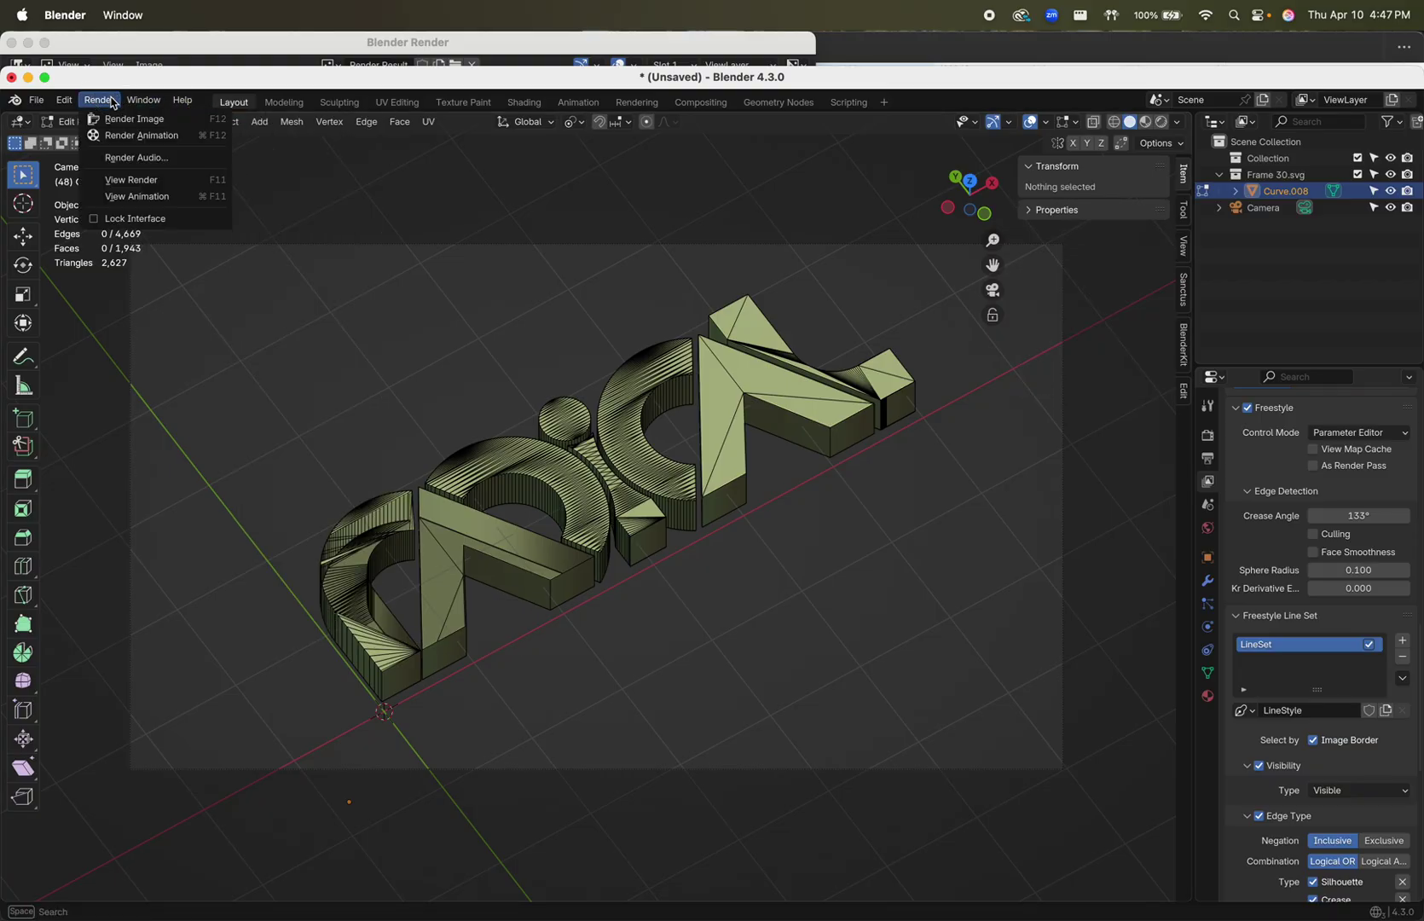
click(107, 120)
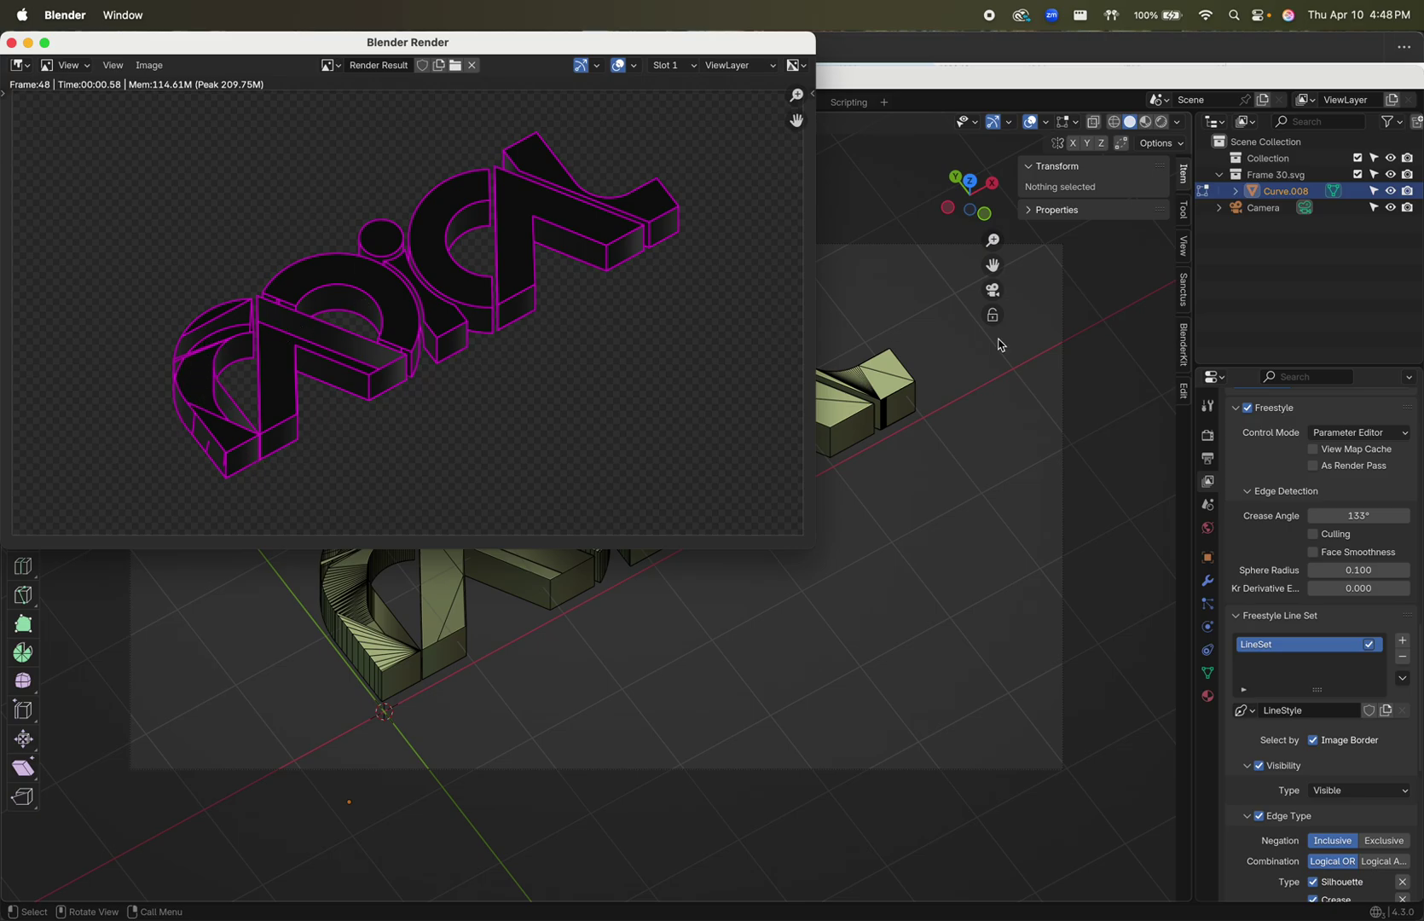
scroll(1326, 780, down, 5)
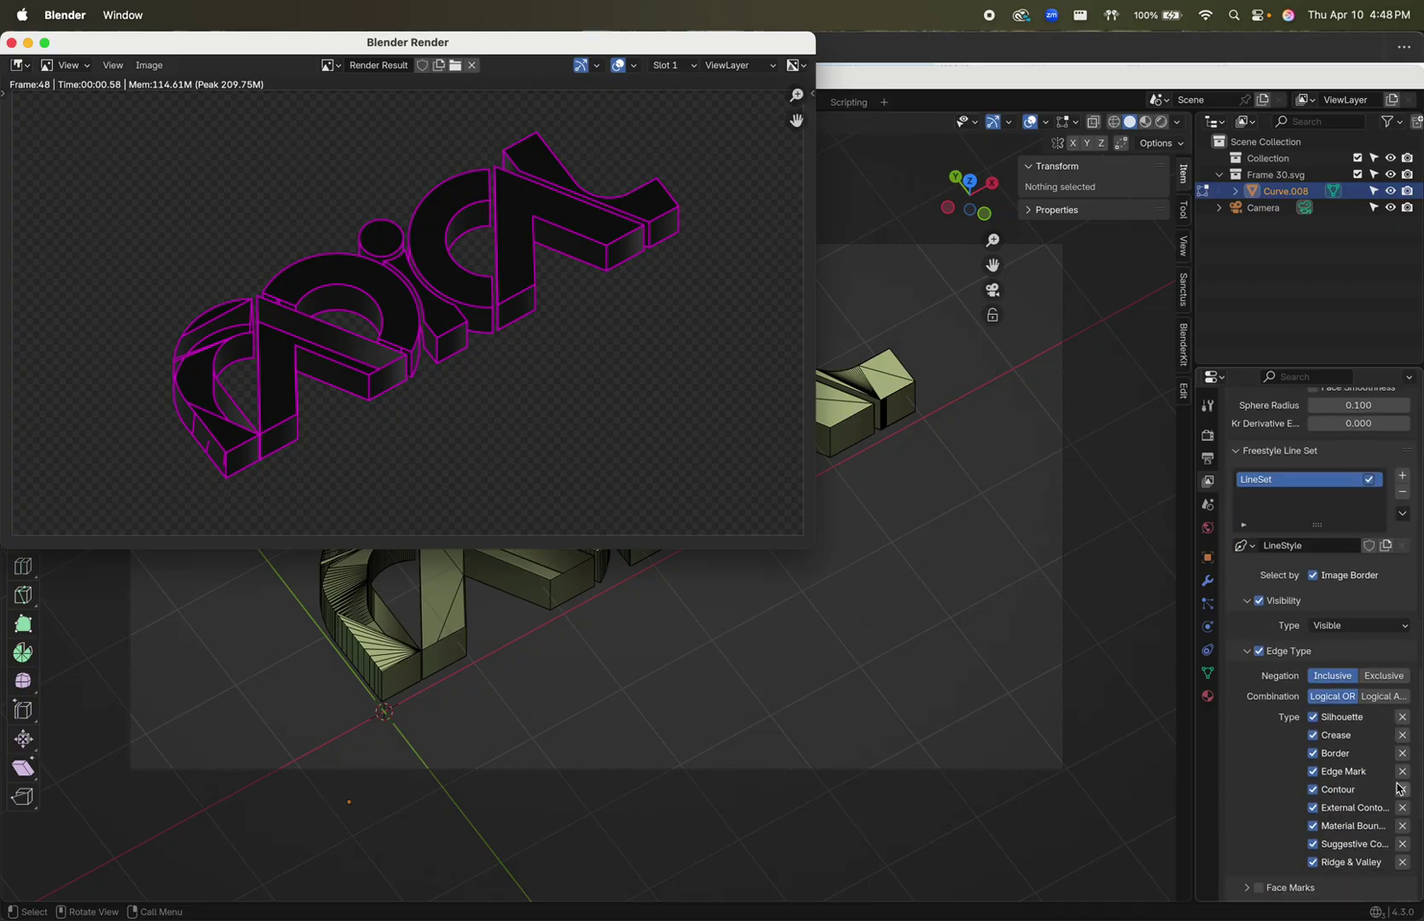